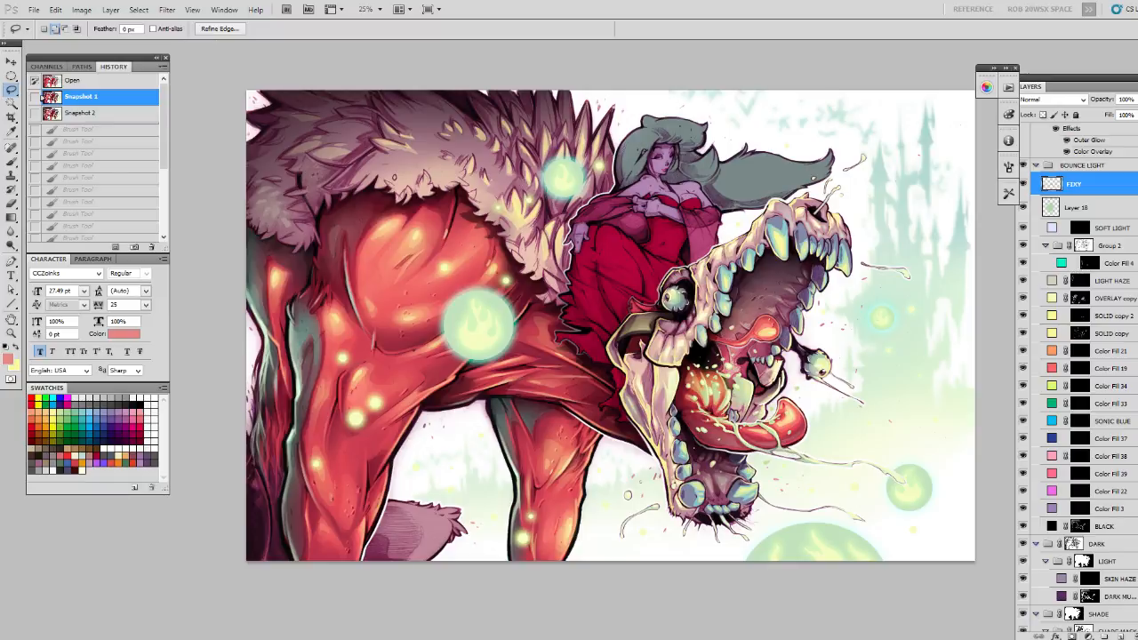
# Make the SHADE MASK group active and lasso several spiky tuft shapes in the dark fur at the creature's back end.
pyautogui.scroll(-5, 1083, 405)
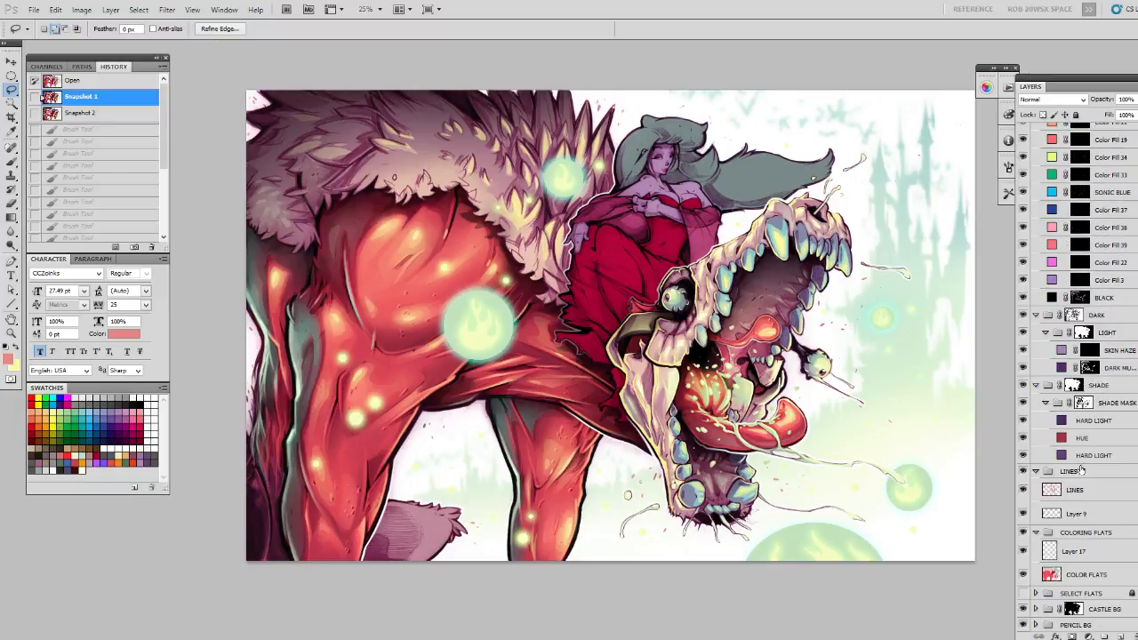
pyautogui.click(1084, 402)
pyautogui.press('z')
pyautogui.click(284, 210)
pyautogui.moveTo(367, 227); pyautogui.dragTo(624, 288)
pyautogui.press('b')
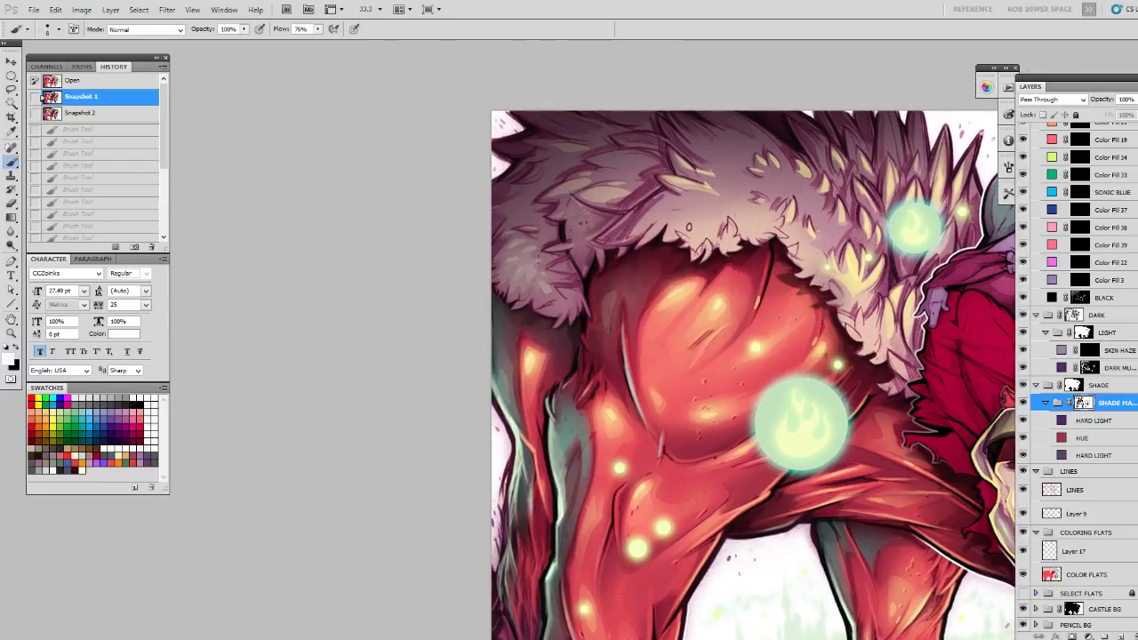
pyautogui.press('l')
pyautogui.moveTo(636, 249); pyautogui.dragTo(601, 259)
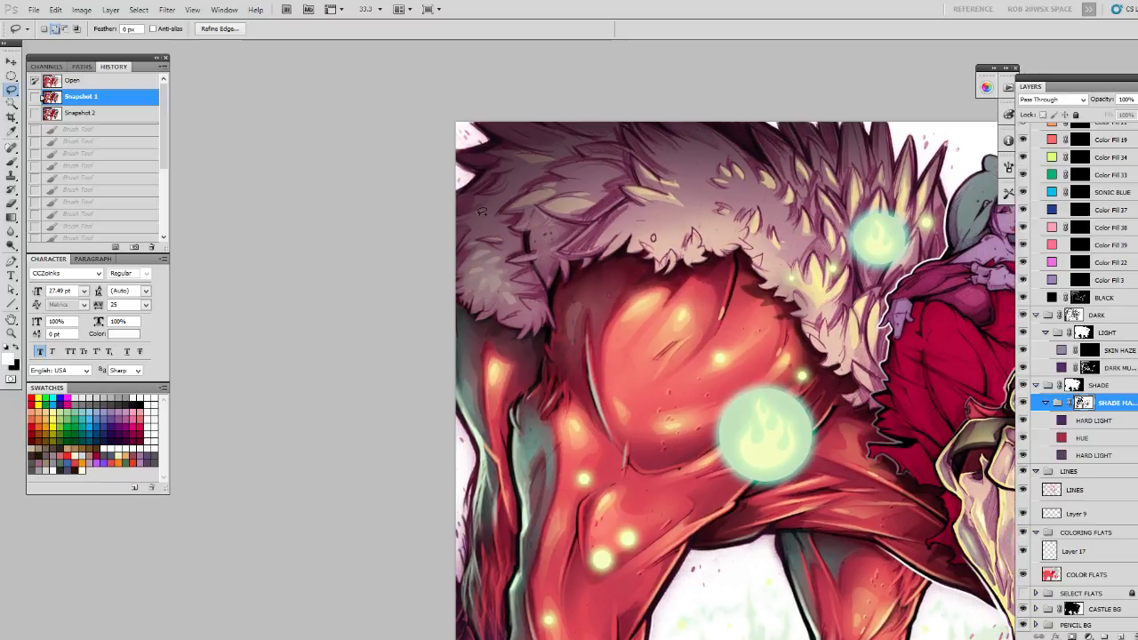
pyautogui.moveTo(486, 209)
pyautogui.mouseDown()
pyautogui.moveTo(493, 218)
pyautogui.moveTo(503, 183)
pyautogui.moveTo(528, 169)
pyautogui.moveTo(503, 199)
pyautogui.mouseUp()
pyautogui.moveTo(647, 286); pyautogui.dragTo(682, 258)
pyautogui.moveTo(557, 212)
pyautogui.mouseDown()
pyautogui.moveTo(520, 203)
pyautogui.moveTo(551, 217)
pyautogui.mouseUp()
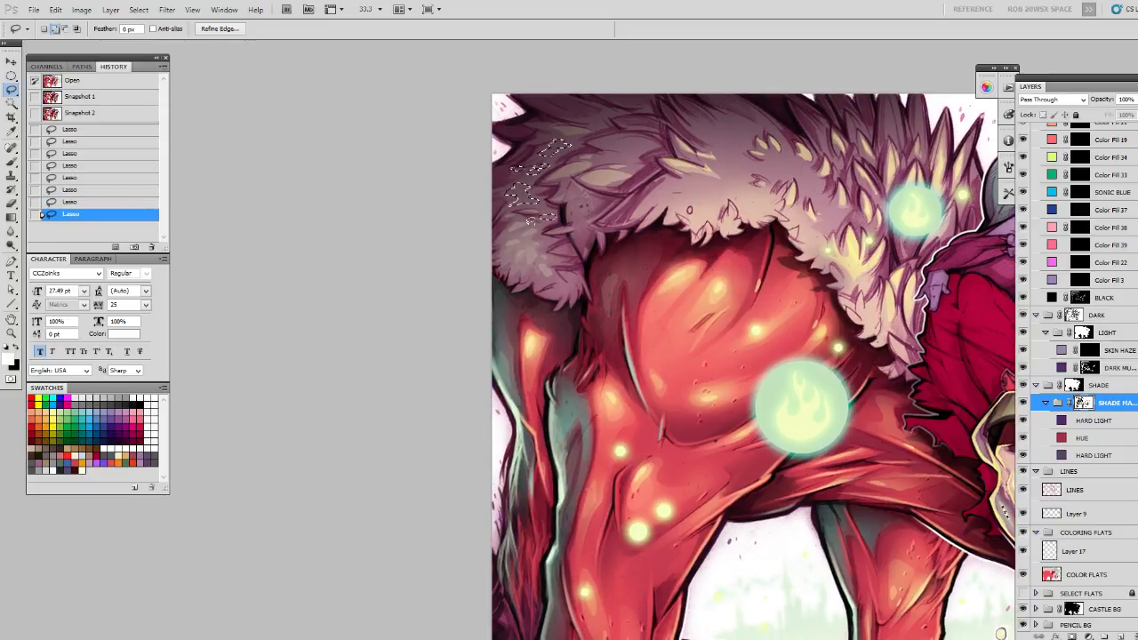
pyautogui.moveTo(689, 251); pyautogui.dragTo(674, 298)
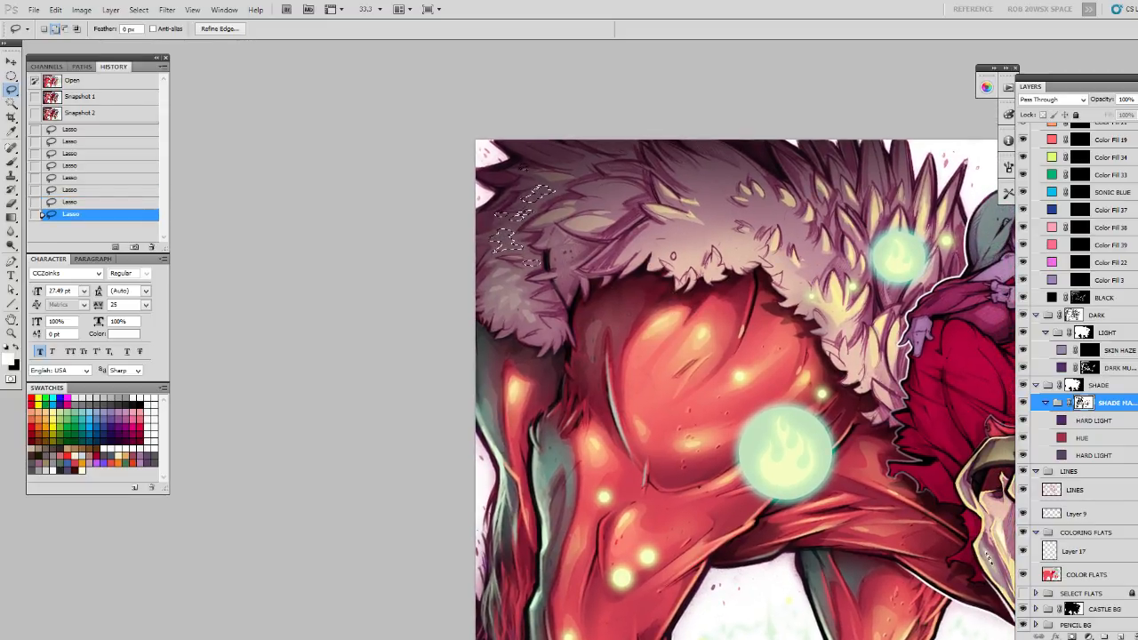
pyautogui.moveTo(529, 173)
pyautogui.mouseDown()
pyautogui.moveTo(539, 197)
pyautogui.moveTo(553, 189)
pyautogui.moveTo(550, 174)
pyautogui.moveTo(573, 174)
pyautogui.mouseUp()
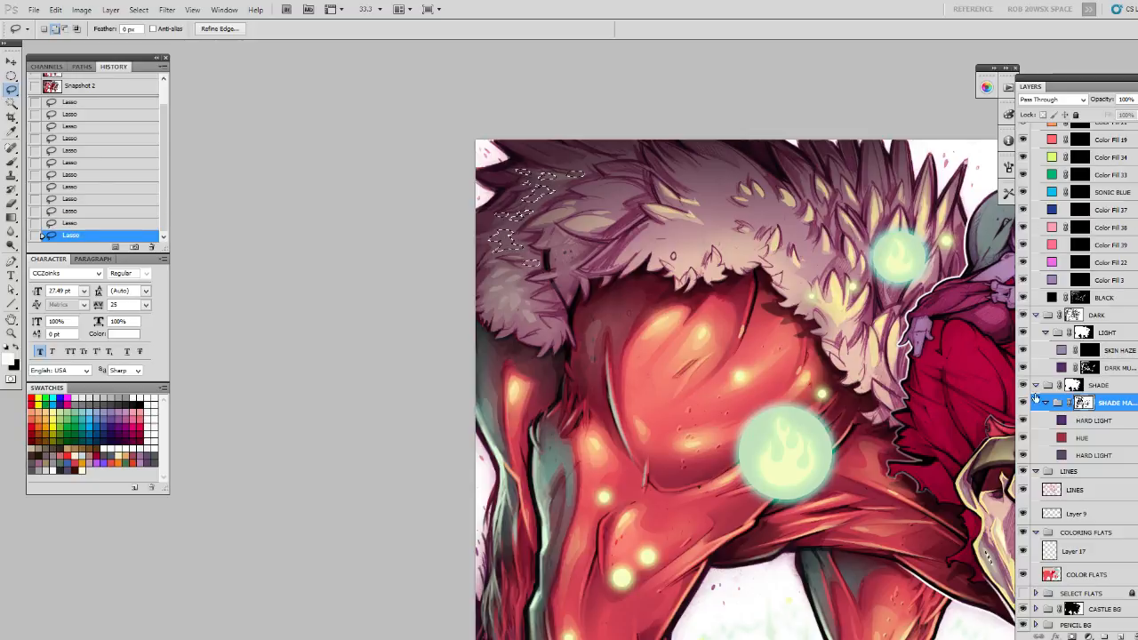
# Compare the SHADE MASK, OVERLAY copy and LIGHT HAZE layers by toggling their visibility, and make the LIGHT HAZE mask active.
pyautogui.click(1023, 403)
pyautogui.click(1022, 404)
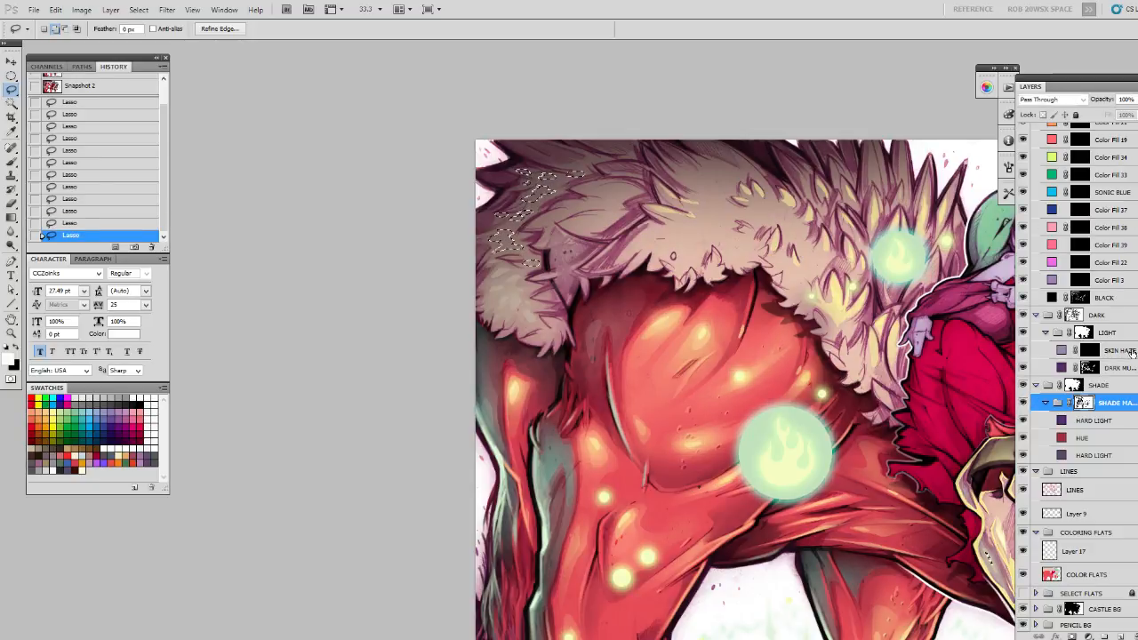
pyautogui.scroll(5, 1125, 351)
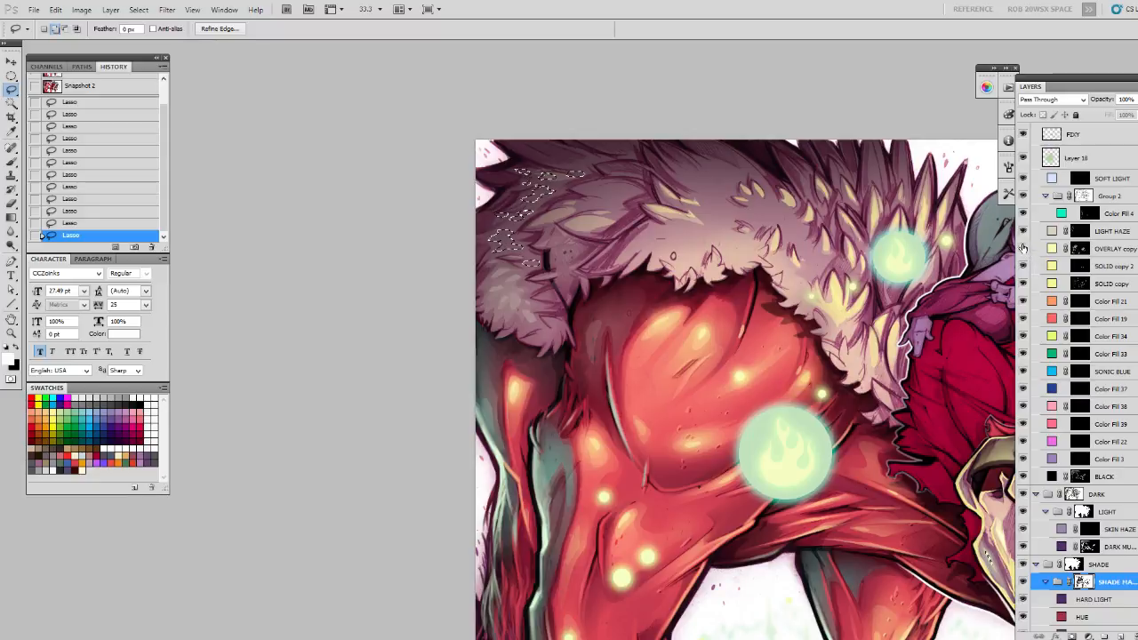
pyautogui.click(1023, 248)
pyautogui.click(1023, 249)
pyautogui.click(1023, 233)
pyautogui.click(1023, 233)
pyautogui.click(1074, 233)
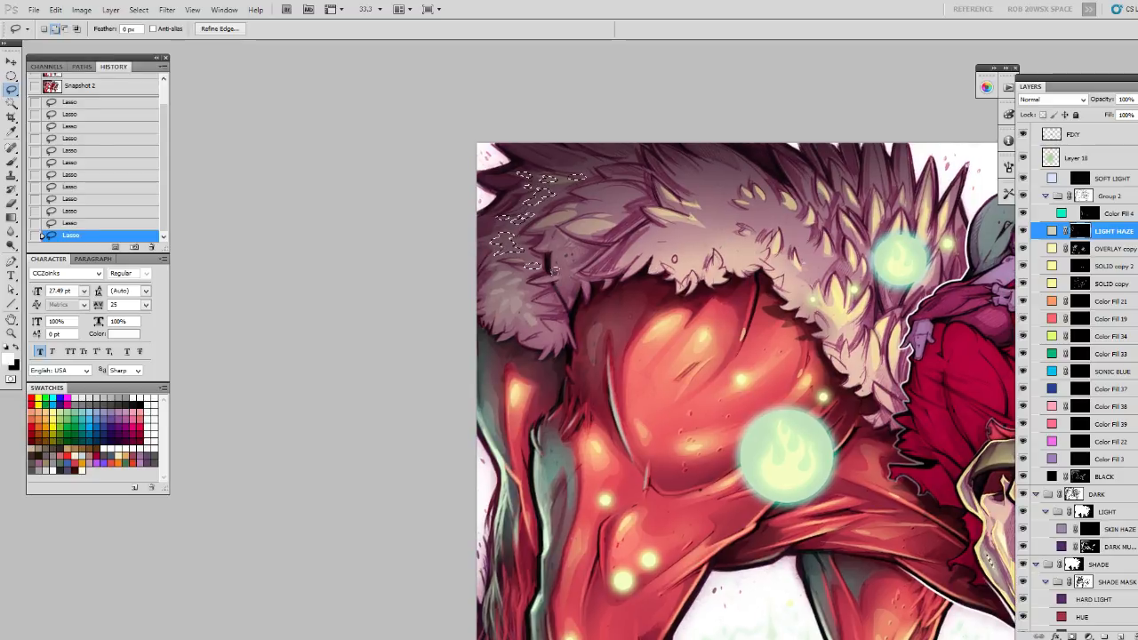
# Add more lassoed tuft shapes to the selection, down the lower fur clump and across the upper fur.
pyautogui.moveTo(556, 275)
pyautogui.mouseDown()
pyautogui.moveTo(560, 322)
pyautogui.moveTo(544, 332)
pyautogui.mouseUp()
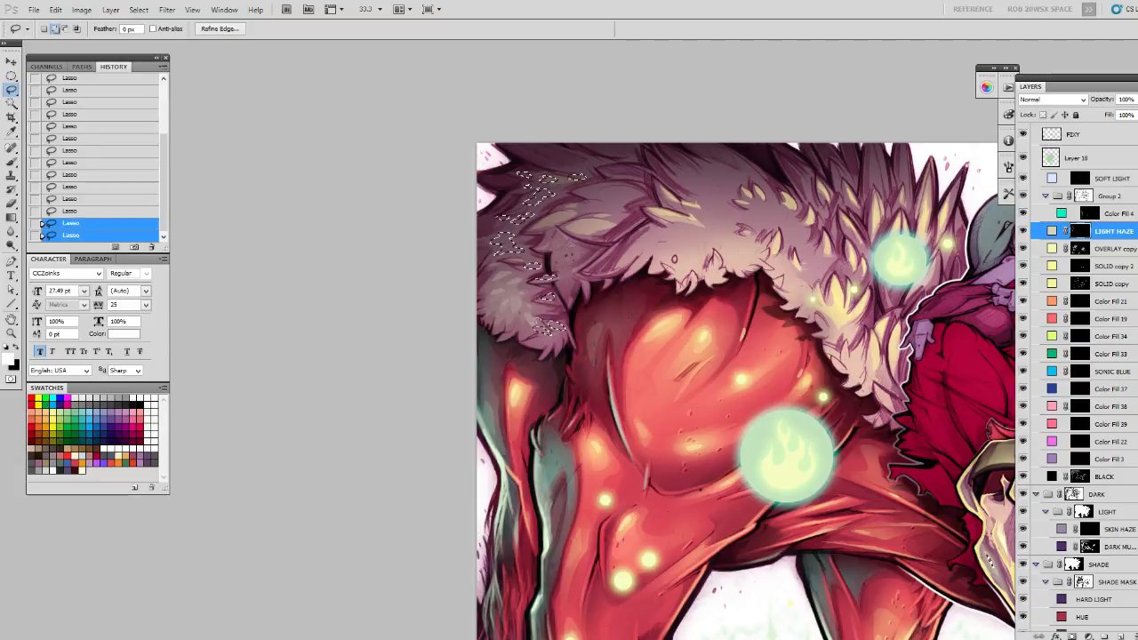
pyautogui.moveTo(594, 254); pyautogui.dragTo(590, 267)
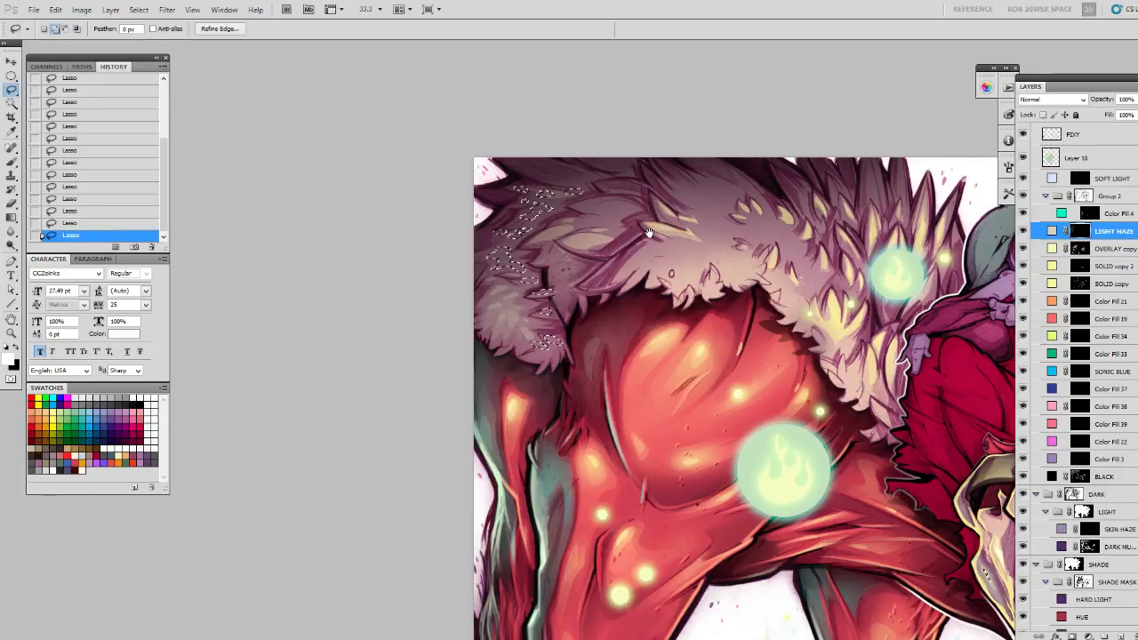
pyautogui.moveTo(638, 226); pyautogui.dragTo(619, 238)
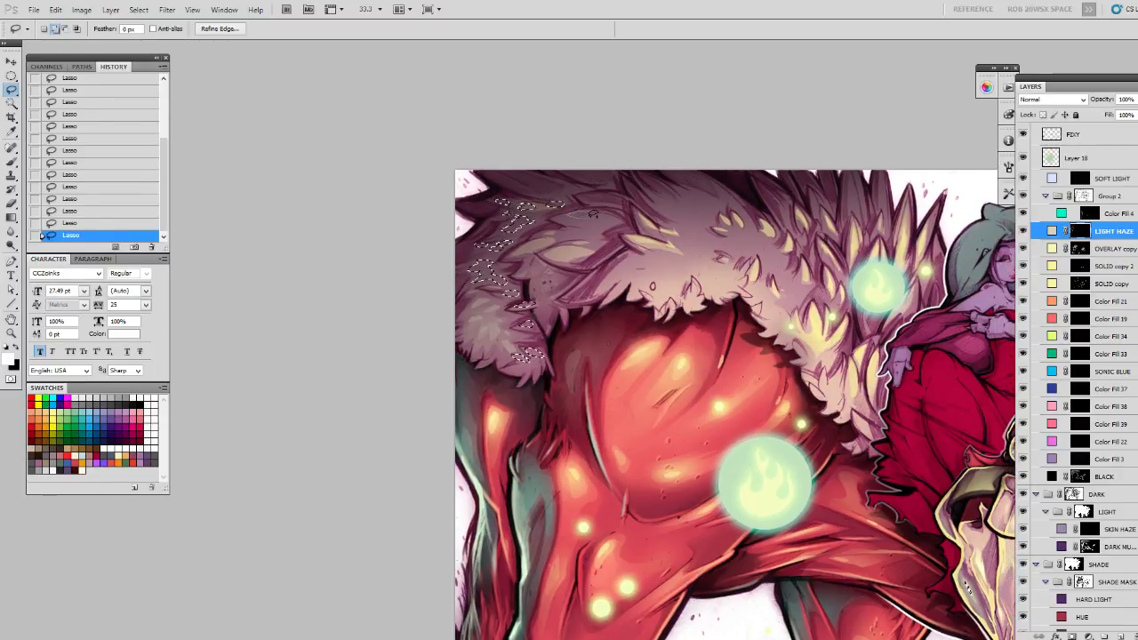
pyautogui.moveTo(593, 214); pyautogui.dragTo(574, 218)
pyautogui.moveTo(602, 217); pyautogui.dragTo(612, 220)
# Set up the PAINTING - AirSoft brush at size 200 with a sampled dark grey, and hide the selection edges.
pyautogui.press('b')
pyautogui.rightClick(588, 240)
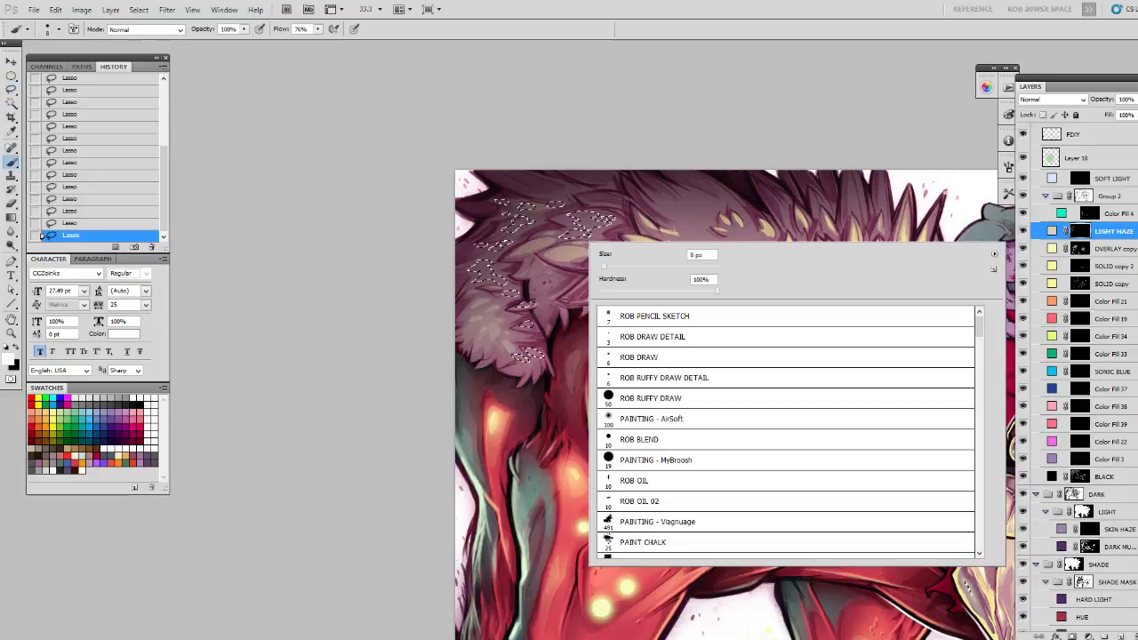
pyautogui.doubleClick(616, 418)
pyautogui.moveTo(567, 360); pyautogui.dragTo(560, 286)
pyautogui.press(']')
pyautogui.press(']')
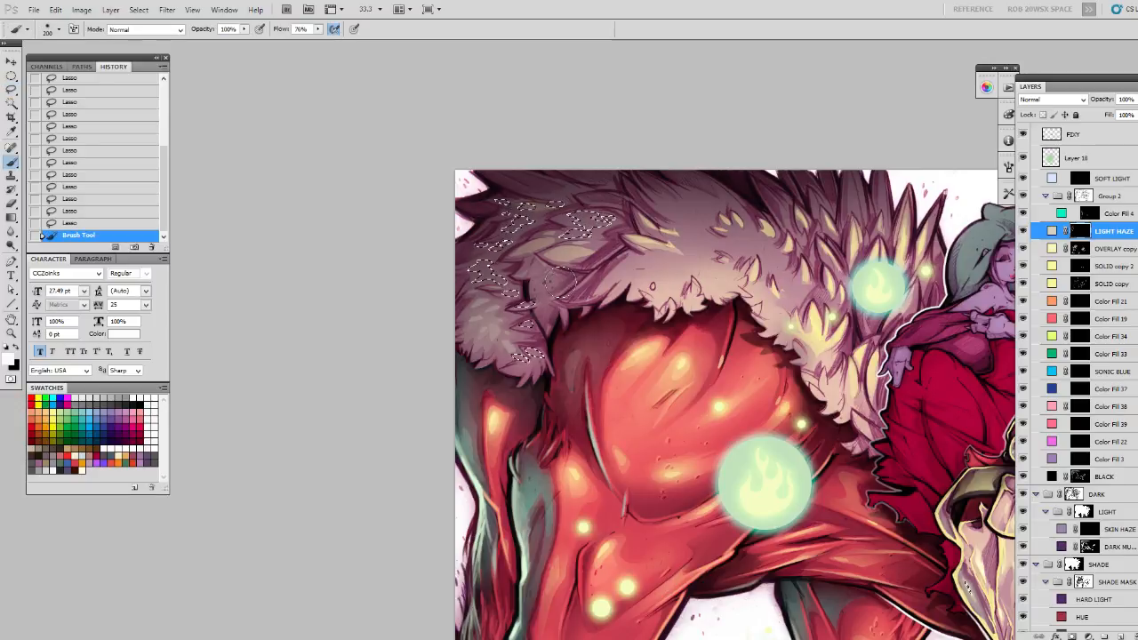
pyautogui.press('x')
pyautogui.keyDown('alt'); pyautogui.click(495, 334); pyautogui.keyUp('alt')
pyautogui.hotkey('ctrl', 'h')
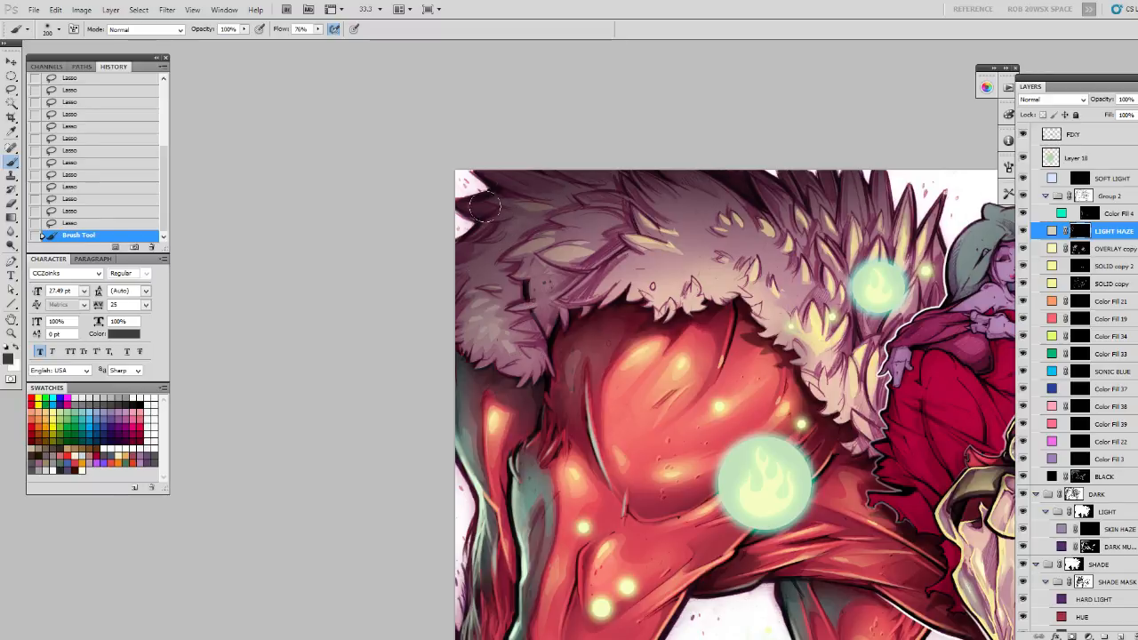
# Brush soft haze into the selected tufts of the rear fur on the LIGHT HAZE mask.
pyautogui.moveTo(563, 203); pyautogui.dragTo(584, 212)
pyautogui.moveTo(576, 236)
pyautogui.mouseDown()
pyautogui.moveTo(615, 233)
pyautogui.moveTo(520, 245)
pyautogui.mouseUp()
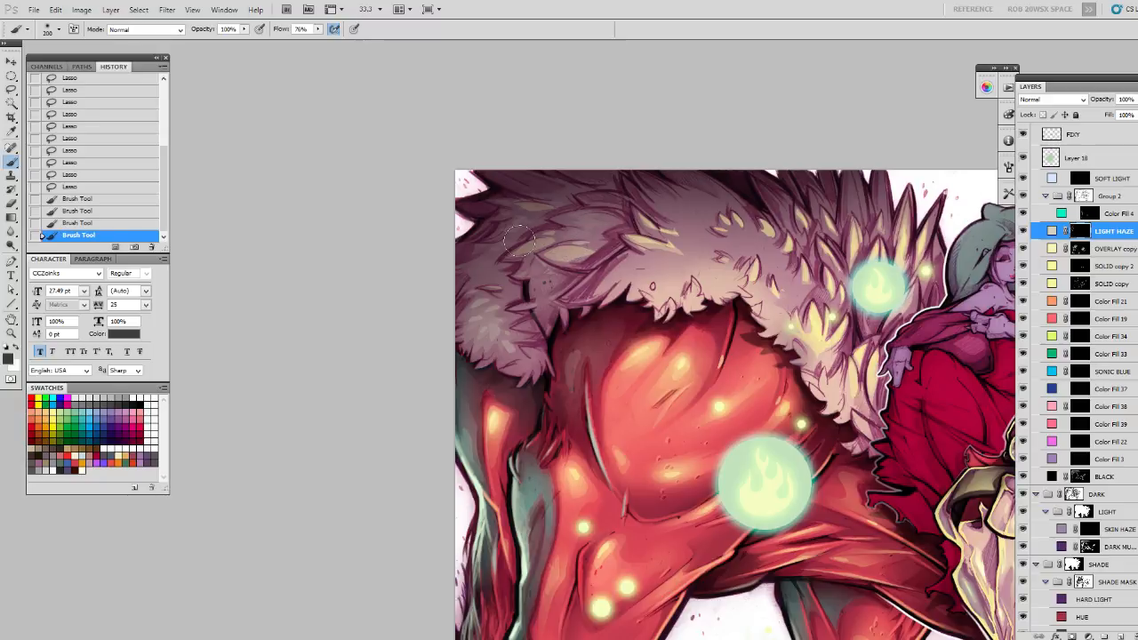
pyautogui.moveTo(511, 343); pyautogui.dragTo(498, 293)
pyautogui.moveTo(533, 336)
pyautogui.mouseDown()
pyautogui.moveTo(547, 356)
pyautogui.moveTo(542, 377)
pyautogui.mouseUp()
pyautogui.moveTo(573, 296)
pyautogui.mouseDown()
pyautogui.moveTo(569, 313)
pyautogui.moveTo(500, 322)
pyautogui.mouseUp()
pyautogui.moveTo(551, 255)
pyautogui.mouseDown()
pyautogui.moveTo(604, 224)
pyautogui.moveTo(558, 244)
pyautogui.moveTo(588, 259)
pyautogui.mouseUp()
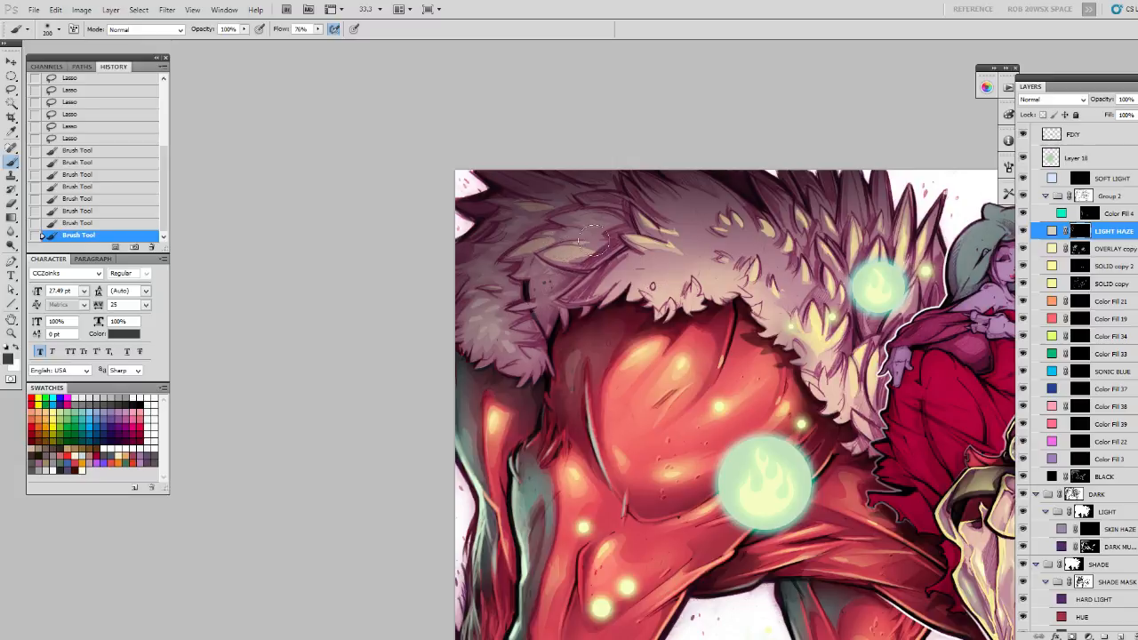
pyautogui.moveTo(538, 300)
pyautogui.mouseDown()
pyautogui.moveTo(526, 315)
pyautogui.moveTo(513, 303)
pyautogui.mouseUp()
pyautogui.hotkey('ctrl', 'h')
pyautogui.moveTo(526, 352); pyautogui.dragTo(545, 357)
pyautogui.moveTo(497, 274); pyautogui.dragTo(487, 228)
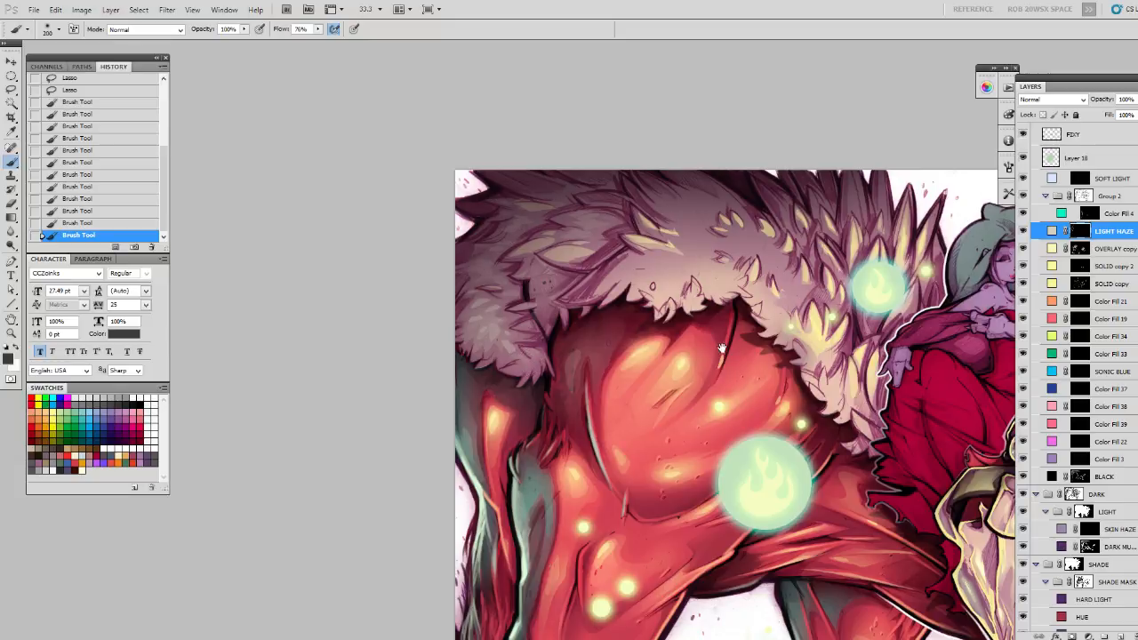
# Touch up the haze in the rear fur with dark soft brush strokes on the LIGHT HAZE mask, and clear the selection.
pyautogui.moveTo(717, 340); pyautogui.dragTo(680, 339)
pyautogui.press('x')
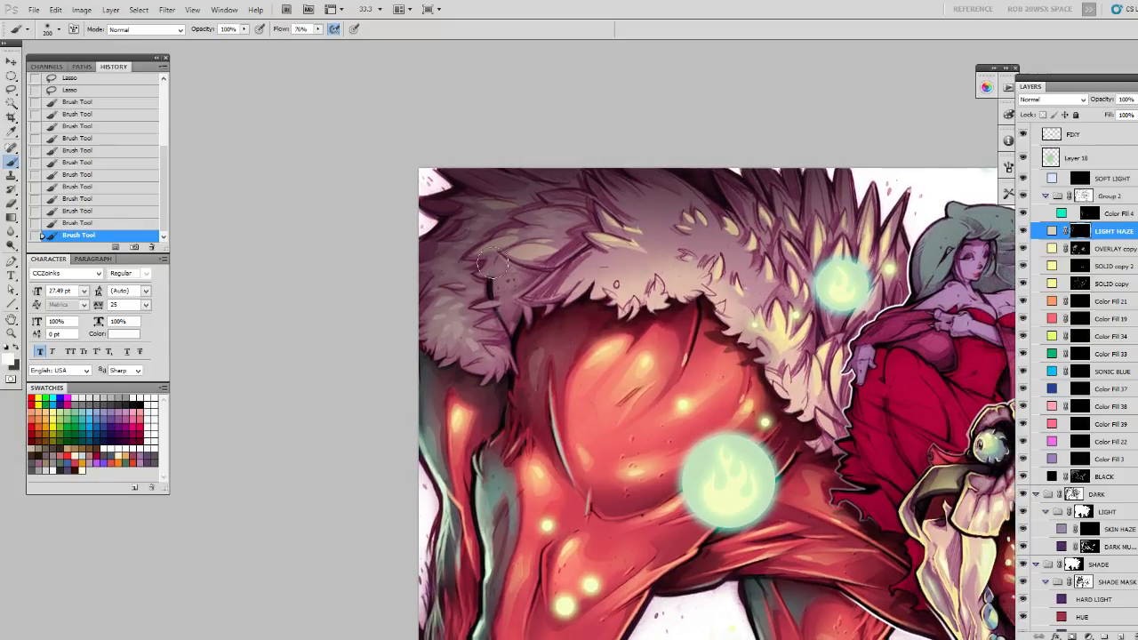
pyautogui.press('x')
pyautogui.moveTo(471, 239)
pyautogui.mouseDown()
pyautogui.moveTo(440, 251)
pyautogui.moveTo(487, 234)
pyautogui.mouseUp()
pyautogui.hotkey('ctrl', 'z')
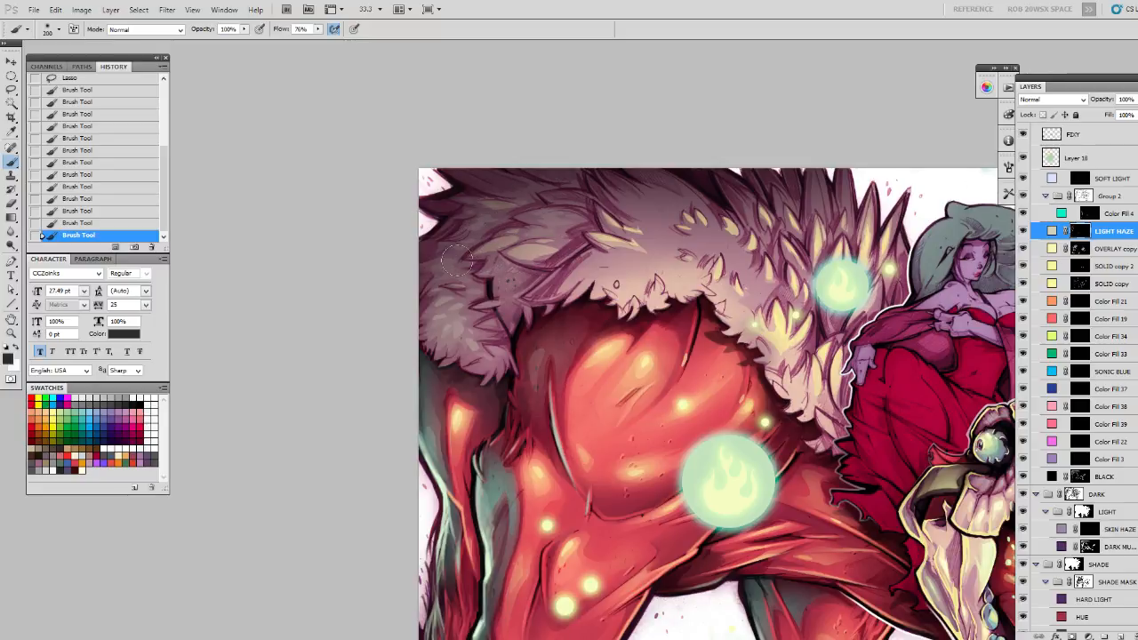
pyautogui.press('x')
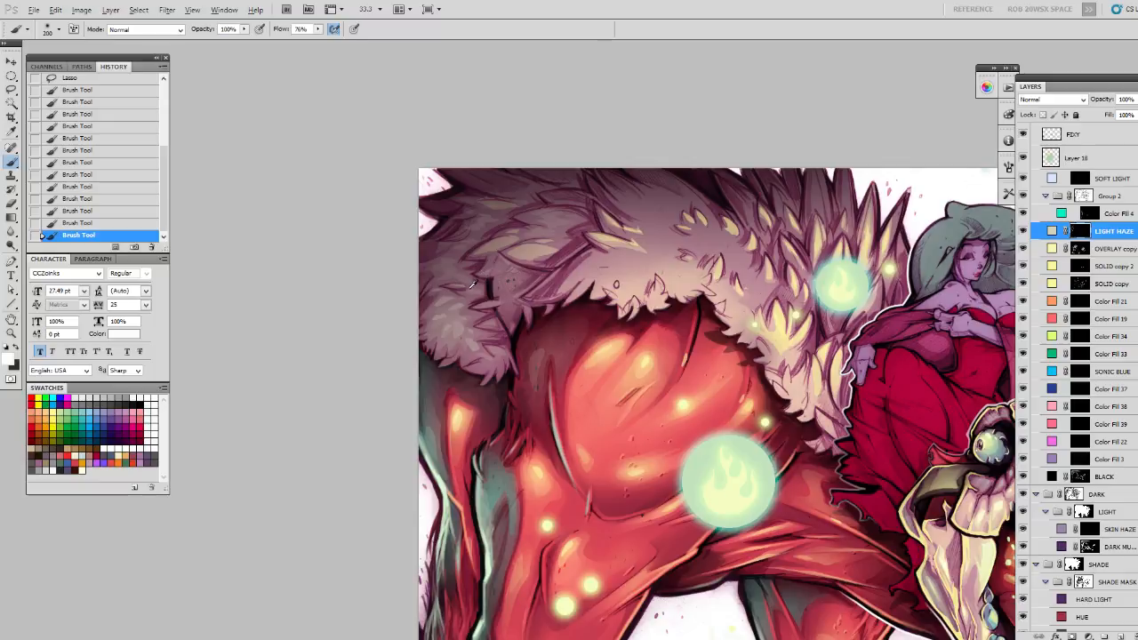
pyautogui.press('x')
pyautogui.moveTo(475, 249); pyautogui.dragTo(461, 247)
pyautogui.moveTo(671, 334); pyautogui.dragTo(607, 313)
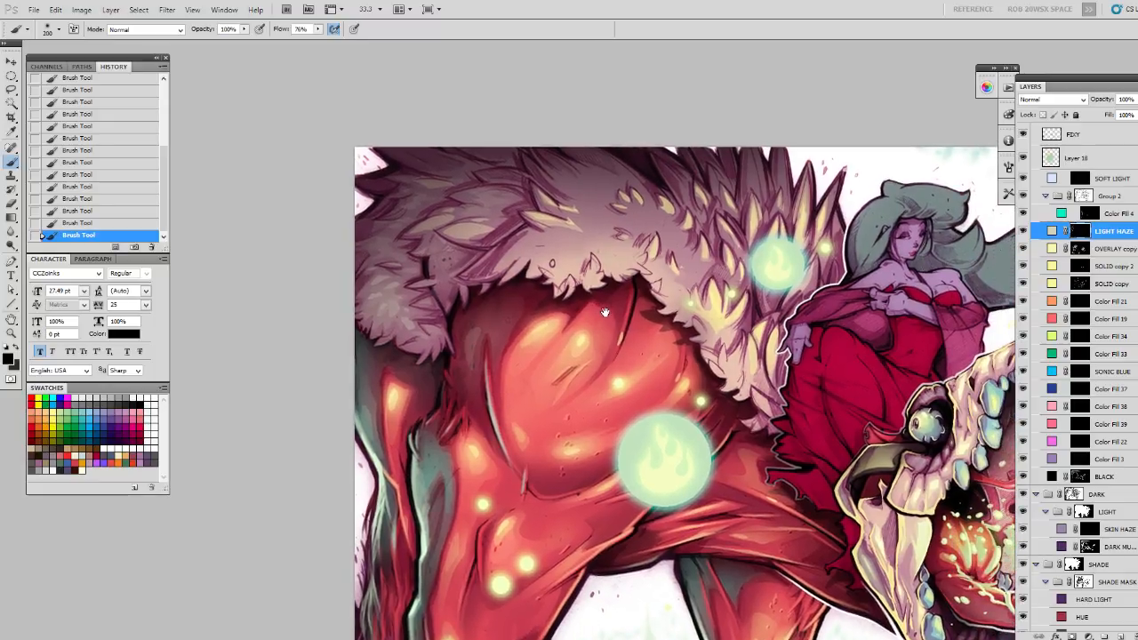
pyautogui.hotkey('ctrl', 'd')
# Lasso a series of spiky tuft shapes across the middle of the fur above the red thigh.
pyautogui.press('l')
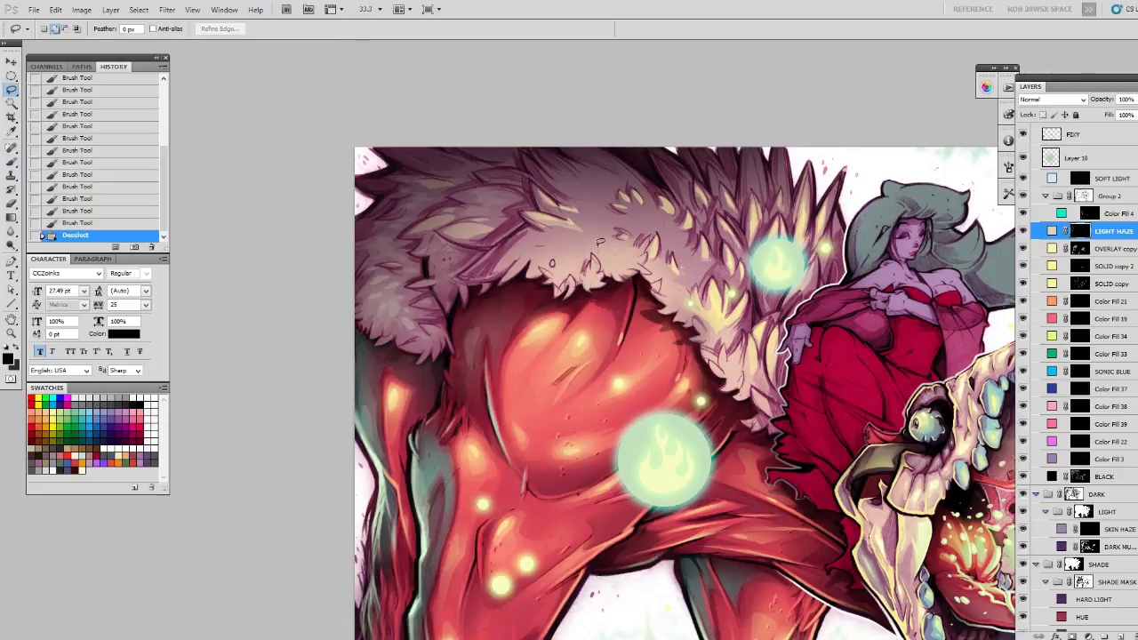
pyautogui.moveTo(576, 229); pyautogui.dragTo(578, 232)
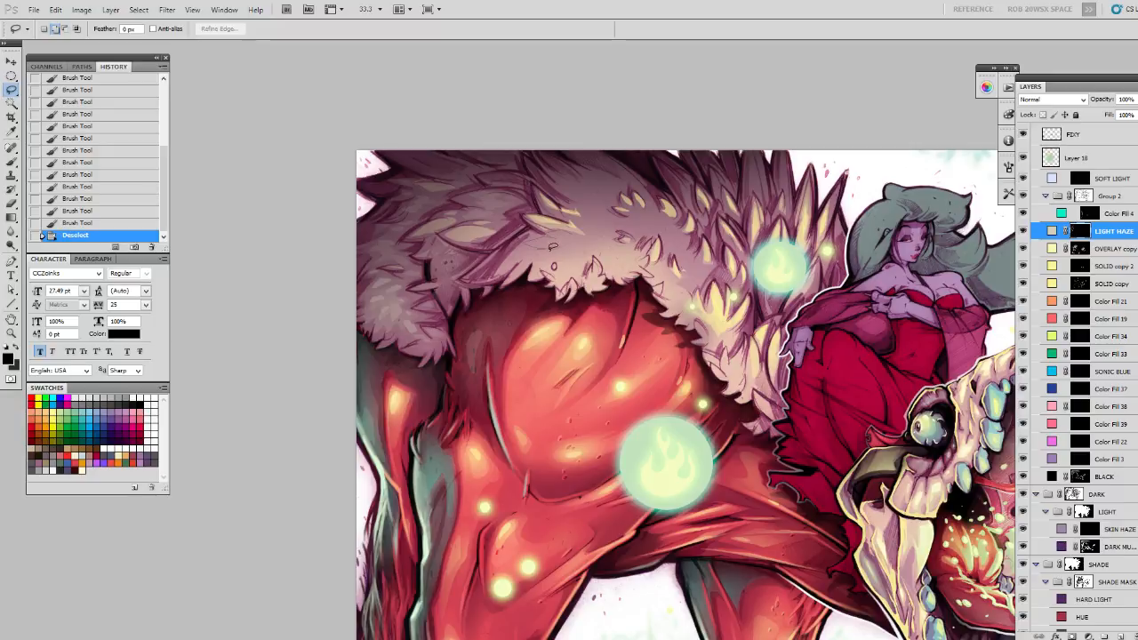
pyautogui.moveTo(582, 251)
pyautogui.mouseDown()
pyautogui.moveTo(610, 242)
pyautogui.moveTo(569, 232)
pyautogui.moveTo(566, 256)
pyautogui.moveTo(519, 256)
pyautogui.mouseUp()
pyautogui.moveTo(664, 271)
pyautogui.mouseDown()
pyautogui.moveTo(654, 267)
pyautogui.moveTo(645, 309)
pyautogui.mouseUp()
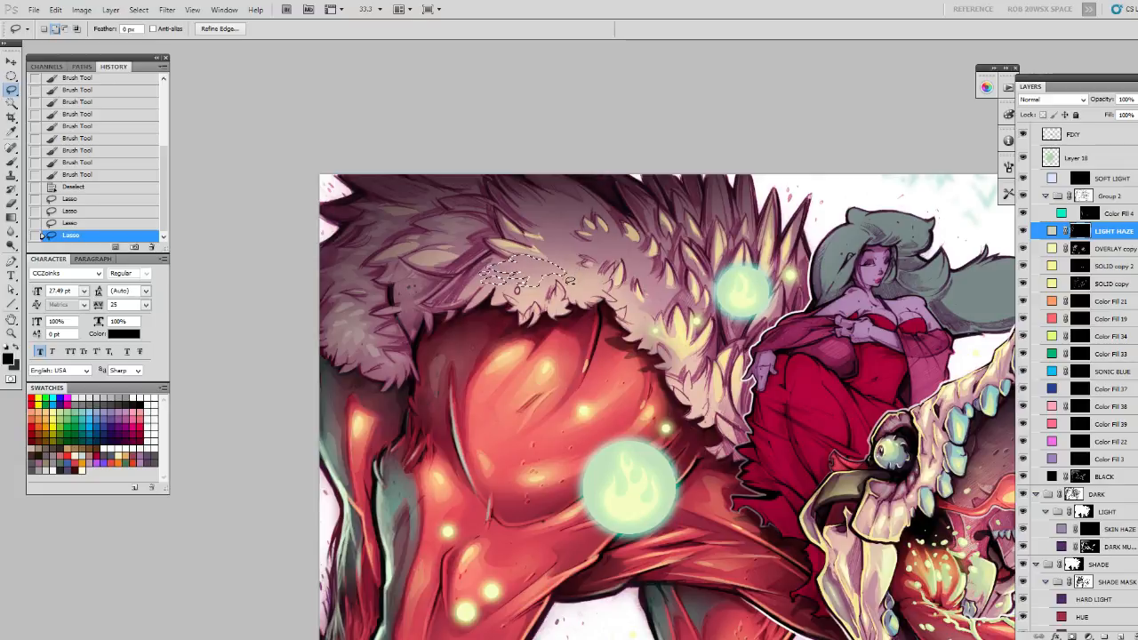
pyautogui.moveTo(557, 267); pyautogui.dragTo(551, 263)
pyautogui.scroll(1, 553, 263)
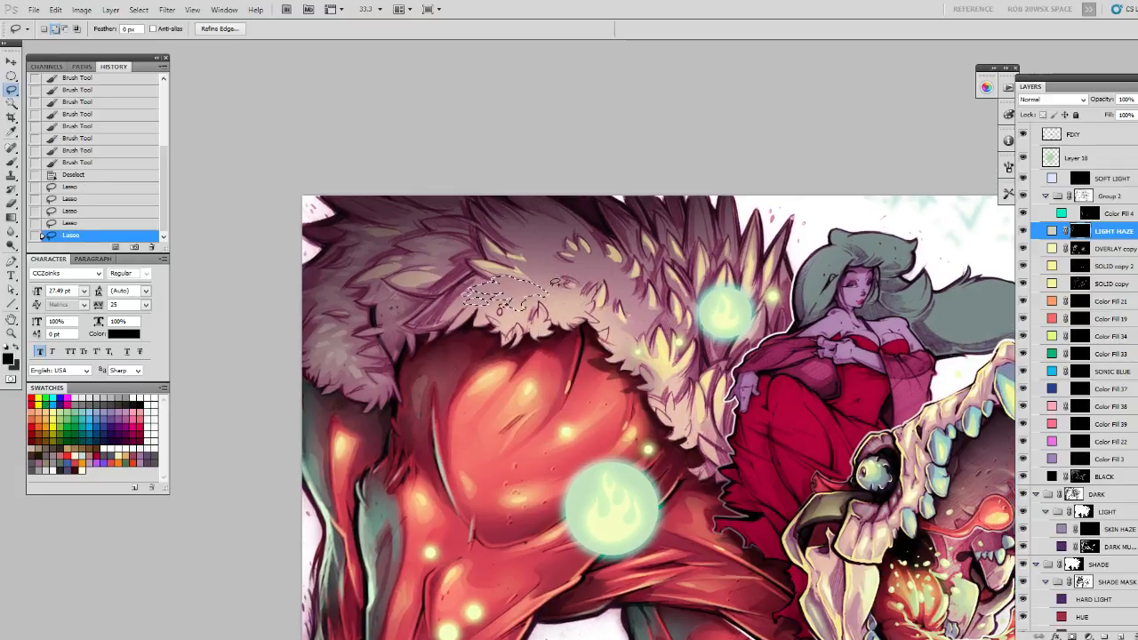
pyautogui.moveTo(556, 283)
pyautogui.mouseDown()
pyautogui.moveTo(540, 269)
pyautogui.moveTo(541, 238)
pyautogui.moveTo(544, 247)
pyautogui.moveTo(552, 236)
pyautogui.moveTo(559, 255)
pyautogui.moveTo(558, 225)
pyautogui.moveTo(570, 228)
pyautogui.mouseUp()
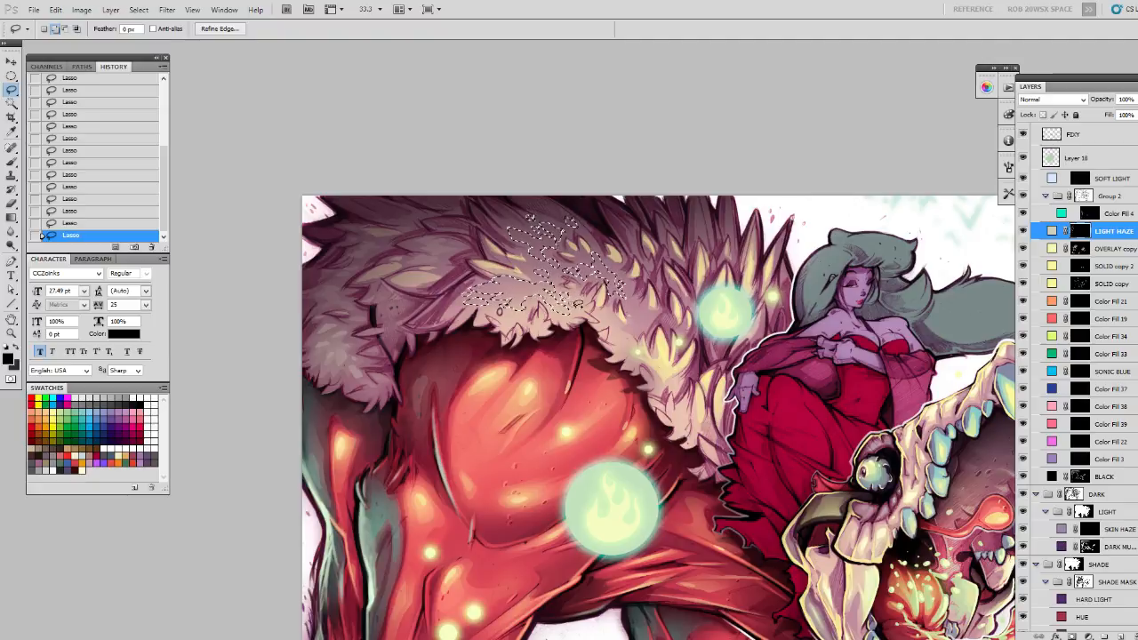
# Brush dark-grey soft haze into the selected middle fur tufts with the selection edges hidden, and deselect.
pyautogui.press('b')
pyautogui.hotkey('ctrl', 'h')
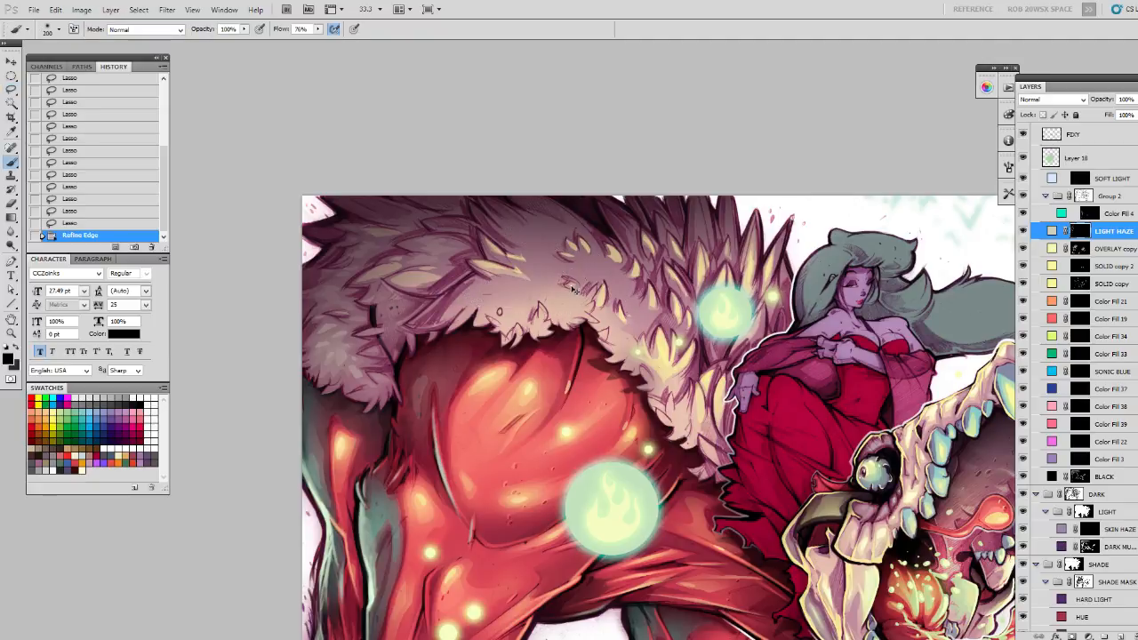
pyautogui.press('x')
pyautogui.moveTo(568, 280)
pyautogui.mouseDown()
pyautogui.moveTo(501, 290)
pyautogui.moveTo(521, 262)
pyautogui.moveTo(532, 268)
pyautogui.moveTo(477, 309)
pyautogui.moveTo(581, 286)
pyautogui.moveTo(538, 288)
pyautogui.moveTo(507, 269)
pyautogui.moveTo(499, 311)
pyautogui.mouseUp()
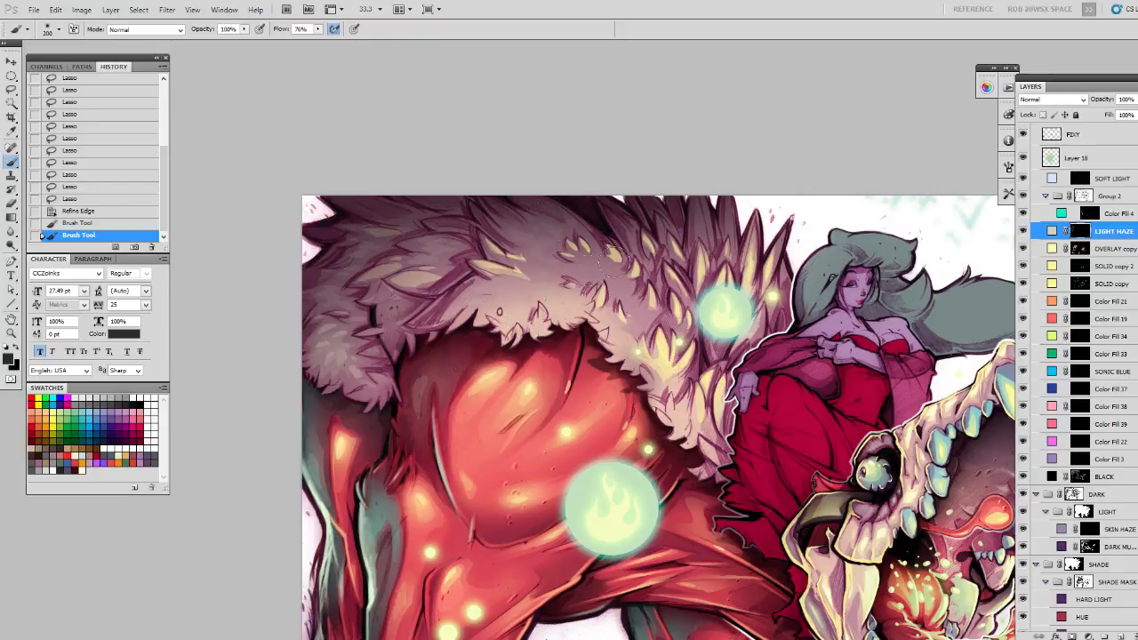
pyautogui.moveTo(647, 322); pyautogui.dragTo(668, 338)
pyautogui.moveTo(605, 300); pyautogui.dragTo(619, 363)
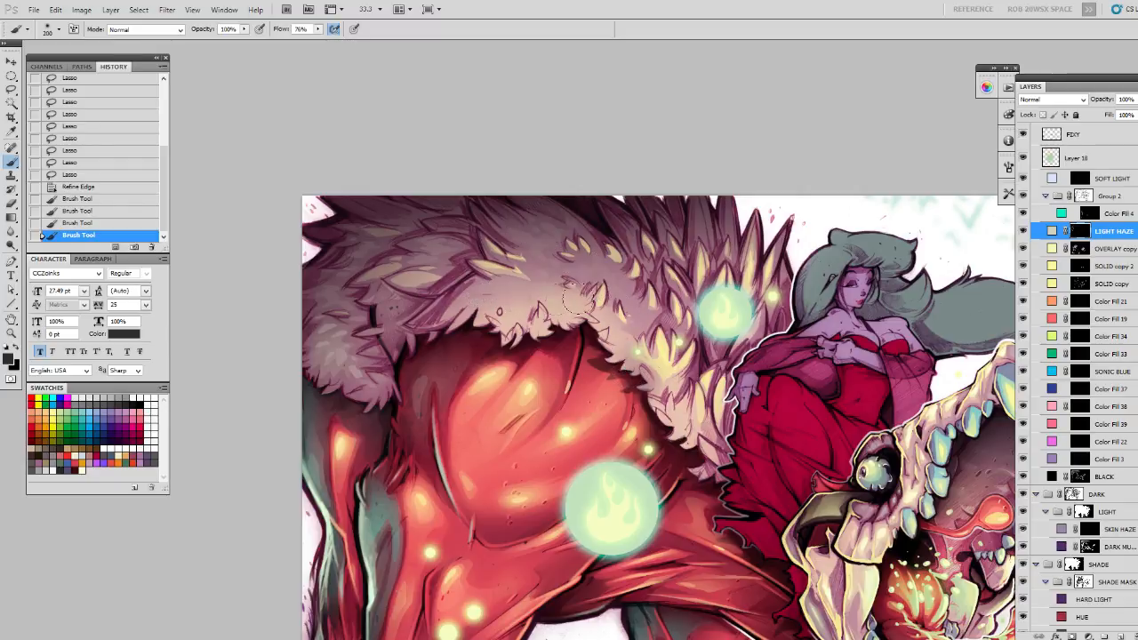
pyautogui.moveTo(586, 337); pyautogui.dragTo(578, 313)
pyautogui.moveTo(588, 341); pyautogui.dragTo(569, 374)
pyautogui.hotkey('ctrl', 'd')
# Brush soft haze freely over the middle and rear fur and the upper leg on the LIGHT HAZE mask.
pyautogui.moveTo(531, 263); pyautogui.dragTo(551, 285)
pyautogui.moveTo(471, 270); pyautogui.dragTo(511, 302)
pyautogui.moveTo(578, 294)
pyautogui.mouseDown()
pyautogui.moveTo(561, 308)
pyautogui.moveTo(593, 311)
pyautogui.moveTo(593, 322)
pyautogui.mouseUp()
pyautogui.moveTo(551, 316)
pyautogui.mouseDown()
pyautogui.moveTo(560, 293)
pyautogui.moveTo(515, 331)
pyautogui.mouseUp()
pyautogui.moveTo(510, 278)
pyautogui.mouseDown()
pyautogui.moveTo(519, 267)
pyautogui.moveTo(485, 331)
pyautogui.mouseUp()
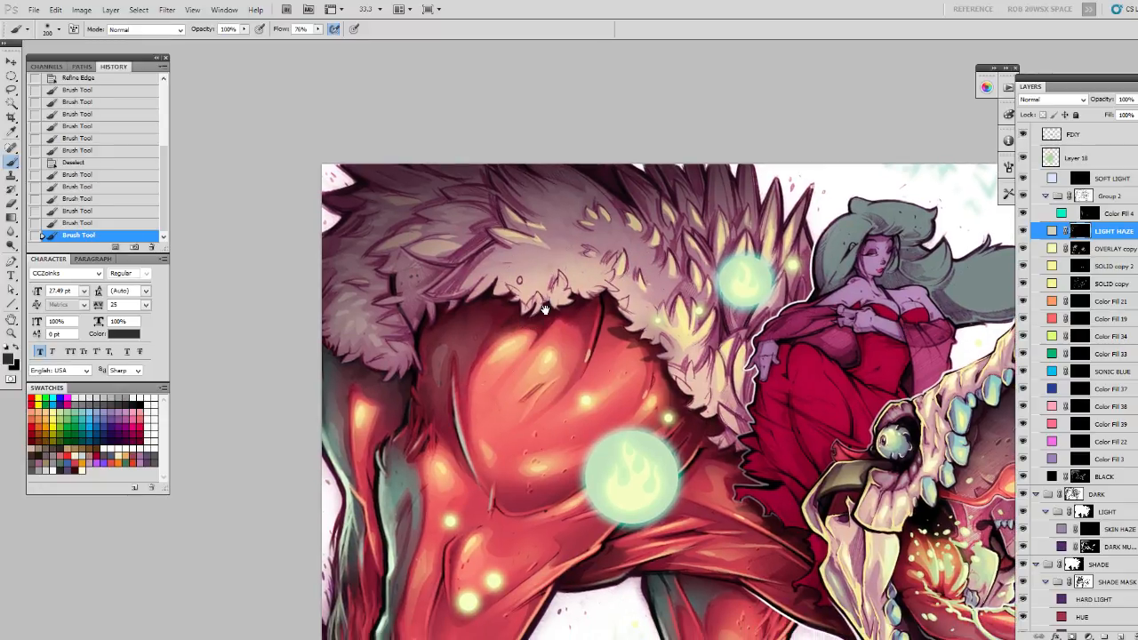
pyautogui.moveTo(470, 233); pyautogui.dragTo(473, 237)
pyautogui.moveTo(382, 214); pyautogui.dragTo(331, 307)
pyautogui.moveTo(364, 513)
pyautogui.mouseDown()
pyautogui.moveTo(372, 365)
pyautogui.moveTo(364, 282)
pyautogui.moveTo(381, 284)
pyautogui.moveTo(355, 464)
pyautogui.mouseUp()
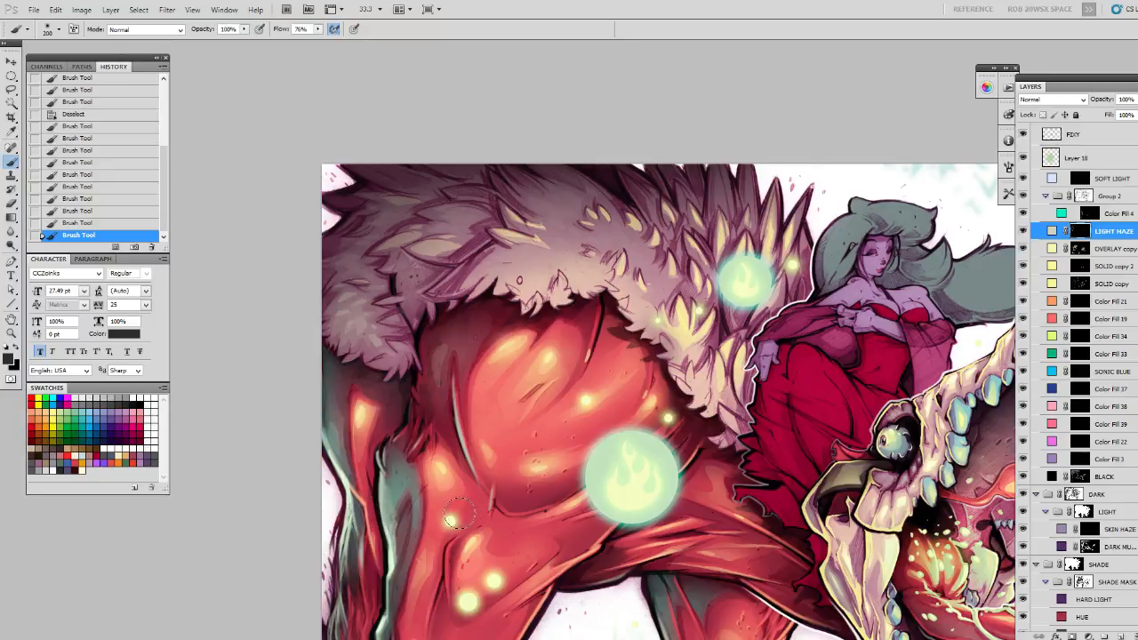
pyautogui.moveTo(480, 490); pyautogui.dragTo(459, 493)
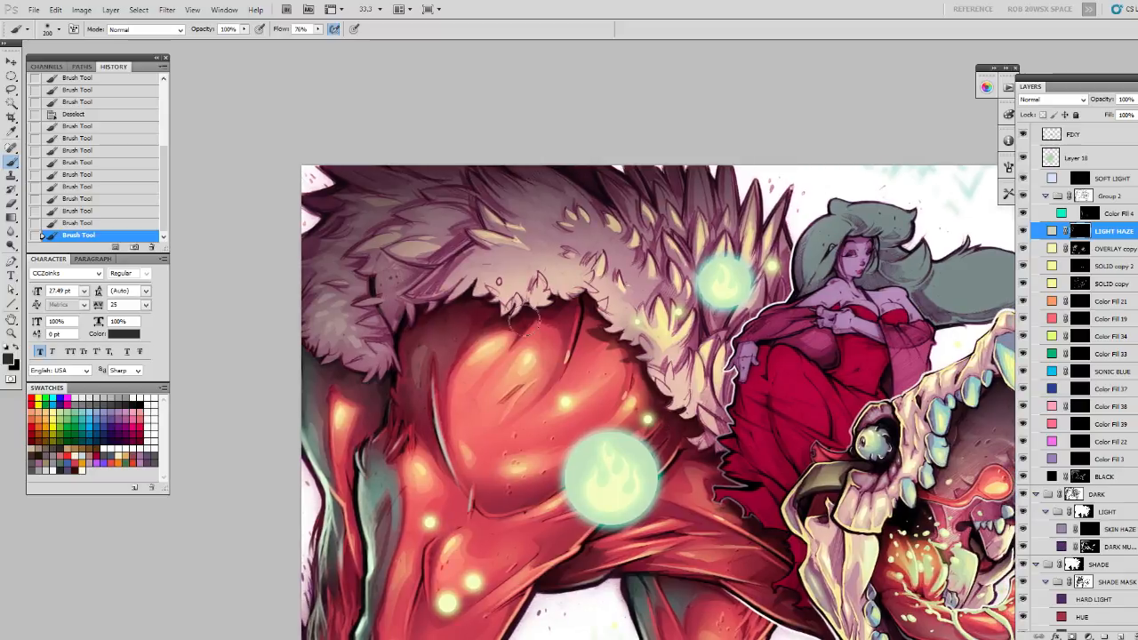
# Lasso tuft shapes in the fur between the thigh and the upper glowing orb.
pyautogui.press('l')
pyautogui.moveTo(653, 278); pyautogui.dragTo(633, 283)
pyautogui.moveTo(667, 348)
pyautogui.mouseDown()
pyautogui.moveTo(710, 351)
pyautogui.moveTo(784, 342)
pyautogui.moveTo(727, 375)
pyautogui.mouseUp()
pyautogui.moveTo(707, 334); pyautogui.dragTo(707, 342)
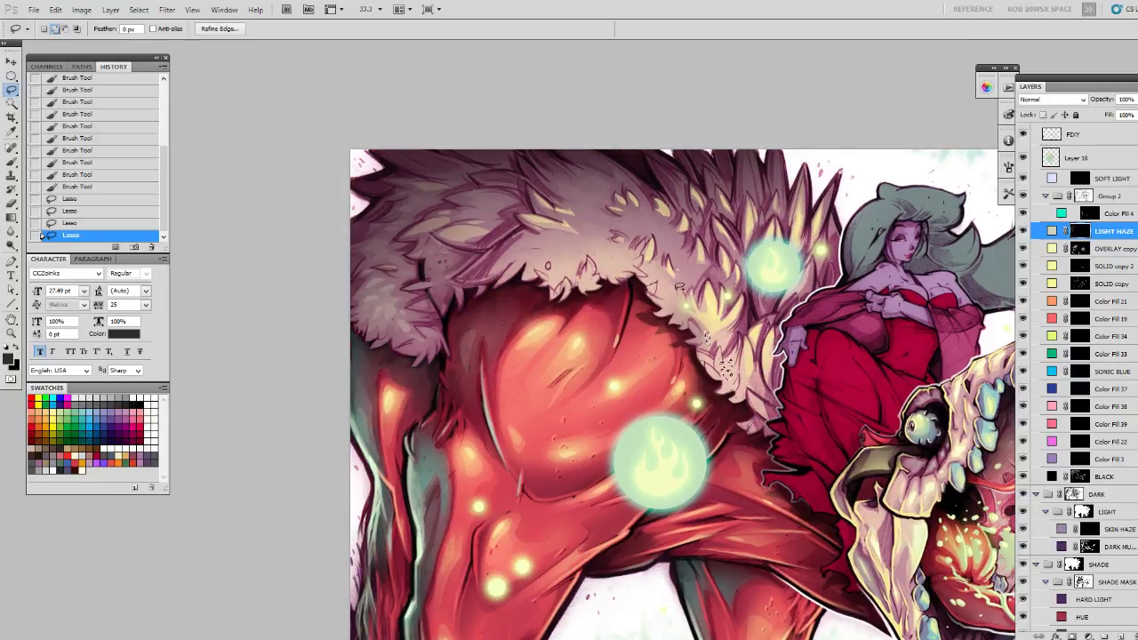
pyautogui.moveTo(665, 293); pyautogui.dragTo(669, 296)
pyautogui.moveTo(670, 299); pyautogui.dragTo(647, 303)
pyautogui.moveTo(542, 259)
pyautogui.mouseDown()
pyautogui.moveTo(564, 267)
pyautogui.moveTo(499, 296)
pyautogui.mouseUp()
# Brush haze into the selected tufts between the thigh and upper orb, sampling a lighter grey and hiding the selection edges, and deselect.
pyautogui.press('b')
pyautogui.hotkey('ctrl', 'h')
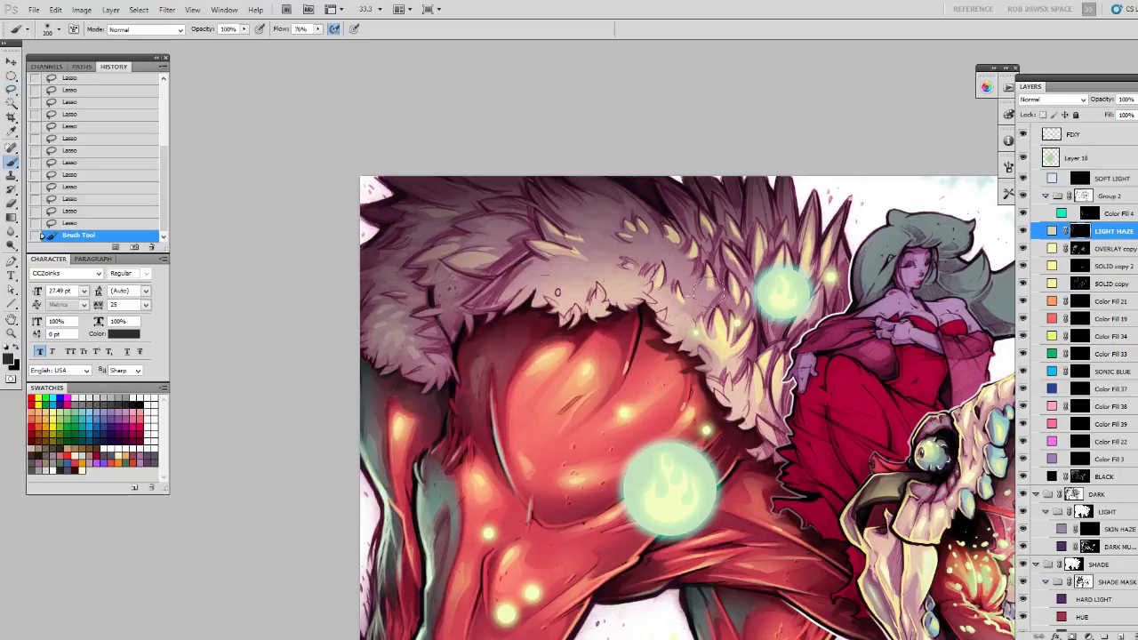
pyautogui.moveTo(583, 265); pyautogui.dragTo(544, 278)
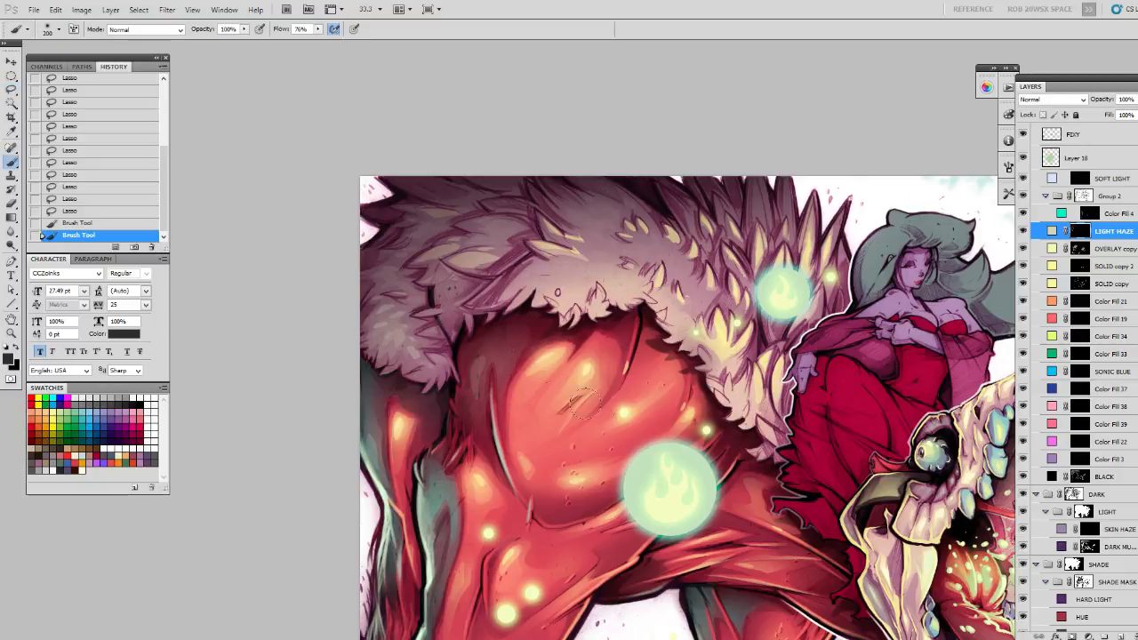
pyautogui.keyDown('alt'); pyautogui.click(389, 335); pyautogui.keyUp('alt')
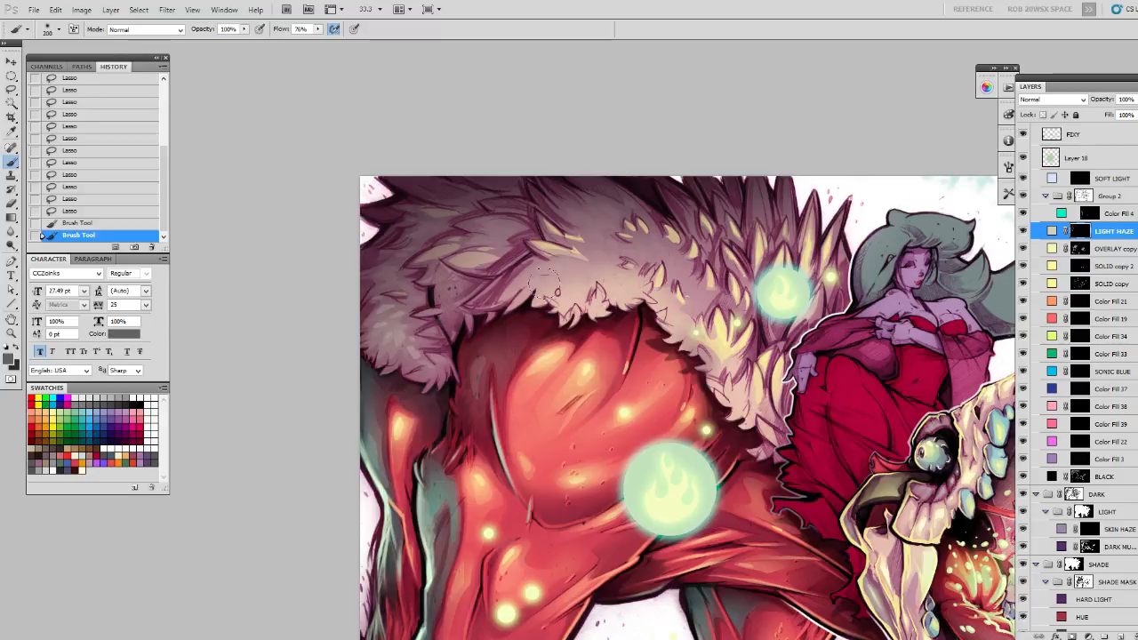
pyautogui.moveTo(547, 316)
pyautogui.mouseDown()
pyautogui.moveTo(580, 263)
pyautogui.moveTo(586, 313)
pyautogui.mouseUp()
pyautogui.moveTo(618, 382)
pyautogui.mouseDown()
pyautogui.moveTo(578, 375)
pyautogui.moveTo(591, 329)
pyautogui.mouseUp()
pyautogui.hotkey('ctrl', 'd')
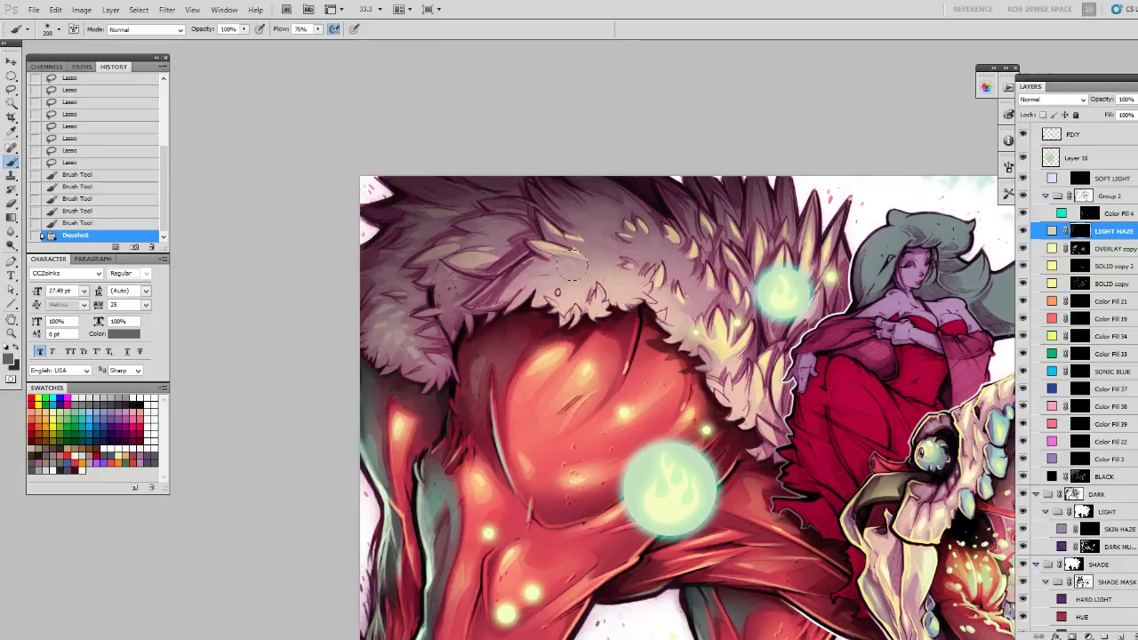
# Lasso several tuft shapes in the upper middle fur above the thigh and apply Refine Edge to the selection.
pyautogui.press('l')
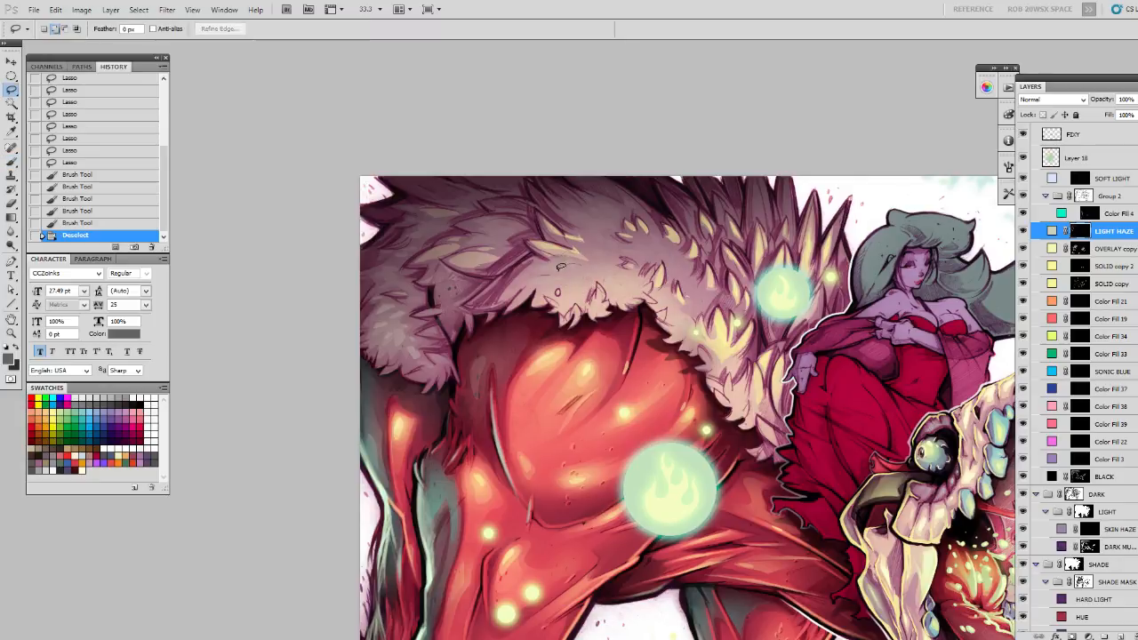
pyautogui.moveTo(614, 264)
pyautogui.mouseDown()
pyautogui.moveTo(546, 274)
pyautogui.moveTo(610, 267)
pyautogui.mouseUp()
pyautogui.moveTo(585, 217)
pyautogui.mouseDown()
pyautogui.moveTo(594, 235)
pyautogui.moveTo(610, 224)
pyautogui.moveTo(587, 216)
pyautogui.moveTo(601, 227)
pyautogui.moveTo(615, 208)
pyautogui.moveTo(606, 253)
pyautogui.moveTo(593, 258)
pyautogui.mouseUp()
pyautogui.hotkey('ctrl', 'alt', 'r')
pyautogui.press('Return')
# Brush soft grey haze into the refined upper middle tufts with the selection edges hidden, redoing the first stroke, and deselect.
pyautogui.press('b')
pyautogui.hotkey('ctrl', 'h')
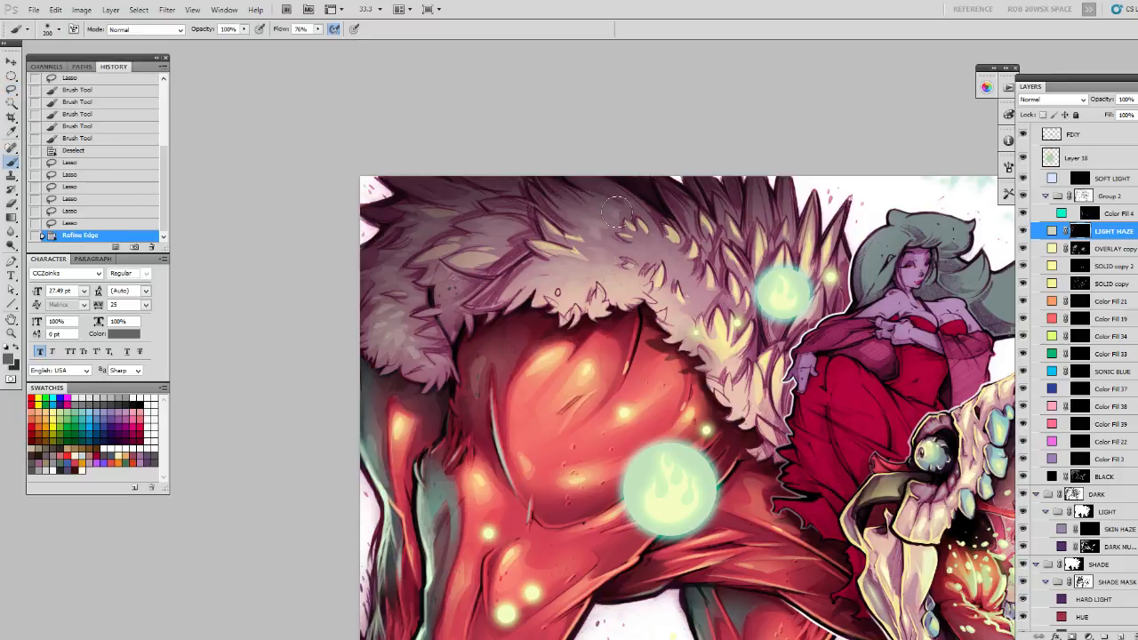
pyautogui.click(553, 215)
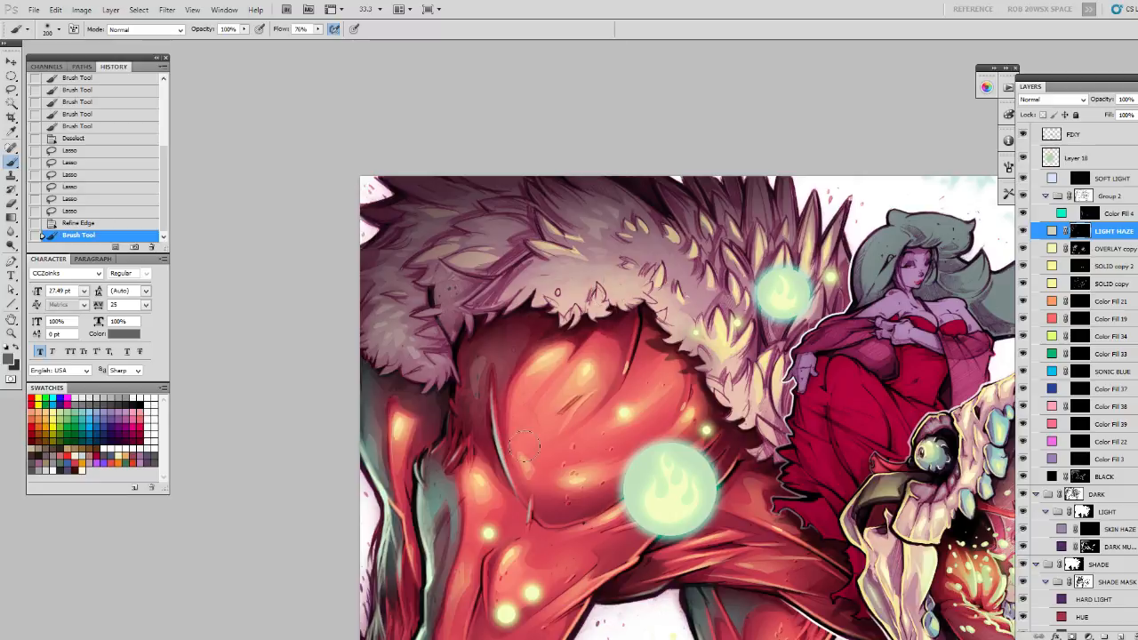
pyautogui.hotkey('ctrl', 'z')
pyautogui.moveTo(546, 215); pyautogui.dragTo(587, 244)
pyautogui.moveTo(645, 310); pyautogui.dragTo(549, 292)
pyautogui.moveTo(632, 282); pyautogui.dragTo(588, 307)
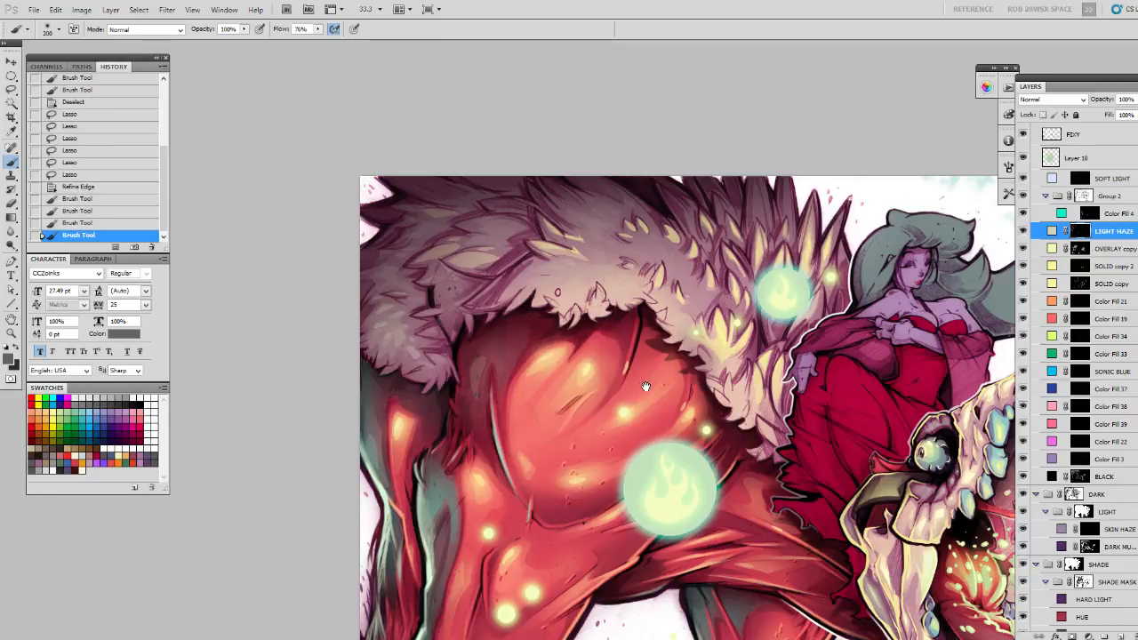
pyautogui.moveTo(643, 380); pyautogui.dragTo(589, 373)
pyautogui.hotkey('ctrl', 'd')
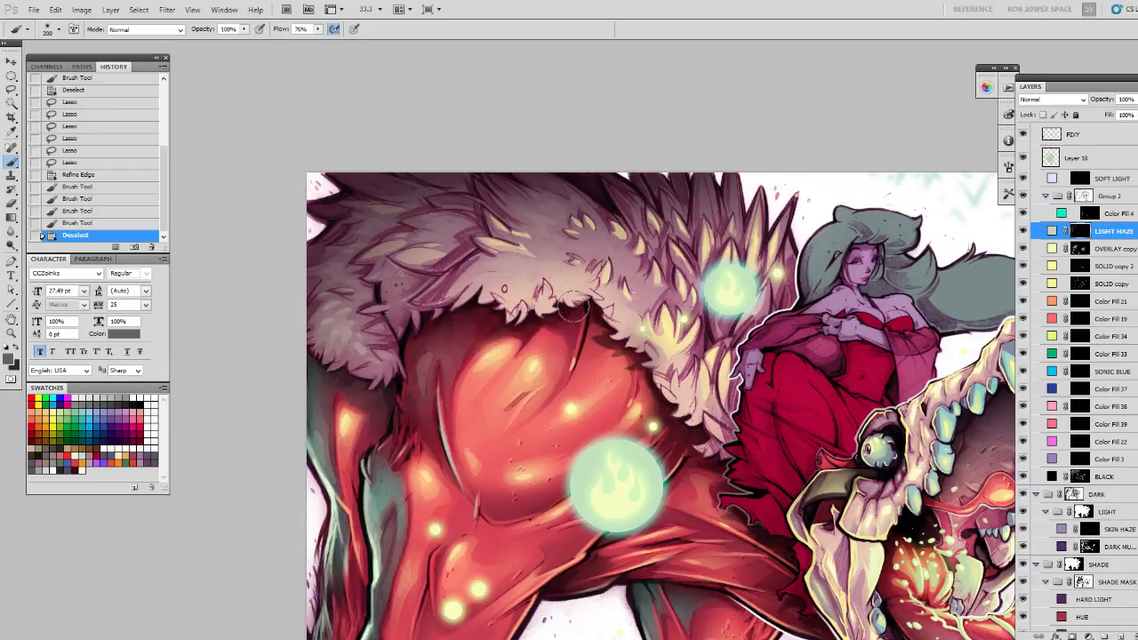
# Lasso groups of tuft shapes from the fur just above the thigh back to the rear fur.
pyautogui.press('l')
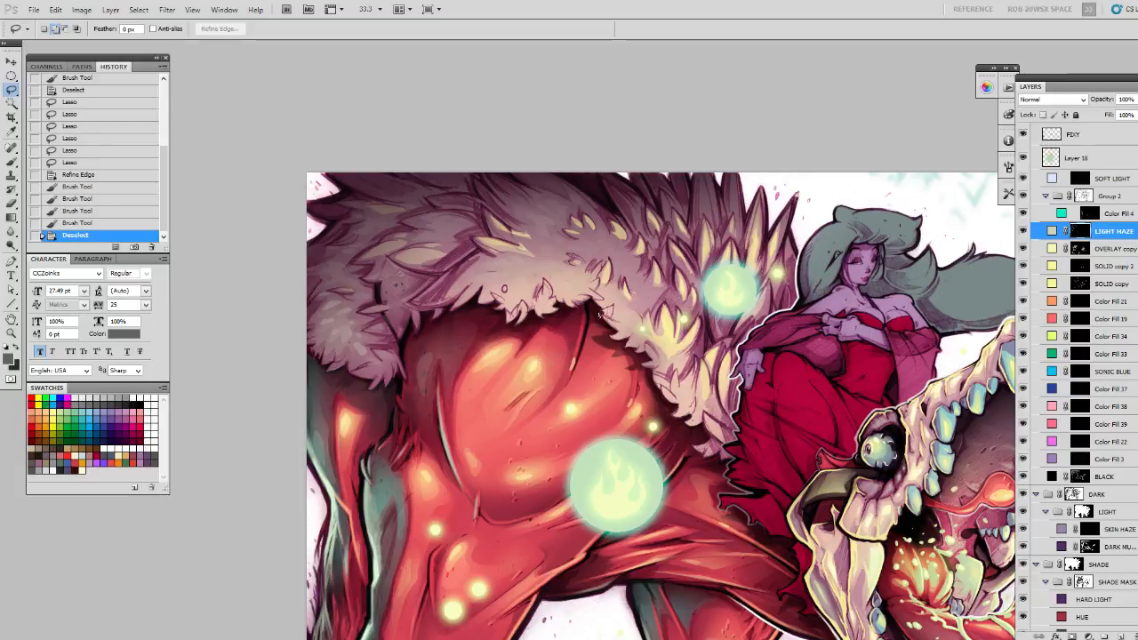
pyautogui.moveTo(599, 316); pyautogui.dragTo(650, 258)
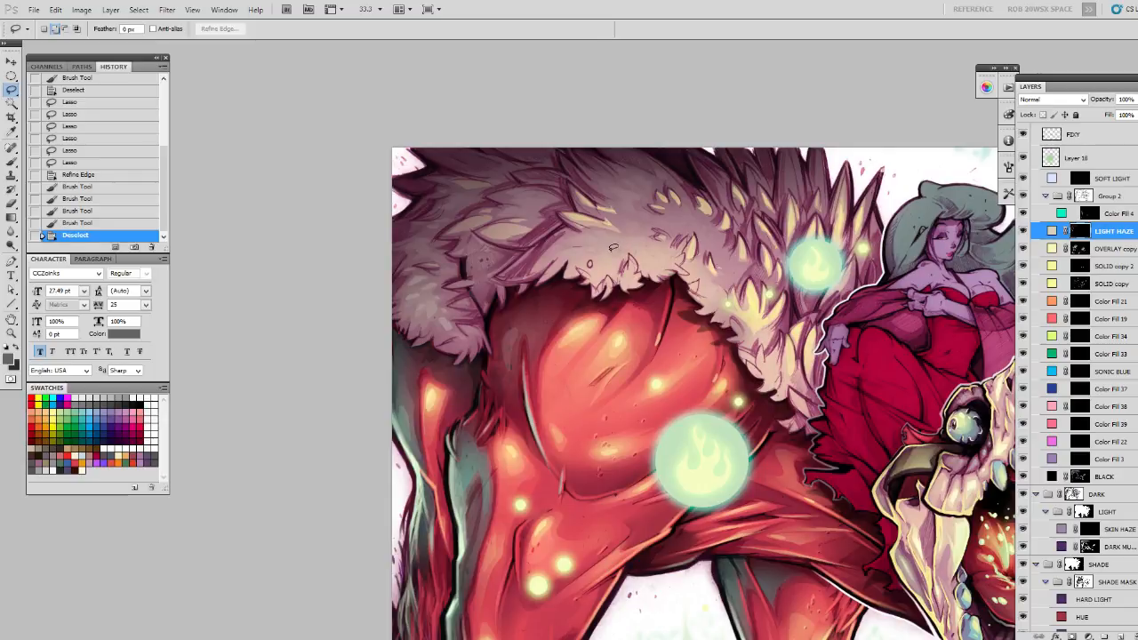
pyautogui.moveTo(616, 245); pyautogui.dragTo(612, 249)
pyautogui.hotkey('ctrl', 'd')
pyautogui.moveTo(622, 253)
pyautogui.mouseDown()
pyautogui.moveTo(611, 257)
pyautogui.moveTo(608, 233)
pyautogui.moveTo(584, 246)
pyautogui.mouseUp()
pyautogui.moveTo(536, 194)
pyautogui.mouseDown()
pyautogui.moveTo(549, 202)
pyautogui.moveTo(537, 213)
pyautogui.moveTo(476, 205)
pyautogui.moveTo(534, 216)
pyautogui.moveTo(508, 218)
pyautogui.moveTo(484, 250)
pyautogui.moveTo(511, 269)
pyautogui.mouseUp()
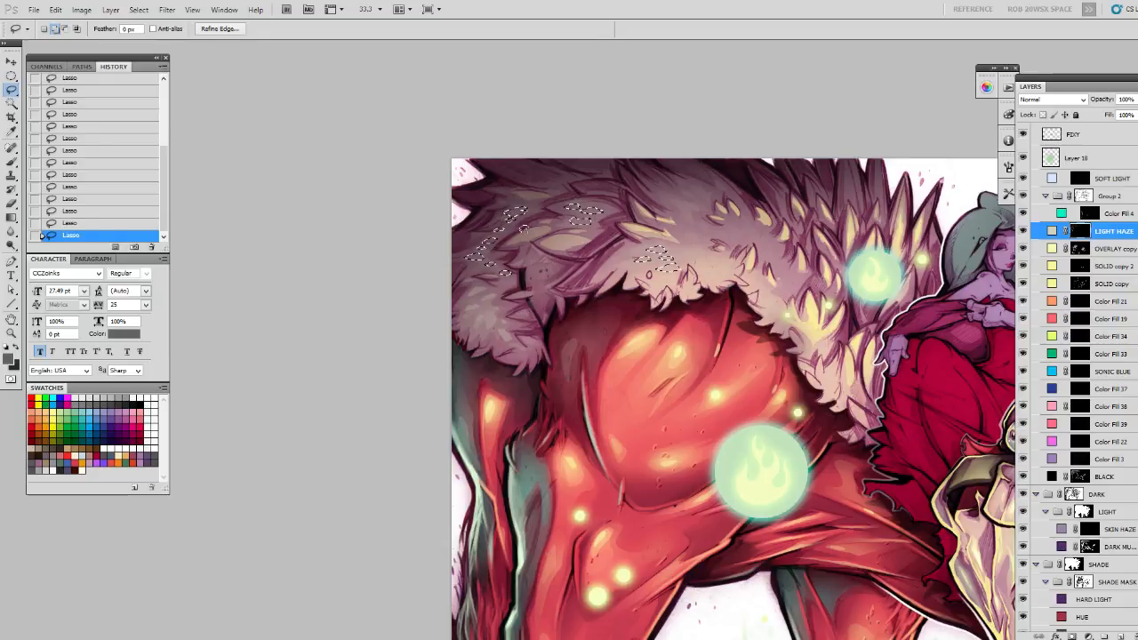
# Brush soft haze through the selected middle and rear fur tufts on the LIGHT HAZE mask, and deselect.
pyautogui.press('b')
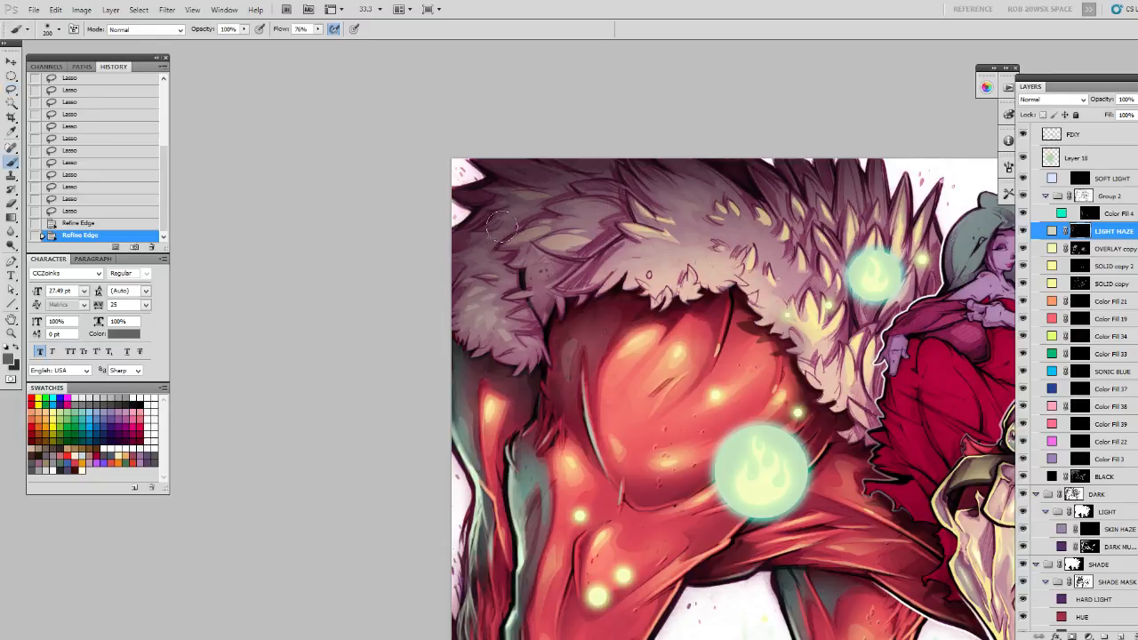
pyautogui.moveTo(493, 274)
pyautogui.mouseDown()
pyautogui.moveTo(520, 305)
pyautogui.moveTo(543, 250)
pyautogui.mouseUp()
pyautogui.moveTo(611, 192); pyautogui.dragTo(542, 215)
pyautogui.moveTo(510, 268); pyautogui.dragTo(530, 334)
pyautogui.moveTo(544, 336); pyautogui.dragTo(569, 359)
pyautogui.moveTo(738, 363); pyautogui.dragTo(646, 332)
pyautogui.moveTo(612, 288); pyautogui.dragTo(600, 308)
pyautogui.moveTo(538, 254); pyautogui.dragTo(574, 279)
pyautogui.hotkey('ctrl', 'd')
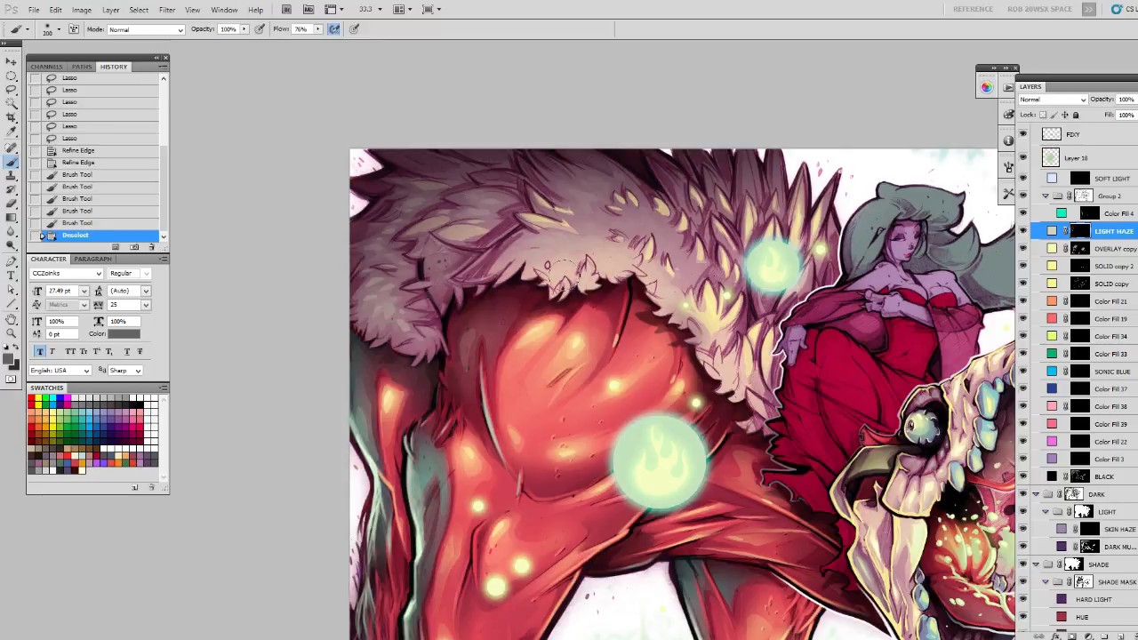
# Lasso a dense cluster of small tuft shapes in the pale fur along the thigh's upper edge.
pyautogui.press('j')
pyautogui.press('l')
pyautogui.moveTo(574, 235); pyautogui.dragTo(568, 258)
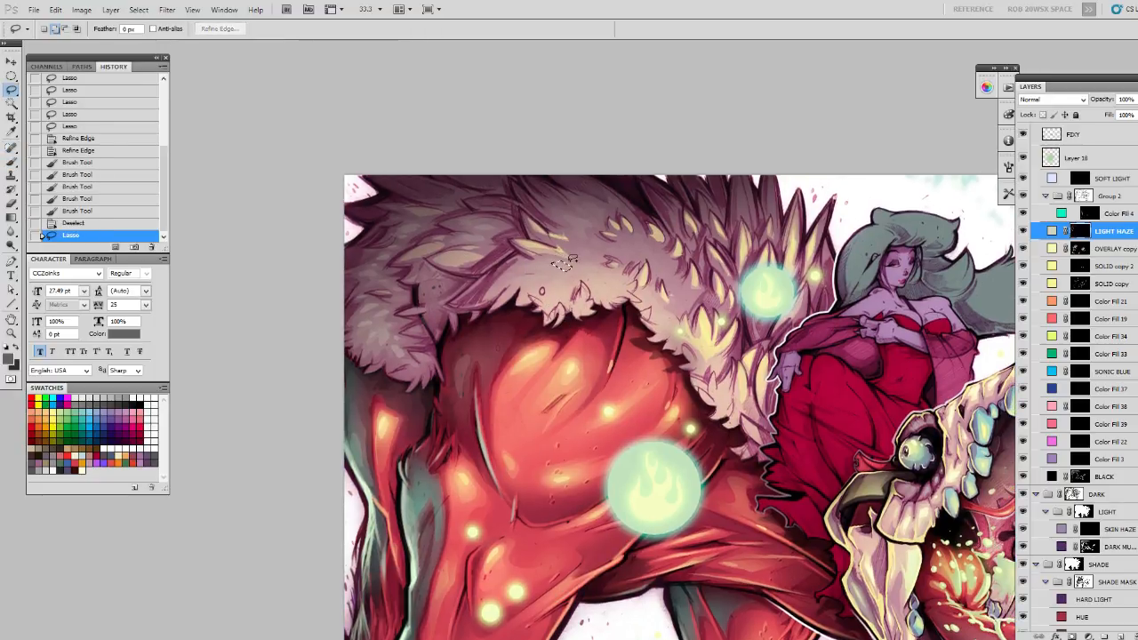
pyautogui.hotkey('ctrl', 'd')
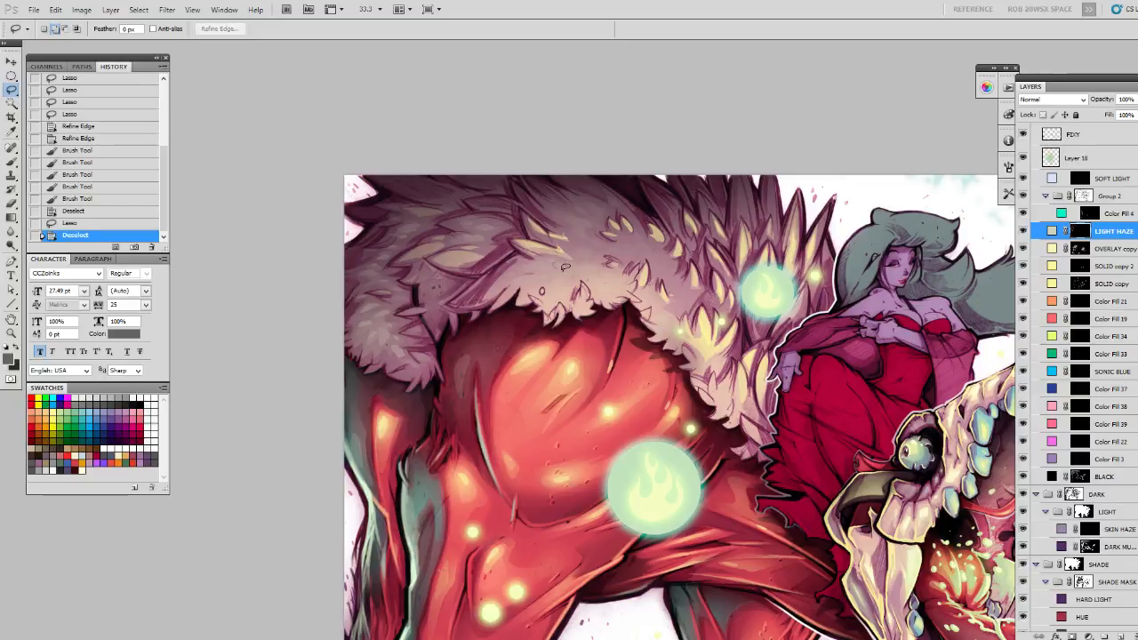
pyautogui.moveTo(560, 265)
pyautogui.mouseDown()
pyautogui.moveTo(539, 258)
pyautogui.moveTo(549, 277)
pyautogui.mouseUp()
pyautogui.moveTo(540, 273)
pyautogui.mouseDown()
pyautogui.moveTo(578, 267)
pyautogui.moveTo(572, 258)
pyautogui.moveTo(563, 273)
pyautogui.moveTo(580, 274)
pyautogui.moveTo(593, 263)
pyautogui.moveTo(578, 258)
pyautogui.moveTo(590, 263)
pyautogui.moveTo(581, 240)
pyautogui.moveTo(602, 244)
pyautogui.moveTo(592, 216)
pyautogui.moveTo(556, 204)
pyautogui.moveTo(591, 255)
pyautogui.moveTo(551, 254)
pyautogui.mouseUp()
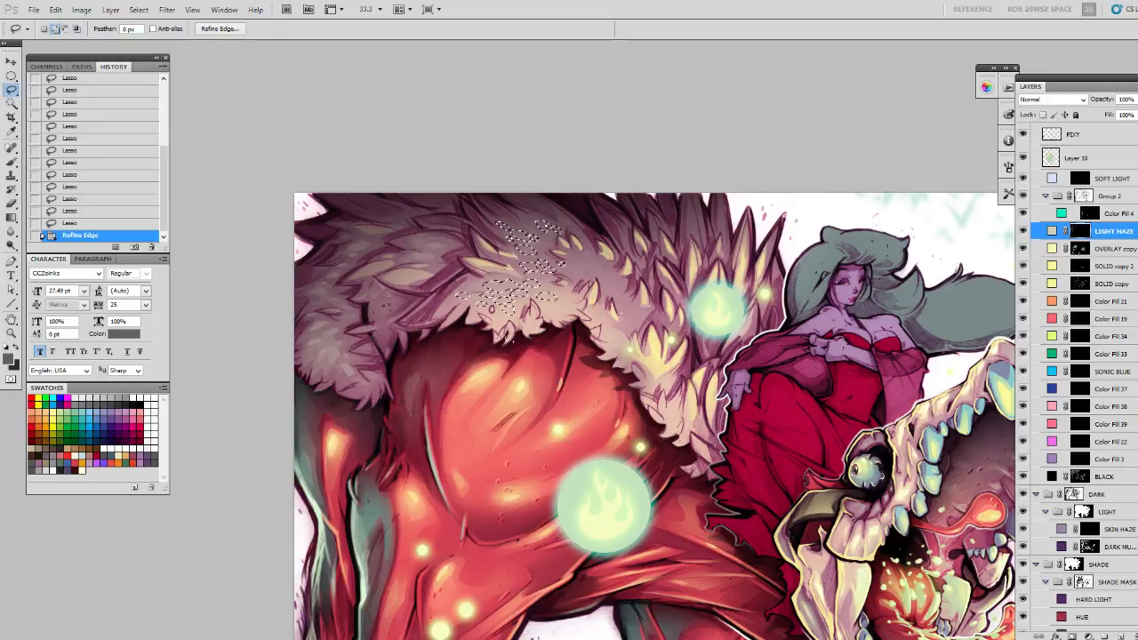
# Brush soft grey haze into the selected cluster of tufts in the pale central fur, and deselect.
pyautogui.press('b')
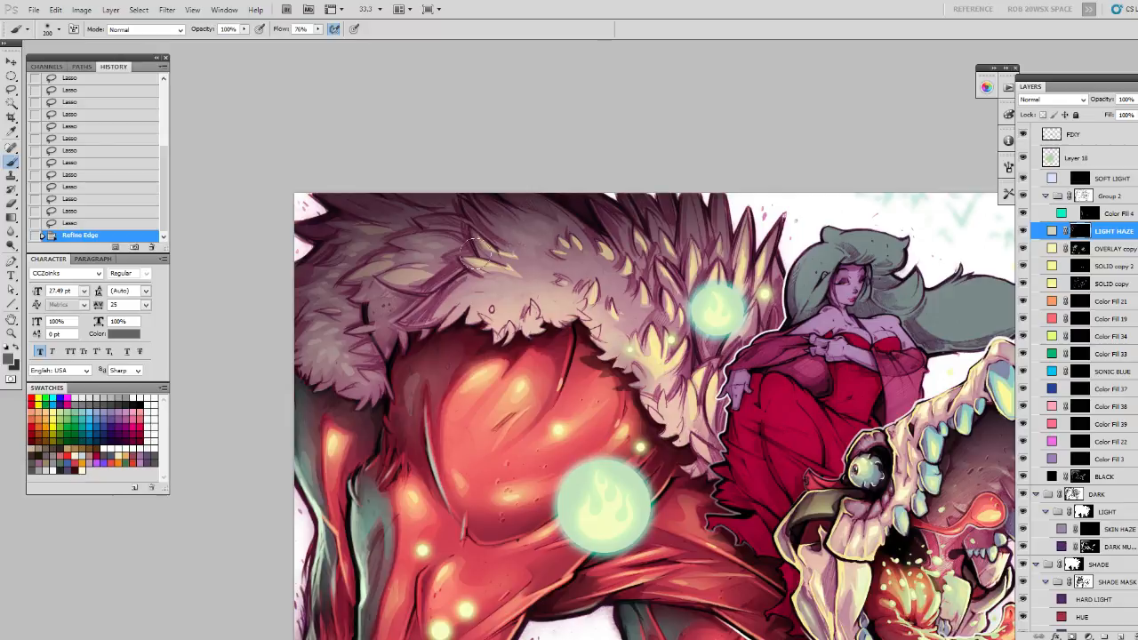
pyautogui.moveTo(567, 296); pyautogui.dragTo(515, 275)
pyautogui.moveTo(575, 239)
pyautogui.mouseDown()
pyautogui.moveTo(535, 269)
pyautogui.moveTo(522, 257)
pyautogui.moveTo(569, 258)
pyautogui.mouseUp()
pyautogui.moveTo(488, 339)
pyautogui.mouseDown()
pyautogui.moveTo(515, 320)
pyautogui.moveTo(569, 342)
pyautogui.moveTo(585, 384)
pyautogui.moveTo(569, 402)
pyautogui.mouseUp()
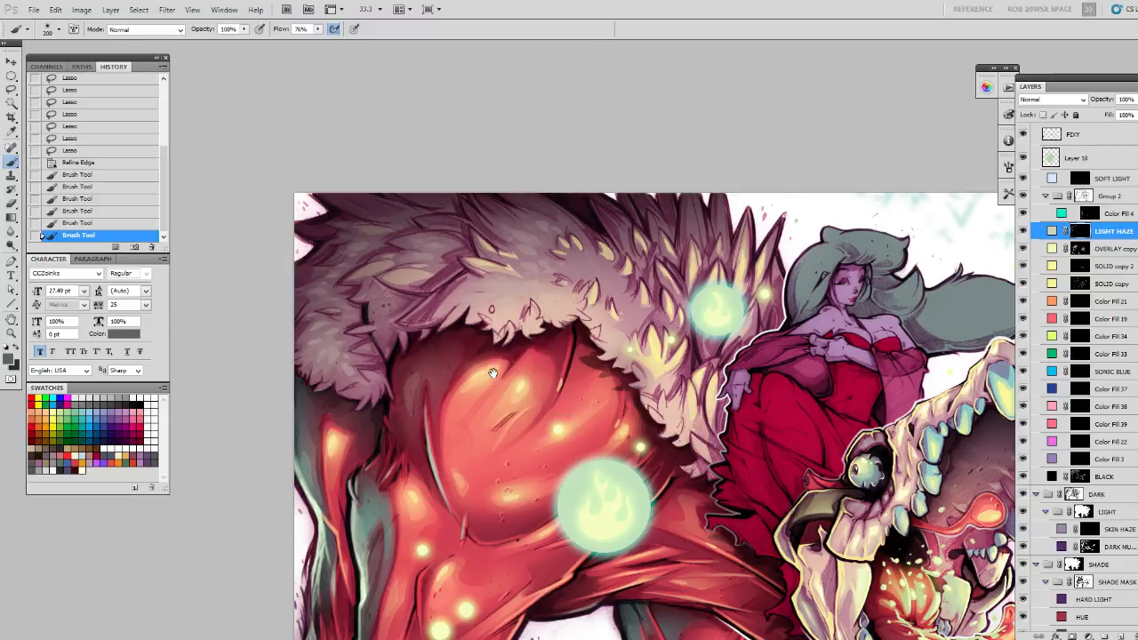
pyautogui.moveTo(500, 373); pyautogui.dragTo(600, 372)
pyautogui.moveTo(487, 352); pyautogui.dragTo(514, 357)
pyautogui.moveTo(605, 295); pyautogui.dragTo(642, 346)
pyautogui.hotkey('ctrl', 'd')
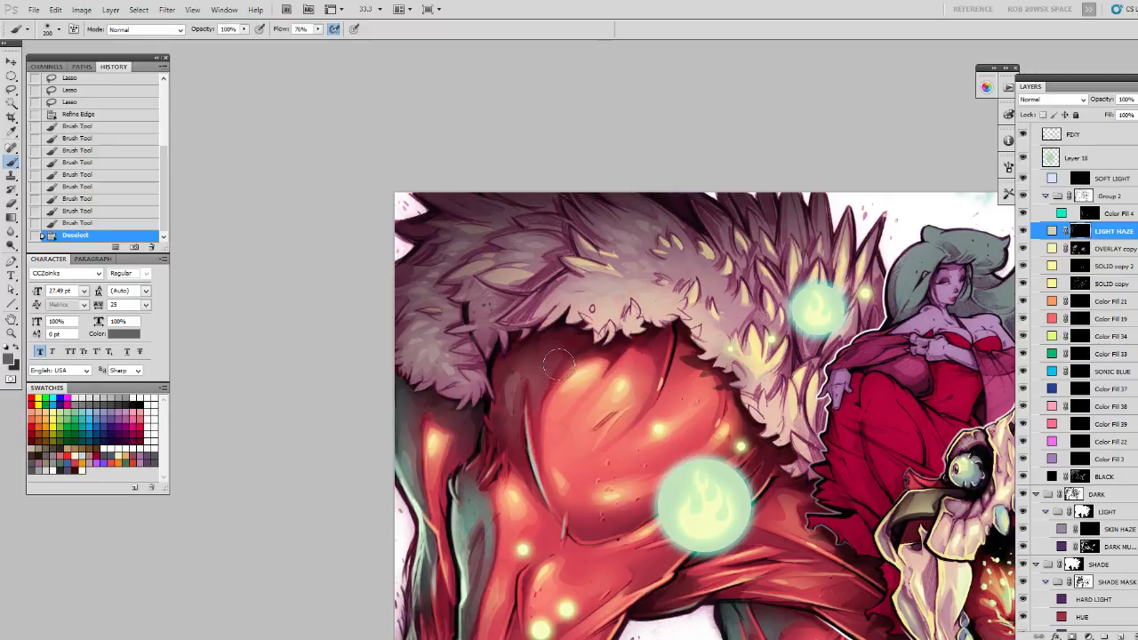
# Lasso tuft shapes in the rear fur near the dark crease, brush soft haze into them, and deselect.
pyautogui.press('l')
pyautogui.moveTo(496, 288)
pyautogui.mouseDown()
pyautogui.moveTo(486, 331)
pyautogui.moveTo(487, 292)
pyautogui.moveTo(507, 286)
pyautogui.moveTo(506, 313)
pyautogui.moveTo(512, 291)
pyautogui.moveTo(499, 284)
pyautogui.moveTo(489, 295)
pyautogui.moveTo(502, 312)
pyautogui.moveTo(484, 337)
pyautogui.mouseUp()
pyautogui.hotkey('ctrl', 'd')
pyautogui.press('b')
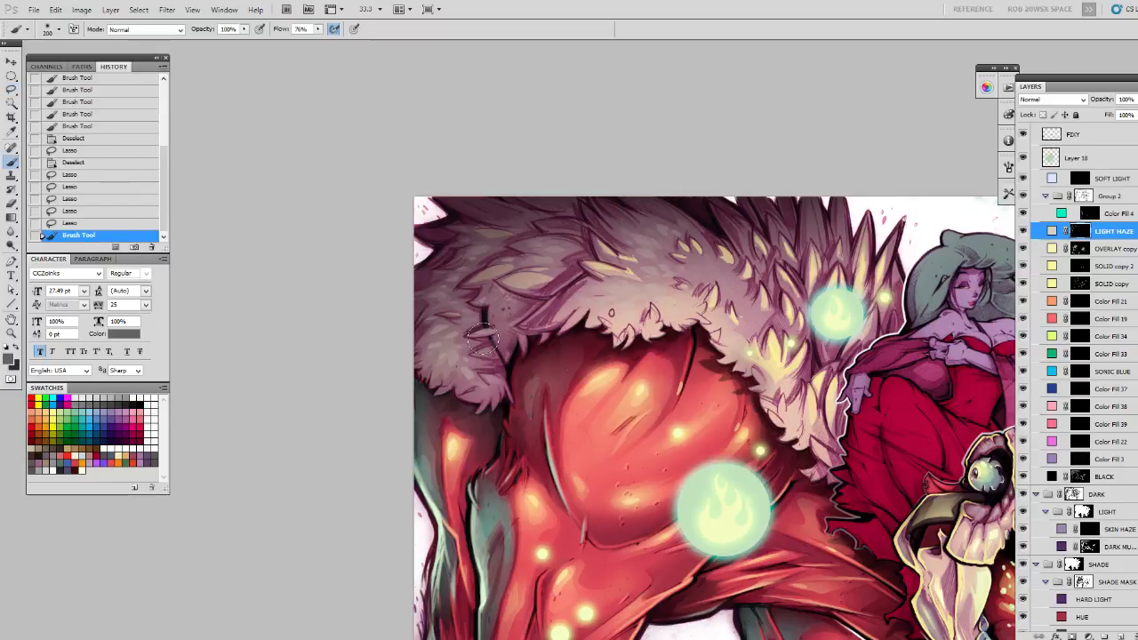
pyautogui.moveTo(465, 367); pyautogui.dragTo(473, 371)
pyautogui.moveTo(731, 405); pyautogui.dragTo(704, 393)
pyautogui.hotkey('ctrl', 'd')
# Lasso small tuft shapes diagonally across the upper central fur and soften the selection with Refine Edge.
pyautogui.press('j')
pyautogui.press('l')
pyautogui.moveTo(706, 291); pyautogui.dragTo(696, 300)
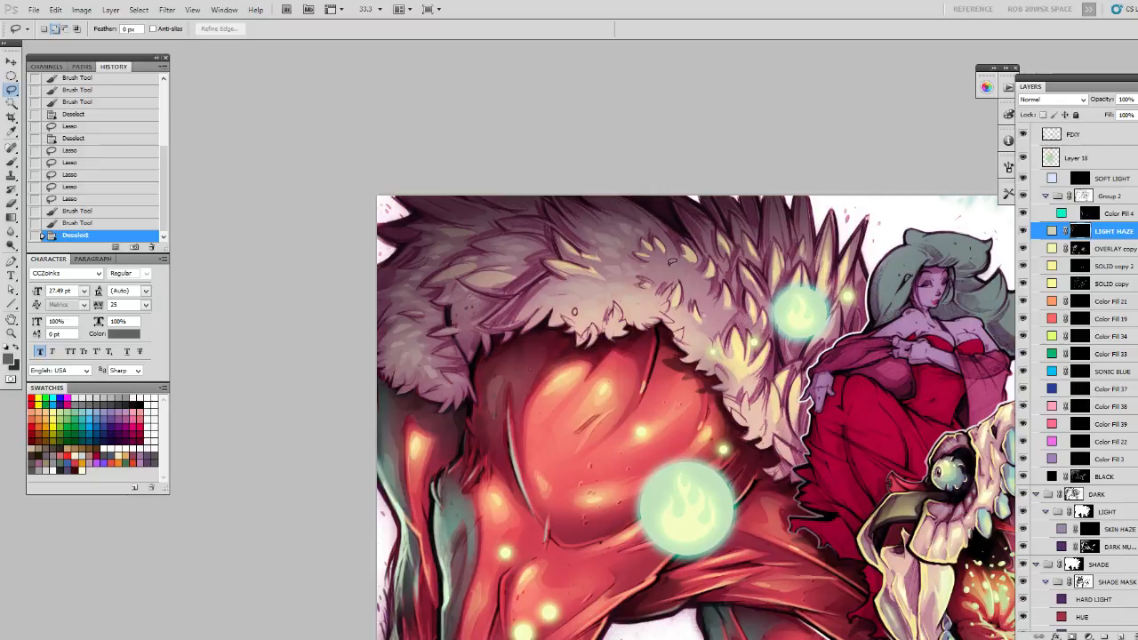
pyautogui.moveTo(665, 264)
pyautogui.mouseDown()
pyautogui.moveTo(667, 233)
pyautogui.moveTo(626, 237)
pyautogui.moveTo(638, 239)
pyautogui.moveTo(587, 227)
pyautogui.mouseUp()
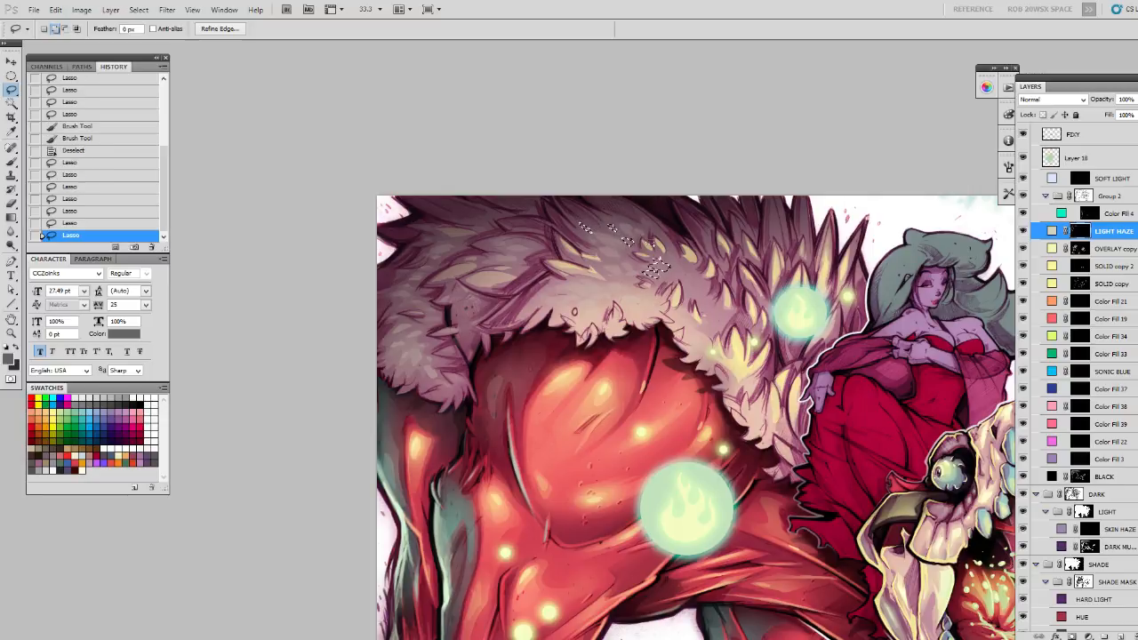
pyautogui.hotkey('ctrl', 'alt', 'r')
pyautogui.press('Return')
# Brush soft haze into the diagonal row of selected tufts in the upper central fur, and deselect.
pyautogui.press('b')
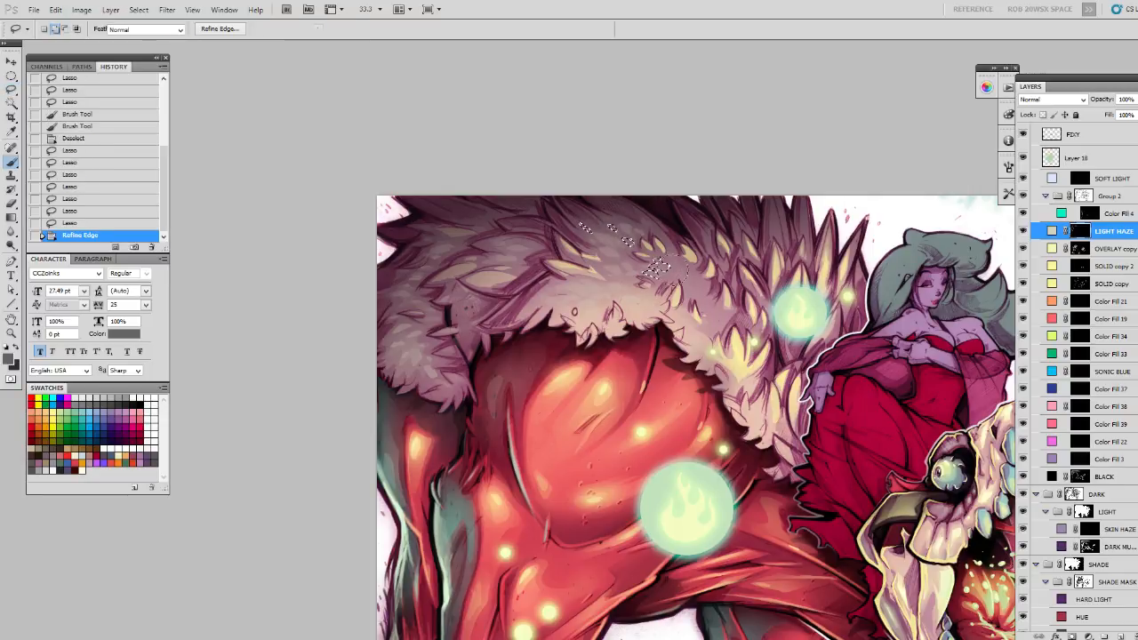
pyautogui.moveTo(611, 289); pyautogui.dragTo(633, 253)
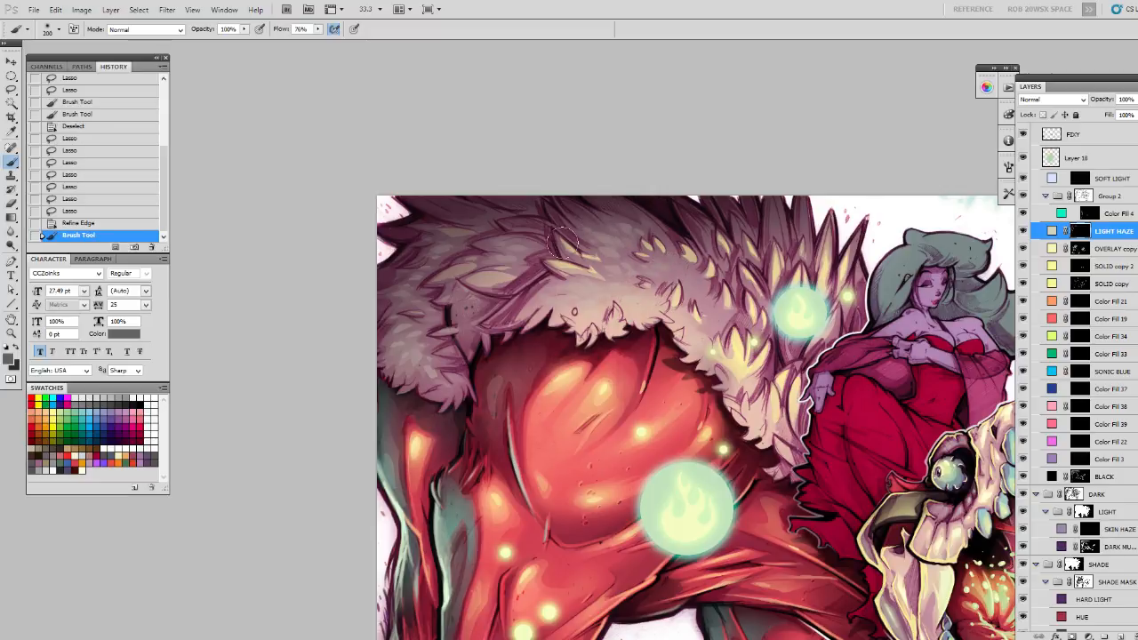
pyautogui.moveTo(659, 293); pyautogui.dragTo(671, 311)
pyautogui.moveTo(684, 391)
pyautogui.mouseDown()
pyautogui.moveTo(676, 374)
pyautogui.moveTo(680, 391)
pyautogui.mouseUp()
pyautogui.moveTo(679, 434)
pyautogui.mouseDown()
pyautogui.moveTo(668, 378)
pyautogui.moveTo(622, 452)
pyautogui.mouseUp()
pyautogui.hotkey('ctrl', 'd')
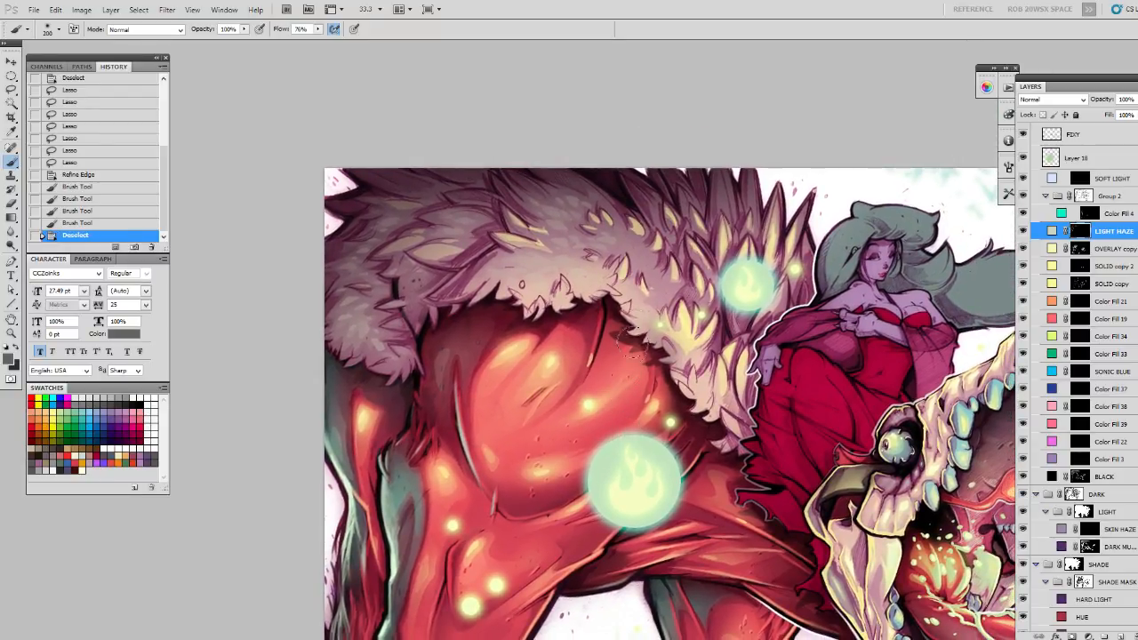
# Lasso spiky tuft shapes in the fur between the thigh's top edge and the upper orb, and apply Refine Edge.
pyautogui.press('l')
pyautogui.moveTo(654, 246)
pyautogui.mouseDown()
pyautogui.moveTo(627, 260)
pyautogui.moveTo(633, 270)
pyautogui.moveTo(612, 237)
pyautogui.moveTo(614, 254)
pyautogui.moveTo(602, 254)
pyautogui.moveTo(610, 240)
pyautogui.moveTo(586, 278)
pyautogui.moveTo(597, 281)
pyautogui.moveTo(572, 289)
pyautogui.moveTo(640, 296)
pyautogui.moveTo(622, 290)
pyautogui.moveTo(637, 310)
pyautogui.moveTo(651, 283)
pyautogui.moveTo(640, 257)
pyautogui.moveTo(654, 288)
pyautogui.mouseUp()
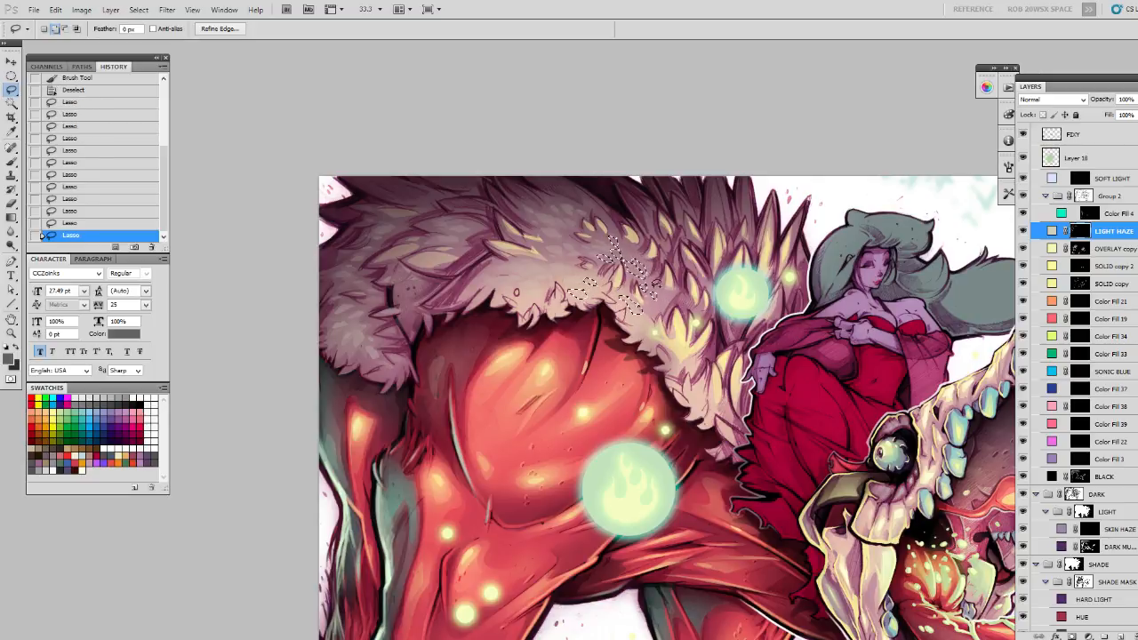
pyautogui.hotkey('ctrl', 'alt', 'r')
# Brush haze into the spiky tufts beside the upper orb with the selection edges hidden, check the whole artwork, and deselect.
pyautogui.press('b')
pyautogui.hotkey('ctrl', 'h')
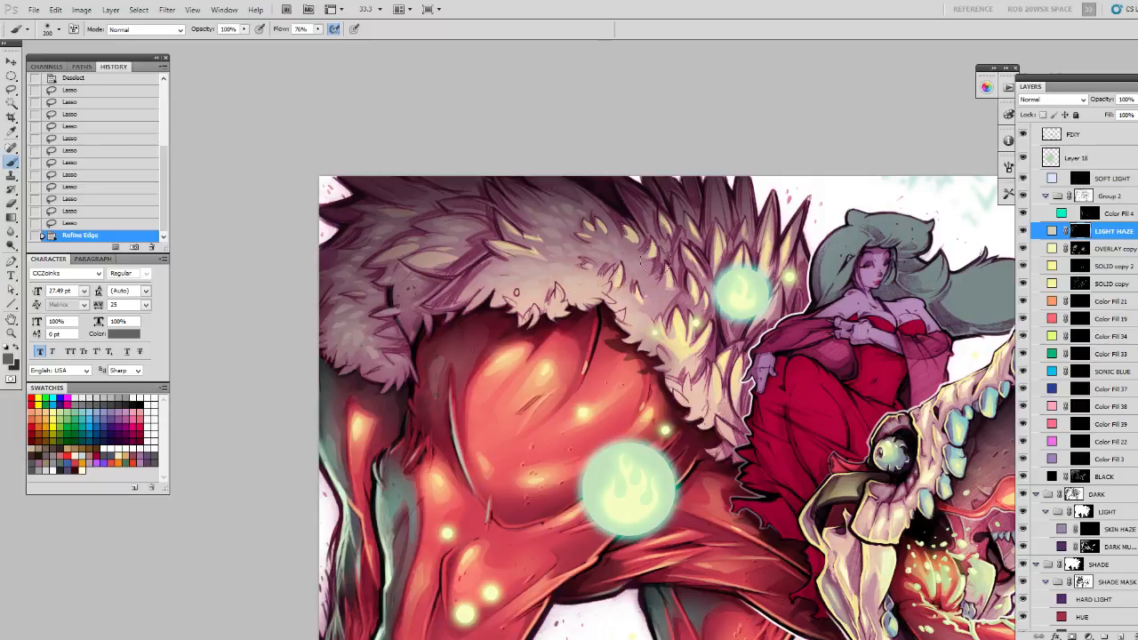
pyautogui.moveTo(647, 321); pyautogui.dragTo(659, 357)
pyautogui.moveTo(760, 461); pyautogui.dragTo(699, 403)
pyautogui.press('z')
pyautogui.keyDown('alt'); pyautogui.click(700, 353); pyautogui.keyUp('alt')
pyautogui.keyDown('alt'); pyautogui.click(700, 356); pyautogui.keyUp('alt')
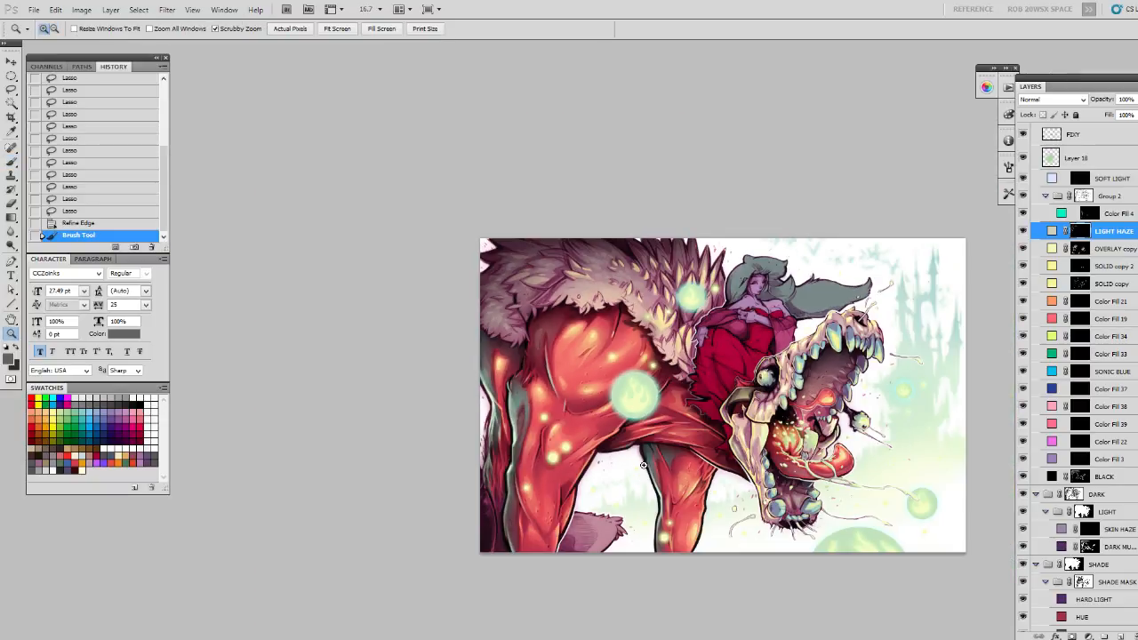
pyautogui.press('b')
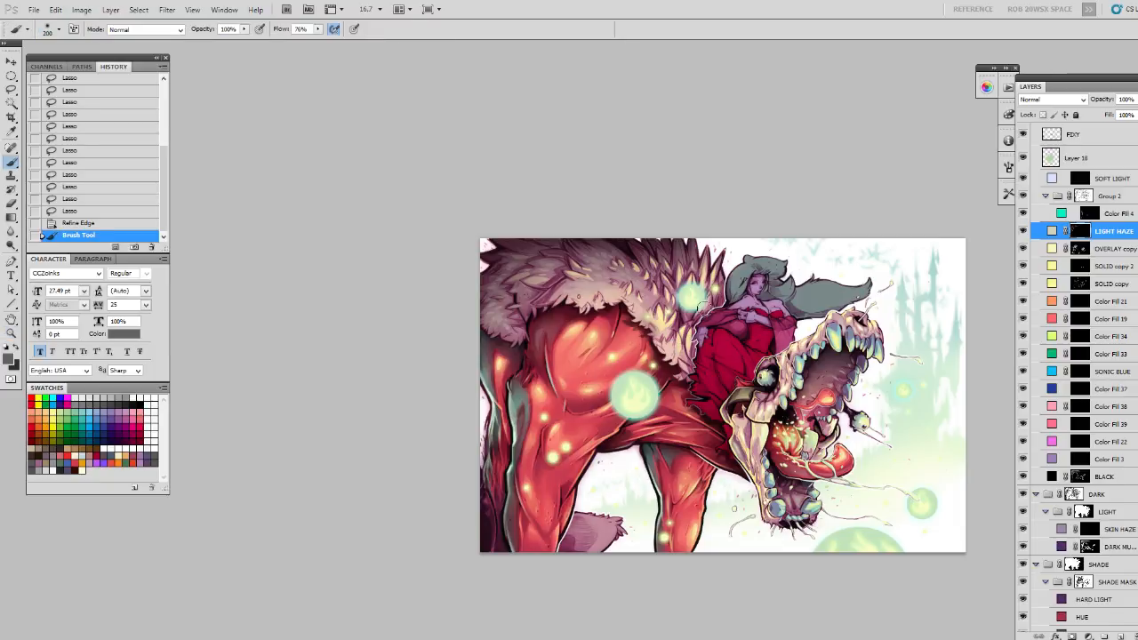
pyautogui.press('z')
pyautogui.click(677, 317)
pyautogui.click(674, 318)
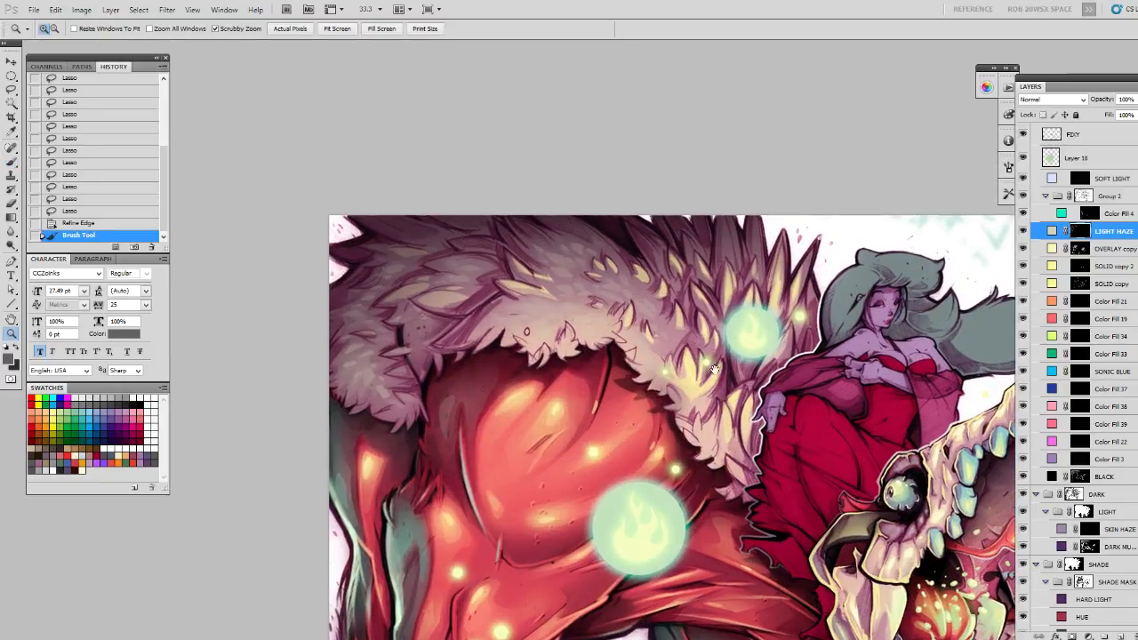
pyautogui.hotkey('ctrl', 'd')
# Lasso further tuft shapes from the fur beside the upper orb to the thigh's top edge, and hide the selection edges for brushing.
pyautogui.press('b')
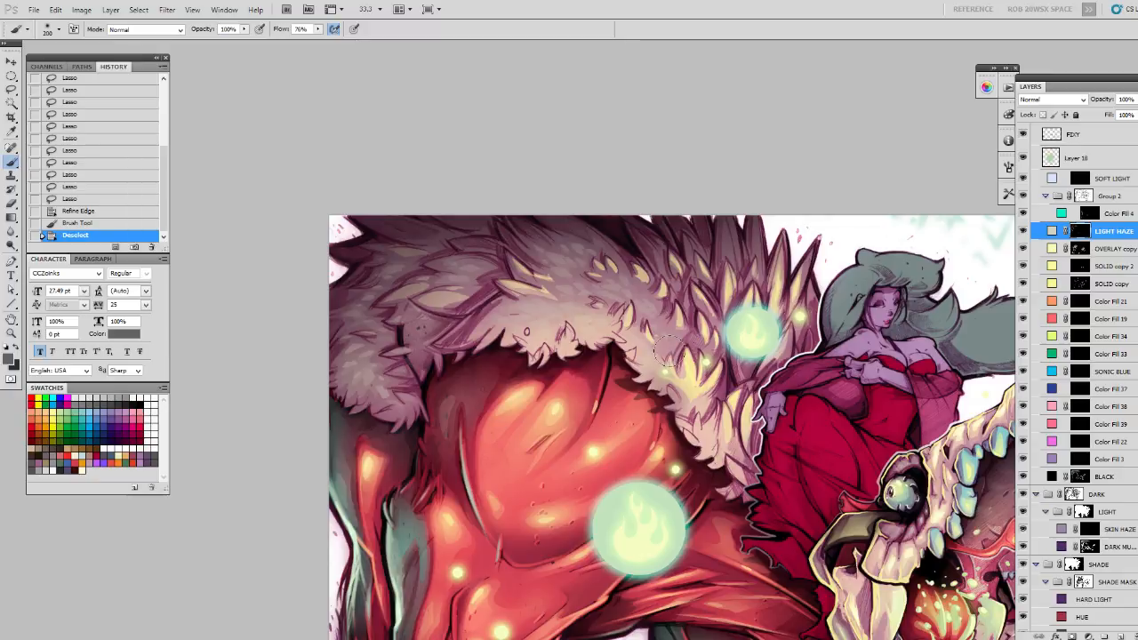
pyautogui.press('l')
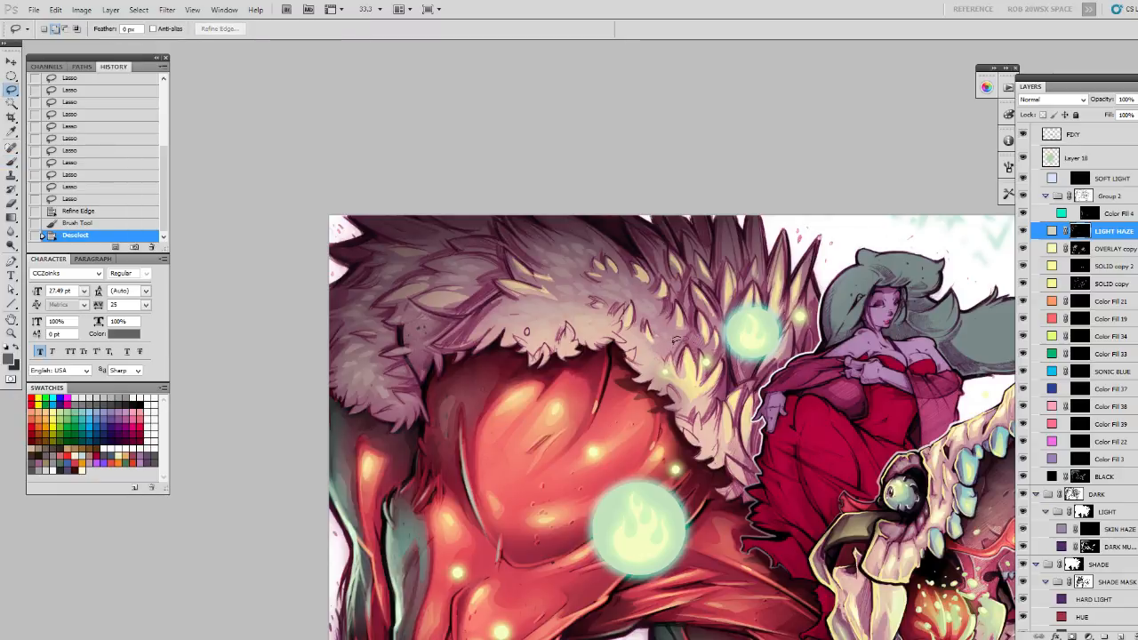
pyautogui.scroll(-2, 690, 357)
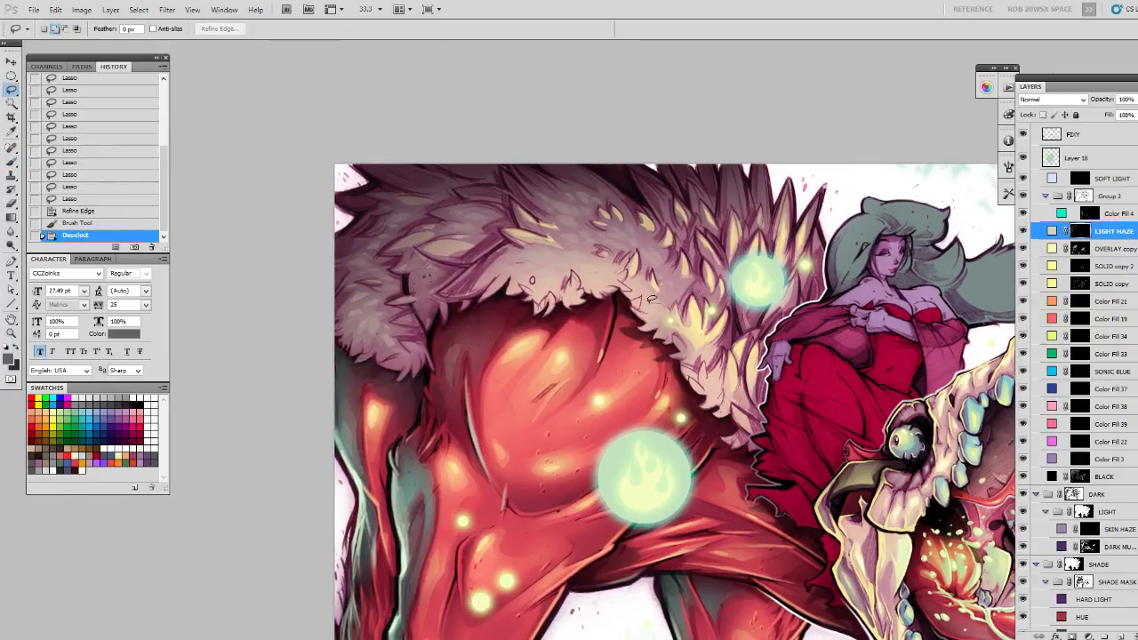
pyautogui.moveTo(670, 308)
pyautogui.mouseDown()
pyautogui.moveTo(653, 306)
pyautogui.moveTo(666, 280)
pyautogui.mouseUp()
pyautogui.moveTo(624, 266)
pyautogui.mouseDown()
pyautogui.moveTo(598, 269)
pyautogui.moveTo(599, 281)
pyautogui.moveTo(628, 270)
pyautogui.moveTo(598, 261)
pyautogui.moveTo(608, 266)
pyautogui.moveTo(593, 269)
pyautogui.moveTo(600, 281)
pyautogui.moveTo(565, 300)
pyautogui.moveTo(585, 300)
pyautogui.moveTo(517, 284)
pyautogui.moveTo(548, 295)
pyautogui.mouseUp()
pyautogui.press('b')
pyautogui.hotkey('ctrl', 'h')
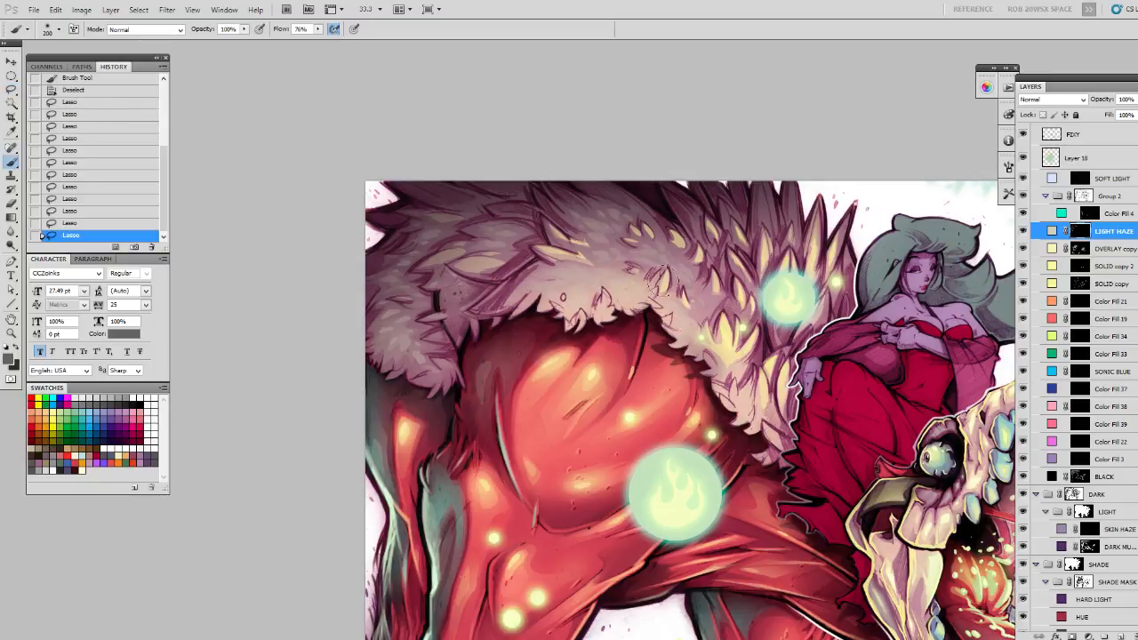
# Brush haze into the selected fur tufts, pick a lighter gray as the painting color, and deselect.
pyautogui.moveTo(502, 340); pyautogui.dragTo(480, 407)
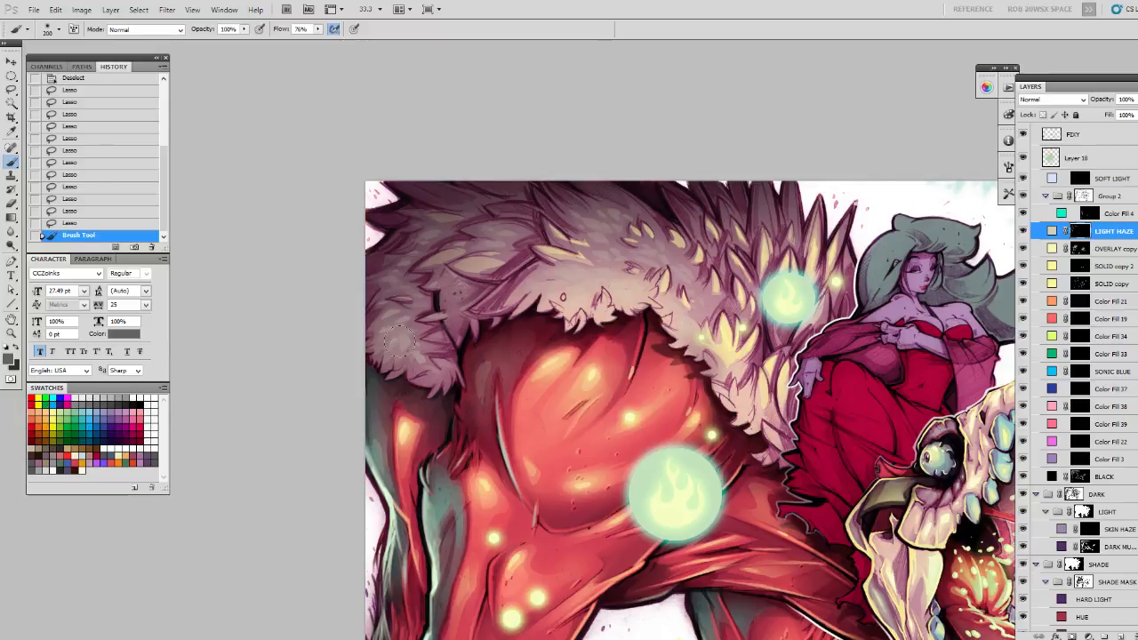
pyautogui.click(133, 400)
pyautogui.click(127, 393)
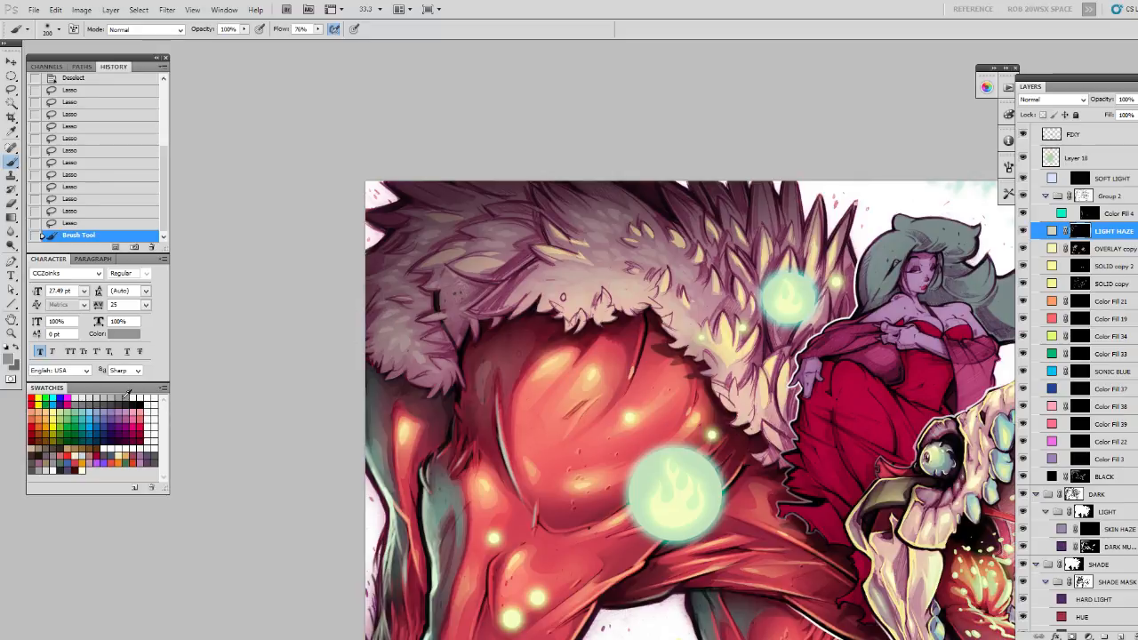
pyautogui.hotkey('ctrl', 'd')
# Lasso a scattering of small tuft shapes in the pale fur directly above the thigh's top edge.
pyautogui.press('l')
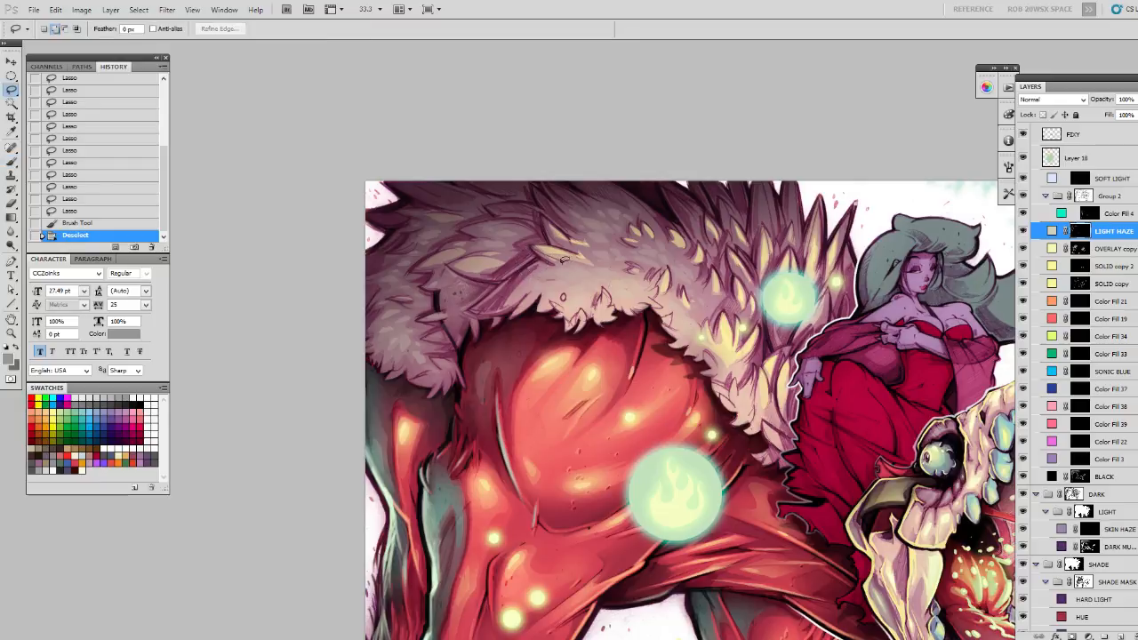
pyautogui.moveTo(637, 297); pyautogui.dragTo(655, 284)
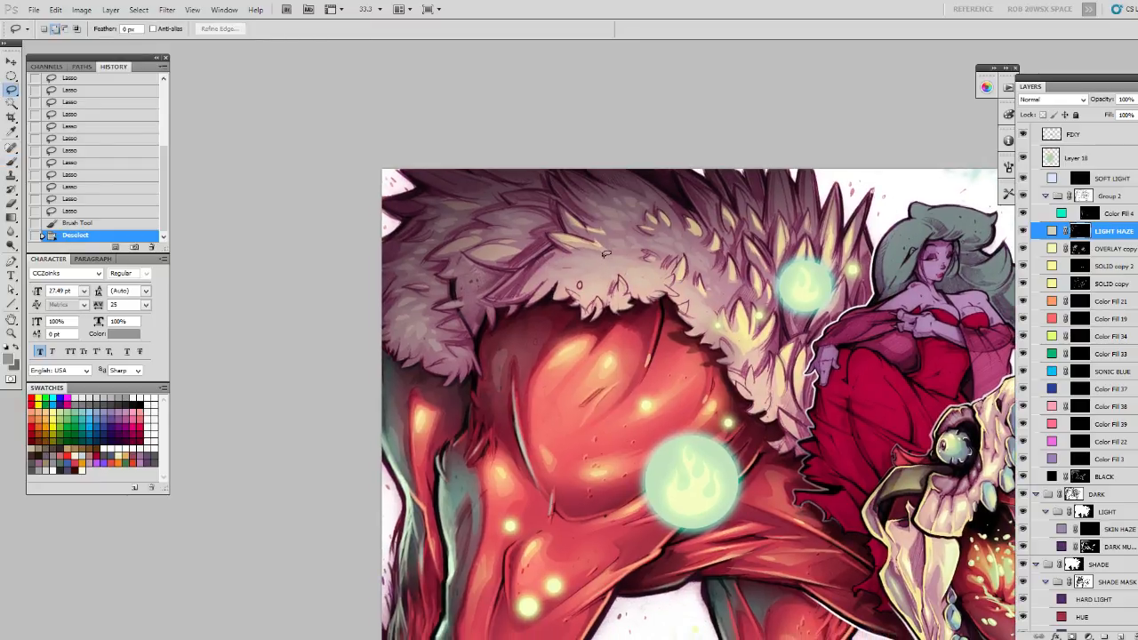
pyautogui.moveTo(623, 254)
pyautogui.mouseDown()
pyautogui.moveTo(594, 273)
pyautogui.moveTo(565, 271)
pyautogui.moveTo(639, 273)
pyautogui.moveTo(633, 286)
pyautogui.moveTo(594, 272)
pyautogui.mouseUp()
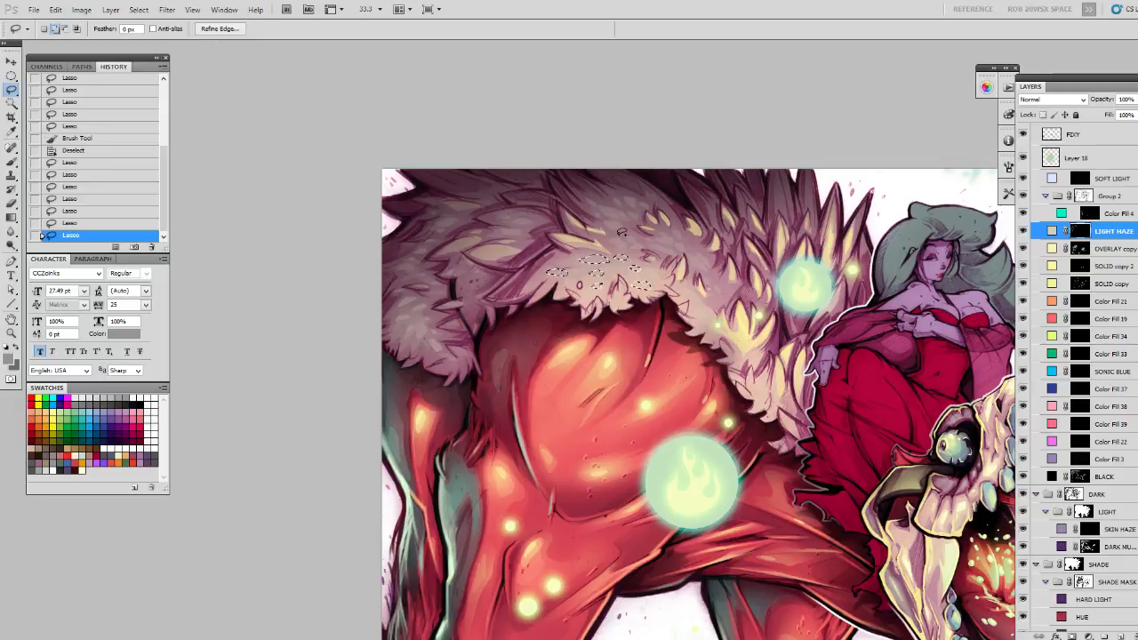
pyautogui.moveTo(622, 232)
pyautogui.mouseDown()
pyautogui.moveTo(646, 237)
pyautogui.moveTo(637, 243)
pyautogui.moveTo(612, 207)
pyautogui.moveTo(636, 209)
pyautogui.moveTo(670, 239)
pyautogui.mouseUp()
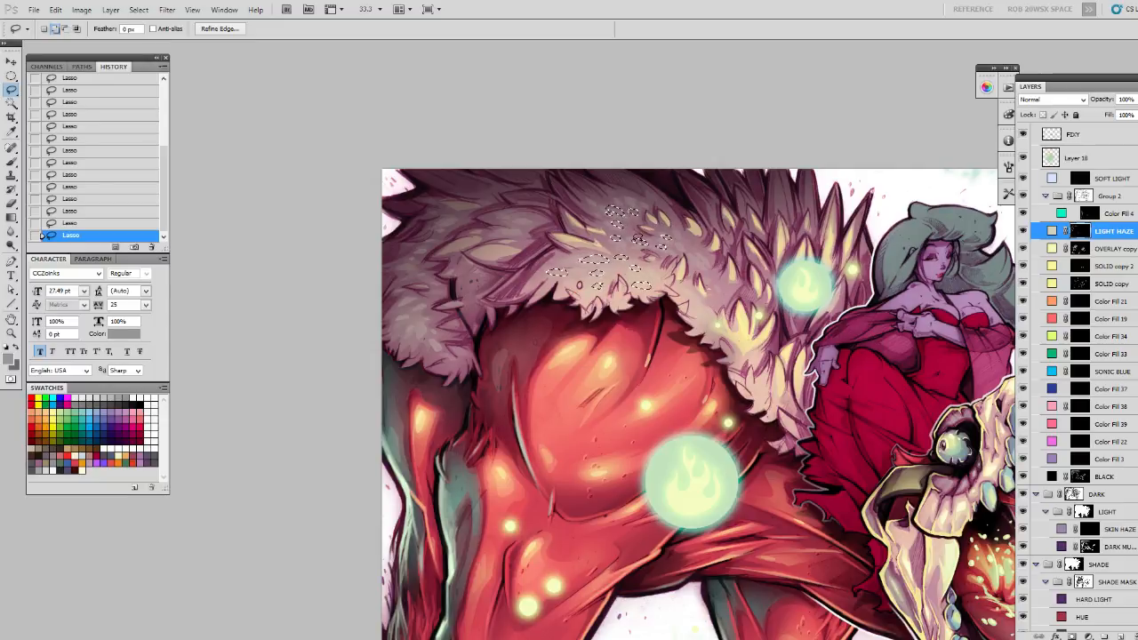
# Brush haze into the selected tufts above the thigh's top edge and deselect.
pyautogui.press('b')
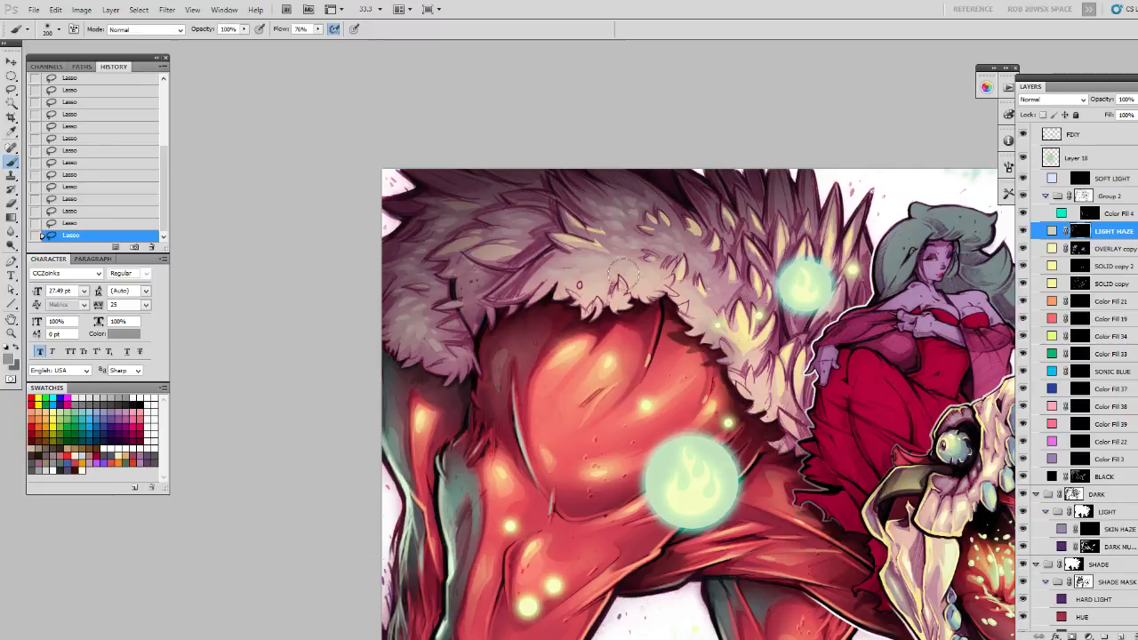
pyautogui.moveTo(662, 272); pyautogui.dragTo(680, 286)
pyautogui.click(685, 313)
pyautogui.press('z')
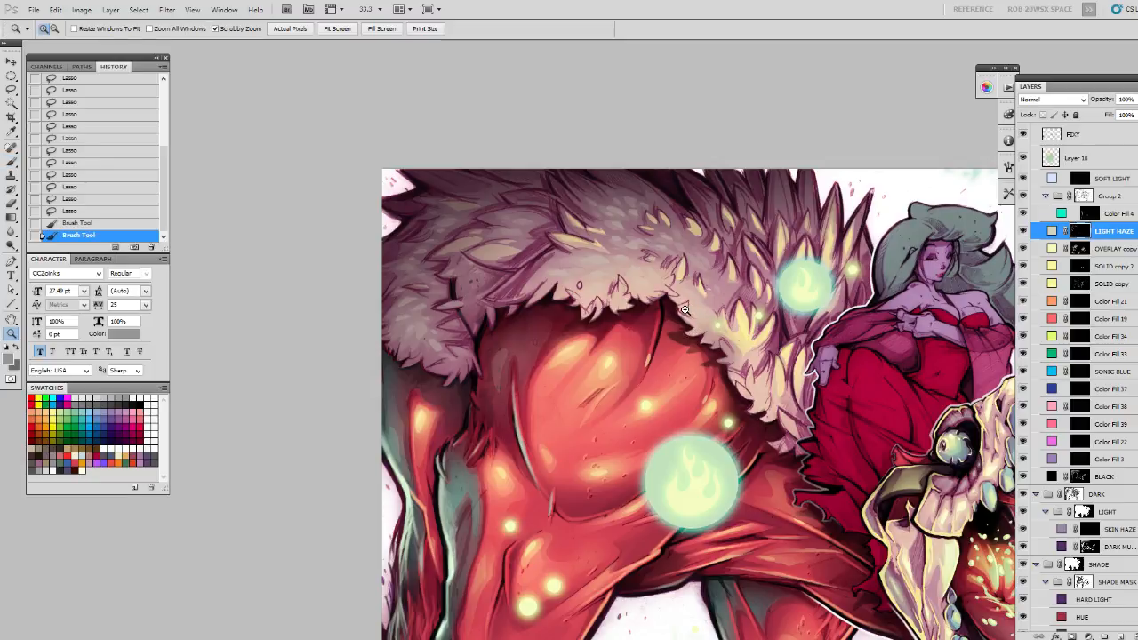
pyautogui.keyDown('alt'); pyautogui.click(684, 313); pyautogui.keyUp('alt')
pyautogui.moveTo(670, 368); pyautogui.dragTo(682, 326)
pyautogui.moveTo(663, 385); pyautogui.dragTo(609, 407)
pyautogui.click(627, 286)
pyautogui.hotkey('ctrl', 'd')
# Lasso tuft shapes from the far left fur to the center above the thigh, and apply Refine Edge twice.
pyautogui.press('l')
pyautogui.moveTo(619, 283); pyautogui.dragTo(635, 287)
pyautogui.moveTo(576, 240)
pyautogui.mouseDown()
pyautogui.moveTo(601, 237)
pyautogui.moveTo(525, 260)
pyautogui.moveTo(515, 242)
pyautogui.moveTo(475, 283)
pyautogui.moveTo(490, 289)
pyautogui.moveTo(480, 285)
pyautogui.moveTo(476, 320)
pyautogui.mouseUp()
pyautogui.moveTo(662, 297); pyautogui.dragTo(657, 293)
pyautogui.moveTo(623, 284)
pyautogui.mouseDown()
pyautogui.moveTo(606, 288)
pyautogui.moveTo(652, 276)
pyautogui.mouseUp()
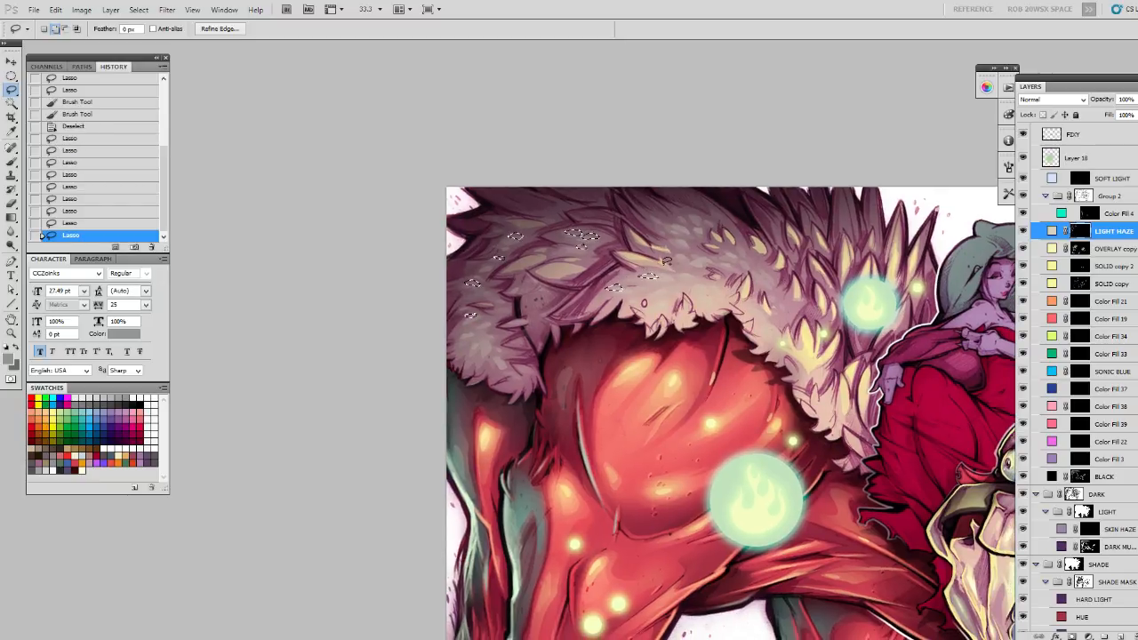
pyautogui.hotkey('ctrl', 'alt', 'r')
pyautogui.hotkey('ctrl', 'alt', 'r')
# Brush haze into the refined tuft selections across the left and central fur.
pyautogui.press('b')
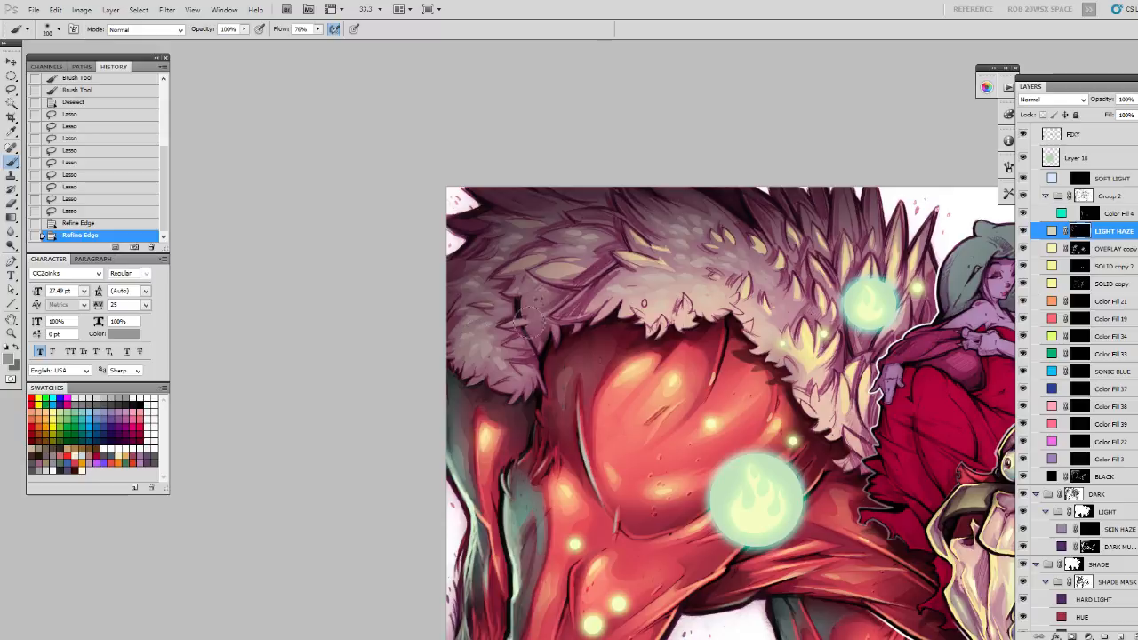
pyautogui.click(718, 302)
pyautogui.click(718, 302)
pyautogui.scroll(-3, 711, 356)
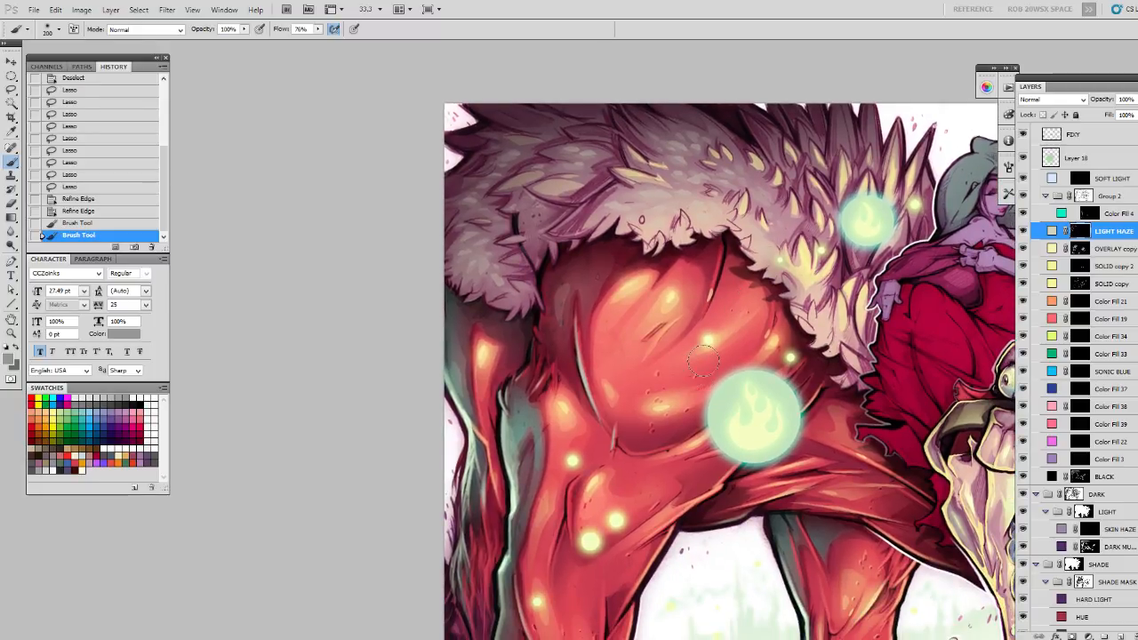
# Move the LIGHT HAZE layer directly below SOLID copy, and deselect.
pyautogui.moveTo(1102, 223); pyautogui.dragTo(1097, 288)
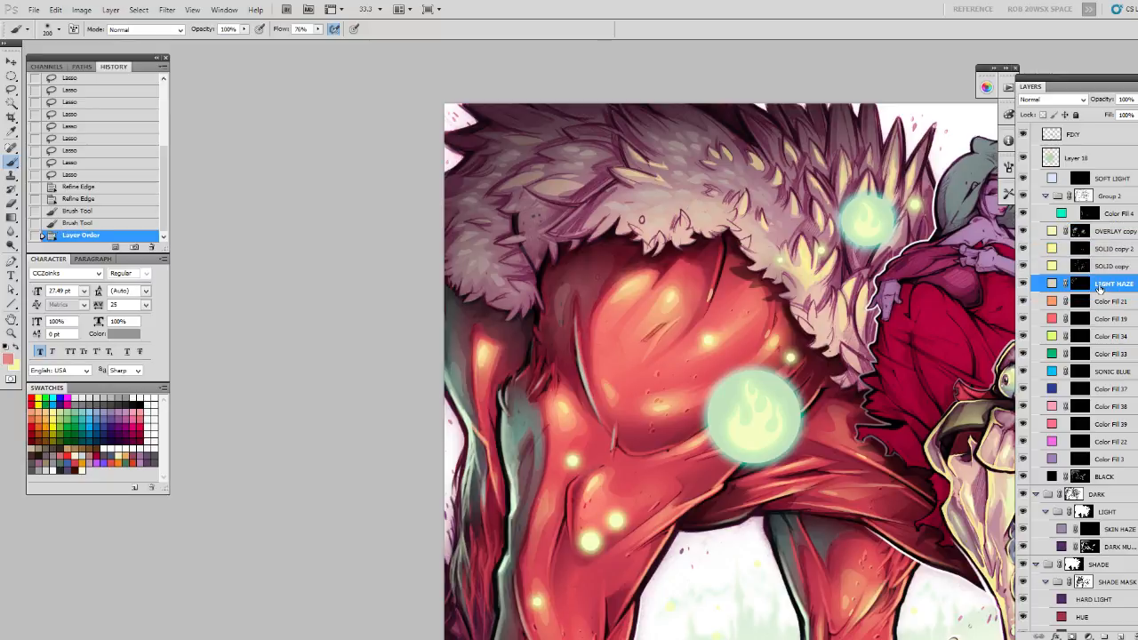
pyautogui.moveTo(676, 326); pyautogui.dragTo(595, 350)
pyautogui.hotkey('ctrl', 'd')
# Lasso another set of fur tufts, apply Refine Edge twice, and hide the selection edges for brushing.
pyautogui.press('l')
pyautogui.moveTo(675, 326); pyautogui.dragTo(665, 320)
pyautogui.moveTo(574, 328); pyautogui.dragTo(636, 352)
pyautogui.moveTo(671, 284); pyautogui.dragTo(597, 344)
pyautogui.moveTo(590, 224)
pyautogui.mouseDown()
pyautogui.moveTo(599, 230)
pyautogui.moveTo(546, 244)
pyautogui.moveTo(442, 224)
pyautogui.moveTo(430, 243)
pyautogui.mouseUp()
pyautogui.moveTo(484, 275); pyautogui.dragTo(558, 258)
pyautogui.press('b')
pyautogui.hotkey('ctrl', 'alt', 'r')
pyautogui.hotkey('ctrl', 'h')
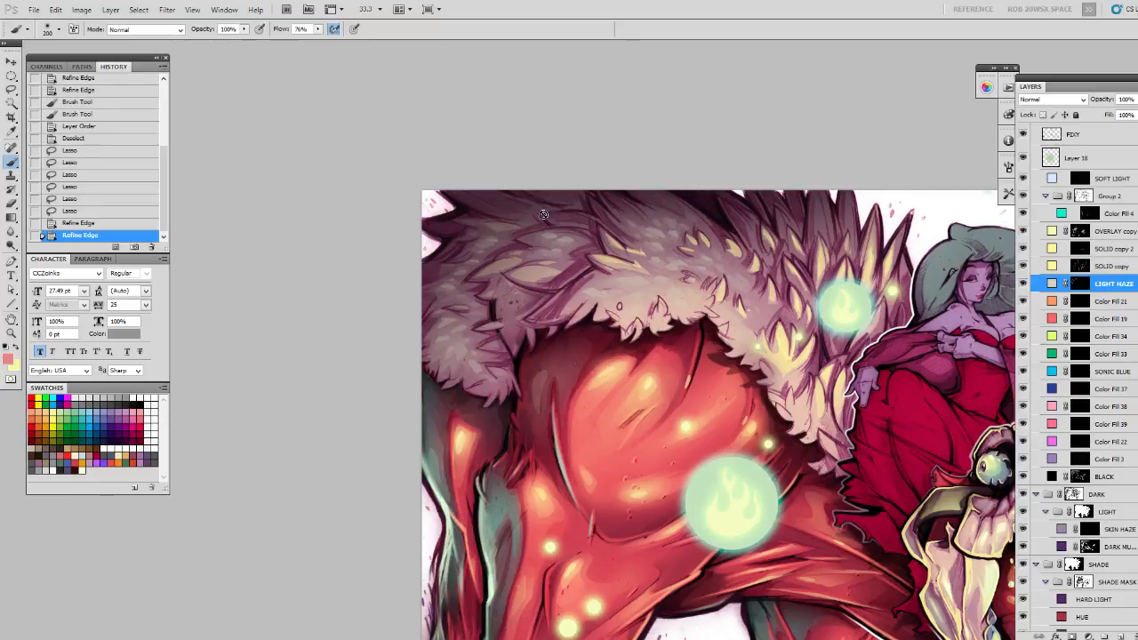
# Activate the LIGHT HAZE layer mask, brush haze into the selected tufts while undoing unwanted strokes, and deselect.
pyautogui.click(1079, 283)
pyautogui.moveTo(576, 258)
pyautogui.mouseDown()
pyautogui.moveTo(551, 233)
pyautogui.moveTo(502, 234)
pyautogui.moveTo(508, 220)
pyautogui.moveTo(599, 236)
pyautogui.mouseUp()
pyautogui.press('x')
pyautogui.press('x')
pyautogui.hotkey('ctrl', 'h')
pyautogui.hotkey('ctrl', 'z')
pyautogui.click(658, 240)
pyautogui.moveTo(511, 306); pyautogui.dragTo(508, 346)
pyautogui.hotkey('ctrl', 'z')
pyautogui.press('x')
pyautogui.moveTo(557, 270)
pyautogui.mouseDown()
pyautogui.moveTo(624, 238)
pyautogui.moveTo(701, 285)
pyautogui.mouseUp()
pyautogui.press('x')
pyautogui.moveTo(789, 433)
pyautogui.mouseDown()
pyautogui.moveTo(615, 308)
pyautogui.moveTo(630, 357)
pyautogui.mouseUp()
pyautogui.hotkey('ctrl', 'd')
# Lasso small tufts from beside the upper orb to the fur above the thigh, and apply Refine Edge twice.
pyautogui.press('l')
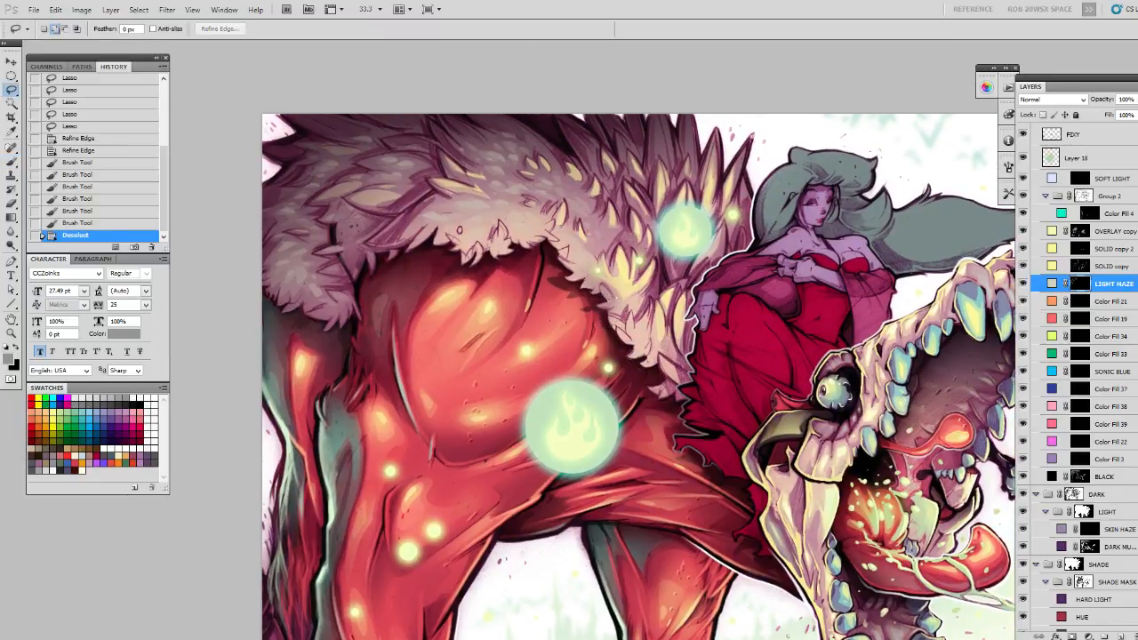
pyautogui.moveTo(614, 290); pyautogui.dragTo(610, 312)
pyautogui.moveTo(578, 251)
pyautogui.mouseDown()
pyautogui.moveTo(579, 266)
pyautogui.moveTo(591, 264)
pyautogui.moveTo(586, 273)
pyautogui.moveTo(574, 257)
pyautogui.moveTo(580, 274)
pyautogui.mouseUp()
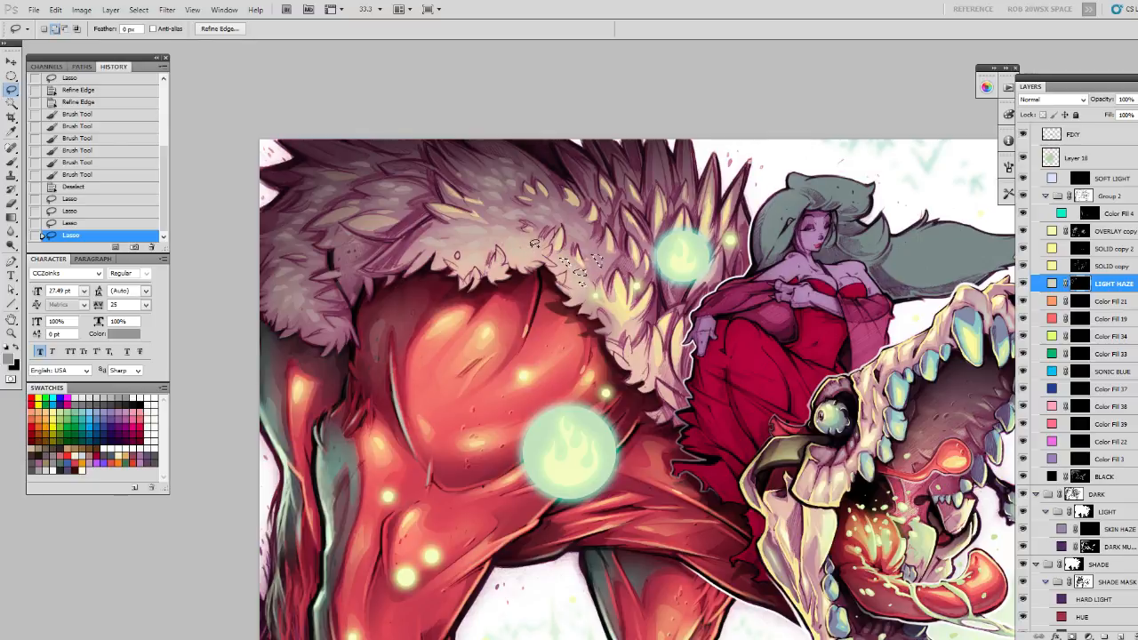
pyautogui.moveTo(536, 250)
pyautogui.mouseDown()
pyautogui.moveTo(480, 254)
pyautogui.moveTo(414, 246)
pyautogui.mouseUp()
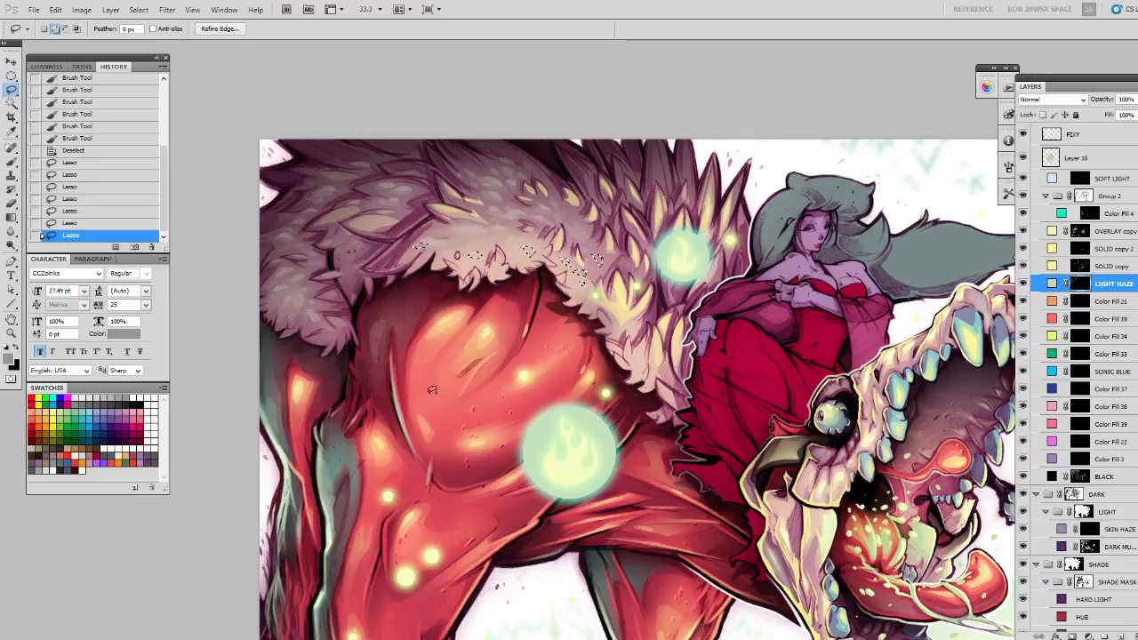
pyautogui.hotkey('ctrl', 'alt', 'r')
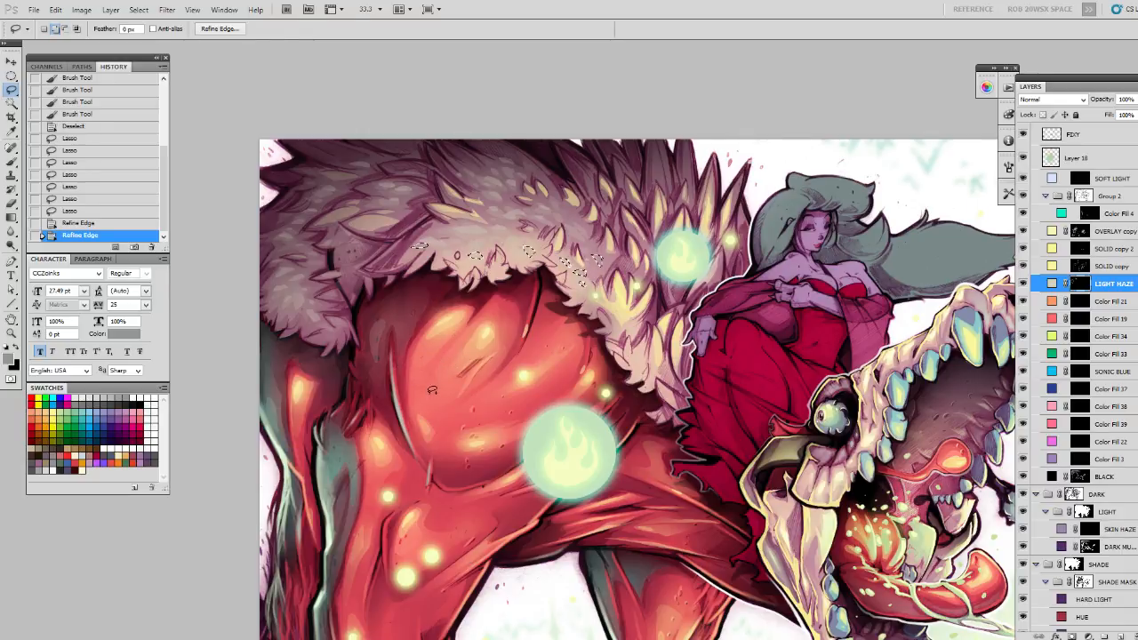
# Brush haze into the tufts between the upper orb and the thigh's top edge, and check the whole artwork.
pyautogui.press('b')
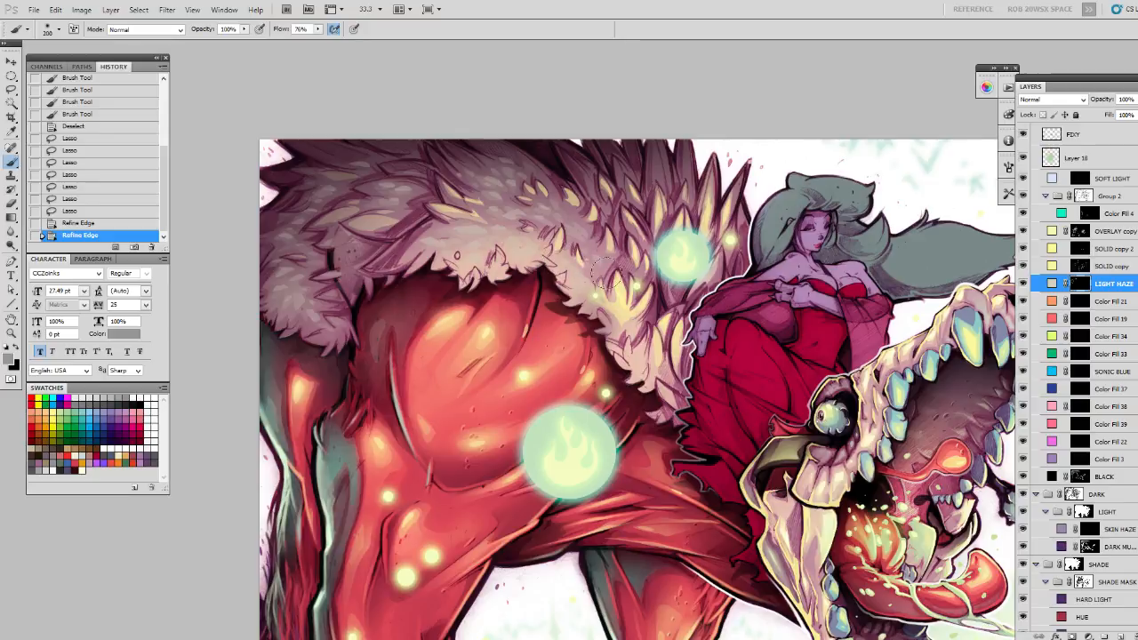
pyautogui.moveTo(501, 298); pyautogui.dragTo(445, 254)
pyautogui.moveTo(593, 271); pyautogui.dragTo(606, 382)
pyautogui.press('z')
pyautogui.keyDown('alt'); pyautogui.click(601, 334); pyautogui.keyUp('alt')
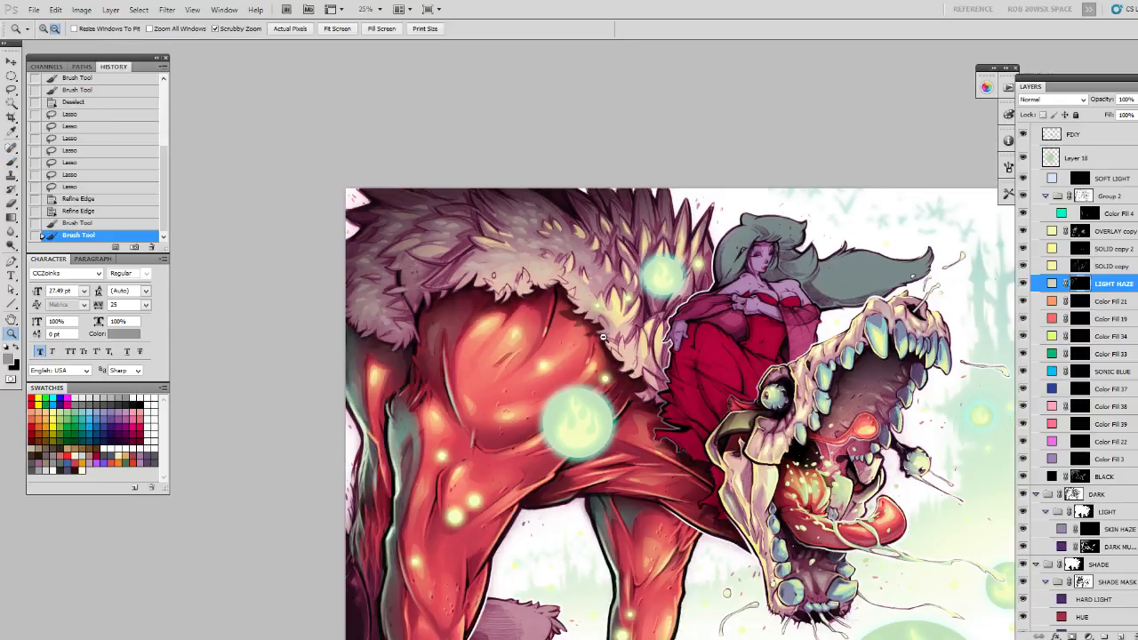
pyautogui.keyDown('alt'); pyautogui.click(604, 338); pyautogui.keyUp('alt')
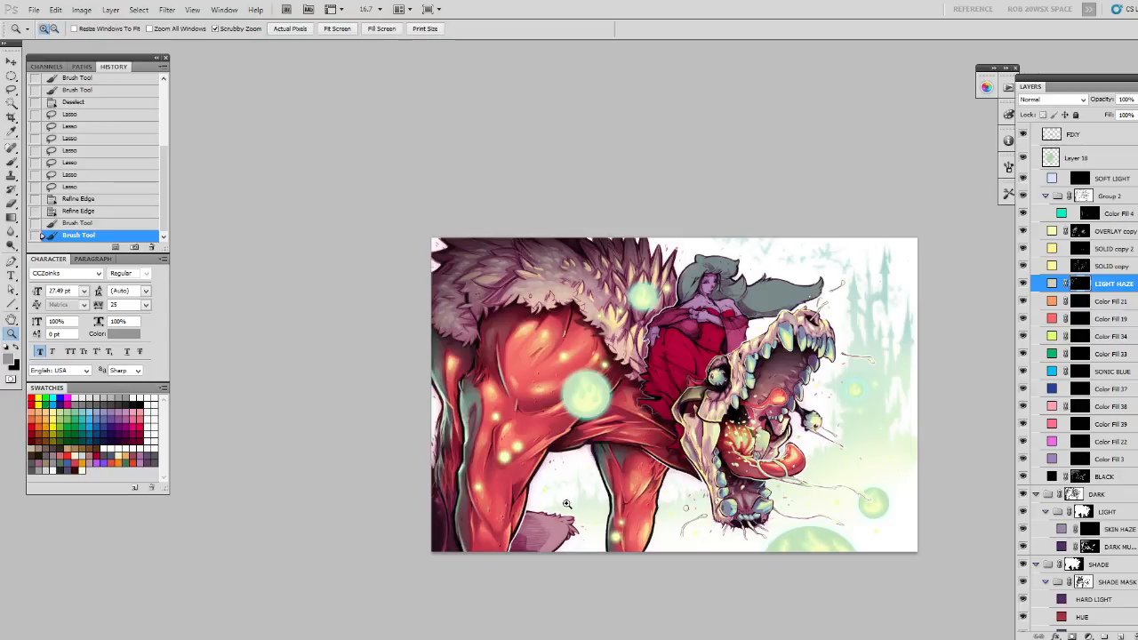
pyautogui.click(590, 320)
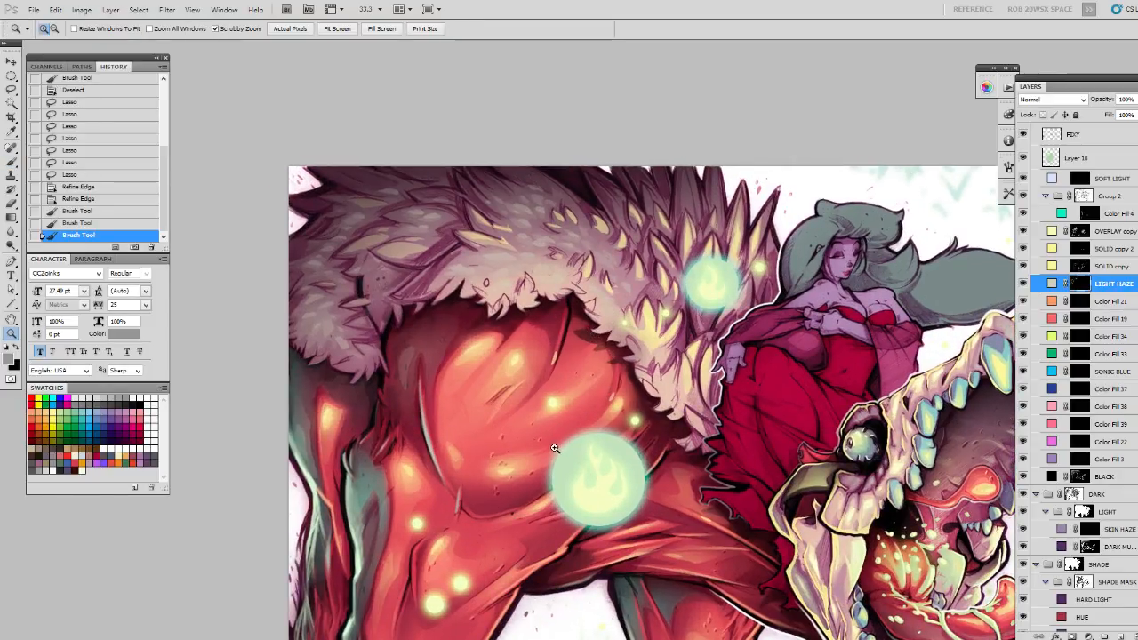
pyautogui.moveTo(554, 421); pyautogui.dragTo(539, 379)
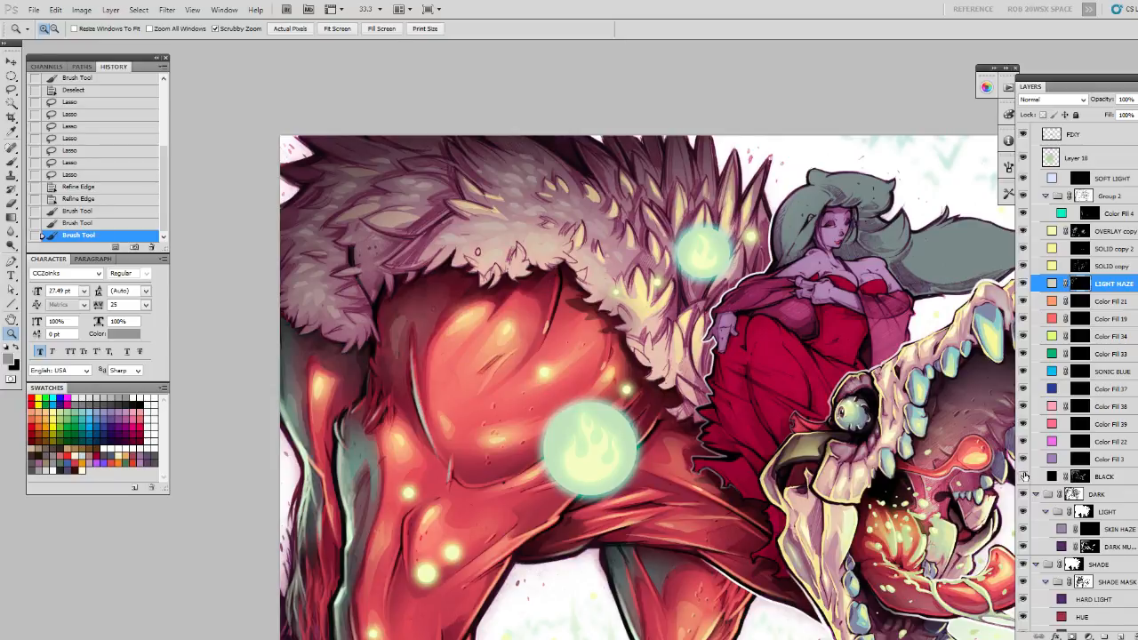
# Toggle the BLACK layer's visibility to compare its shadows, activate its layer mask, and deselect.
pyautogui.click(1022, 477)
pyautogui.click(1022, 476)
pyautogui.click(1072, 475)
pyautogui.hotkey('ctrl', 'd')
# Lasso jagged shadow shapes along the underside of the left fur, from the thigh's top edge to the rear leg.
pyautogui.press('l')
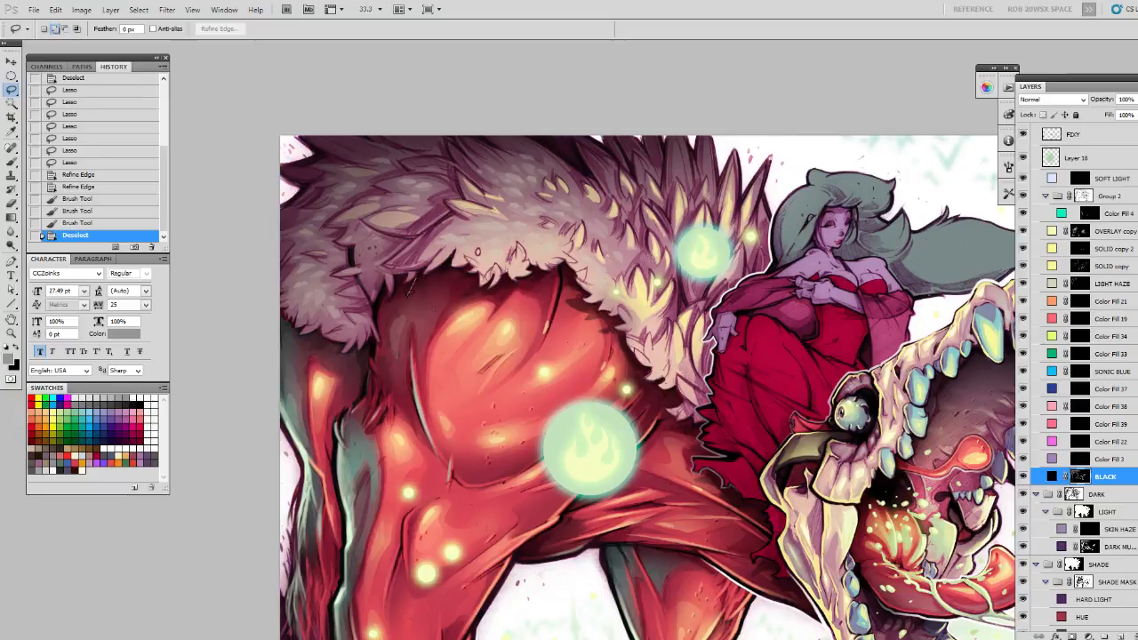
pyautogui.moveTo(426, 276)
pyautogui.mouseDown()
pyautogui.moveTo(461, 262)
pyautogui.moveTo(393, 291)
pyautogui.moveTo(384, 343)
pyautogui.mouseUp()
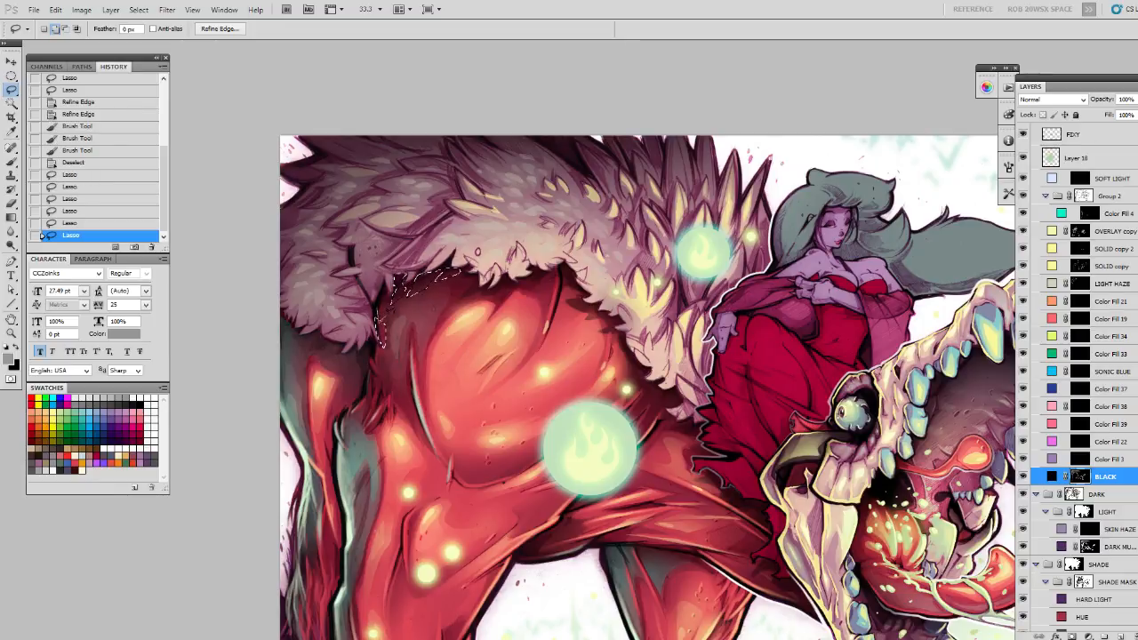
pyautogui.moveTo(379, 302)
pyautogui.mouseDown()
pyautogui.moveTo(382, 352)
pyautogui.moveTo(368, 369)
pyautogui.moveTo(319, 330)
pyautogui.moveTo(292, 348)
pyautogui.mouseUp()
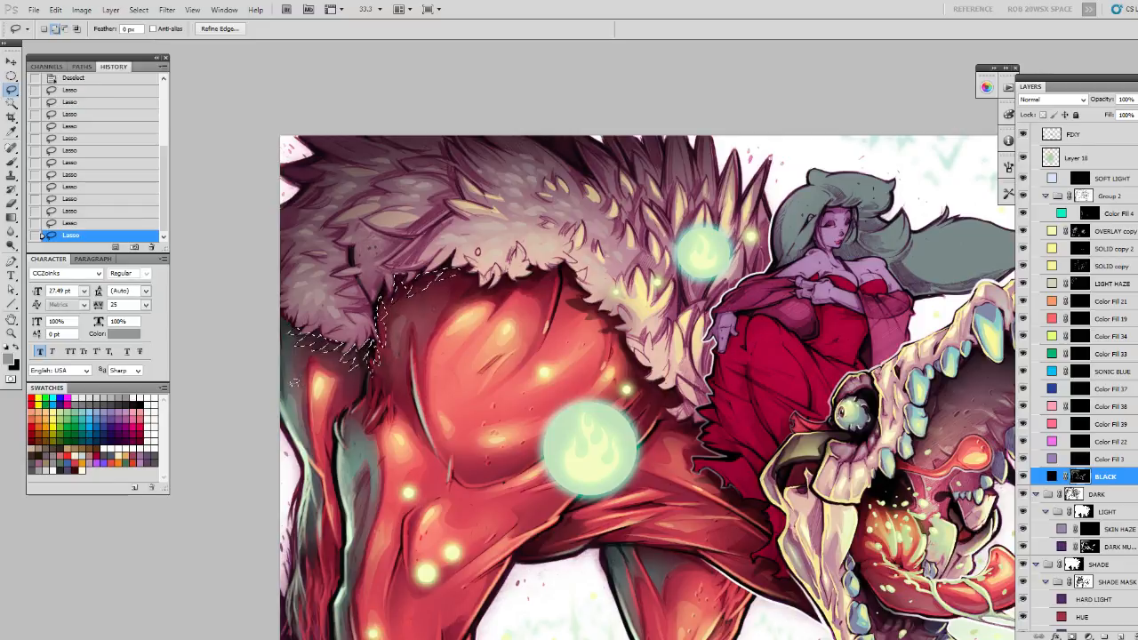
# Contract the shadow selection, apply Refine Edge, feather it twice, and hide its edges for brushing.
pyautogui.press('F2')
pyautogui.press('F3')
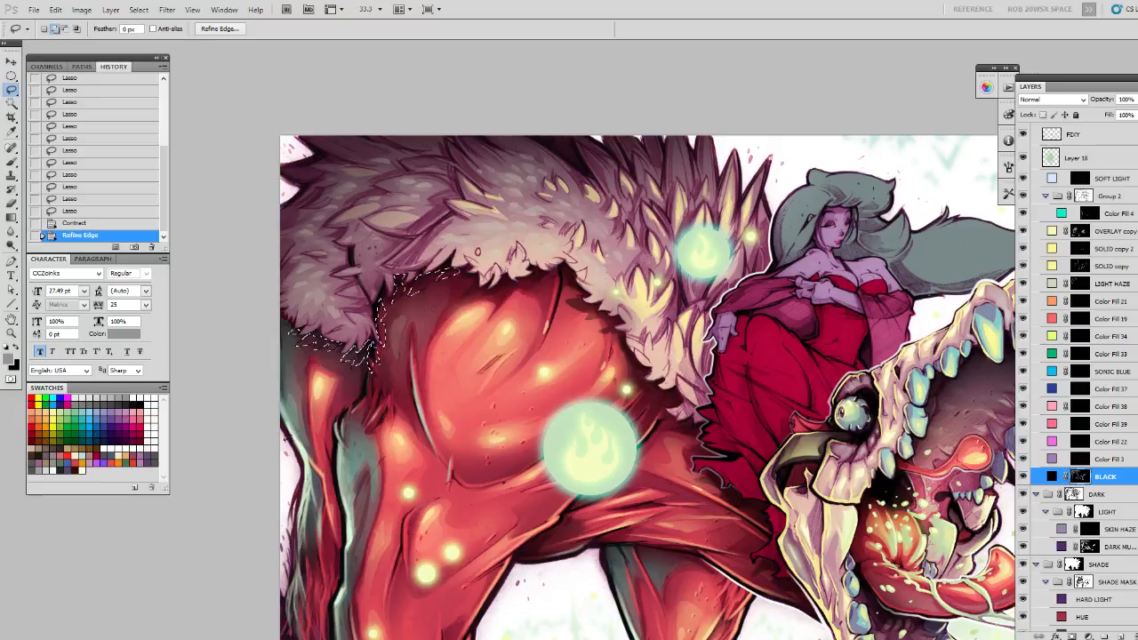
pyautogui.hotkey('shift', 'F6')
pyautogui.hotkey('shift', 'F6')
pyautogui.press('b')
pyautogui.hotkey('ctrl', 'h')
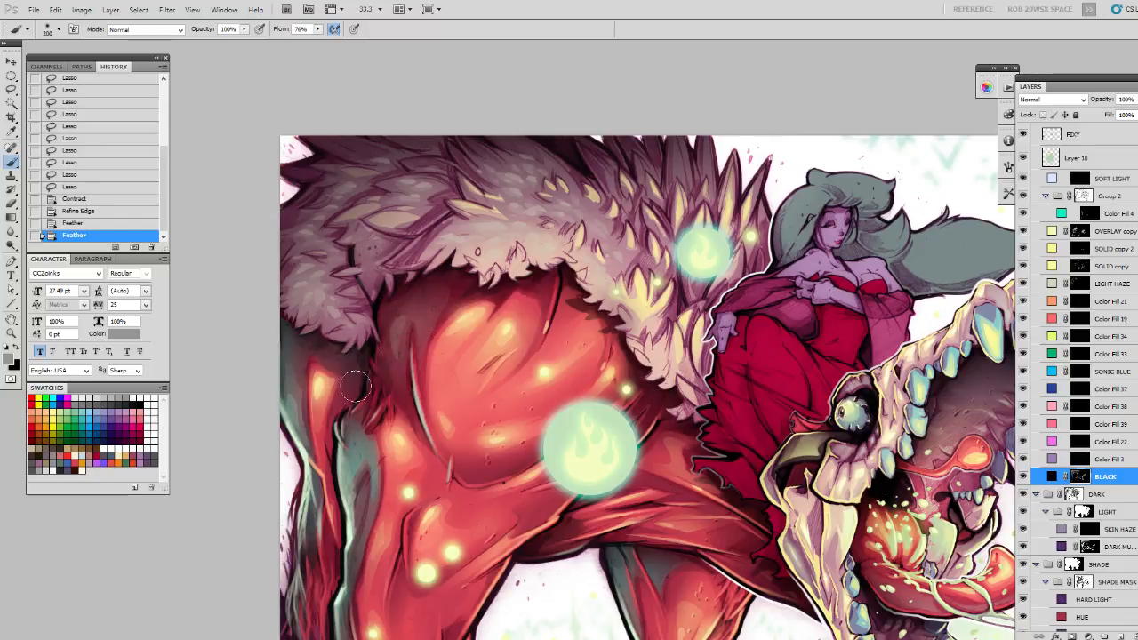
# Brush black shadow on the BLACK mask into the selected shapes beneath the left fur, and deselect.
pyautogui.moveTo(387, 300)
pyautogui.mouseDown()
pyautogui.moveTo(356, 343)
pyautogui.moveTo(398, 304)
pyautogui.mouseUp()
pyautogui.hotkey('ctrl', 'z')
pyautogui.moveTo(352, 341)
pyautogui.mouseDown()
pyautogui.moveTo(362, 387)
pyautogui.moveTo(344, 347)
pyautogui.moveTo(286, 374)
pyautogui.moveTo(308, 345)
pyautogui.moveTo(259, 388)
pyautogui.mouseUp()
pyautogui.moveTo(367, 356)
pyautogui.mouseDown()
pyautogui.moveTo(364, 390)
pyautogui.moveTo(385, 368)
pyautogui.moveTo(384, 340)
pyautogui.mouseUp()
pyautogui.moveTo(487, 302)
pyautogui.mouseDown()
pyautogui.moveTo(443, 280)
pyautogui.moveTo(408, 302)
pyautogui.mouseUp()
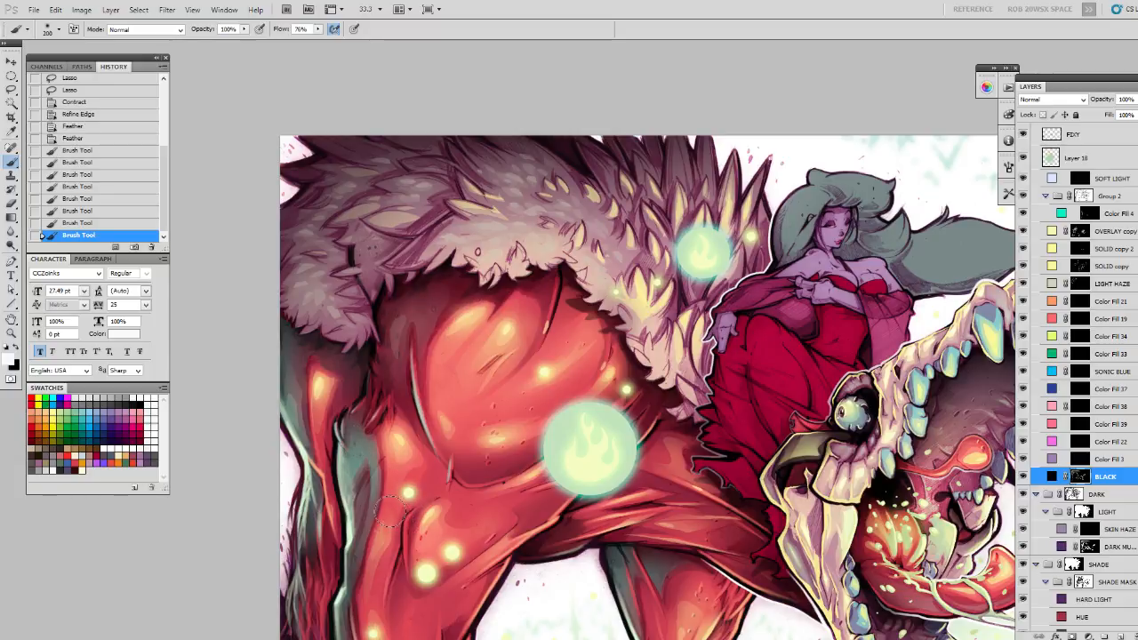
pyautogui.hotkey('ctrl', 'd')
# Brush soft unselected shadow beneath the fur over the rear leg and the thigh's upper edge.
pyautogui.moveTo(392, 364); pyautogui.dragTo(382, 327)
pyautogui.moveTo(325, 352)
pyautogui.mouseDown()
pyautogui.moveTo(342, 382)
pyautogui.moveTo(362, 357)
pyautogui.moveTo(351, 408)
pyautogui.moveTo(396, 324)
pyautogui.moveTo(446, 282)
pyautogui.moveTo(390, 320)
pyautogui.moveTo(370, 373)
pyautogui.mouseUp()
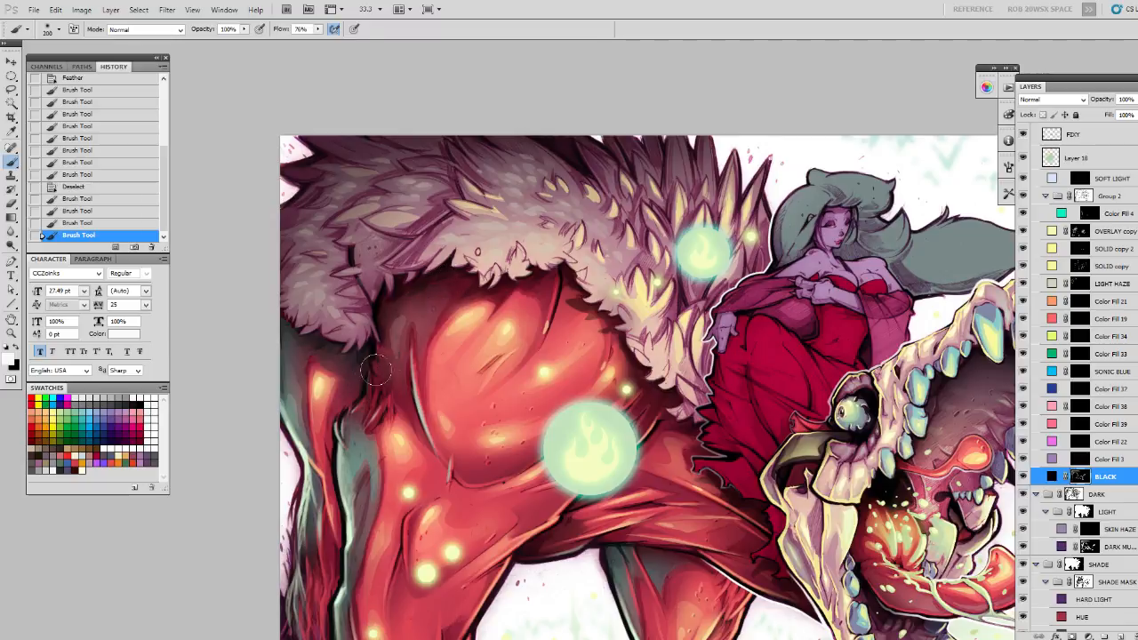
pyautogui.moveTo(450, 283)
pyautogui.mouseDown()
pyautogui.moveTo(444, 307)
pyautogui.moveTo(453, 298)
pyautogui.mouseUp()
# Lasso the thigh's upper left area along the fur edge, brush shadow into it, and deselect.
pyautogui.press('l')
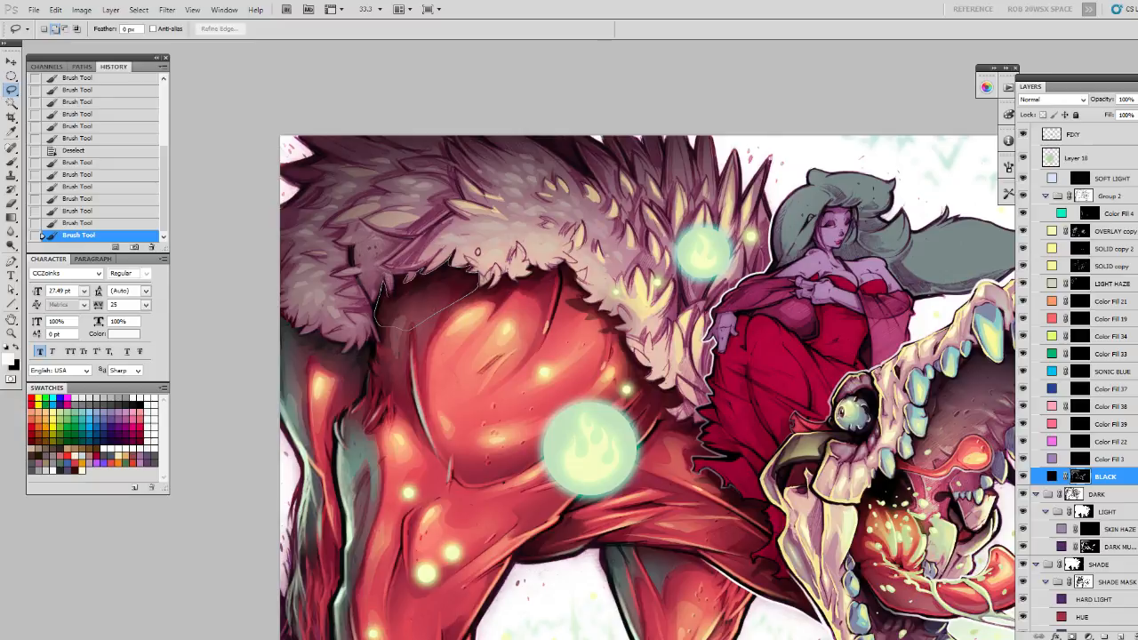
pyautogui.moveTo(391, 268); pyautogui.dragTo(414, 266)
pyautogui.press('b')
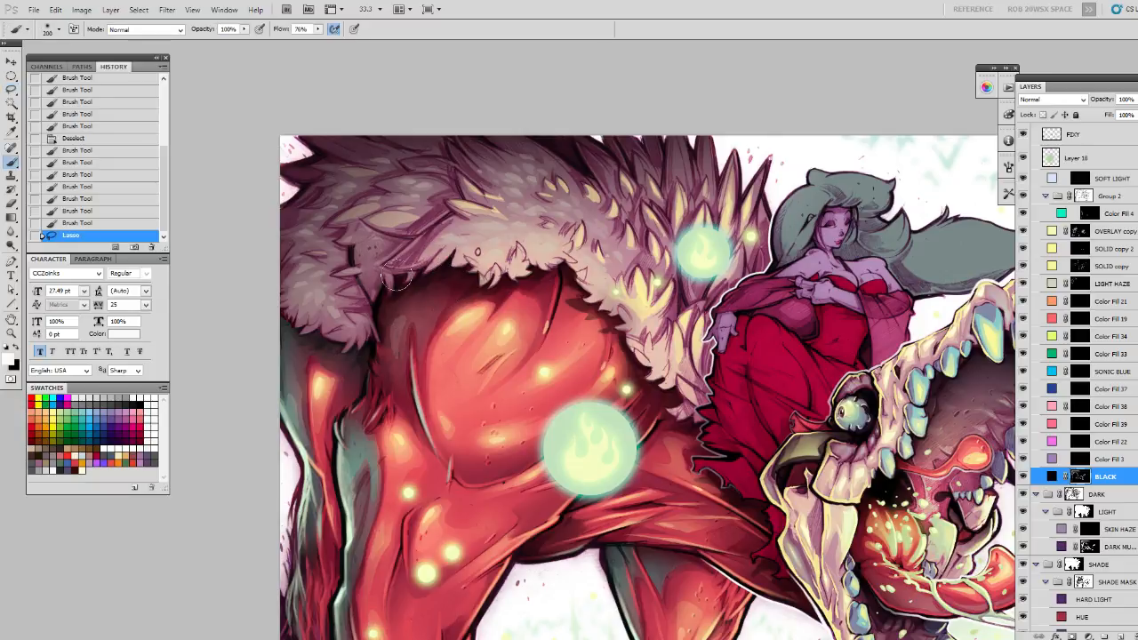
pyautogui.moveTo(441, 240)
pyautogui.mouseDown()
pyautogui.moveTo(480, 267)
pyautogui.moveTo(469, 277)
pyautogui.moveTo(491, 271)
pyautogui.mouseUp()
pyautogui.moveTo(615, 416); pyautogui.dragTo(565, 368)
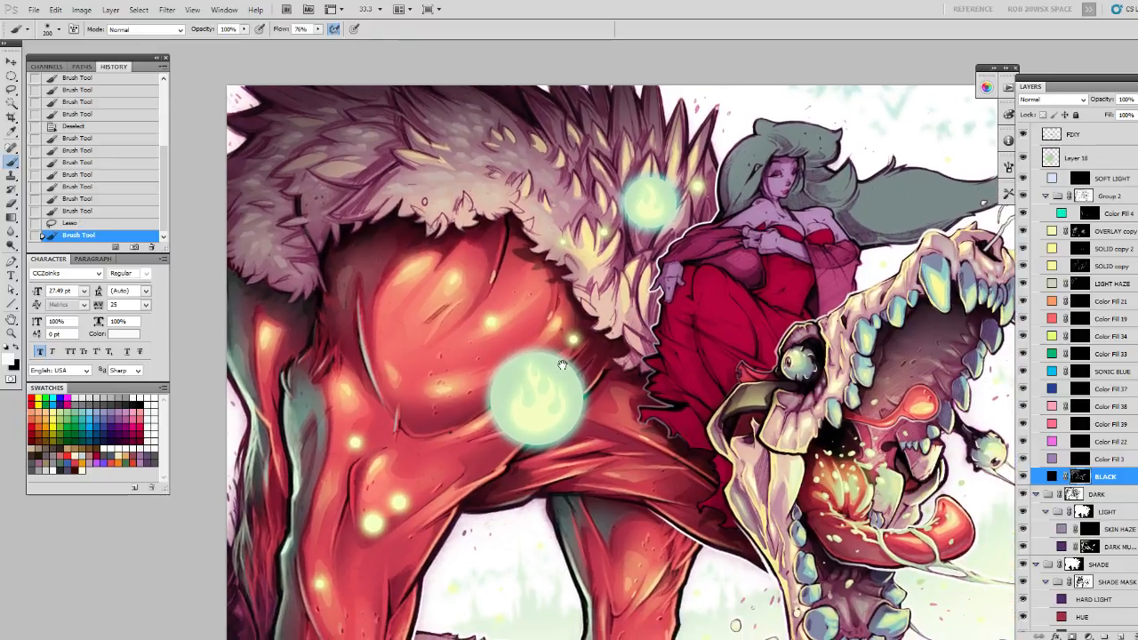
pyautogui.moveTo(660, 343); pyautogui.dragTo(630, 356)
pyautogui.hotkey('ctrl', 'd')
# Lasso shadow shapes beneath the fur at the thigh's upper right, brush shadow into them, and check the whole artwork.
pyautogui.press('l')
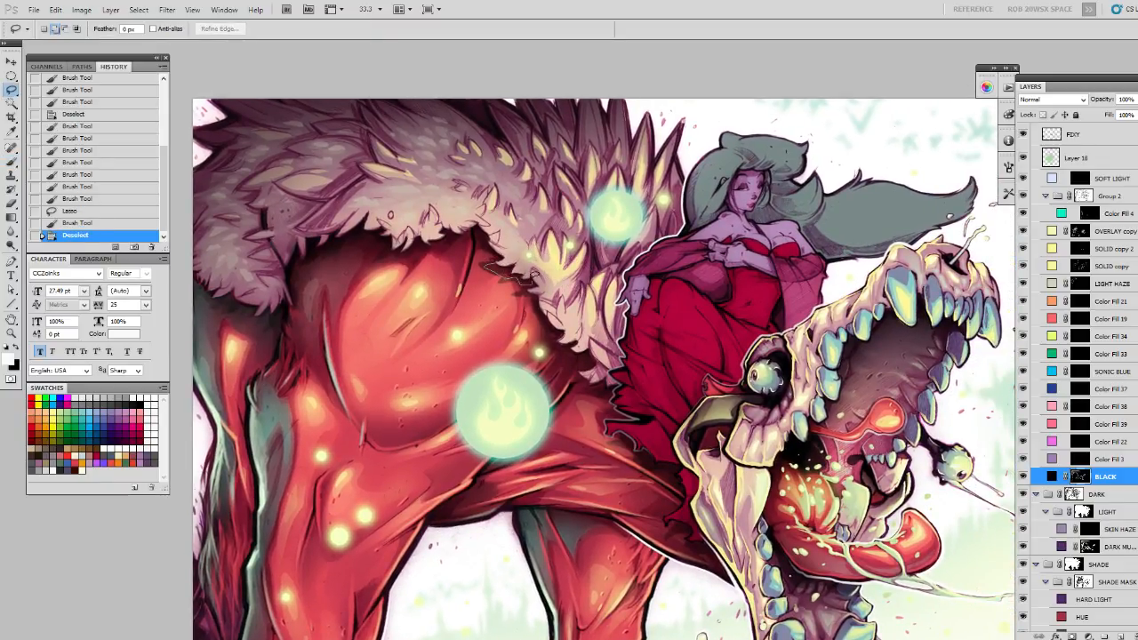
pyautogui.moveTo(508, 263)
pyautogui.mouseDown()
pyautogui.moveTo(487, 275)
pyautogui.moveTo(506, 263)
pyautogui.moveTo(489, 238)
pyautogui.moveTo(538, 289)
pyautogui.moveTo(515, 281)
pyautogui.mouseUp()
pyautogui.hotkey('ctrl', 'h')
pyautogui.press('b')
pyautogui.hotkey('ctrl', 'z')
pyautogui.moveTo(500, 242)
pyautogui.mouseDown()
pyautogui.moveTo(441, 258)
pyautogui.moveTo(480, 232)
pyautogui.mouseUp()
pyautogui.press('z')
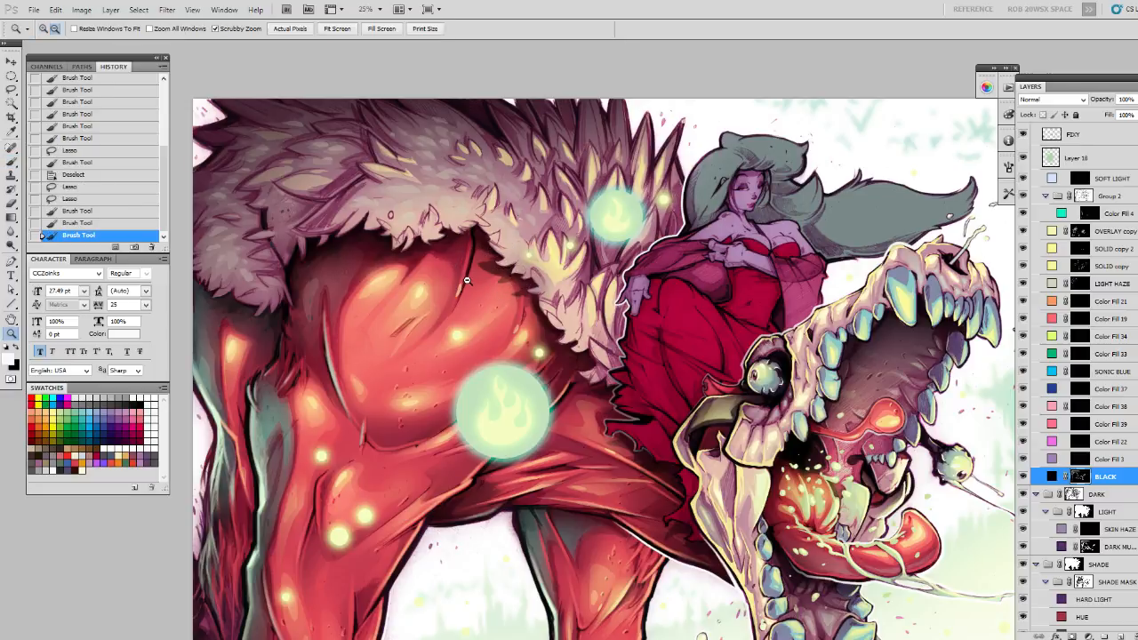
pyautogui.keyDown('alt'); pyautogui.click(468, 279); pyautogui.keyUp('alt')
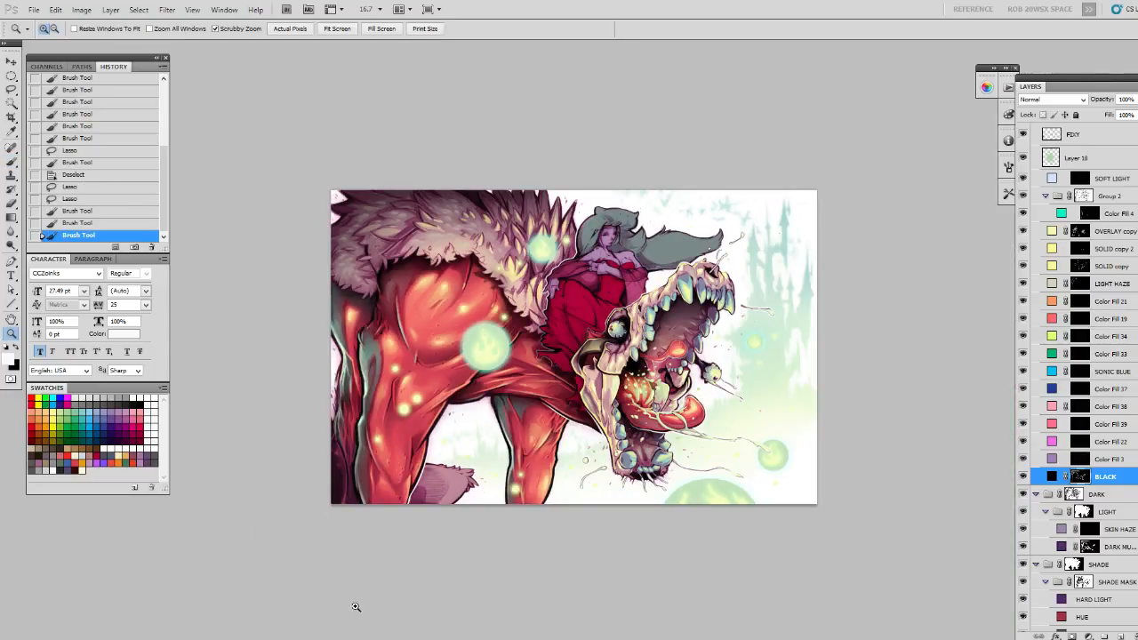
# Lasso jagged shapes beneath the fur at the artwork's left edge and brush shadow into them on the BLACK mask.
pyautogui.click(408, 318)
pyautogui.press('b')
pyautogui.hotkey('ctrl', 'd')
pyautogui.press('l')
pyautogui.moveTo(329, 305)
pyautogui.mouseDown()
pyautogui.moveTo(670, 378)
pyautogui.moveTo(696, 398)
pyautogui.mouseUp()
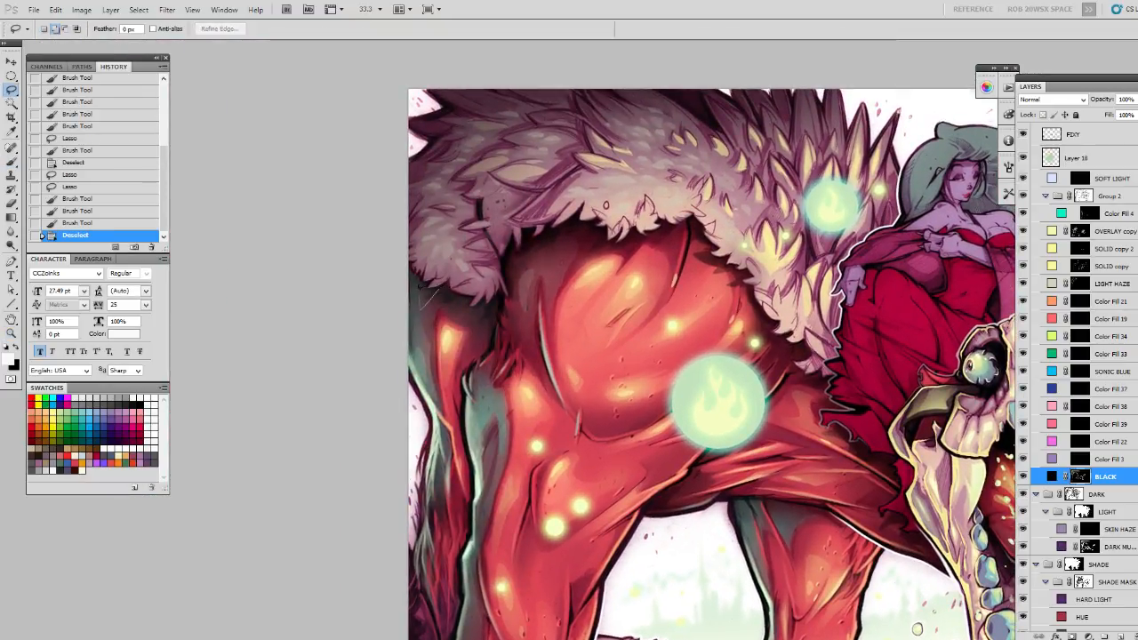
pyautogui.moveTo(422, 286)
pyautogui.mouseDown()
pyautogui.moveTo(408, 302)
pyautogui.moveTo(413, 286)
pyautogui.mouseUp()
pyautogui.hotkey('ctrl', 'd')
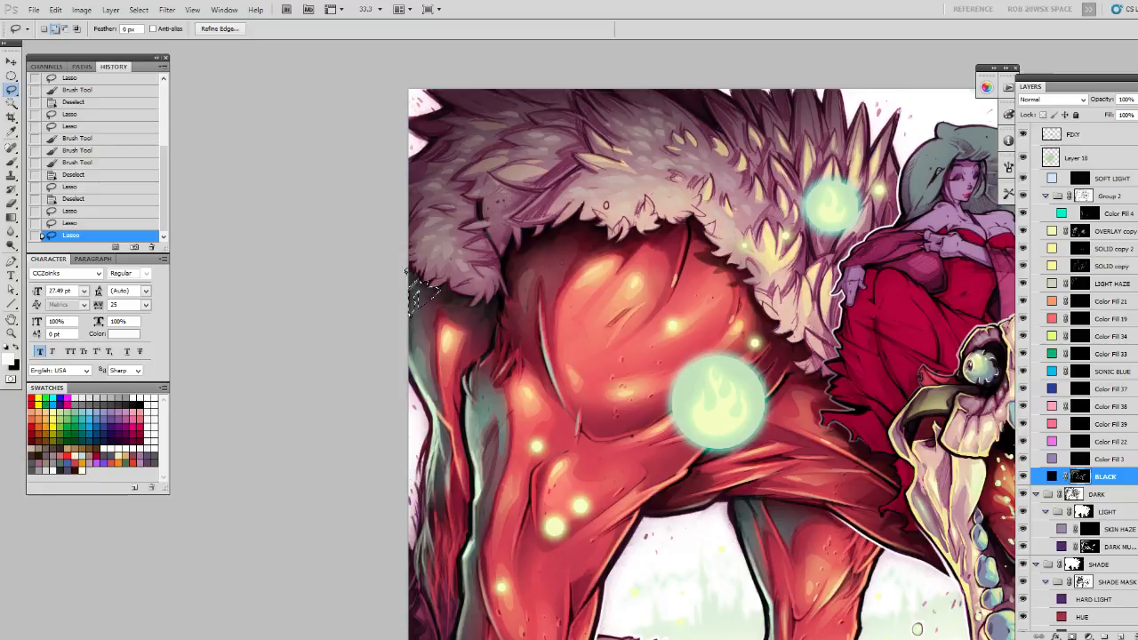
pyautogui.press('b')
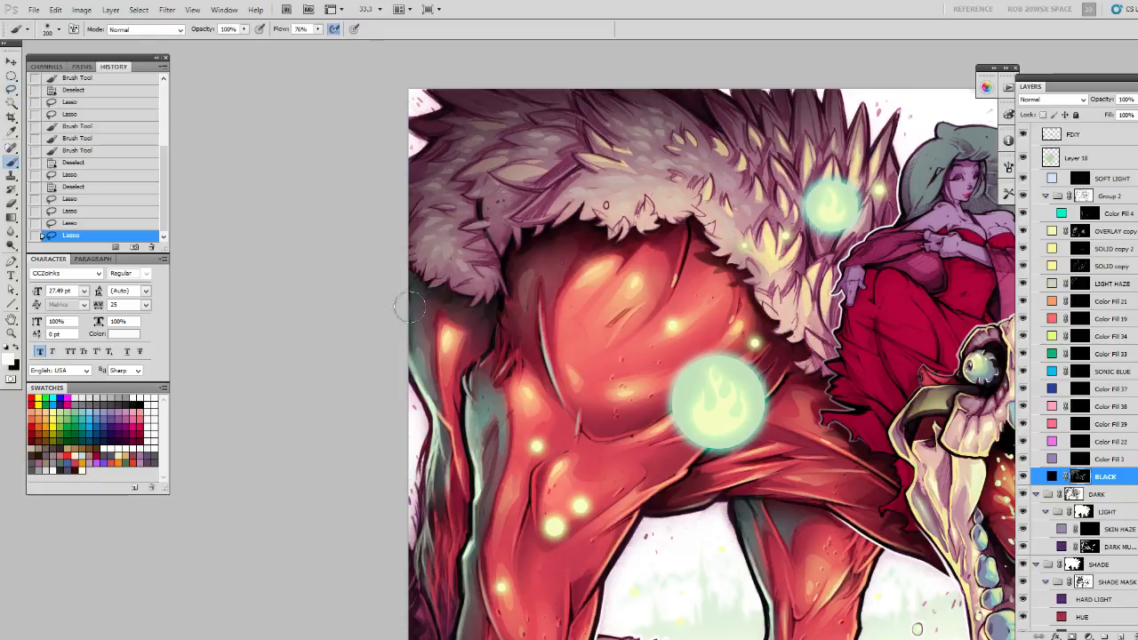
pyautogui.moveTo(445, 293); pyautogui.dragTo(471, 302)
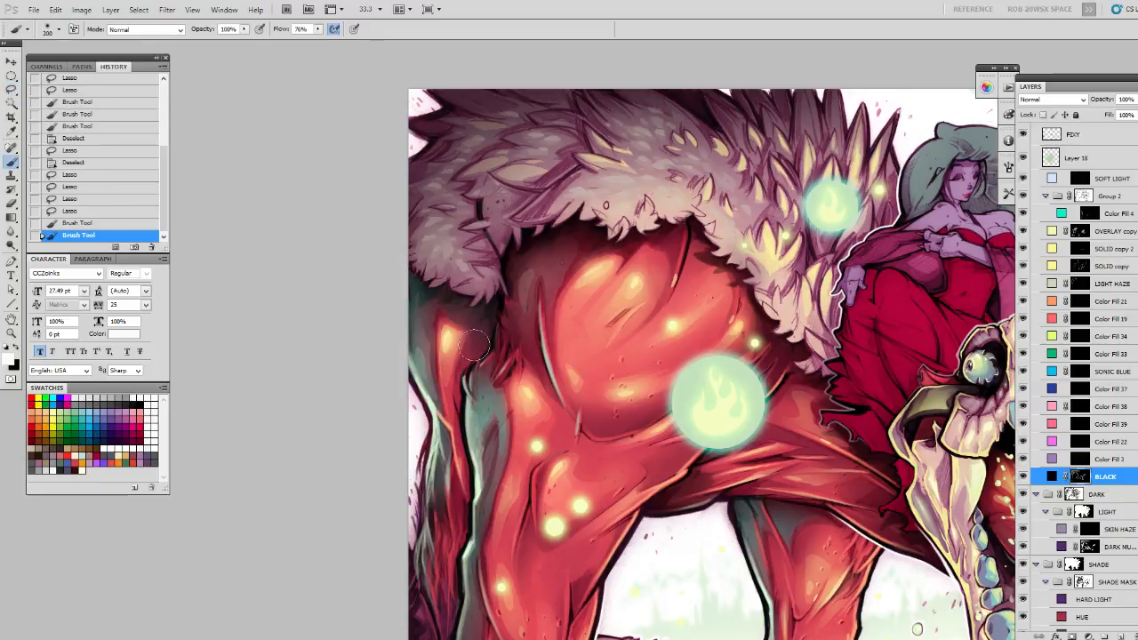
# Feather the selection beneath the left fur four times and brush softer shadow down the rear leg's outer edge.
pyautogui.hotkey('shift', 'F6')
pyautogui.hotkey('shift', 'F6')
pyautogui.hotkey('shift', 'F6')
pyautogui.hotkey('shift', 'F6')
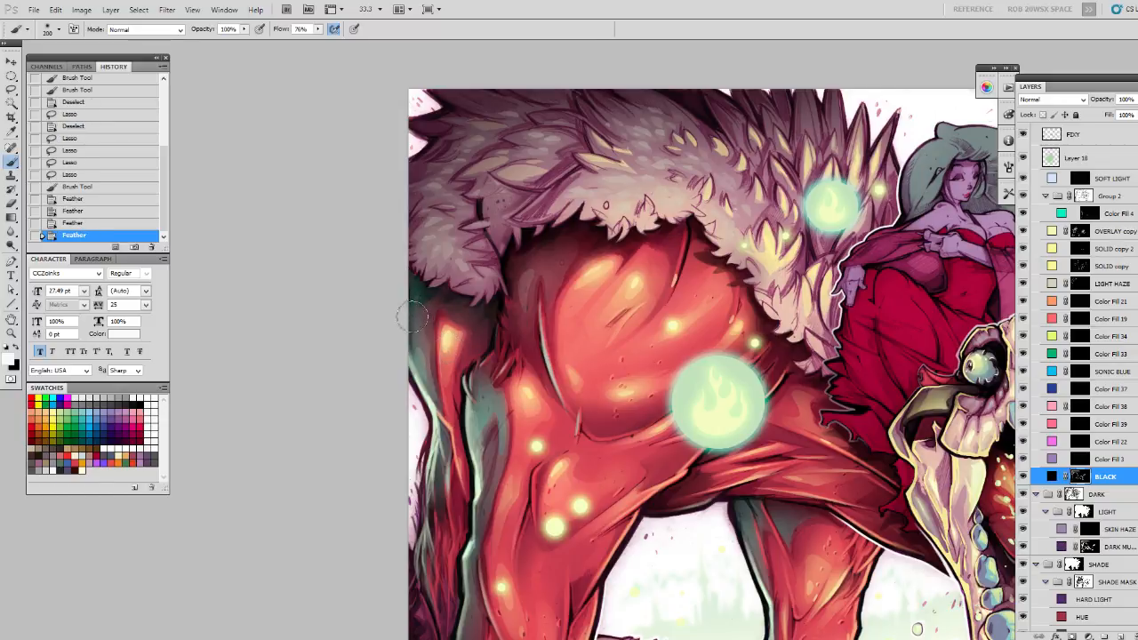
pyautogui.moveTo(428, 316)
pyautogui.mouseDown()
pyautogui.moveTo(398, 330)
pyautogui.moveTo(404, 374)
pyautogui.mouseUp()
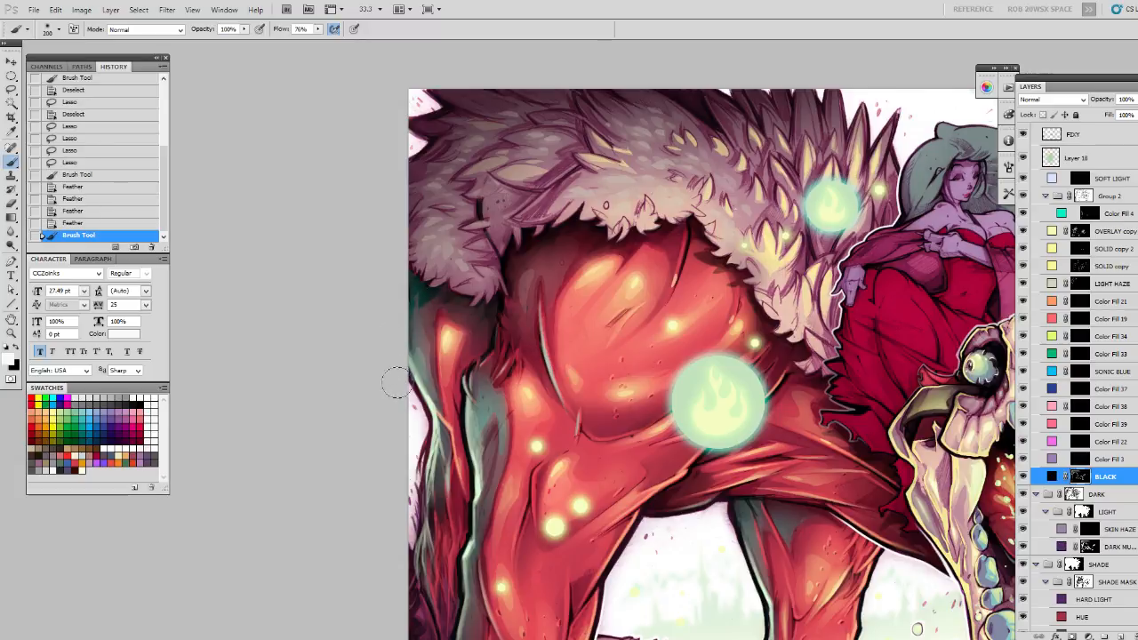
# Trim the shadow over the rear leg's upper edge with the swapped mask colour, and brush shadow back in beneath the fur.
pyautogui.press('x')
pyautogui.moveTo(417, 312); pyautogui.dragTo(412, 354)
pyautogui.hotkey('ctrl', 'z')
pyautogui.moveTo(409, 300); pyautogui.dragTo(435, 345)
pyautogui.press('x')
pyautogui.moveTo(440, 287); pyautogui.dragTo(479, 322)
pyautogui.moveTo(623, 409); pyautogui.dragTo(482, 431)
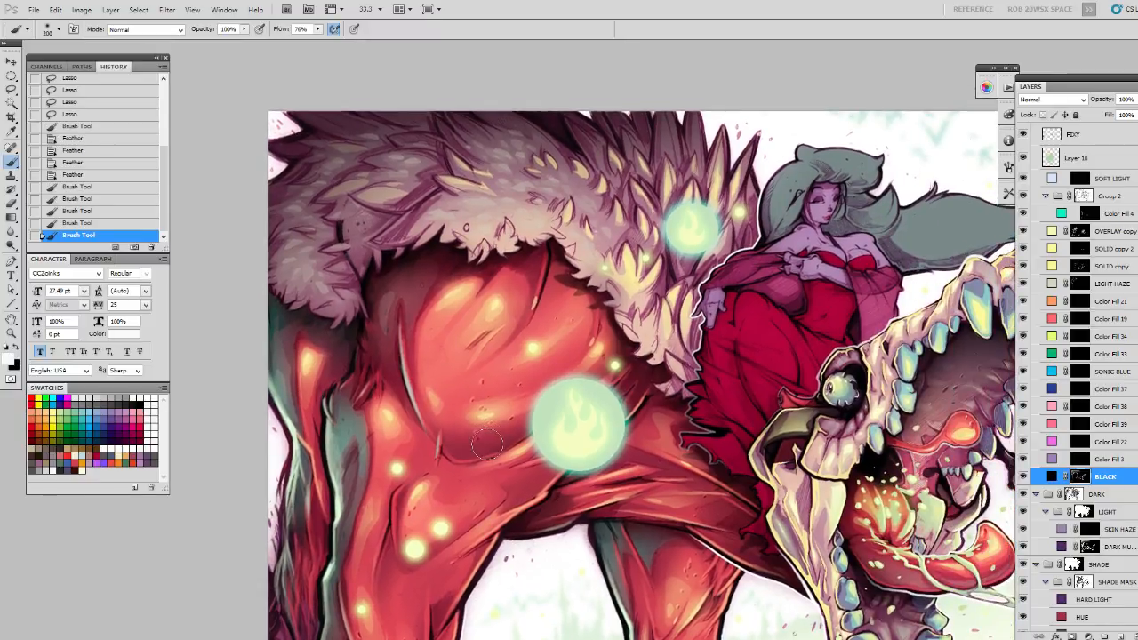
# Try the BLACK layer higher in the stack, around Group 2, and return it to just above the DARK group.
pyautogui.moveTo(1097, 476); pyautogui.dragTo(1078, 224)
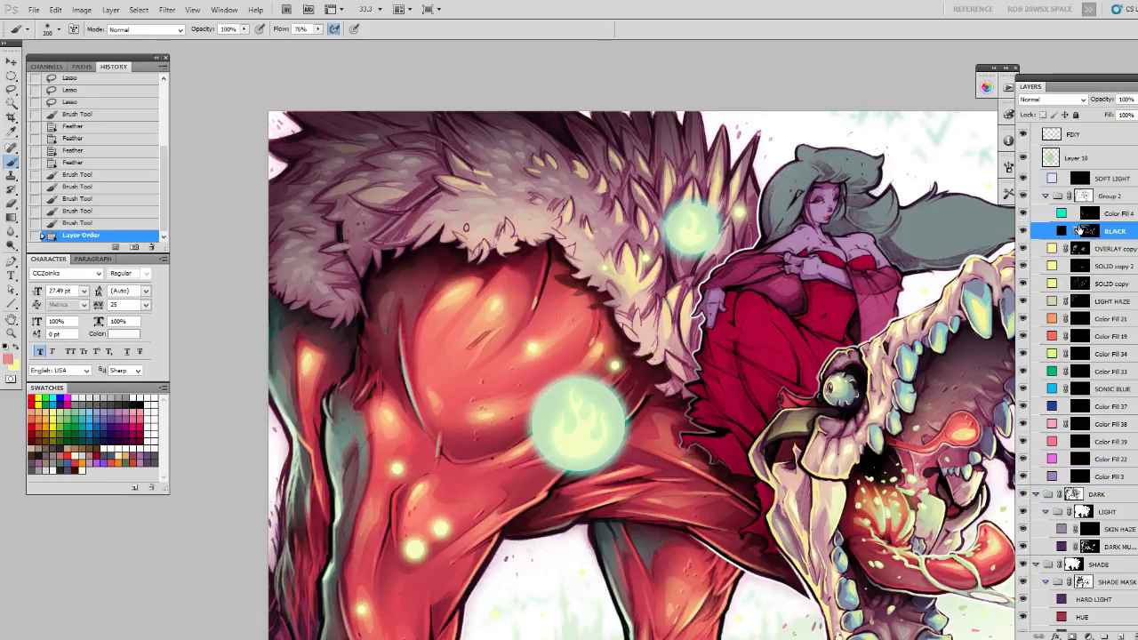
pyautogui.hotkey('ctrl', 'z')
pyautogui.moveTo(1093, 475)
pyautogui.mouseDown()
pyautogui.moveTo(1086, 341)
pyautogui.moveTo(1102, 196)
pyautogui.mouseUp()
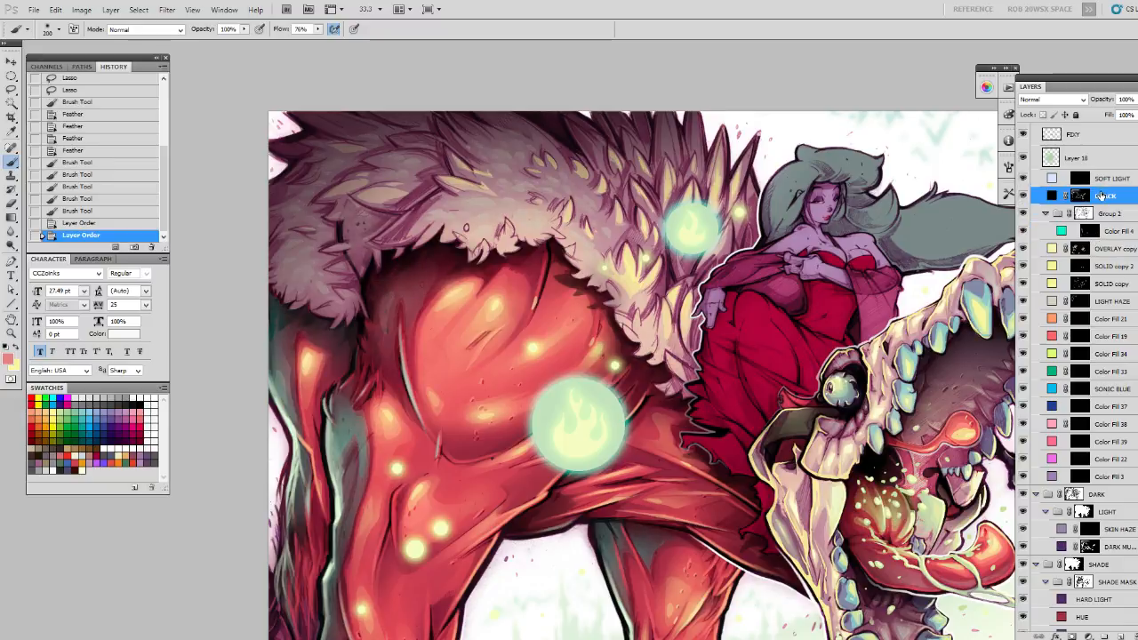
pyautogui.hotkey('ctrl', 'z')
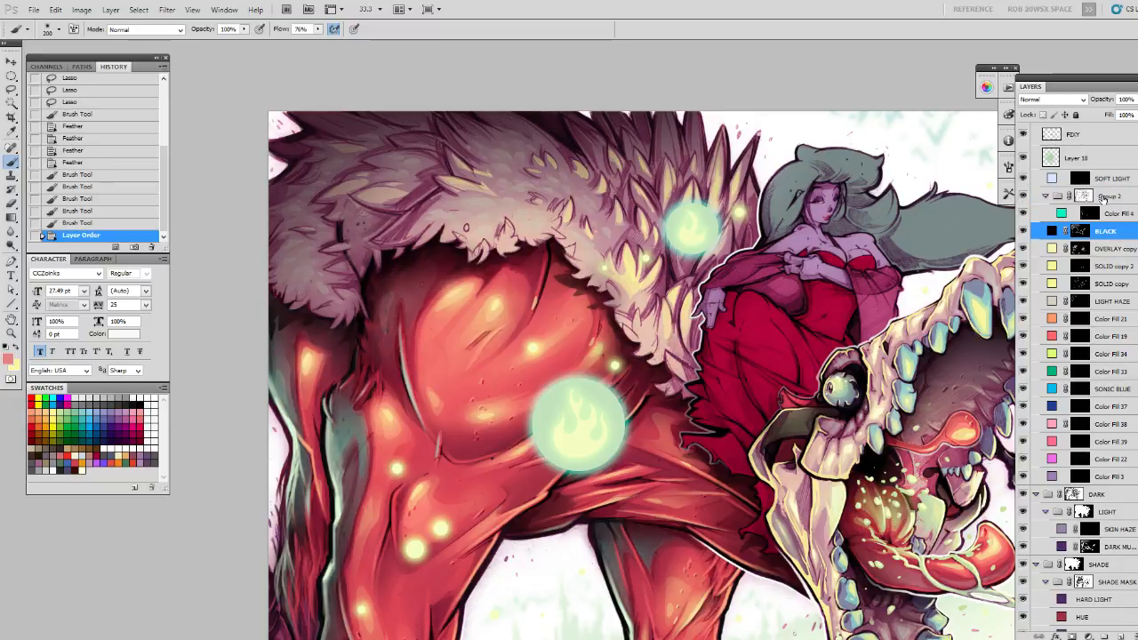
pyautogui.moveTo(1116, 229); pyautogui.dragTo(1095, 489)
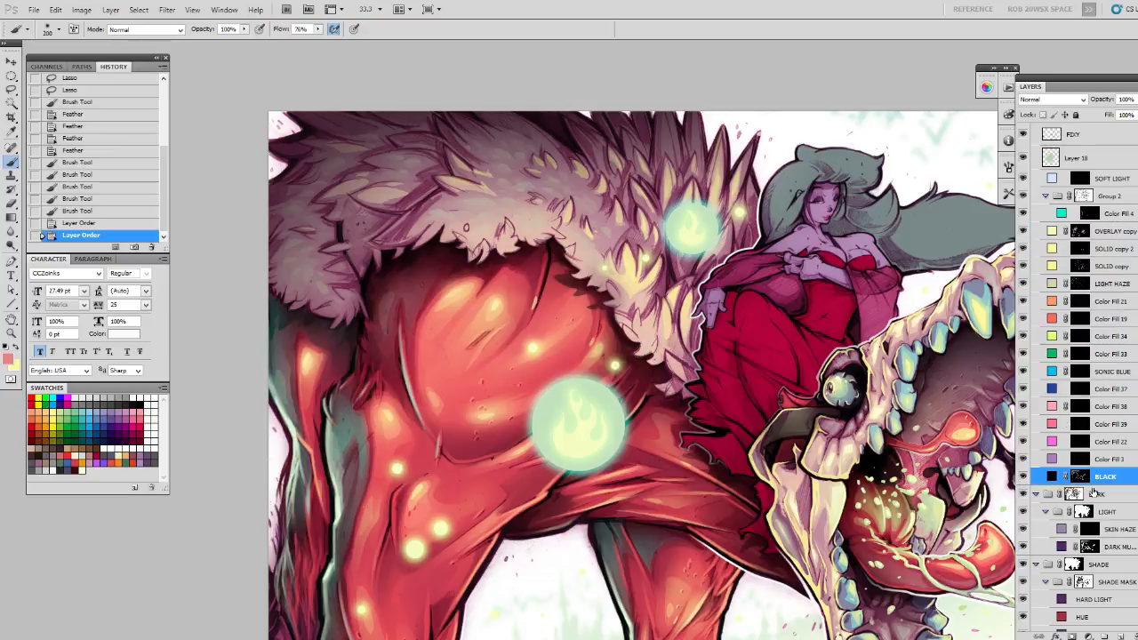
# Clear the old selection and lasso jagged fur-tip shapes along the fur's lower edge beside the red dress.
pyautogui.moveTo(573, 520); pyautogui.dragTo(543, 442)
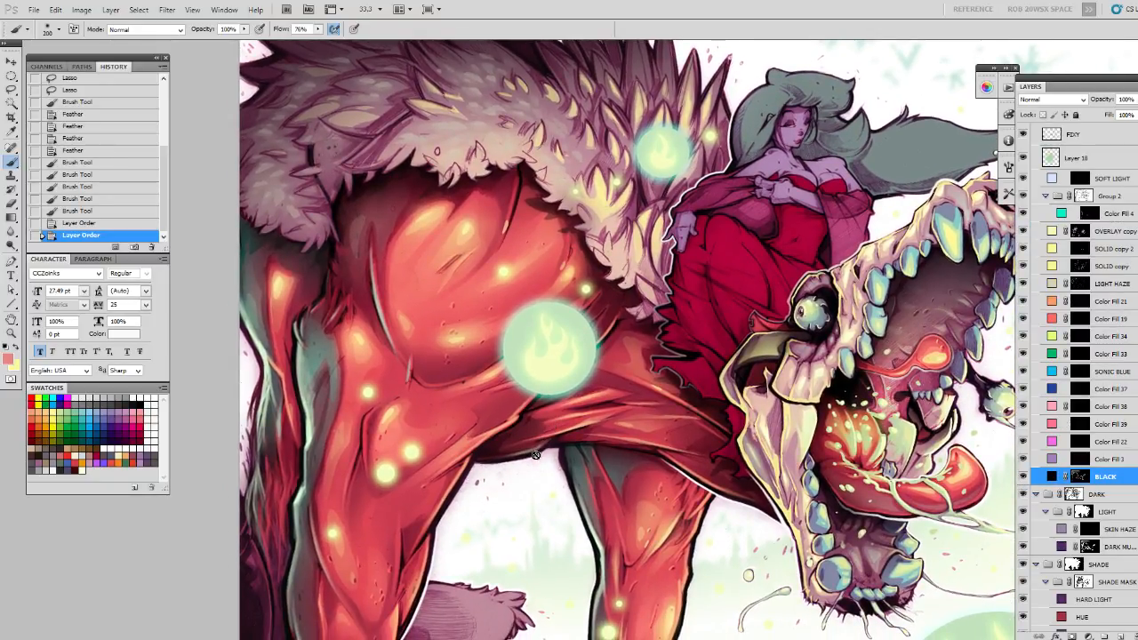
pyautogui.hotkey('ctrl', 'd')
pyautogui.press('l')
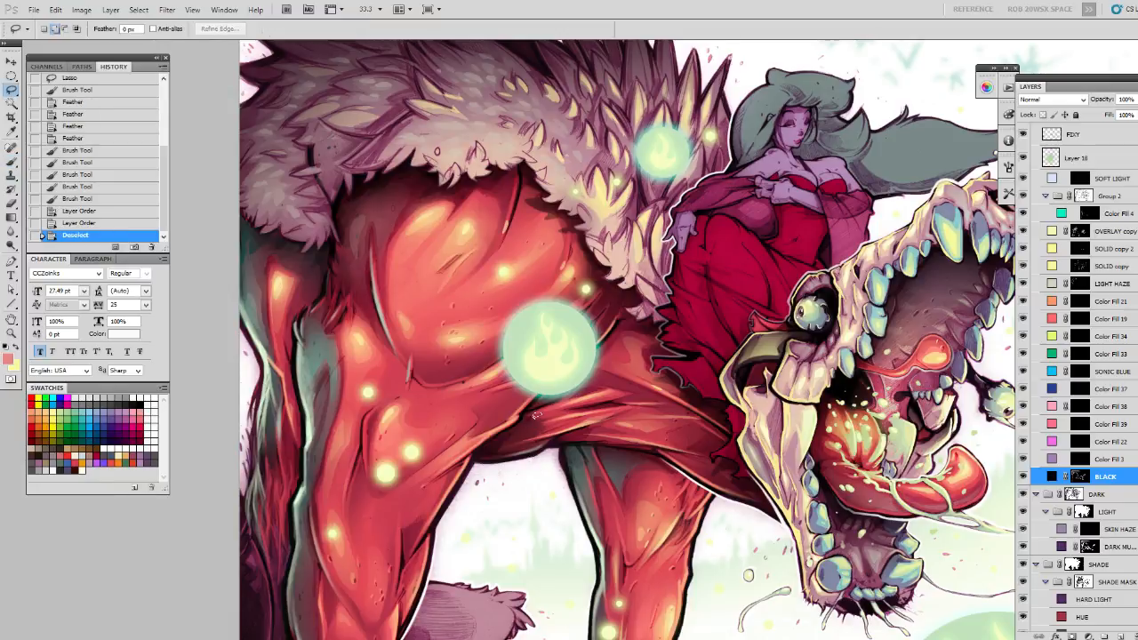
pyautogui.moveTo(823, 446); pyautogui.dragTo(700, 435)
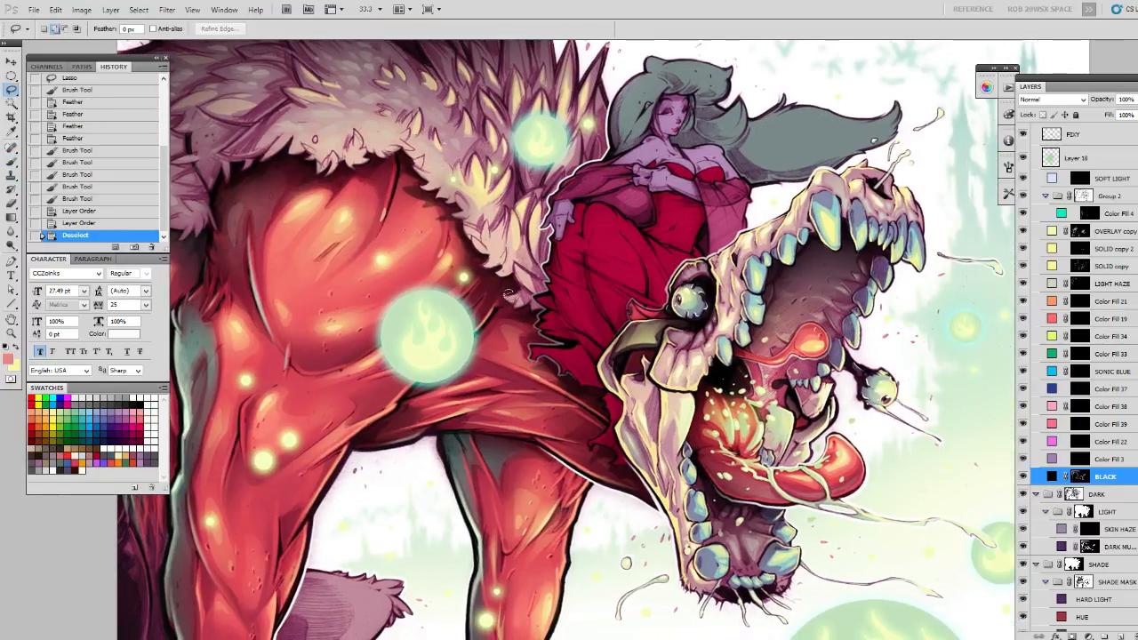
pyautogui.moveTo(510, 297)
pyautogui.mouseDown()
pyautogui.moveTo(498, 306)
pyautogui.moveTo(515, 311)
pyautogui.moveTo(507, 292)
pyautogui.mouseUp()
pyautogui.hotkey('ctrl', 'd')
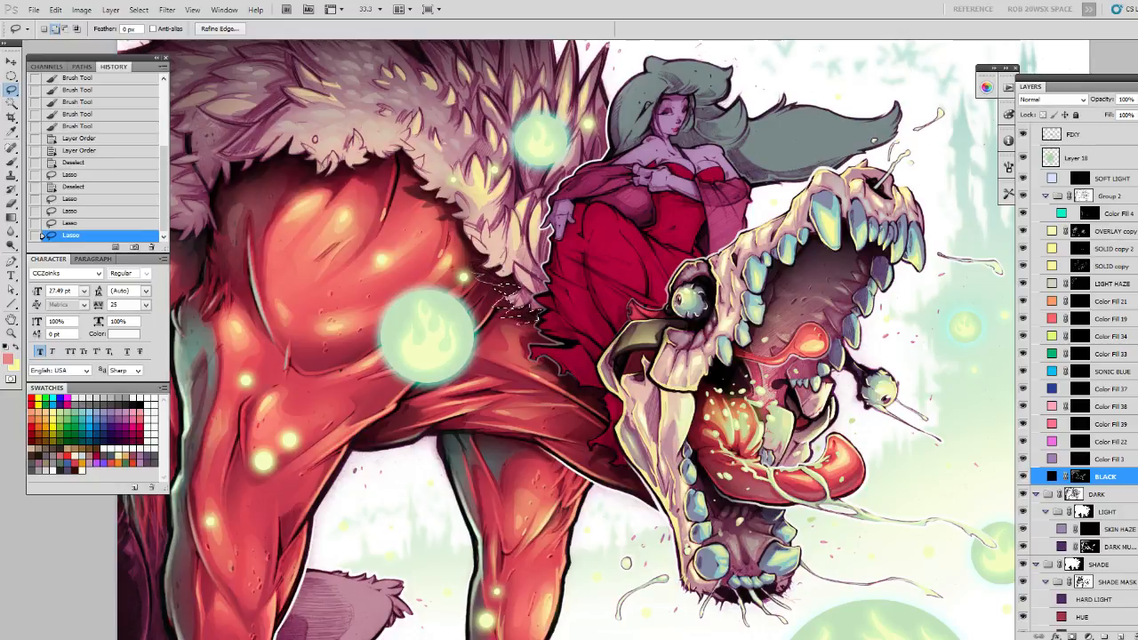
pyautogui.moveTo(515, 281)
pyautogui.mouseDown()
pyautogui.moveTo(487, 280)
pyautogui.moveTo(466, 259)
pyautogui.moveTo(496, 279)
pyautogui.mouseUp()
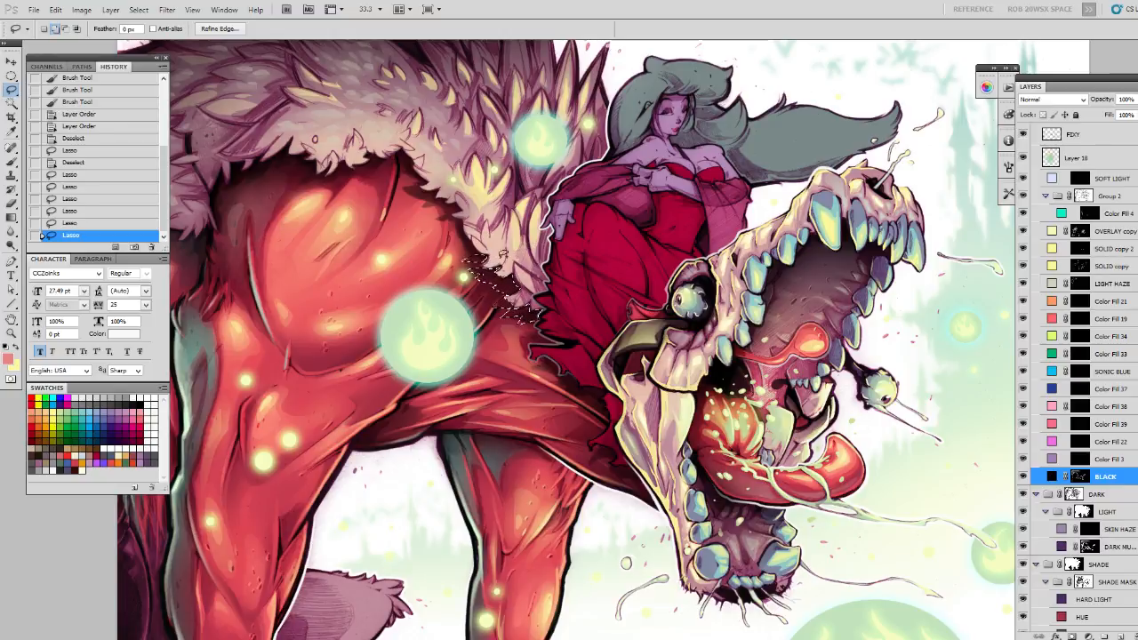
# Feather the fur-tip selection four times, brush shadow into it on the BLACK mask, and check the whole artwork.
pyautogui.hotkey('shift', 'F6')
pyautogui.hotkey('shift', 'F6')
pyautogui.hotkey('shift', 'F6')
pyautogui.hotkey('shift', 'F6')
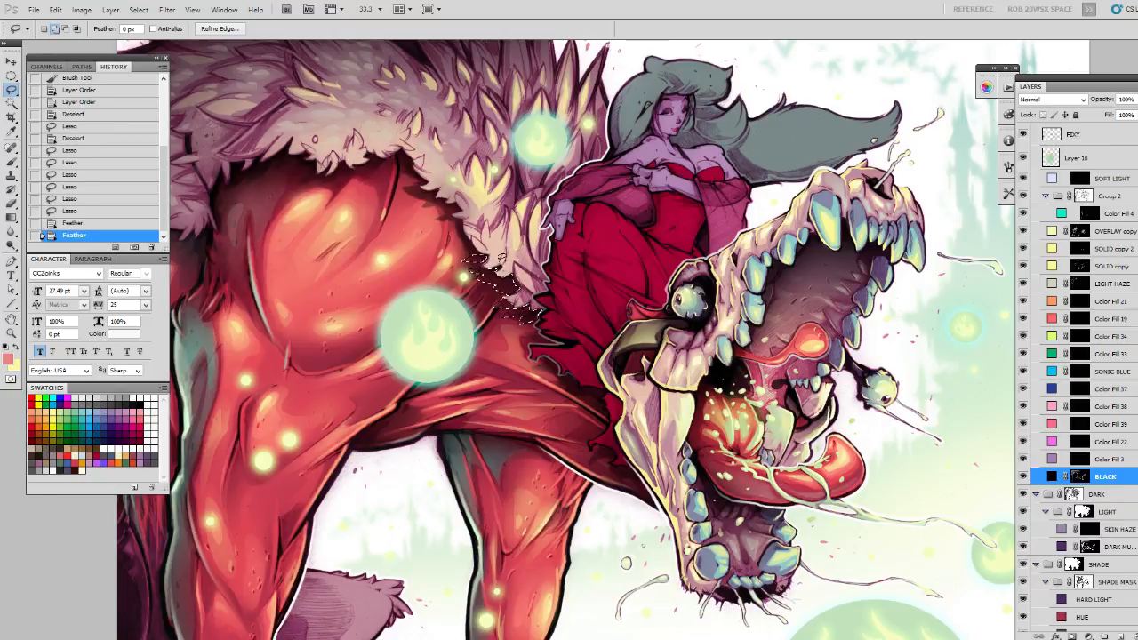
pyautogui.press('b')
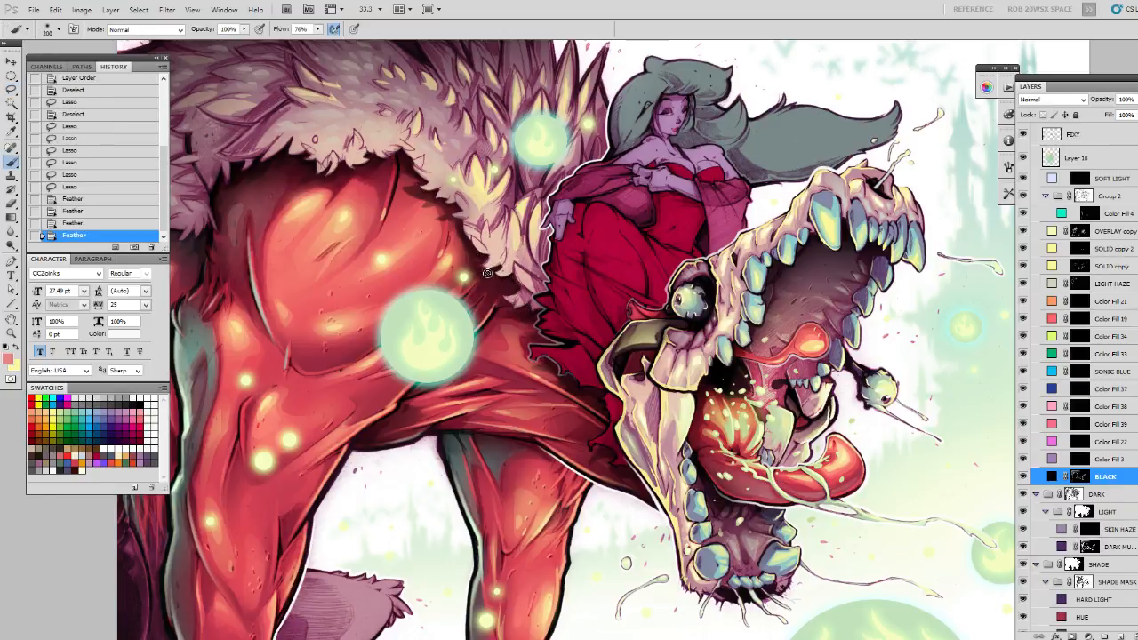
pyautogui.click(1078, 476)
pyautogui.moveTo(492, 260); pyautogui.dragTo(545, 323)
pyautogui.moveTo(517, 286); pyautogui.dragTo(539, 324)
pyautogui.press('space')
pyautogui.moveTo(620, 474)
pyautogui.mouseDown()
pyautogui.moveTo(611, 468)
pyautogui.moveTo(621, 450)
pyautogui.mouseUp()
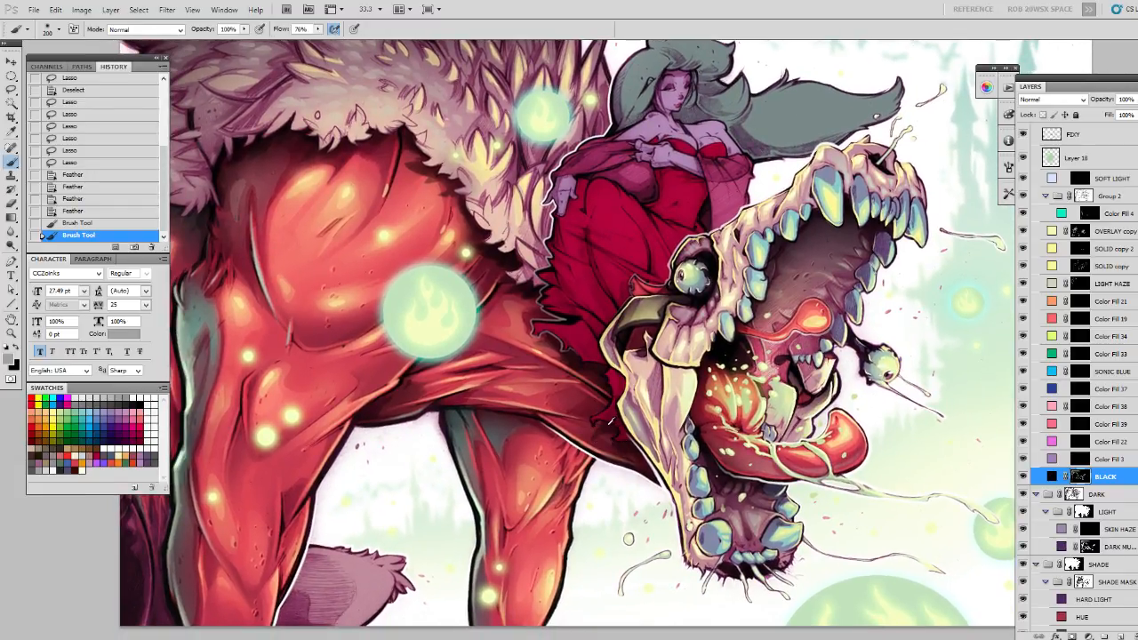
pyautogui.press('z')
pyautogui.keyDown('alt'); pyautogui.click(608, 428); pyautogui.keyUp('alt')
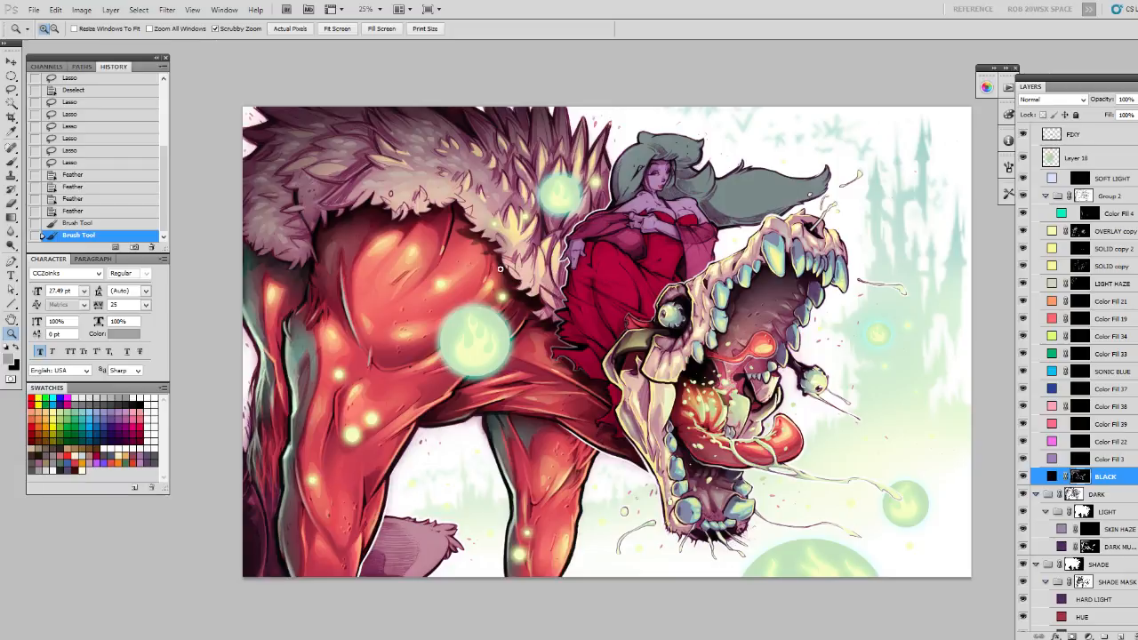
# Clear the selection and lasso jagged tufts along the inner edge of the left fur beside the thigh.
pyautogui.click(344, 214)
pyautogui.moveTo(428, 267)
pyautogui.mouseDown()
pyautogui.moveTo(313, 206)
pyautogui.moveTo(568, 387)
pyautogui.moveTo(710, 436)
pyautogui.mouseUp()
pyautogui.press('b')
pyautogui.moveTo(573, 387); pyautogui.dragTo(561, 323)
pyautogui.hotkey('ctrl', 'd')
pyautogui.press('l')
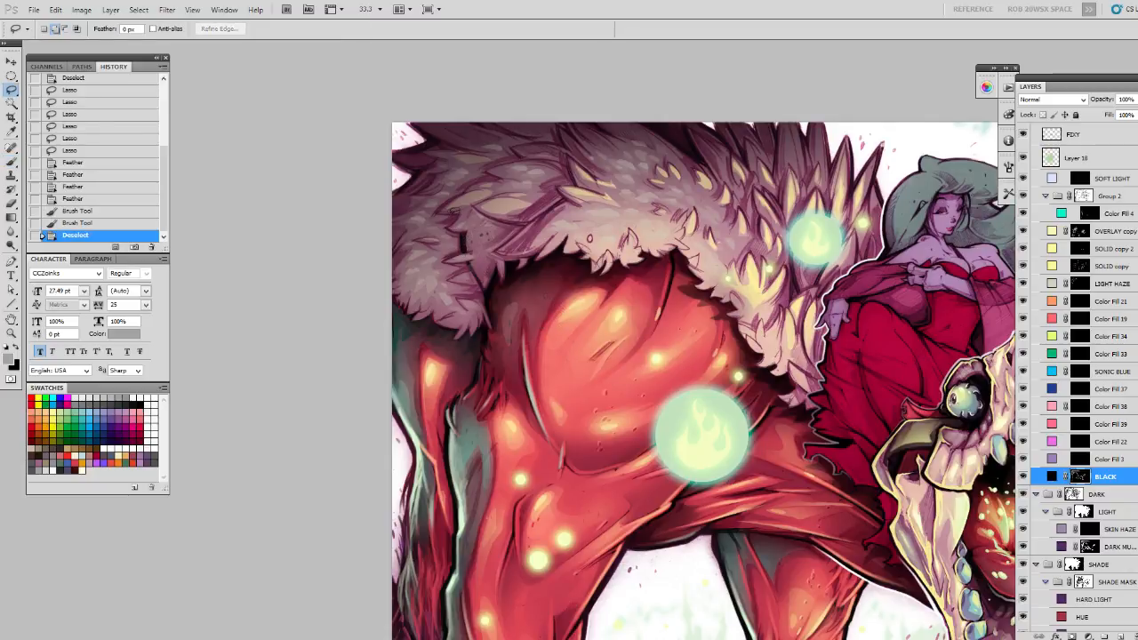
pyautogui.moveTo(448, 221); pyautogui.dragTo(469, 277)
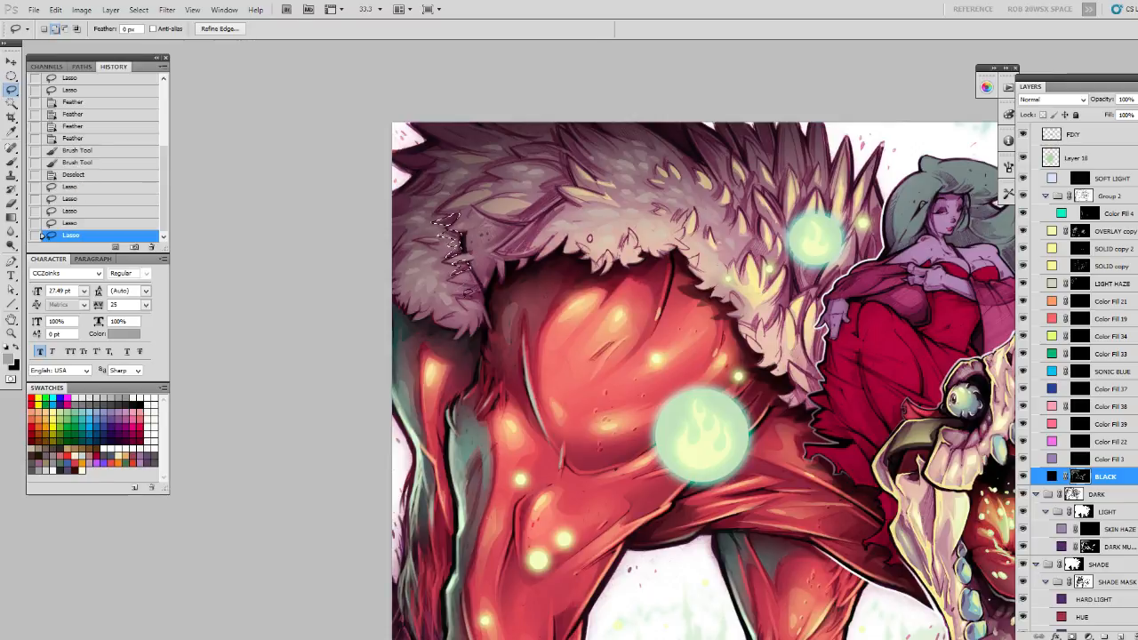
pyautogui.moveTo(435, 218); pyautogui.dragTo(484, 304)
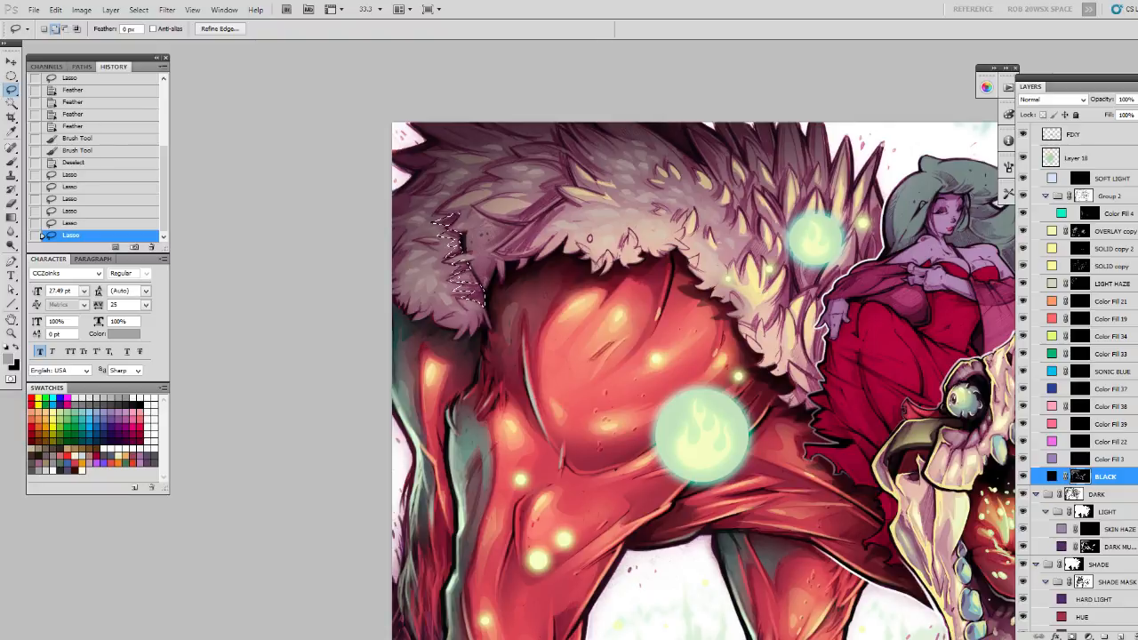
# Feather the left fur tufts three times, hide the selection outline, and brush shadow into them.
pyautogui.hotkey('shift', 'F6')
pyautogui.hotkey('shift', 'F6')
pyautogui.hotkey('shift', 'F6')
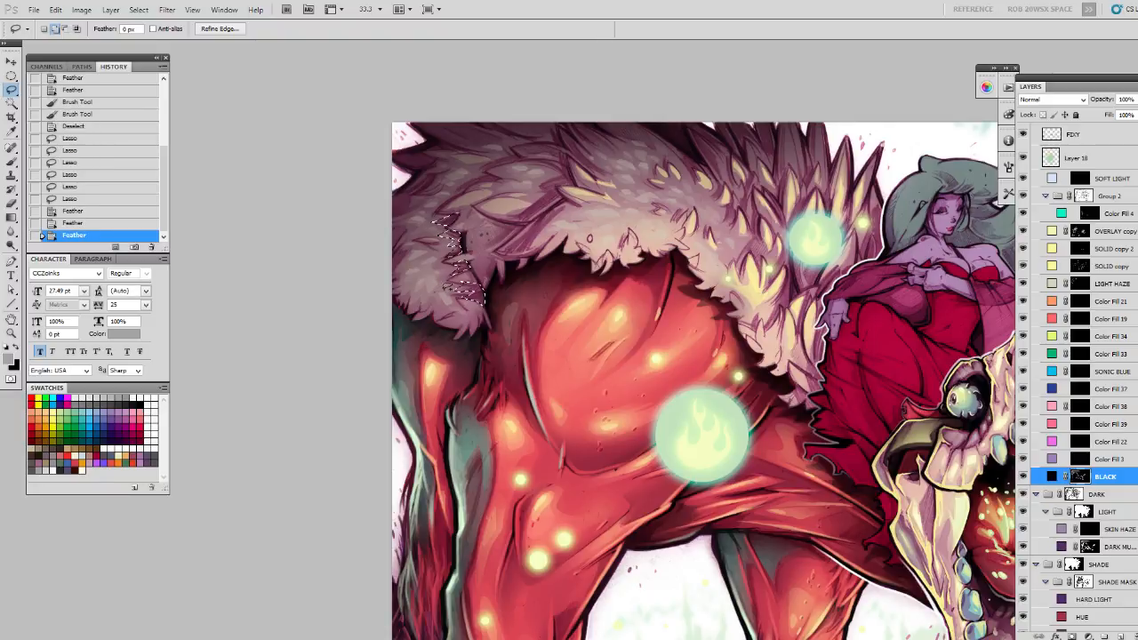
pyautogui.hotkey('ctrl', 'h')
pyautogui.press('b')
pyautogui.moveTo(477, 283)
pyautogui.mouseDown()
pyautogui.moveTo(479, 305)
pyautogui.moveTo(425, 317)
pyautogui.mouseUp()
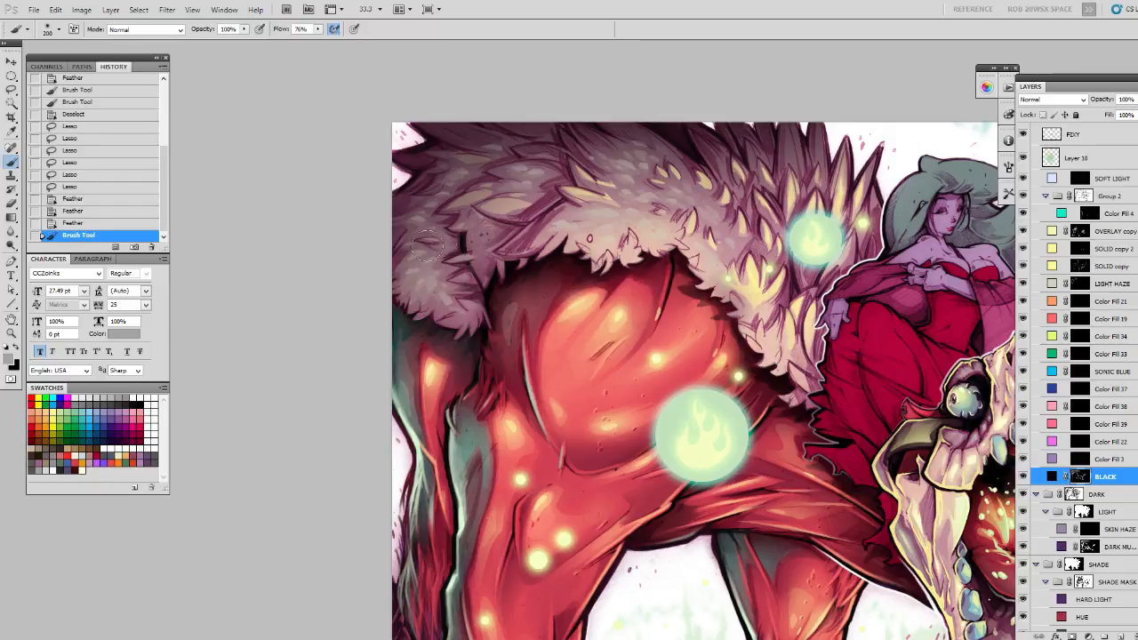
pyautogui.moveTo(461, 236); pyautogui.dragTo(469, 251)
pyautogui.moveTo(455, 289); pyautogui.dragTo(502, 298)
# Paint black on the mask over the left fur's new shadow with the ROB RUFFY DRAW brush at 50 px.
pyautogui.scroll(-1, 517, 382)
pyautogui.hscroll(1, 518, 382)
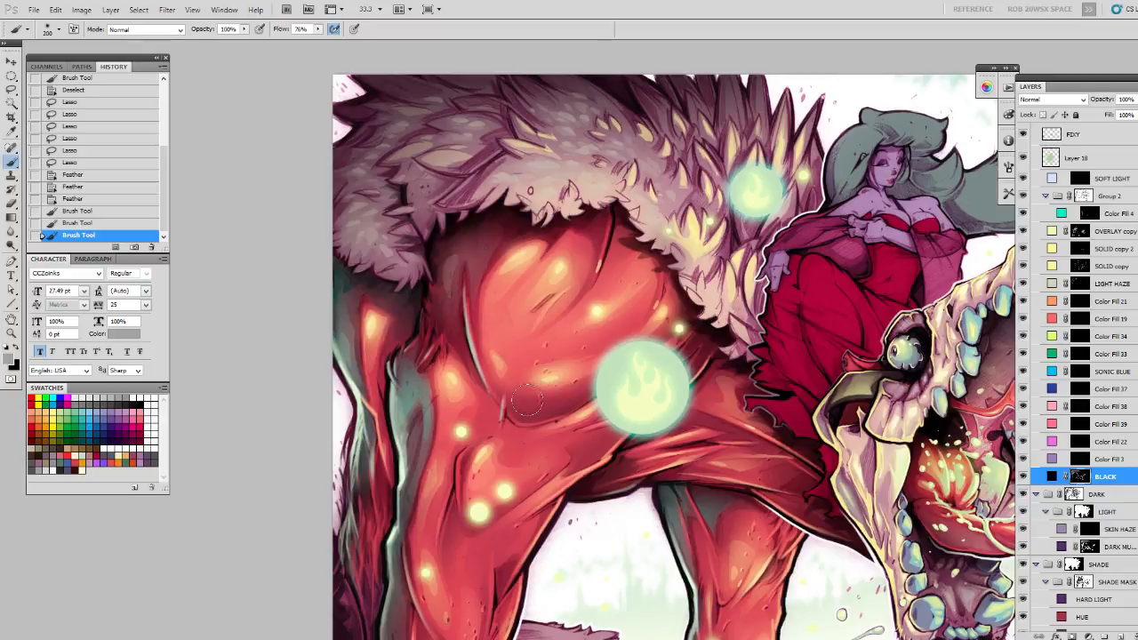
pyautogui.moveTo(519, 377); pyautogui.dragTo(526, 404)
pyautogui.rightClick(452, 285)
pyautogui.click(489, 432)
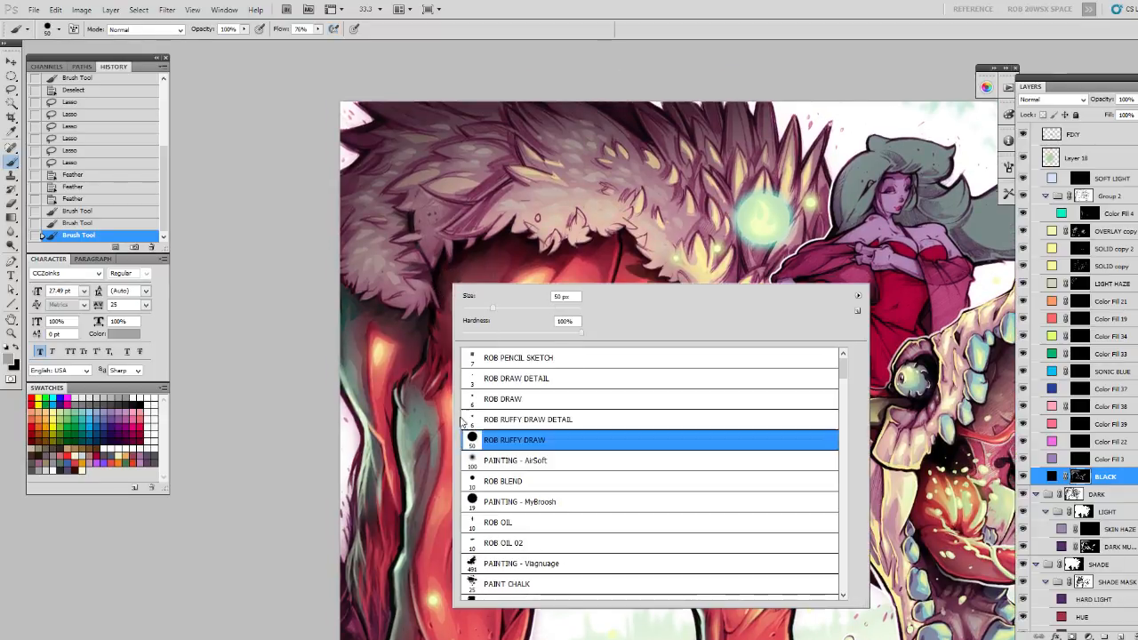
pyautogui.click(430, 352)
pyautogui.press('x')
pyautogui.moveTo(411, 259); pyautogui.dragTo(413, 244)
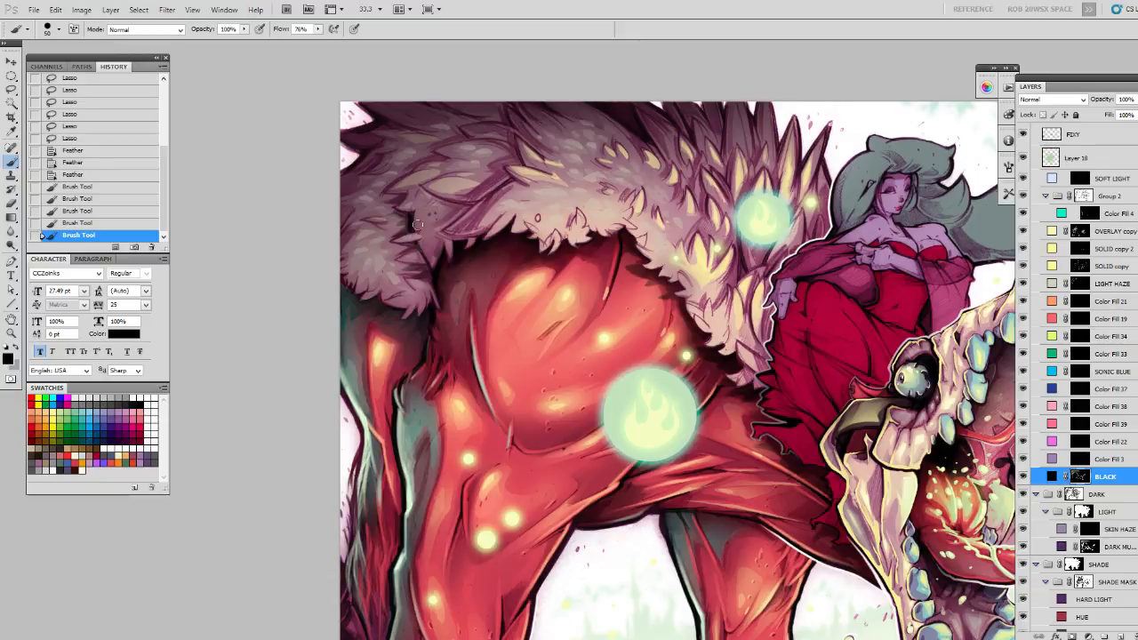
pyautogui.moveTo(442, 283)
pyautogui.mouseDown()
pyautogui.moveTo(427, 257)
pyautogui.moveTo(426, 345)
pyautogui.mouseUp()
pyautogui.press('z')
pyautogui.keyDown('alt'); pyautogui.click(435, 313); pyautogui.keyUp('alt')
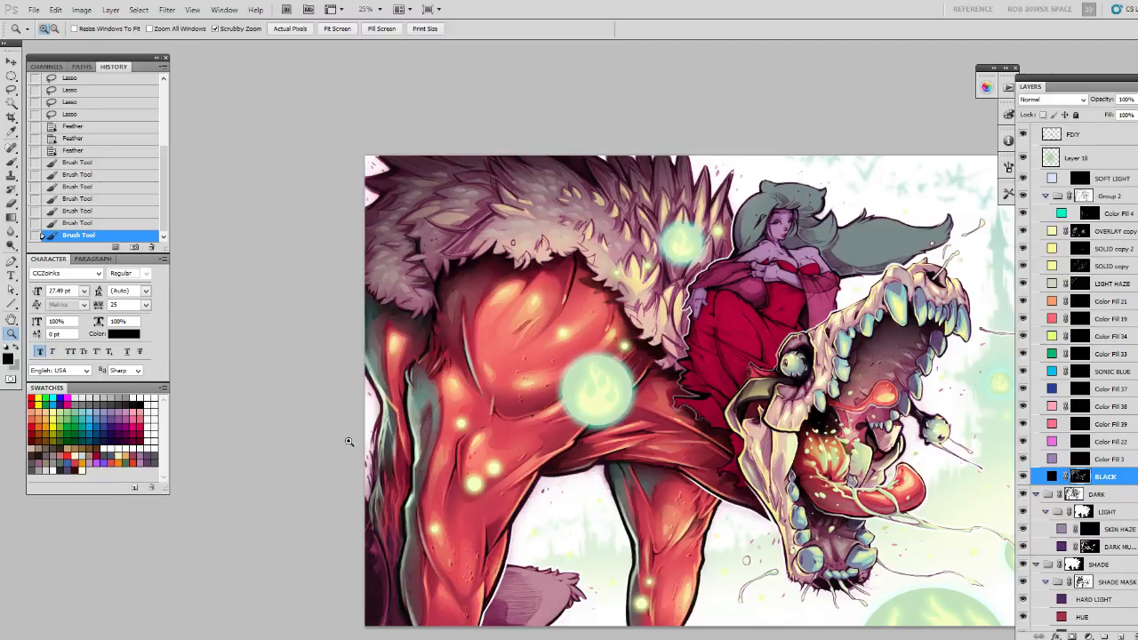
# Revert the history to the last Feather state, before the left fur's brush strokes, and clear the selection.
pyautogui.hotkey('ctrl', 'd')
pyautogui.press('b')
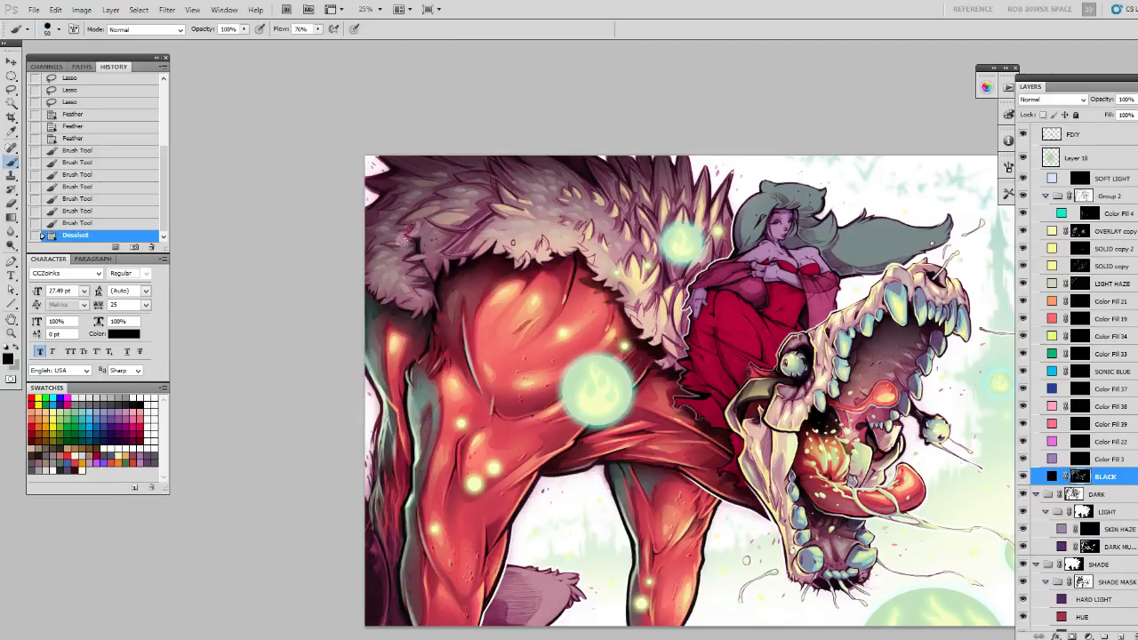
pyautogui.hotkey('ctrl', 'z')
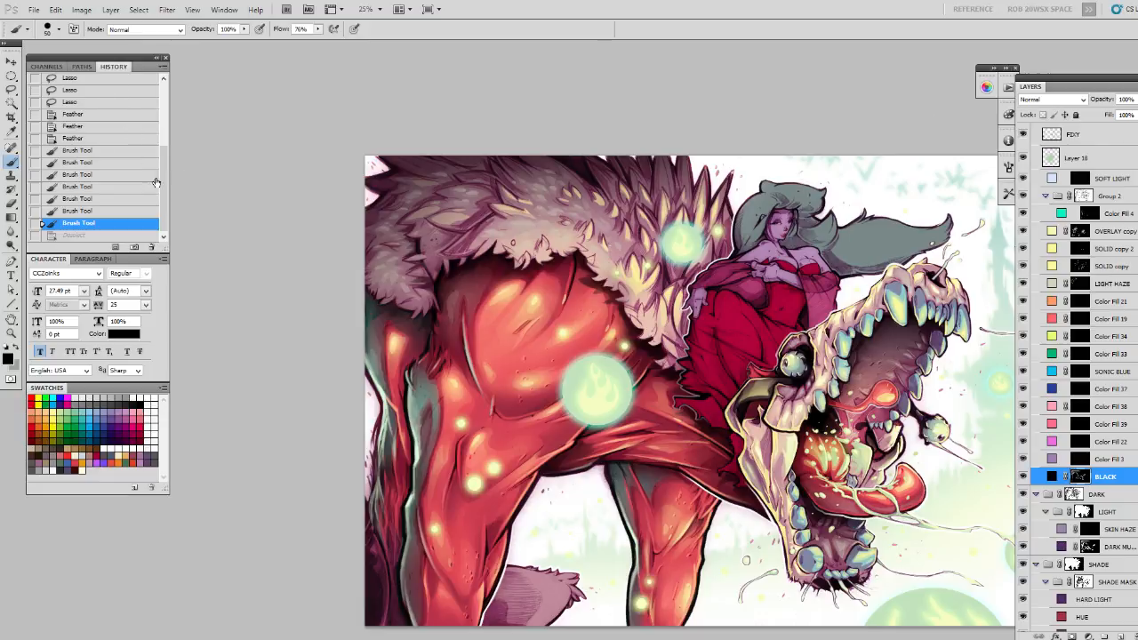
pyautogui.scroll(1, 160, 183)
pyautogui.scroll(3, 160, 183)
pyautogui.click(76, 191)
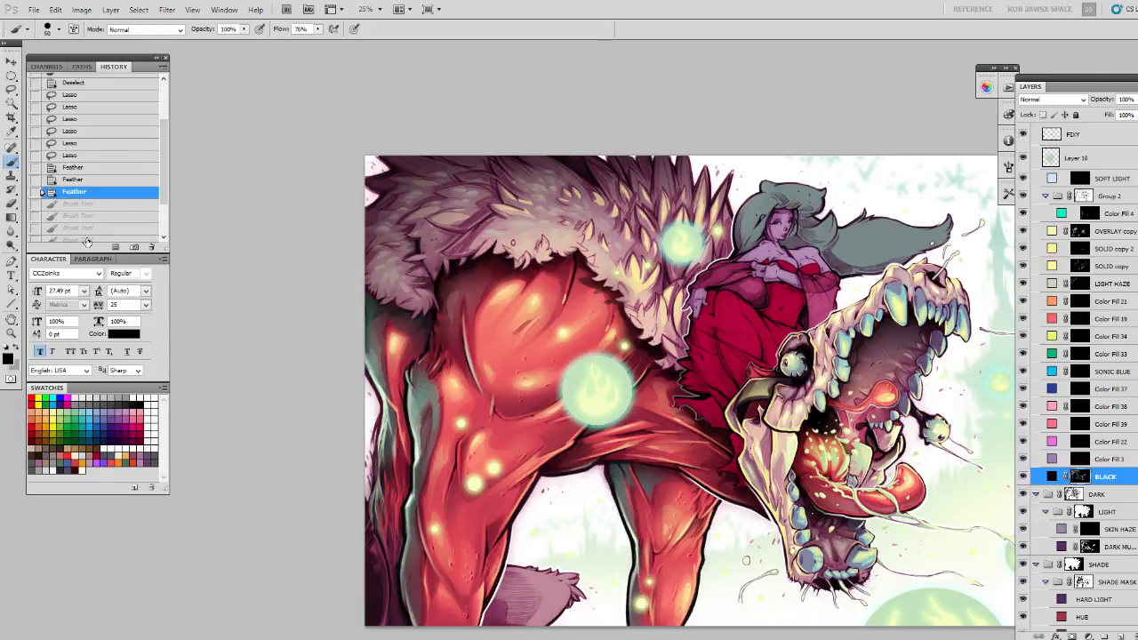
pyautogui.click(107, 204)
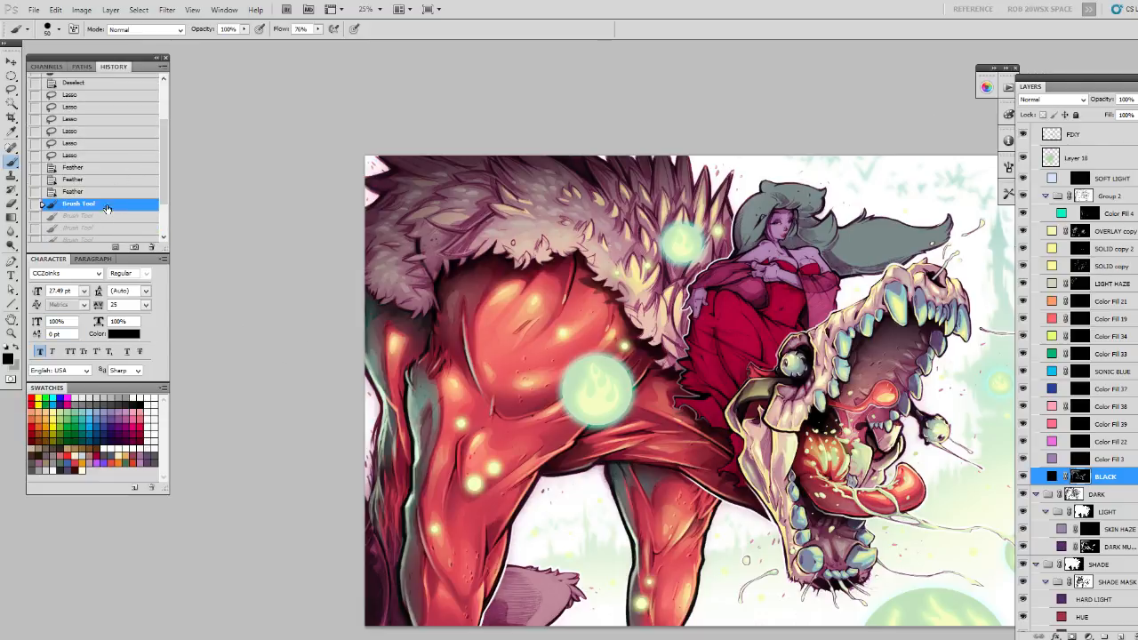
pyautogui.click(109, 192)
pyautogui.moveTo(611, 420); pyautogui.dragTo(582, 409)
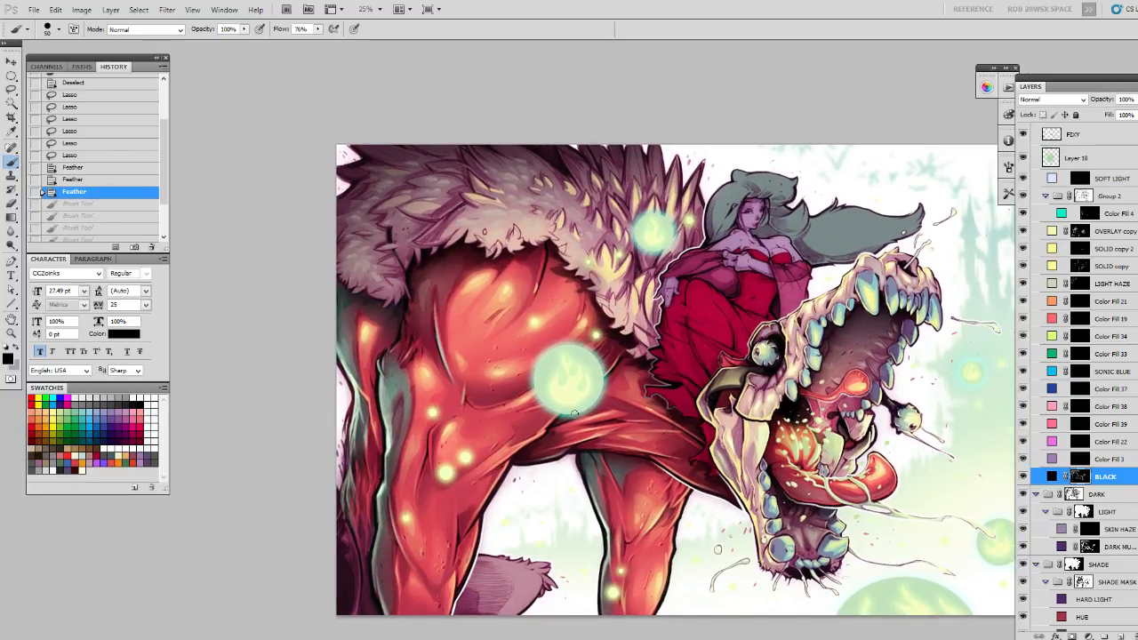
pyautogui.hotkey('ctrl', 'd')
pyautogui.moveTo(698, 487); pyautogui.dragTo(639, 448)
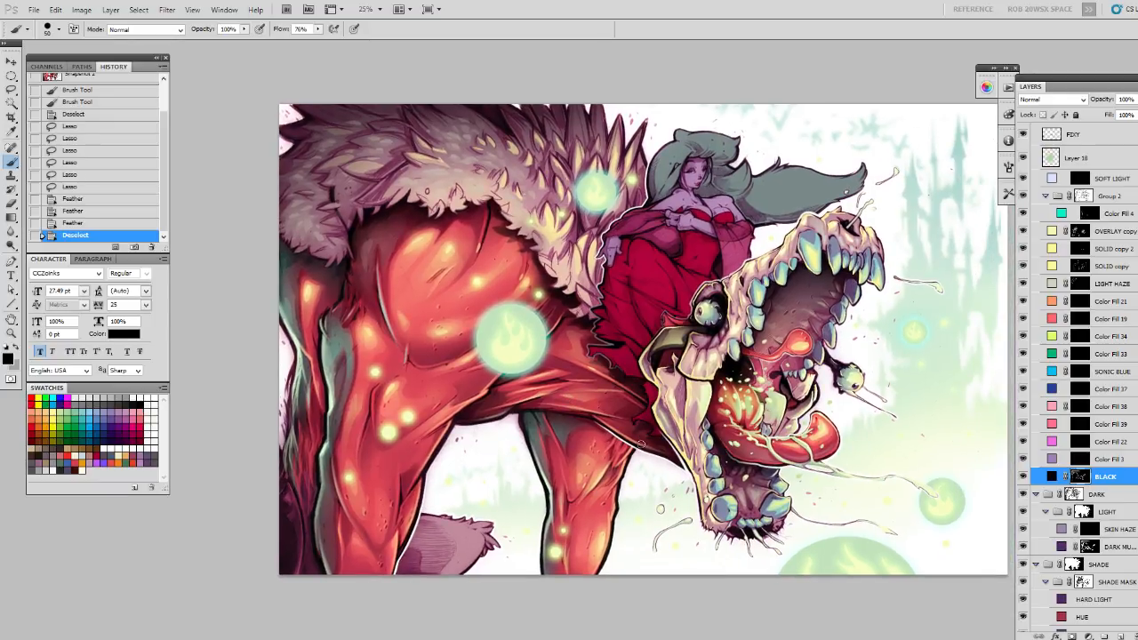
# Lasso the shadowed strip of the far-left leg near the canvas's lower edge and activate the Brush.
pyautogui.scroll(-2, 640, 444)
pyautogui.scroll(-1, 640, 441)
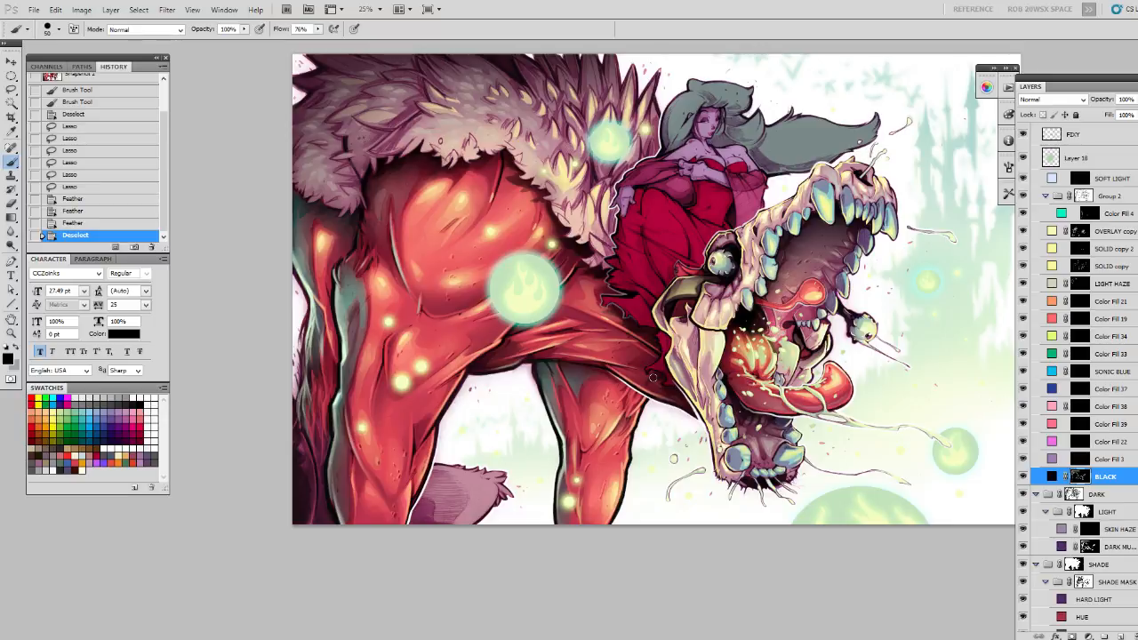
pyautogui.press('l')
pyautogui.moveTo(325, 451); pyautogui.dragTo(331, 390)
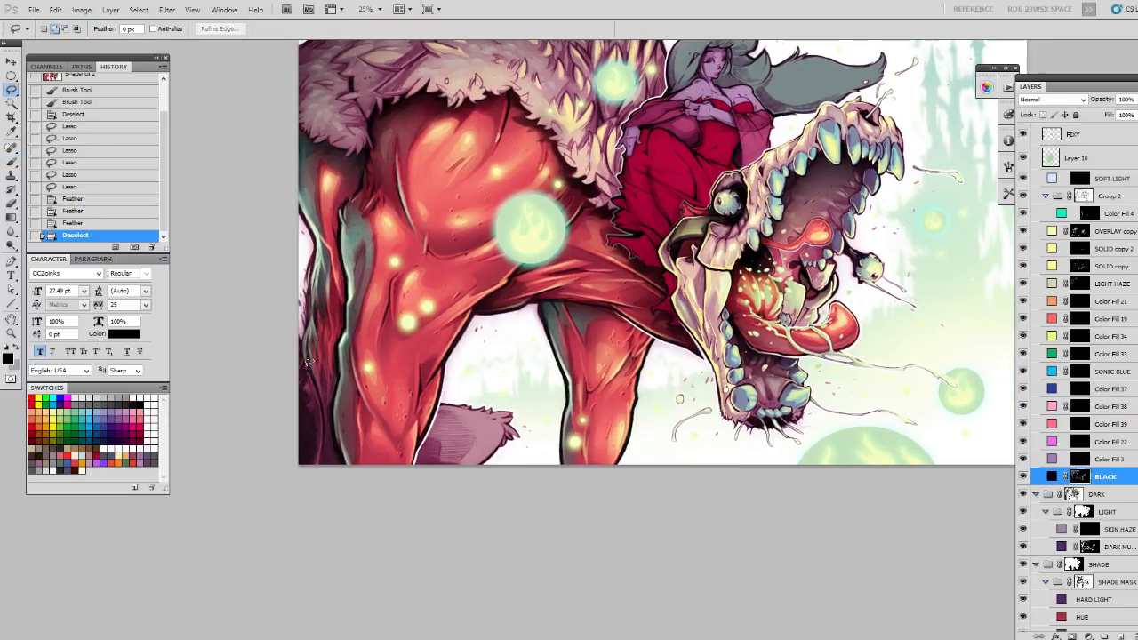
pyautogui.moveTo(339, 341)
pyautogui.mouseDown()
pyautogui.moveTo(315, 330)
pyautogui.moveTo(305, 352)
pyautogui.moveTo(319, 368)
pyautogui.mouseUp()
pyautogui.press('b')
# Toggle the BLACK mask's red overlay over the artwork and enlarge the brush to 250 px.
pyautogui.press('\\')
pyautogui.press(']')
pyautogui.press(']')
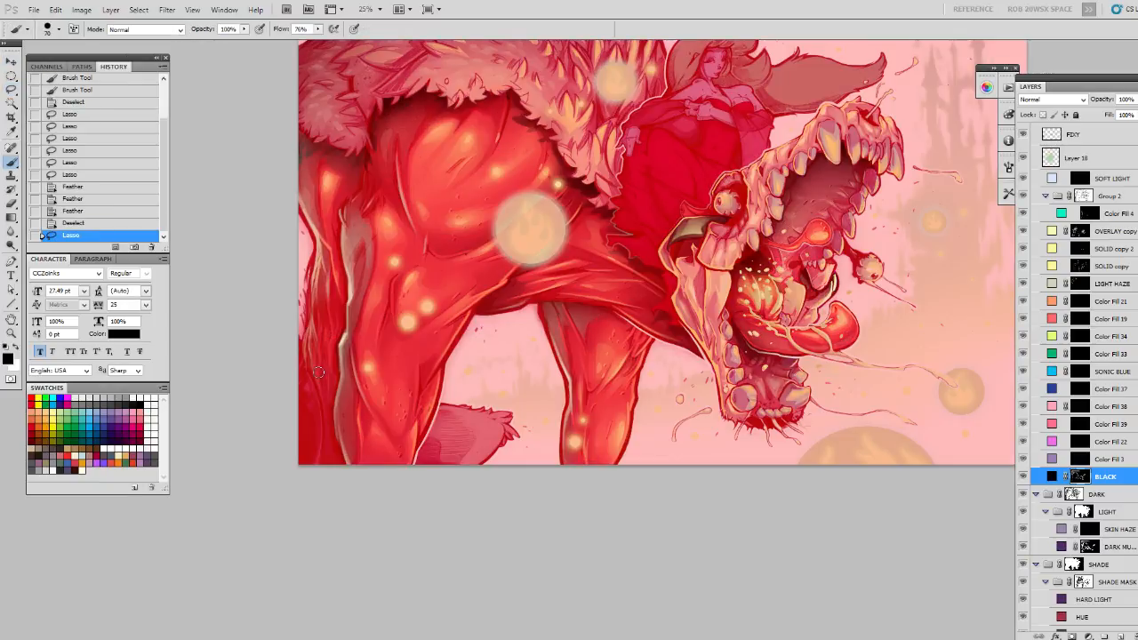
pyautogui.press('\\')
pyautogui.press(']')
pyautogui.press(']')
pyautogui.press('\\')
pyautogui.press('\\')
pyautogui.press(']')
pyautogui.press(']')
pyautogui.press(']')
pyautogui.press(']')
pyautogui.press(']')
pyautogui.press(']')
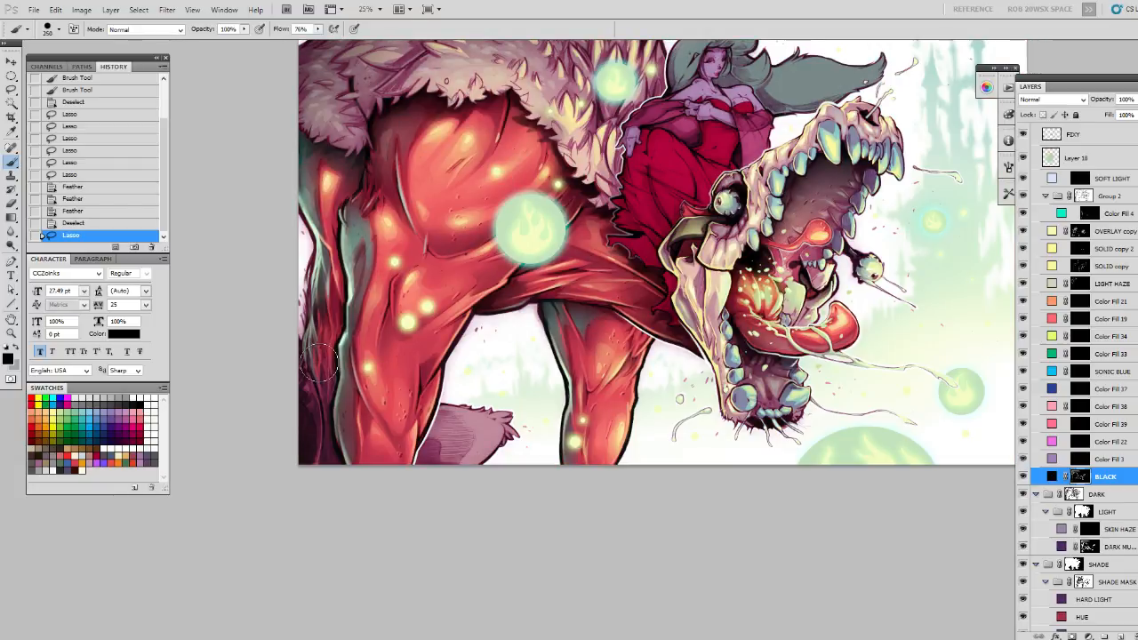
# Swap to the grey foreground, choose the soft 100 px brush, paint shadow into the far-left leg selection, and deselect.
pyautogui.press('x')
pyautogui.rightClick(324, 377)
pyautogui.click(363, 504)
pyautogui.moveTo(330, 400); pyautogui.dragTo(319, 355)
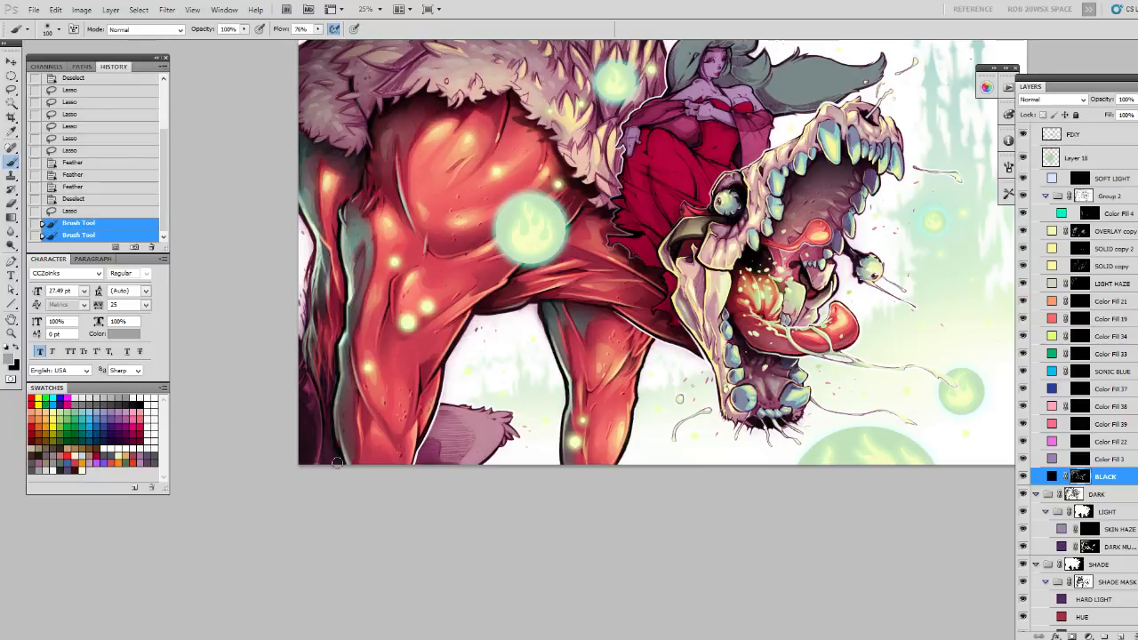
pyautogui.moveTo(371, 304); pyautogui.dragTo(375, 292)
pyautogui.moveTo(533, 385); pyautogui.dragTo(528, 341)
pyautogui.hotkey('ctrl', 'd')
# Lasso the part of the tail beside the front thigh, feather the selection four times, and hide its outline.
pyautogui.press('l')
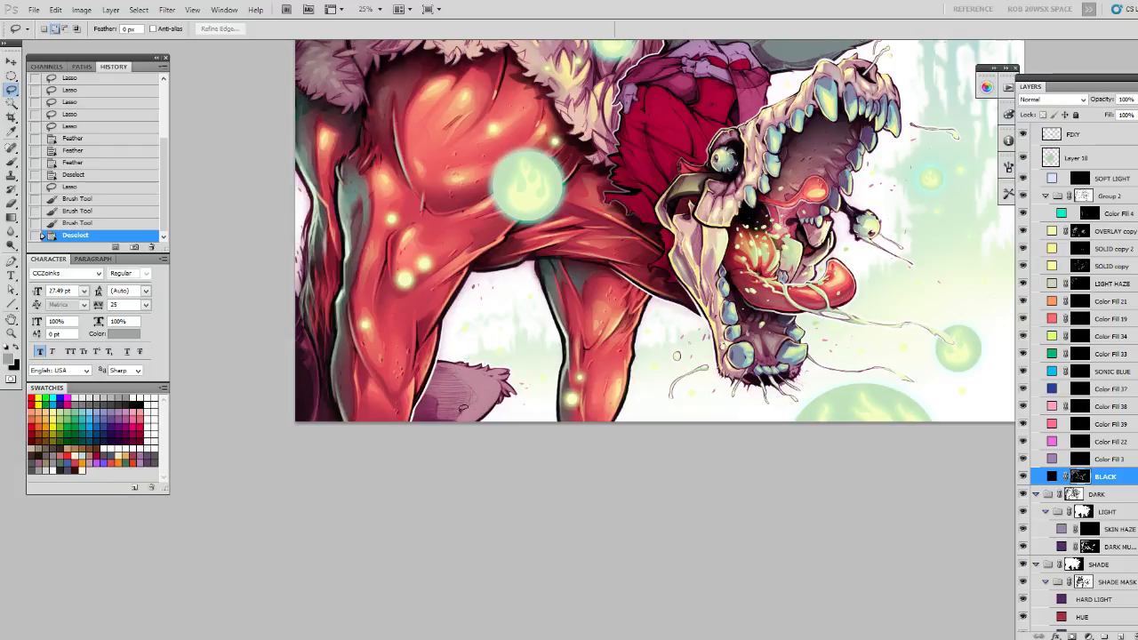
pyautogui.moveTo(418, 402); pyautogui.dragTo(421, 409)
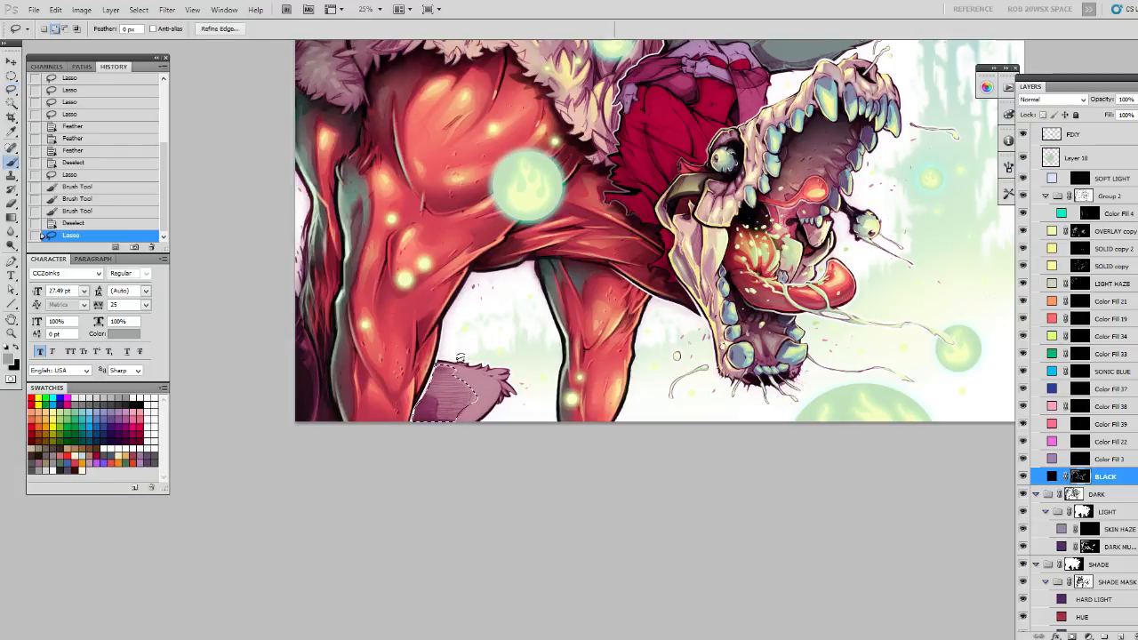
pyautogui.press('b')
pyautogui.hotkey('shift', 'F6')
pyautogui.hotkey('shift', 'F6')
pyautogui.hotkey('shift', 'F6')
pyautogui.hotkey('shift', 'F6')
pyautogui.hotkey('ctrl', 'h')
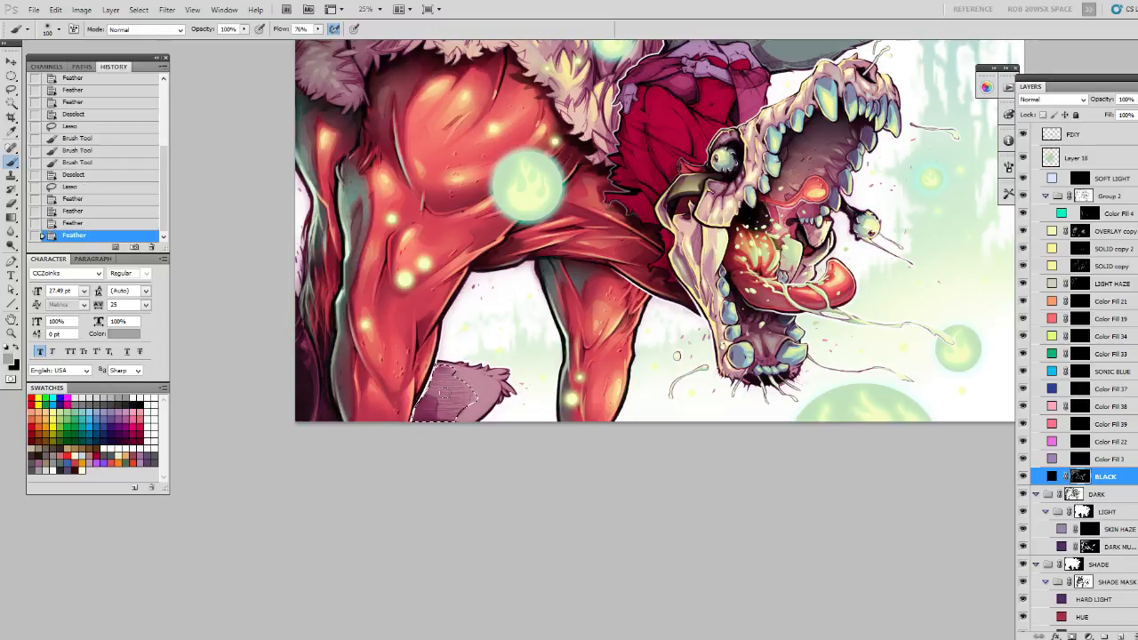
# Enlarge the soft brush to 400 px and paint grey on the BLACK mask to shade the selected tail area.
pyautogui.press('\\')
pyautogui.press('\\')
pyautogui.press(']')
pyautogui.press(']')
pyautogui.press(']')
pyautogui.press(']')
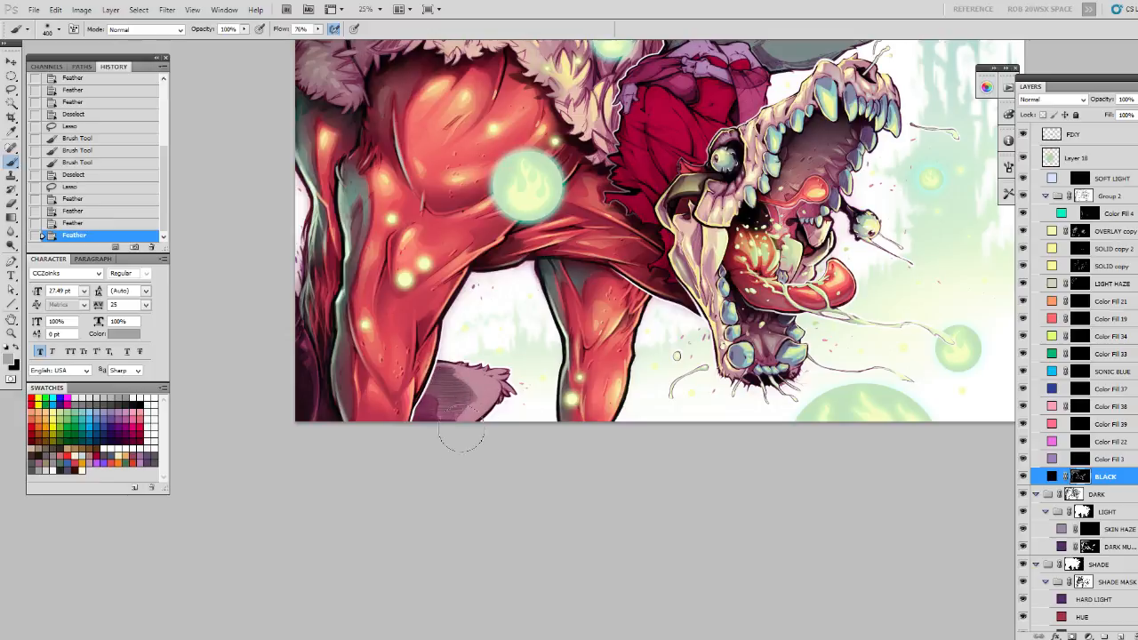
pyautogui.moveTo(469, 477)
pyautogui.mouseDown()
pyautogui.moveTo(432, 380)
pyautogui.moveTo(417, 408)
pyautogui.moveTo(430, 397)
pyautogui.moveTo(439, 461)
pyautogui.moveTo(408, 452)
pyautogui.moveTo(462, 448)
pyautogui.moveTo(462, 414)
pyautogui.mouseUp()
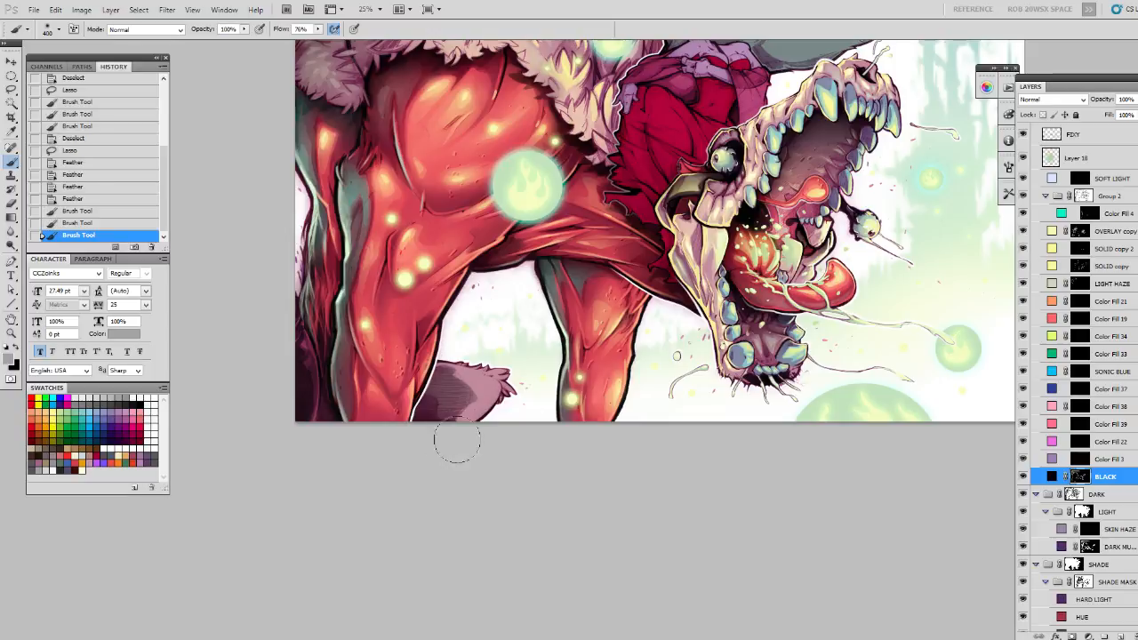
# Swap to black, brush back parts of the tail shadow on the mask, and clear the selection.
pyautogui.press('x')
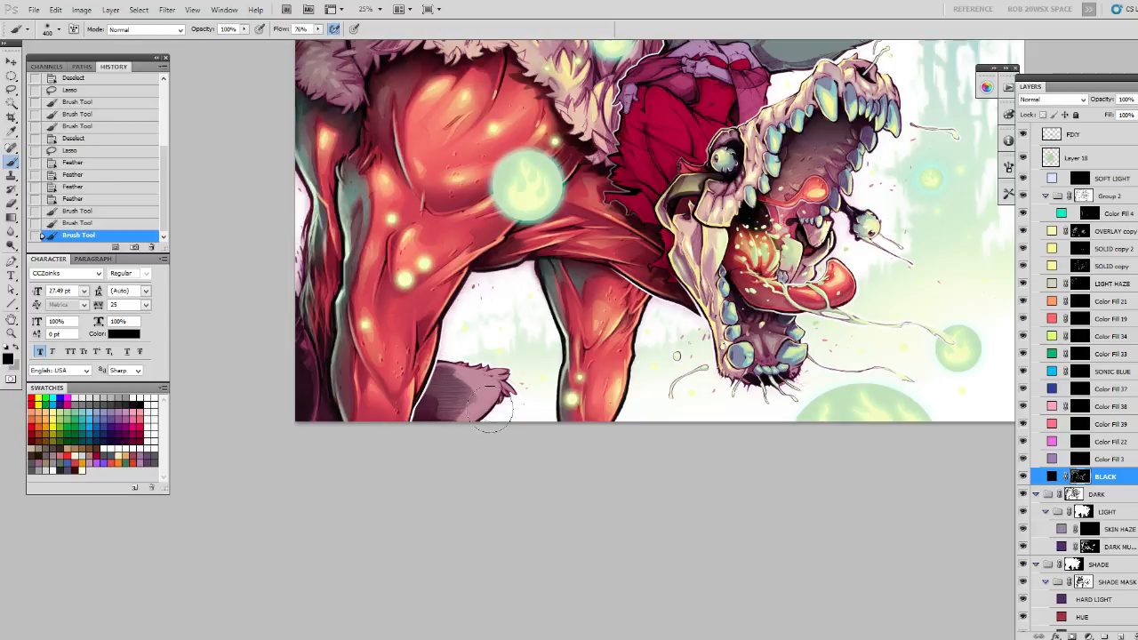
pyautogui.moveTo(490, 430); pyautogui.dragTo(459, 425)
pyautogui.moveTo(442, 494)
pyautogui.mouseDown()
pyautogui.moveTo(466, 360)
pyautogui.moveTo(457, 339)
pyautogui.moveTo(468, 331)
pyautogui.moveTo(504, 411)
pyautogui.moveTo(449, 440)
pyautogui.mouseUp()
pyautogui.moveTo(460, 527)
pyautogui.mouseDown()
pyautogui.moveTo(471, 460)
pyautogui.moveTo(440, 546)
pyautogui.mouseUp()
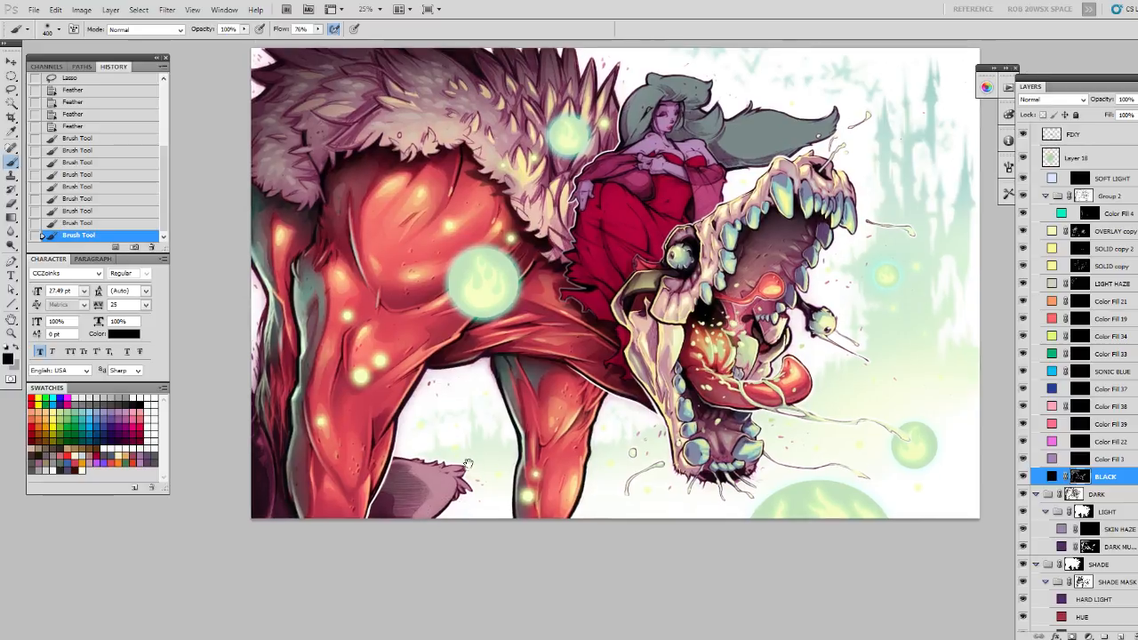
pyautogui.moveTo(444, 520); pyautogui.dragTo(449, 453)
pyautogui.hotkey('ctrl', 'd')
# Lasso a small jagged area at the tail's base beside the leg and feather it three times.
pyautogui.press('l')
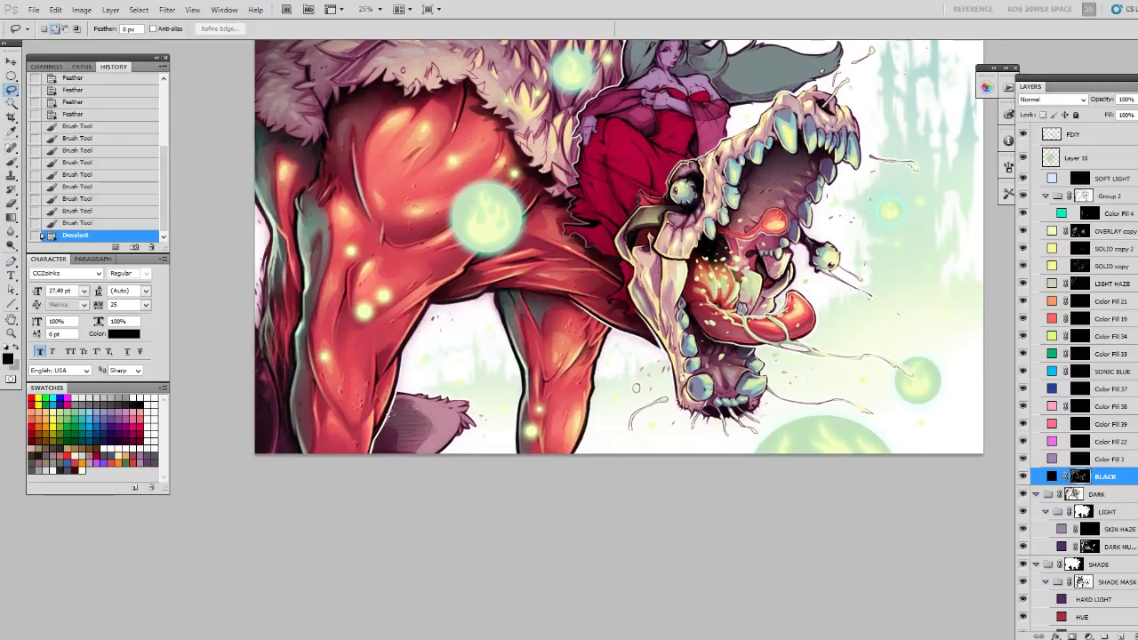
pyautogui.moveTo(372, 449); pyautogui.dragTo(382, 452)
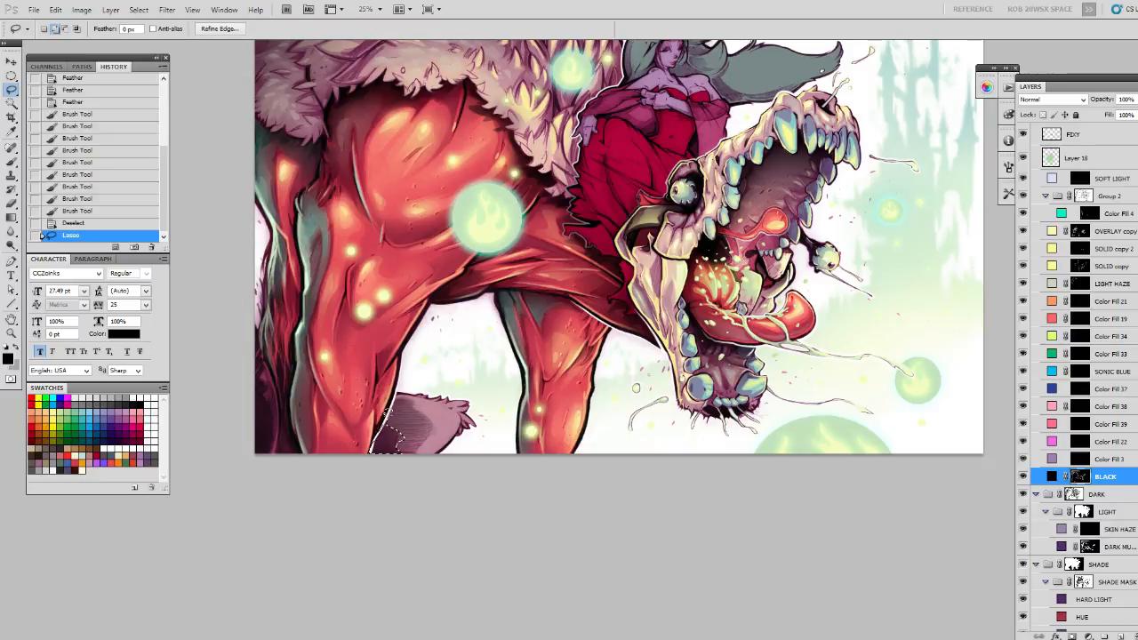
pyautogui.hotkey('shift', 'F6')
pyautogui.hotkey('shift', 'F6')
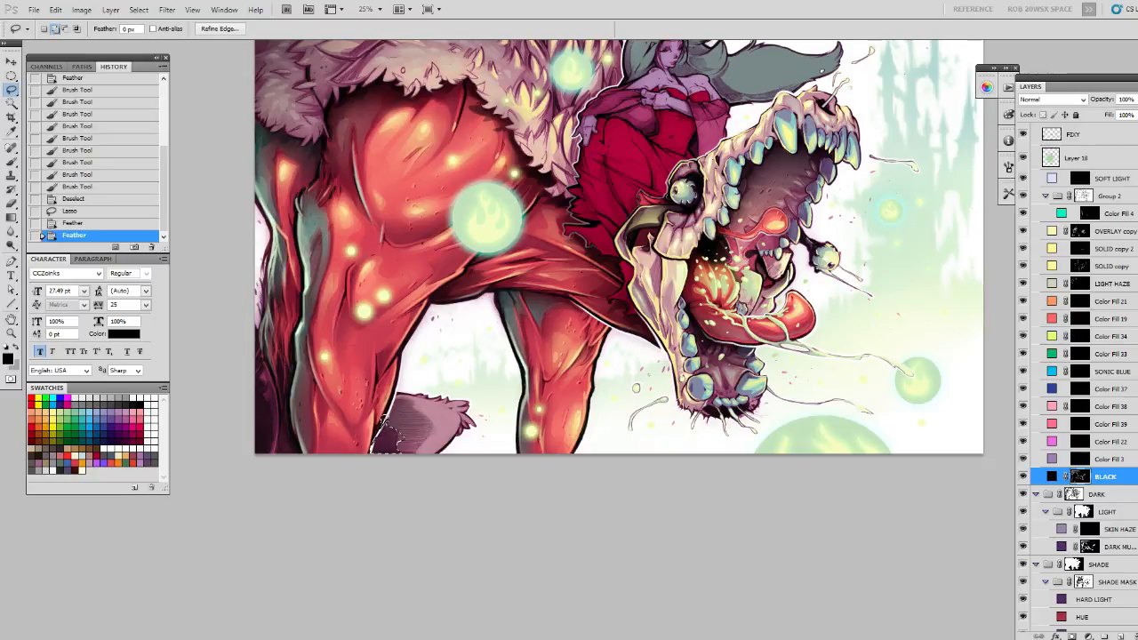
pyautogui.hotkey('shift', 'F6')
# Brush grey on the BLACK mask to deepen the shadow in the feathered area at the tail's base.
pyautogui.press('b')
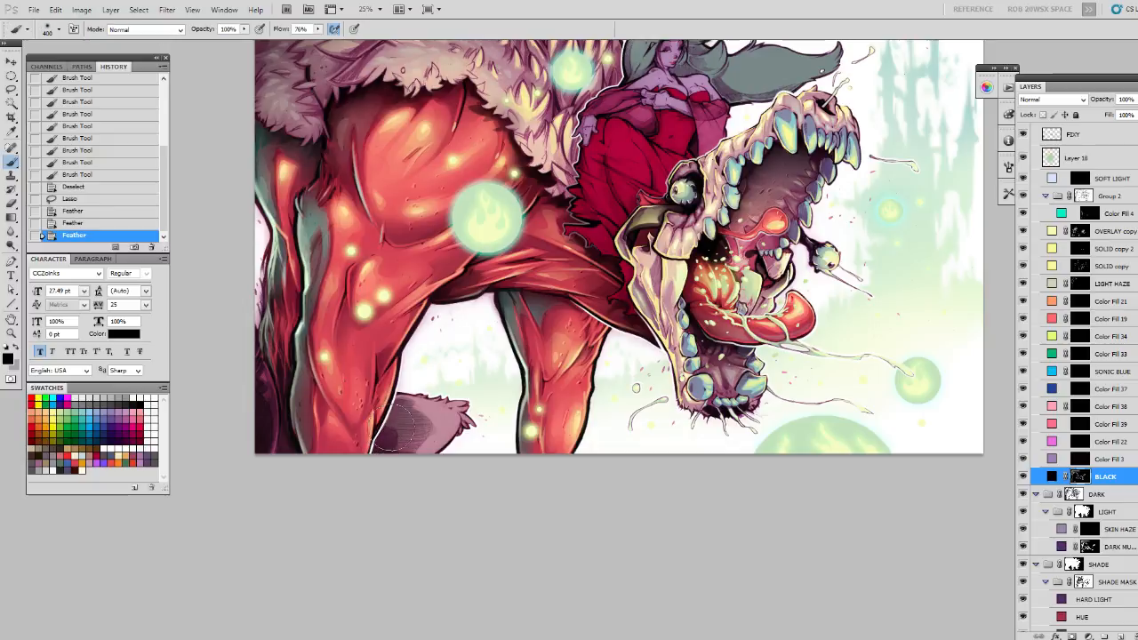
pyautogui.keyDown('alt'); pyautogui.click(382, 462); pyautogui.keyUp('alt')
pyautogui.click(374, 471)
pyautogui.moveTo(396, 475); pyautogui.dragTo(347, 546)
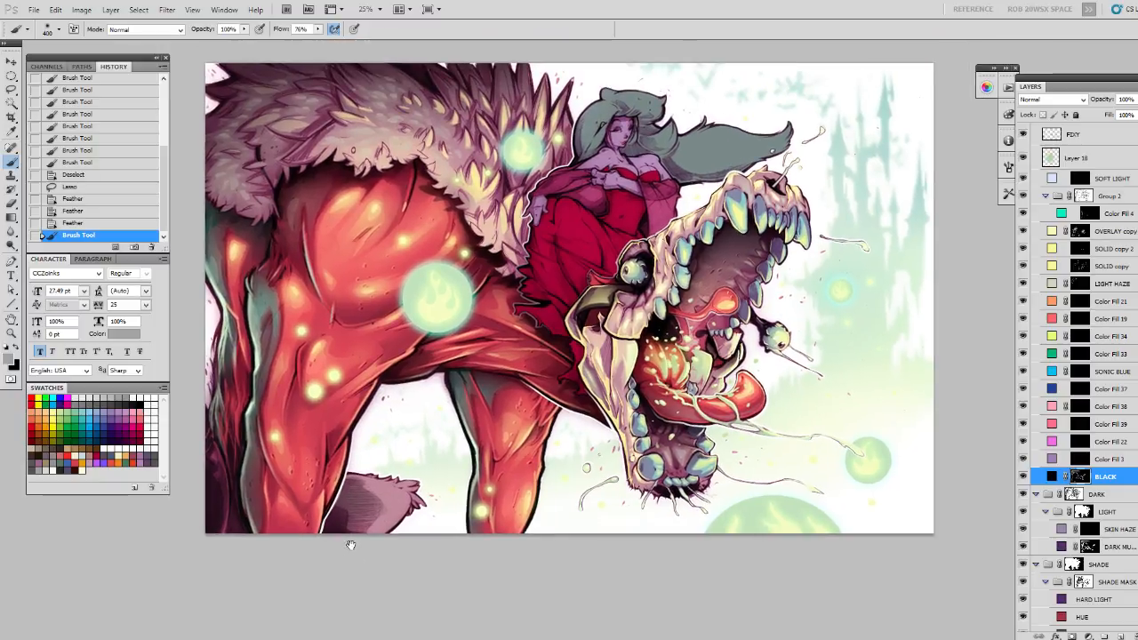
pyautogui.moveTo(386, 378); pyautogui.dragTo(388, 379)
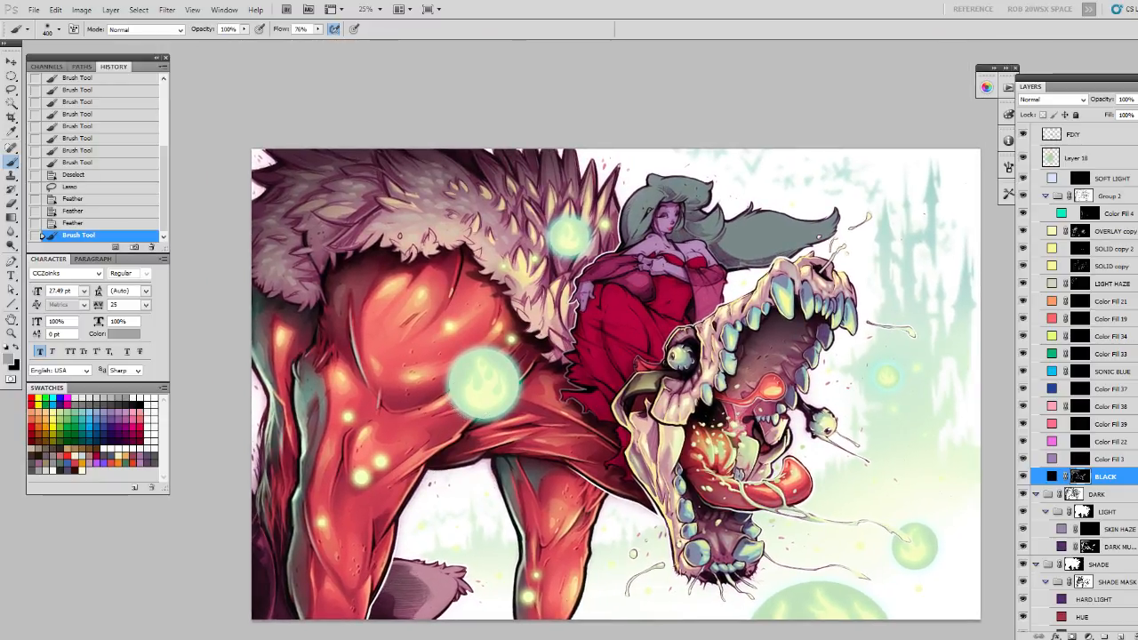
# Target the DARK MU... layer's mask, clear the old selection, and lasso jagged tufts across the left shoulder fur.
pyautogui.click(1090, 546)
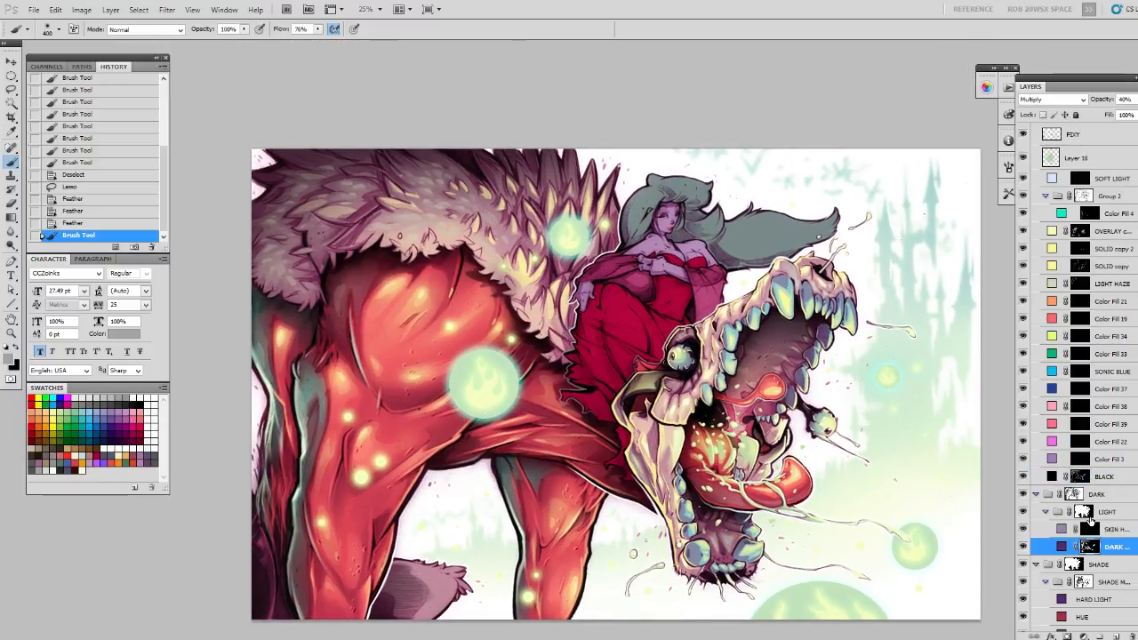
pyautogui.hotkey('ctrl', 'd')
pyautogui.press('l')
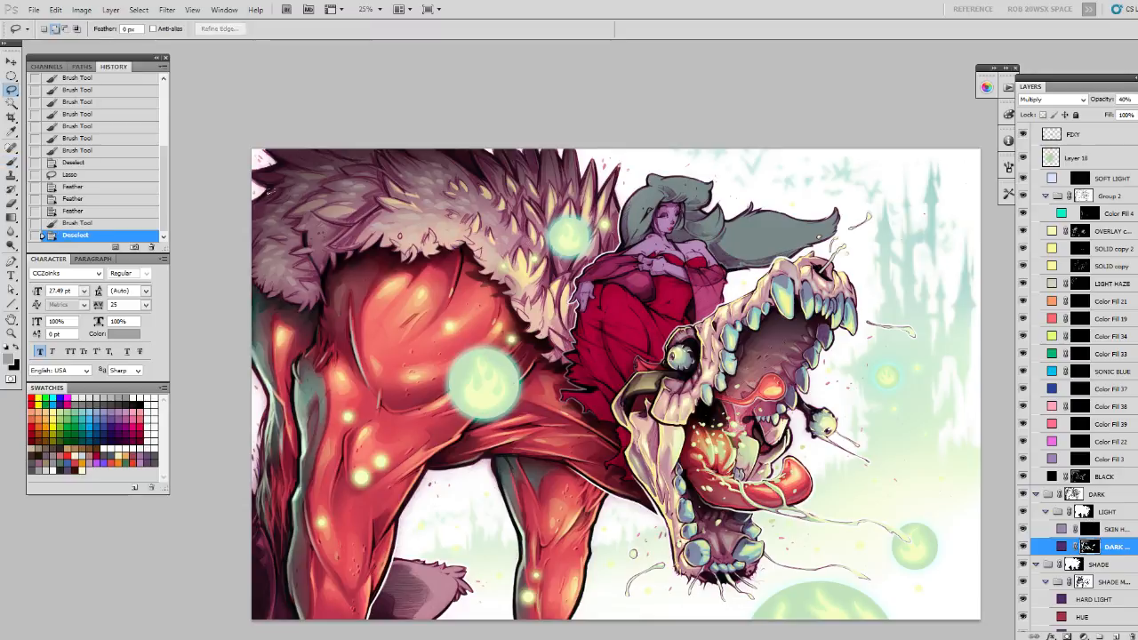
pyautogui.moveTo(260, 209)
pyautogui.mouseDown()
pyautogui.moveTo(250, 242)
pyautogui.moveTo(263, 205)
pyautogui.moveTo(252, 240)
pyautogui.moveTo(284, 259)
pyautogui.mouseUp()
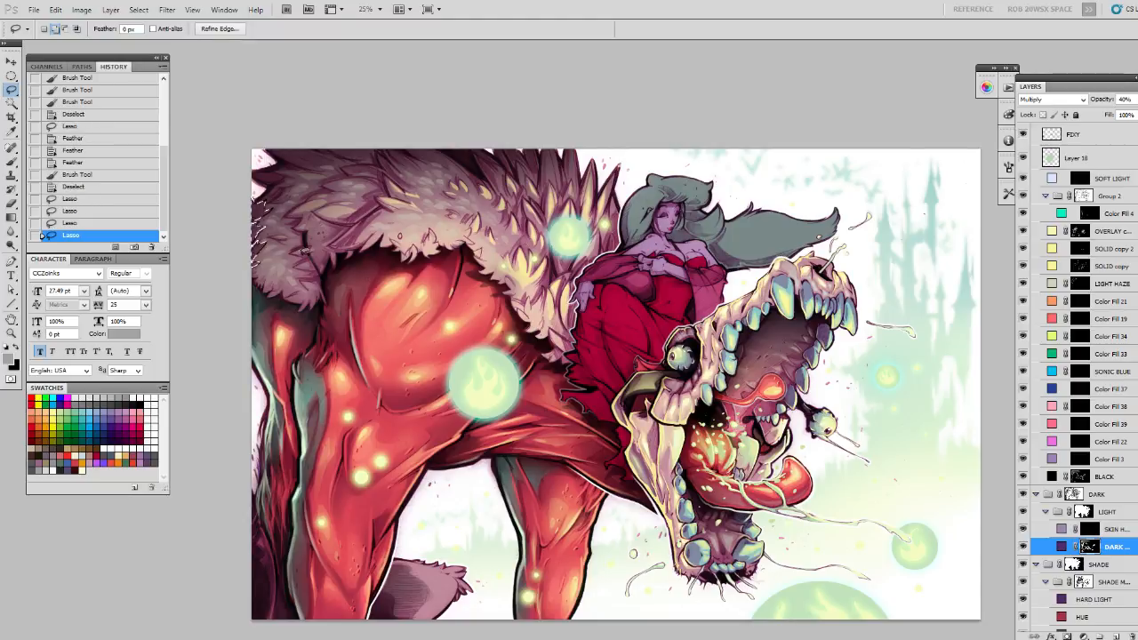
pyautogui.moveTo(314, 252); pyautogui.dragTo(311, 265)
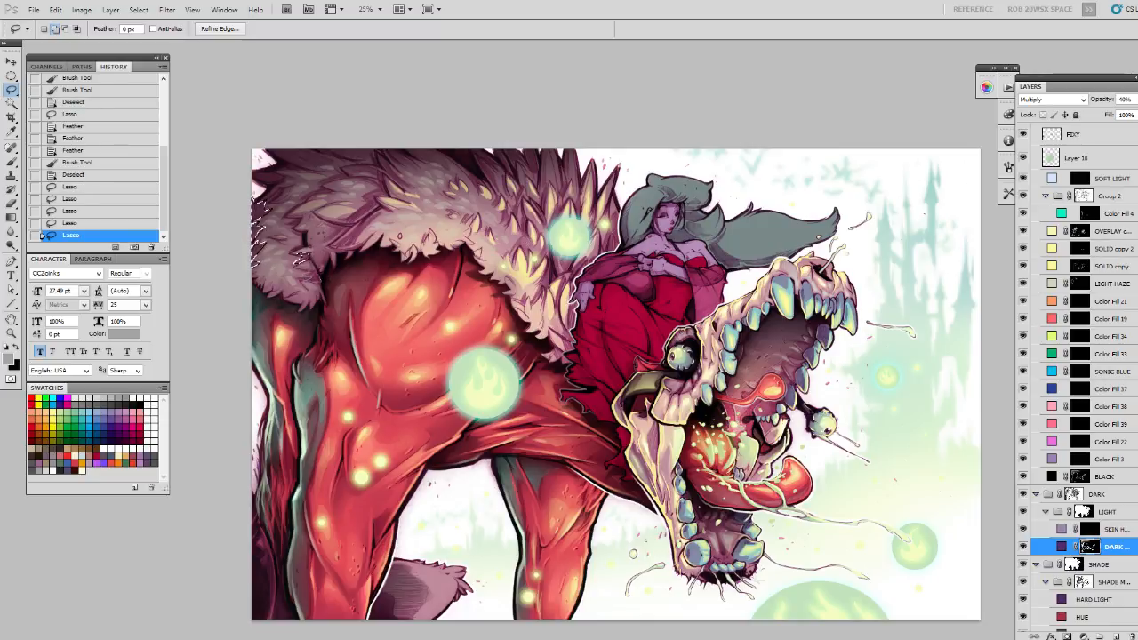
pyautogui.moveTo(301, 261); pyautogui.dragTo(308, 281)
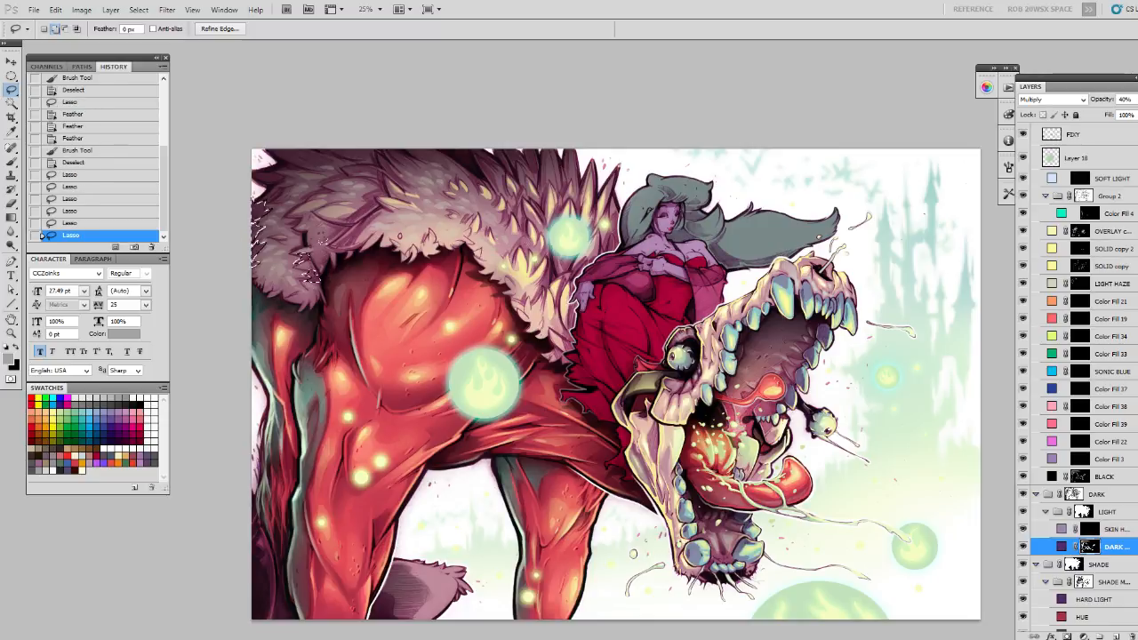
pyautogui.moveTo(304, 231); pyautogui.dragTo(300, 220)
pyautogui.moveTo(315, 193)
pyautogui.mouseDown()
pyautogui.moveTo(314, 207)
pyautogui.moveTo(318, 189)
pyautogui.moveTo(350, 178)
pyautogui.mouseUp()
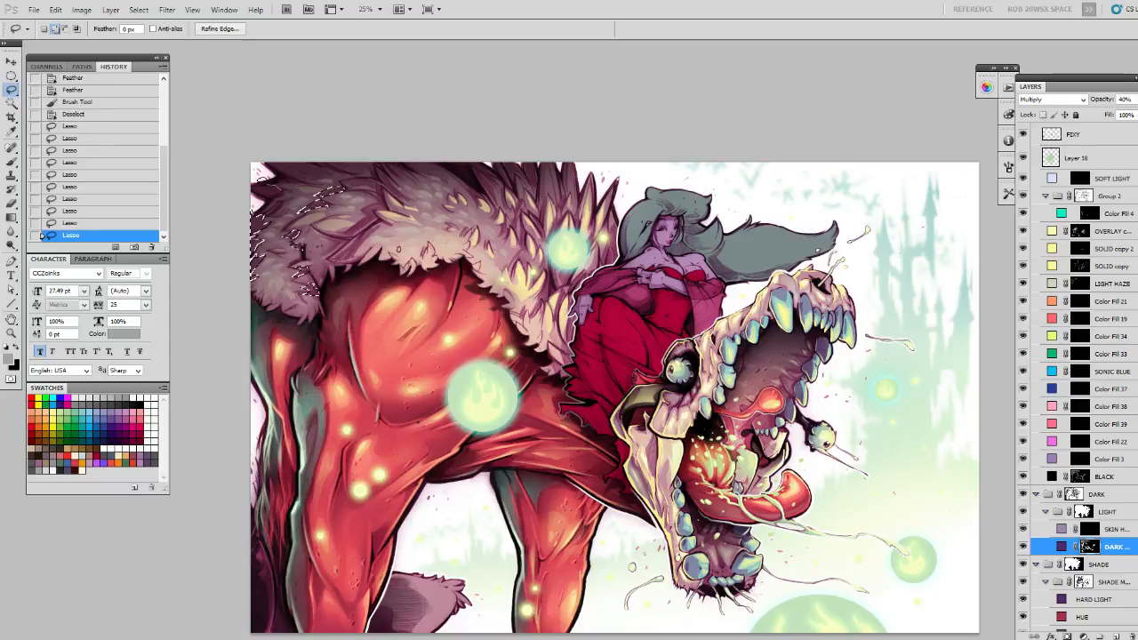
pyautogui.moveTo(277, 187); pyautogui.dragTo(256, 194)
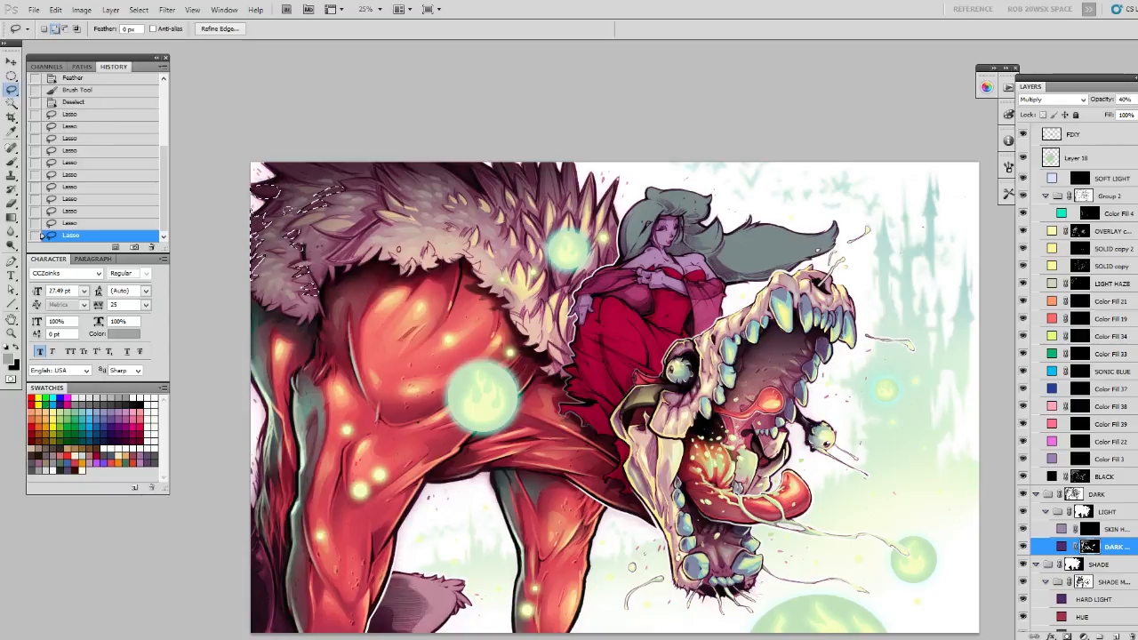
# Feather the shoulder fur tufts four times and hide the selection outline for brushing.
pyautogui.hotkey('shift', 'F6')
pyautogui.hotkey('shift', 'F6')
pyautogui.hotkey('shift', 'F6')
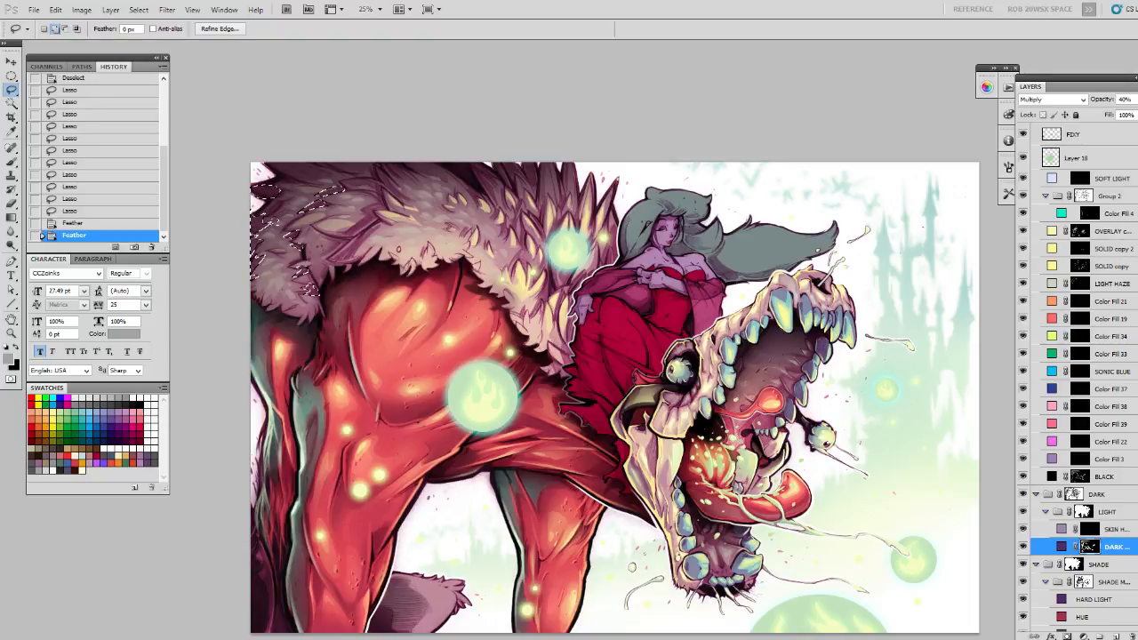
pyautogui.hotkey('shift', 'F6')
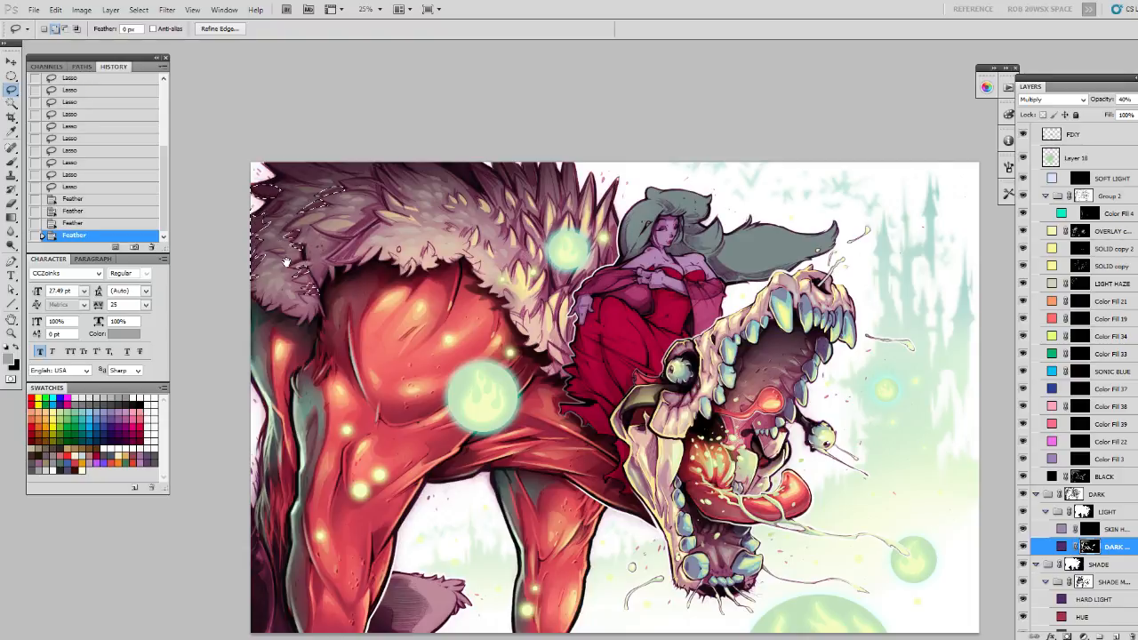
pyautogui.moveTo(286, 262); pyautogui.dragTo(283, 262)
pyautogui.press('b')
pyautogui.hotkey('ctrl', 'h')
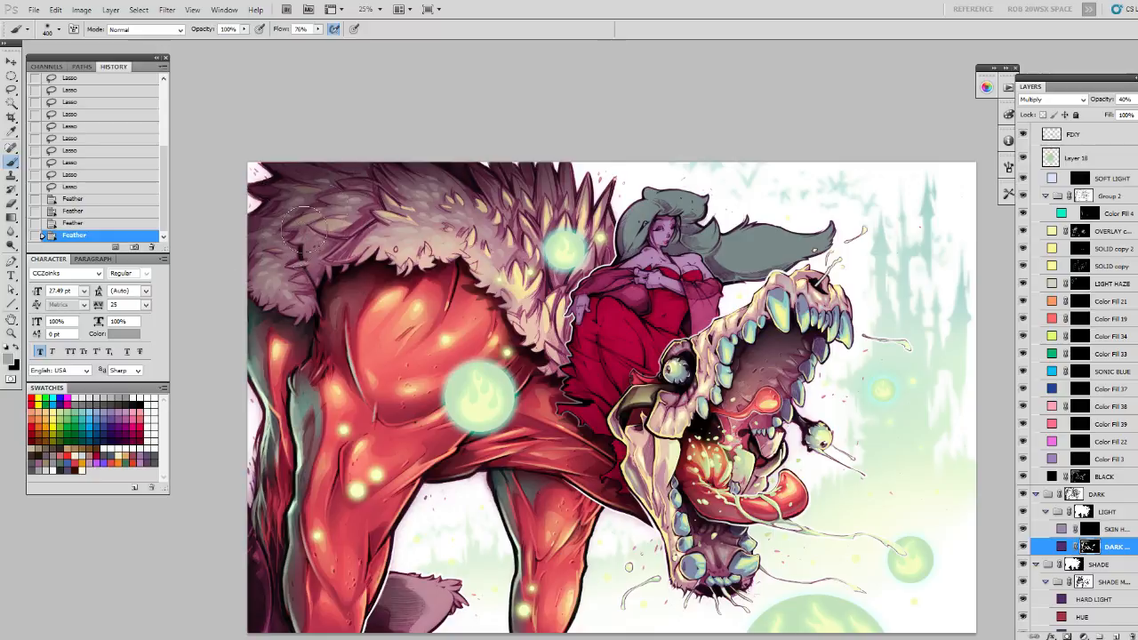
# Brush shadow into the shoulder fur tufts on the DARK MU... mask, switching the foreground to white, and deselect.
pyautogui.moveTo(319, 291); pyautogui.dragTo(303, 253)
pyautogui.moveTo(308, 295)
pyautogui.mouseDown()
pyautogui.moveTo(303, 227)
pyautogui.moveTo(296, 299)
pyautogui.moveTo(314, 277)
pyautogui.moveTo(197, 339)
pyautogui.mouseUp()
pyautogui.click(152, 401)
pyautogui.moveTo(304, 287)
pyautogui.mouseDown()
pyautogui.moveTo(315, 319)
pyautogui.moveTo(313, 301)
pyautogui.mouseUp()
pyautogui.hotkey('ctrl', 'h')
pyautogui.hotkey('ctrl', 'h')
pyautogui.moveTo(280, 249); pyautogui.dragTo(283, 229)
pyautogui.moveTo(328, 376); pyautogui.dragTo(181, 369)
pyautogui.hotkey('ctrl', 'd')
# Lasso tufts in the back fur beside the glowing orb near the rider and feather them three times.
pyautogui.press('l')
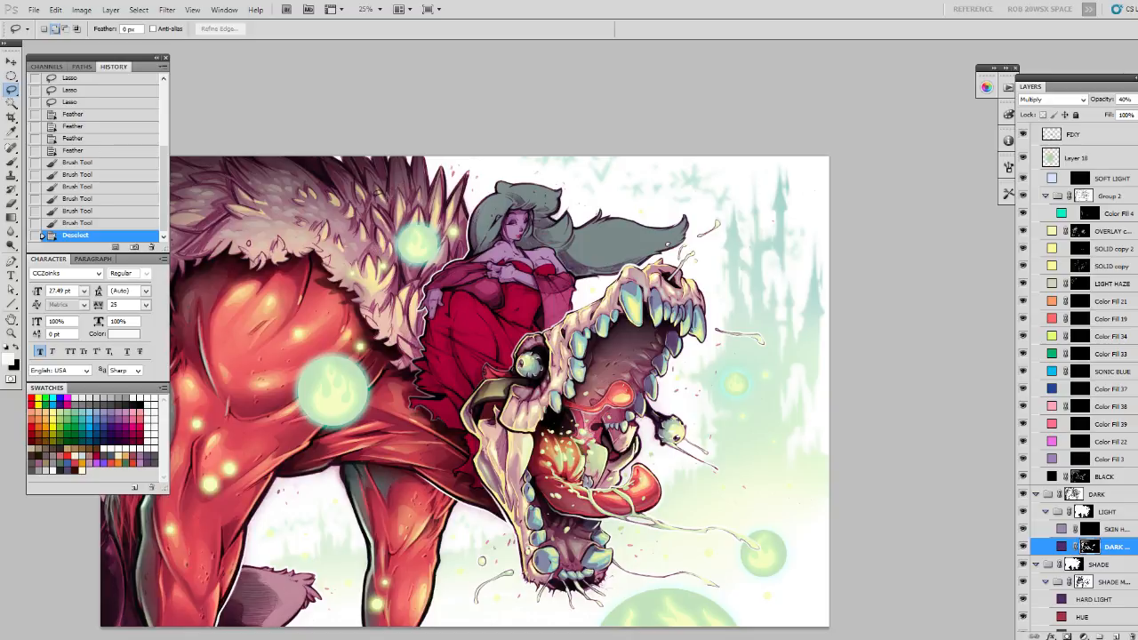
pyautogui.moveTo(382, 201)
pyautogui.mouseDown()
pyautogui.moveTo(389, 192)
pyautogui.moveTo(353, 236)
pyautogui.moveTo(370, 237)
pyautogui.mouseUp()
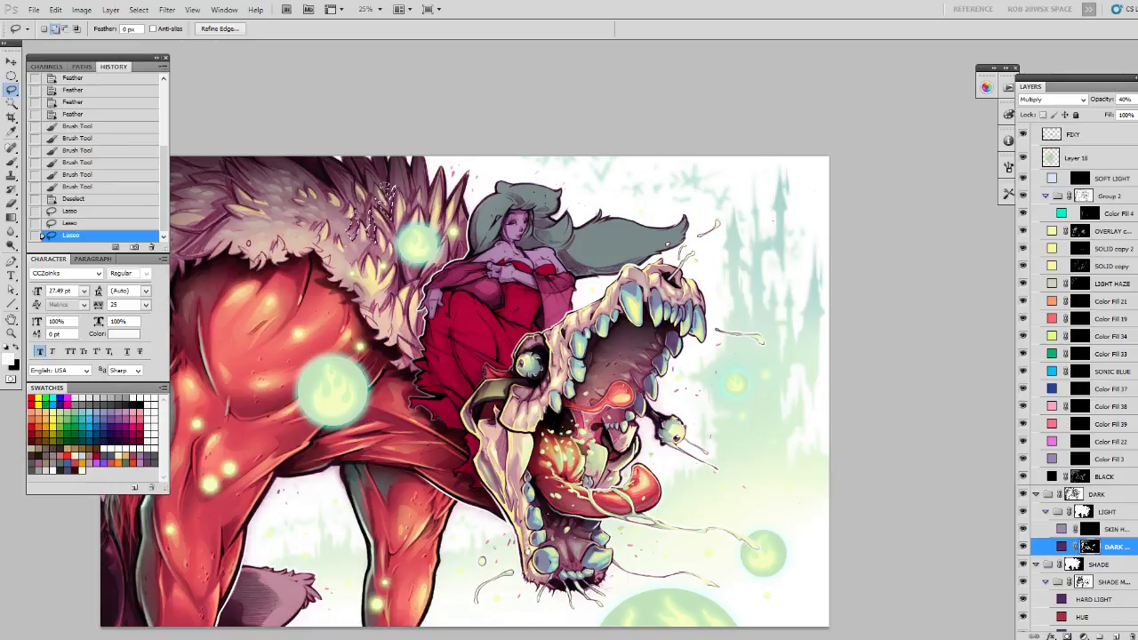
pyautogui.hotkey('shift', 'F6')
pyautogui.hotkey('shift', 'F6')
pyautogui.hotkey('shift', 'F6')
pyautogui.press('b')
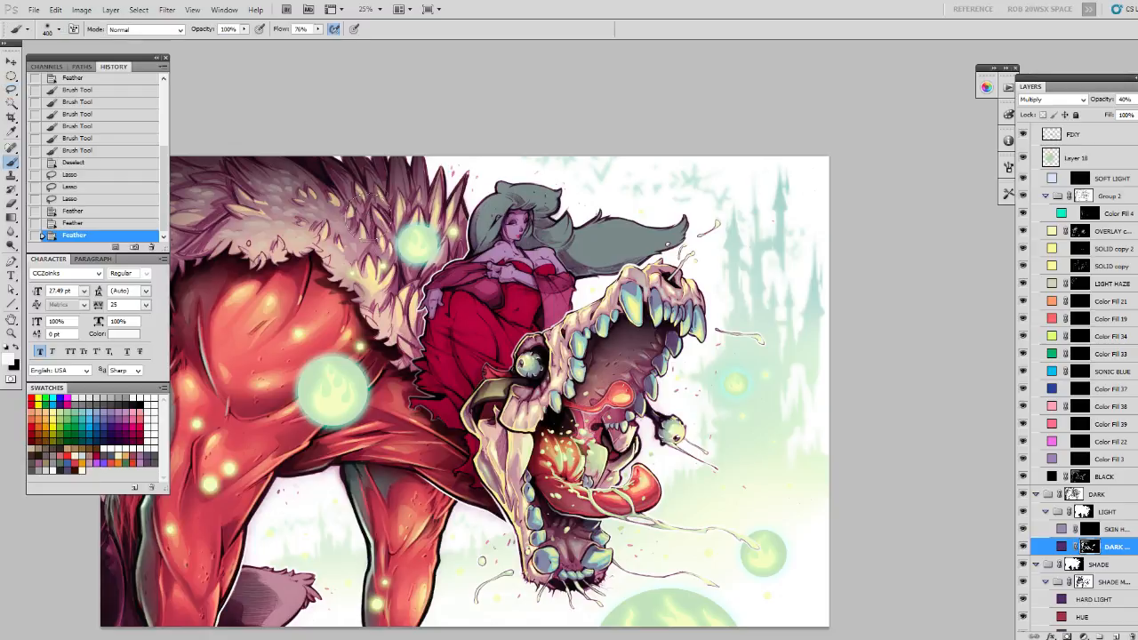
# Brush the feathered back tufts on the mask, swapping foreground and background colours, and clear the selection.
pyautogui.press('x')
pyautogui.moveTo(387, 203)
pyautogui.mouseDown()
pyautogui.moveTo(338, 258)
pyautogui.moveTo(391, 188)
pyautogui.mouseUp()
pyautogui.press('x')
pyautogui.hotkey('ctrl', 'd')
# Lasso a tuft in the left fur above the thigh, feather it twice, and brush white on the DARK MU... mask.
pyautogui.moveTo(510, 278); pyautogui.dragTo(522, 258)
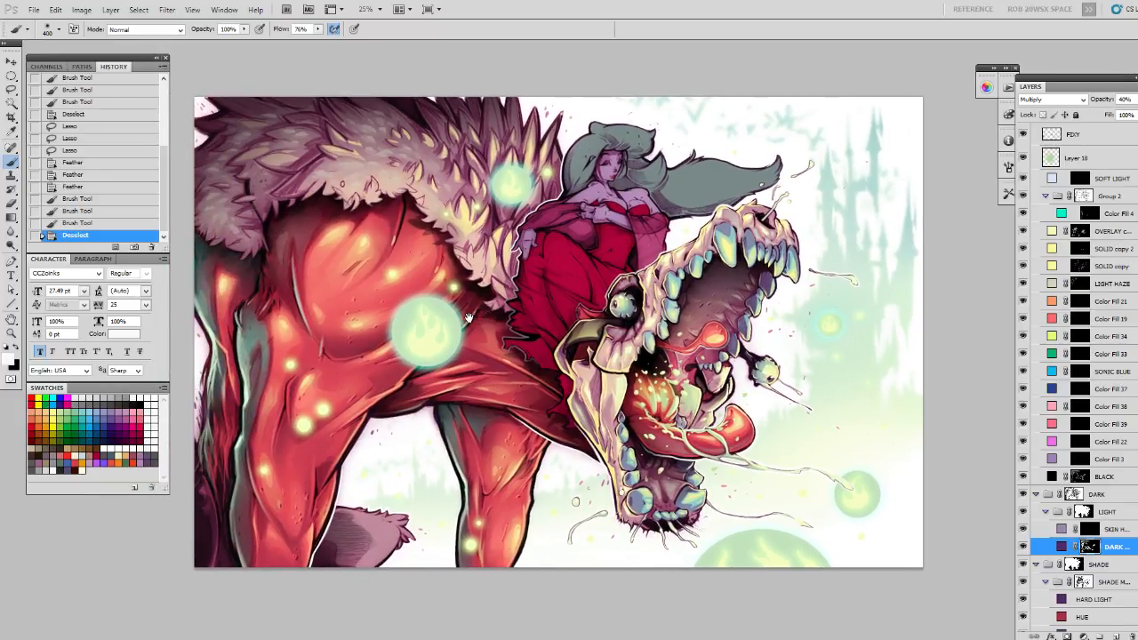
pyautogui.press('l')
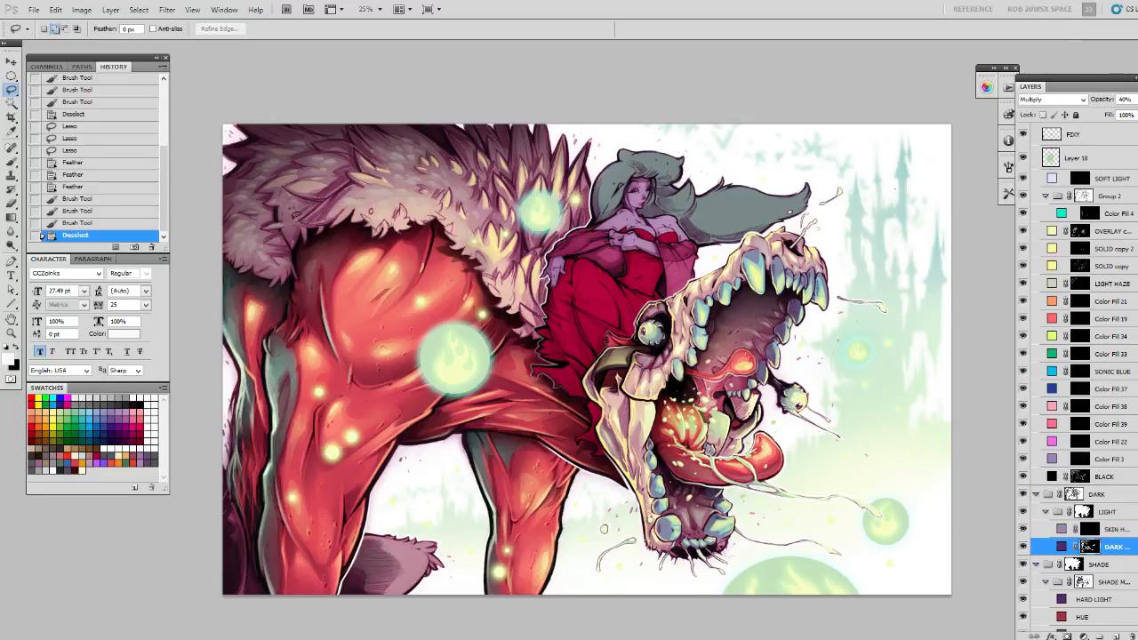
pyautogui.moveTo(274, 203); pyautogui.dragTo(291, 246)
pyautogui.hotkey('shift', 'F6')
pyautogui.hotkey('shift', 'F6')
pyautogui.press('b')
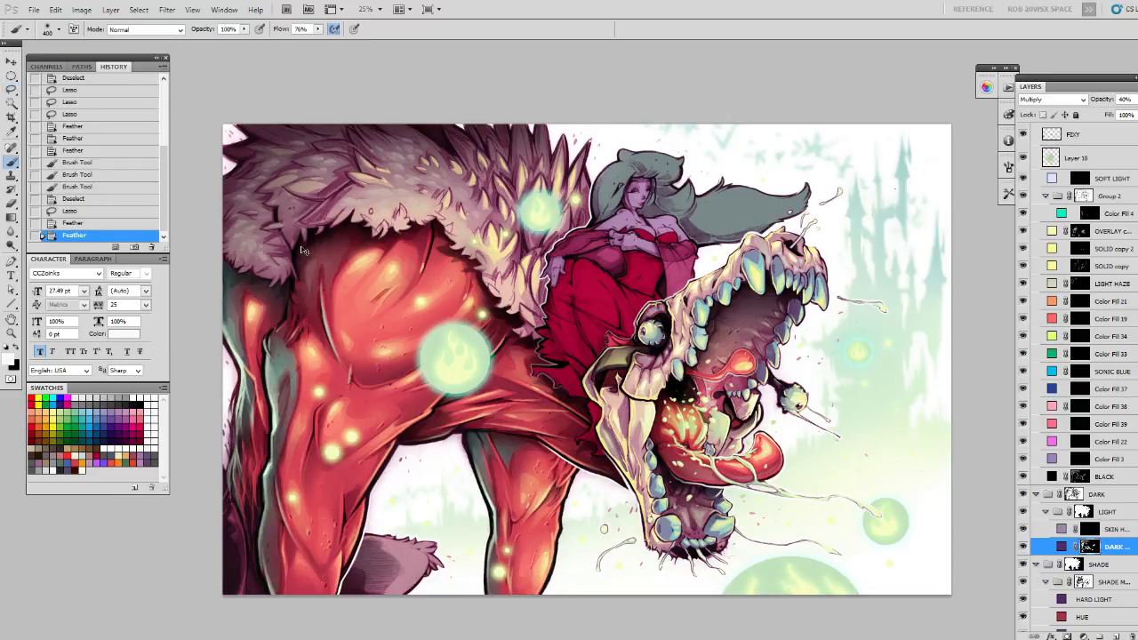
pyautogui.moveTo(286, 253); pyautogui.dragTo(293, 245)
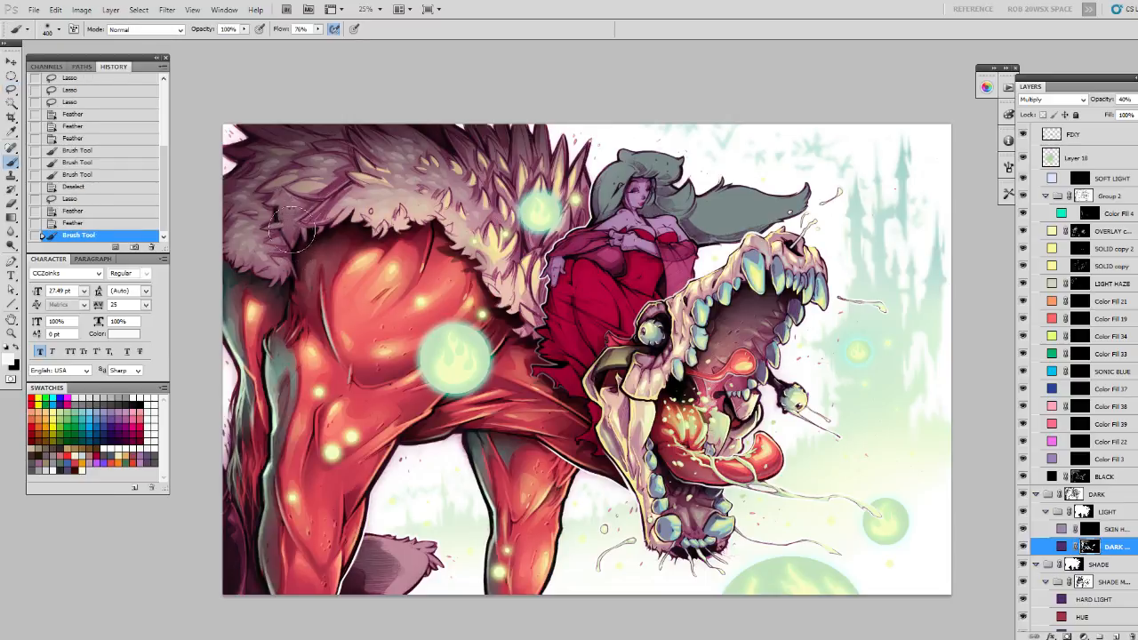
# Brush white on the BLACK layer mask to shade the left fur tuft and the thigh beneath it, and deselect.
pyautogui.hotkey('ctrl', 'd')
pyautogui.click(1066, 477)
pyautogui.moveTo(271, 205); pyautogui.dragTo(277, 233)
pyautogui.hotkey('ctrl', 'z')
pyautogui.moveTo(289, 272)
pyautogui.mouseDown()
pyautogui.moveTo(309, 304)
pyautogui.moveTo(311, 354)
pyautogui.mouseUp()
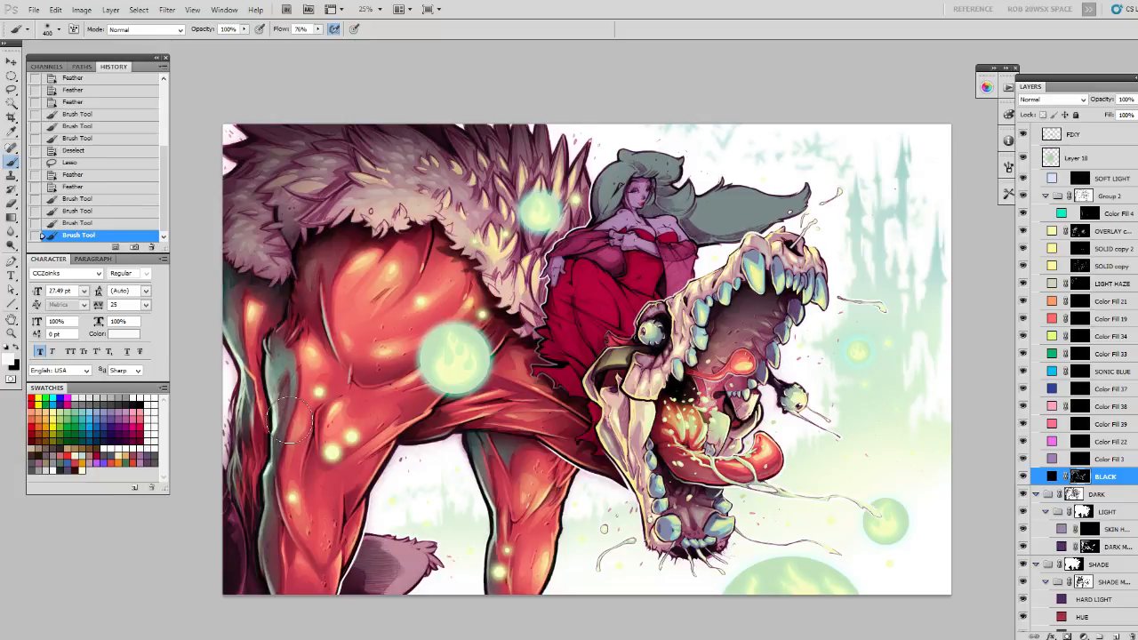
pyautogui.hotkey('ctrl', 'd')
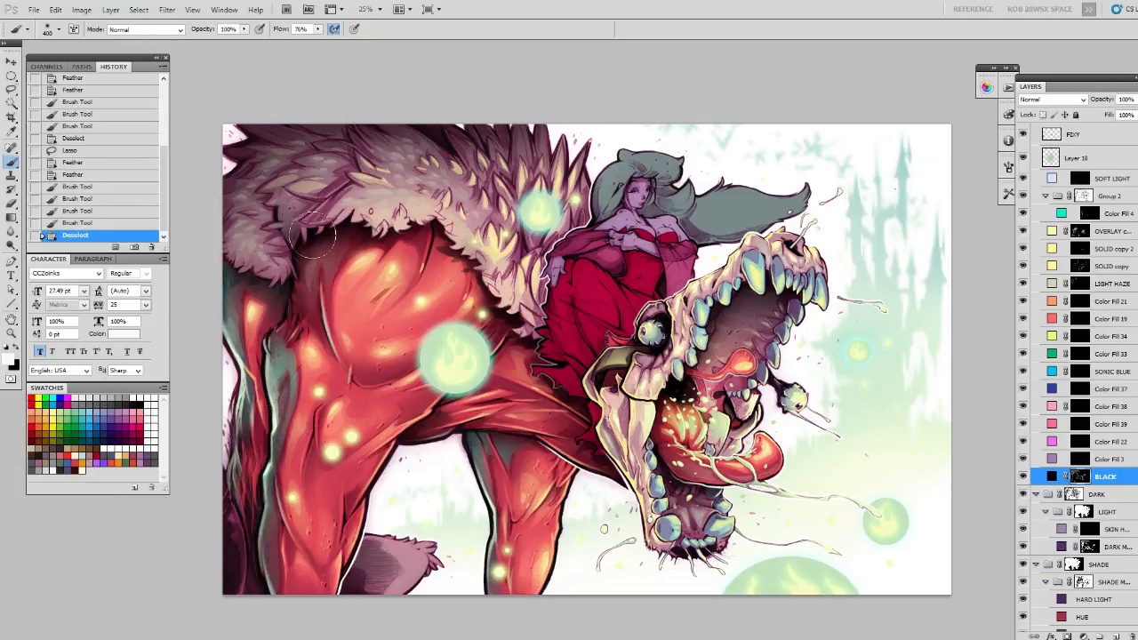
# Lasso the area under the left fur beside the upper thigh, brush shadow into it on the BLACK mask, and deselect.
pyautogui.press('l')
pyautogui.moveTo(283, 233)
pyautogui.mouseDown()
pyautogui.moveTo(286, 220)
pyautogui.moveTo(308, 222)
pyautogui.moveTo(308, 316)
pyautogui.mouseUp()
pyautogui.press('b')
pyautogui.moveTo(307, 260)
pyautogui.mouseDown()
pyautogui.moveTo(322, 331)
pyautogui.moveTo(307, 242)
pyautogui.mouseUp()
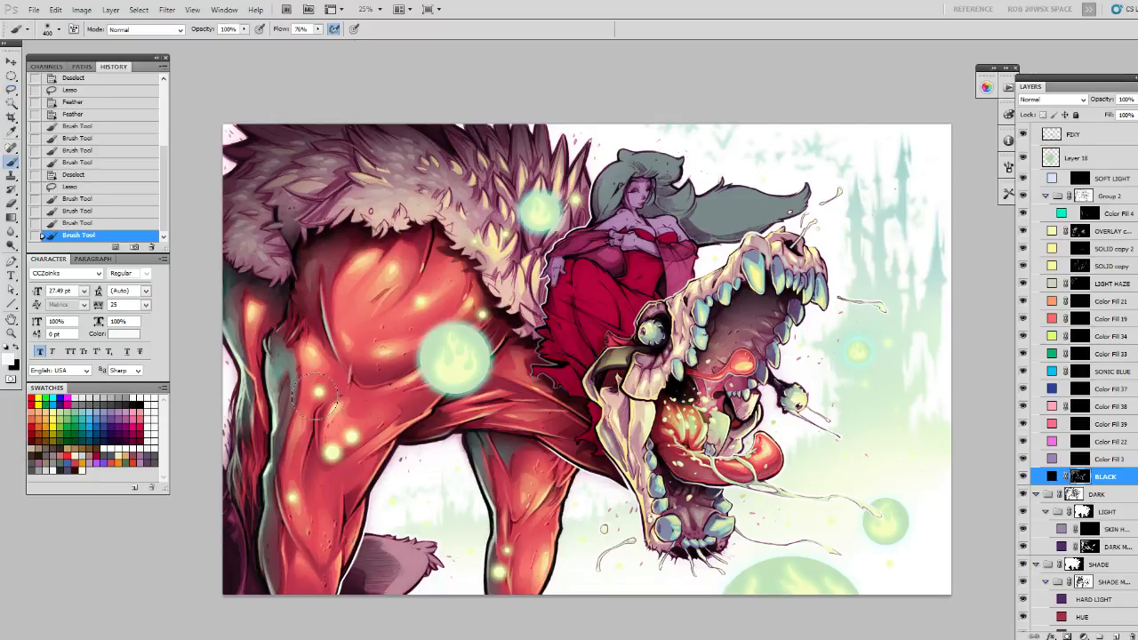
pyautogui.hotkey('ctrl', 'd')
# Switch to a small hard round brush with black as foreground and touch up the back fur's edge near the rider.
pyautogui.press('l')
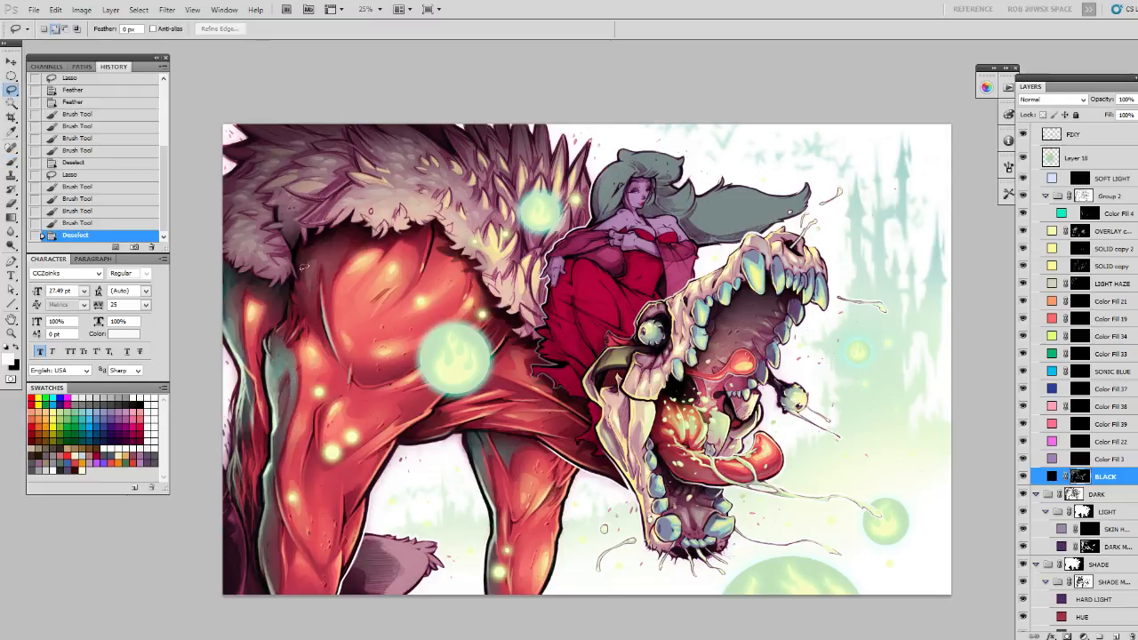
pyautogui.moveTo(585, 349); pyautogui.dragTo(546, 330)
pyautogui.press('b')
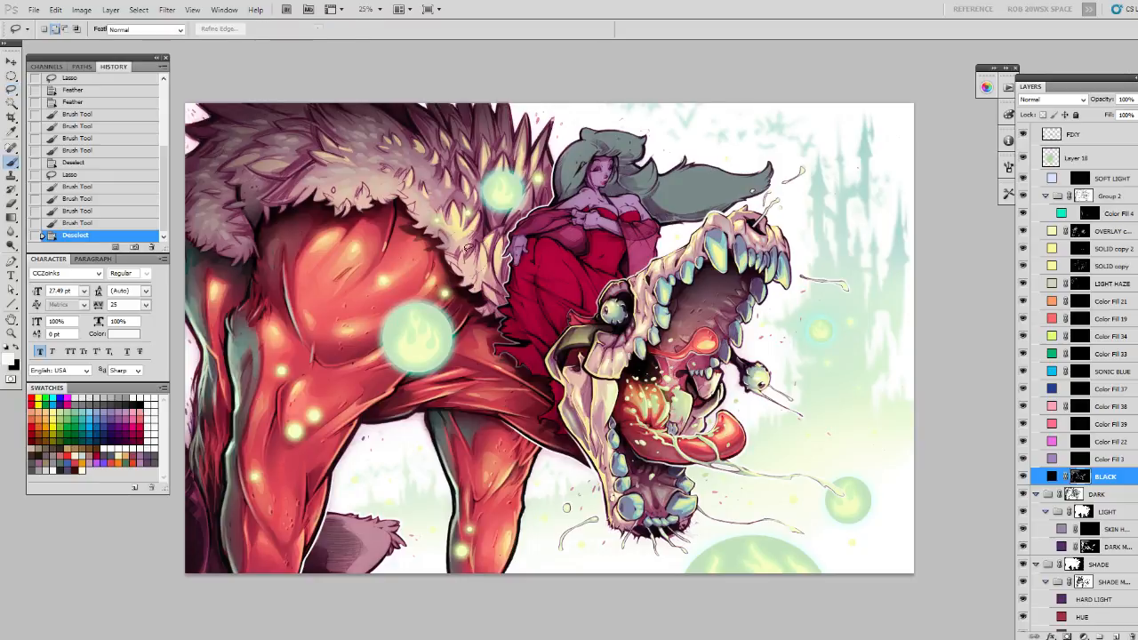
pyautogui.rightClick(450, 240)
pyautogui.click(506, 407)
pyautogui.press('Return')
pyautogui.press('x')
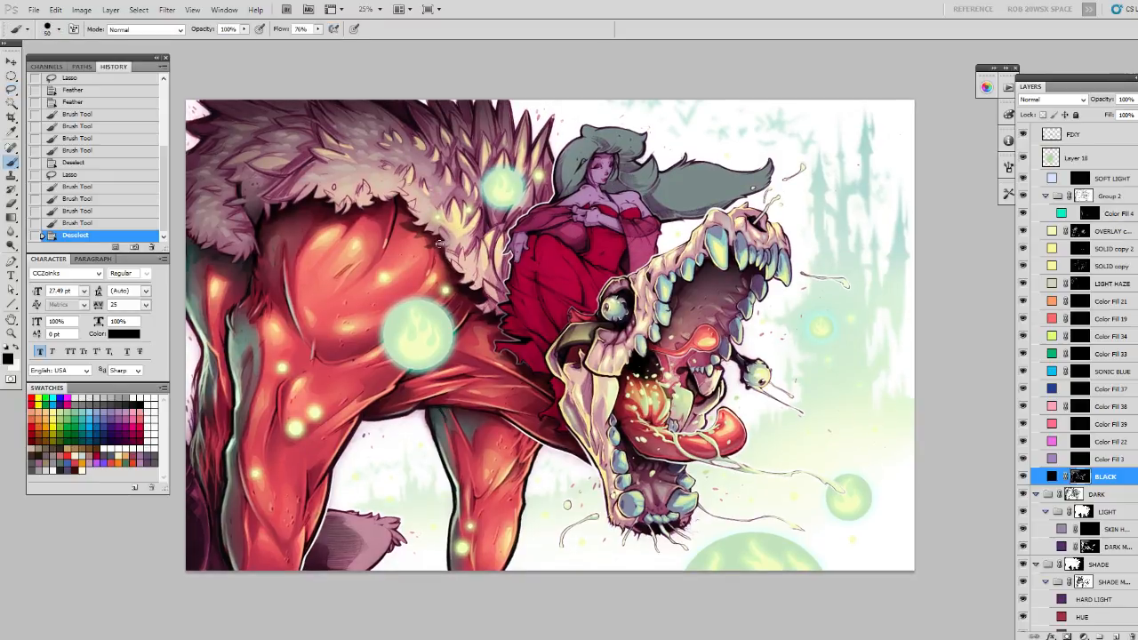
pyautogui.moveTo(468, 236); pyautogui.dragTo(473, 240)
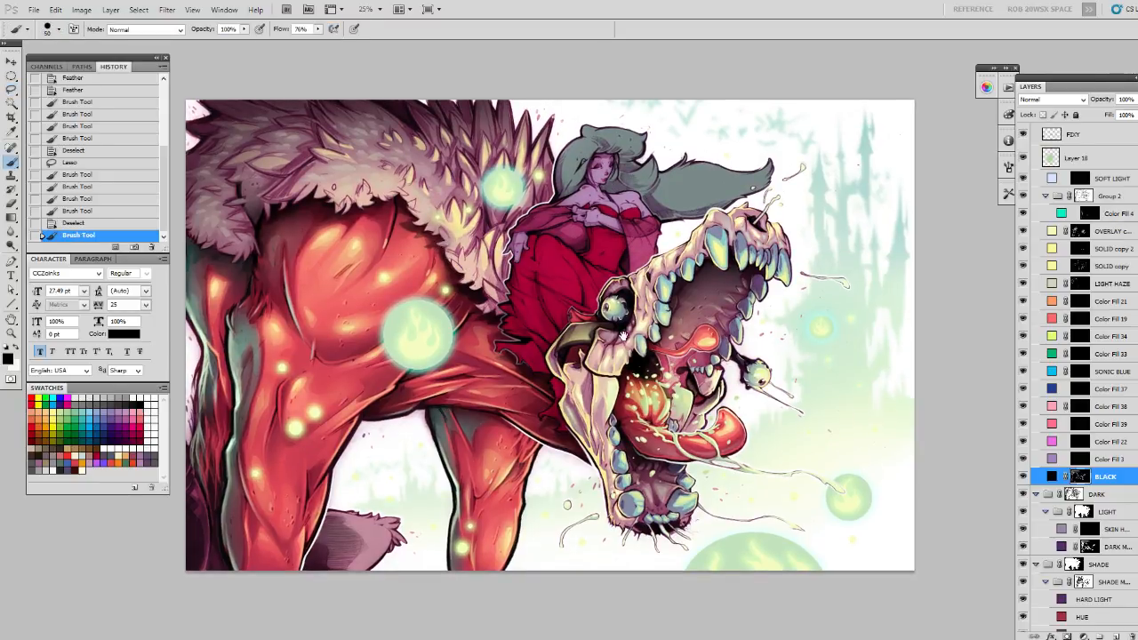
# Lasso around the outline of the creature's left shoulder fur, down to its lower tips.
pyautogui.moveTo(625, 332); pyautogui.dragTo(540, 345)
pyautogui.press('z')
pyautogui.click(518, 345)
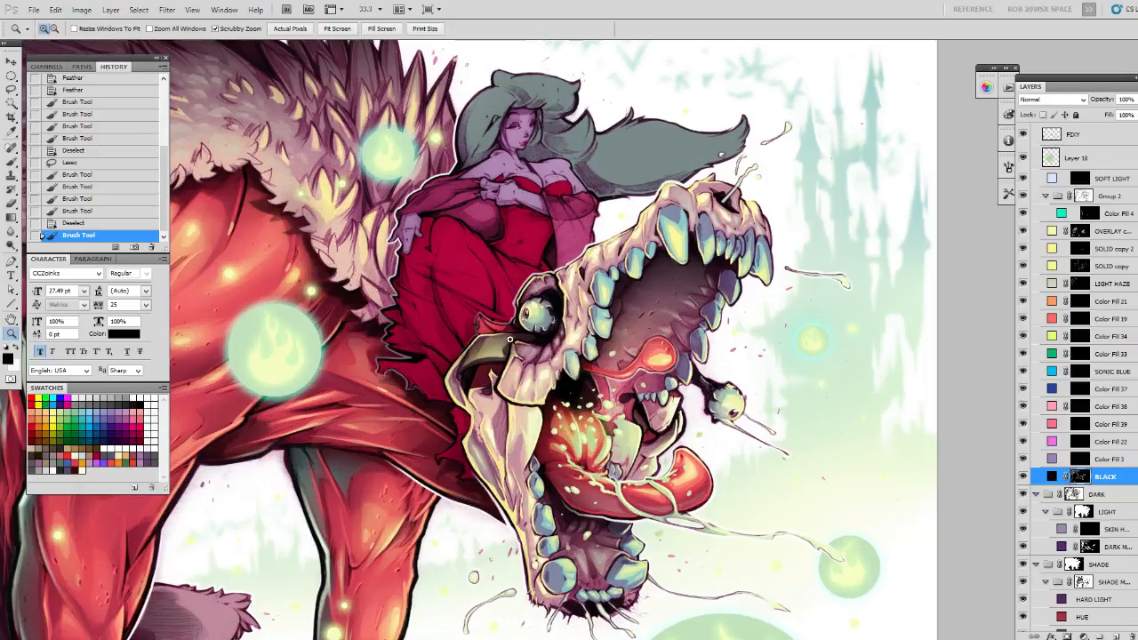
pyautogui.keyDown('alt'); pyautogui.click(511, 335); pyautogui.keyUp('alt')
pyautogui.keyDown('alt'); pyautogui.click(512, 346); pyautogui.keyUp('alt')
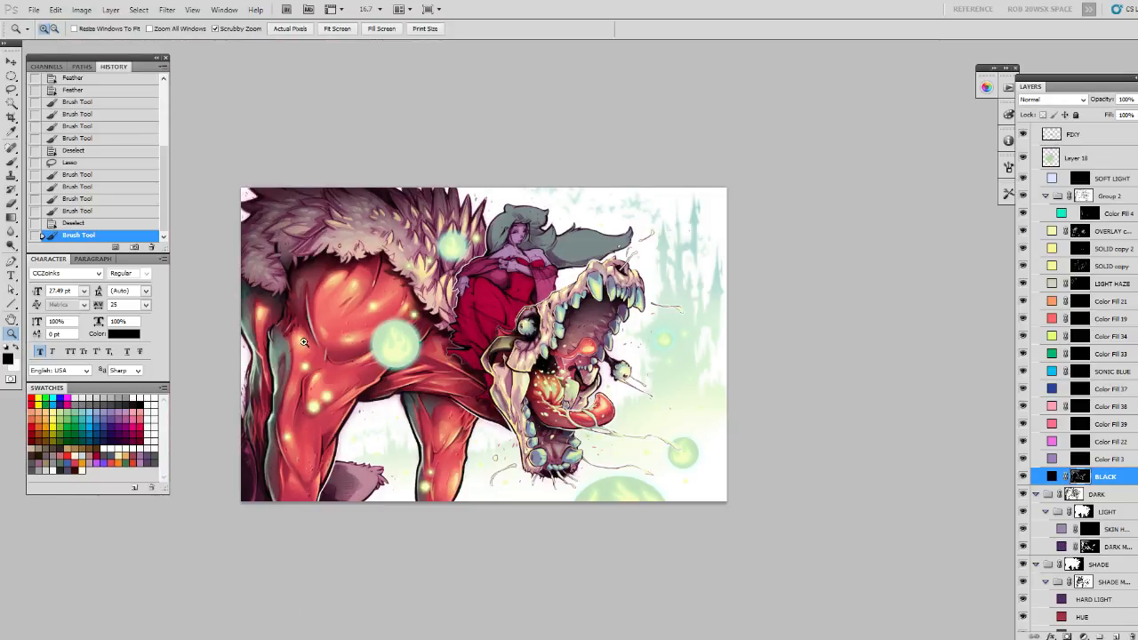
pyautogui.click(296, 268)
pyautogui.moveTo(324, 283); pyautogui.dragTo(395, 303)
pyautogui.press('b')
pyautogui.press('l')
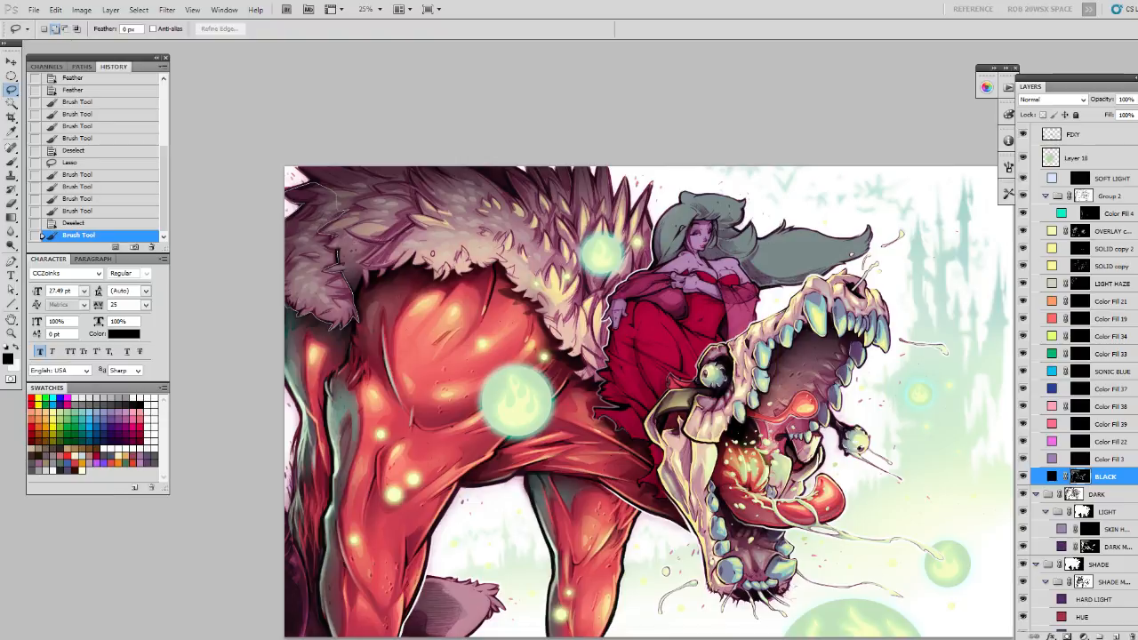
pyautogui.moveTo(351, 315); pyautogui.dragTo(356, 319)
pyautogui.press('b')
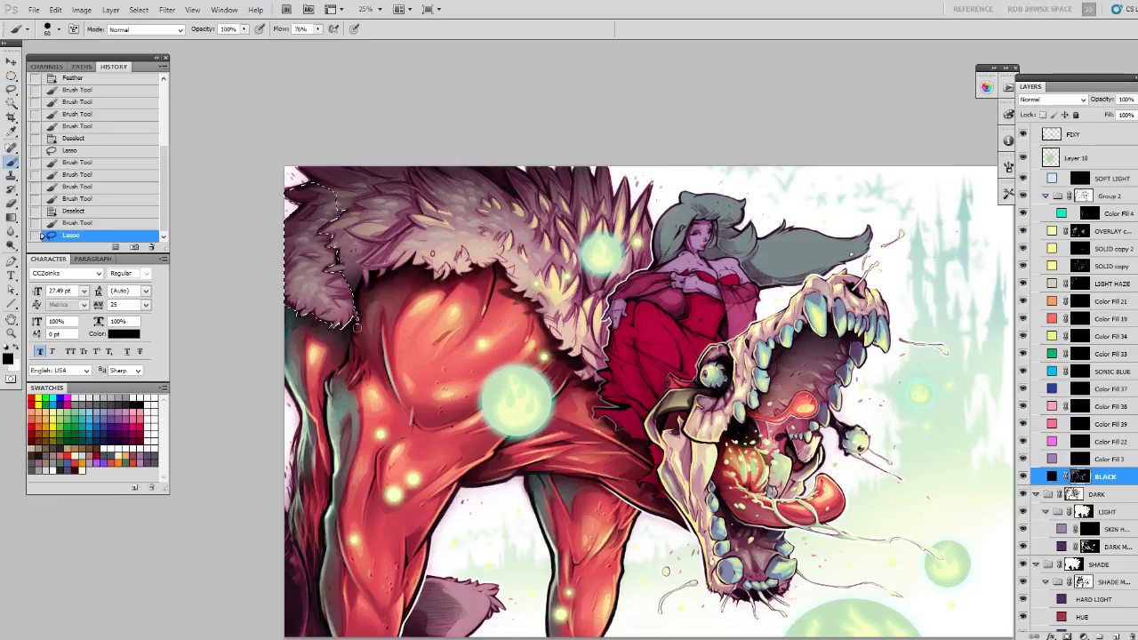
# Hide the selection edges, set white as foreground, and brush shadow at the lasso's lower fur tips with a soft round brush.
pyautogui.press('x')
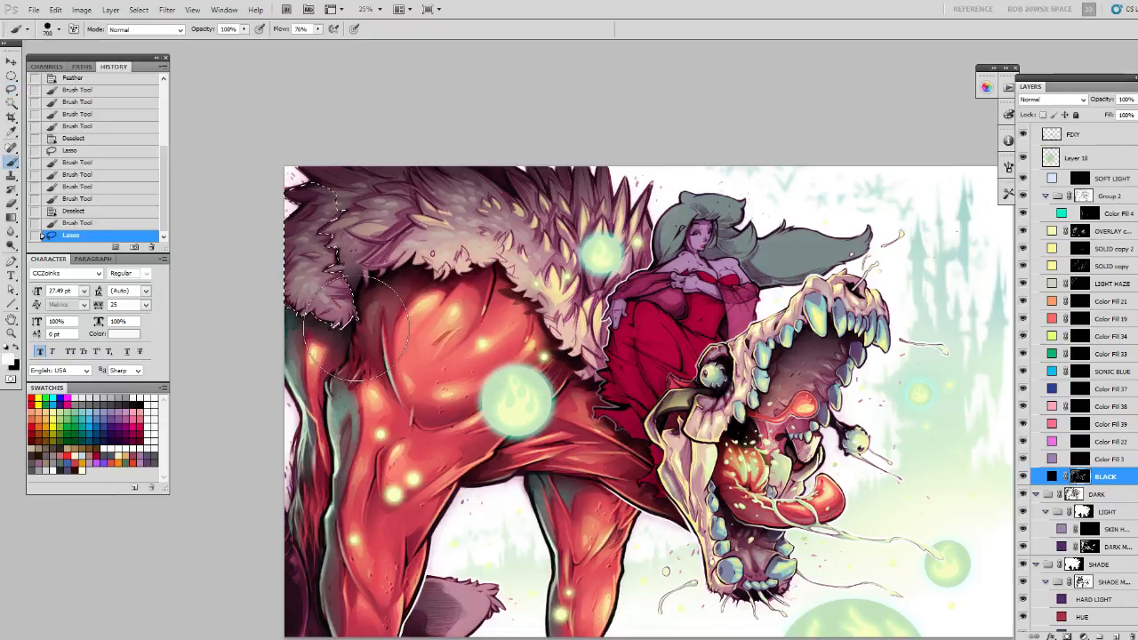
pyautogui.hotkey('ctrl', 'h')
pyautogui.moveTo(384, 300); pyautogui.dragTo(331, 318)
pyautogui.hotkey('ctrl', 'z')
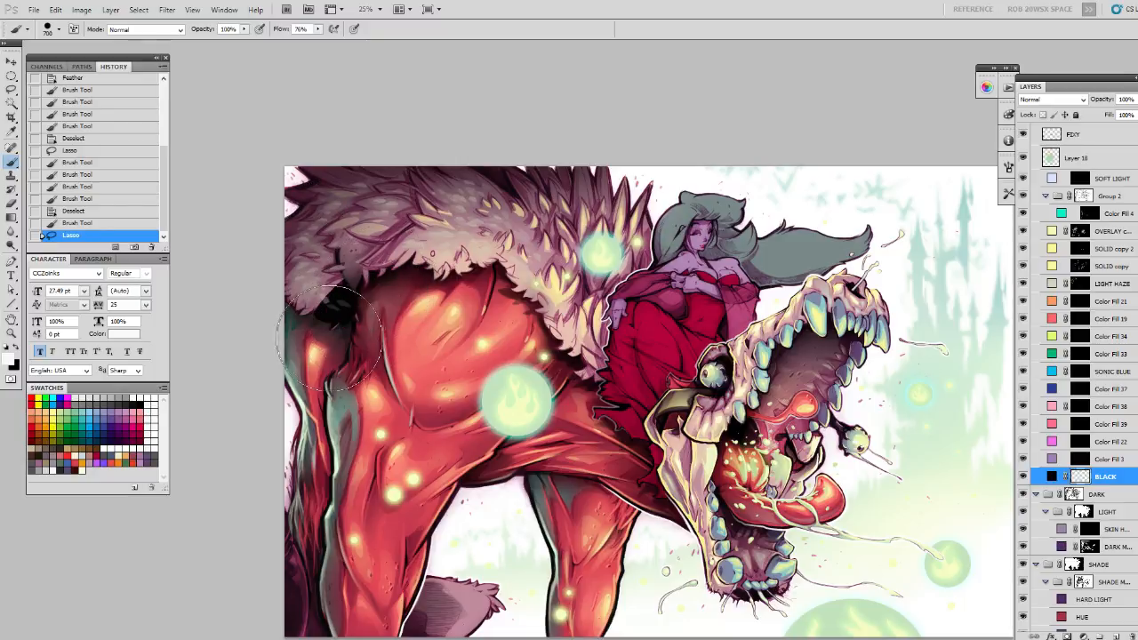
pyautogui.rightClick(342, 302)
pyautogui.doubleClick(376, 477)
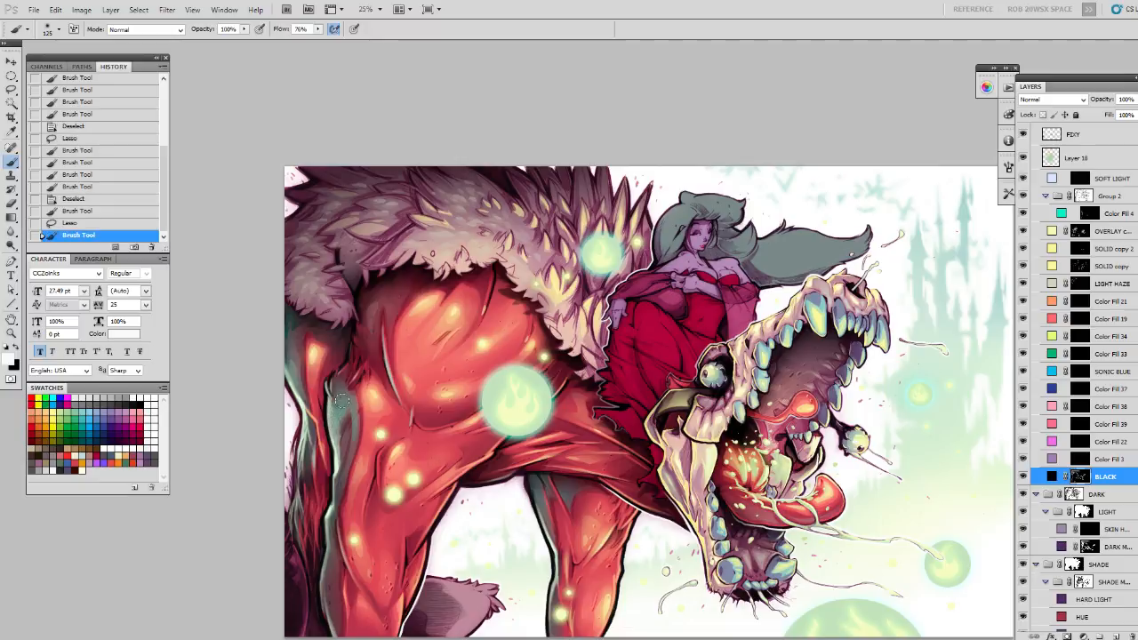
pyautogui.moveTo(342, 351)
pyautogui.mouseDown()
pyautogui.moveTo(313, 336)
pyautogui.moveTo(345, 344)
pyautogui.mouseUp()
# Resize the soft brush to 500 px, deepen the shadow along the left shoulder fur, and deselect.
pyautogui.moveTo(367, 283)
pyautogui.mouseDown()
pyautogui.moveTo(281, 332)
pyautogui.moveTo(281, 307)
pyautogui.moveTo(317, 324)
pyautogui.moveTo(335, 279)
pyautogui.moveTo(364, 319)
pyautogui.moveTo(350, 264)
pyautogui.moveTo(361, 275)
pyautogui.moveTo(367, 266)
pyautogui.moveTo(370, 304)
pyautogui.mouseUp()
pyautogui.press('[')
pyautogui.press('[')
pyautogui.press('[')
pyautogui.moveTo(361, 260)
pyautogui.mouseDown()
pyautogui.moveTo(392, 368)
pyautogui.moveTo(362, 284)
pyautogui.mouseUp()
pyautogui.moveTo(585, 534); pyautogui.dragTo(510, 490)
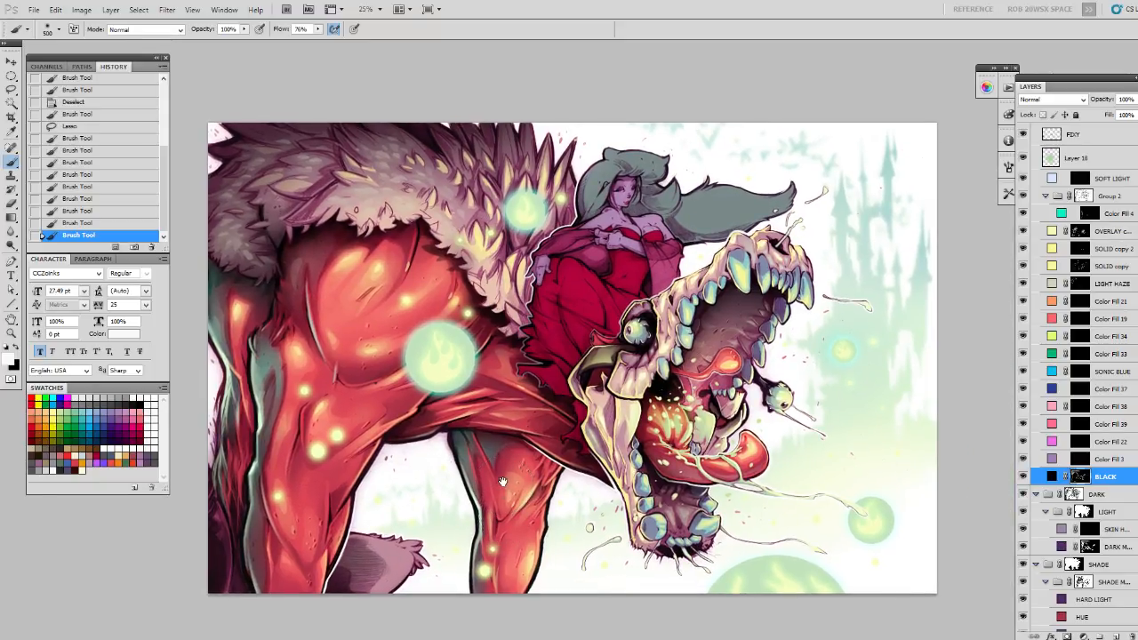
pyautogui.moveTo(496, 433); pyautogui.dragTo(547, 454)
pyautogui.hotkey('ctrl', 'd')
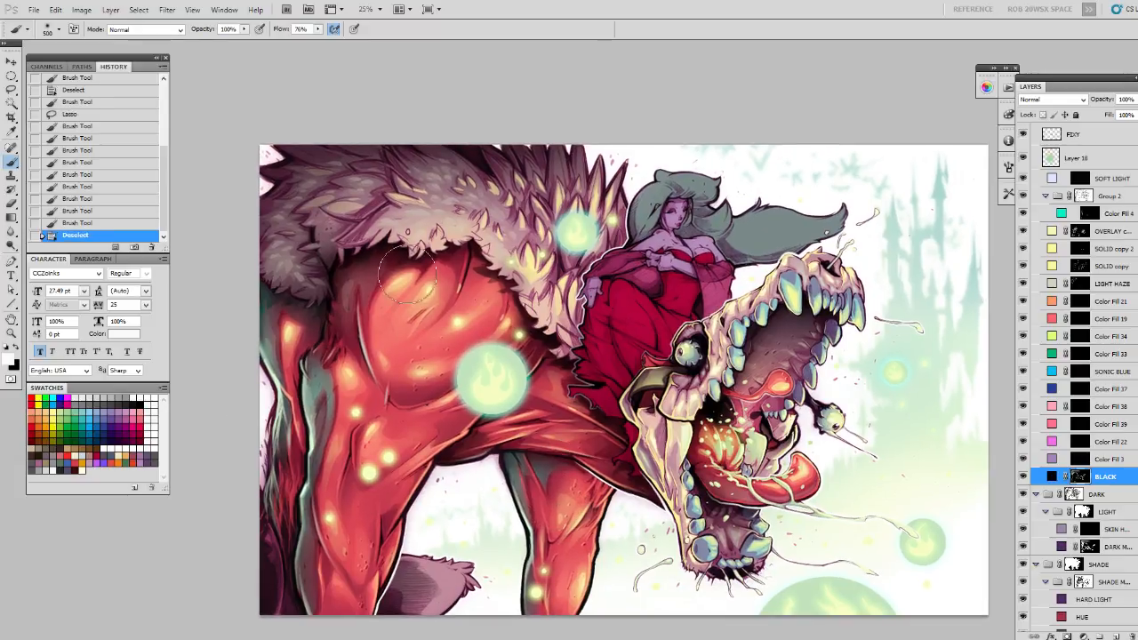
# Lasso several small tufts across the upper left fur and feather the selection three times.
pyautogui.press('l')
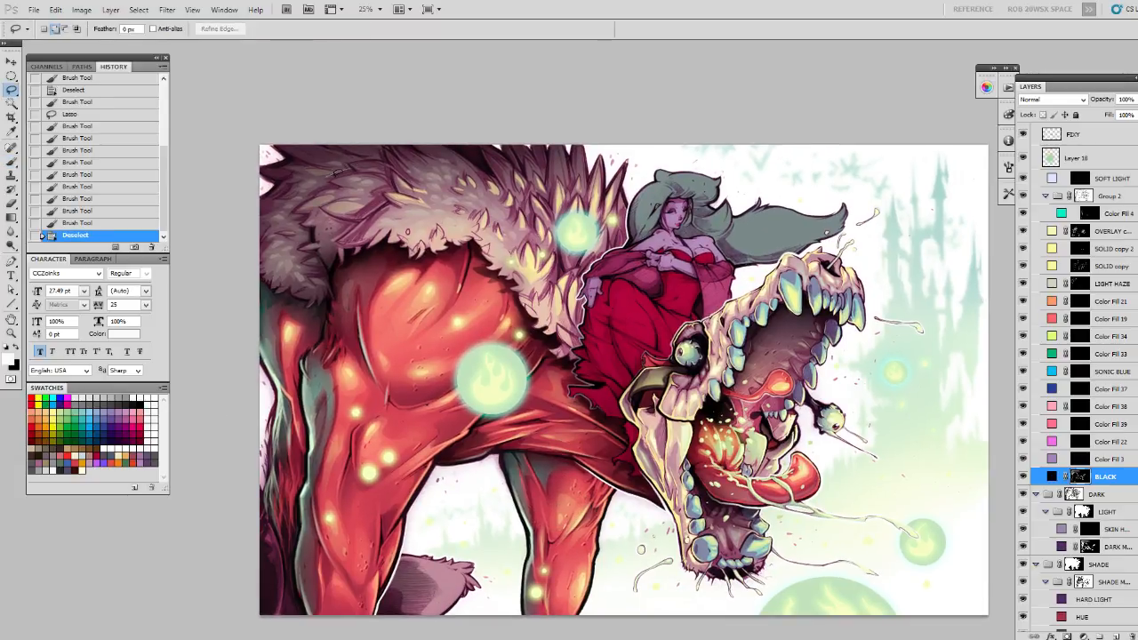
pyautogui.moveTo(346, 170)
pyautogui.mouseDown()
pyautogui.moveTo(307, 193)
pyautogui.moveTo(295, 219)
pyautogui.moveTo(311, 216)
pyautogui.moveTo(307, 231)
pyautogui.mouseUp()
pyautogui.hotkey('shift', 'F6')
pyautogui.hotkey('shift', 'F6')
pyautogui.hotkey('shift', 'F6')
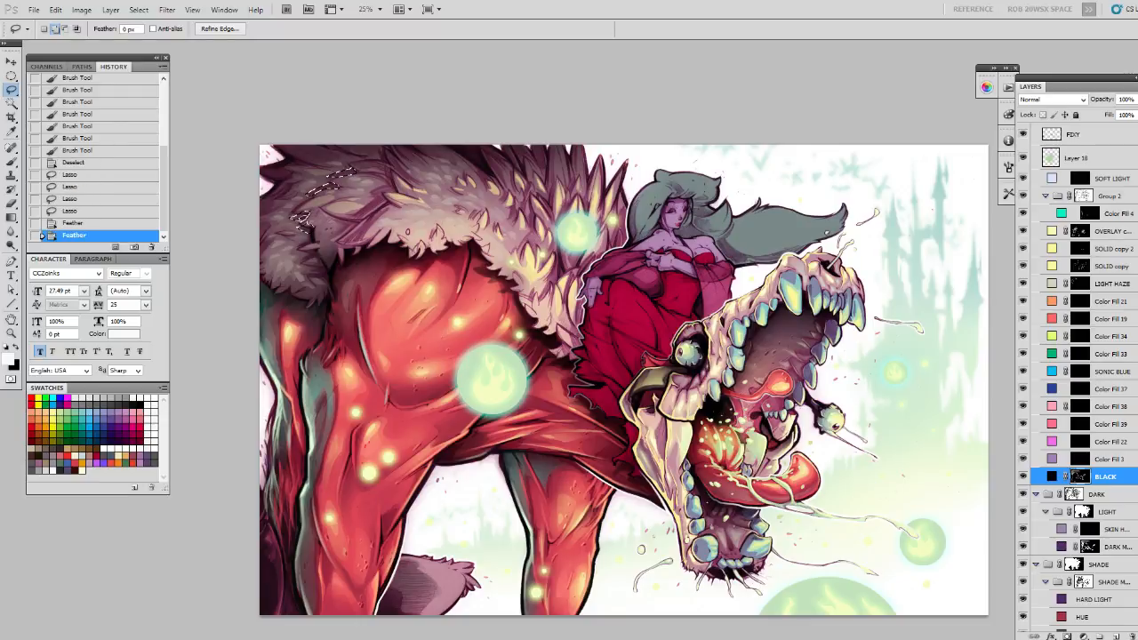
# Hide the selection edges and brush white on the BLACK mask over the feathered left fur tufts.
pyautogui.press('b')
pyautogui.hotkey('ctrl', 'h')
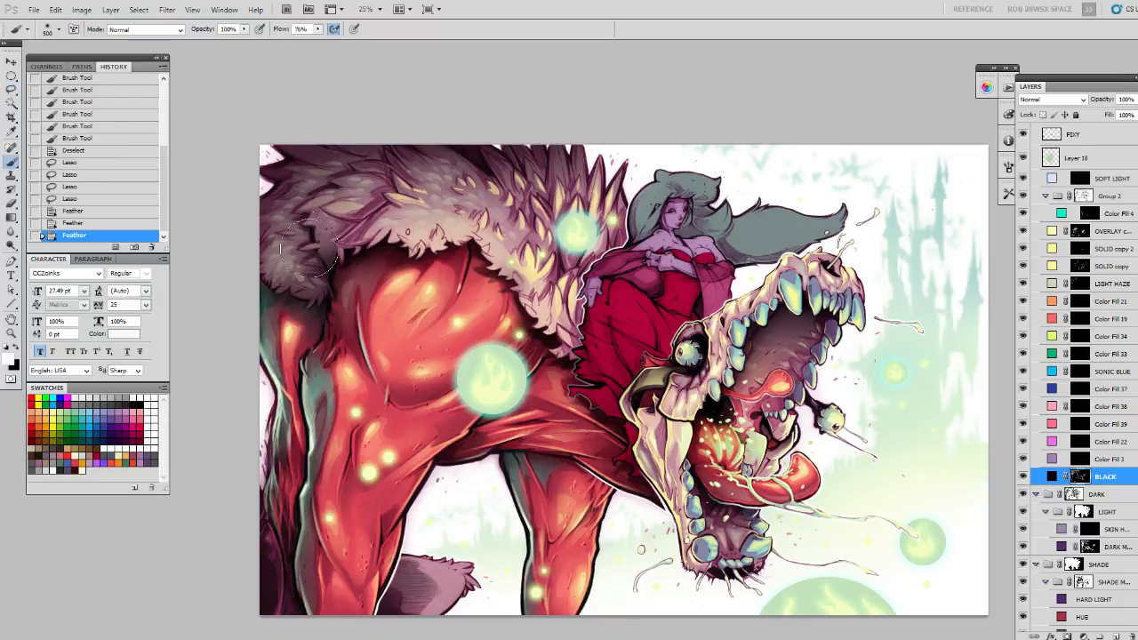
pyautogui.moveTo(309, 229)
pyautogui.mouseDown()
pyautogui.moveTo(346, 222)
pyautogui.moveTo(377, 195)
pyautogui.moveTo(353, 222)
pyautogui.mouseUp()
# Switch to a small hard round brush, sample a dark grey, touch up the left fur tufts on the mask, and deselect.
pyautogui.rightClick(337, 213)
pyautogui.moveTo(333, 271)
pyautogui.mouseDown()
pyautogui.moveTo(338, 230)
pyautogui.moveTo(371, 284)
pyautogui.moveTo(388, 395)
pyautogui.moveTo(313, 210)
pyautogui.mouseUp()
pyautogui.click(383, 372)
pyautogui.press('x')
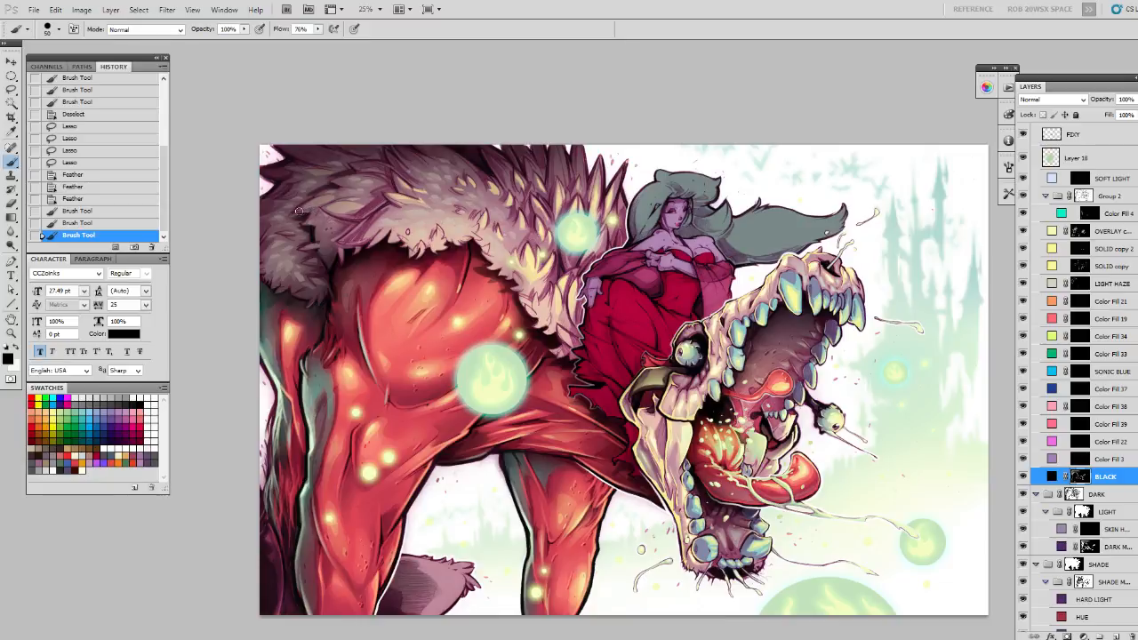
pyautogui.keyDown('alt'); pyautogui.click(304, 213); pyautogui.keyUp('alt')
pyautogui.moveTo(322, 236)
pyautogui.mouseDown()
pyautogui.moveTo(341, 190)
pyautogui.moveTo(329, 192)
pyautogui.moveTo(342, 189)
pyautogui.moveTo(333, 181)
pyautogui.moveTo(357, 175)
pyautogui.moveTo(376, 155)
pyautogui.mouseUp()
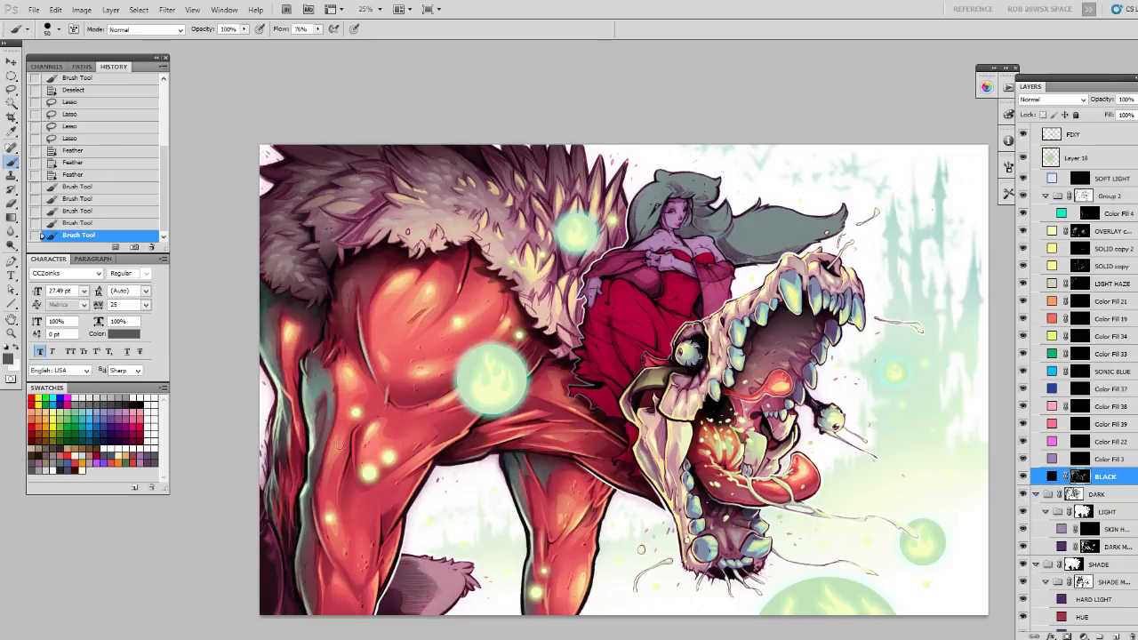
pyautogui.moveTo(613, 431); pyautogui.dragTo(557, 397)
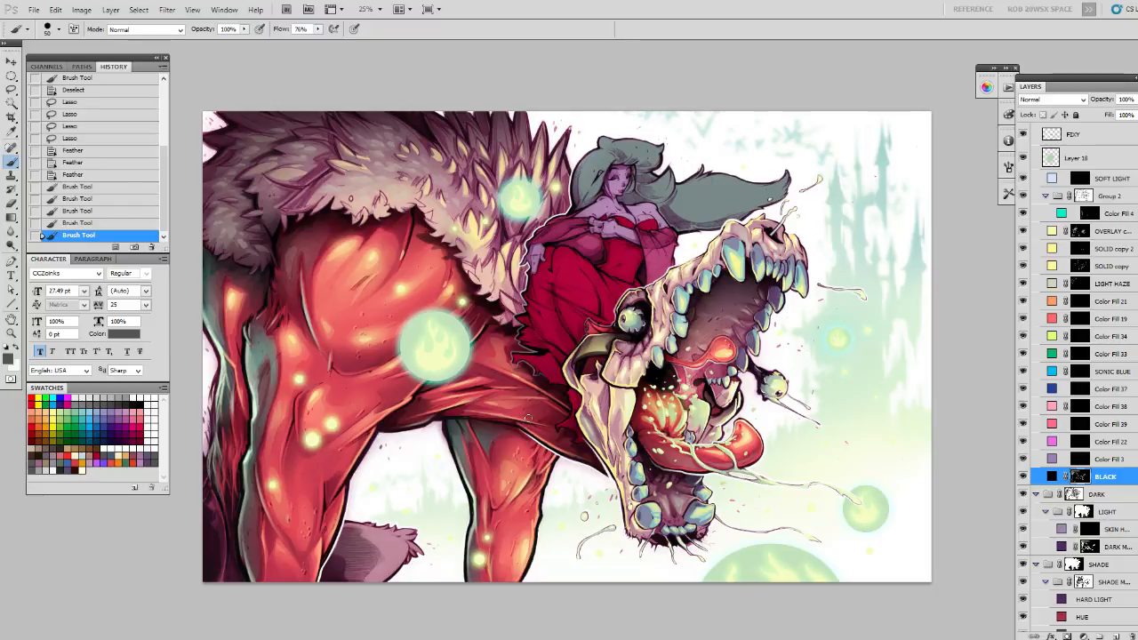
pyautogui.moveTo(522, 403); pyautogui.dragTo(533, 429)
pyautogui.hotkey('ctrl', 'd')
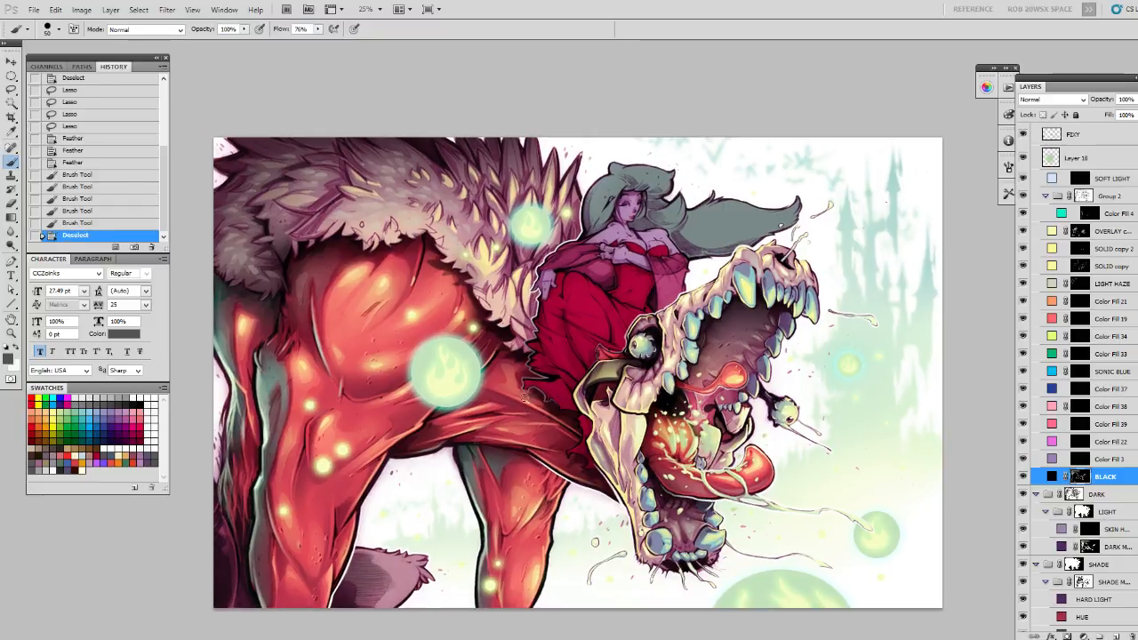
# Lasso jagged tufts in the flank fur above the thigh and feather the selection four times.
pyautogui.press('l')
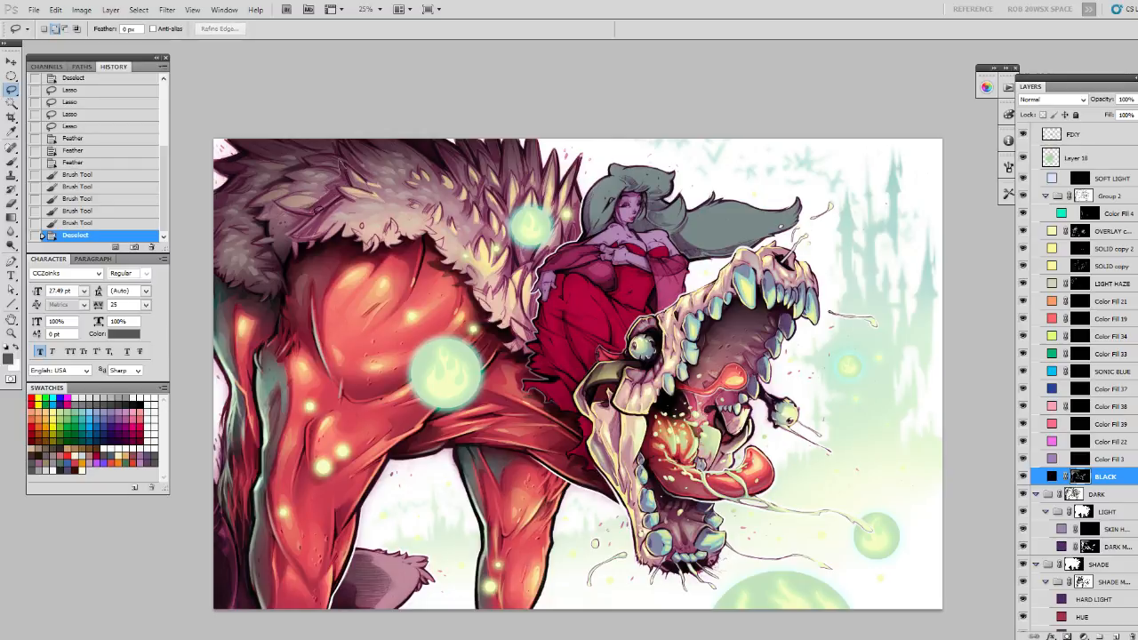
pyautogui.moveTo(354, 179)
pyautogui.mouseDown()
pyautogui.moveTo(306, 211)
pyautogui.moveTo(343, 160)
pyautogui.mouseUp()
pyautogui.hotkey('shift', 'F6')
pyautogui.press('Return')
pyautogui.hotkey('shift', 'F6')
pyautogui.hotkey('shift', 'F6')
pyautogui.hotkey('shift', 'F6')
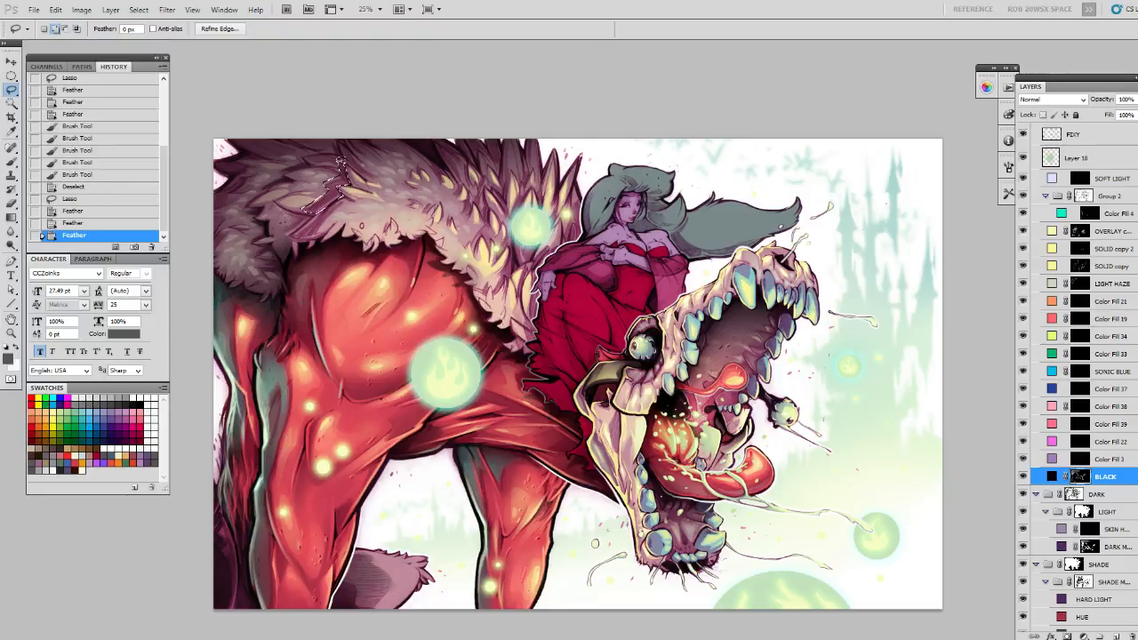
# Pick a soft round brush, enlarge it to 400 px, and brush grey on the BLACK mask over the feathered flank tufts.
pyautogui.rightClick(343, 171)
pyautogui.click(370, 362)
pyautogui.click(336, 321)
pyautogui.press(']')
pyautogui.press(']')
pyautogui.press(']')
pyautogui.press(']')
pyautogui.press(']')
pyautogui.press(']')
pyautogui.press(']')
pyautogui.moveTo(337, 203); pyautogui.dragTo(334, 201)
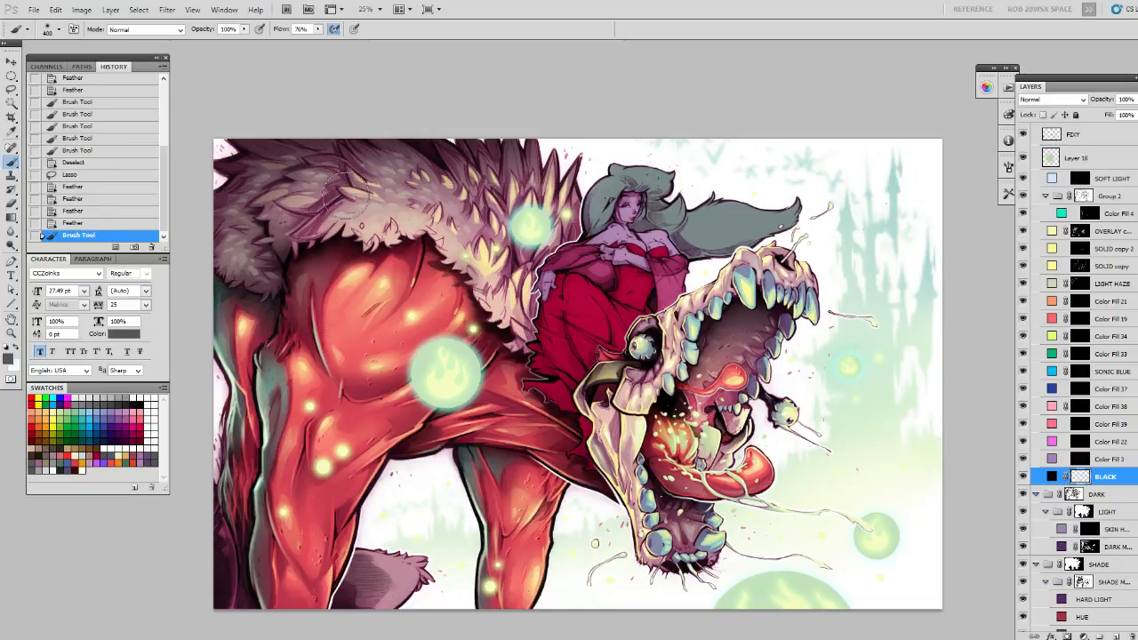
# Swap the foreground to white and brush shadow through the flank tufts and the left fur beside them.
pyautogui.press('x')
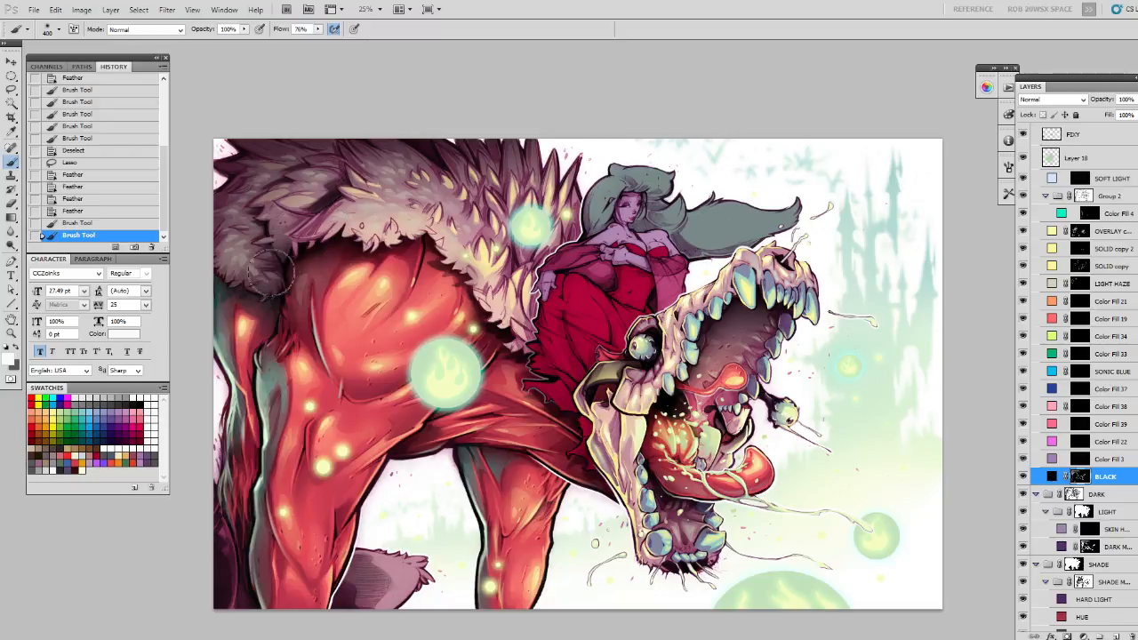
pyautogui.moveTo(279, 297)
pyautogui.mouseDown()
pyautogui.moveTo(333, 218)
pyautogui.moveTo(299, 269)
pyautogui.mouseUp()
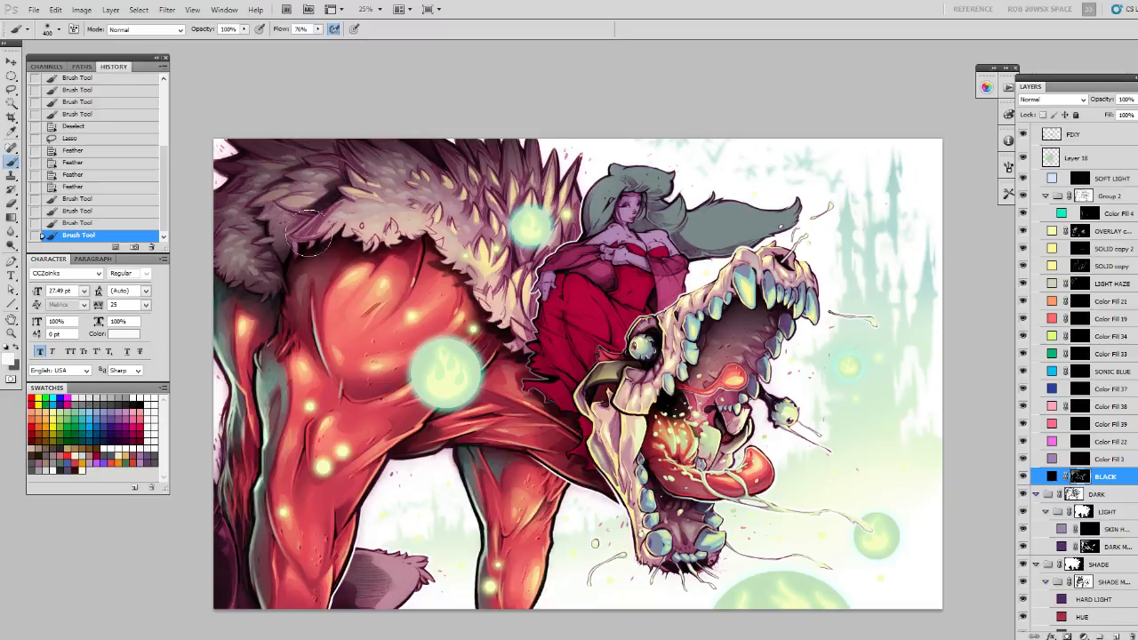
pyautogui.moveTo(370, 167)
pyautogui.mouseDown()
pyautogui.moveTo(320, 256)
pyautogui.moveTo(288, 263)
pyautogui.mouseUp()
# Swap the foreground back to grey, soften the shadows across the flank and shoulder tufts, and deselect.
pyautogui.press('x')
pyautogui.moveTo(315, 214); pyautogui.dragTo(283, 247)
pyautogui.moveTo(318, 174); pyautogui.dragTo(259, 275)
pyautogui.moveTo(347, 199)
pyautogui.mouseDown()
pyautogui.moveTo(282, 260)
pyautogui.moveTo(362, 247)
pyautogui.mouseUp()
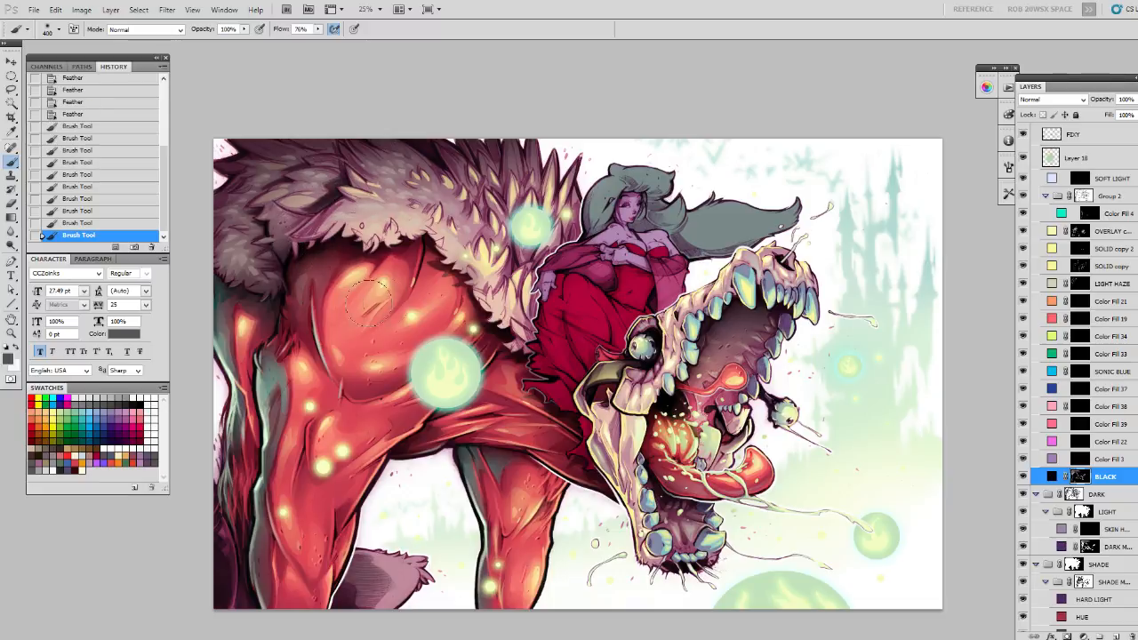
pyautogui.moveTo(495, 292); pyautogui.dragTo(499, 286)
pyautogui.moveTo(335, 210); pyautogui.dragTo(380, 172)
pyautogui.moveTo(548, 421); pyautogui.dragTo(518, 427)
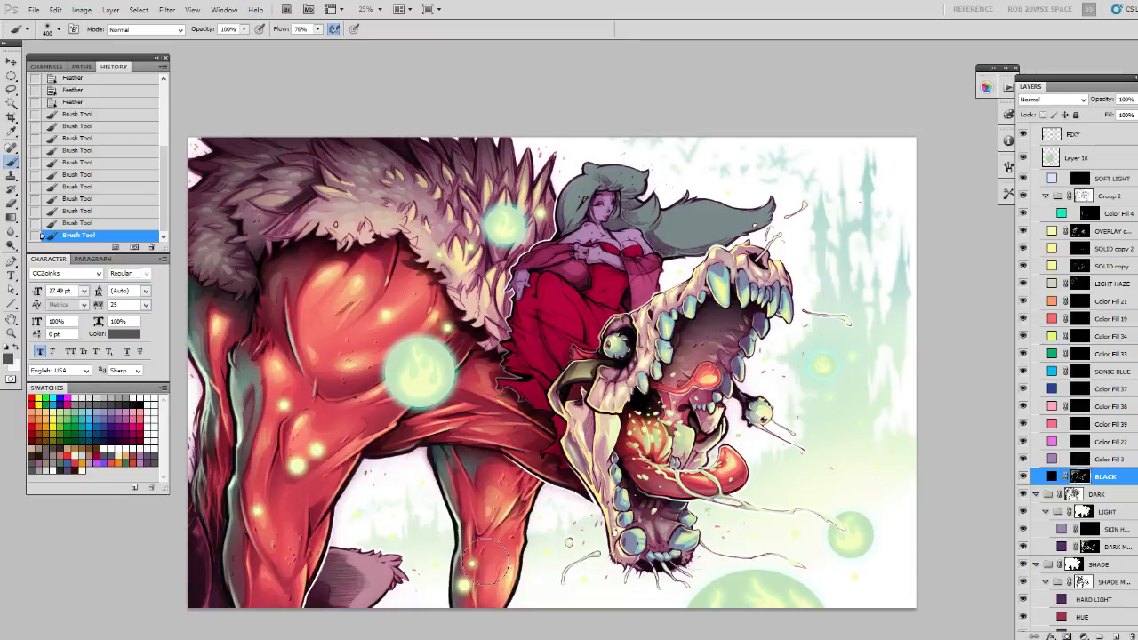
pyautogui.hotkey('ctrl', 'd')
# Lasso the fur along the upper edge of the creature's back, brush white around it on the BLACK mask, and deselect.
pyautogui.press('l')
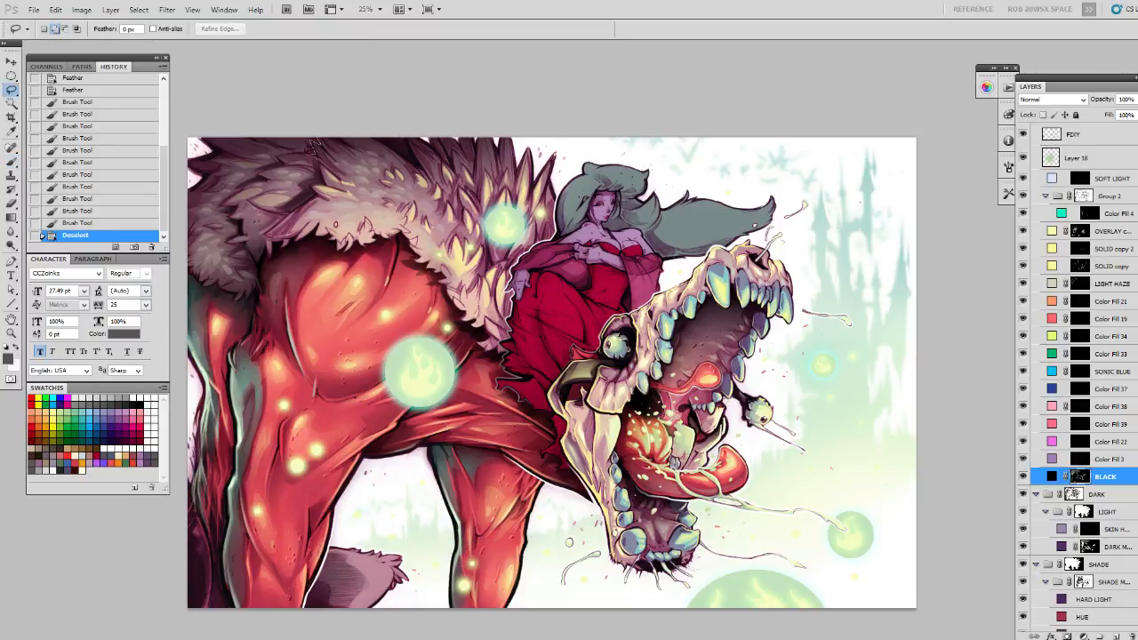
pyautogui.moveTo(227, 115)
pyautogui.mouseDown()
pyautogui.moveTo(314, 123)
pyautogui.moveTo(313, 142)
pyautogui.mouseUp()
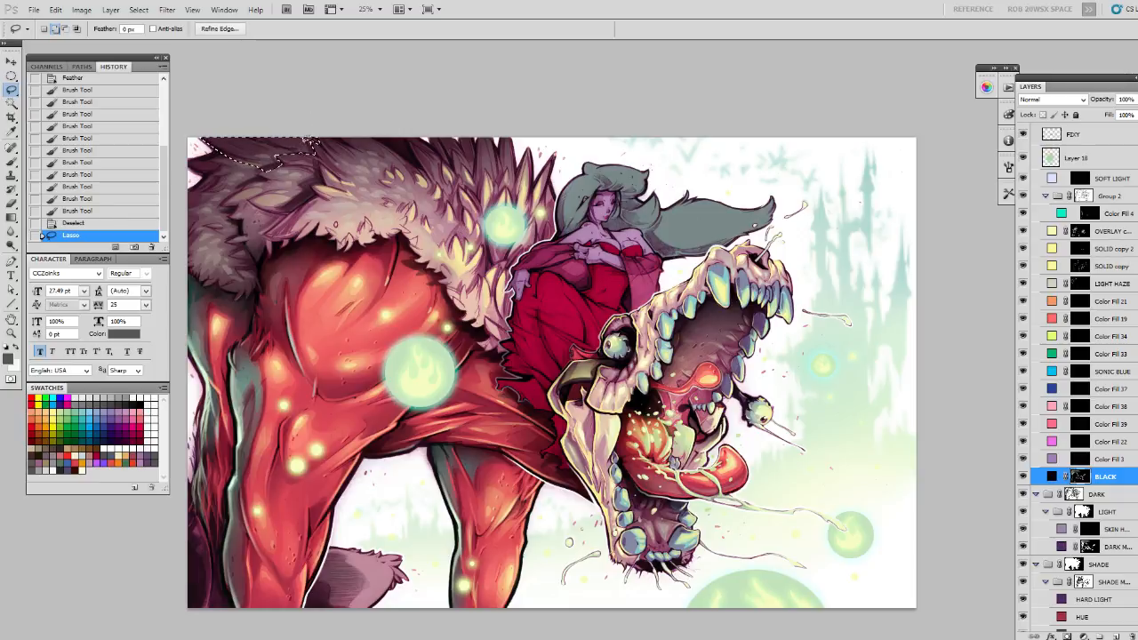
pyautogui.press('b')
pyautogui.hotkey('ctrl', 'h')
pyautogui.press('x')
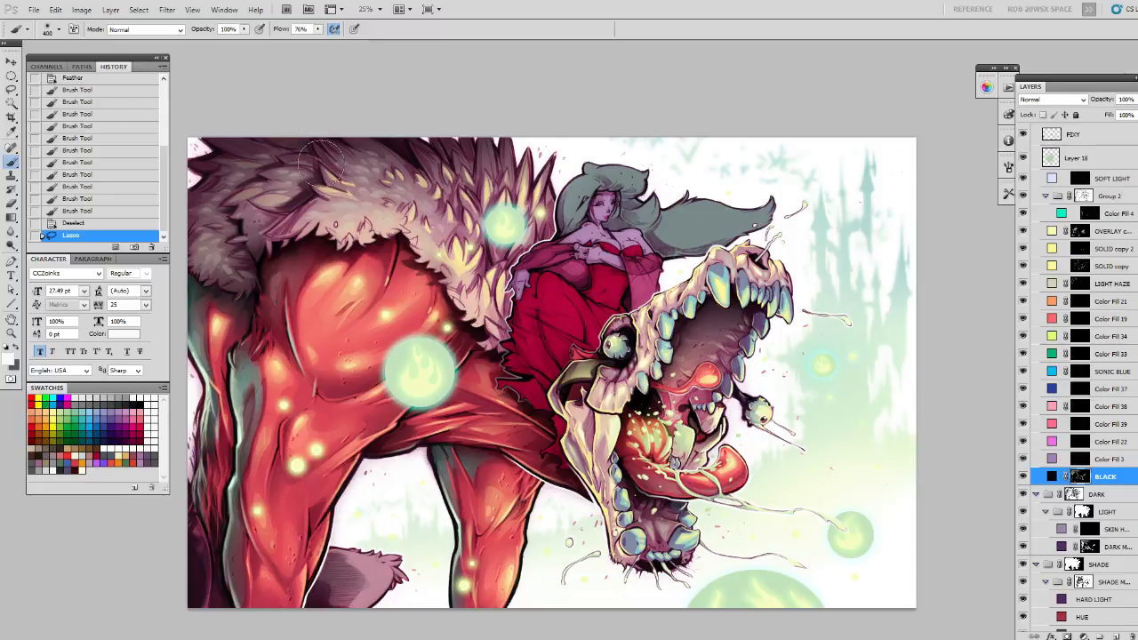
pyautogui.moveTo(325, 115)
pyautogui.mouseDown()
pyautogui.moveTo(356, 117)
pyautogui.moveTo(264, 112)
pyautogui.moveTo(373, 122)
pyautogui.moveTo(391, 157)
pyautogui.mouseUp()
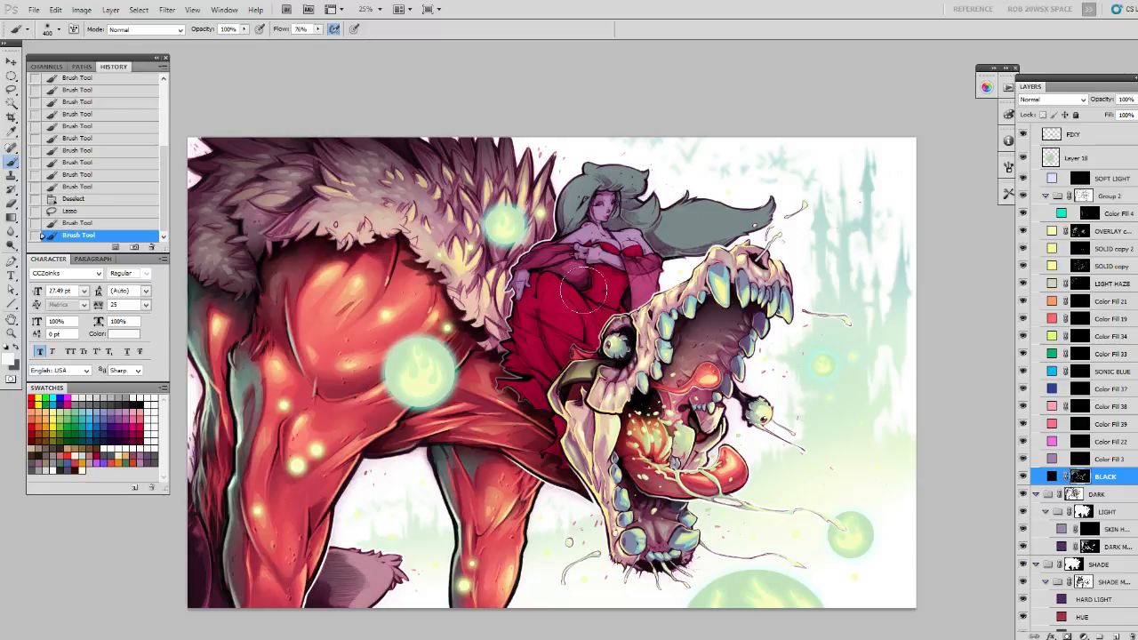
pyautogui.moveTo(592, 325); pyautogui.dragTo(578, 330)
pyautogui.hotkey('ctrl', 'd')
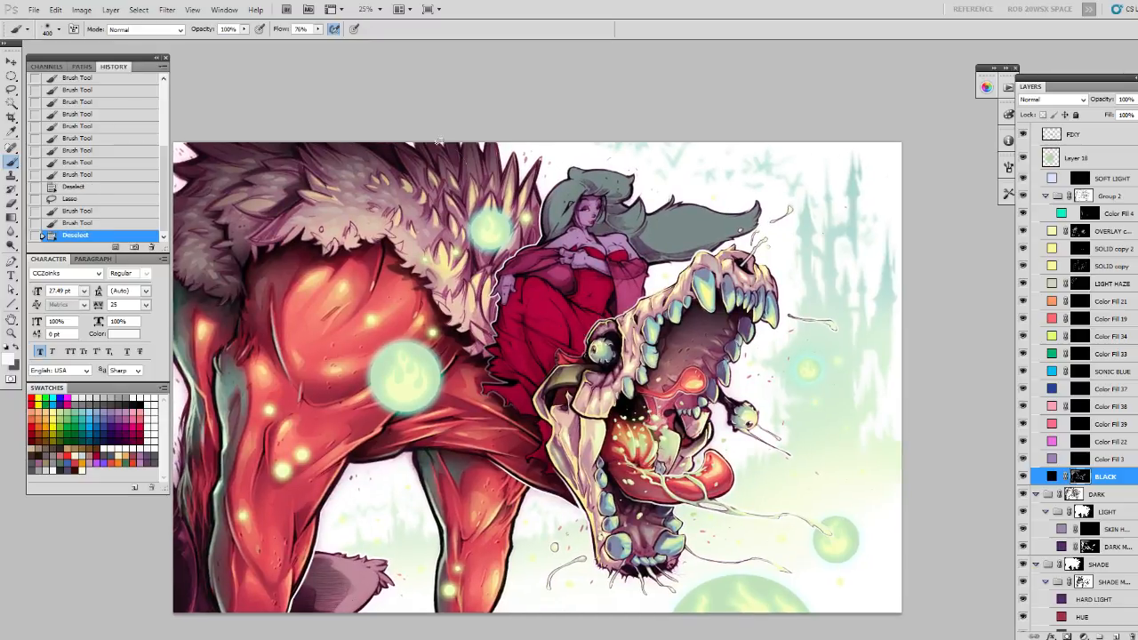
# Lasso the spiky fur at the upper edge of the creature's back, brush white over it on the BLACK mask, and deselect.
pyautogui.press('l')
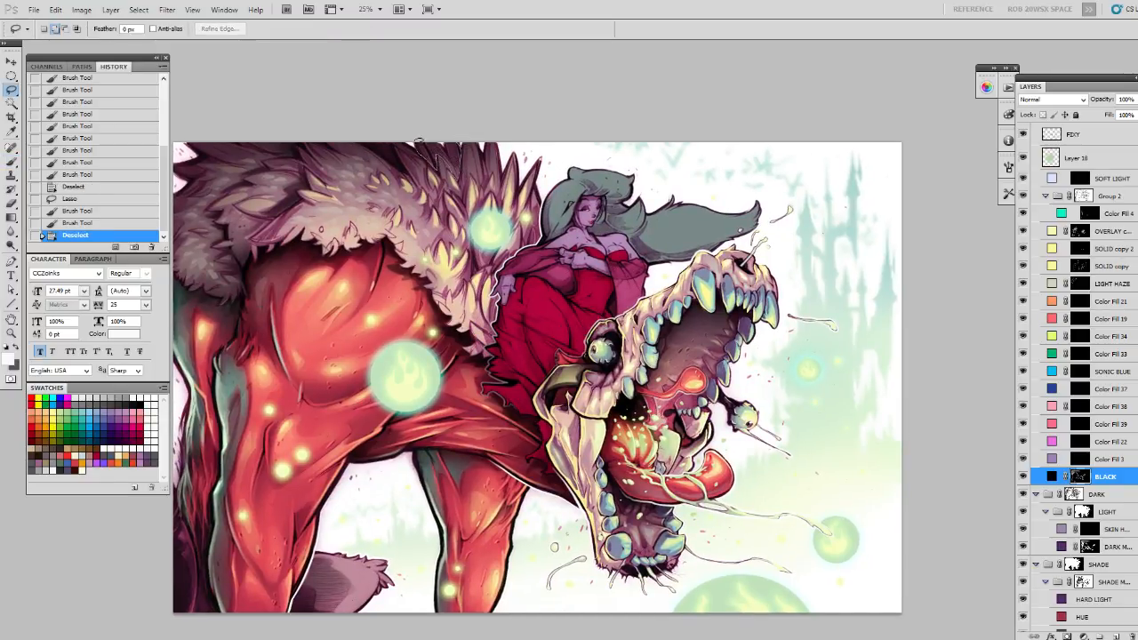
pyautogui.moveTo(447, 137)
pyautogui.mouseDown()
pyautogui.moveTo(464, 135)
pyautogui.moveTo(451, 144)
pyautogui.mouseUp()
pyautogui.press('b')
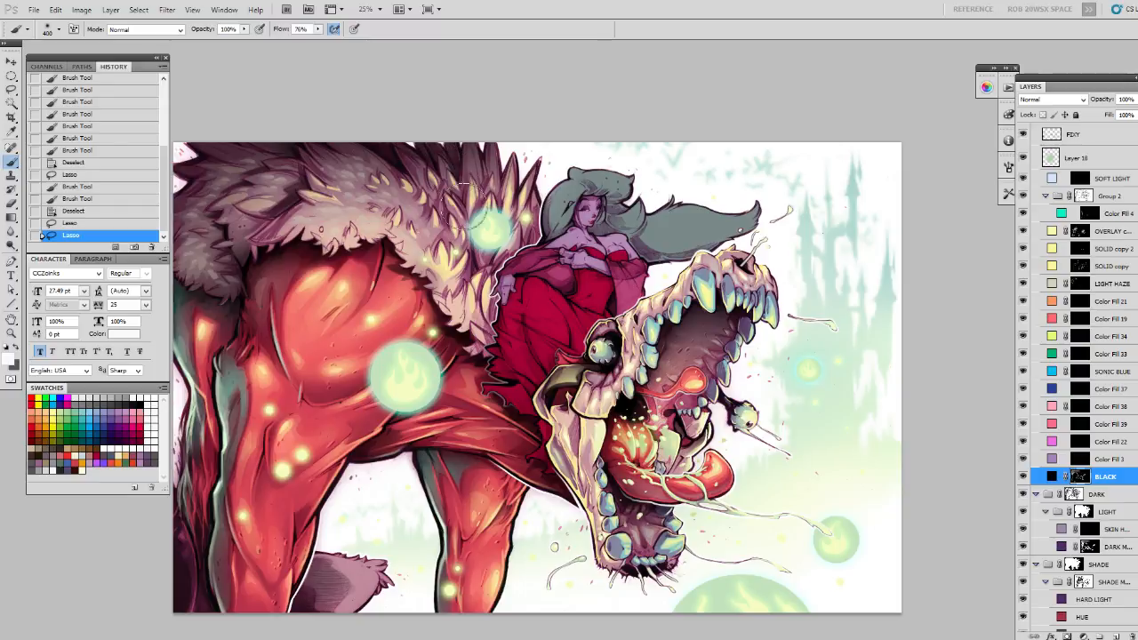
pyautogui.moveTo(460, 112); pyautogui.dragTo(442, 108)
pyautogui.moveTo(517, 211); pyautogui.dragTo(474, 206)
pyautogui.hotkey('ctrl', 'd')
# Lasso the neighbouring fur spikes closer to the rider, brush shadow between them on the BLACK mask, and deselect.
pyautogui.press('l')
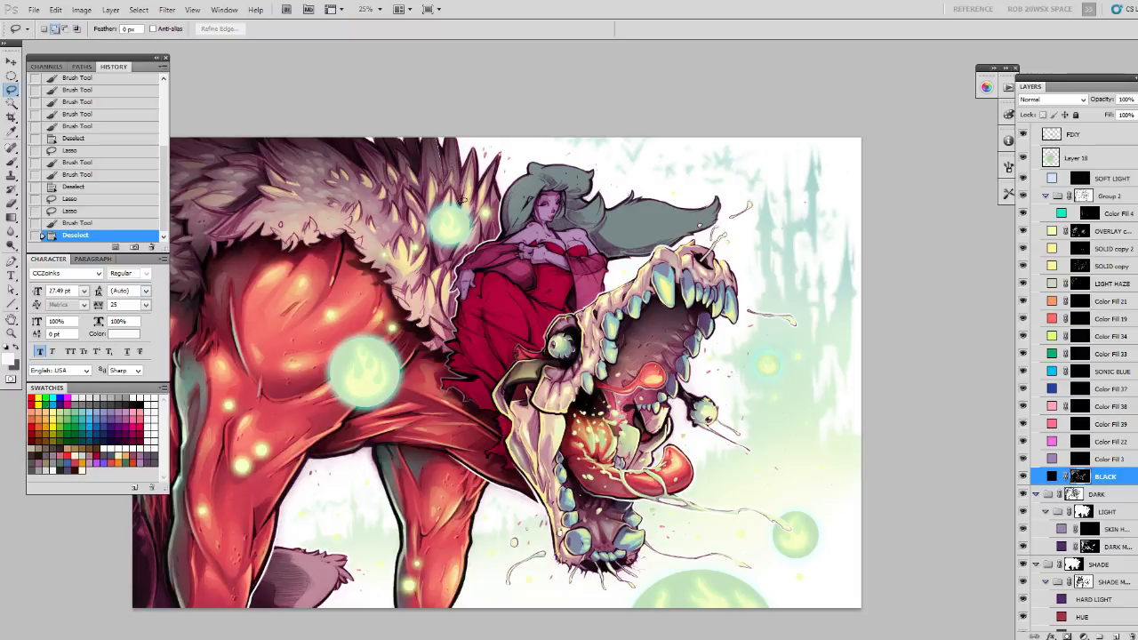
pyautogui.moveTo(441, 142); pyautogui.dragTo(444, 121)
pyautogui.press('b')
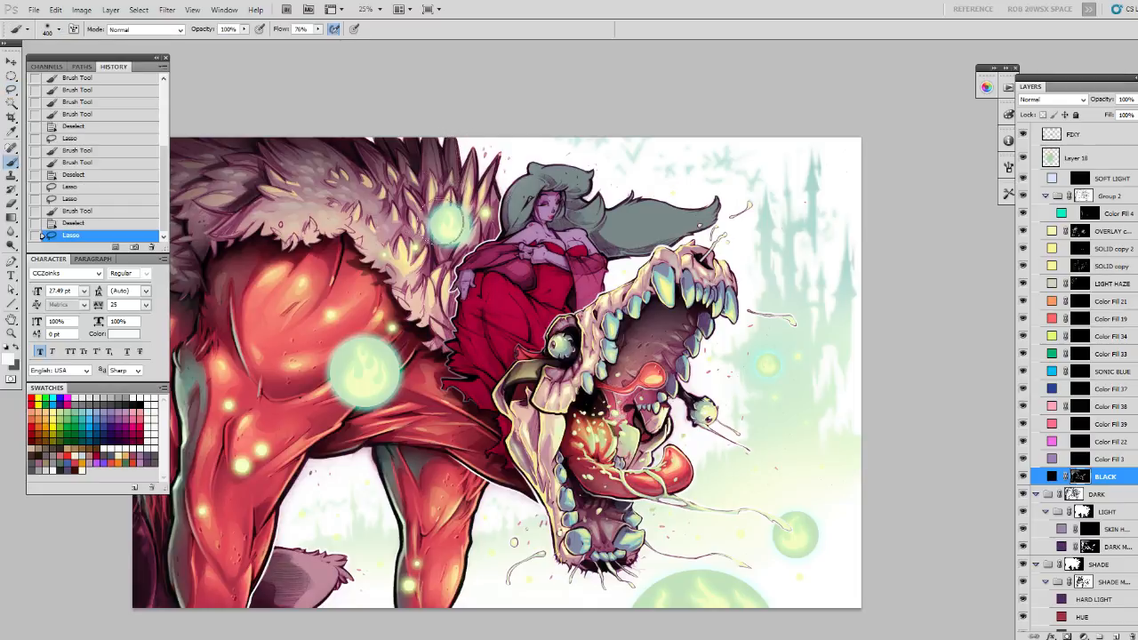
pyautogui.moveTo(466, 110)
pyautogui.mouseDown()
pyautogui.moveTo(496, 131)
pyautogui.moveTo(616, 72)
pyautogui.mouseUp()
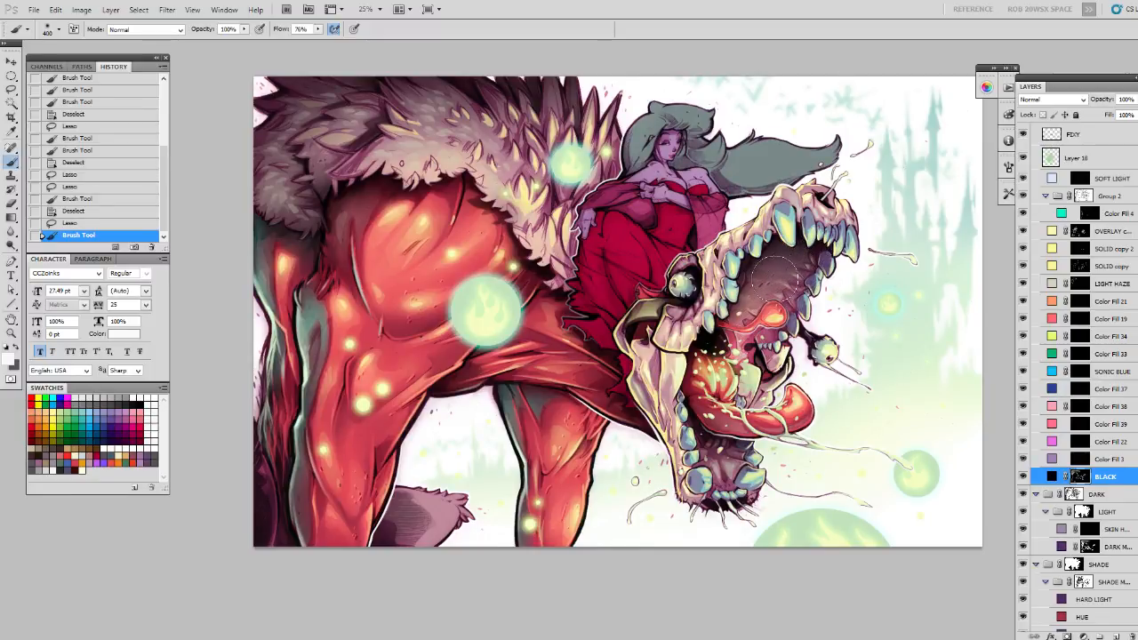
pyautogui.moveTo(784, 279); pyautogui.dragTo(750, 308)
pyautogui.hotkey('ctrl', 'd')
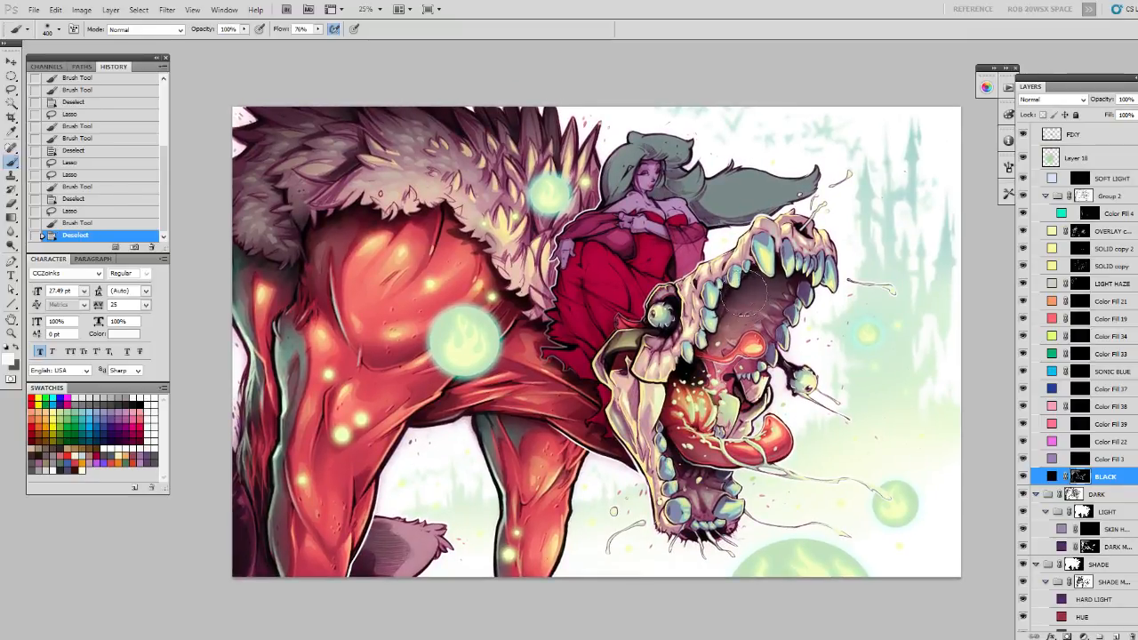
# Lasso the fur spikes directly behind the rider, build up shadow with repeated white strokes on the BLACK mask, and deselect.
pyautogui.press('l')
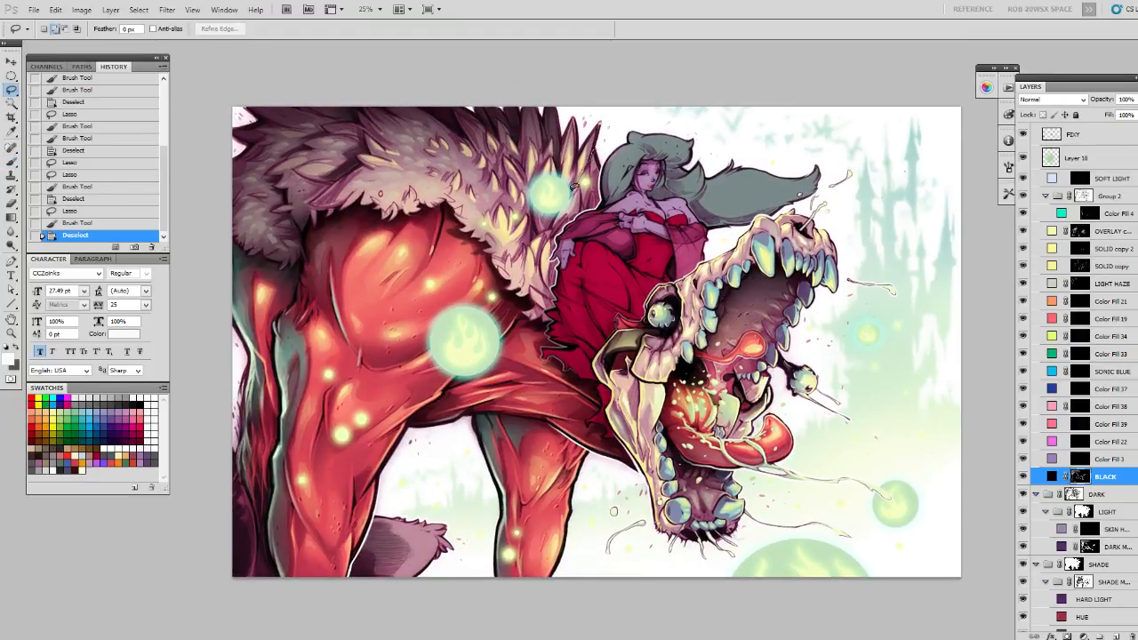
pyautogui.moveTo(594, 153)
pyautogui.mouseDown()
pyautogui.moveTo(604, 170)
pyautogui.moveTo(599, 142)
pyautogui.mouseUp()
pyautogui.press('b')
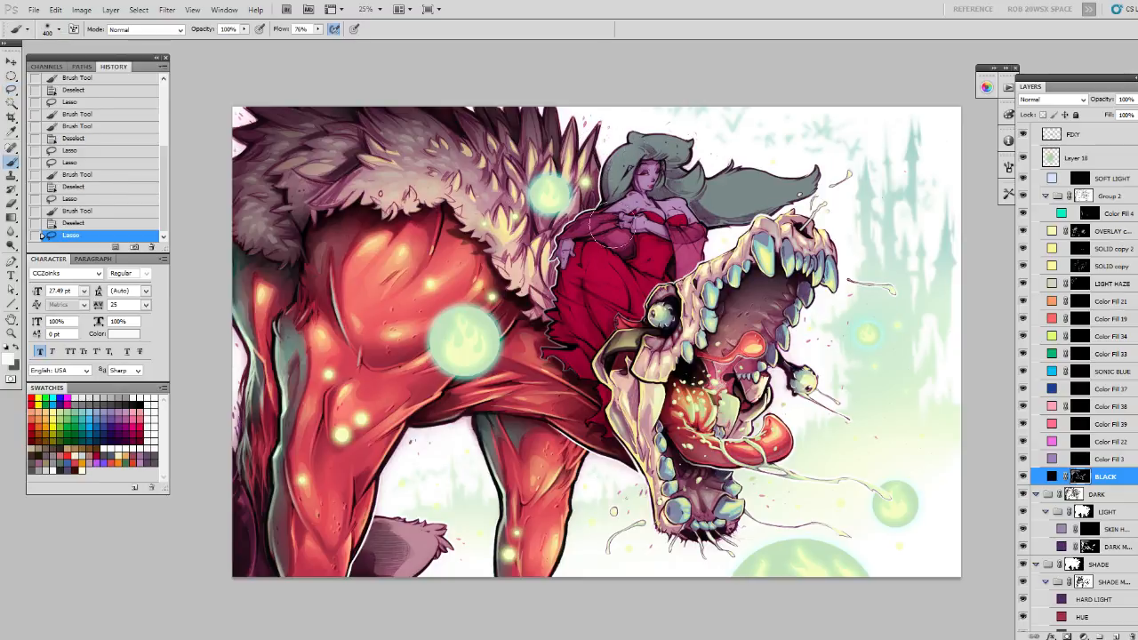
pyautogui.moveTo(569, 233); pyautogui.dragTo(576, 258)
pyautogui.moveTo(572, 218); pyautogui.dragTo(560, 265)
pyautogui.moveTo(563, 257)
pyautogui.mouseDown()
pyautogui.moveTo(582, 213)
pyautogui.moveTo(583, 273)
pyautogui.mouseUp()
pyautogui.moveTo(569, 206); pyautogui.dragTo(565, 267)
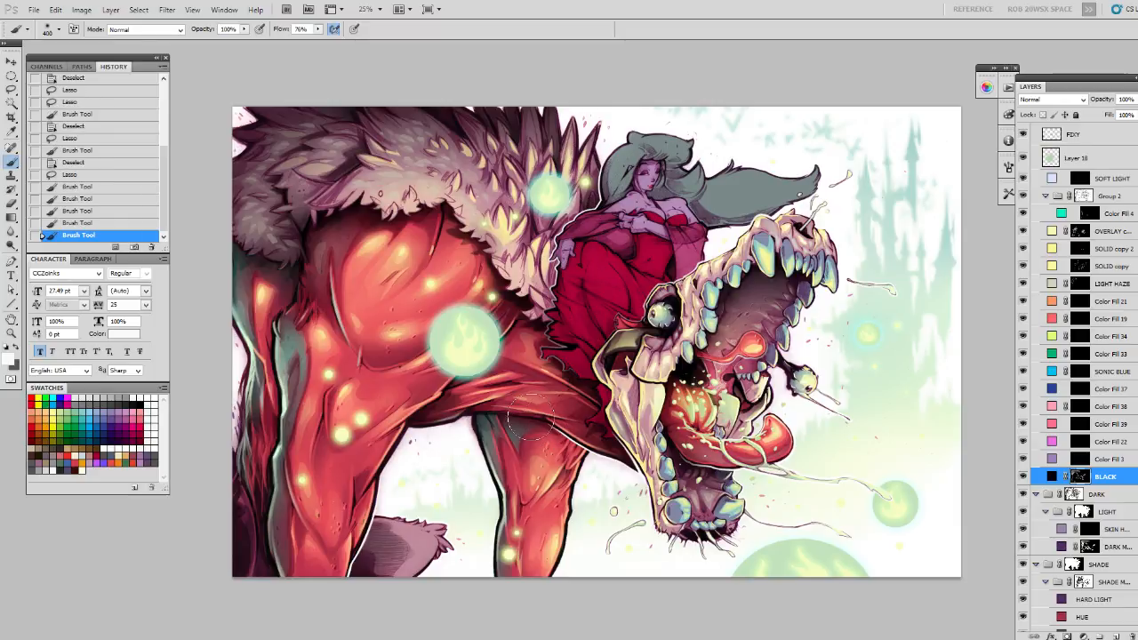
pyautogui.moveTo(507, 327); pyautogui.dragTo(559, 335)
pyautogui.hotkey('ctrl', 'd')
# Lasso the fur tufts hanging over the top of the creature's thigh and hide the selection edges.
pyautogui.press('l')
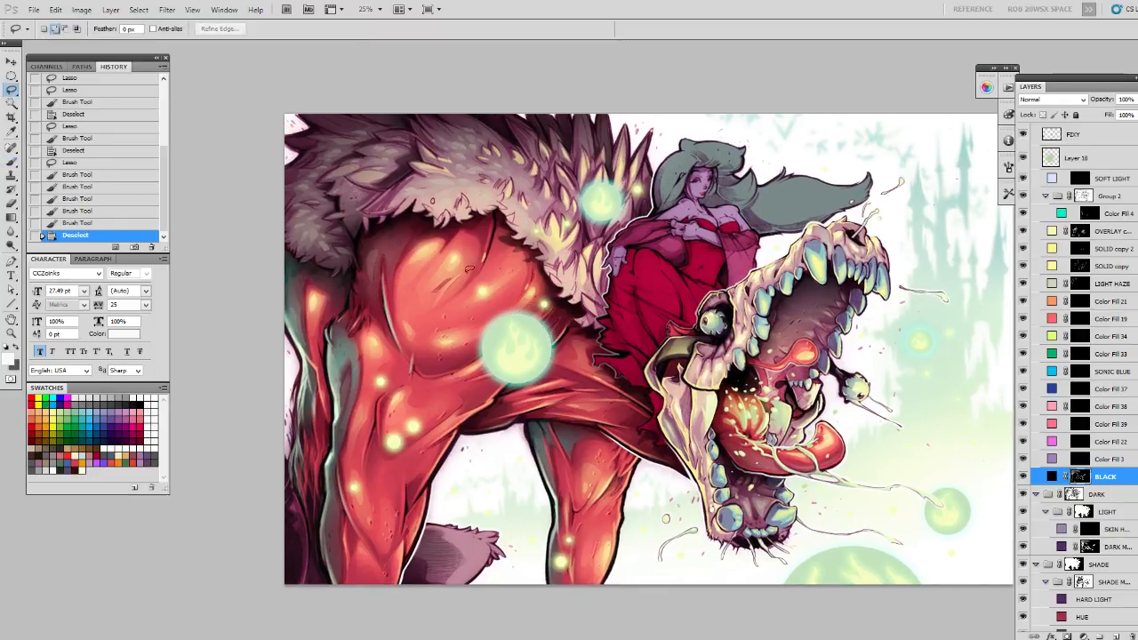
pyautogui.moveTo(423, 269); pyautogui.dragTo(444, 269)
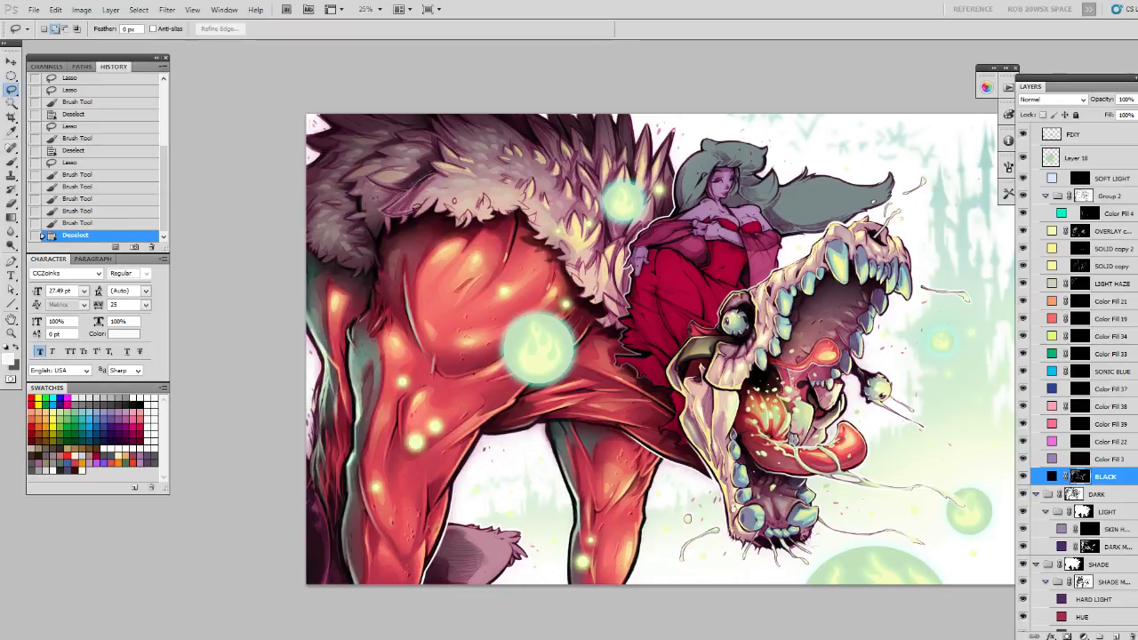
pyautogui.moveTo(437, 200)
pyautogui.mouseDown()
pyautogui.moveTo(451, 178)
pyautogui.moveTo(382, 213)
pyautogui.moveTo(391, 224)
pyautogui.mouseUp()
pyautogui.press('b')
pyautogui.hotkey('ctrl', 'h')
# Brush the selected thigh tufts with white, soften them with the dark tone on the BLACK mask, and deselect.
pyautogui.moveTo(419, 183)
pyautogui.mouseDown()
pyautogui.moveTo(368, 224)
pyautogui.moveTo(407, 223)
pyautogui.moveTo(414, 202)
pyautogui.moveTo(388, 226)
pyautogui.moveTo(430, 191)
pyautogui.moveTo(385, 223)
pyautogui.moveTo(454, 212)
pyautogui.moveTo(367, 247)
pyautogui.mouseUp()
pyautogui.hotkey('ctrl', 'z')
pyautogui.keyDown('alt'); pyautogui.click(375, 213); pyautogui.keyUp('alt')
pyautogui.press('x')
pyautogui.moveTo(400, 191); pyautogui.dragTo(446, 161)
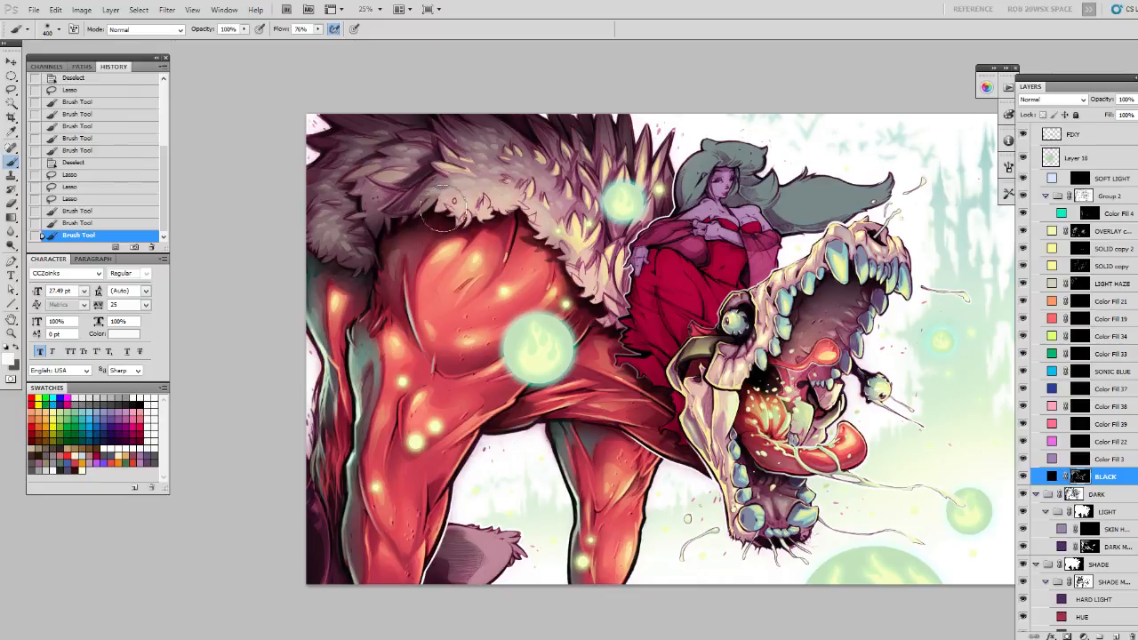
pyautogui.press('x')
pyautogui.moveTo(444, 177)
pyautogui.mouseDown()
pyautogui.moveTo(453, 197)
pyautogui.moveTo(436, 238)
pyautogui.mouseUp()
pyautogui.hotkey('ctrl', 'd')
# Lasso the shadowed fur left of the thigh tufts, try brushing it with sampled grey and black, and undo the last stroke.
pyautogui.press('l')
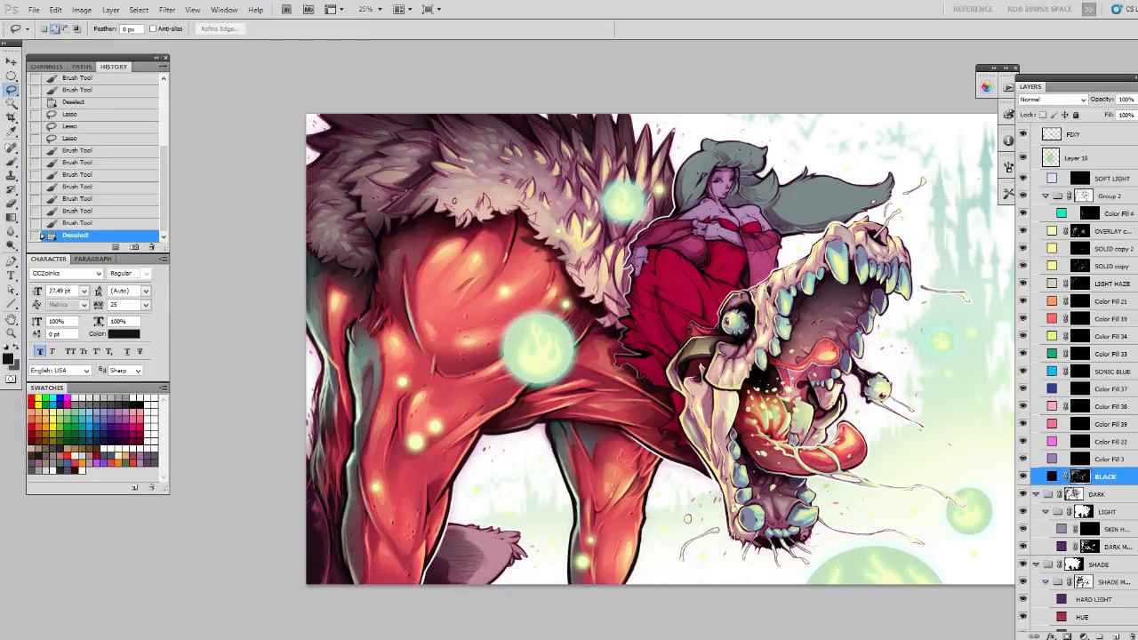
pyautogui.moveTo(407, 190)
pyautogui.mouseDown()
pyautogui.moveTo(391, 197)
pyautogui.moveTo(410, 187)
pyautogui.moveTo(379, 239)
pyautogui.mouseUp()
pyautogui.press('b')
pyautogui.keyDown('alt'); pyautogui.click(407, 198); pyautogui.keyUp('alt')
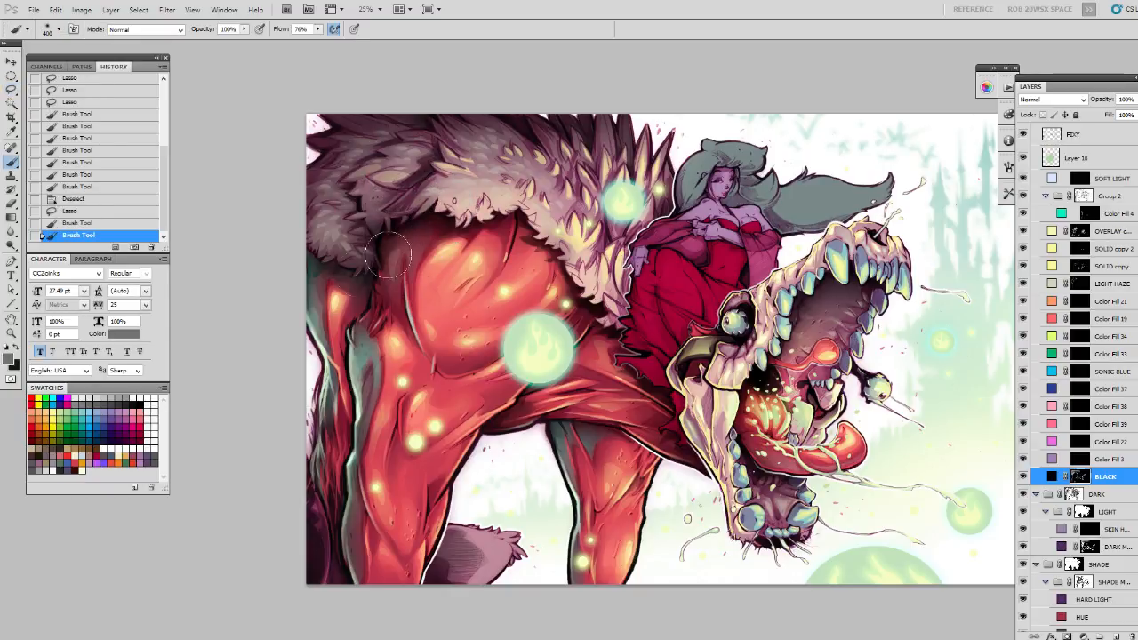
pyautogui.click(140, 405)
pyautogui.moveTo(407, 196); pyautogui.dragTo(400, 217)
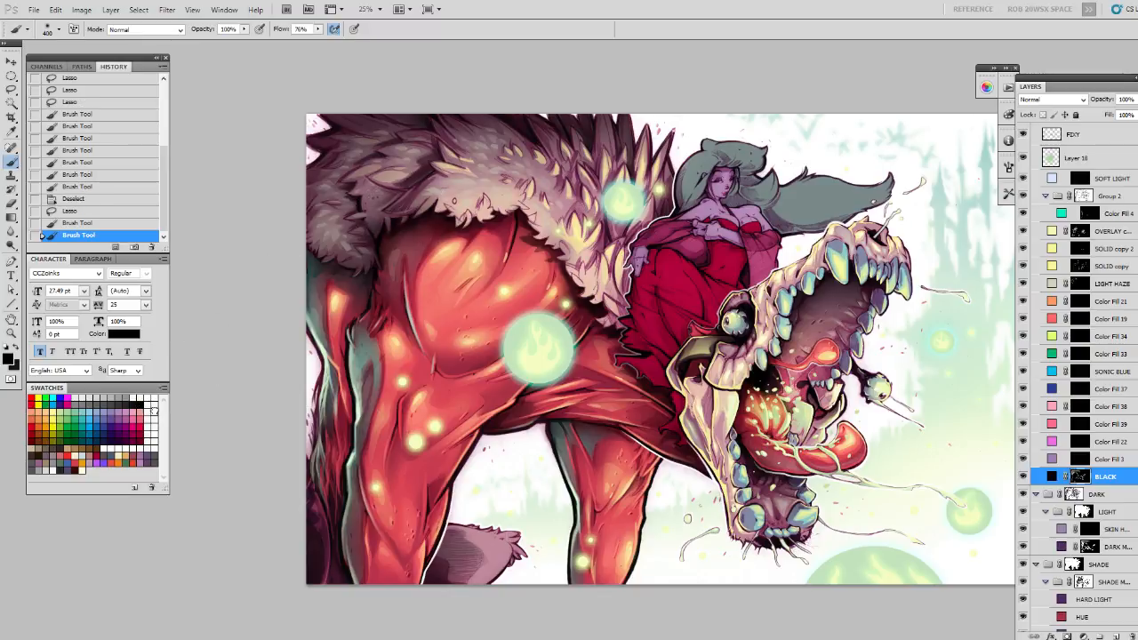
pyautogui.press('x')
pyautogui.hotkey('ctrl', 'z')
# Resample a light grey from the BLACK mask, brush it over the selected fur left of the thigh tufts, and deselect.
pyautogui.keyDown('alt'); pyautogui.click(380, 214); pyautogui.keyUp('alt')
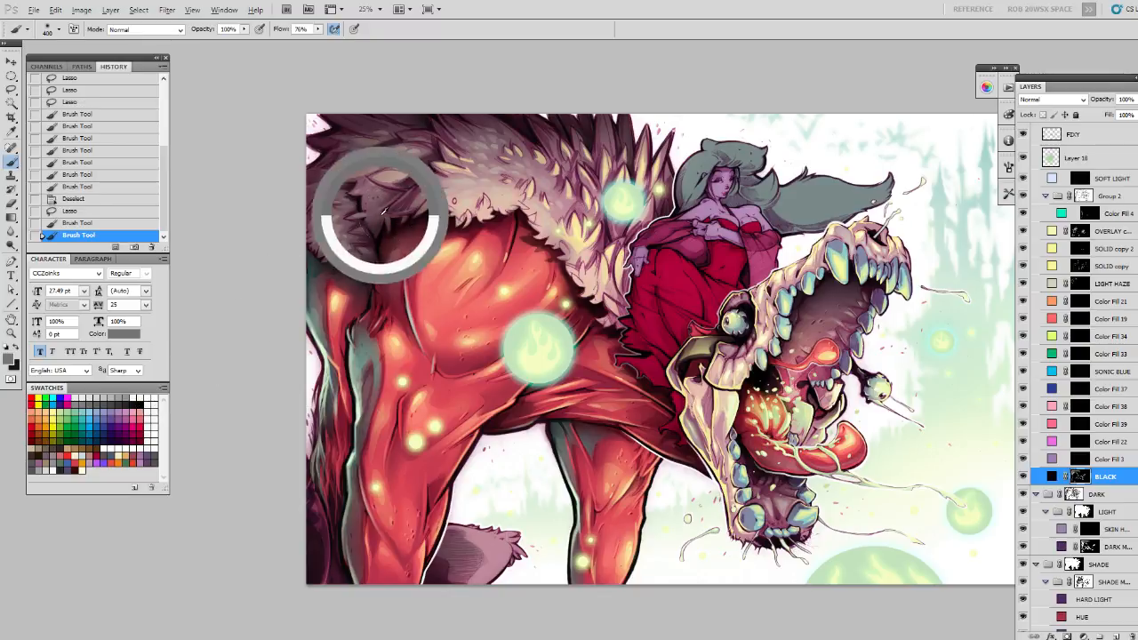
pyautogui.keyDown('alt'); pyautogui.click(394, 224); pyautogui.keyUp('alt')
pyautogui.moveTo(396, 227); pyautogui.dragTo(391, 258)
pyautogui.hotkey('ctrl', 'z')
pyautogui.moveTo(409, 213)
pyautogui.mouseDown()
pyautogui.moveTo(443, 204)
pyautogui.moveTo(401, 289)
pyautogui.moveTo(388, 201)
pyautogui.moveTo(463, 165)
pyautogui.moveTo(445, 201)
pyautogui.moveTo(412, 216)
pyautogui.mouseUp()
pyautogui.hotkey('ctrl', 'd')
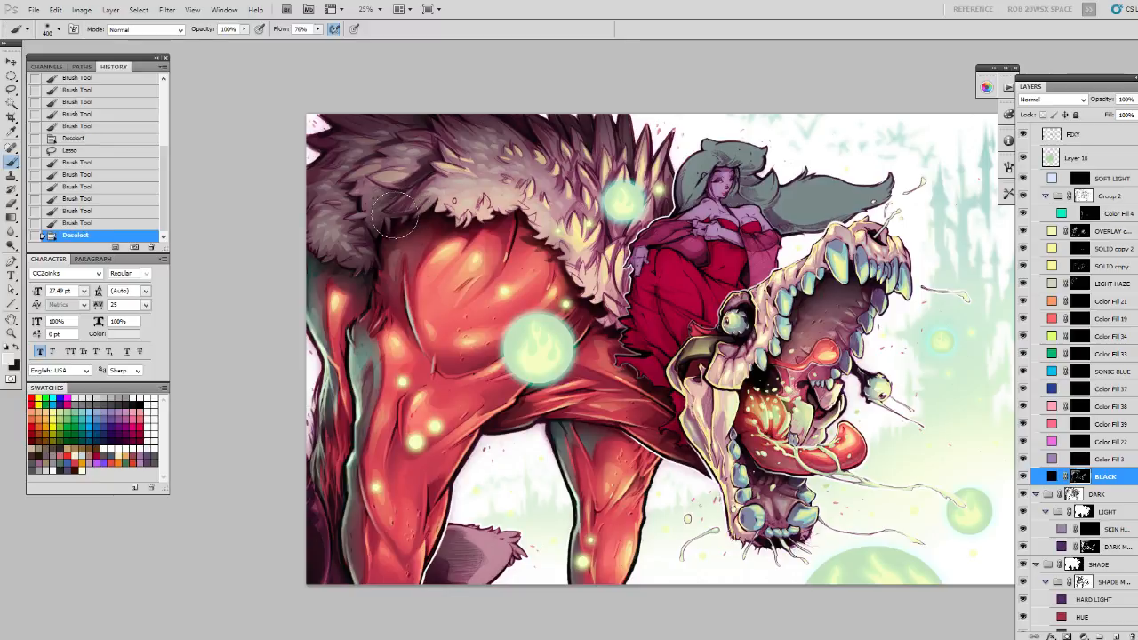
# Lasso the fur fringe above the thigh, brush light grey over it on the BLACK mask, and deselect.
pyautogui.press('l')
pyautogui.press('b')
pyautogui.moveTo(415, 214)
pyautogui.mouseDown()
pyautogui.moveTo(377, 234)
pyautogui.moveTo(453, 233)
pyautogui.mouseUp()
pyautogui.moveTo(677, 389)
pyautogui.mouseDown()
pyautogui.moveTo(569, 383)
pyautogui.moveTo(567, 354)
pyautogui.mouseUp()
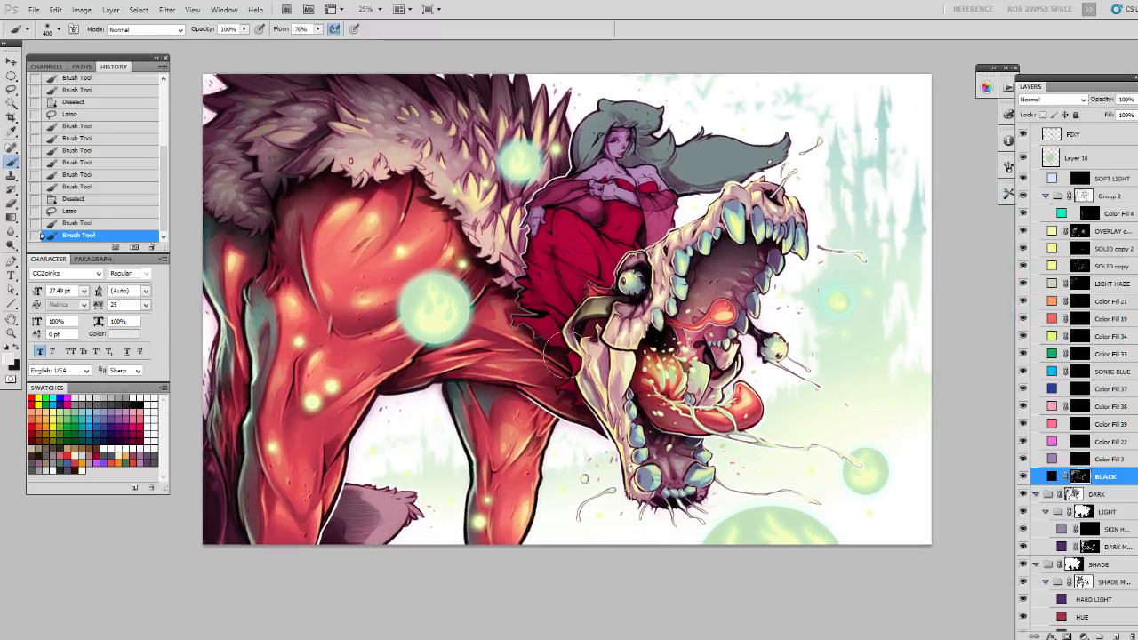
pyautogui.hotkey('ctrl', 'd')
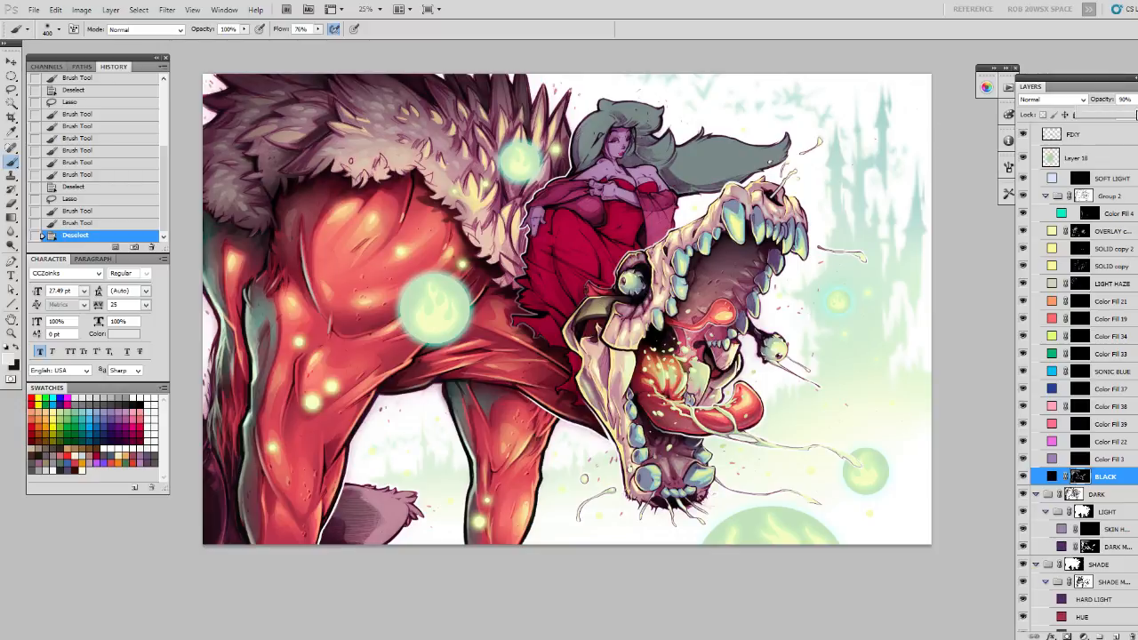
# Lower the BLACK layer's opacity to 90% and check the whole illustration.
pyautogui.moveTo(1136, 114); pyautogui.dragTo(1134, 116)
pyautogui.click(622, 313)
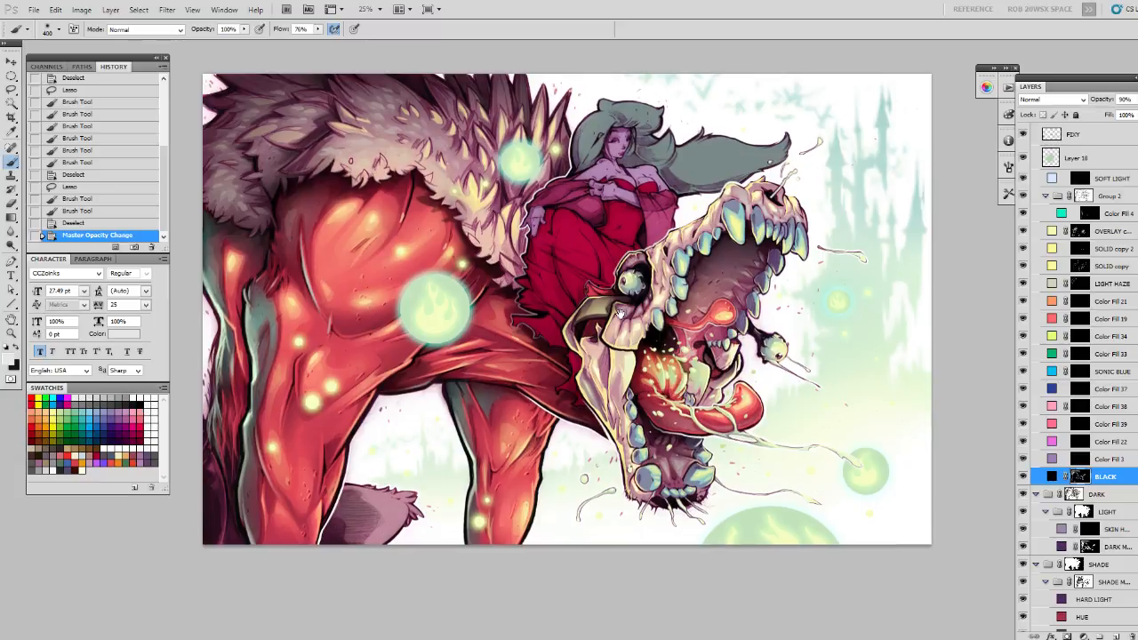
pyautogui.press('z')
pyautogui.keyDown('alt'); pyautogui.click(616, 307); pyautogui.keyUp('alt')
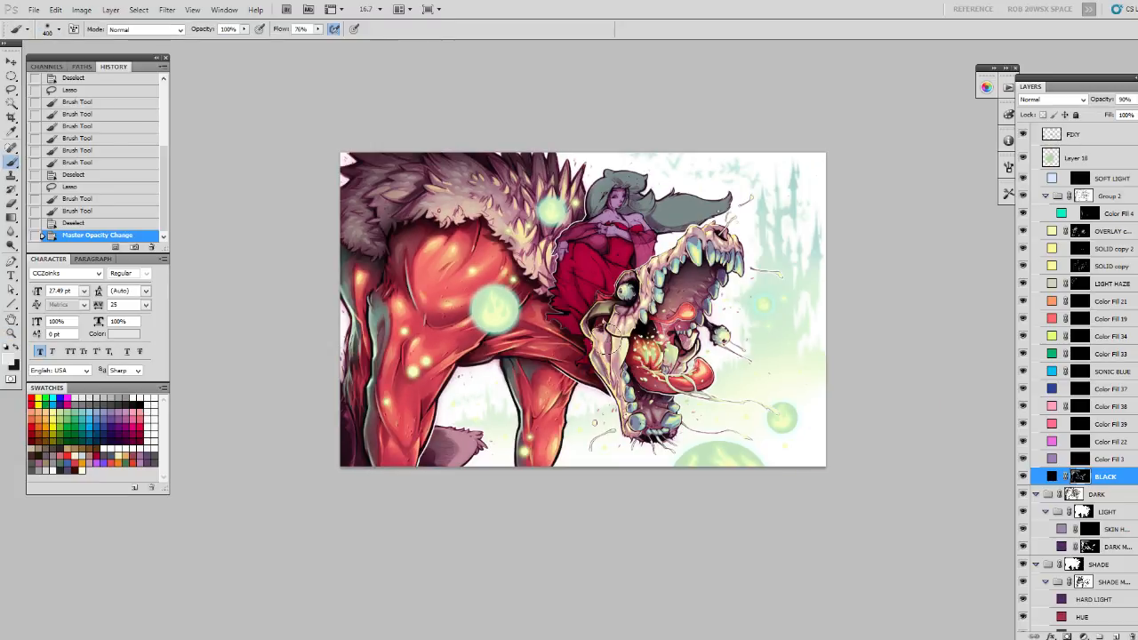
pyautogui.click(606, 338)
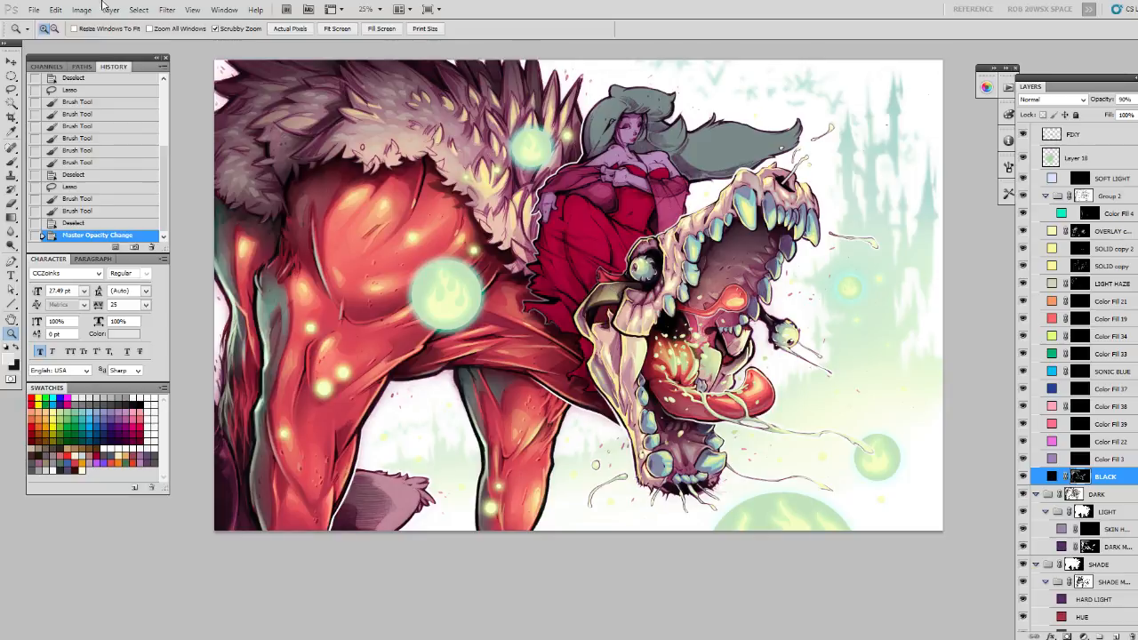
pyautogui.click(34, 9)
pyautogui.press('Escape')
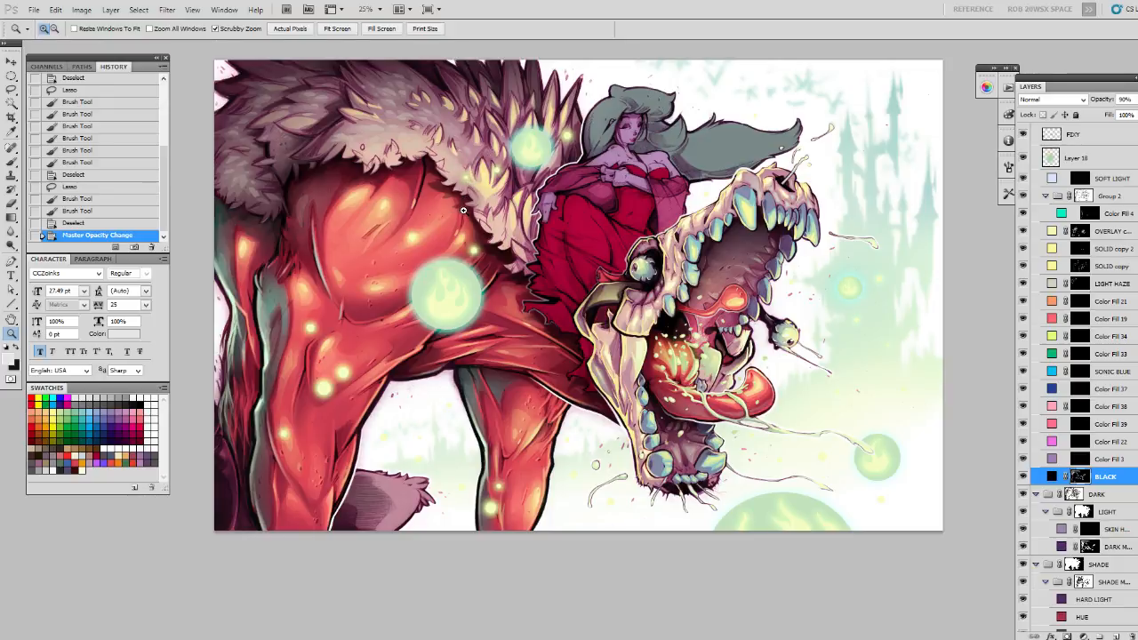
pyautogui.moveTo(476, 233); pyautogui.dragTo(484, 271)
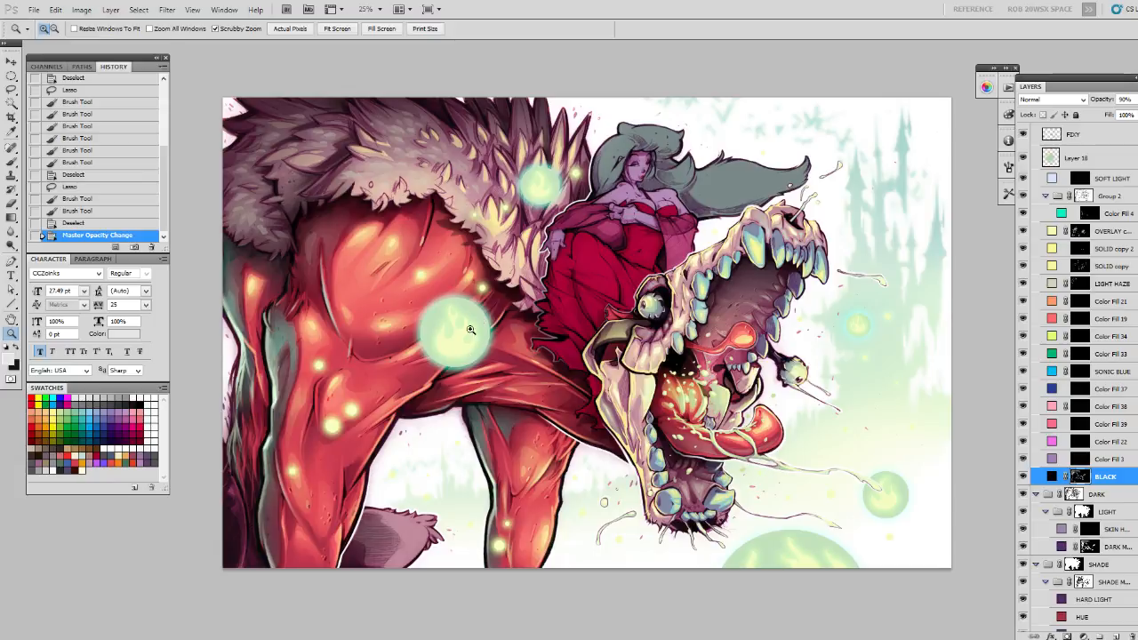
pyautogui.moveTo(437, 269); pyautogui.dragTo(446, 309)
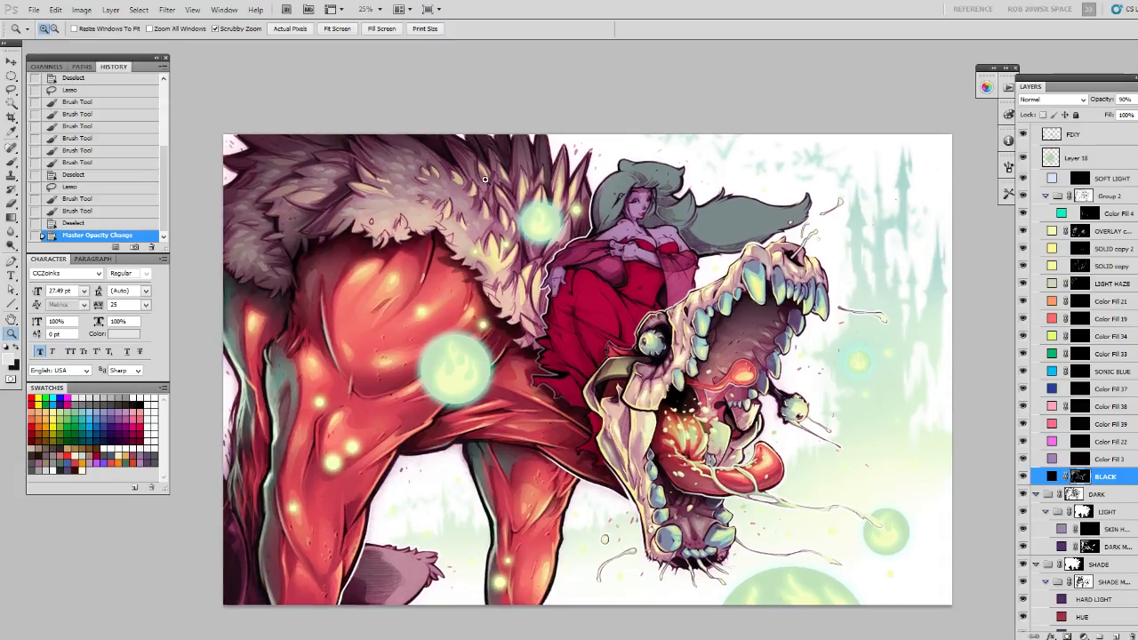
pyautogui.press('l')
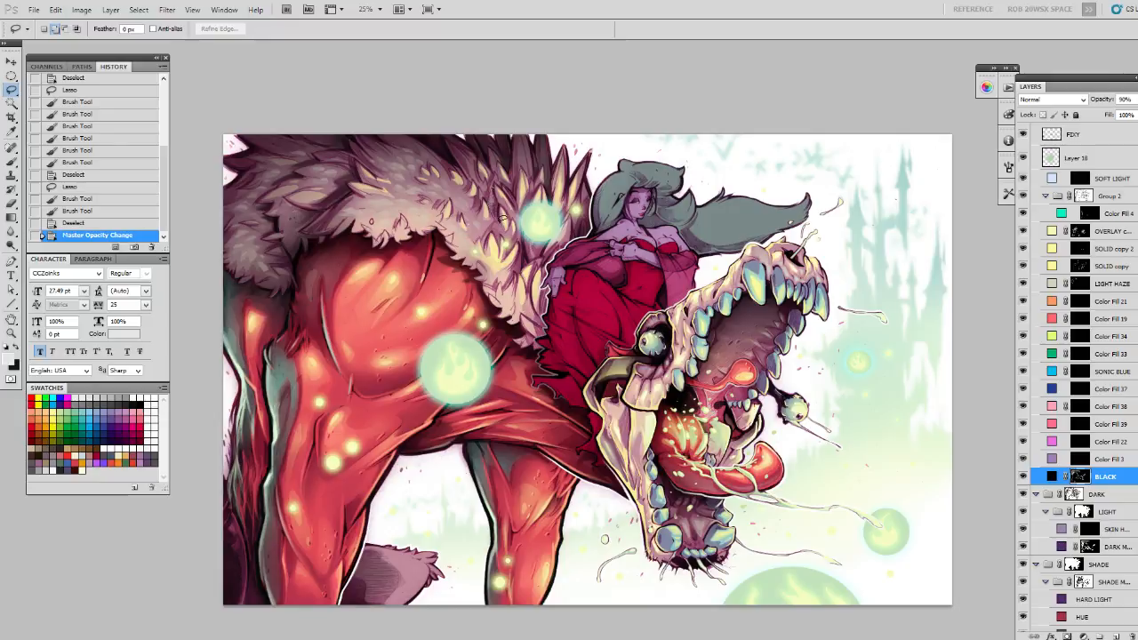
pyautogui.moveTo(500, 198); pyautogui.dragTo(498, 190)
pyautogui.hotkey('ctrl', 'd')
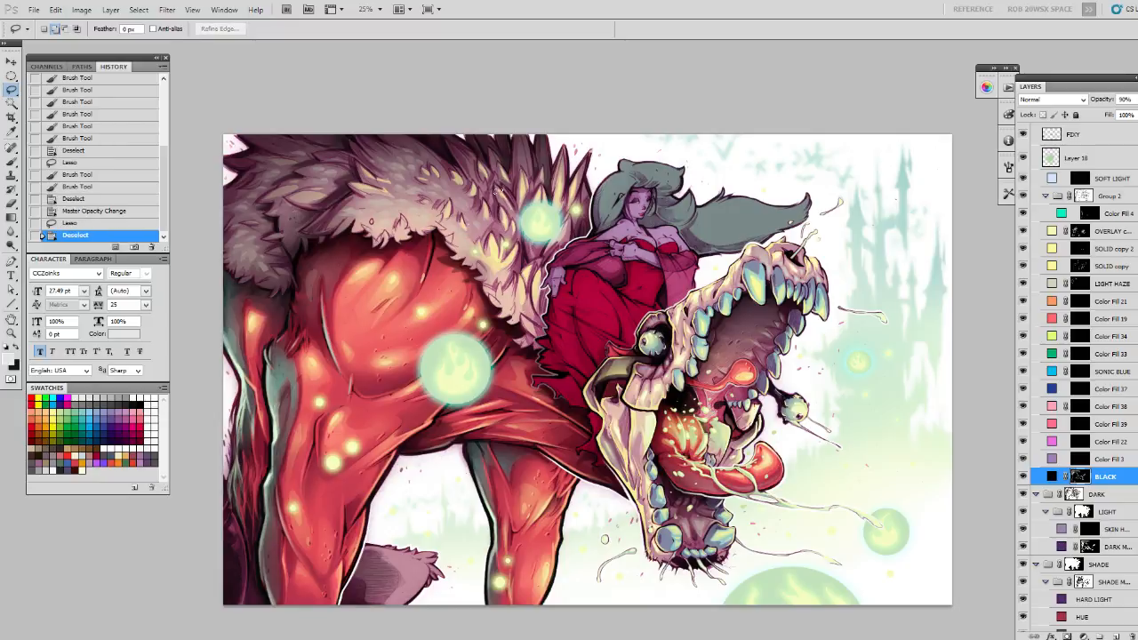
# Lasso the fur spikes beside the upper glowing orb, brush light grey shadow into them on the BLACK mask, and deselect.
pyautogui.moveTo(495, 211)
pyautogui.mouseDown()
pyautogui.moveTo(498, 222)
pyautogui.moveTo(494, 193)
pyautogui.mouseUp()
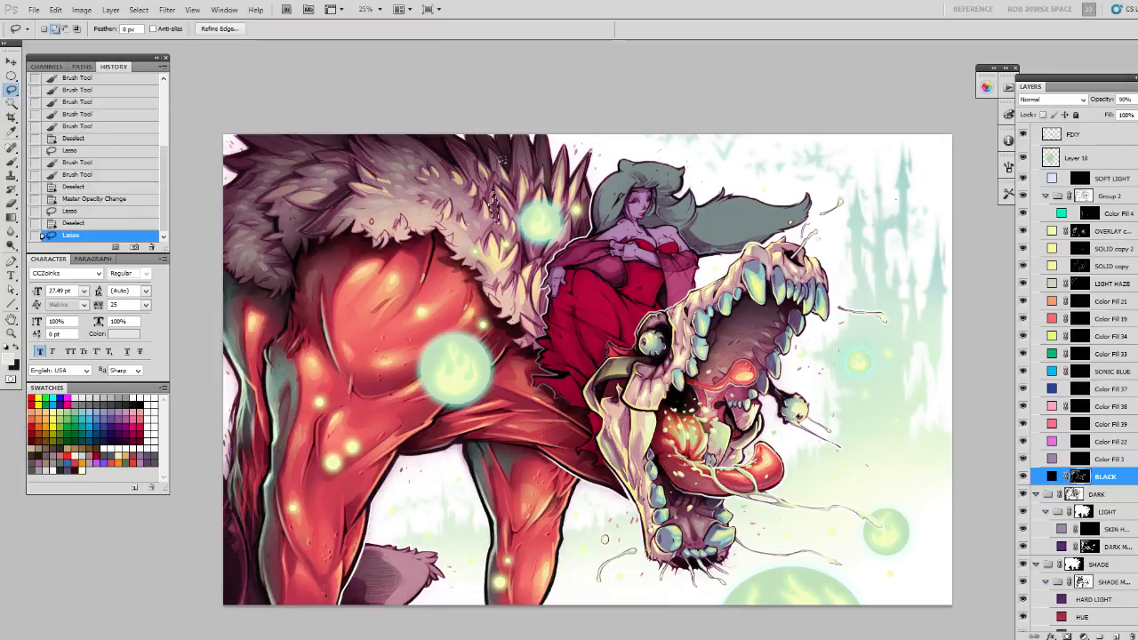
pyautogui.press('b')
pyautogui.moveTo(511, 213); pyautogui.dragTo(507, 242)
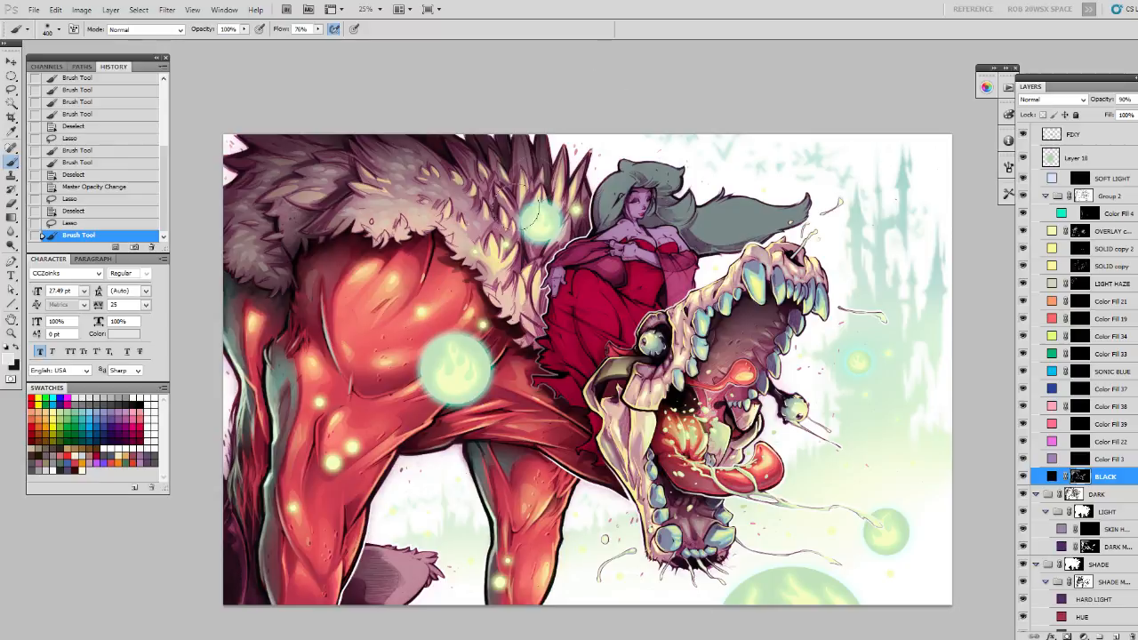
pyautogui.moveTo(533, 218); pyautogui.dragTo(514, 207)
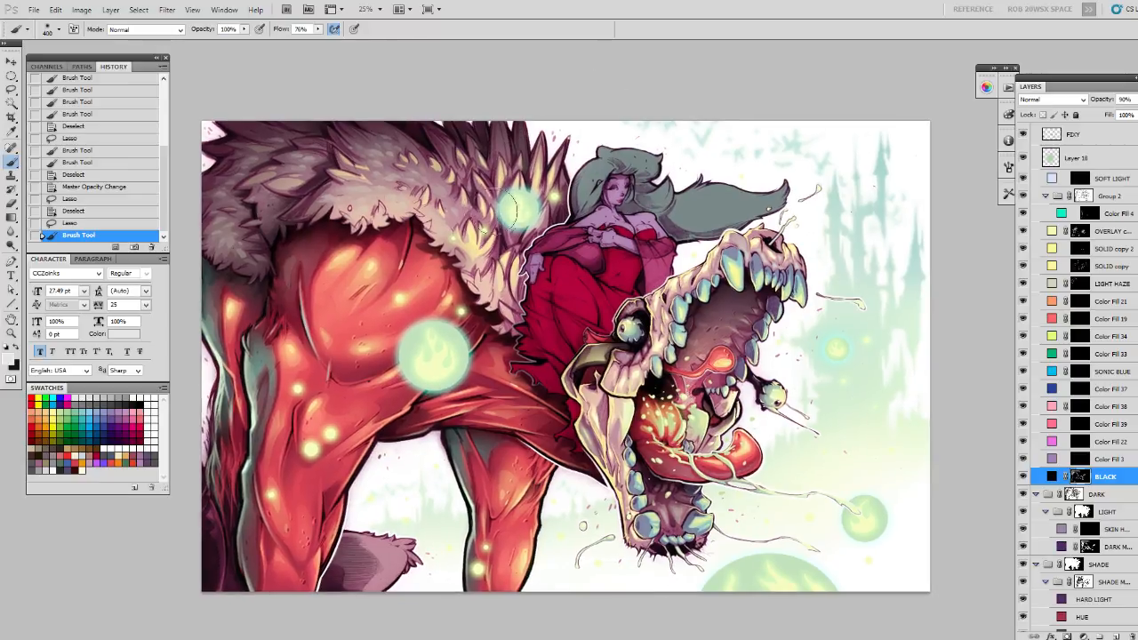
pyautogui.press('z')
pyautogui.click(507, 207)
pyautogui.moveTo(473, 152); pyautogui.dragTo(478, 182)
pyautogui.hotkey('ctrl', 'd')
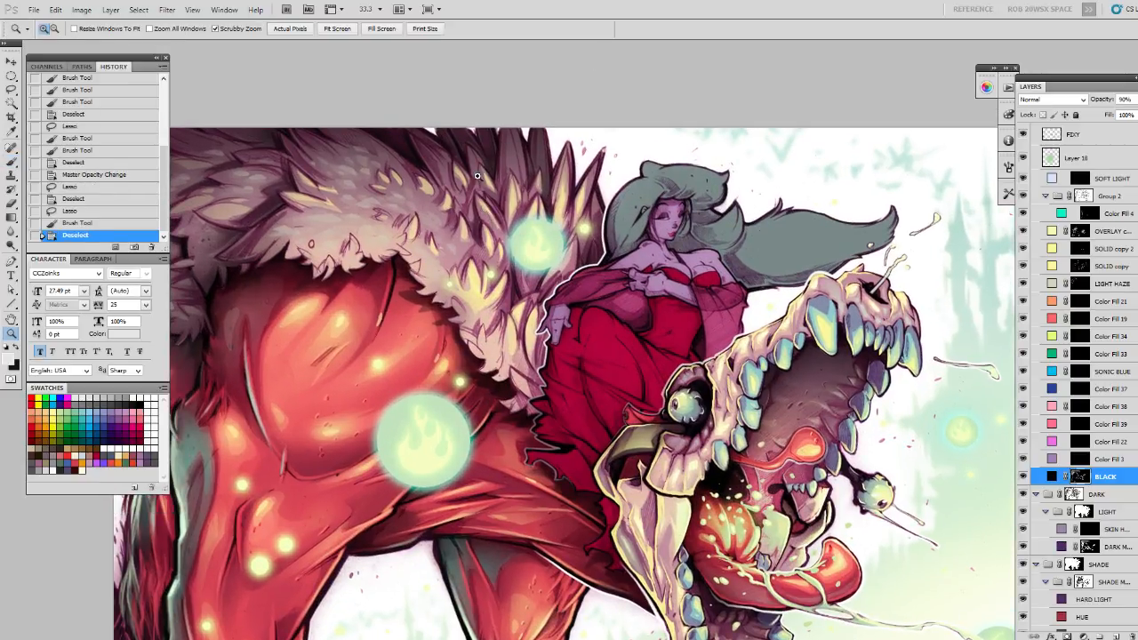
# Lasso the fur spikes on the back left of the upper orb, hide the selection edges, and brush shadow into them.
pyautogui.press('l')
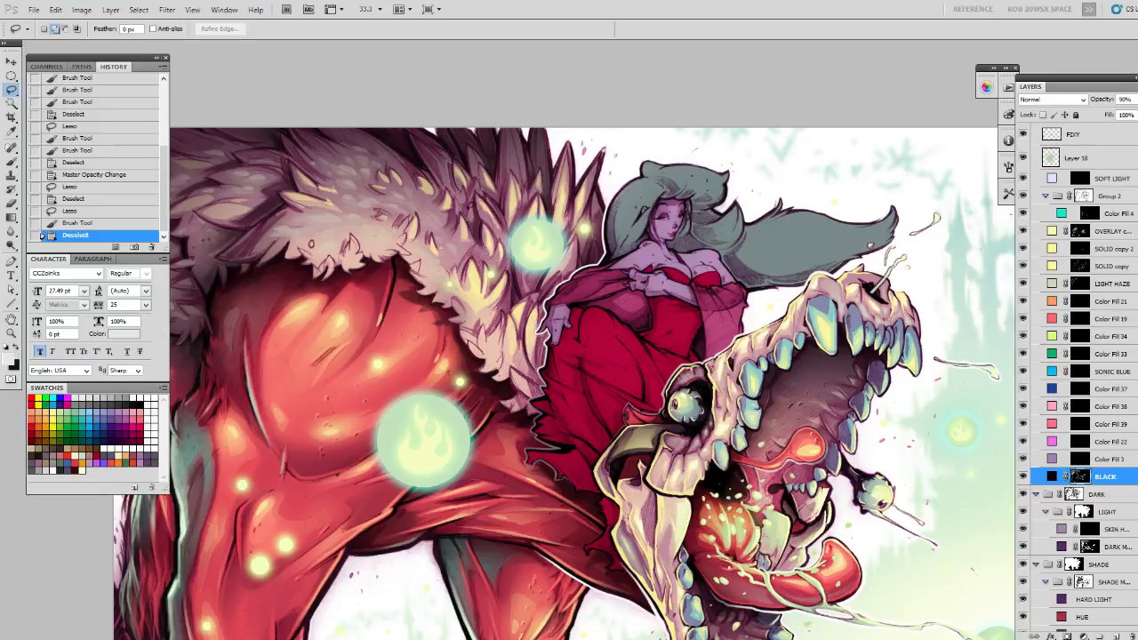
pyautogui.moveTo(463, 201)
pyautogui.mouseDown()
pyautogui.moveTo(461, 169)
pyautogui.moveTo(471, 245)
pyautogui.mouseUp()
pyautogui.press('b')
pyautogui.hotkey('ctrl', 'h')
pyautogui.scroll(-2, 570, 220)
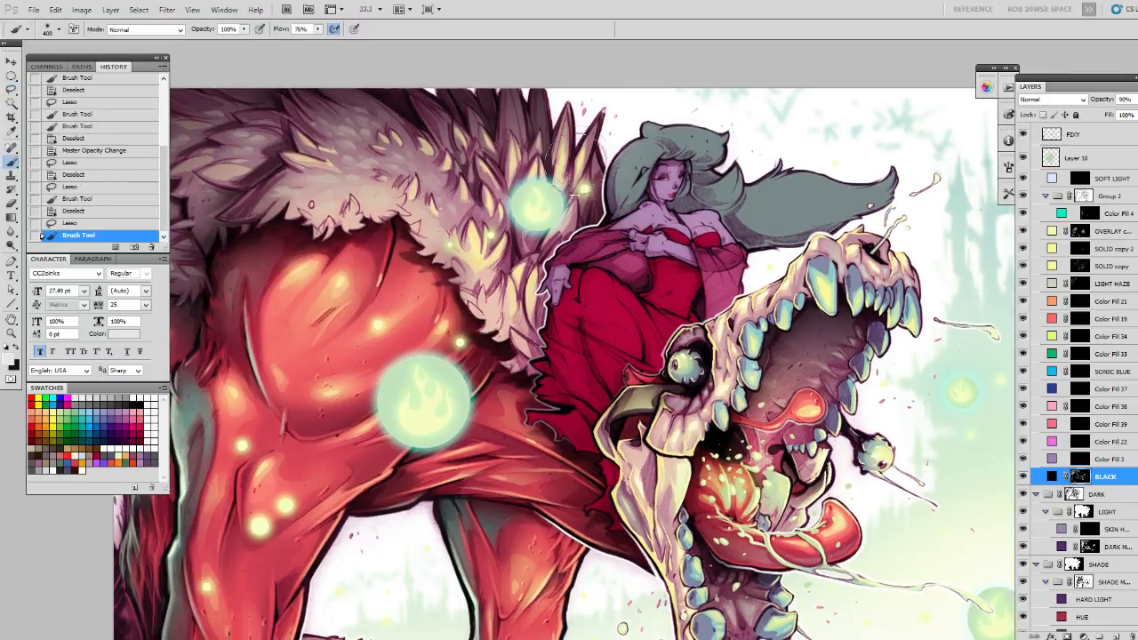
pyautogui.press('z')
pyautogui.keyDown('alt'); pyautogui.click(575, 155); pyautogui.keyUp('alt')
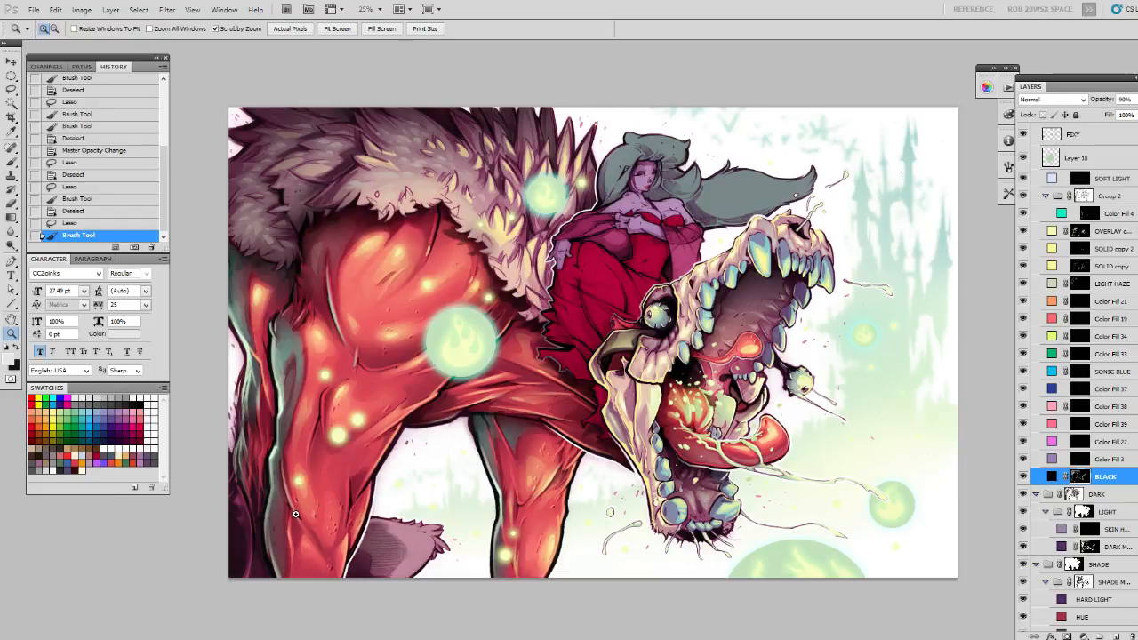
pyautogui.moveTo(295, 446); pyautogui.dragTo(304, 434)
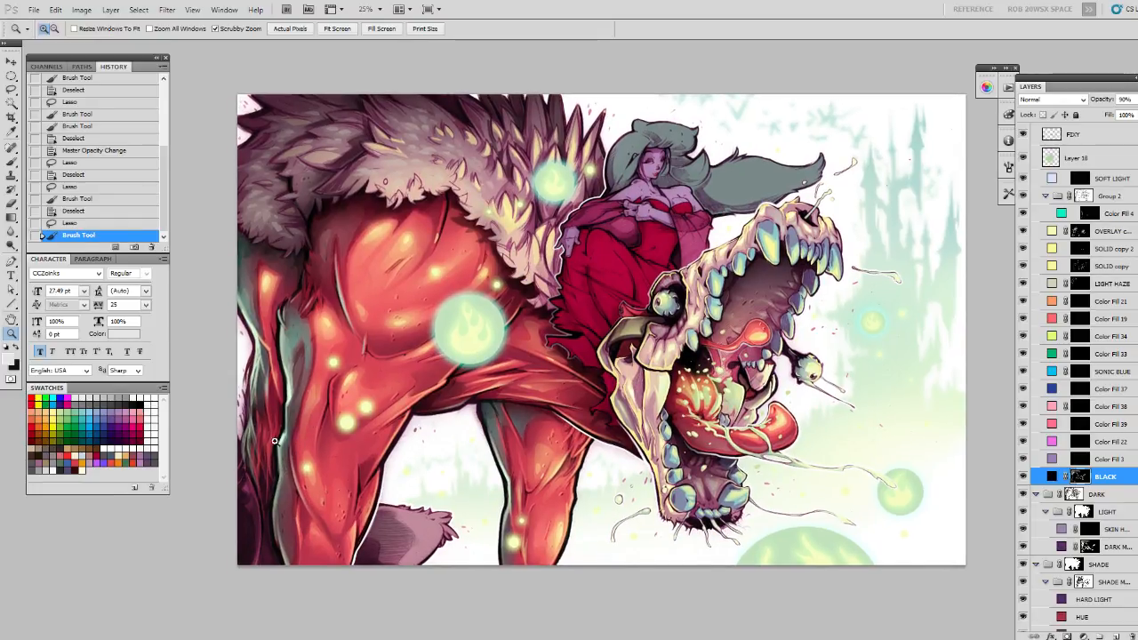
# Lasso several small fur tufts in the middle of the creature's back with the SOLID copy layer's mask active.
pyautogui.click(1082, 234)
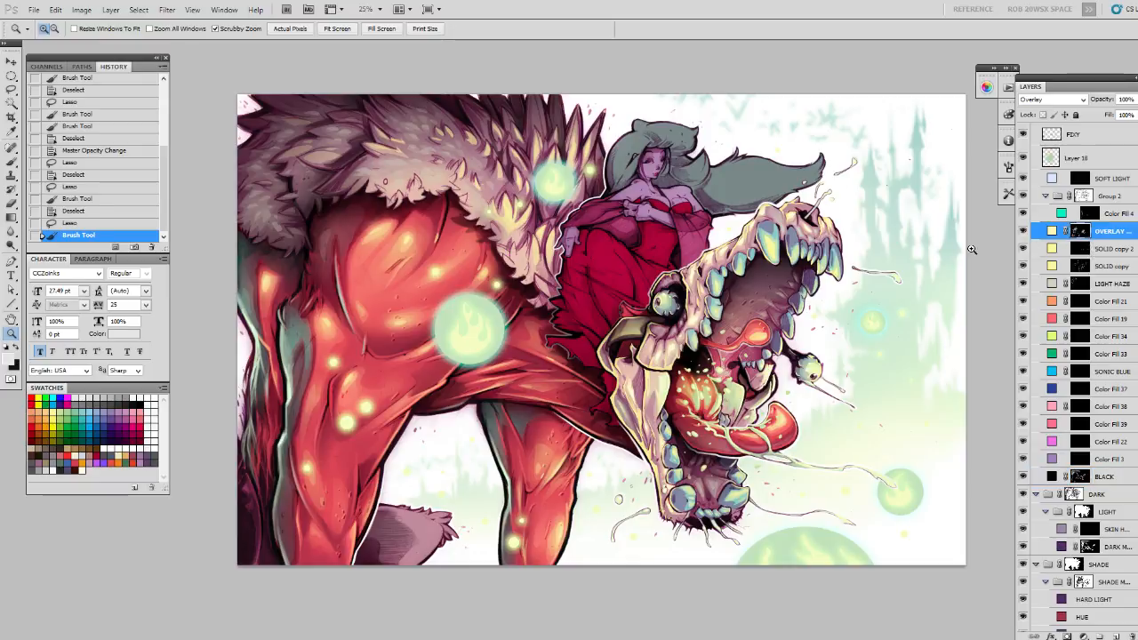
pyautogui.click(478, 175)
pyautogui.moveTo(468, 188); pyautogui.dragTo(626, 222)
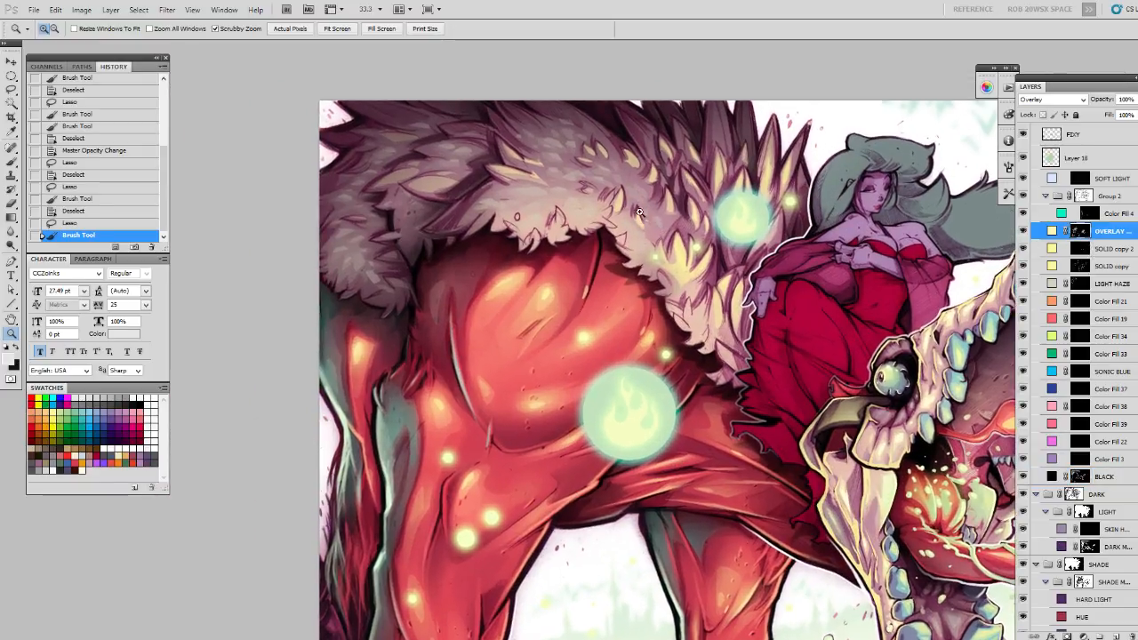
pyautogui.press('l')
pyautogui.click(1082, 264)
pyautogui.moveTo(568, 183)
pyautogui.mouseDown()
pyautogui.moveTo(637, 164)
pyautogui.moveTo(610, 163)
pyautogui.mouseUp()
pyautogui.hotkey('ctrl', 'd')
pyautogui.moveTo(610, 163)
pyautogui.mouseDown()
pyautogui.moveTo(557, 176)
pyautogui.moveTo(612, 187)
pyautogui.moveTo(598, 174)
pyautogui.moveTo(613, 191)
pyautogui.moveTo(590, 188)
pyautogui.moveTo(636, 169)
pyautogui.mouseUp()
pyautogui.moveTo(649, 152); pyautogui.dragTo(593, 164)
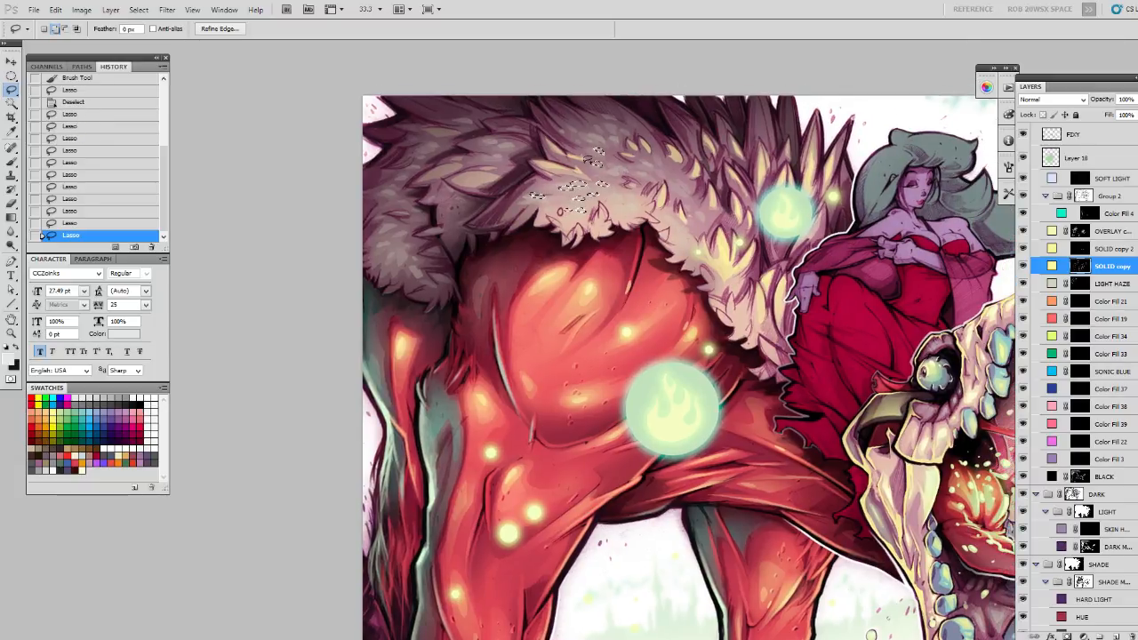
# Refine the tuft selection, hide its edges, brush white into it on the SOLID copy mask for yellow highlights, and deselect.
pyautogui.hotkey('ctrl', 'alt', 'r')
pyautogui.hotkey('ctrl', 'alt', 'r')
pyautogui.press('b')
pyautogui.hotkey('ctrl', 'h')
pyautogui.moveTo(582, 161)
pyautogui.mouseDown()
pyautogui.moveTo(548, 184)
pyautogui.moveTo(587, 213)
pyautogui.mouseUp()
pyautogui.moveTo(646, 314); pyautogui.dragTo(569, 301)
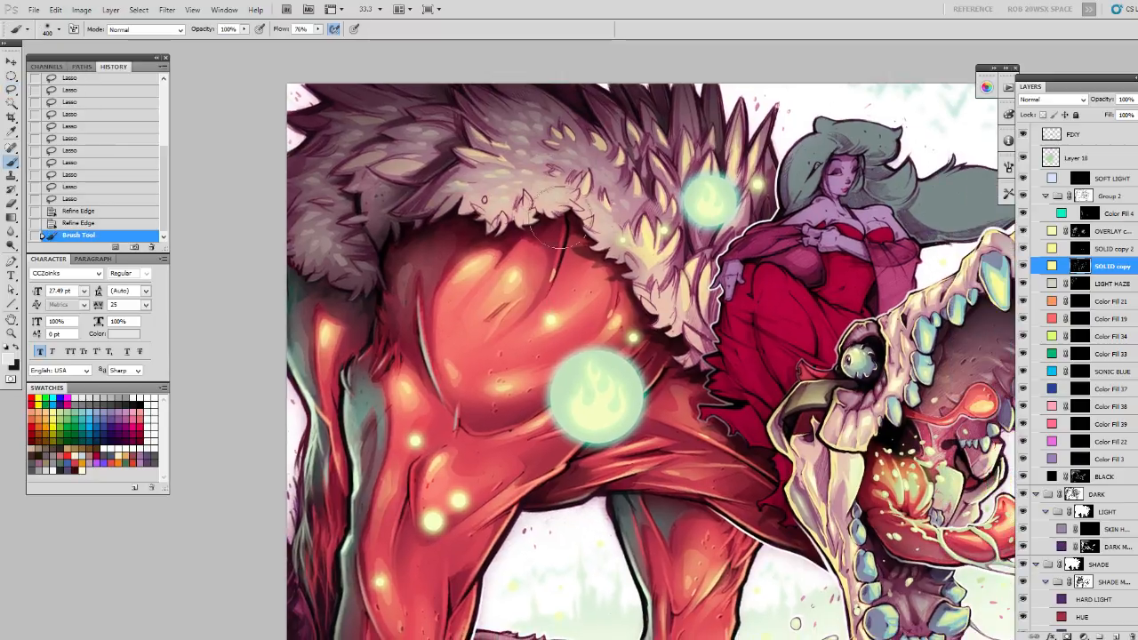
pyautogui.moveTo(579, 139); pyautogui.dragTo(581, 169)
pyautogui.moveTo(662, 324); pyautogui.dragTo(616, 339)
pyautogui.hotkey('ctrl', 'd')
# Lasso scattered fur tufts from the upper back along the mane to the fringe beside the woman's dress.
pyautogui.press('l')
pyautogui.moveTo(624, 261); pyautogui.dragTo(599, 192)
pyautogui.moveTo(551, 129)
pyautogui.mouseDown()
pyautogui.moveTo(541, 138)
pyautogui.moveTo(481, 118)
pyautogui.mouseUp()
pyautogui.moveTo(375, 89)
pyautogui.mouseDown()
pyautogui.moveTo(436, 113)
pyautogui.moveTo(452, 132)
pyautogui.mouseUp()
pyautogui.moveTo(435, 130); pyautogui.dragTo(436, 131)
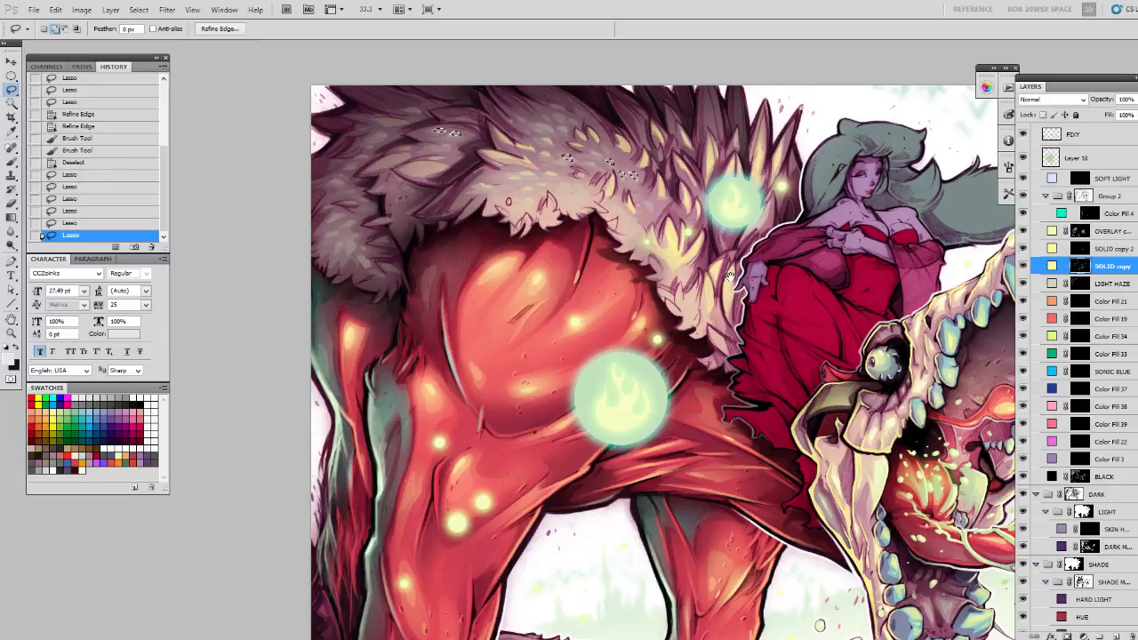
pyautogui.moveTo(734, 276); pyautogui.dragTo(635, 241)
pyautogui.moveTo(536, 180); pyautogui.dragTo(546, 177)
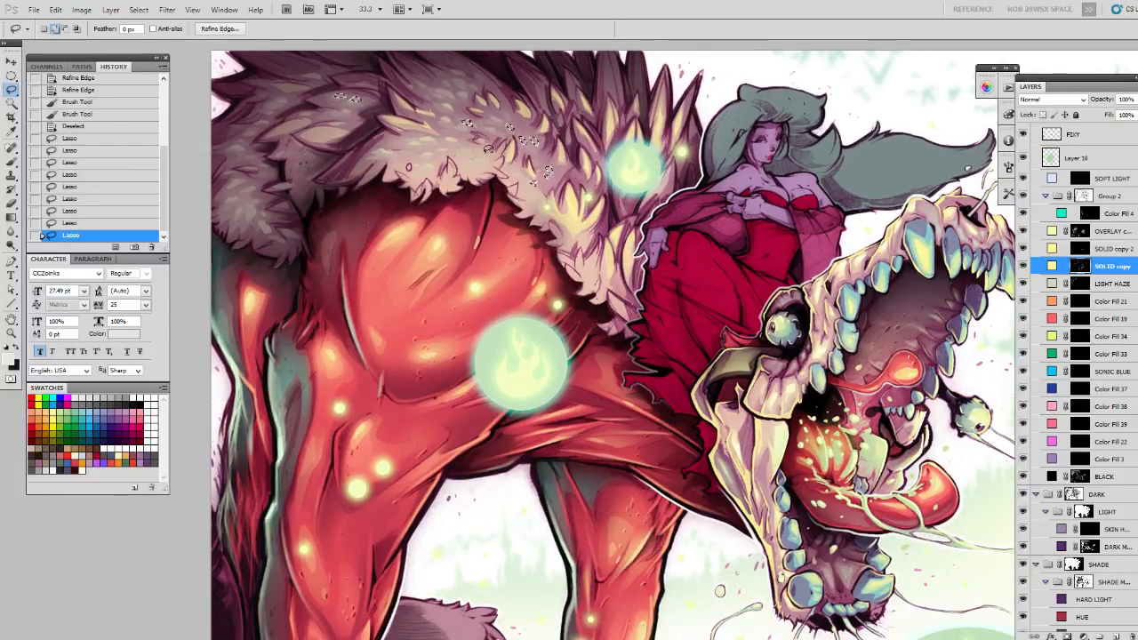
pyautogui.moveTo(478, 150)
pyautogui.mouseDown()
pyautogui.moveTo(488, 155)
pyautogui.moveTo(467, 162)
pyautogui.mouseUp()
pyautogui.moveTo(655, 177); pyautogui.dragTo(579, 147)
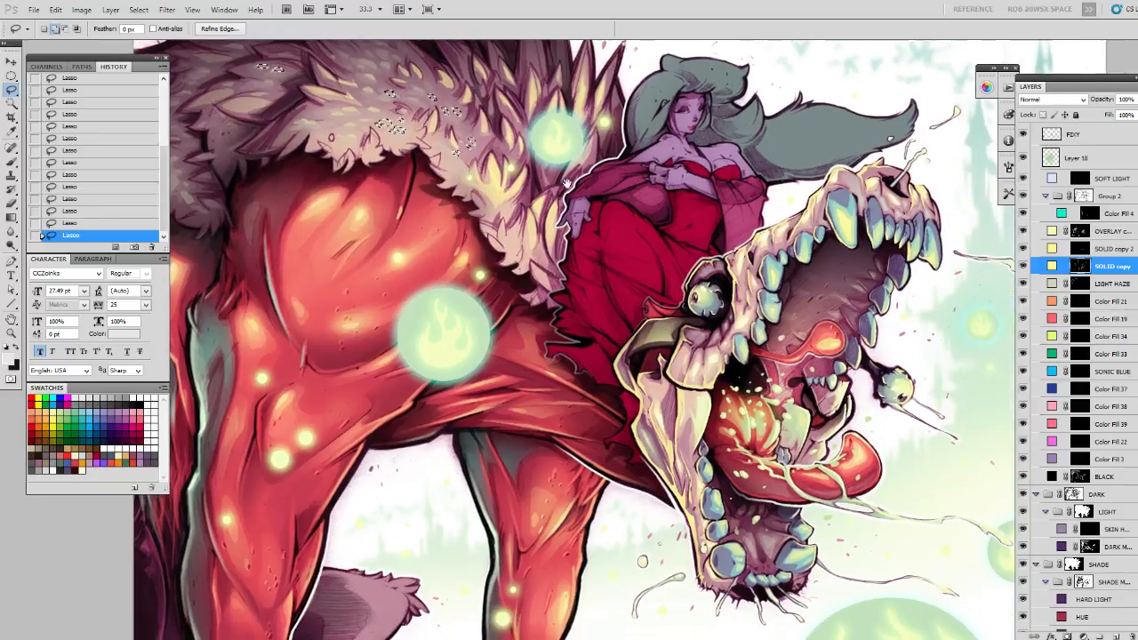
pyautogui.moveTo(507, 227)
pyautogui.mouseDown()
pyautogui.moveTo(502, 238)
pyautogui.moveTo(531, 234)
pyautogui.moveTo(530, 250)
pyautogui.mouseUp()
pyautogui.moveTo(500, 200)
pyautogui.mouseDown()
pyautogui.moveTo(503, 209)
pyautogui.moveTo(480, 205)
pyautogui.moveTo(447, 155)
pyautogui.mouseUp()
# Refine the tuft selection, brush highlights into it on the SOLID copy mask, tone some back with black, and deselect.
pyautogui.hotkey('ctrl', 'alt', 'r')
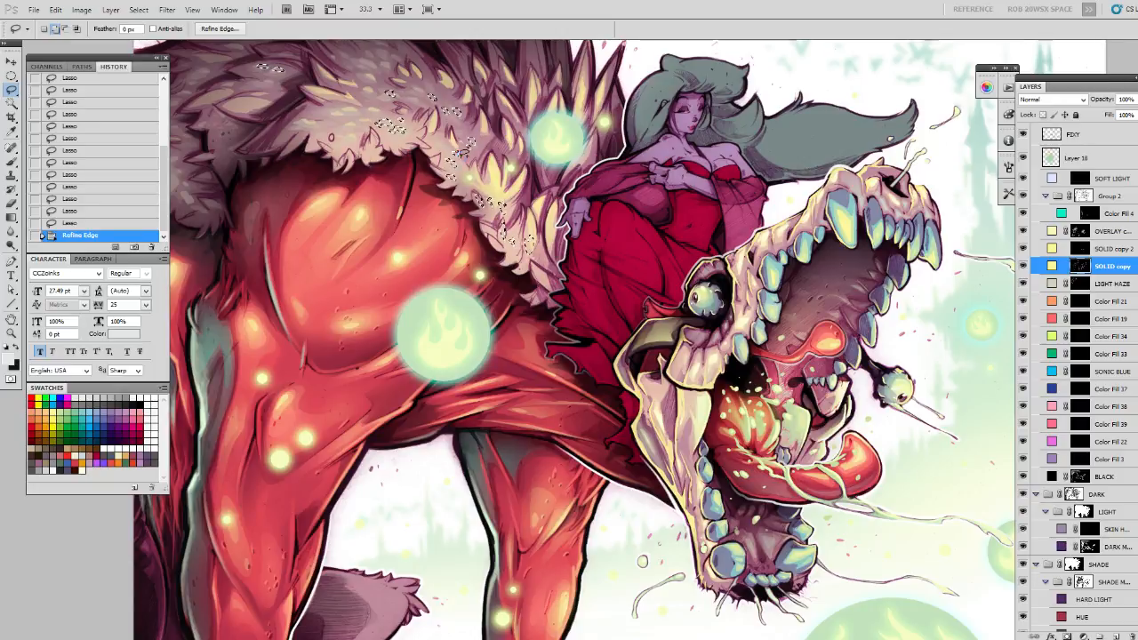
pyautogui.press('b')
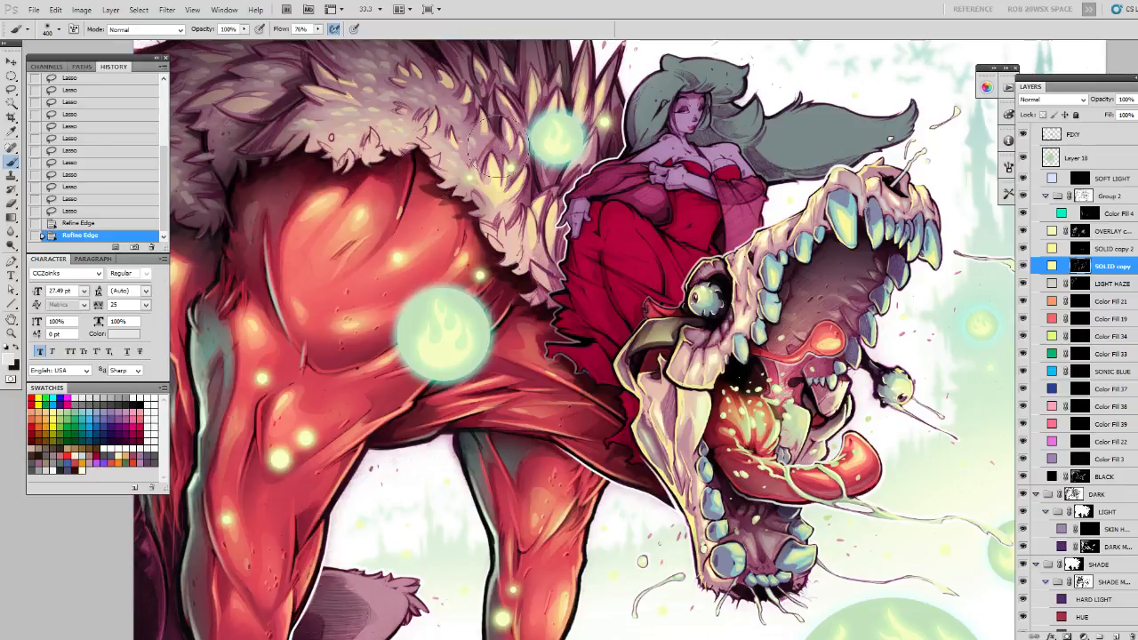
pyautogui.moveTo(471, 207)
pyautogui.mouseDown()
pyautogui.moveTo(523, 231)
pyautogui.moveTo(523, 285)
pyautogui.moveTo(518, 222)
pyautogui.moveTo(523, 302)
pyautogui.mouseUp()
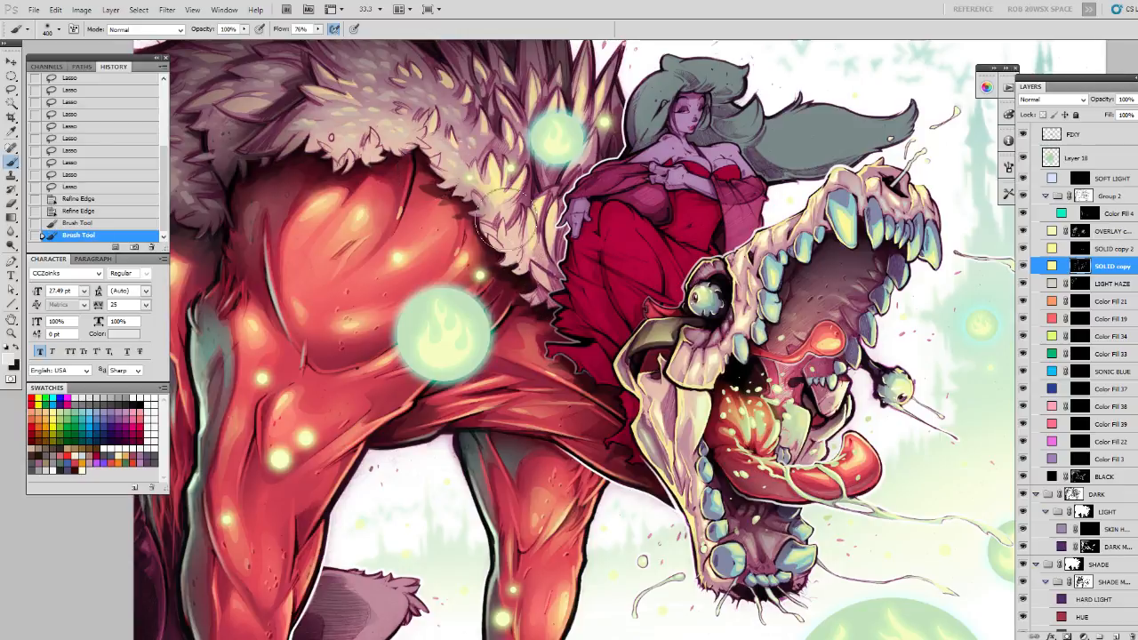
pyautogui.moveTo(413, 100)
pyautogui.mouseDown()
pyautogui.moveTo(428, 178)
pyautogui.moveTo(387, 189)
pyautogui.mouseUp()
pyautogui.press('x')
pyautogui.moveTo(378, 117); pyautogui.dragTo(378, 195)
pyautogui.press('x')
pyautogui.moveTo(458, 208)
pyautogui.mouseDown()
pyautogui.moveTo(477, 286)
pyautogui.moveTo(468, 265)
pyautogui.mouseUp()
pyautogui.press('z')
pyautogui.click(479, 215)
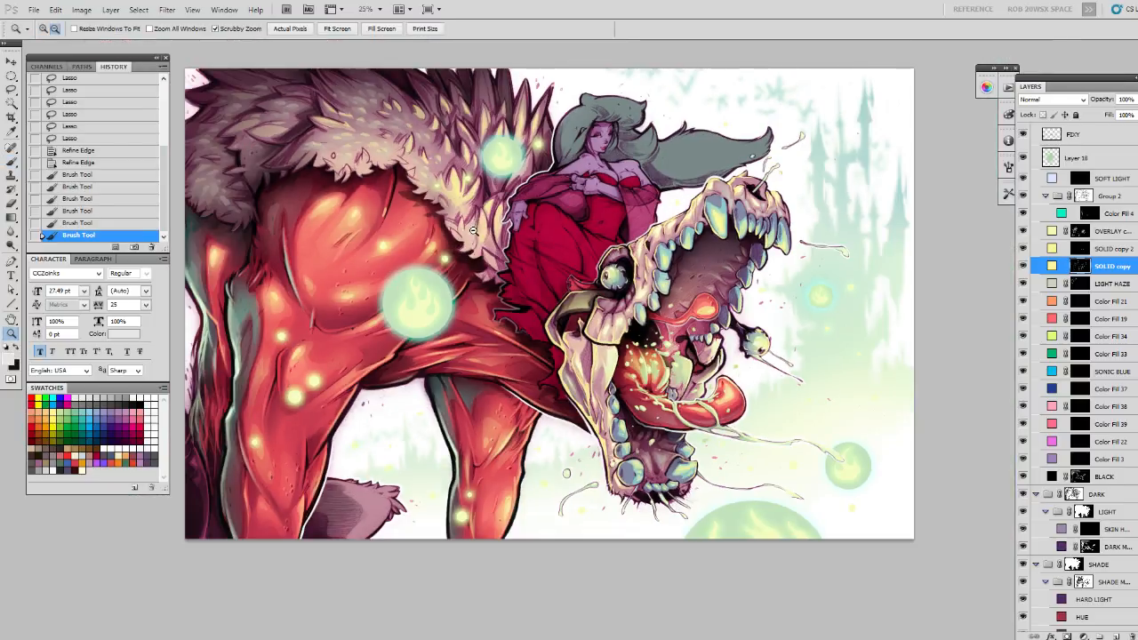
pyautogui.moveTo(430, 314); pyautogui.dragTo(521, 317)
pyautogui.press('b')
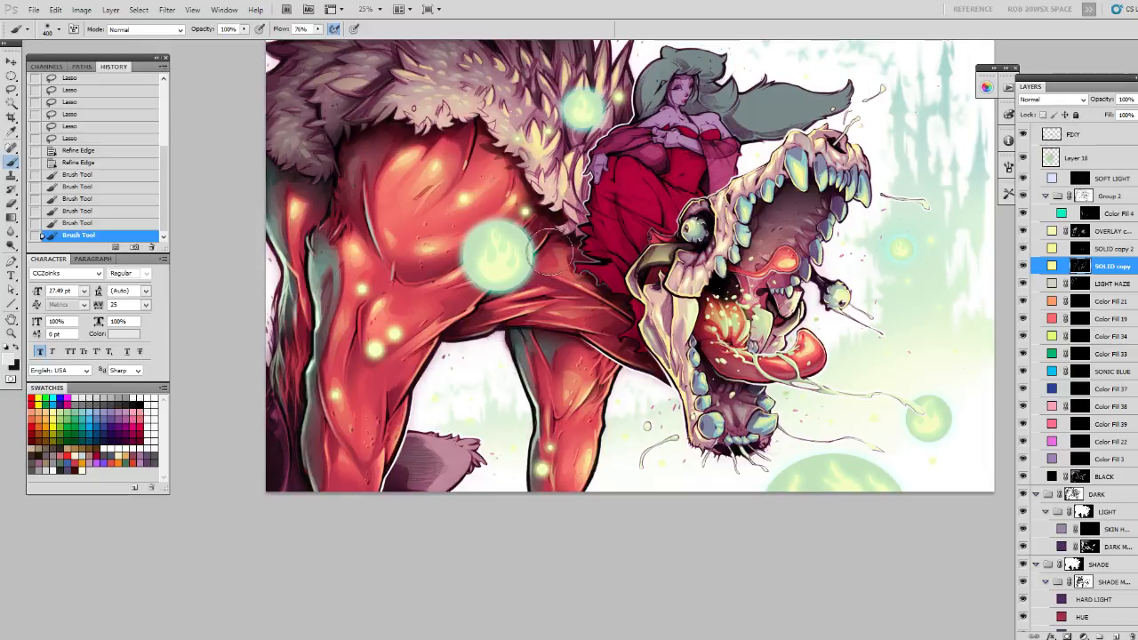
pyautogui.press('z')
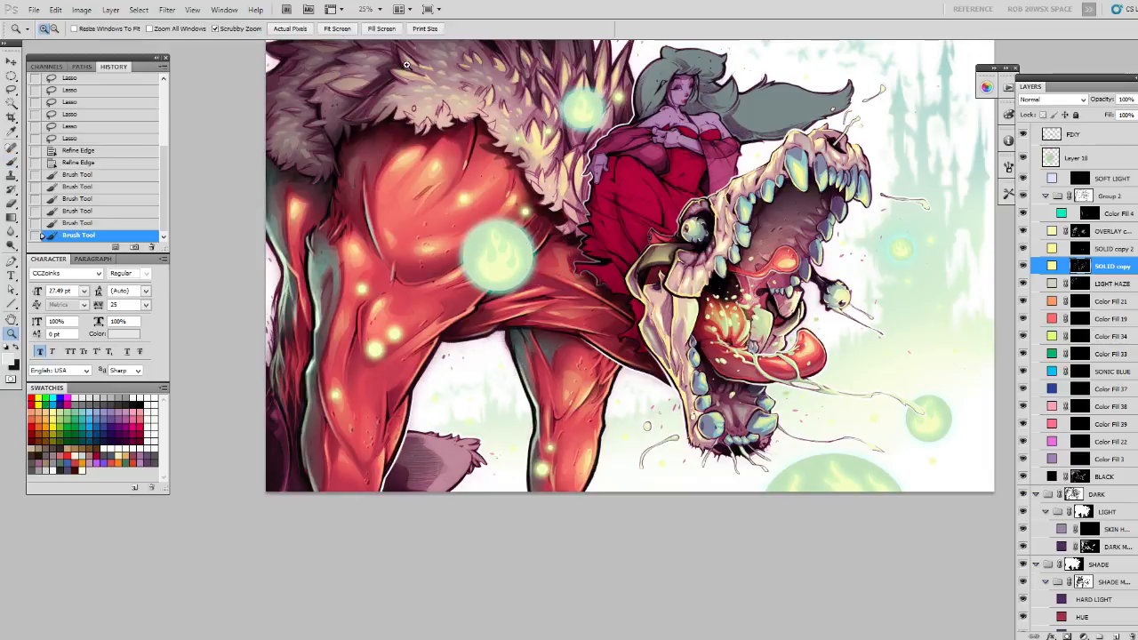
pyautogui.click(408, 61)
pyautogui.hotkey('ctrl', 'd')
# Try to highlight lassoed, edge-refined fur tufts on the back's far left on the SOLID copy mask, undo the stroke, and deselect.
pyautogui.press('l')
pyautogui.moveTo(424, 163); pyautogui.dragTo(532, 118)
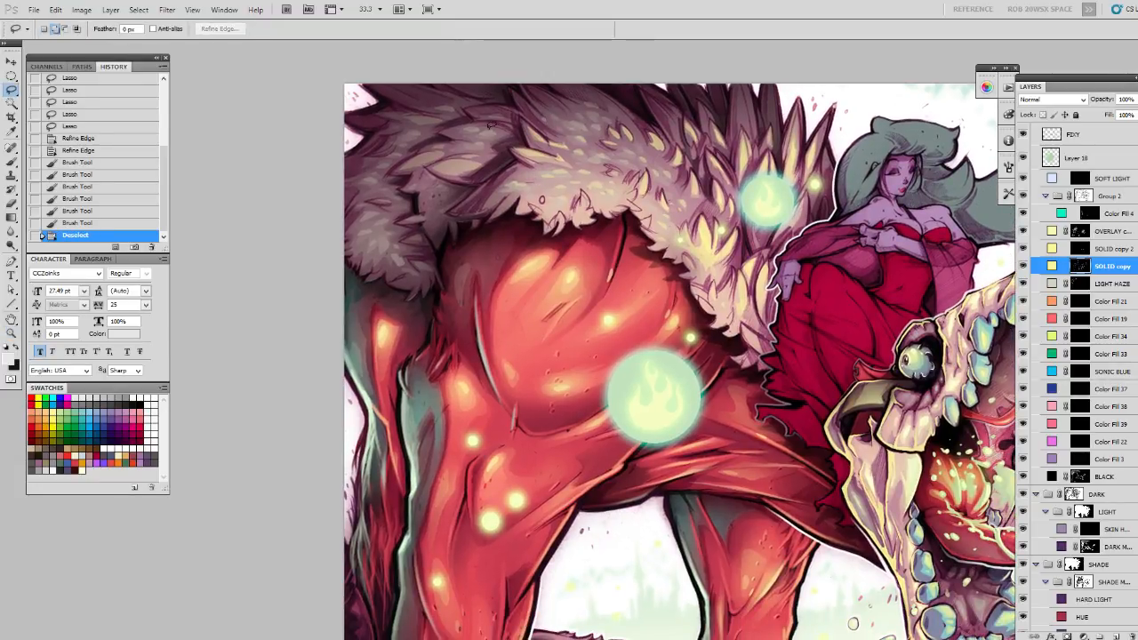
pyautogui.moveTo(483, 127); pyautogui.dragTo(464, 148)
pyautogui.click(494, 125)
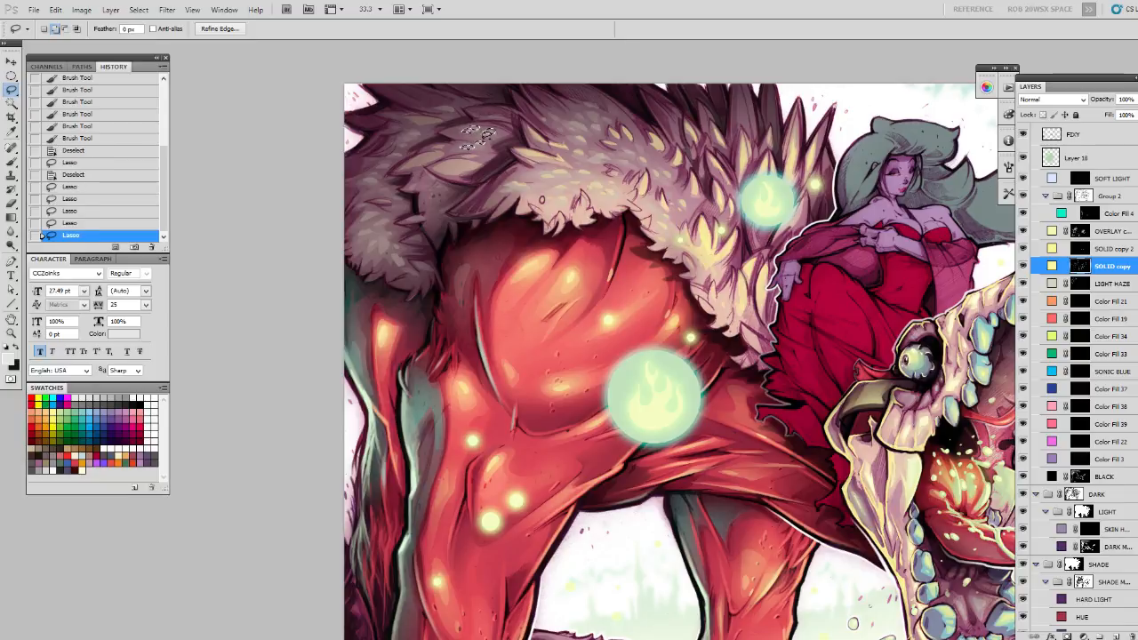
pyautogui.press('Return')
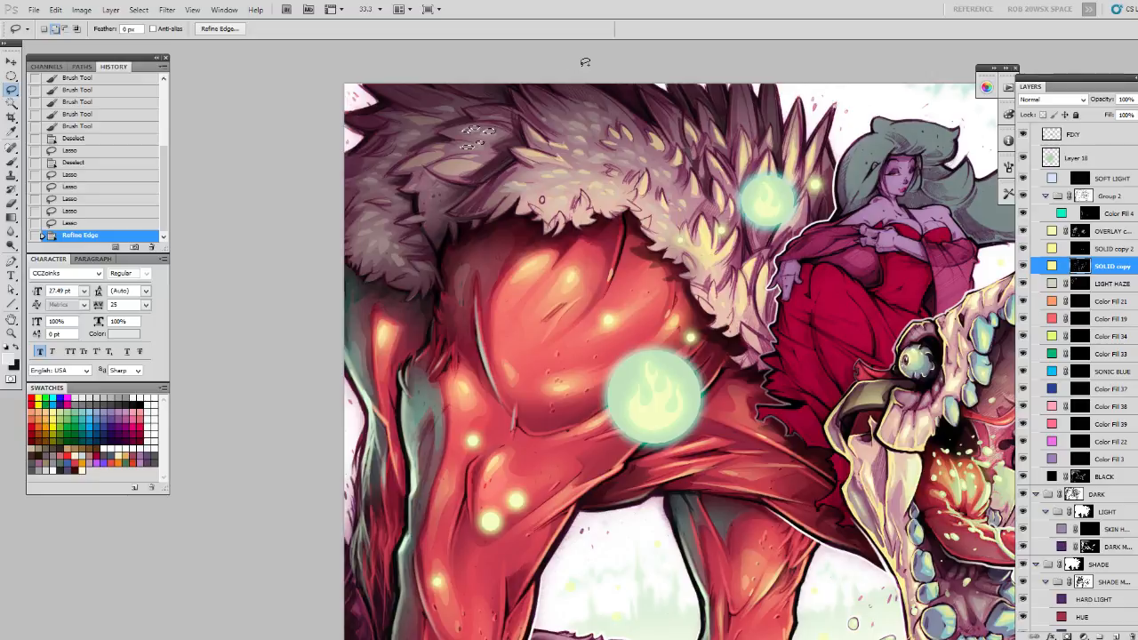
pyautogui.press('b')
pyautogui.moveTo(489, 147)
pyautogui.mouseDown()
pyautogui.moveTo(449, 182)
pyautogui.moveTo(464, 157)
pyautogui.mouseUp()
pyautogui.hotkey('ctrl', 'd')
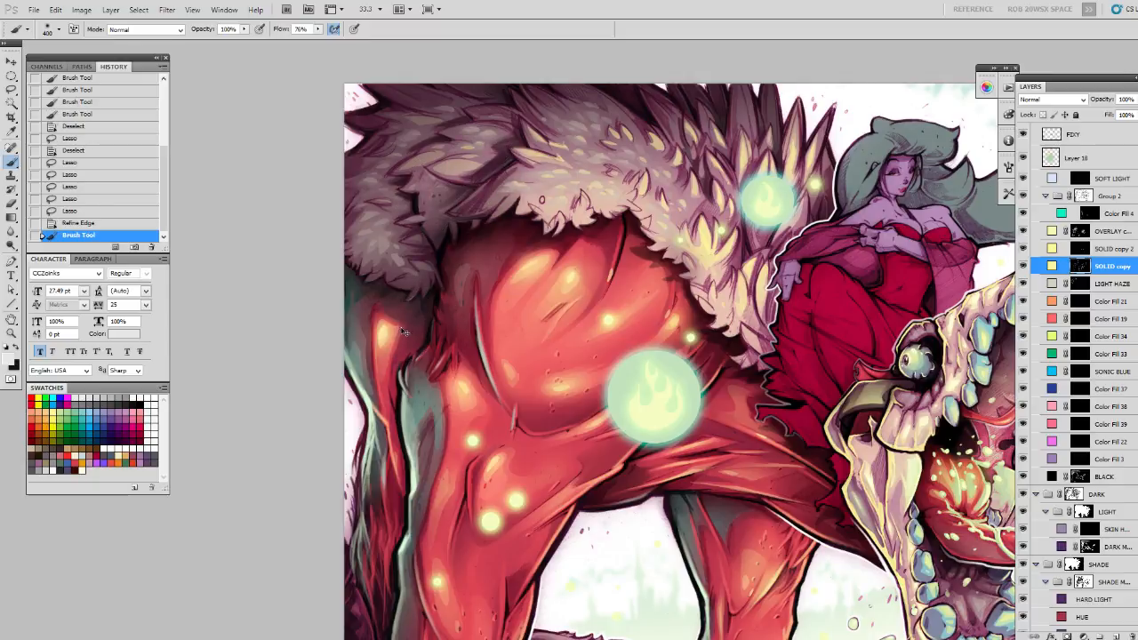
pyautogui.hotkey('ctrl', 'z')
pyautogui.moveTo(610, 309); pyautogui.dragTo(480, 310)
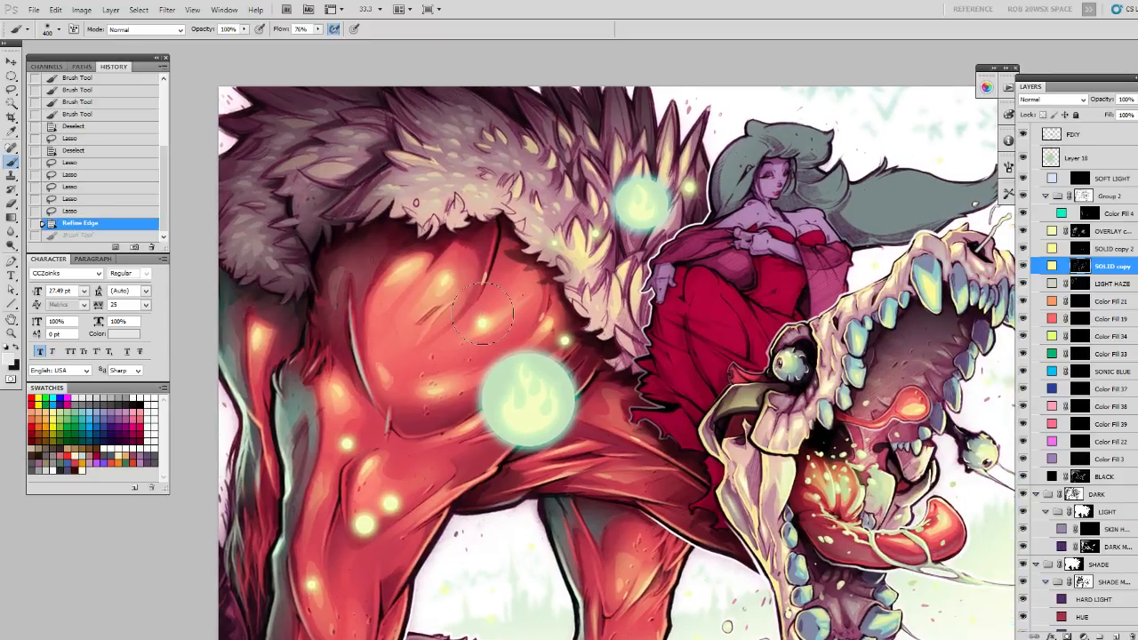
pyautogui.hotkey('ctrl', 'd')
# Lasso a fur tuft at the mane's lower tip beside the dress and brush a highlight into it on the SOLID copy mask.
pyautogui.press('l')
pyautogui.moveTo(639, 247); pyautogui.dragTo(551, 263)
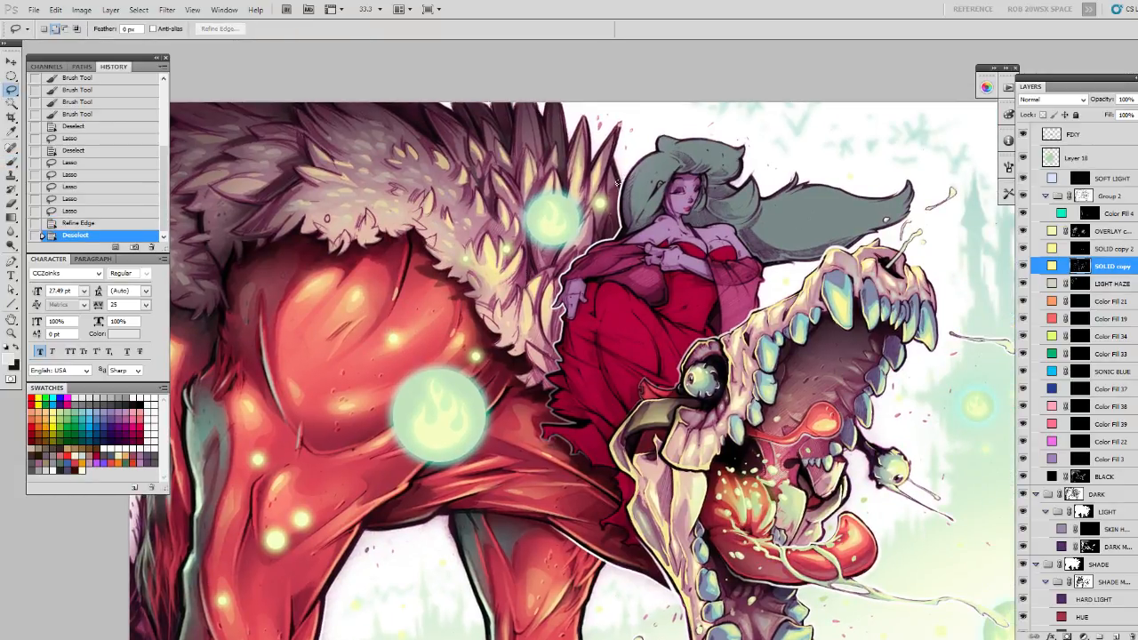
pyautogui.moveTo(552, 331)
pyautogui.mouseDown()
pyautogui.moveTo(553, 235)
pyautogui.moveTo(549, 254)
pyautogui.mouseUp()
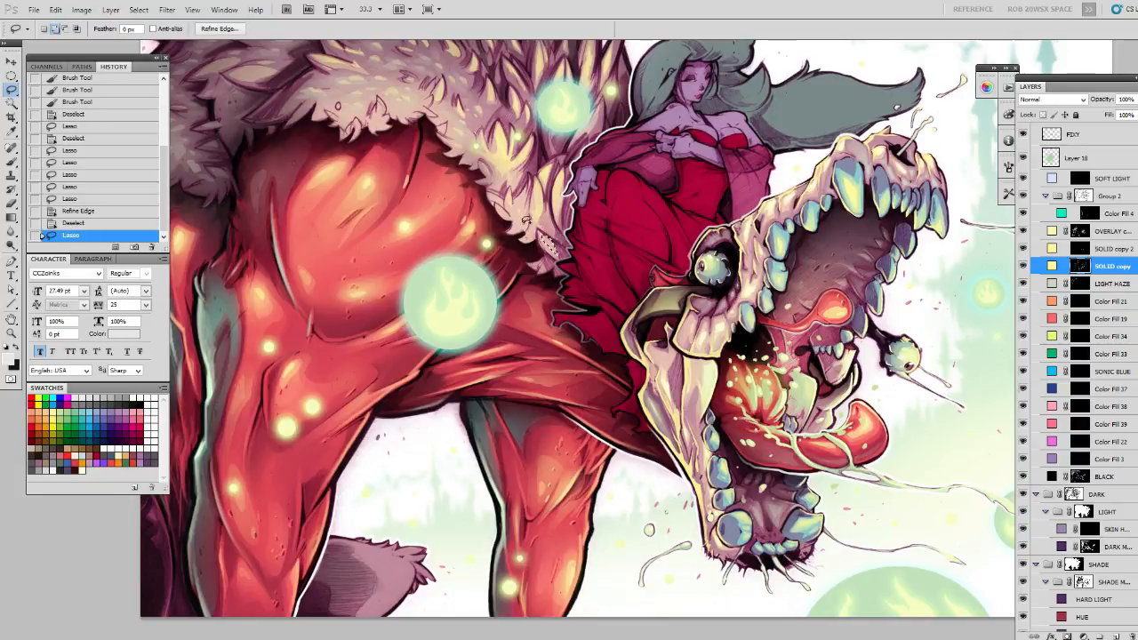
pyautogui.press('b')
pyautogui.moveTo(542, 213)
pyautogui.mouseDown()
pyautogui.moveTo(568, 267)
pyautogui.moveTo(549, 276)
pyautogui.moveTo(573, 298)
pyautogui.mouseUp()
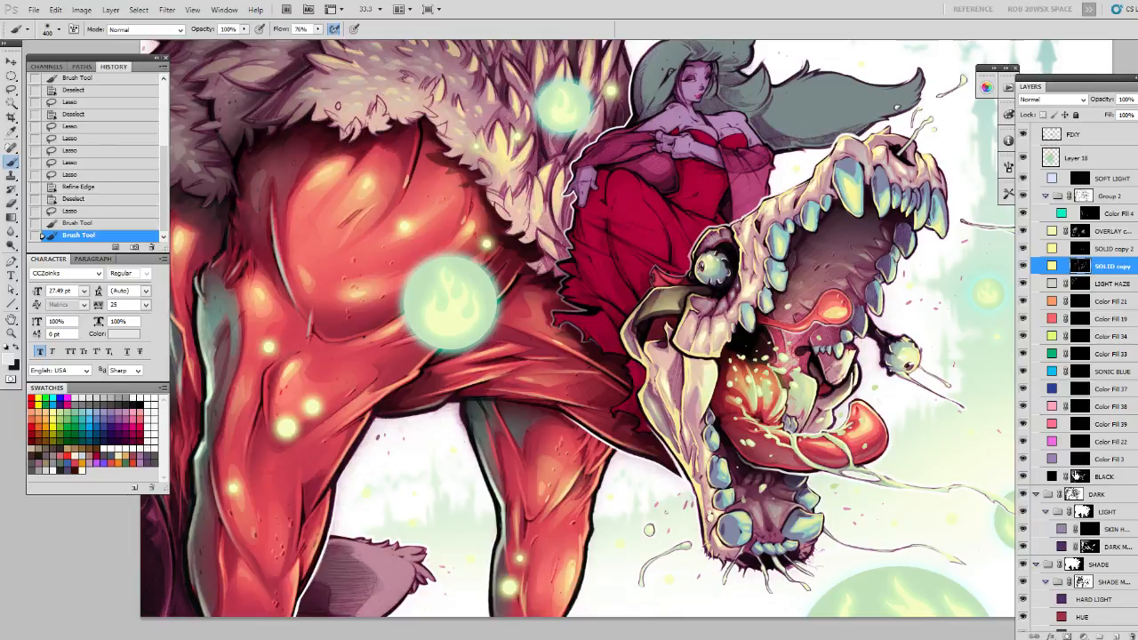
# Deselect, activate the BLACK layer's mask, and touch up the shadow at the mane's lower edge with a smaller hard brush.
pyautogui.click(1076, 477)
pyautogui.hotkey('ctrl', 'd')
pyautogui.rightClick(533, 255)
pyautogui.doubleClick(562, 400)
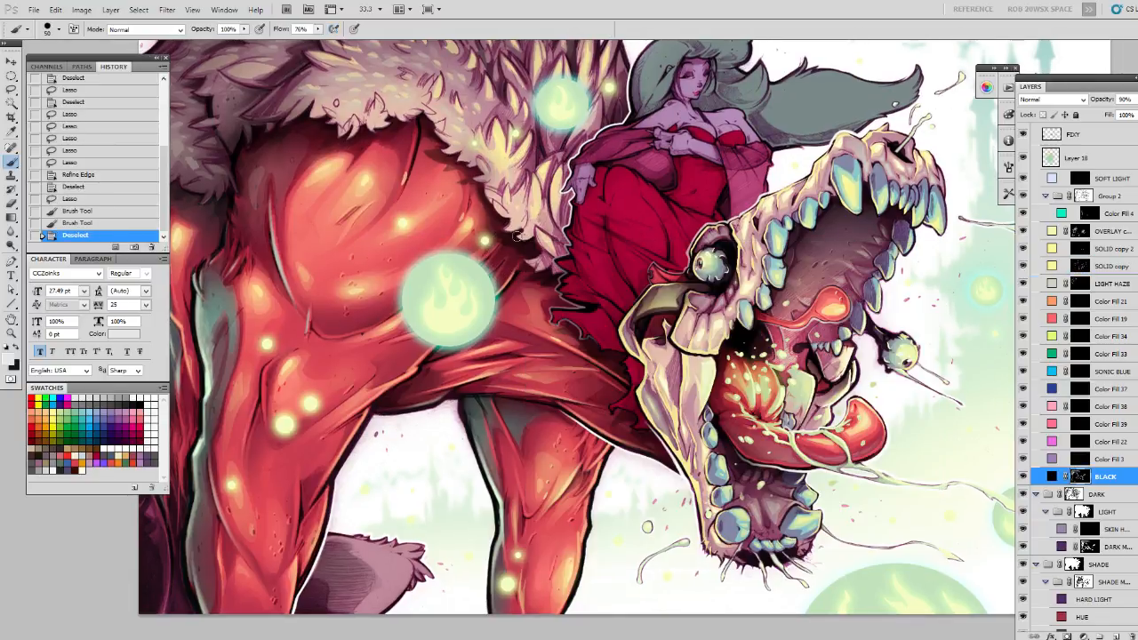
pyautogui.moveTo(517, 228); pyautogui.dragTo(523, 233)
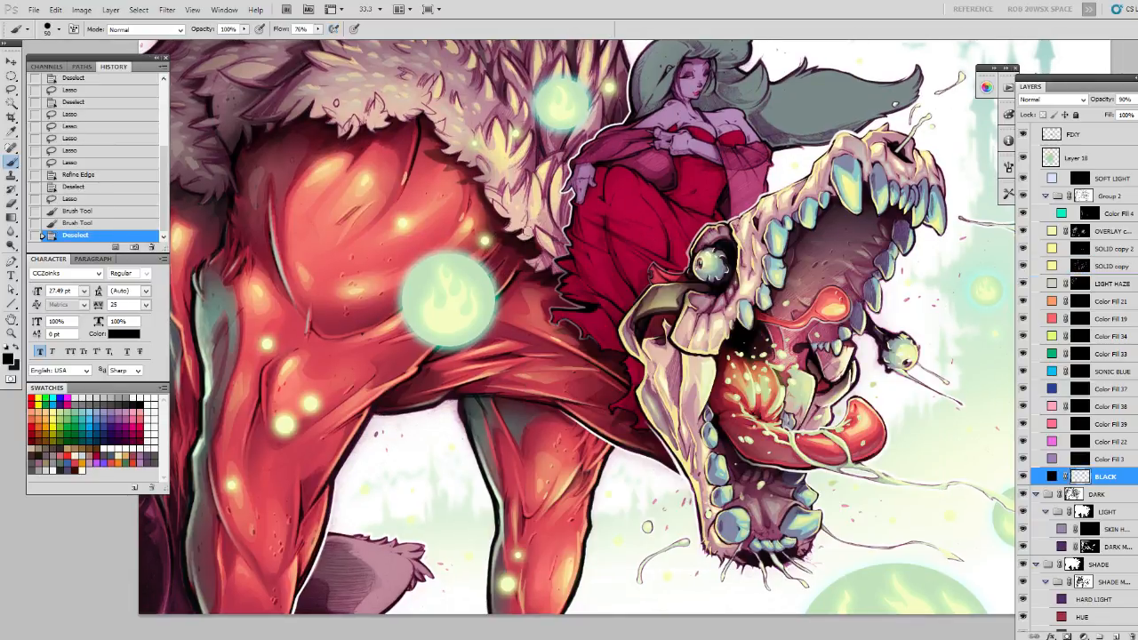
pyautogui.click(515, 230)
pyautogui.press('x')
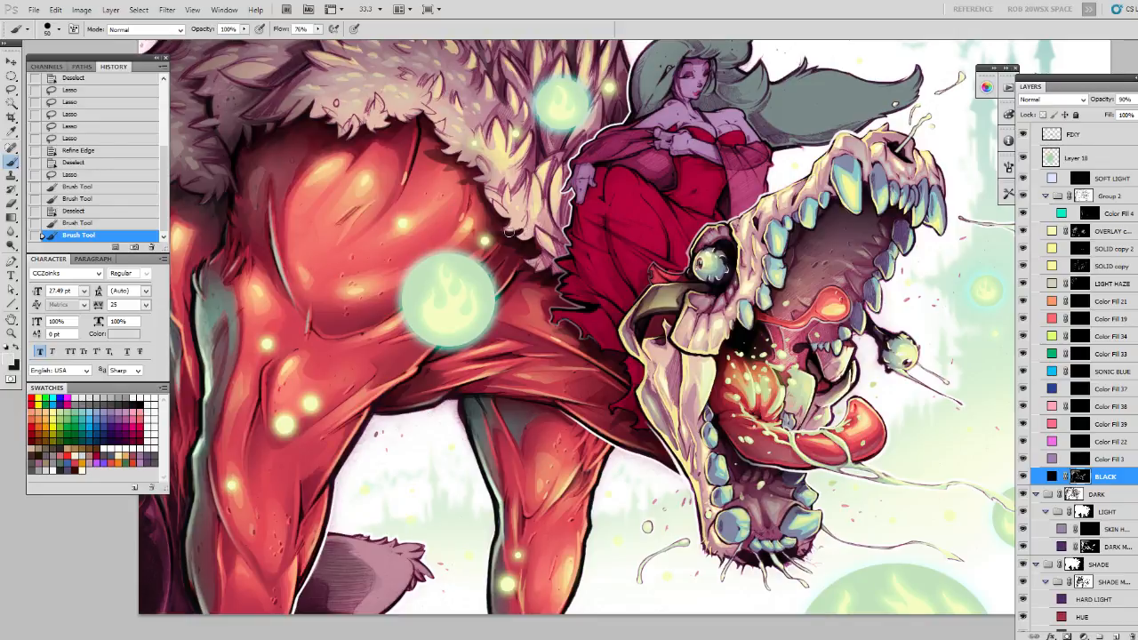
pyautogui.moveTo(520, 230); pyautogui.dragTo(519, 237)
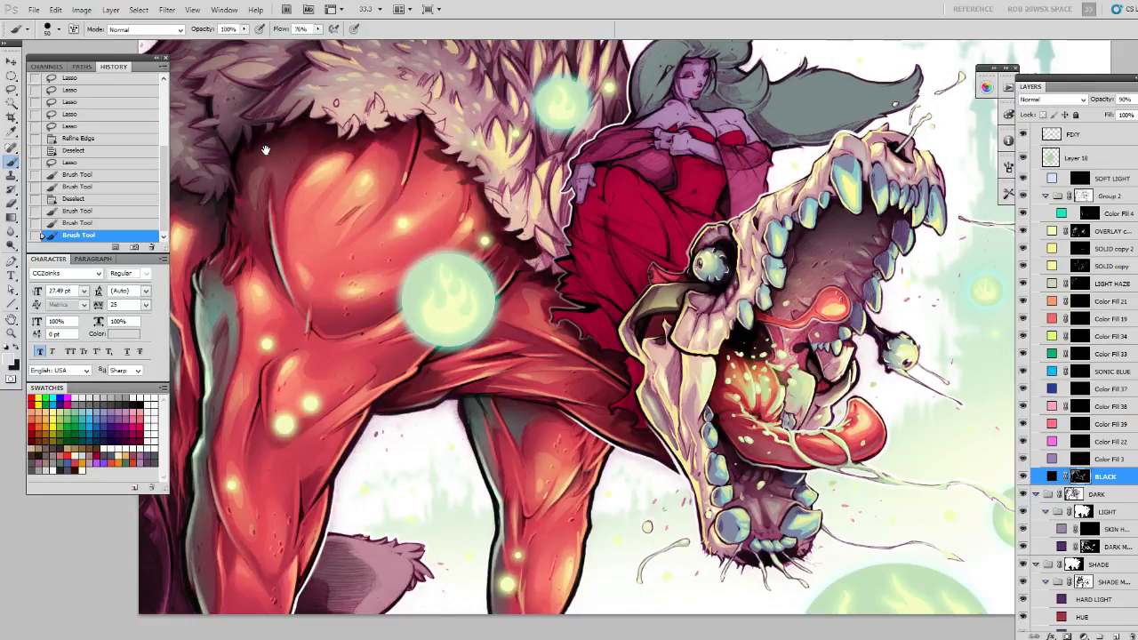
# Brush shadows in sampled mask greys on the BLACK mask under the fur fringe around the rear leg and upper thigh.
pyautogui.moveTo(265, 153); pyautogui.dragTo(364, 201)
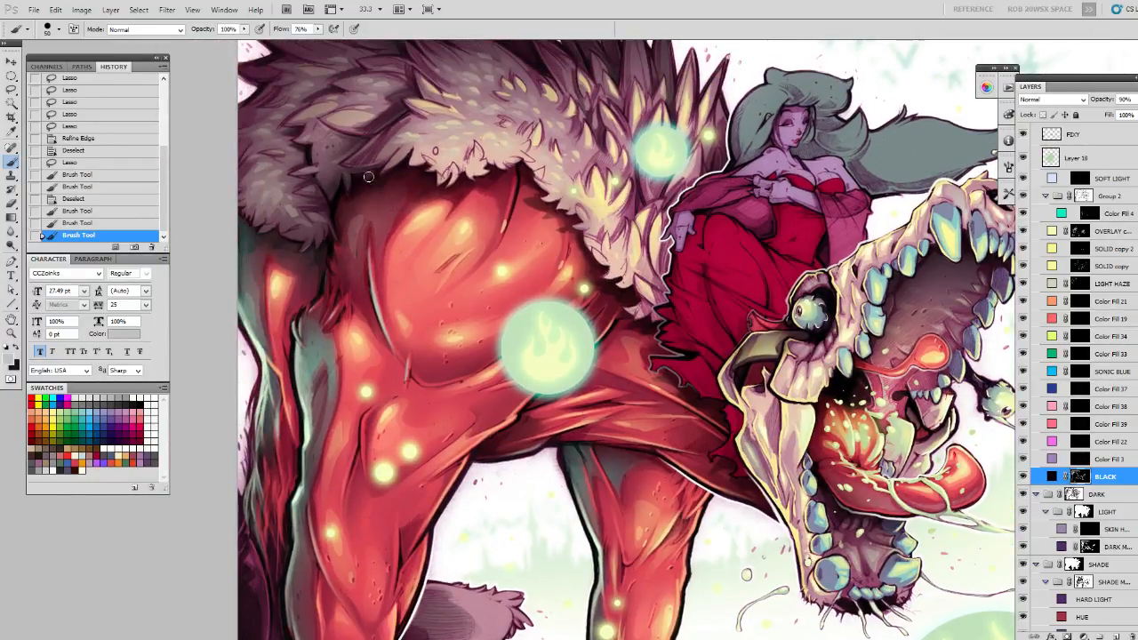
pyautogui.moveTo(345, 192)
pyautogui.mouseDown()
pyautogui.moveTo(350, 177)
pyautogui.moveTo(332, 215)
pyautogui.mouseUp()
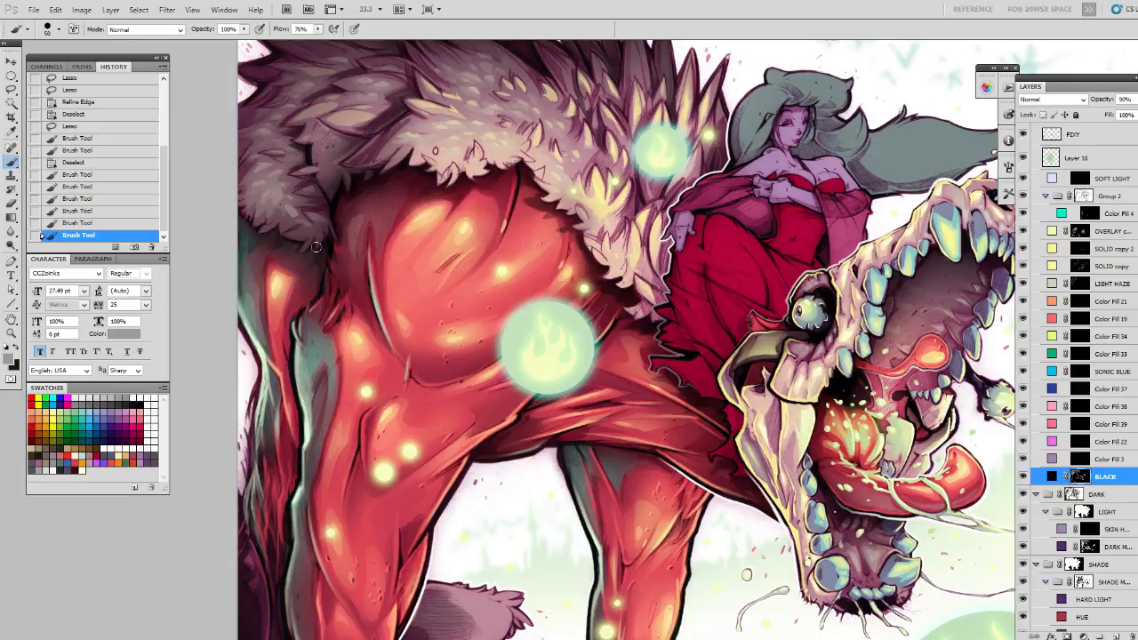
pyautogui.moveTo(284, 234); pyautogui.dragTo(251, 222)
pyautogui.keyDown('alt'); pyautogui.click(256, 219); pyautogui.keyUp('alt')
pyautogui.keyDown('alt'); pyautogui.click(271, 229); pyautogui.keyUp('alt')
pyautogui.moveTo(326, 216)
pyautogui.mouseDown()
pyautogui.moveTo(305, 229)
pyautogui.moveTo(339, 237)
pyautogui.moveTo(327, 200)
pyautogui.moveTo(345, 194)
pyautogui.mouseUp()
pyautogui.keyDown('alt'); pyautogui.click(327, 200); pyautogui.keyUp('alt')
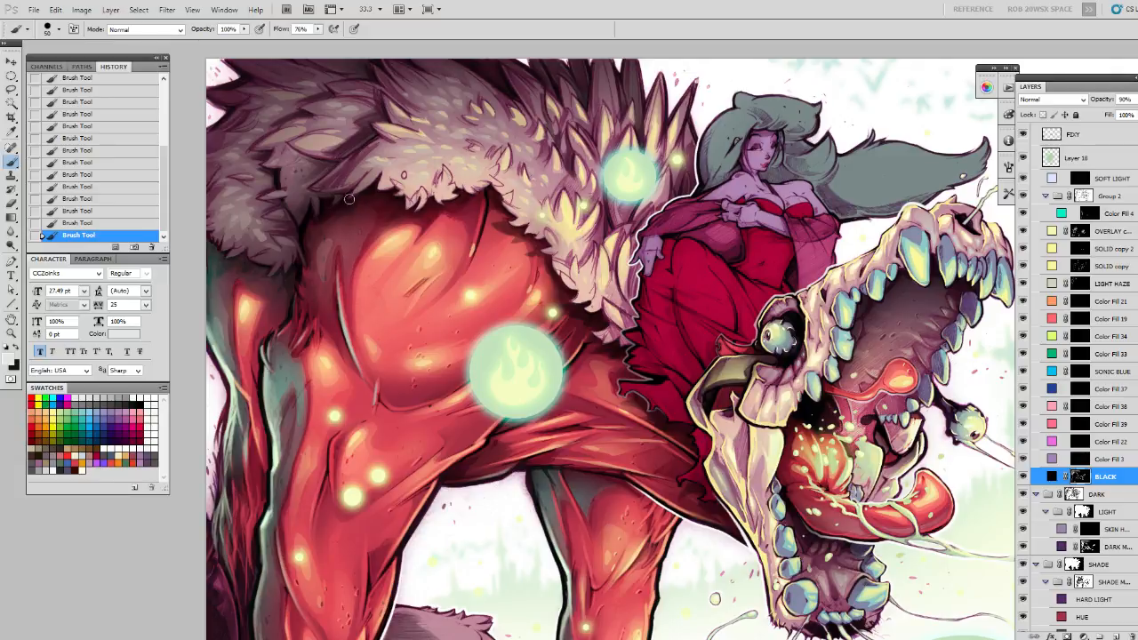
pyautogui.moveTo(468, 249); pyautogui.dragTo(456, 217)
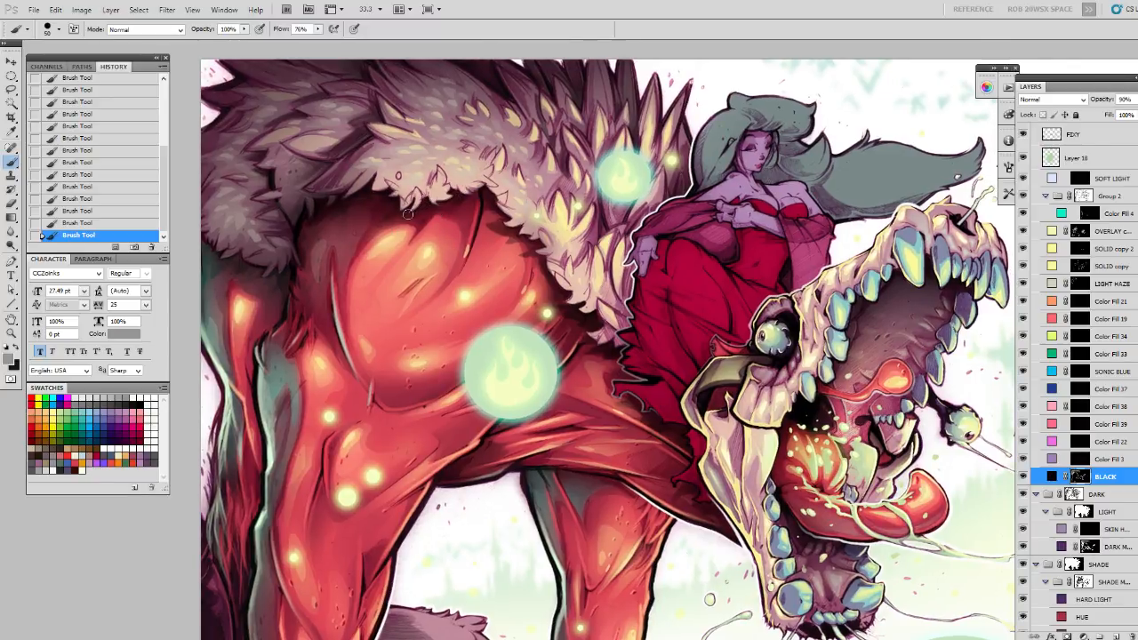
pyautogui.moveTo(508, 232); pyautogui.dragTo(474, 229)
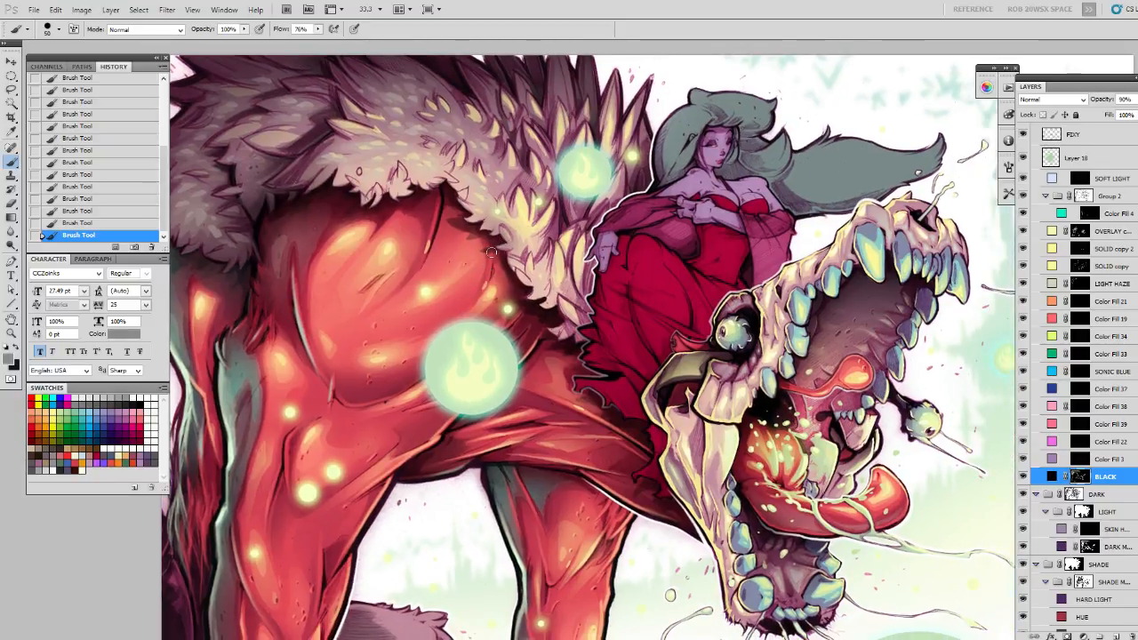
# Erase the stray mark beside the fur fringe on the FIXY layer using the ROB RUFFY DRAW DETAIL brush.
pyautogui.moveTo(666, 267); pyautogui.dragTo(626, 266)
pyautogui.click(1056, 137)
pyautogui.press('e')
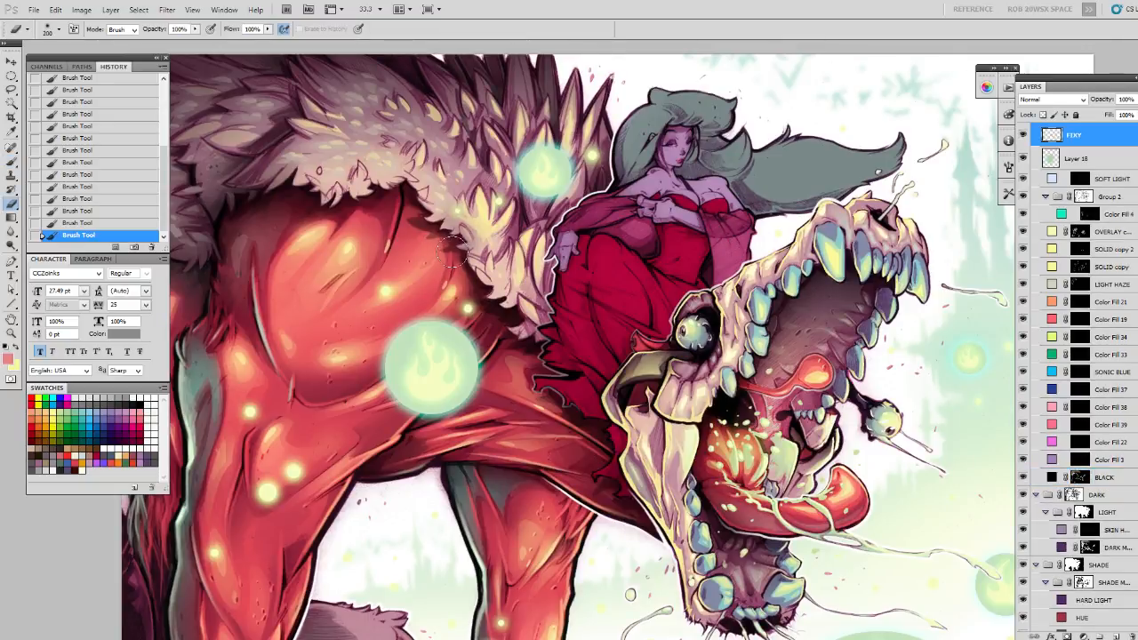
pyautogui.rightClick(466, 263)
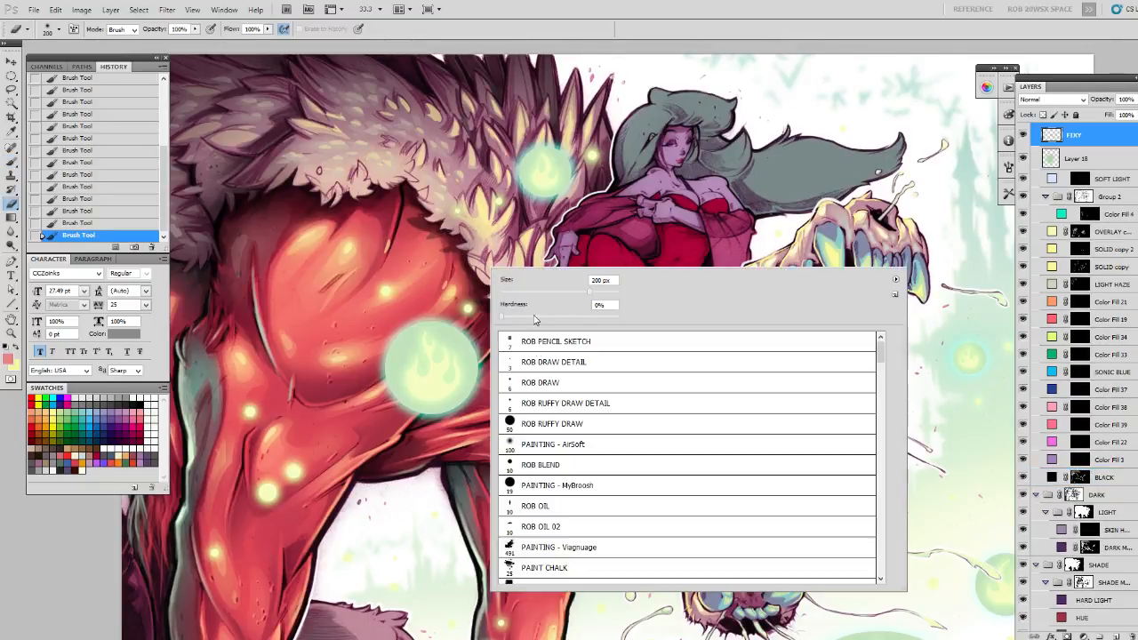
pyautogui.click(551, 403)
pyautogui.press('Return')
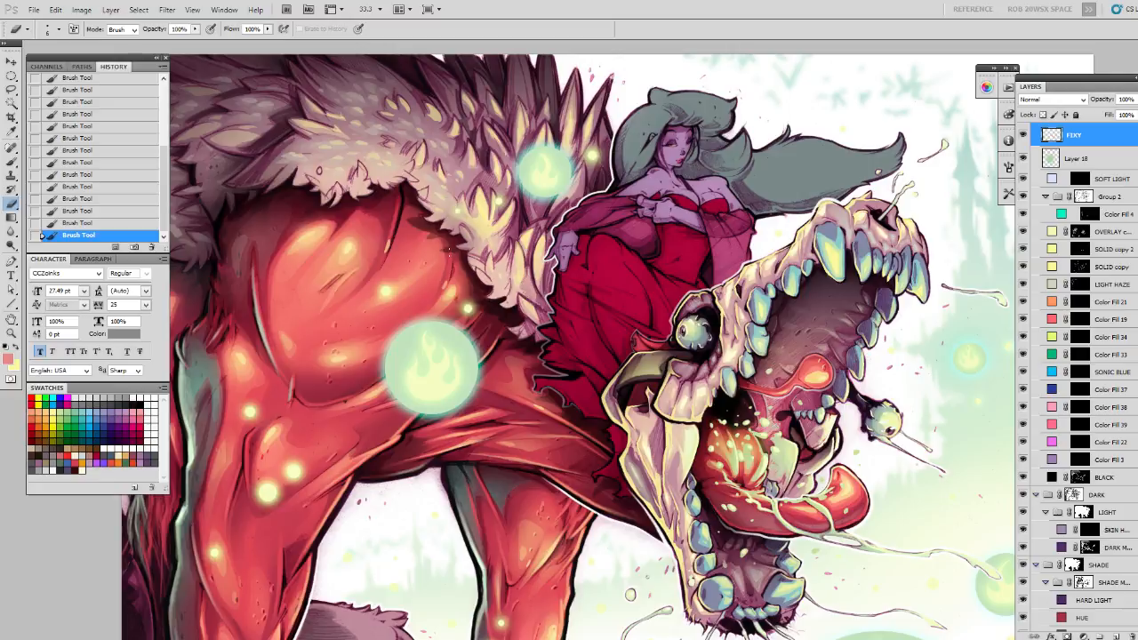
pyautogui.click(467, 266)
# Activate the BLACK layer's mask and brush shadows in sampled mask greys on the mane spikes around the glowing orb beside the woman.
pyautogui.click(1076, 477)
pyautogui.press('b')
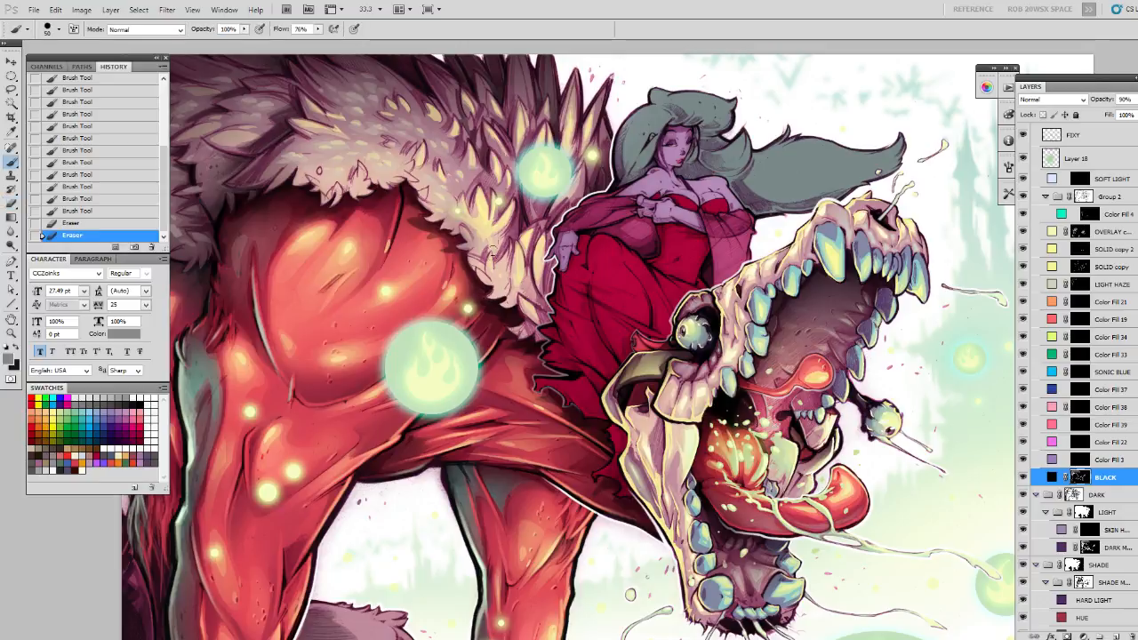
pyautogui.scroll(3, 428, 203)
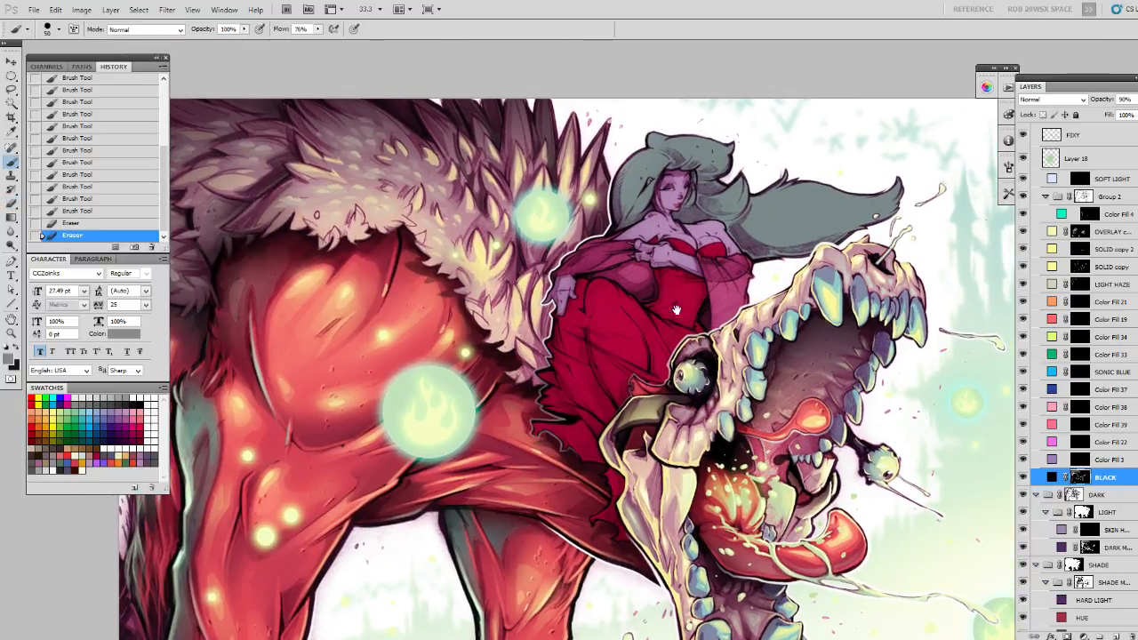
pyautogui.moveTo(674, 333); pyautogui.dragTo(643, 332)
pyautogui.keyDown('alt'); pyautogui.click(499, 149); pyautogui.keyUp('alt')
pyautogui.click(502, 153)
pyautogui.moveTo(538, 188); pyautogui.dragTo(485, 201)
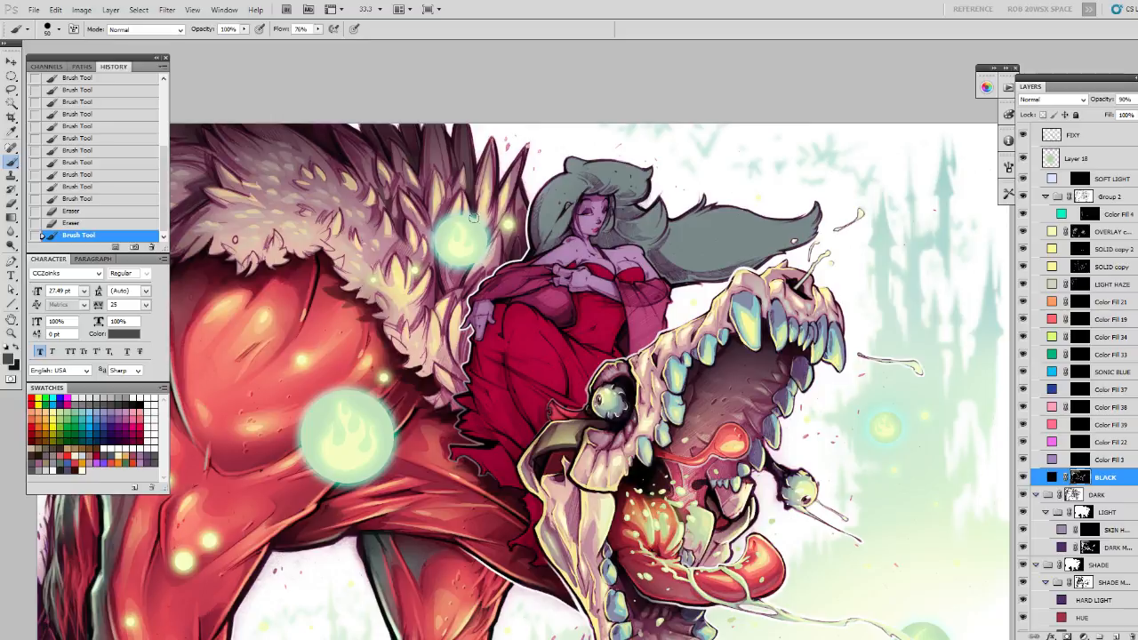
pyautogui.moveTo(472, 229); pyautogui.dragTo(454, 233)
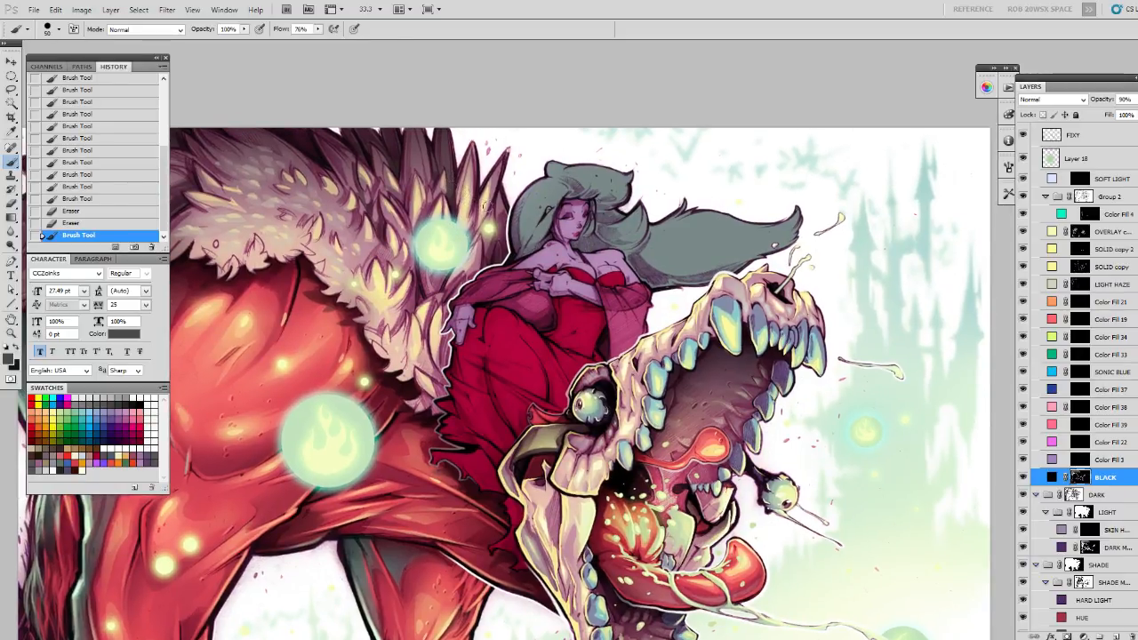
pyautogui.click(458, 213)
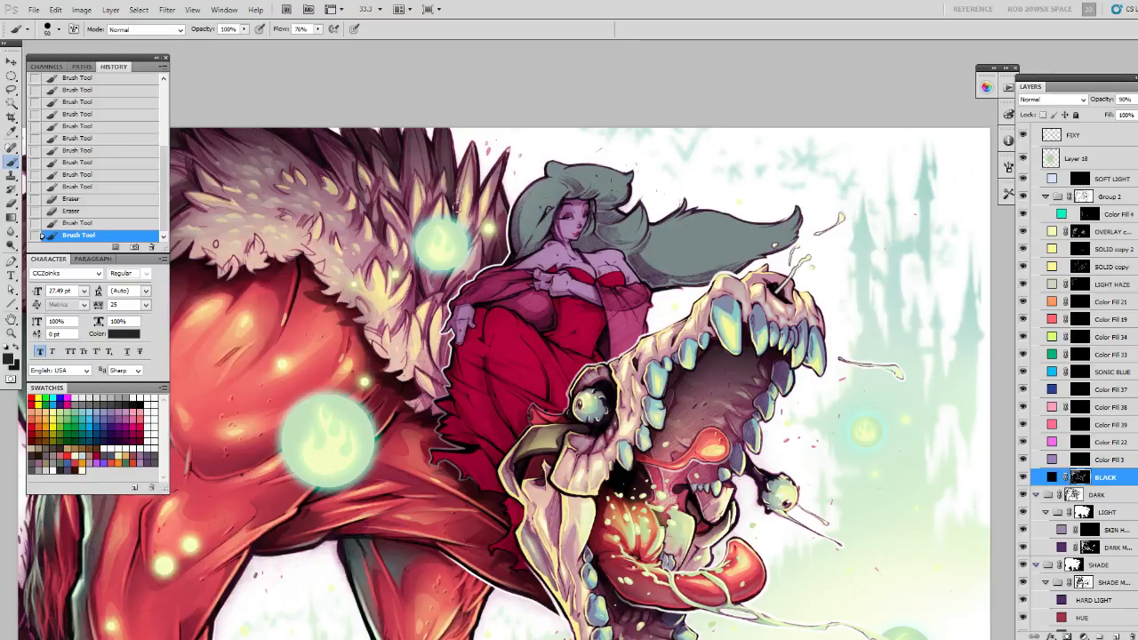
pyautogui.click(455, 222)
pyautogui.click(458, 188)
# Lasso the mane's edge along the dress and brush a soft shadow into it on the BLACK mask with the 100 px PAINTING - AirSoft brush.
pyautogui.moveTo(521, 358)
pyautogui.mouseDown()
pyautogui.moveTo(625, 208)
pyautogui.moveTo(581, 247)
pyautogui.mouseUp()
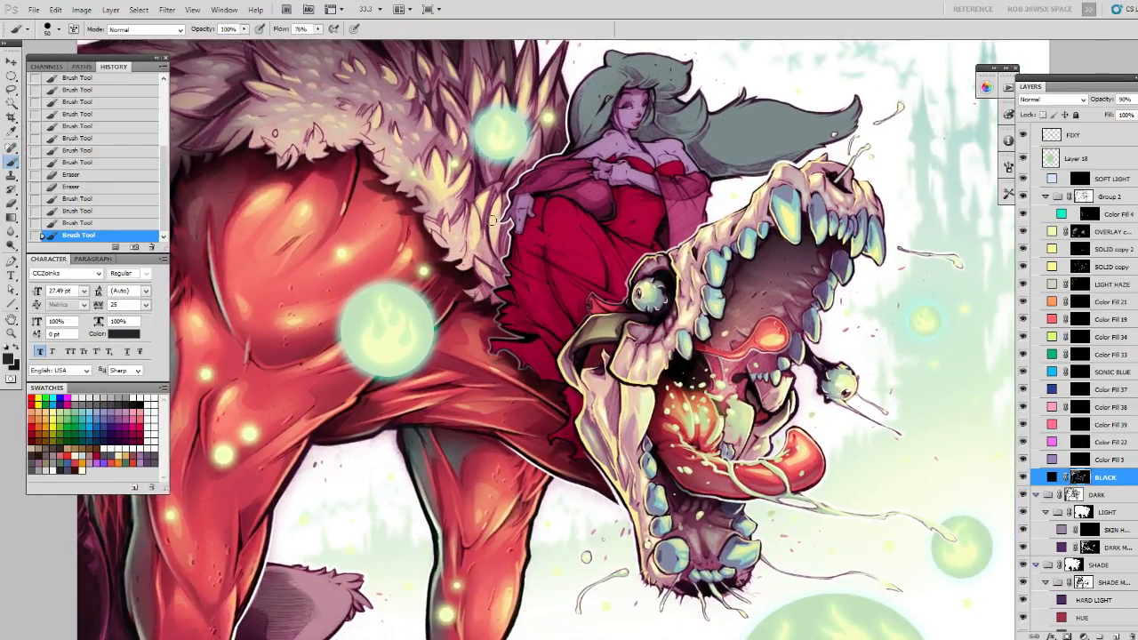
pyautogui.press('l')
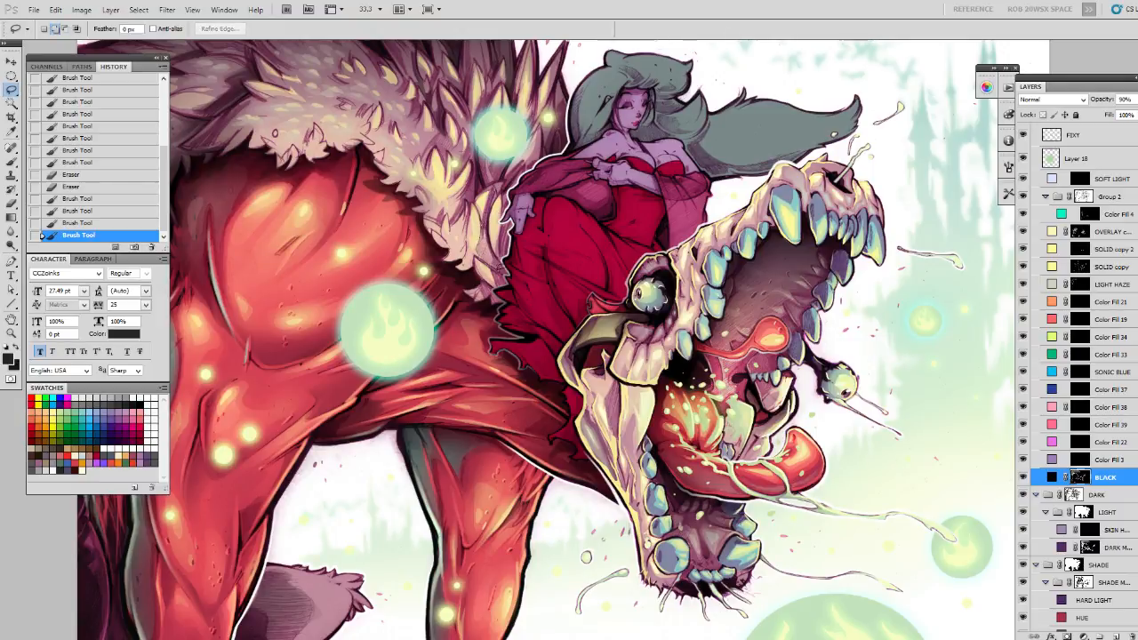
pyautogui.moveTo(494, 187)
pyautogui.mouseDown()
pyautogui.moveTo(481, 238)
pyautogui.moveTo(506, 285)
pyautogui.mouseUp()
pyautogui.press('b')
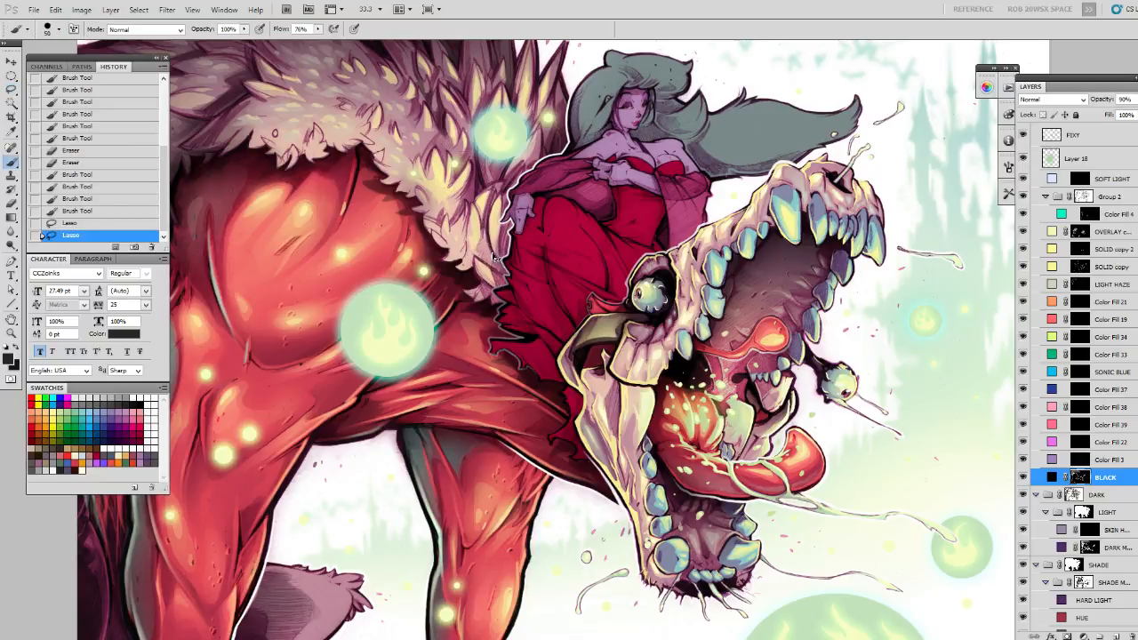
pyautogui.rightClick(493, 257)
pyautogui.click(517, 430)
pyautogui.moveTo(487, 244)
pyautogui.mouseDown()
pyautogui.moveTo(494, 279)
pyautogui.moveTo(498, 262)
pyautogui.mouseUp()
pyautogui.press('x')
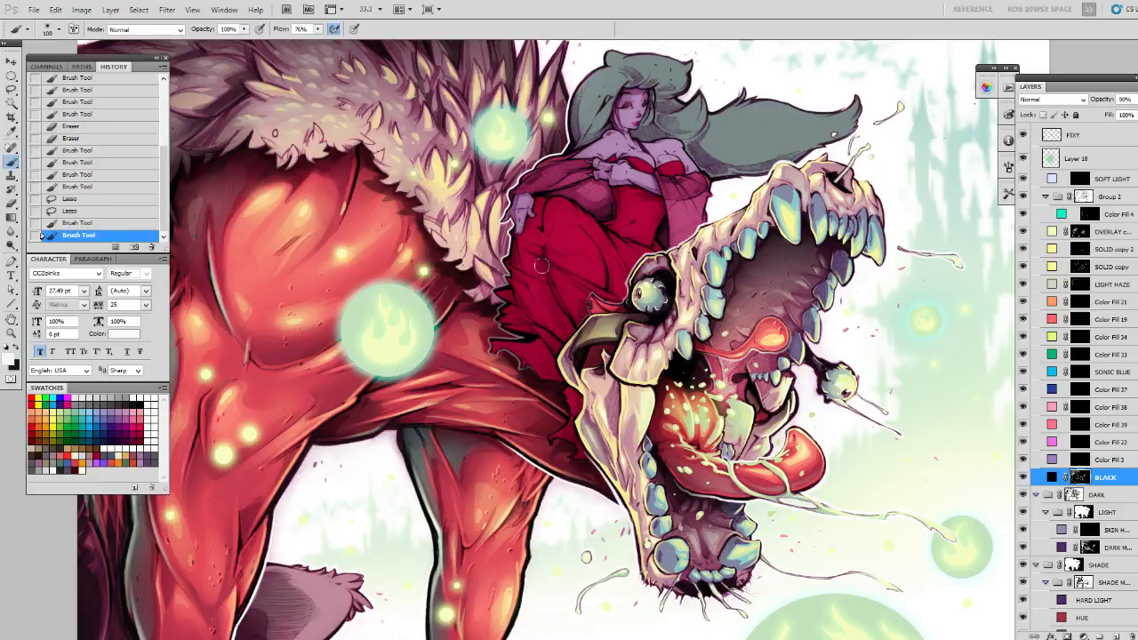
pyautogui.moveTo(512, 289)
pyautogui.mouseDown()
pyautogui.moveTo(499, 254)
pyautogui.moveTo(503, 267)
pyautogui.mouseUp()
pyautogui.moveTo(527, 313); pyautogui.dragTo(510, 283)
pyautogui.moveTo(545, 256); pyautogui.dragTo(559, 220)
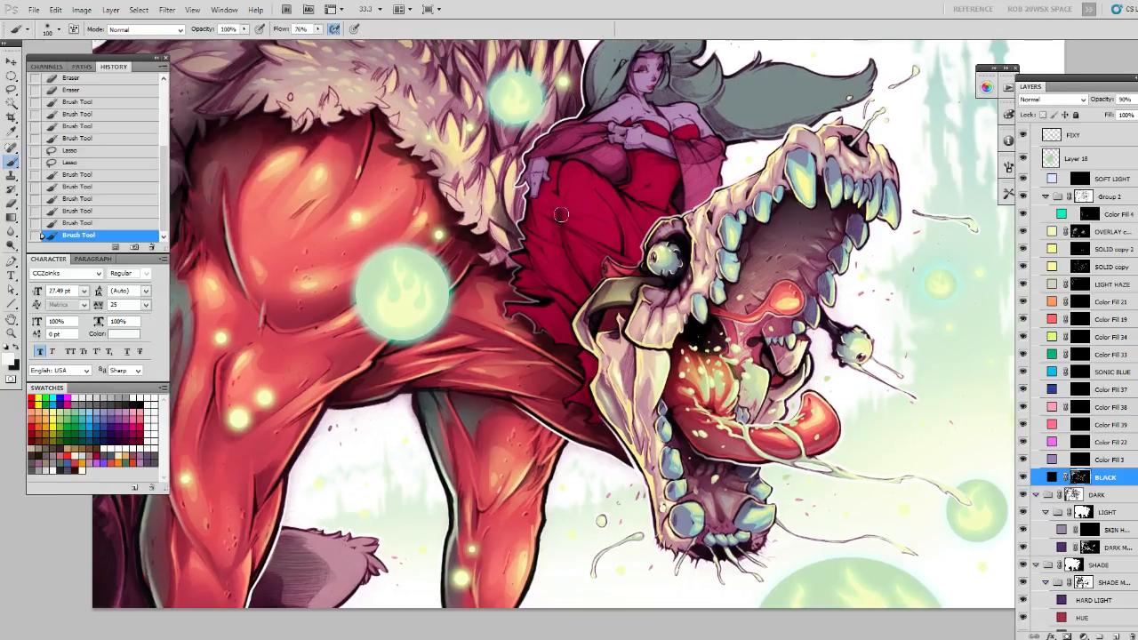
# Deselect, lasso the mane's lower tip beside the dress, and brush a soft white shadow stroke into it on the BLACK mask at 200 px.
pyautogui.hotkey('ctrl', 'd')
pyautogui.press('l')
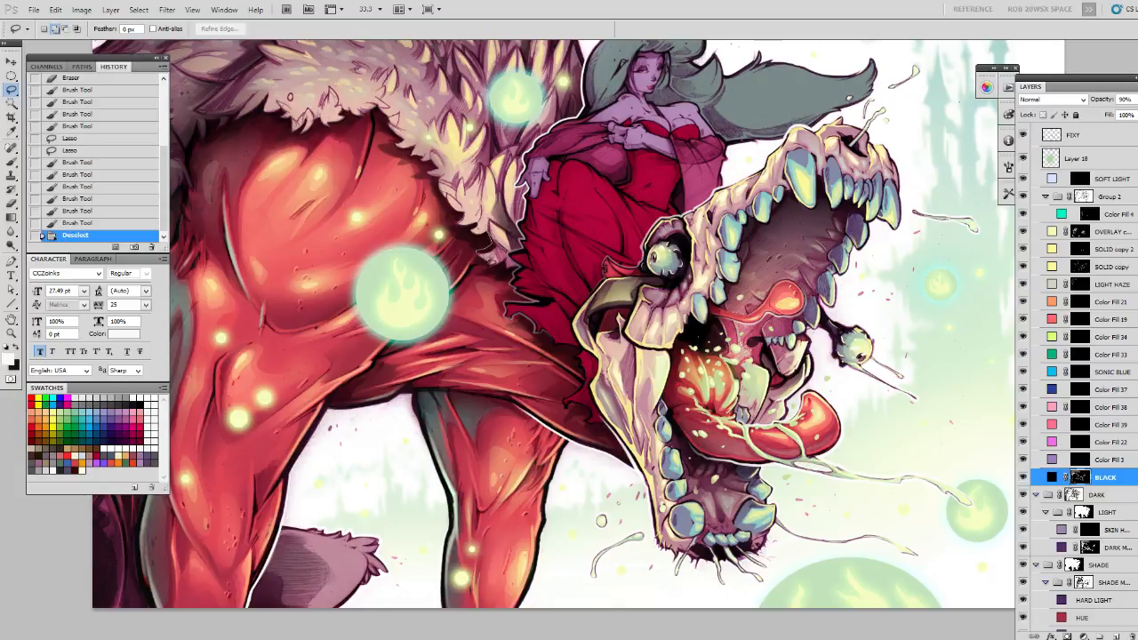
pyautogui.moveTo(498, 242); pyautogui.dragTo(494, 267)
pyautogui.press('b')
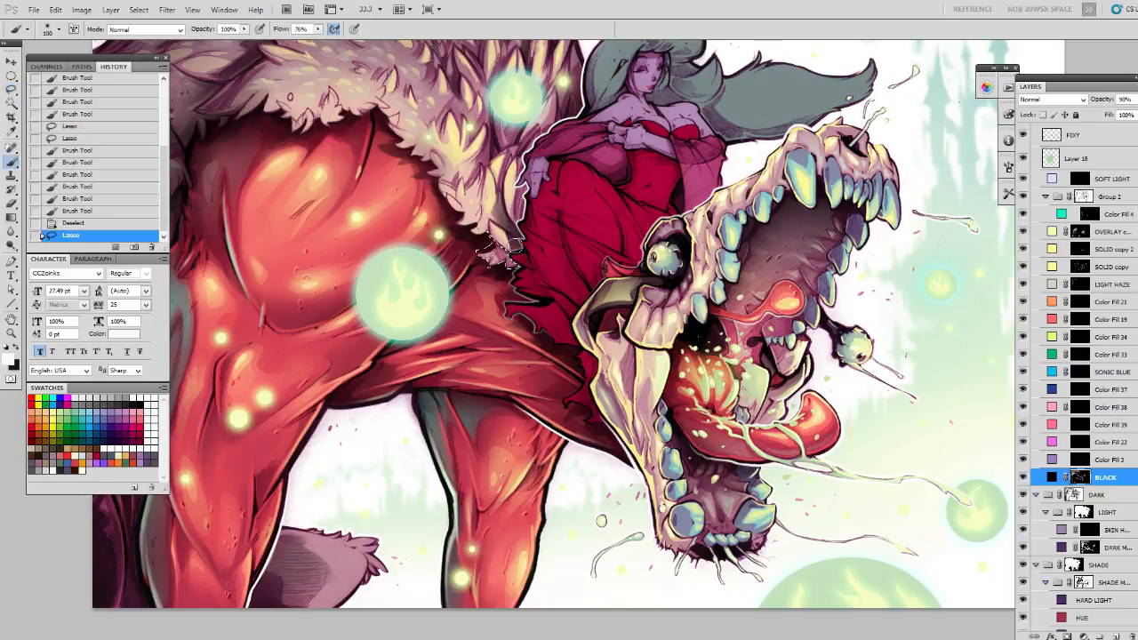
pyautogui.press(']')
pyautogui.moveTo(540, 275)
pyautogui.mouseDown()
pyautogui.moveTo(510, 235)
pyautogui.moveTo(499, 241)
pyautogui.mouseUp()
pyautogui.press('z')
pyautogui.keyDown('alt'); pyautogui.click(545, 216); pyautogui.keyUp('alt')
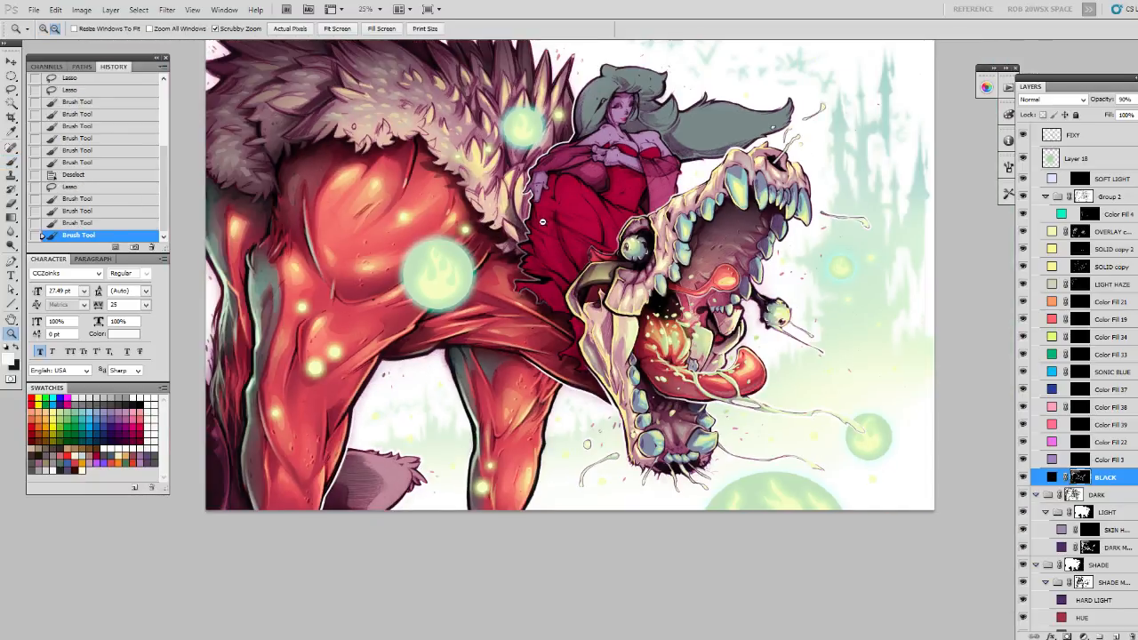
pyautogui.keyDown('alt'); pyautogui.click(545, 220); pyautogui.keyUp('alt')
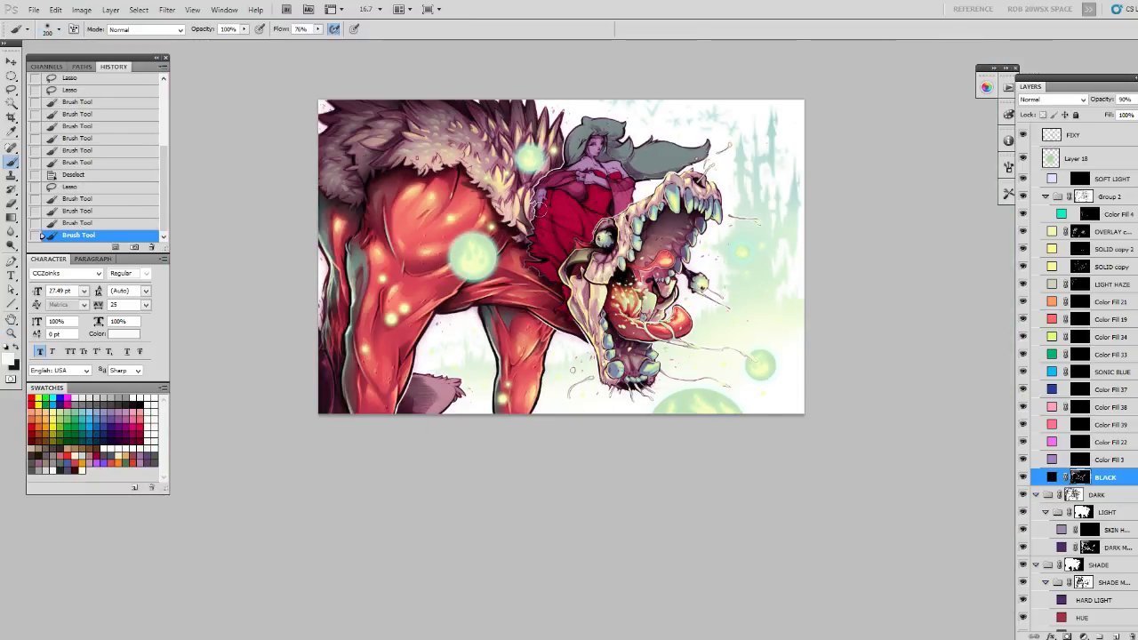
pyautogui.click(540, 214)
pyautogui.moveTo(540, 214); pyautogui.dragTo(471, 278)
# Deselect, lasso the fur tufts beside the woman's hand and skirt, and brush soft shadows into them on the BLACK mask.
pyautogui.hotkey('ctrl', 'd')
pyautogui.press('l')
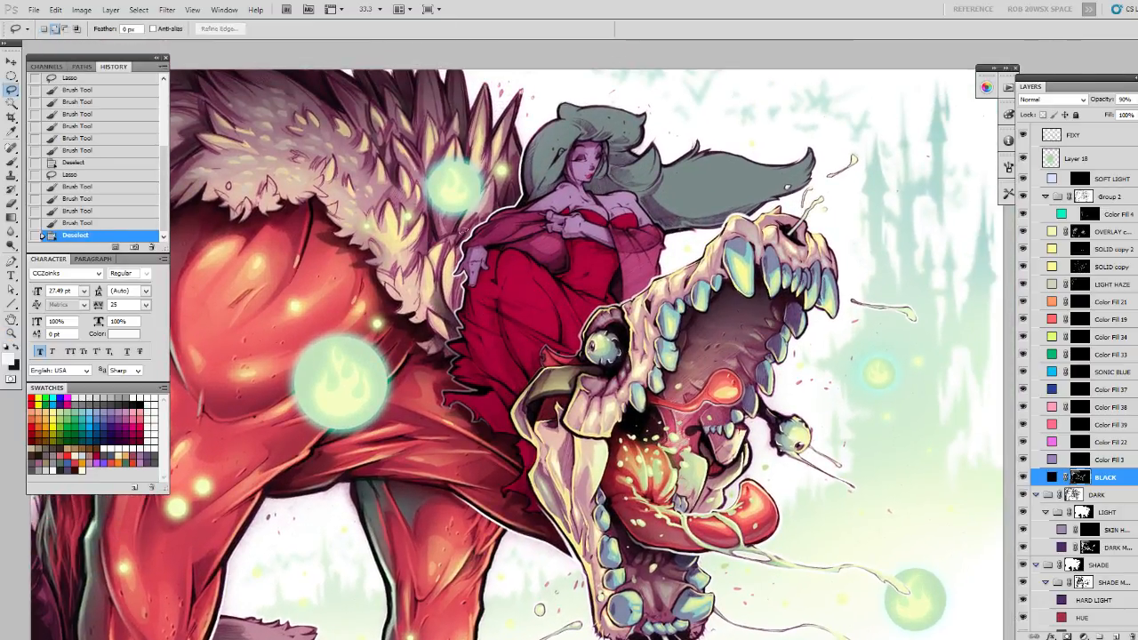
pyautogui.moveTo(458, 240)
pyautogui.mouseDown()
pyautogui.moveTo(455, 312)
pyautogui.moveTo(464, 254)
pyautogui.moveTo(458, 265)
pyautogui.mouseUp()
pyautogui.press('b')
pyautogui.moveTo(458, 269); pyautogui.dragTo(455, 307)
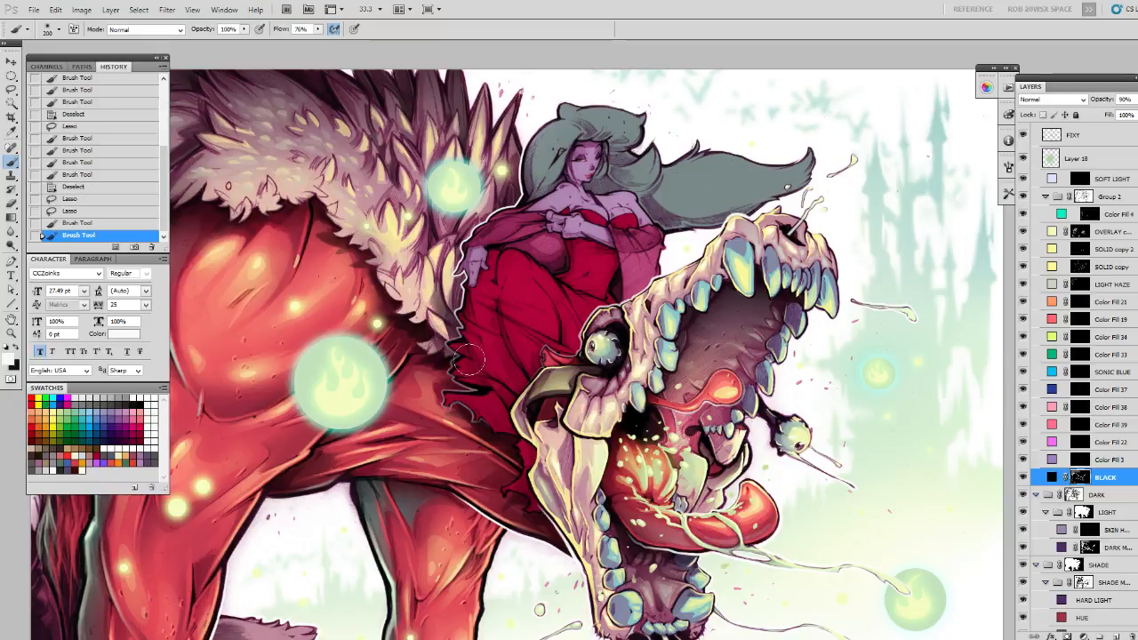
pyautogui.press('z')
pyautogui.keyDown('alt'); pyautogui.click(453, 240); pyautogui.keyUp('alt')
pyautogui.keyDown('alt'); pyautogui.click(454, 241); pyautogui.keyUp('alt')
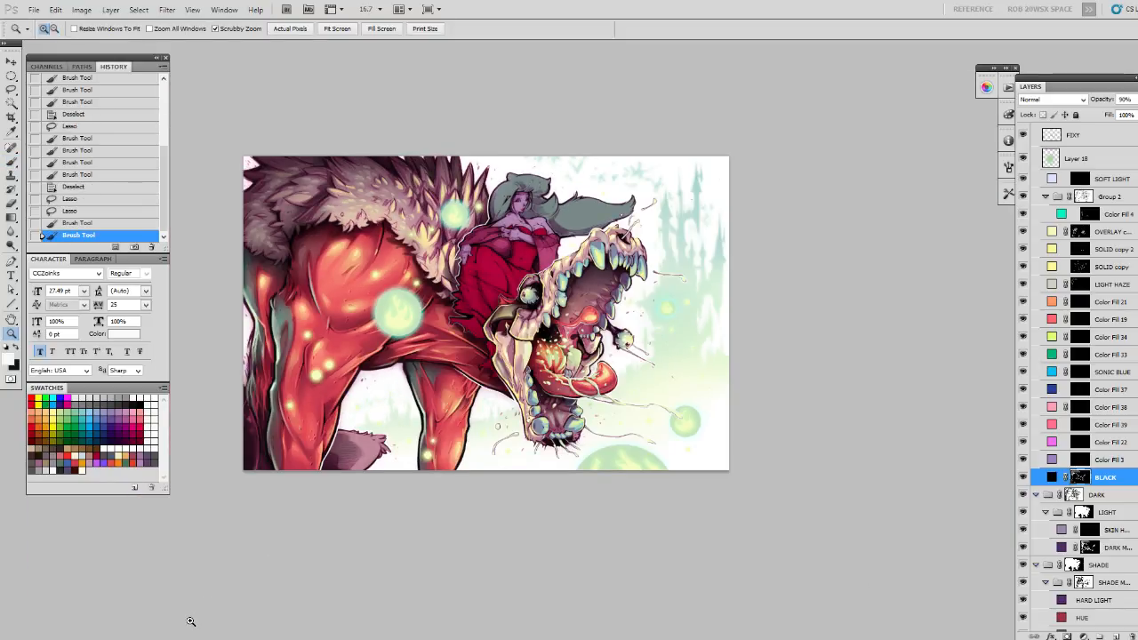
# Deselect, activate the SOLID copy layer's mask, and brush soft highlights across the mane's light fur with the 200 px brush.
pyautogui.click(333, 223)
pyautogui.moveTo(338, 221); pyautogui.dragTo(493, 283)
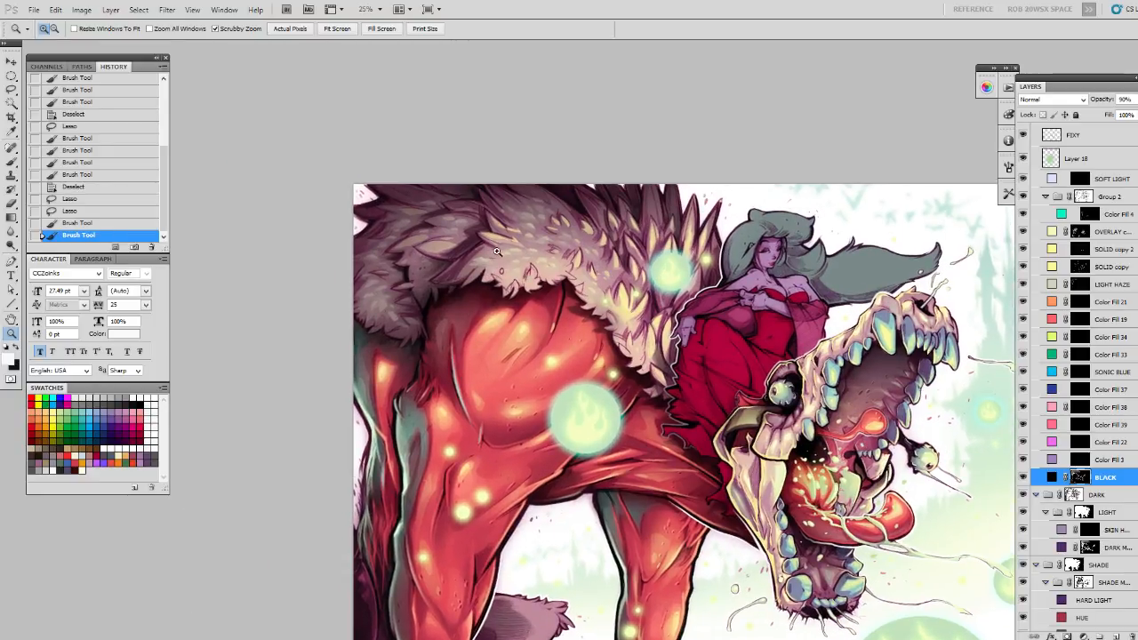
pyautogui.press('b')
pyautogui.hotkey('ctrl', 'd')
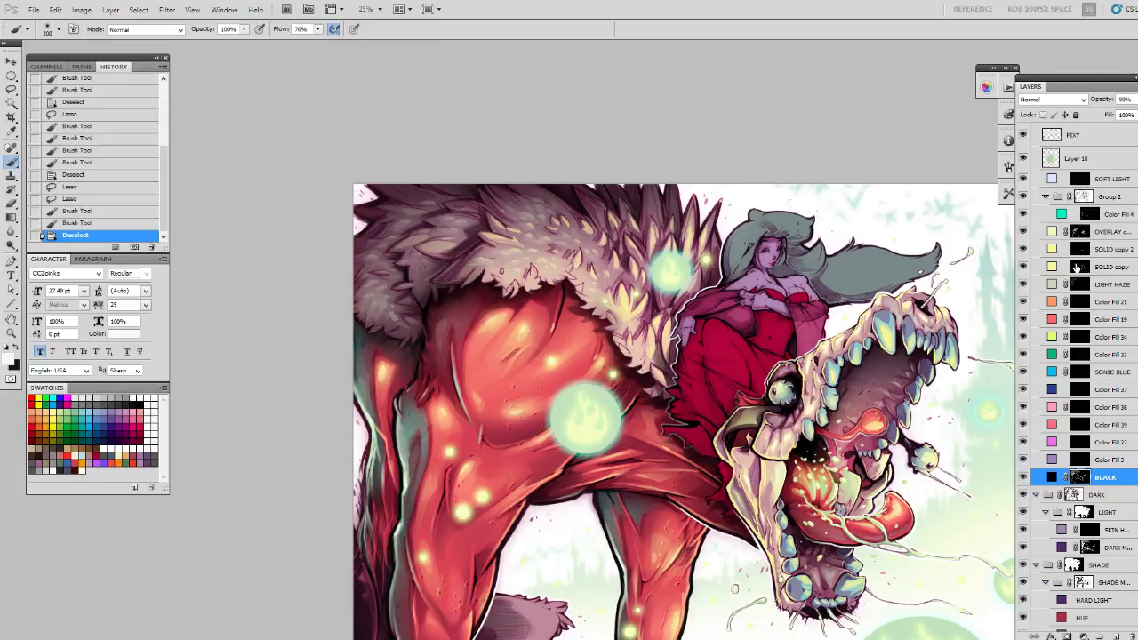
pyautogui.click(1075, 268)
pyautogui.moveTo(496, 229)
pyautogui.mouseDown()
pyautogui.moveTo(480, 237)
pyautogui.moveTo(508, 249)
pyautogui.mouseUp()
pyautogui.moveTo(627, 238)
pyautogui.mouseDown()
pyautogui.moveTo(693, 236)
pyautogui.moveTo(680, 259)
pyautogui.mouseUp()
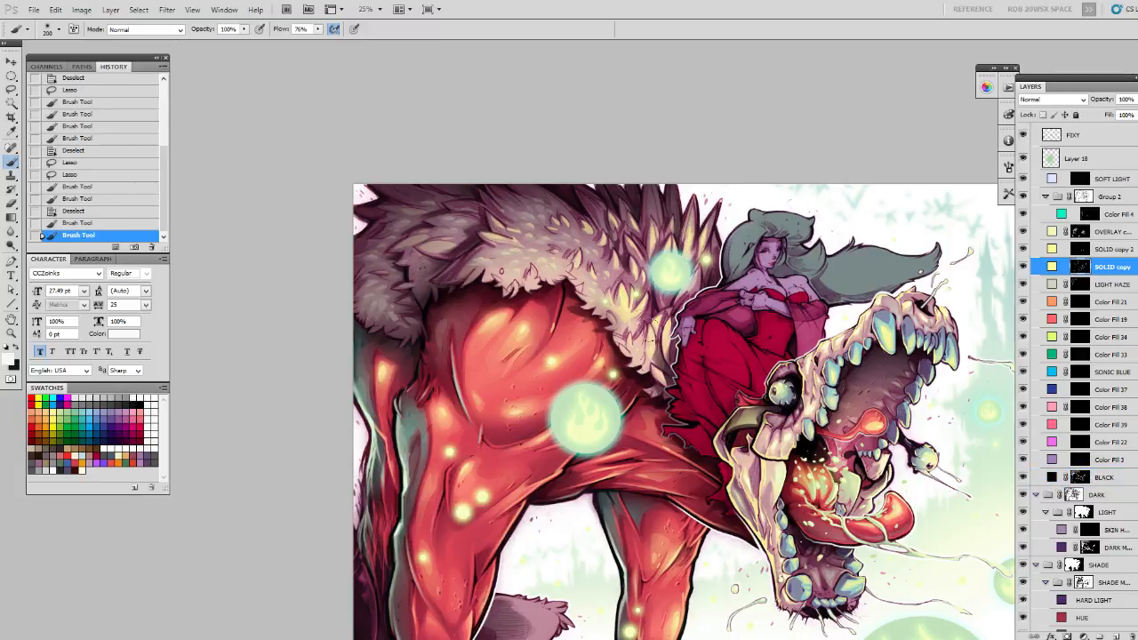
pyautogui.moveTo(663, 318); pyautogui.dragTo(633, 345)
pyautogui.moveTo(577, 218)
pyautogui.mouseDown()
pyautogui.moveTo(593, 250)
pyautogui.moveTo(569, 289)
pyautogui.mouseUp()
pyautogui.moveTo(500, 227)
pyautogui.mouseDown()
pyautogui.moveTo(512, 238)
pyautogui.moveTo(571, 229)
pyautogui.moveTo(576, 274)
pyautogui.moveTo(623, 267)
pyautogui.moveTo(649, 277)
pyautogui.mouseUp()
pyautogui.moveTo(624, 234); pyautogui.dragTo(635, 257)
pyautogui.moveTo(638, 339); pyautogui.dragTo(516, 247)
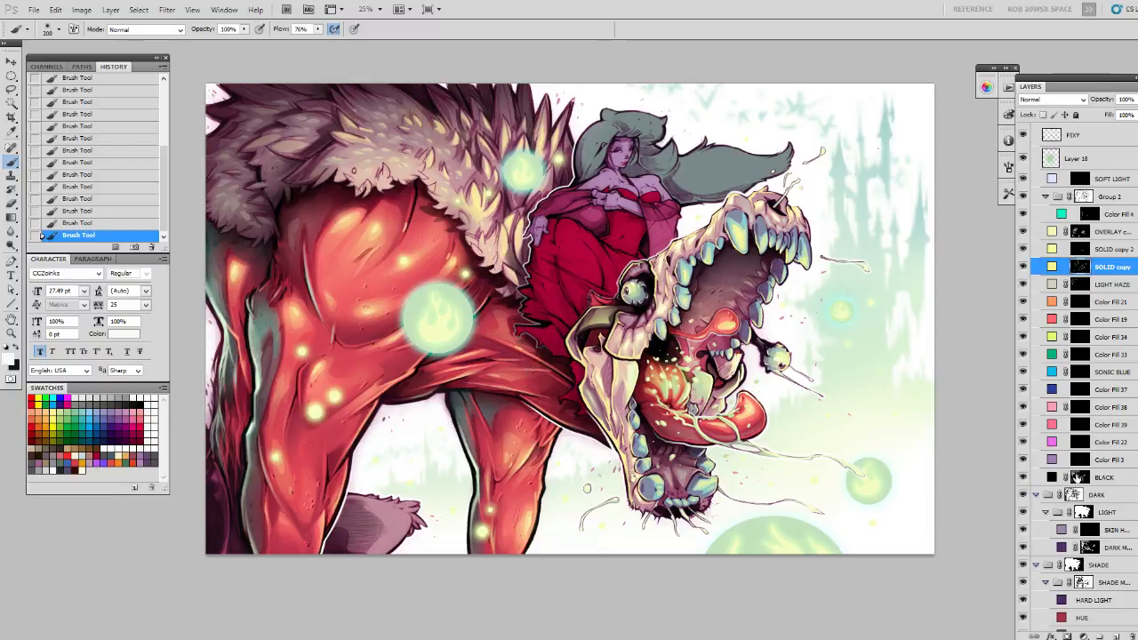
# Activate the BLACK mask and paint shadow details around the lower mane with the 10 px ROB BLEND brush in a sampled light grey.
pyautogui.click(1072, 478)
pyautogui.rightClick(468, 284)
pyautogui.click(506, 460)
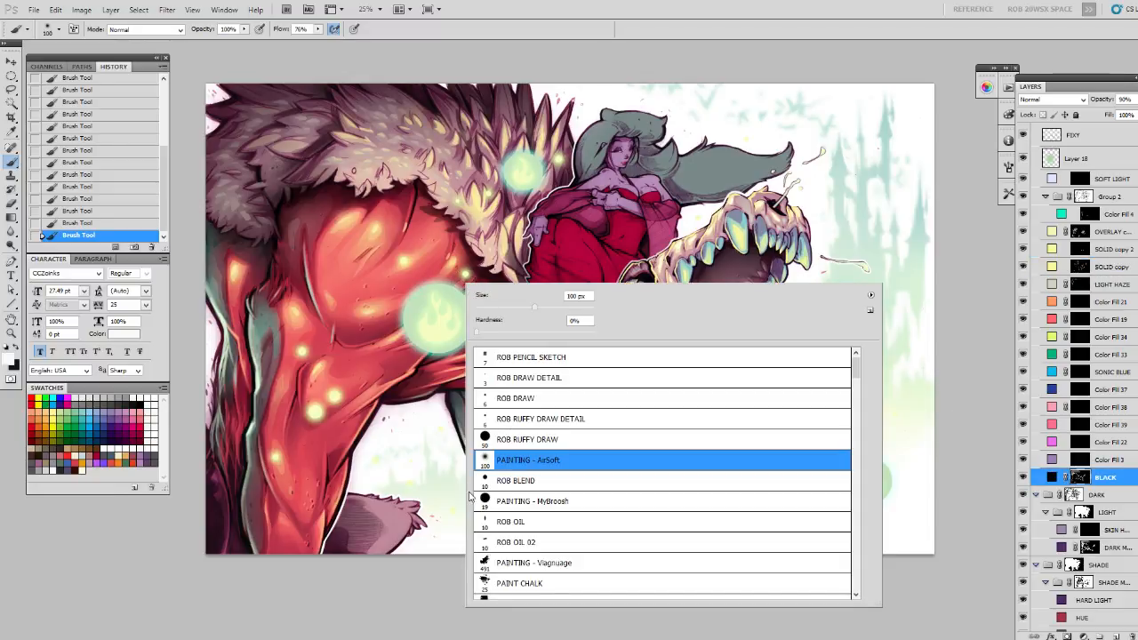
pyautogui.doubleClick(495, 480)
pyautogui.keyDown('alt'); pyautogui.click(480, 252); pyautogui.keyUp('alt')
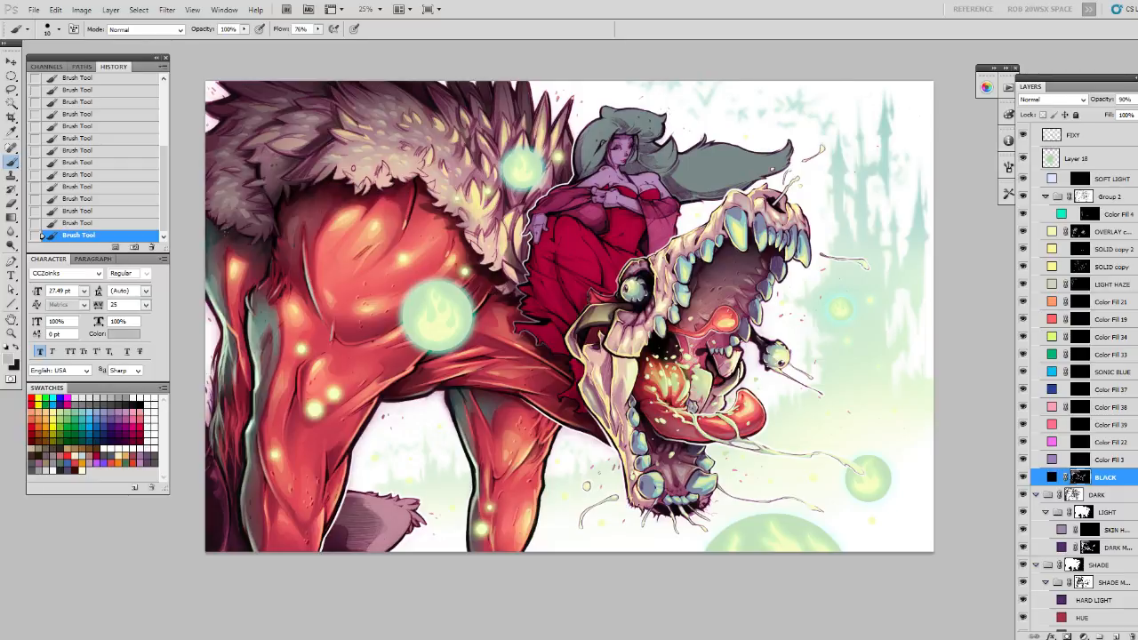
pyautogui.moveTo(601, 400); pyautogui.dragTo(634, 341)
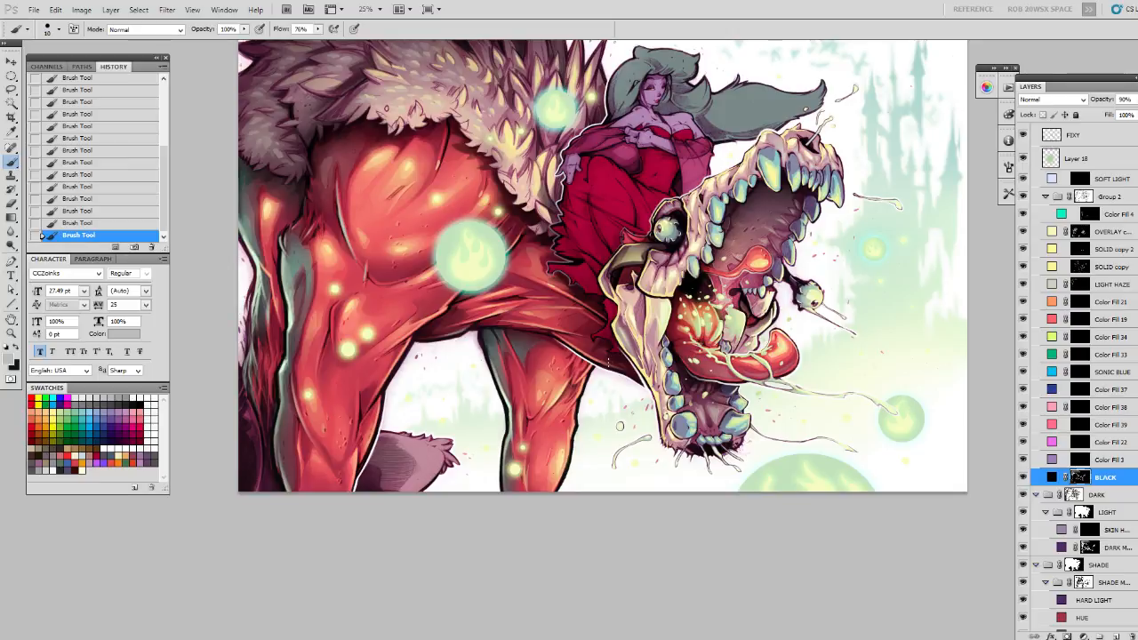
pyautogui.moveTo(572, 354); pyautogui.dragTo(648, 234)
# Switch to the 100 px PAINTING - AirSoft brush and soften the shadows on the tail and the lower rear leg on the BLACK mask.
pyautogui.rightClick(489, 322)
pyautogui.doubleClick(511, 501)
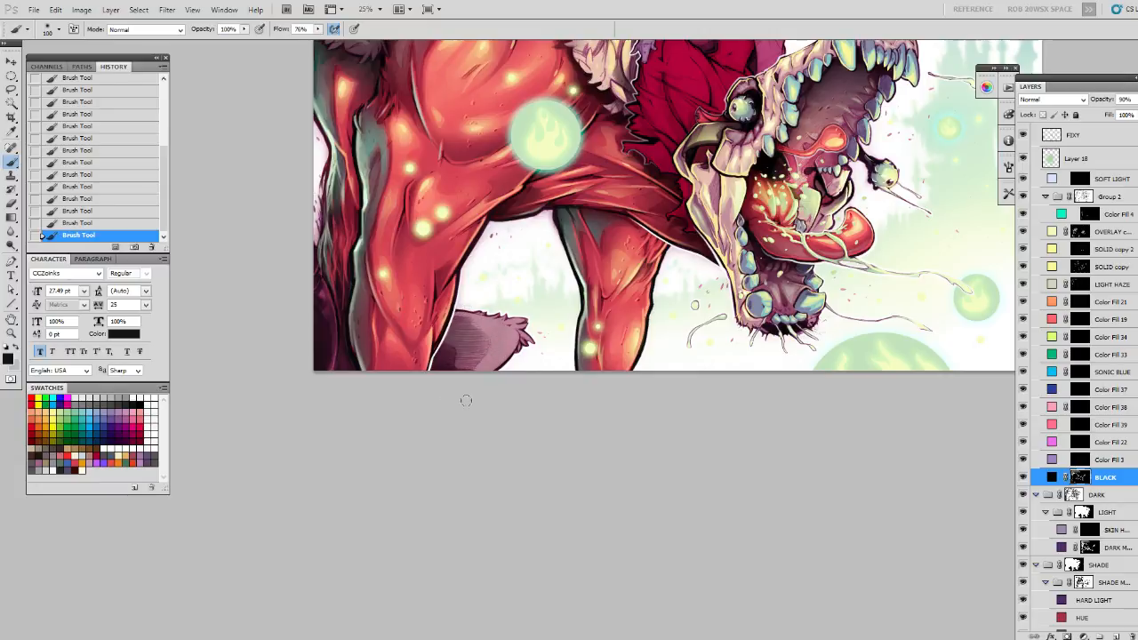
pyautogui.moveTo(526, 346); pyautogui.dragTo(522, 354)
pyautogui.press('x')
pyautogui.moveTo(329, 328)
pyautogui.mouseDown()
pyautogui.moveTo(315, 275)
pyautogui.moveTo(332, 317)
pyautogui.moveTo(309, 287)
pyautogui.moveTo(313, 265)
pyautogui.moveTo(321, 279)
pyautogui.moveTo(316, 257)
pyautogui.moveTo(311, 281)
pyautogui.moveTo(335, 337)
pyautogui.mouseUp()
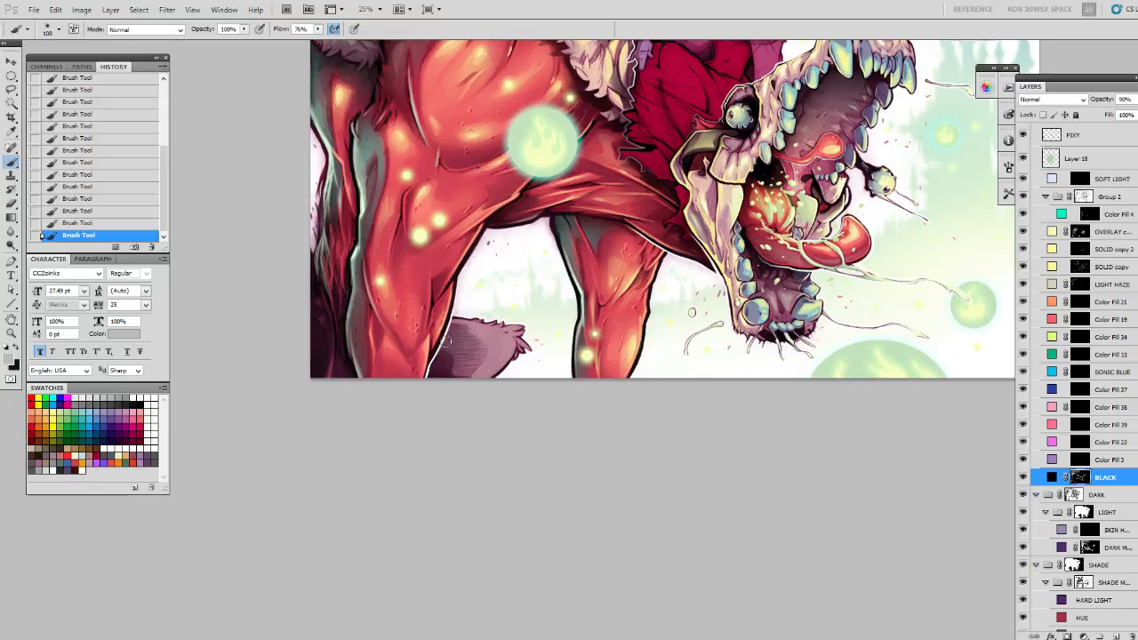
# Brush soft shadows on the BLACK mask under the fur fringe along the top of the rear thigh.
pyautogui.moveTo(457, 362)
pyautogui.mouseDown()
pyautogui.moveTo(467, 387)
pyautogui.moveTo(395, 511)
pyautogui.mouseUp()
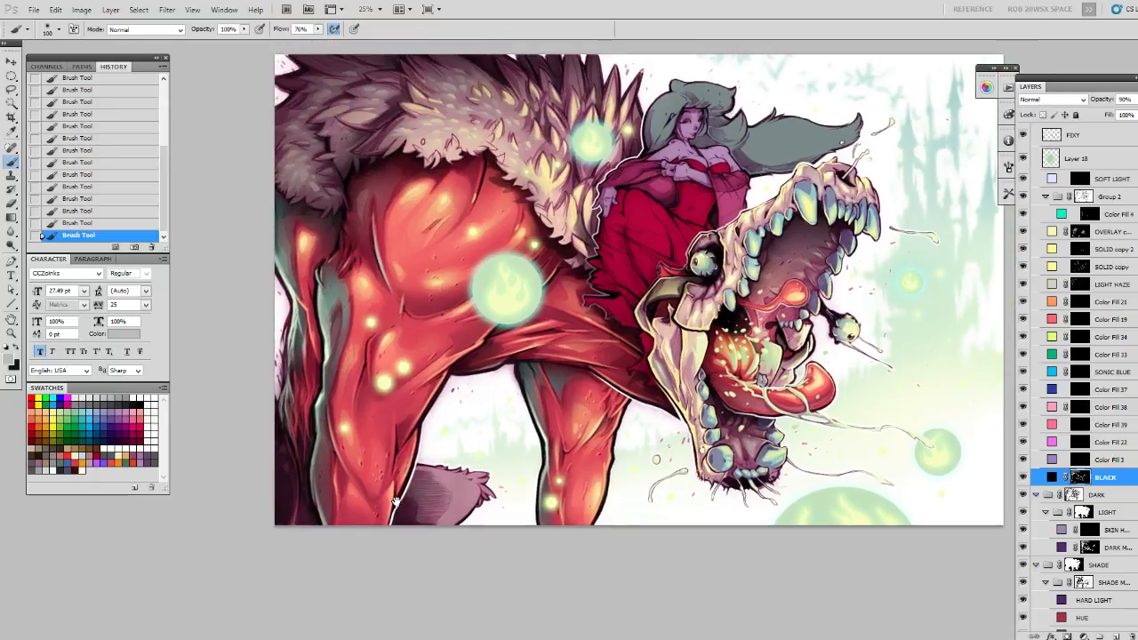
pyautogui.moveTo(333, 220)
pyautogui.mouseDown()
pyautogui.moveTo(361, 177)
pyautogui.moveTo(349, 197)
pyautogui.moveTo(365, 166)
pyautogui.moveTo(351, 243)
pyautogui.moveTo(344, 216)
pyautogui.moveTo(335, 252)
pyautogui.moveTo(345, 221)
pyautogui.moveTo(326, 239)
pyautogui.moveTo(298, 207)
pyautogui.mouseUp()
pyautogui.moveTo(401, 177); pyautogui.dragTo(355, 181)
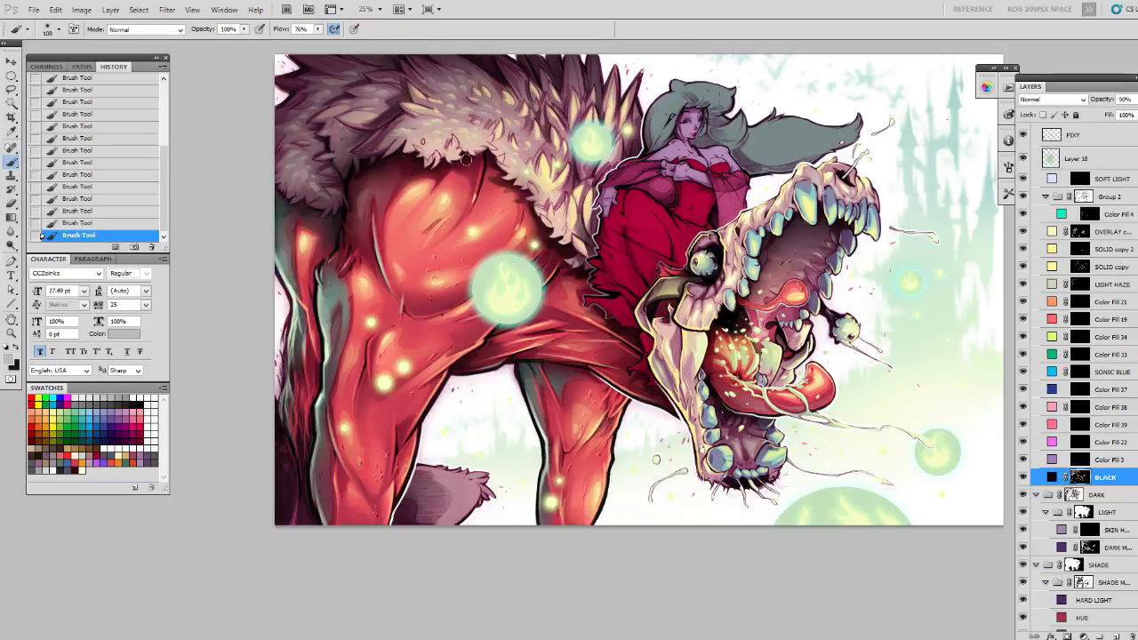
pyautogui.moveTo(528, 193); pyautogui.dragTo(470, 188)
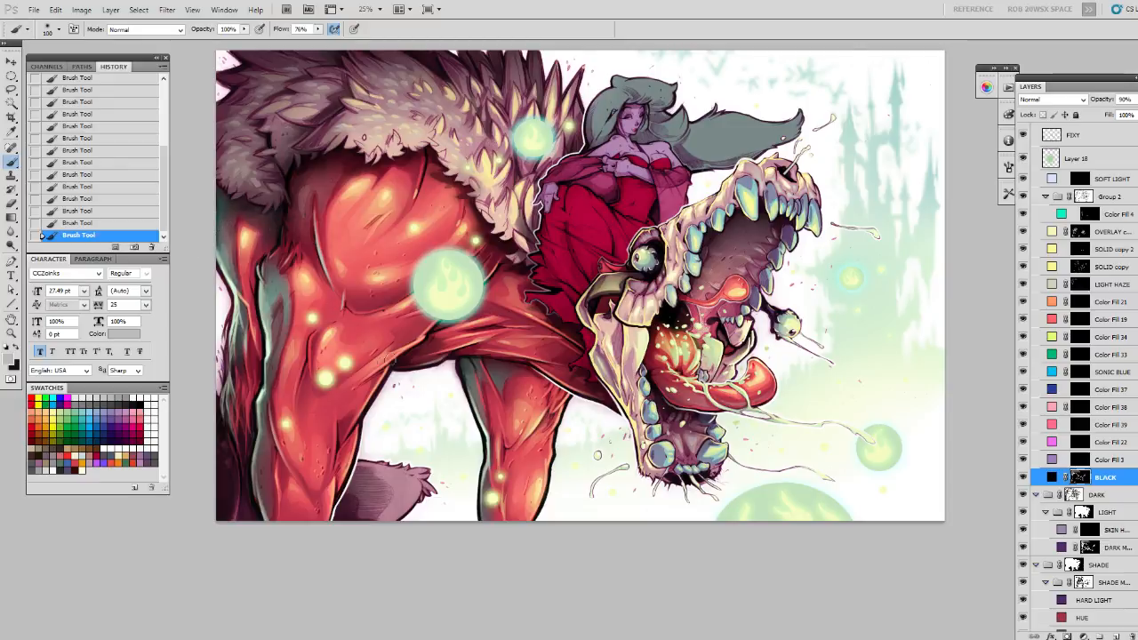
# Activate the mask of the turquoise Color Fill 4 layer in Group 2.
pyautogui.click(1088, 214)
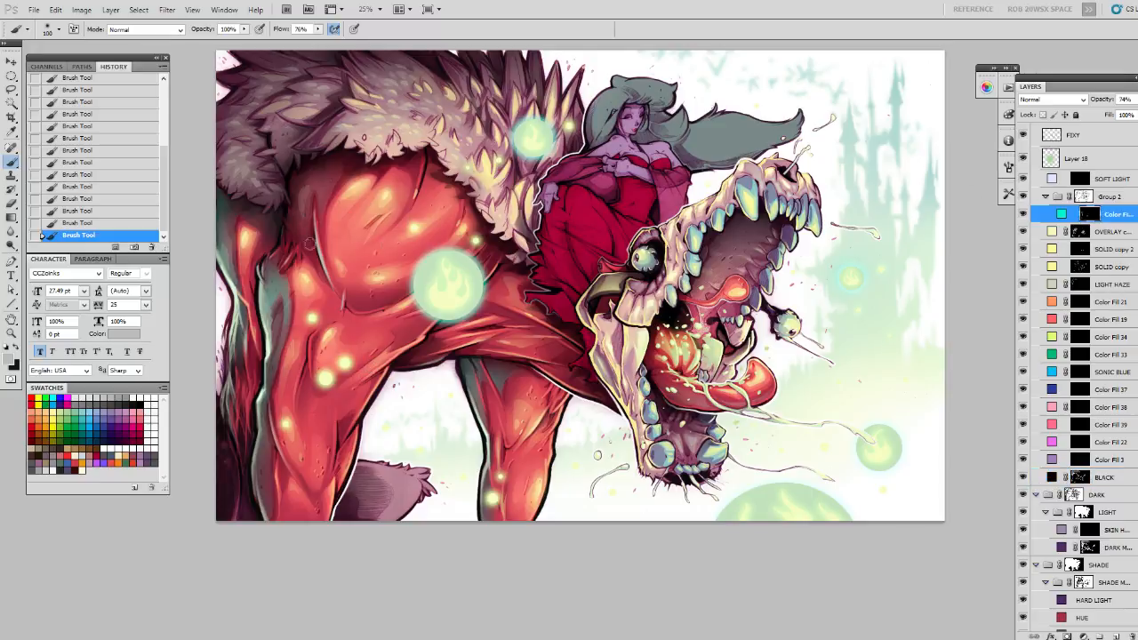
# Touch up the teal Color Fill 4 mask with the brush on the fur at the artwork's left edge.
pyautogui.press('x')
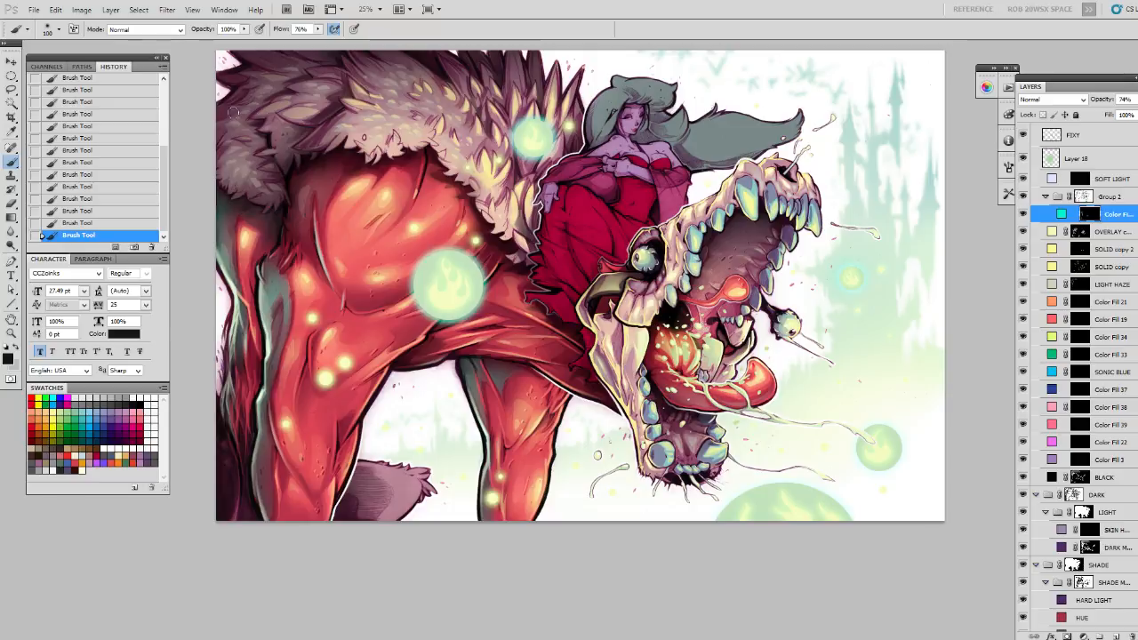
pyautogui.moveTo(221, 192)
pyautogui.mouseDown()
pyautogui.moveTo(218, 230)
pyautogui.moveTo(230, 191)
pyautogui.mouseUp()
pyautogui.press('x')
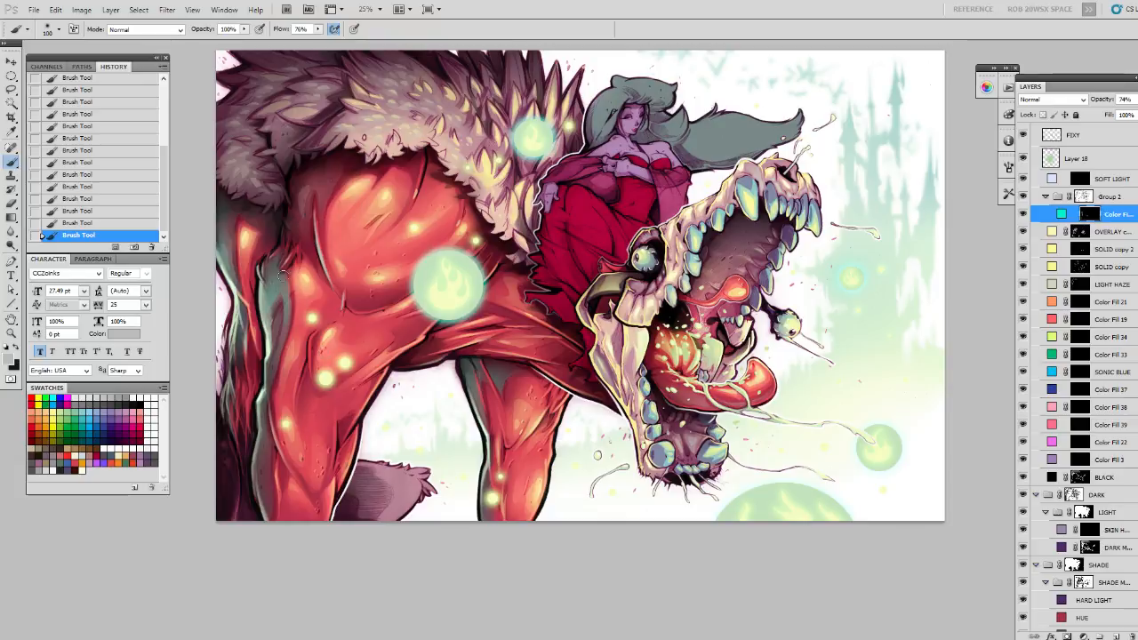
pyautogui.moveTo(582, 427); pyautogui.dragTo(515, 382)
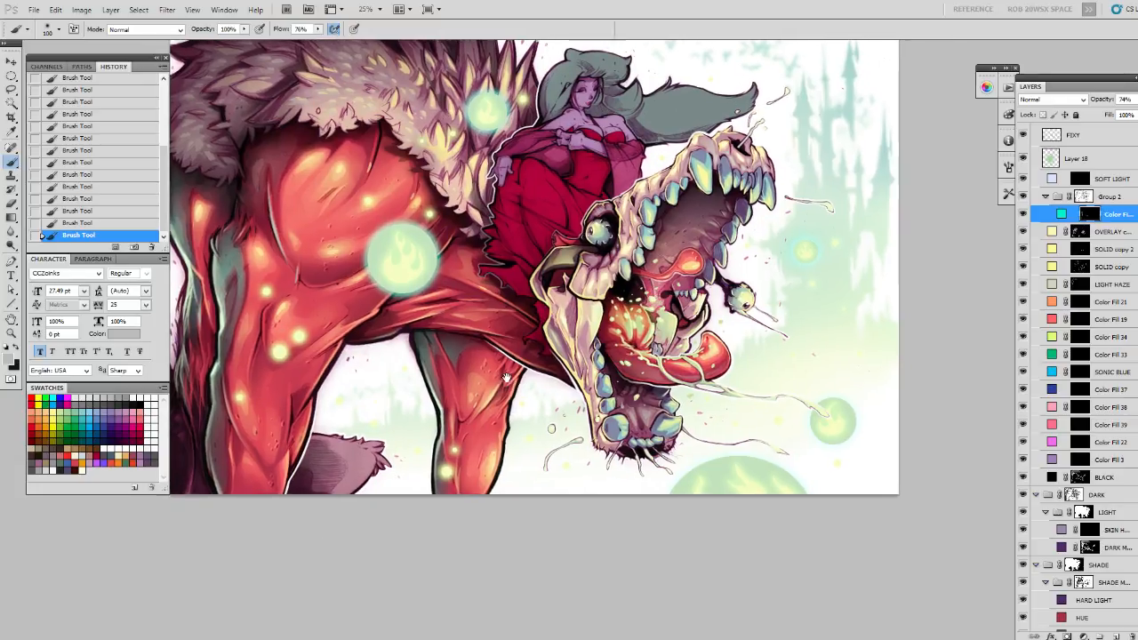
pyautogui.press('x')
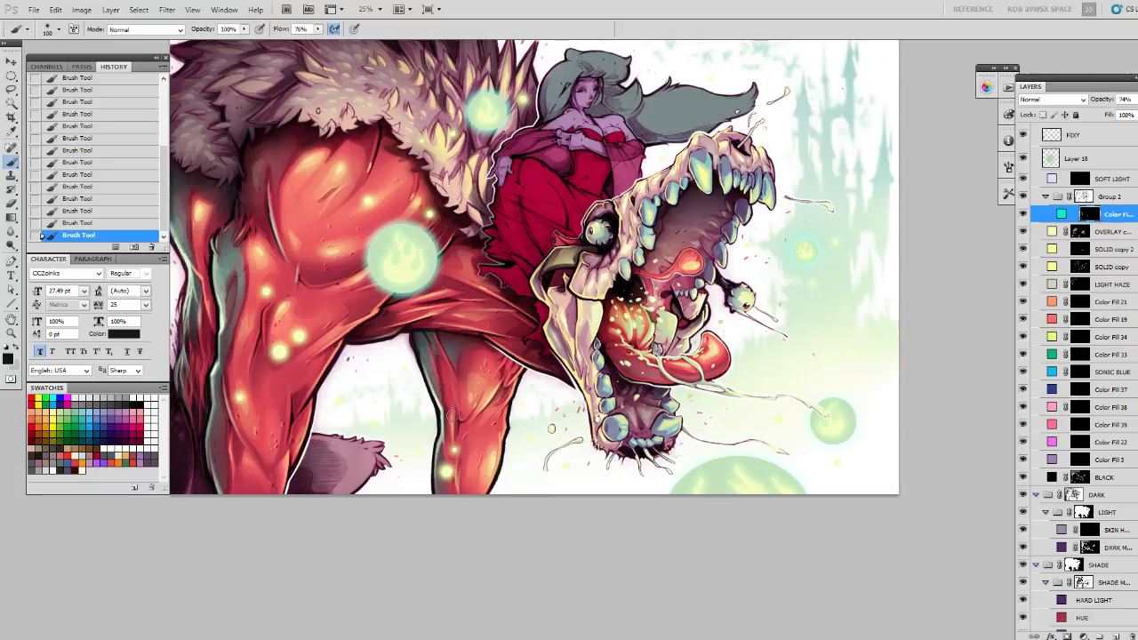
pyautogui.moveTo(480, 349); pyautogui.dragTo(439, 372)
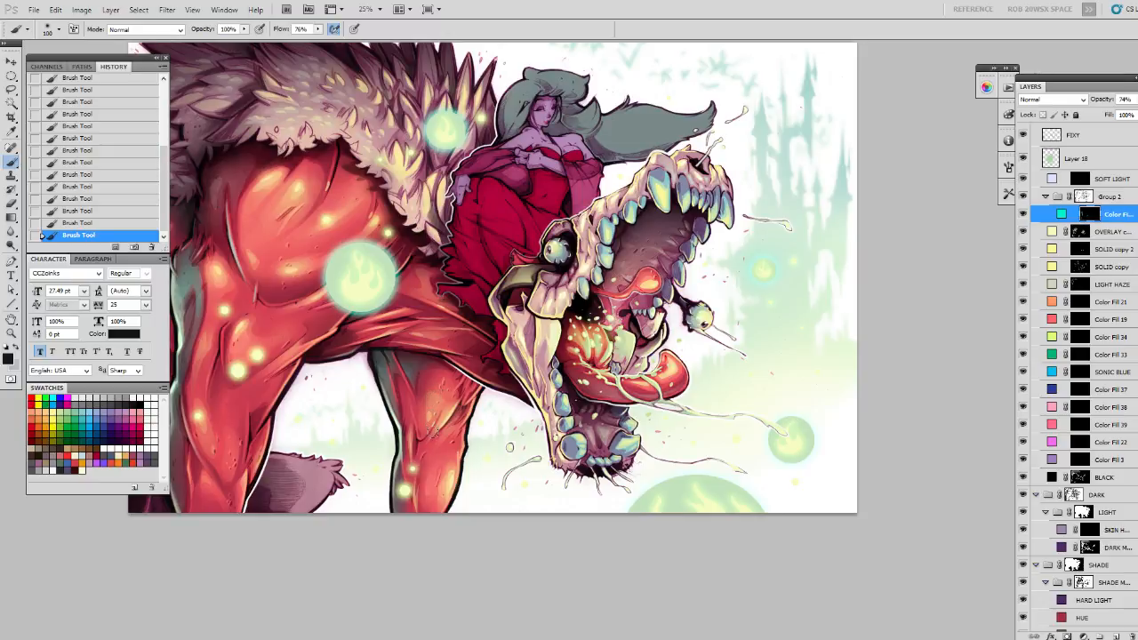
pyautogui.moveTo(394, 373); pyautogui.dragTo(423, 421)
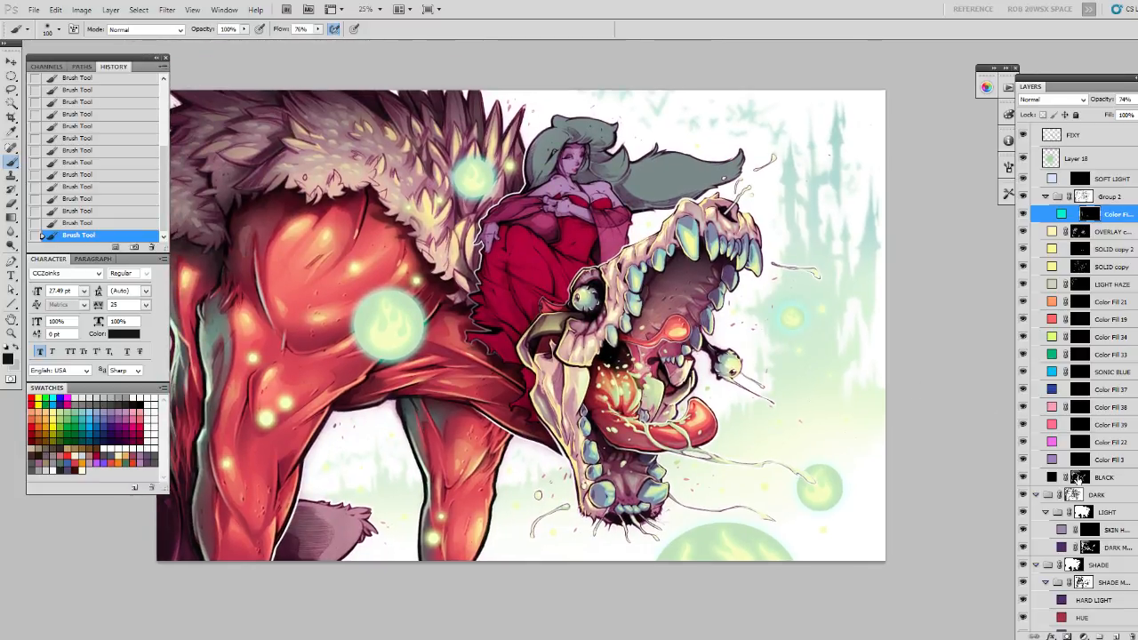
# On the BLACK layer's mask, lasso an area between the beast's spikes and the rider's cloak, brush in shadow, and deselect.
pyautogui.click(1080, 477)
pyautogui.press('l')
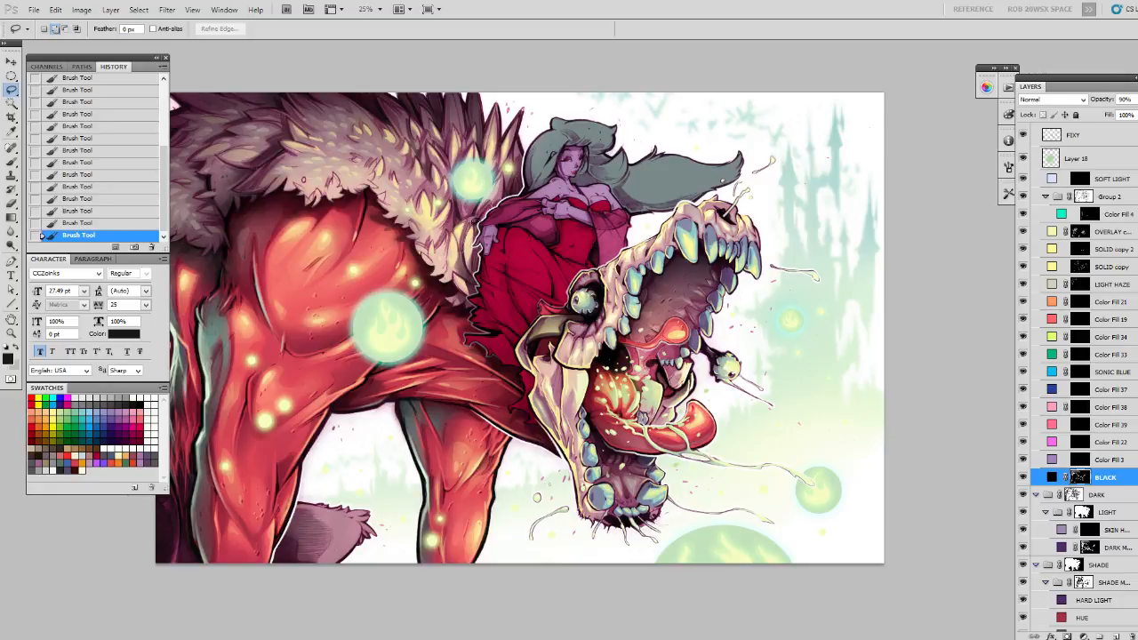
pyautogui.moveTo(481, 232); pyautogui.dragTo(498, 195)
pyautogui.press('x')
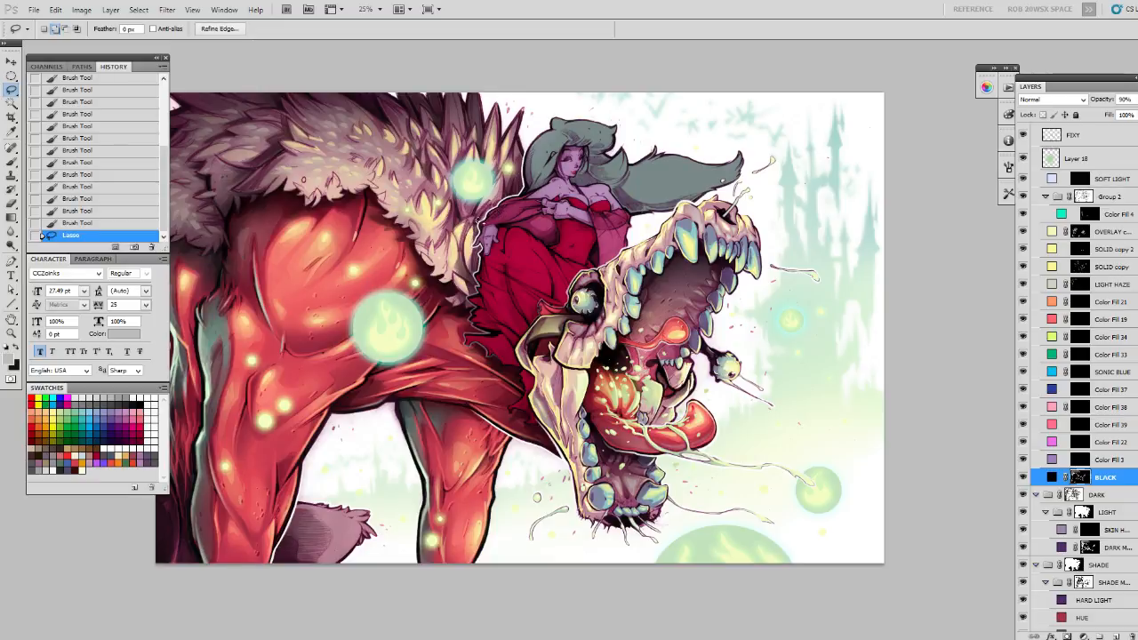
pyautogui.press('b')
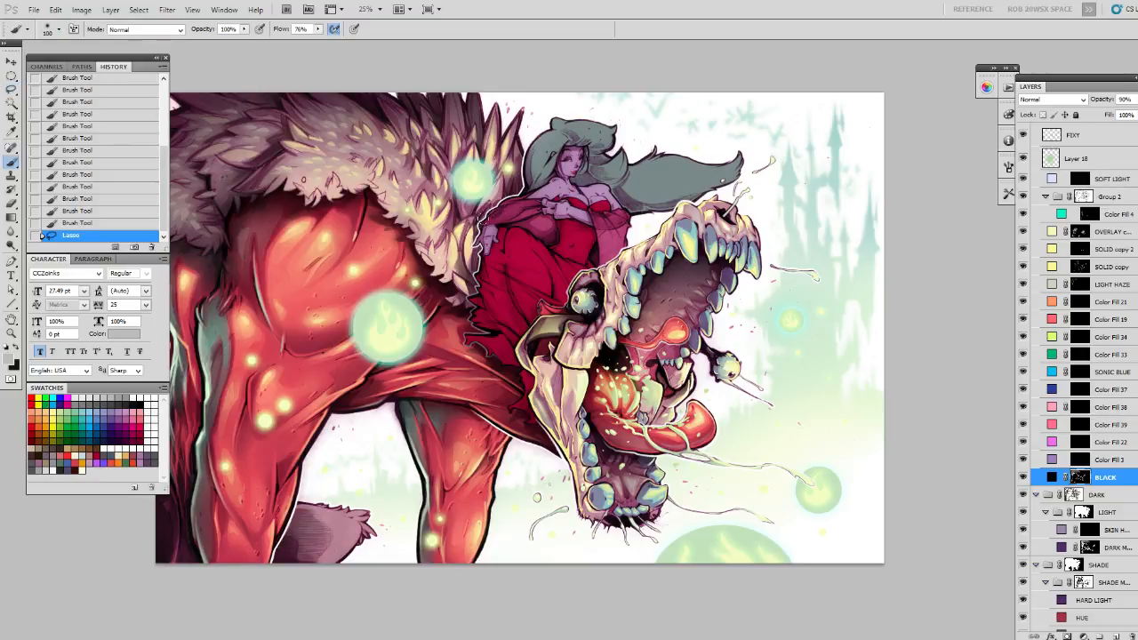
pyautogui.moveTo(496, 203)
pyautogui.mouseDown()
pyautogui.moveTo(462, 257)
pyautogui.moveTo(509, 203)
pyautogui.mouseUp()
pyautogui.moveTo(505, 206); pyautogui.dragTo(513, 201)
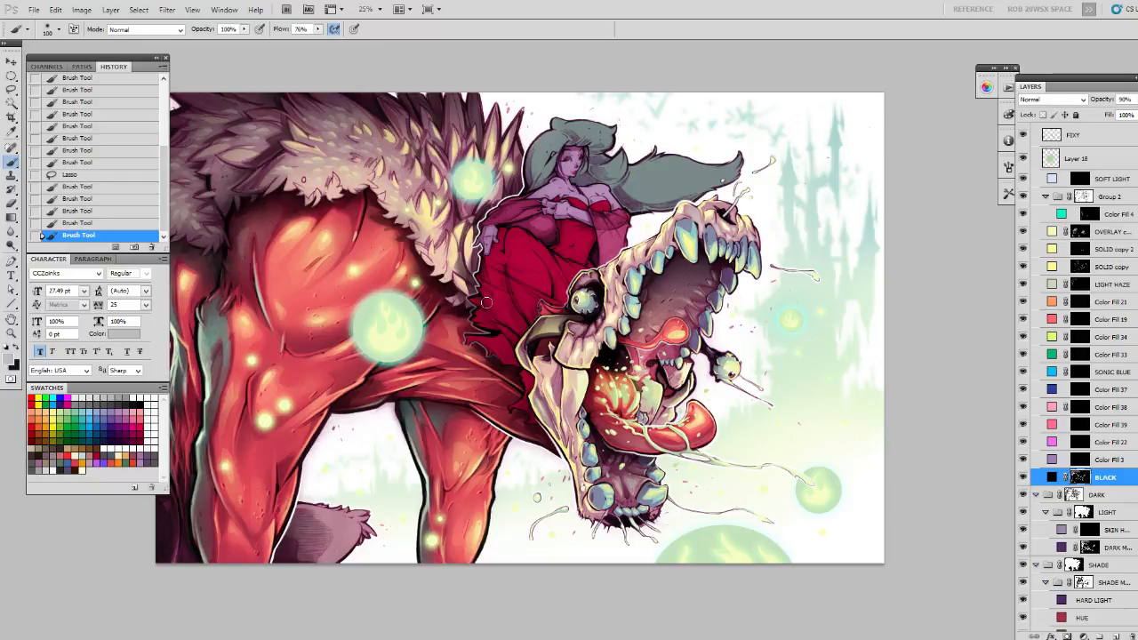
pyautogui.hotkey('ctrl', 'd')
# Brush black shadows into the fur along the beast's upper back, confining strokes to lassoed patches, and clear the selection.
pyautogui.click(279, 94)
pyautogui.moveTo(278, 78); pyautogui.dragTo(326, 102)
pyautogui.click(260, 78)
pyautogui.press('l')
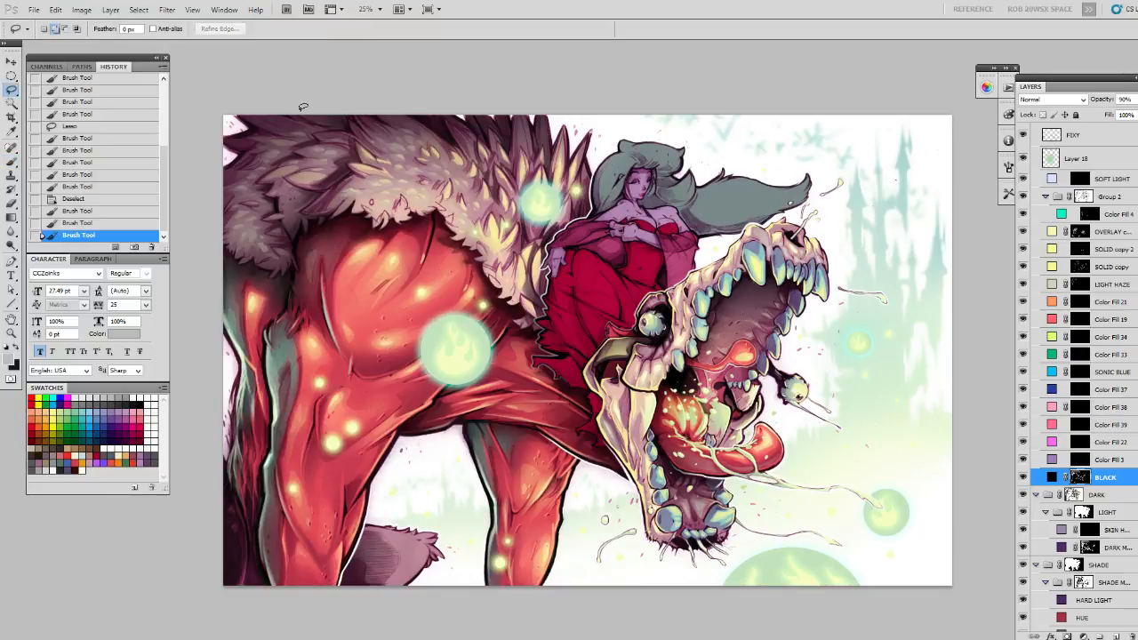
pyautogui.moveTo(300, 113)
pyautogui.mouseDown()
pyautogui.moveTo(288, 96)
pyautogui.moveTo(314, 96)
pyautogui.moveTo(366, 162)
pyautogui.moveTo(325, 197)
pyautogui.moveTo(286, 202)
pyautogui.mouseUp()
pyautogui.press('b')
pyautogui.press('l')
pyautogui.moveTo(235, 129)
pyautogui.mouseDown()
pyautogui.moveTo(196, 117)
pyautogui.moveTo(233, 129)
pyautogui.mouseUp()
pyautogui.press('b')
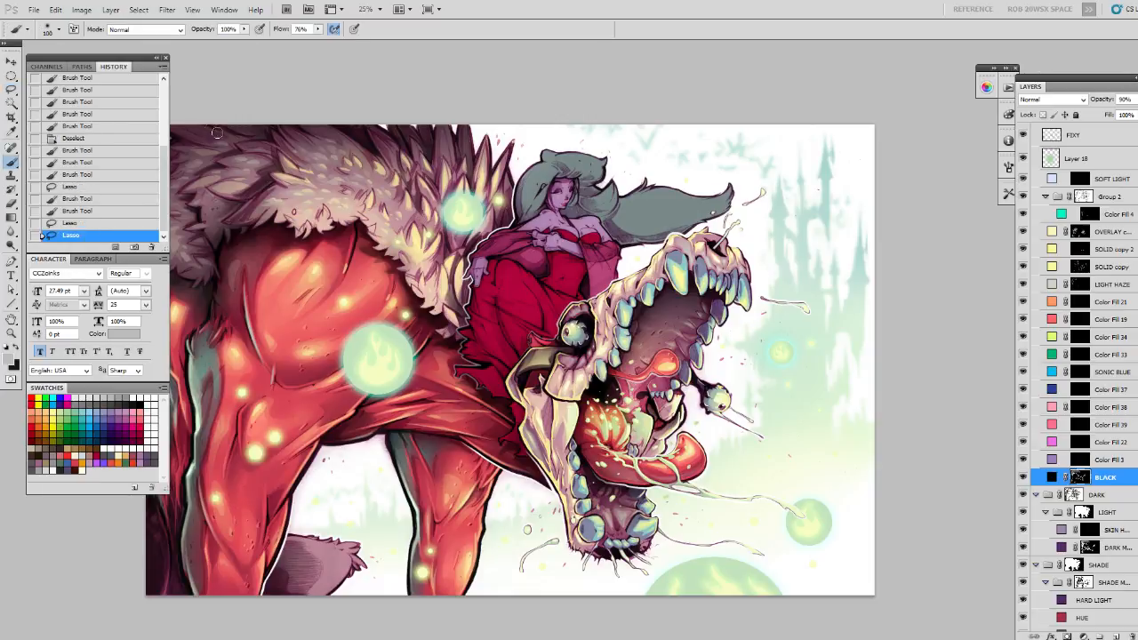
pyautogui.click(188, 112)
pyautogui.moveTo(249, 157); pyautogui.dragTo(335, 117)
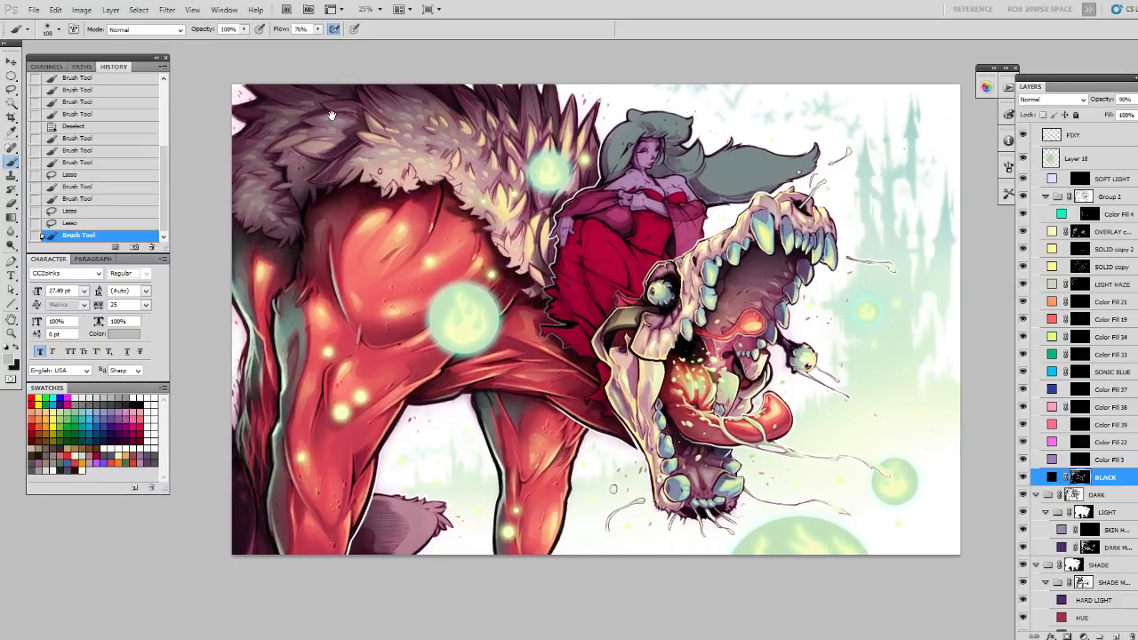
pyautogui.hotkey('ctrl', 'd')
# Lasso a small patch of dark fur near the artwork's upper-left corner and brush shadow into it.
pyautogui.press('l')
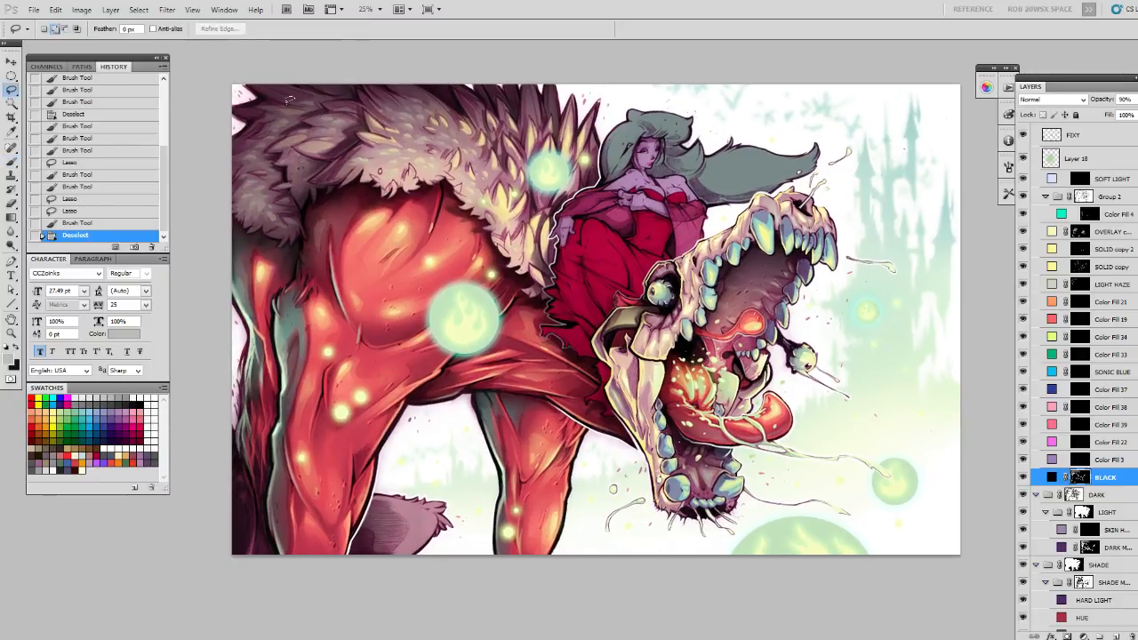
pyautogui.moveTo(286, 102)
pyautogui.mouseDown()
pyautogui.moveTo(243, 85)
pyautogui.moveTo(244, 103)
pyautogui.moveTo(286, 103)
pyautogui.mouseUp()
pyautogui.press('b')
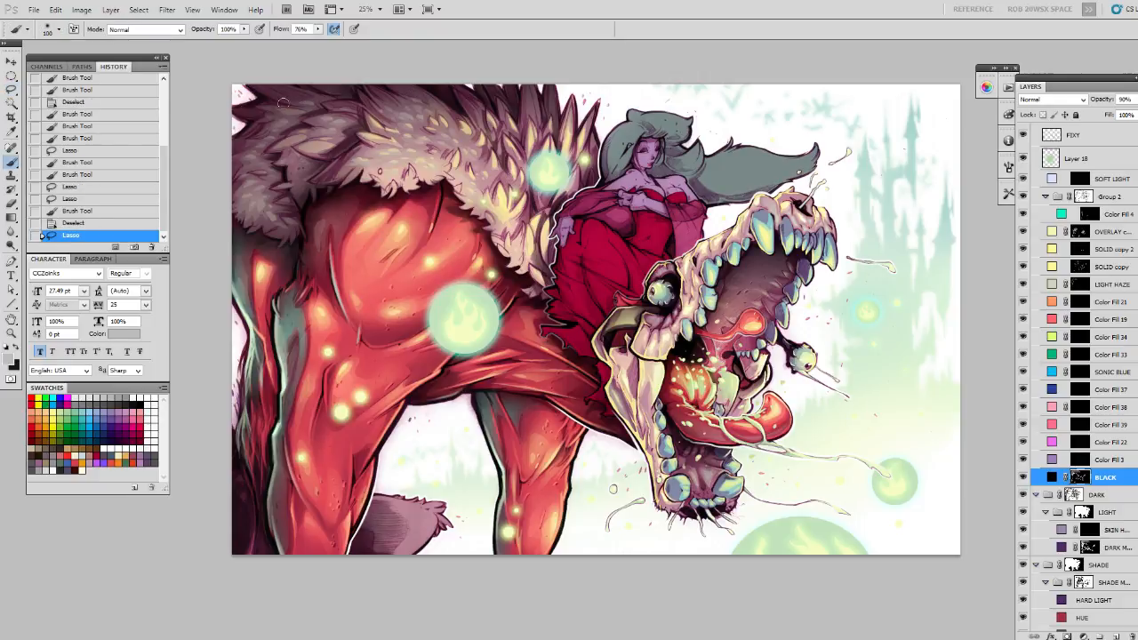
pyautogui.moveTo(227, 68); pyautogui.dragTo(317, 114)
# Make the yellow OVERLAY copy layer active in Group 2 and clear the current selection.
pyautogui.moveTo(758, 399)
pyautogui.mouseDown()
pyautogui.moveTo(736, 375)
pyautogui.moveTo(704, 366)
pyautogui.mouseUp()
pyautogui.press('z')
pyautogui.keyDown('alt'); pyautogui.click(685, 325); pyautogui.keyUp('alt')
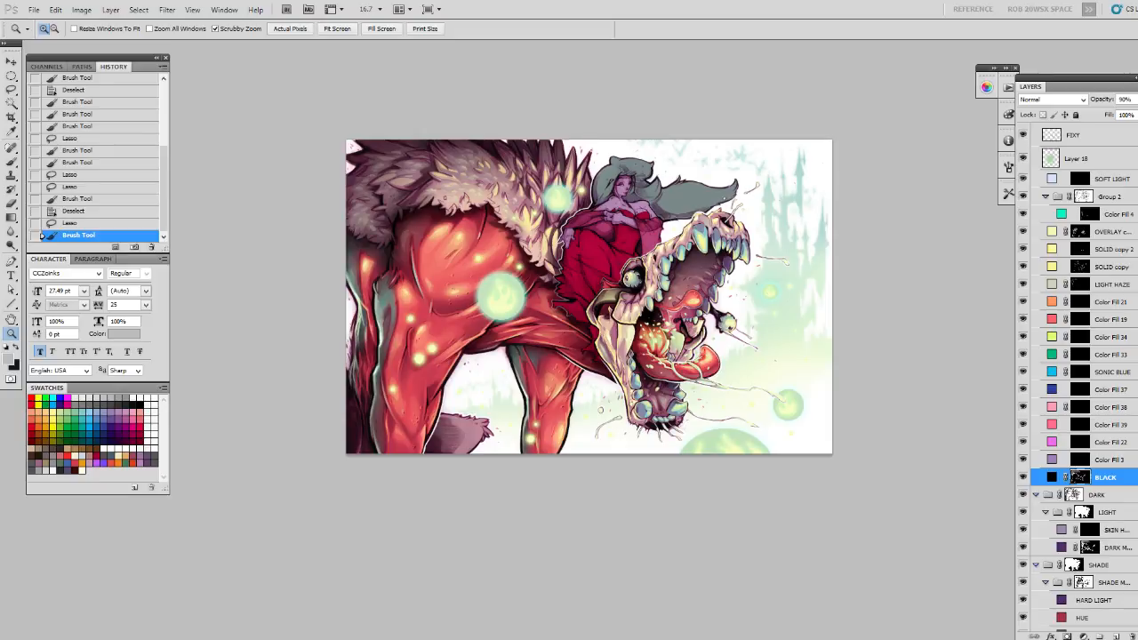
pyautogui.click(473, 447)
pyautogui.moveTo(568, 417); pyautogui.dragTo(594, 389)
pyautogui.press('b')
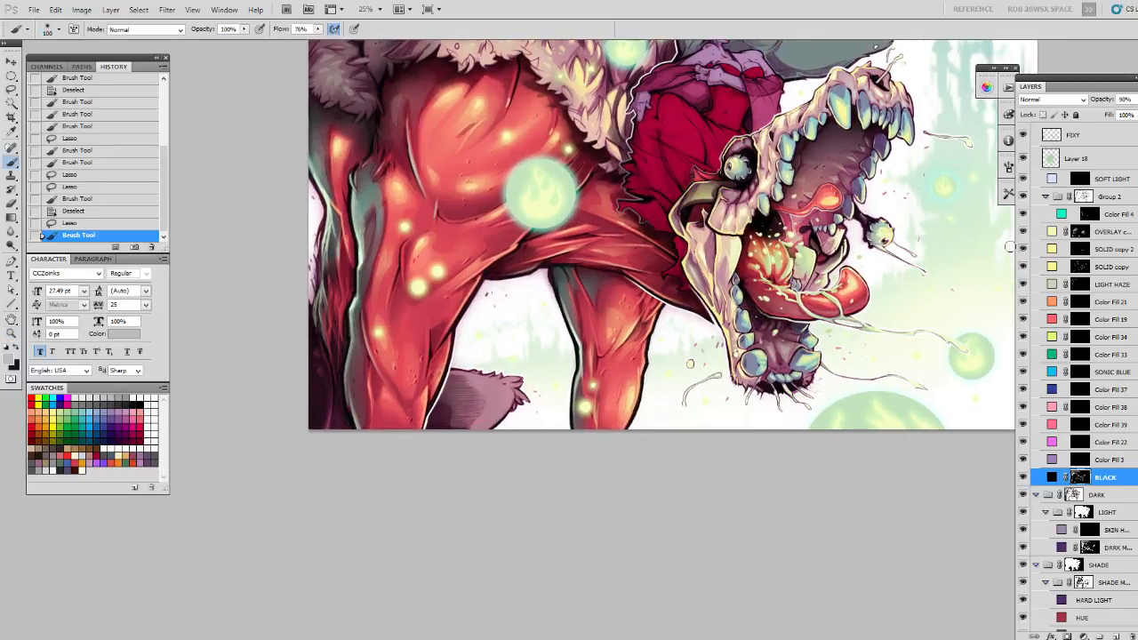
pyautogui.click(1102, 231)
pyautogui.hotkey('ctrl', 'd')
pyautogui.press('l')
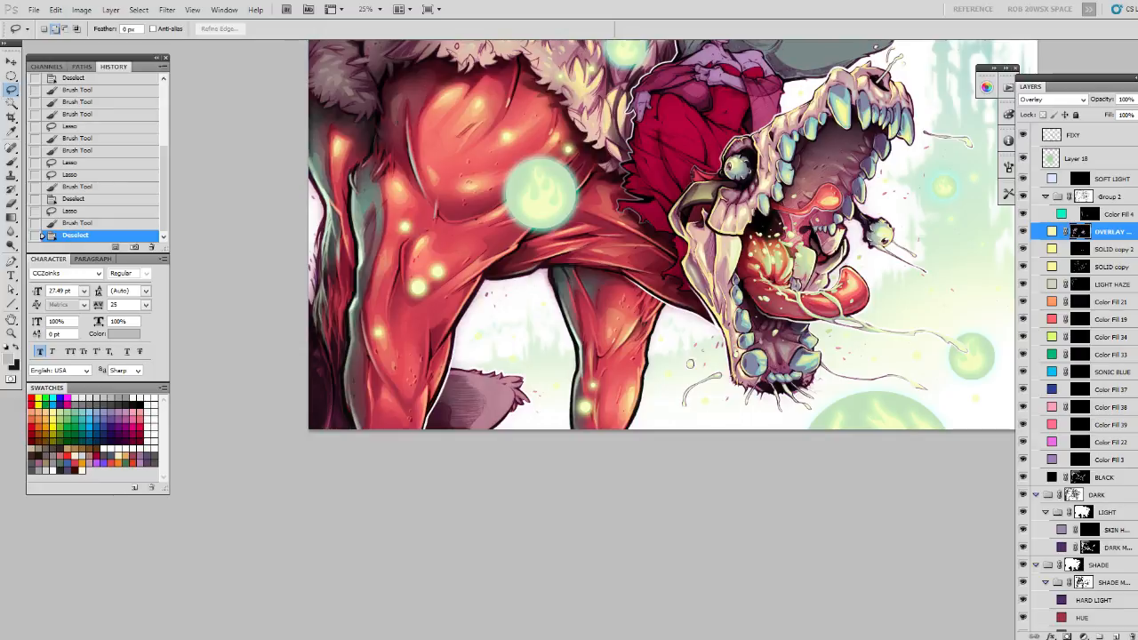
# Lasso a patch of fur near the tip of the beast's tail and apply Refine Edge twice to the selection.
pyautogui.moveTo(523, 411); pyautogui.dragTo(591, 242)
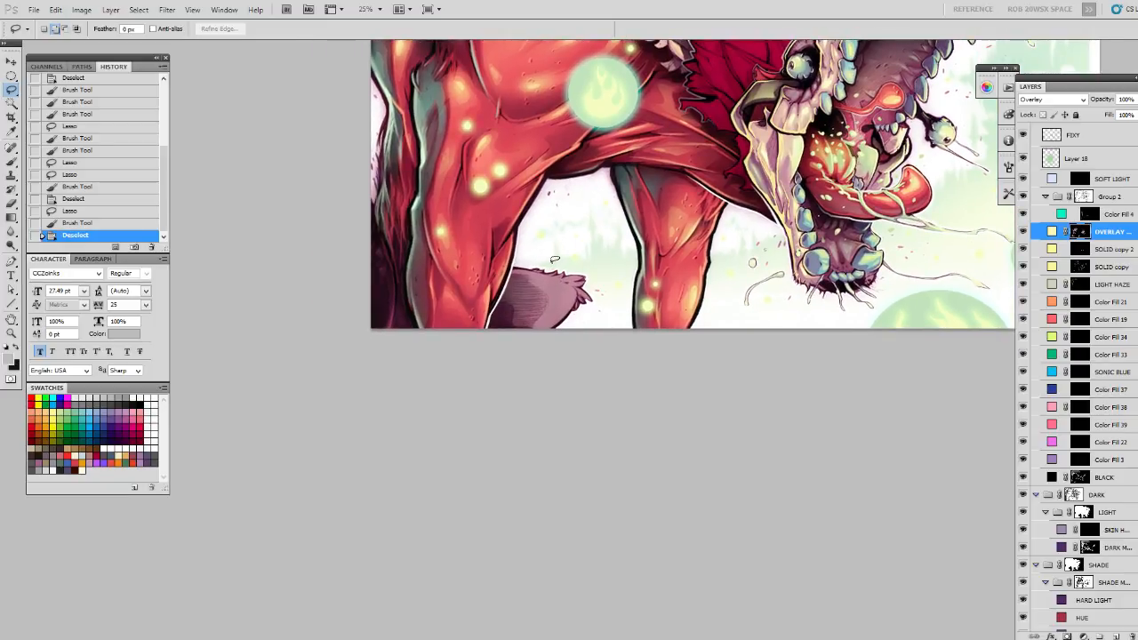
pyautogui.moveTo(586, 290); pyautogui.dragTo(611, 240)
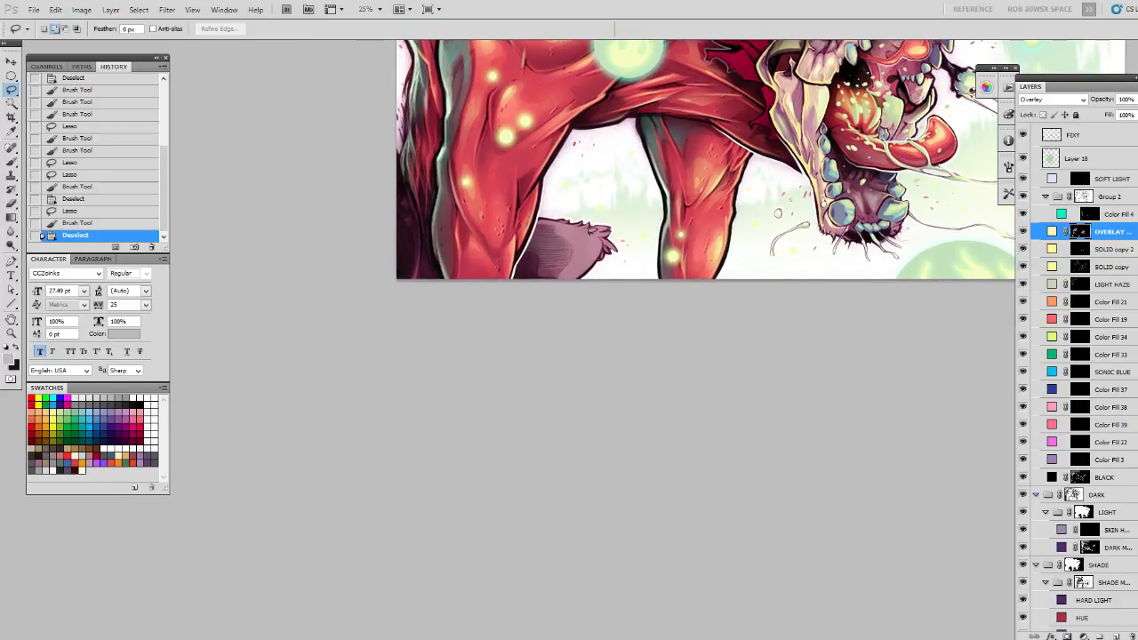
pyautogui.moveTo(600, 249); pyautogui.dragTo(608, 240)
pyautogui.hotkey('ctrl', 'd')
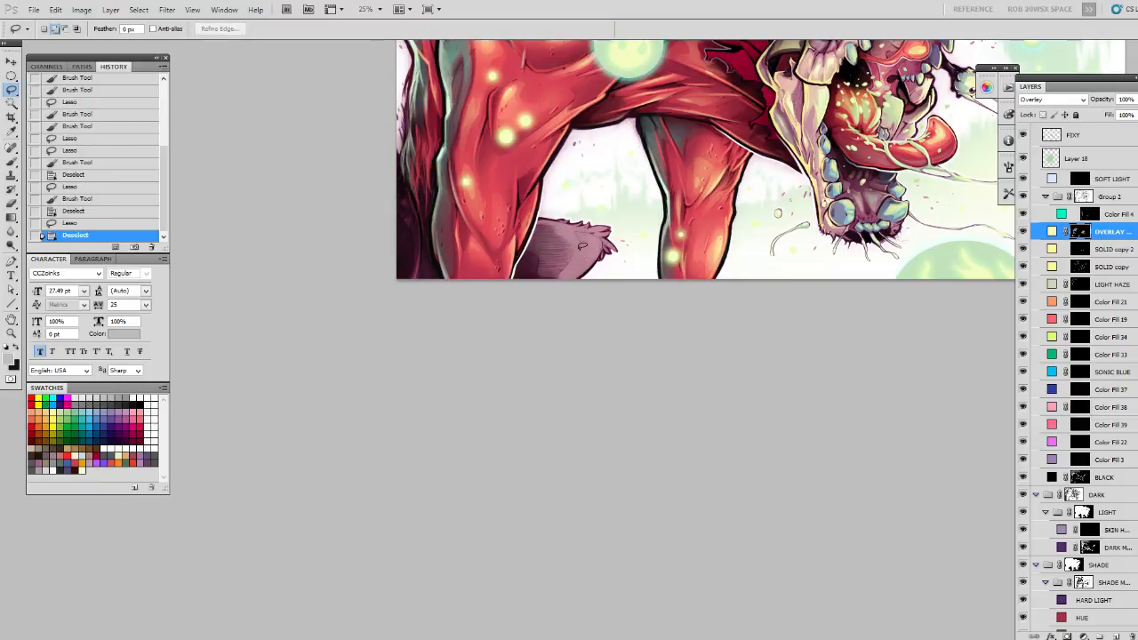
pyautogui.moveTo(609, 238); pyautogui.dragTo(601, 246)
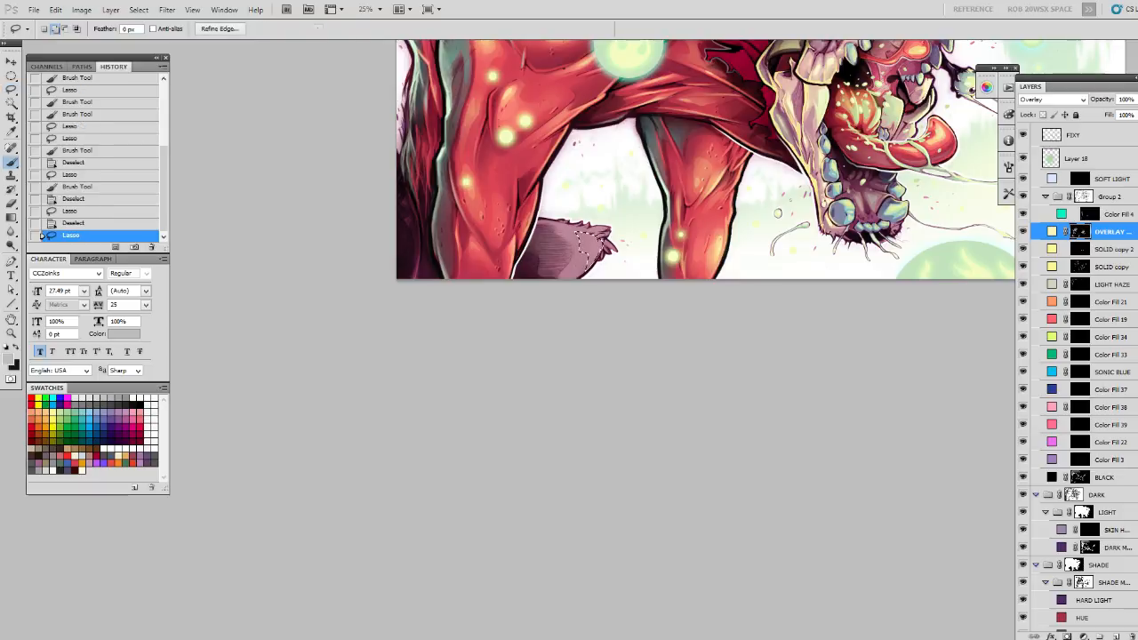
pyautogui.press('b')
pyautogui.hotkey('ctrl', 'alt', 'r')
pyautogui.hotkey('ctrl', 'alt', 'r')
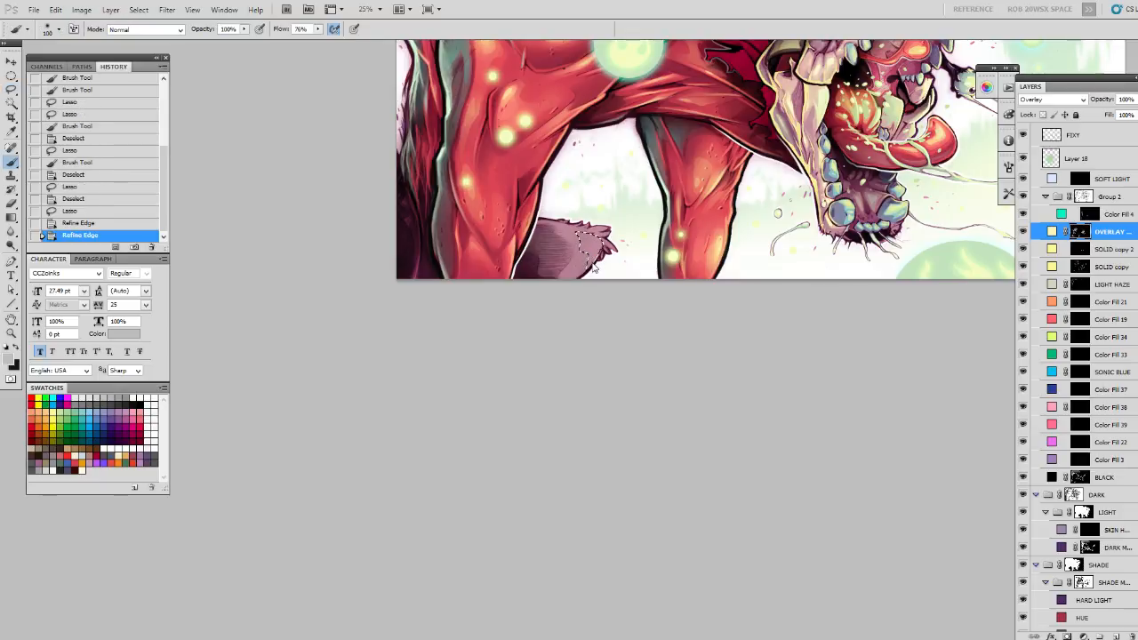
# With the brush enlarged to 200, paint an overlay highlight in the tail selection, trim it with black, and deselect.
pyautogui.press(']')
pyautogui.moveTo(595, 262)
pyautogui.mouseDown()
pyautogui.moveTo(608, 252)
pyautogui.moveTo(582, 266)
pyautogui.mouseUp()
pyautogui.hotkey('ctrl', 'z')
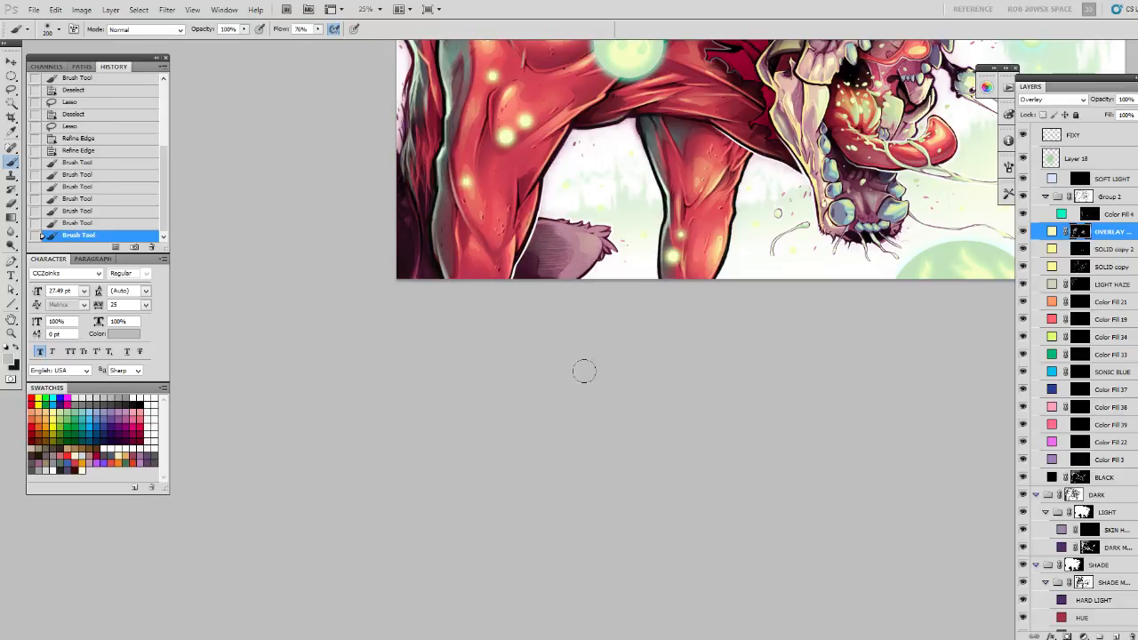
pyautogui.hotkey('ctrl', 'z')
pyautogui.press('x')
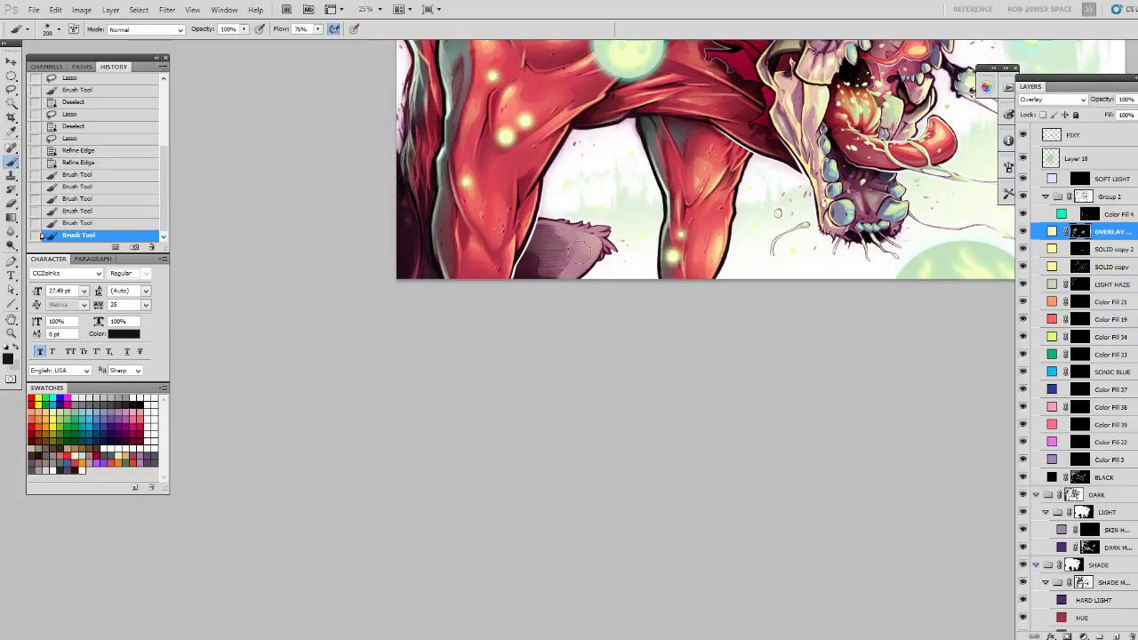
pyautogui.moveTo(568, 293); pyautogui.dragTo(541, 355)
pyautogui.moveTo(587, 252)
pyautogui.mouseDown()
pyautogui.moveTo(570, 324)
pyautogui.moveTo(548, 346)
pyautogui.mouseUp()
pyautogui.moveTo(586, 275); pyautogui.dragTo(537, 358)
pyautogui.hotkey('ctrl', 'd')
# Lasso a second, smaller fur tuft inside the tail and apply Refine Edge twice to the selection.
pyautogui.press('l')
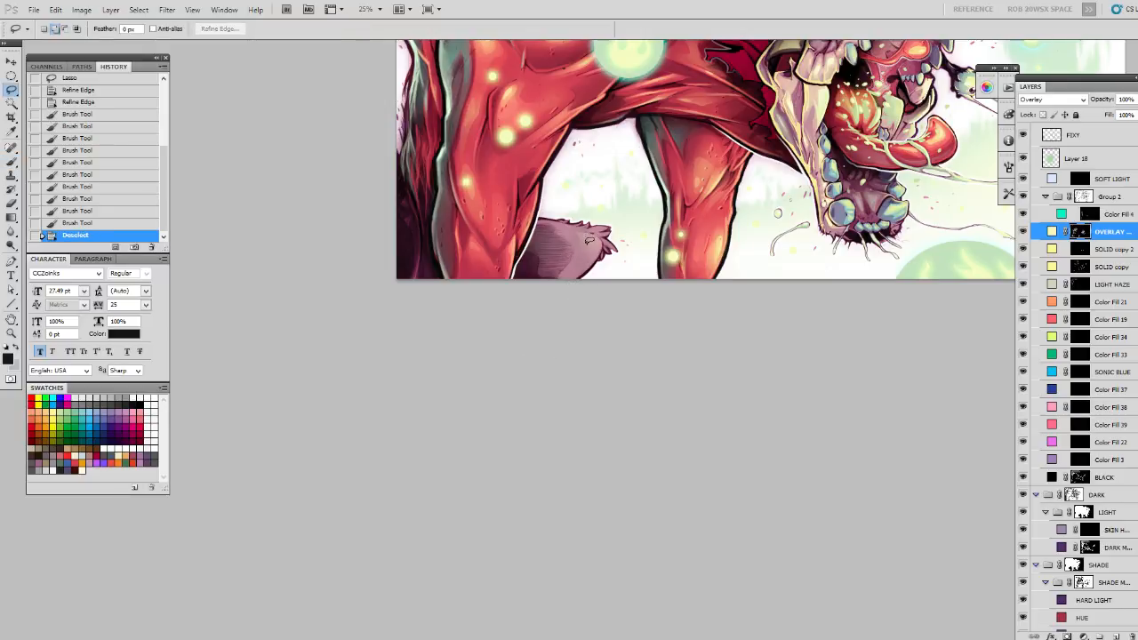
pyautogui.moveTo(582, 245)
pyautogui.mouseDown()
pyautogui.moveTo(588, 235)
pyautogui.moveTo(580, 251)
pyautogui.mouseUp()
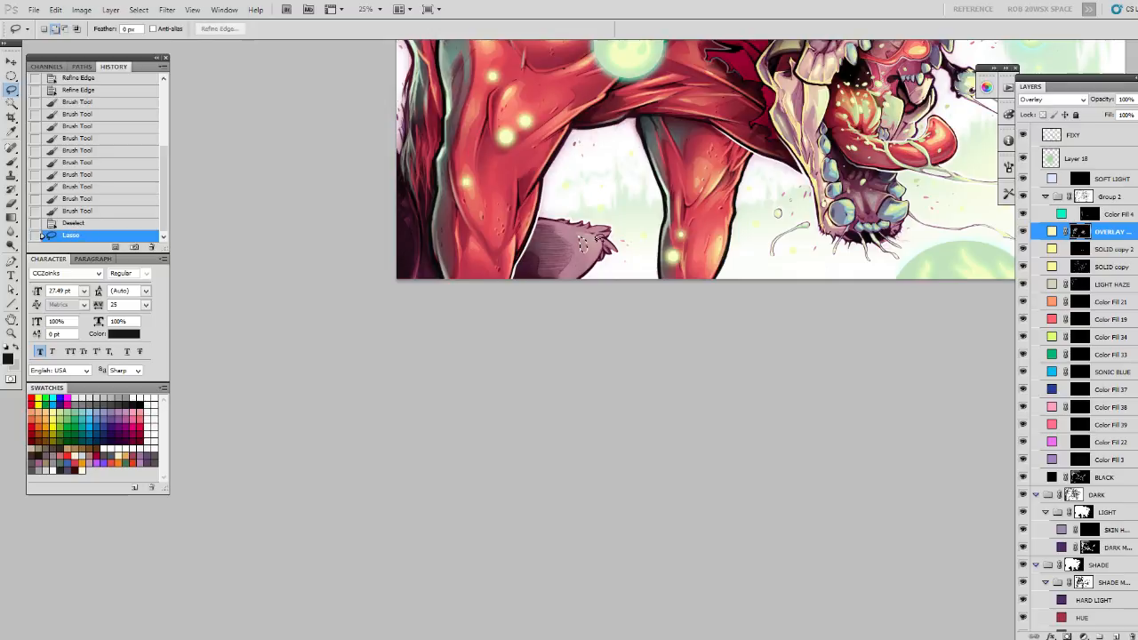
pyautogui.hotkey('ctrl', 'alt', 'r')
pyautogui.hotkey('ctrl', 'alt', 'r')
pyautogui.press('b')
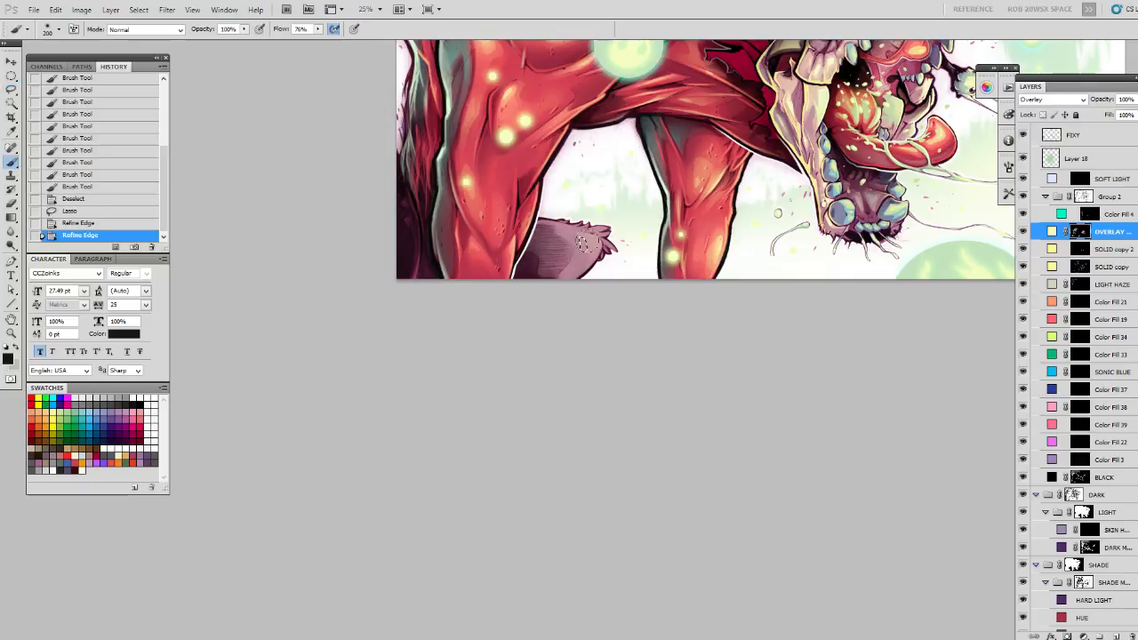
# Shape the overlay highlight in the smaller tail tuft by alternating grey and black mask strokes, and deselect.
pyautogui.moveTo(582, 247); pyautogui.dragTo(573, 281)
pyautogui.press('x')
pyautogui.moveTo(580, 223)
pyautogui.mouseDown()
pyautogui.moveTo(574, 278)
pyautogui.moveTo(588, 245)
pyautogui.moveTo(576, 236)
pyautogui.moveTo(600, 269)
pyautogui.moveTo(565, 343)
pyautogui.moveTo(556, 292)
pyautogui.mouseUp()
pyautogui.press('x')
pyautogui.moveTo(583, 241)
pyautogui.mouseDown()
pyautogui.moveTo(587, 277)
pyautogui.moveTo(588, 222)
pyautogui.moveTo(583, 265)
pyautogui.mouseUp()
pyautogui.press('x')
pyautogui.press('x')
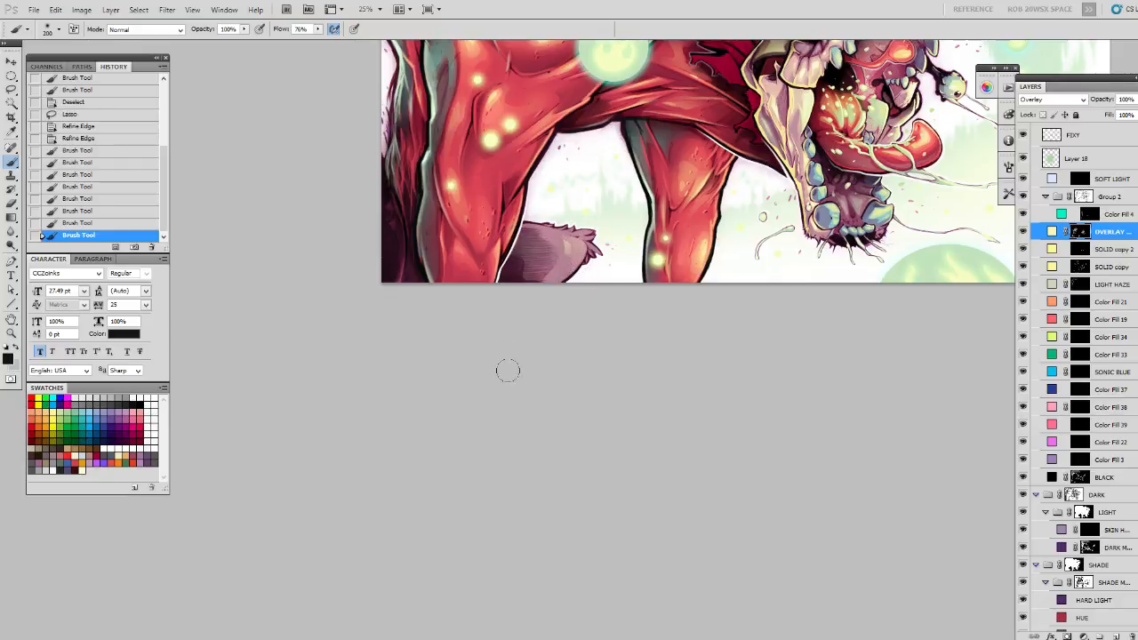
pyautogui.moveTo(556, 329)
pyautogui.mouseDown()
pyautogui.moveTo(466, 403)
pyautogui.moveTo(430, 472)
pyautogui.moveTo(445, 477)
pyautogui.moveTo(507, 291)
pyautogui.mouseUp()
pyautogui.hotkey('ctrl', 'd')
# Lasso another fur tuft running down the tail toward the canvas's lower edge and apply Refine Edge twice.
pyautogui.press('l')
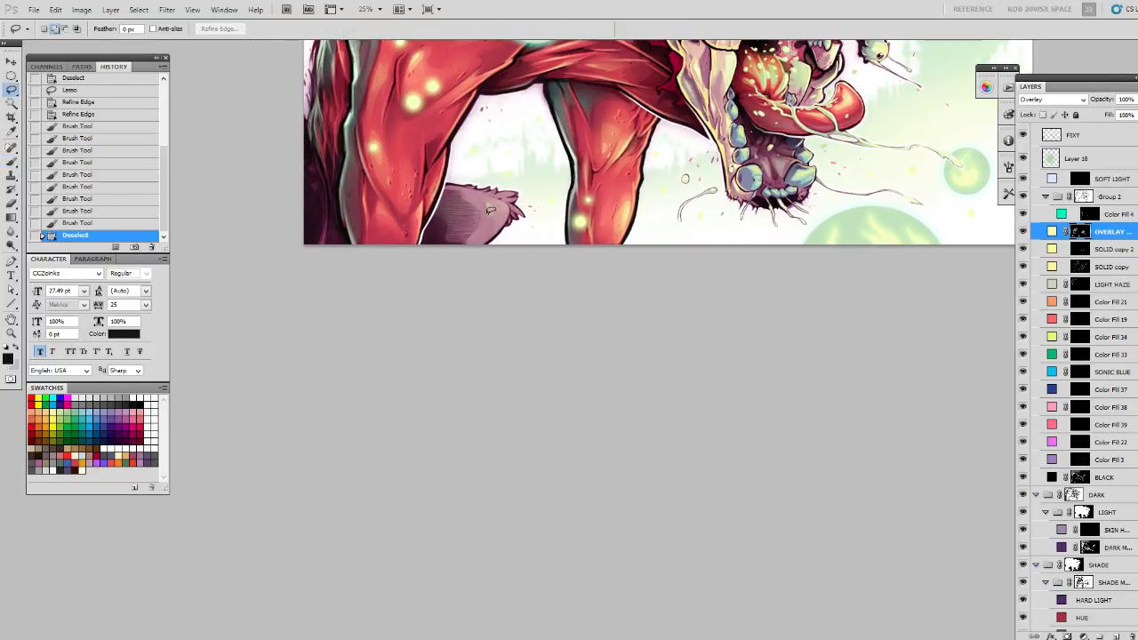
pyautogui.moveTo(484, 233); pyautogui.dragTo(492, 215)
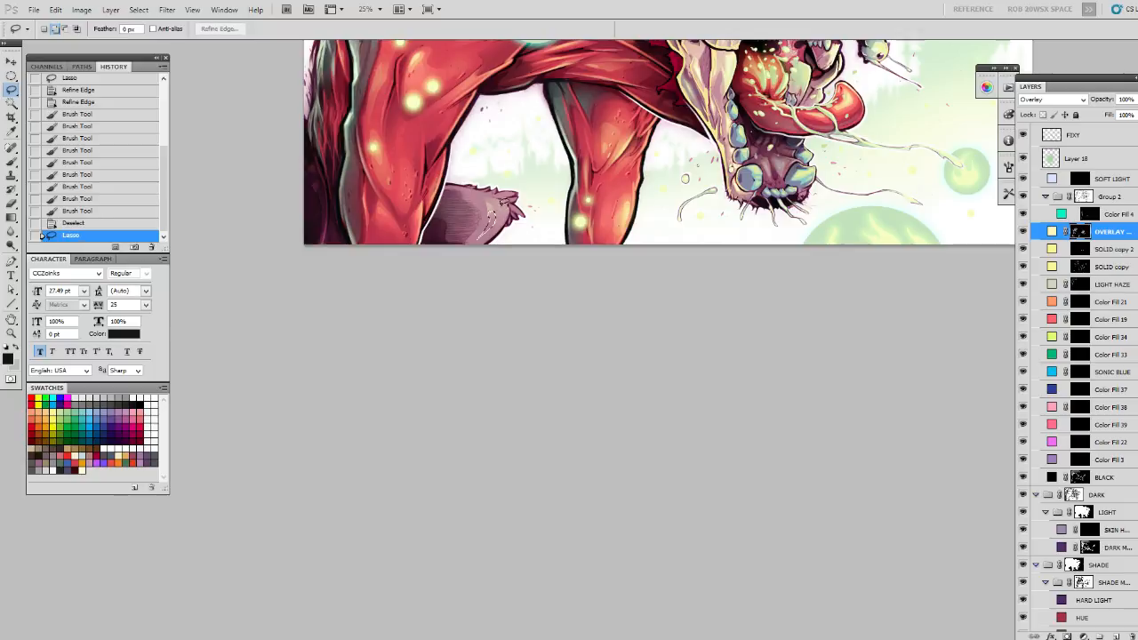
pyautogui.hotkey('ctrl', 'alt', 'r')
pyautogui.hotkey('ctrl', 'alt', 'r')
pyautogui.press('b')
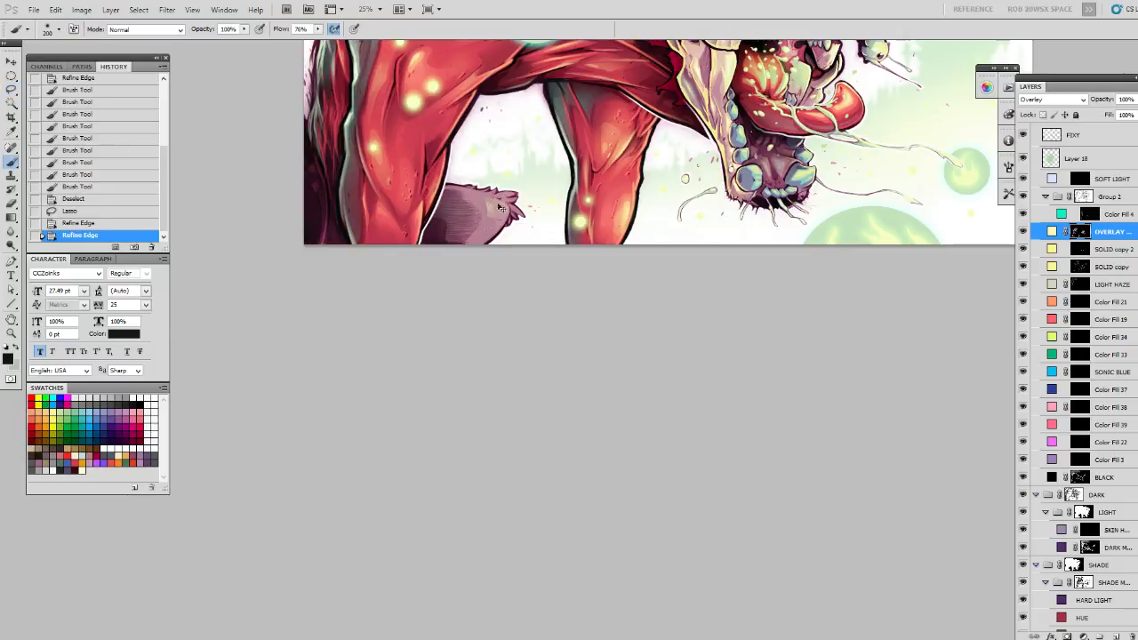
# Shape the overlay highlight in the selected lower tail tuft with alternating grey and black mask strokes, and deselect.
pyautogui.moveTo(497, 214); pyautogui.dragTo(480, 253)
pyautogui.press('x')
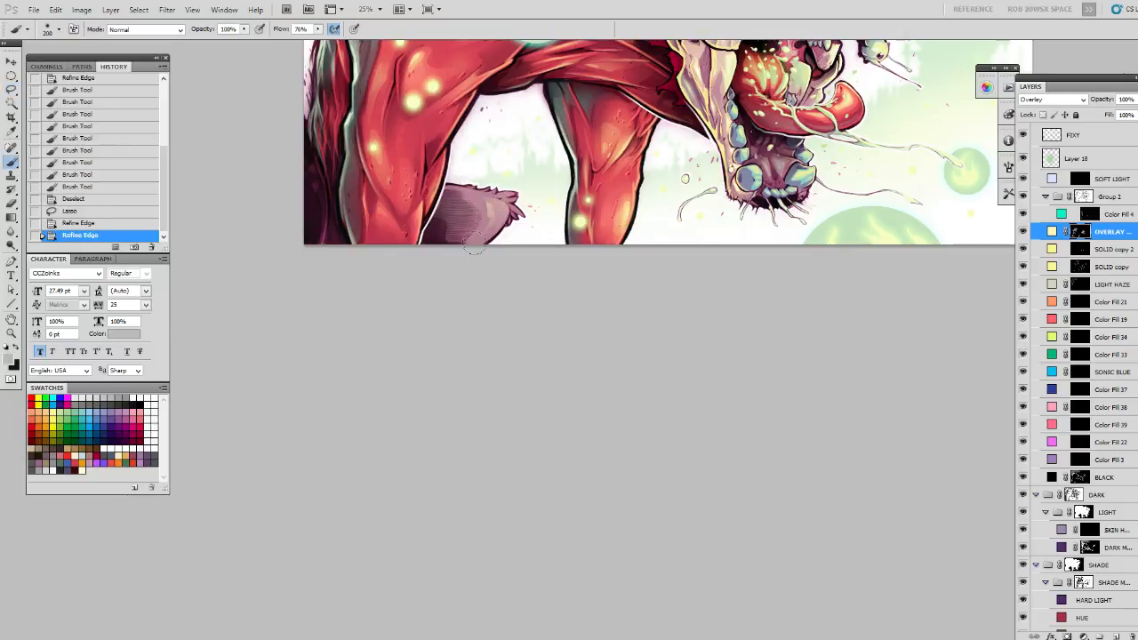
pyautogui.hotkey('ctrl', 'z')
pyautogui.keyDown('alt'); pyautogui.click(498, 210); pyautogui.keyUp('alt')
pyautogui.moveTo(500, 202); pyautogui.dragTo(473, 272)
pyautogui.keyDown('alt'); pyautogui.click(497, 217); pyautogui.keyUp('alt')
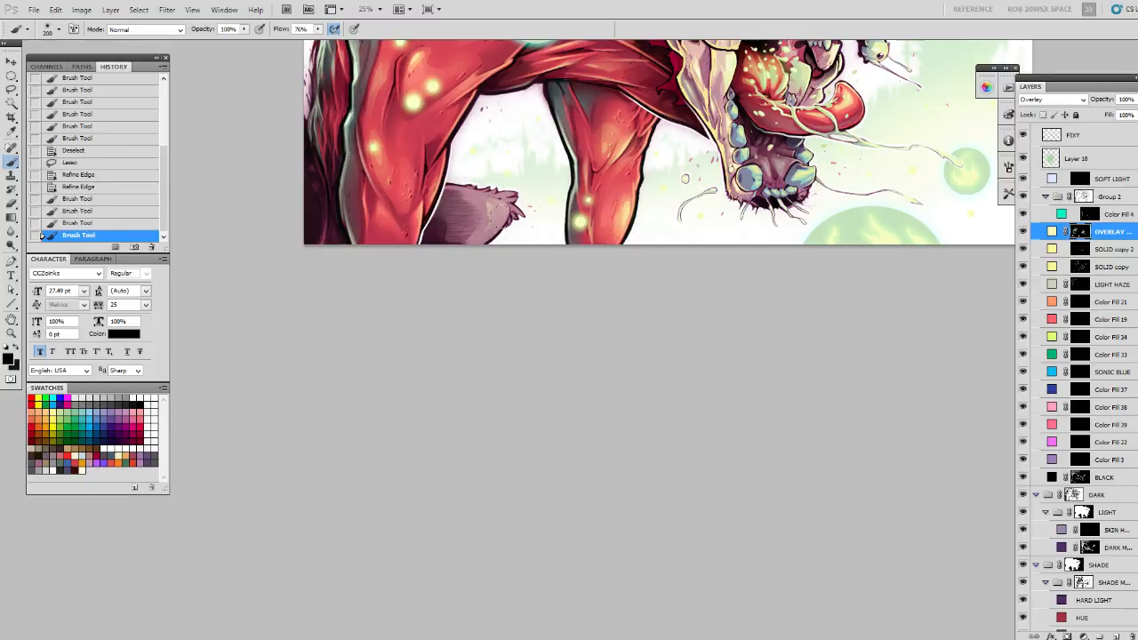
pyautogui.moveTo(506, 215)
pyautogui.mouseDown()
pyautogui.moveTo(512, 228)
pyautogui.moveTo(463, 315)
pyautogui.mouseUp()
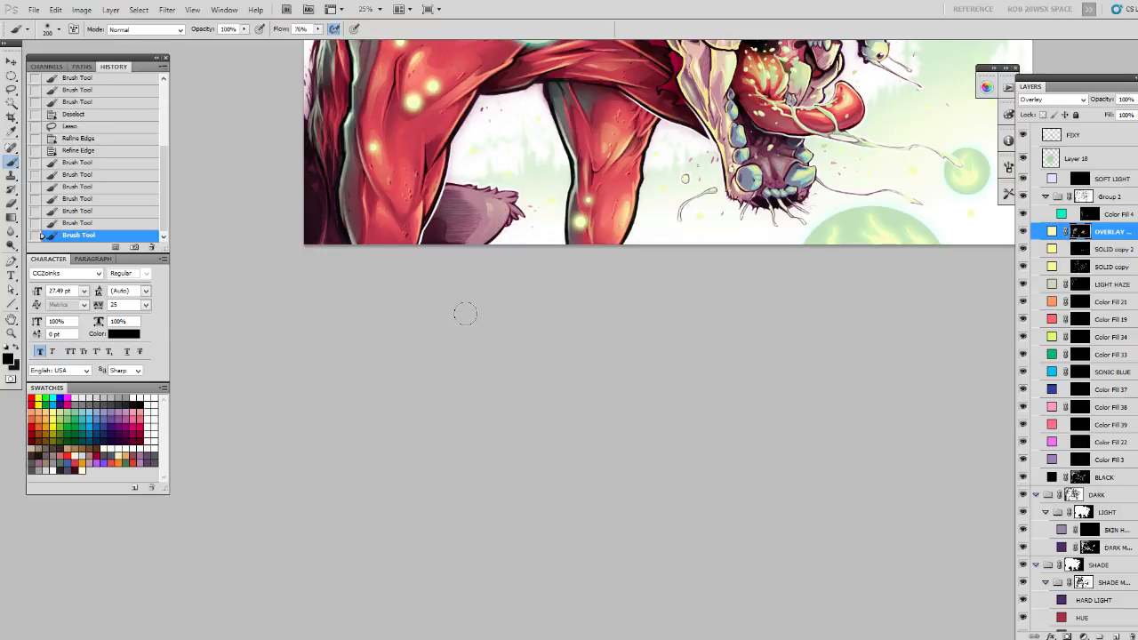
pyautogui.keyDown('alt'); pyautogui.click(489, 209); pyautogui.keyUp('alt')
pyautogui.moveTo(491, 210)
pyautogui.mouseDown()
pyautogui.moveTo(499, 215)
pyautogui.moveTo(520, 178)
pyautogui.mouseUp()
pyautogui.hotkey('ctrl', 'd')
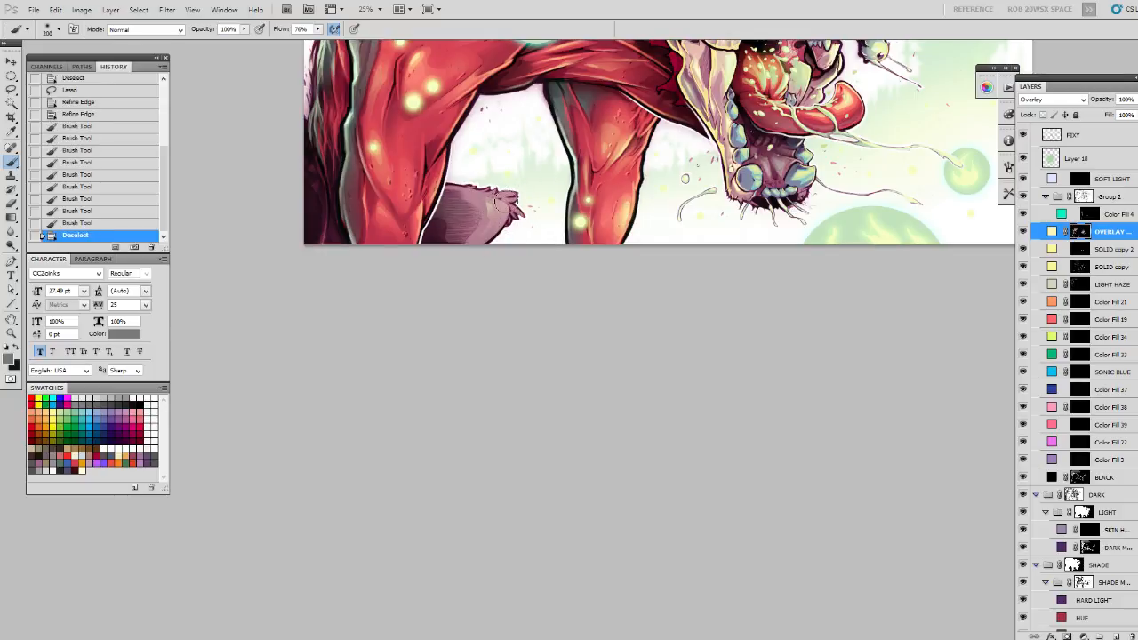
# Lasso a small fur tuft near the tail tip, brush a grey overlay highlight into it, and deselect.
pyautogui.press('l')
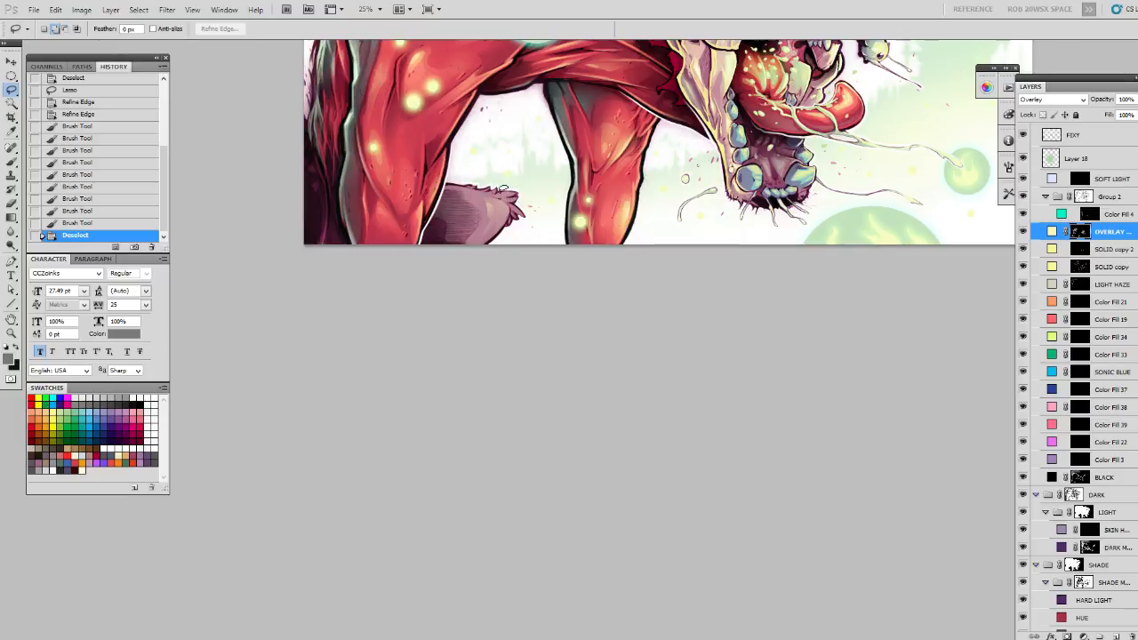
pyautogui.moveTo(503, 192)
pyautogui.mouseDown()
pyautogui.moveTo(534, 217)
pyautogui.moveTo(514, 192)
pyautogui.moveTo(514, 226)
pyautogui.mouseUp()
pyautogui.press('b')
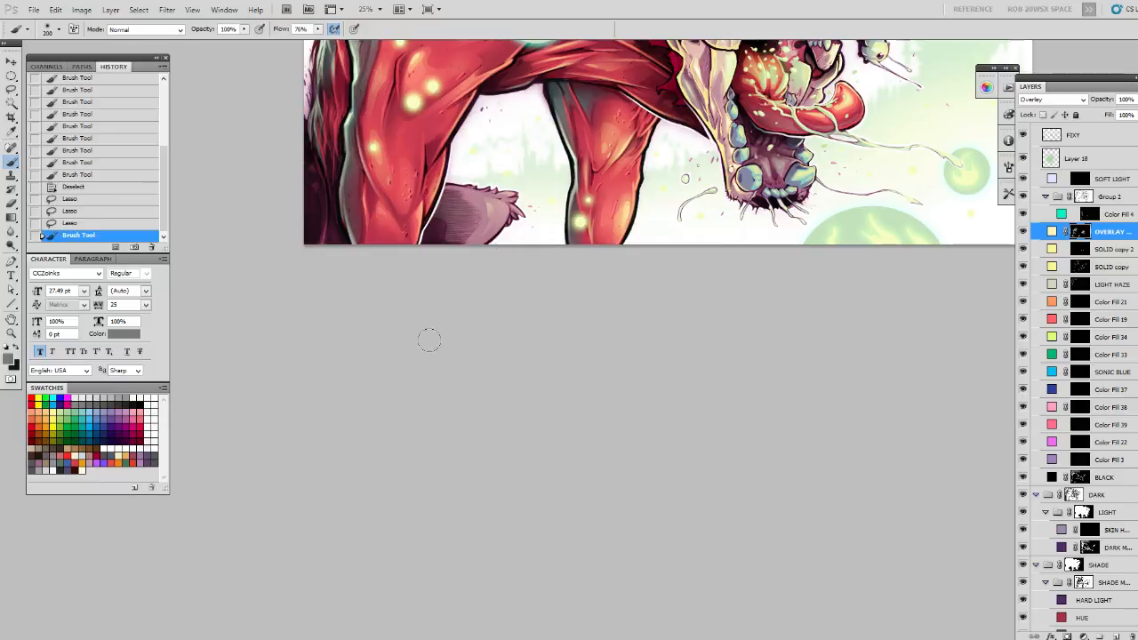
pyautogui.moveTo(428, 346); pyautogui.dragTo(416, 367)
pyautogui.press('d')
pyautogui.hotkey('ctrl', 'd')
# Blend the tail's overlay highlights freehand with black and sampled grey mask strokes, without a selection.
pyautogui.moveTo(450, 242)
pyautogui.mouseDown()
pyautogui.moveTo(457, 232)
pyautogui.moveTo(431, 235)
pyautogui.moveTo(424, 256)
pyautogui.mouseUp()
pyautogui.moveTo(428, 326); pyautogui.dragTo(387, 442)
pyautogui.press('c')
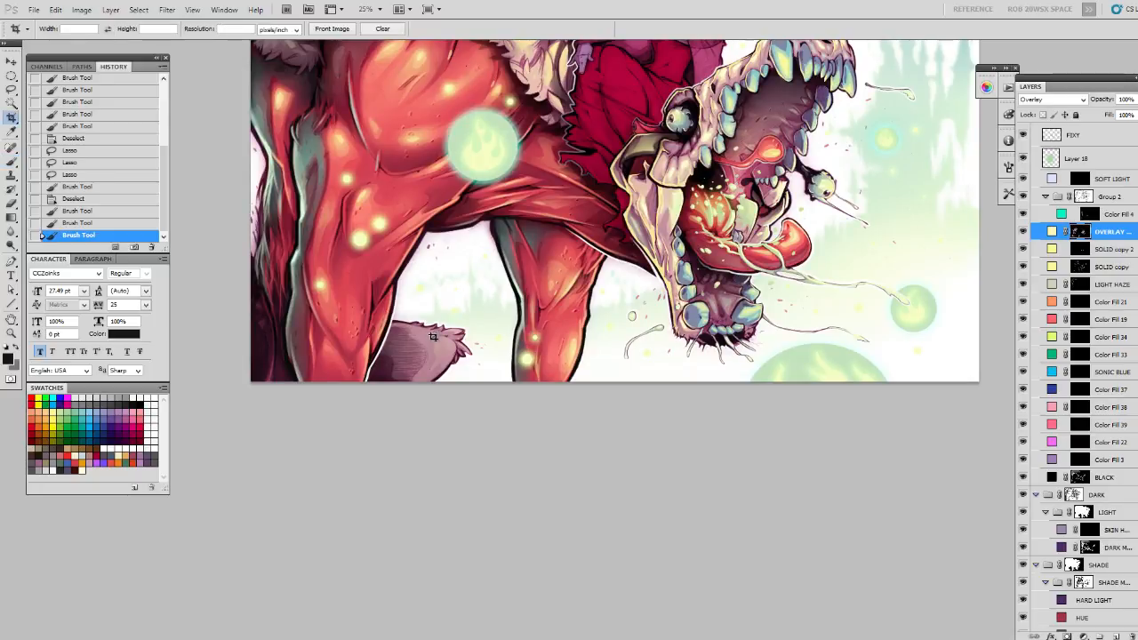
pyautogui.press('b')
pyautogui.keyDown('alt'); pyautogui.click(432, 334); pyautogui.keyUp('alt')
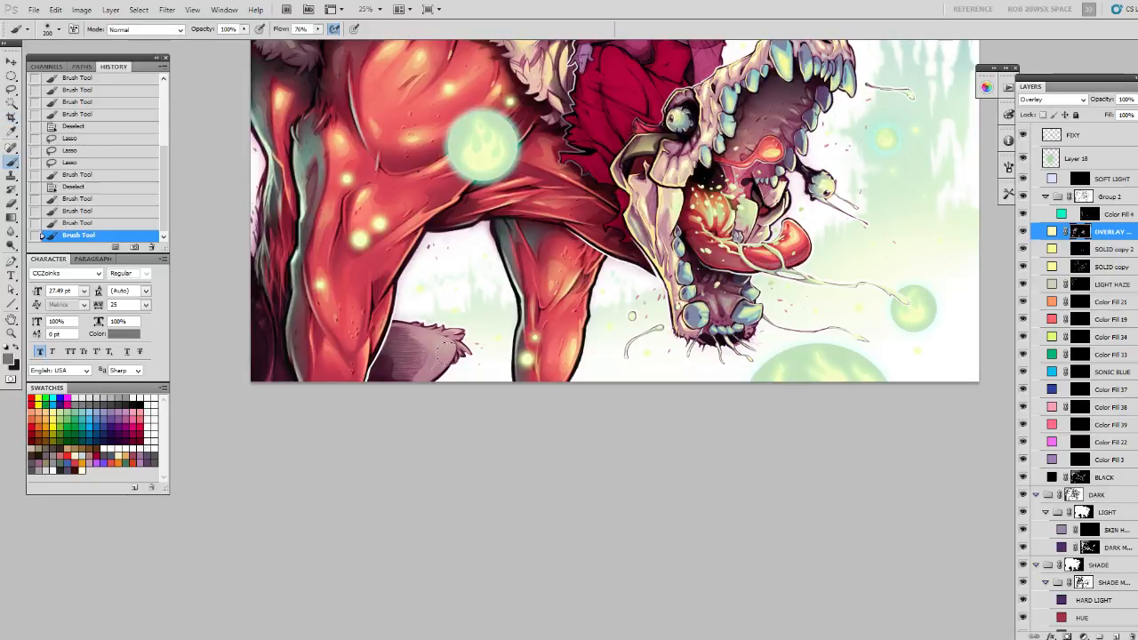
pyautogui.moveTo(418, 336); pyautogui.dragTo(430, 347)
pyautogui.moveTo(407, 386)
pyautogui.mouseDown()
pyautogui.moveTo(471, 322)
pyautogui.moveTo(443, 299)
pyautogui.moveTo(434, 313)
pyautogui.mouseUp()
pyautogui.moveTo(451, 352); pyautogui.dragTo(479, 327)
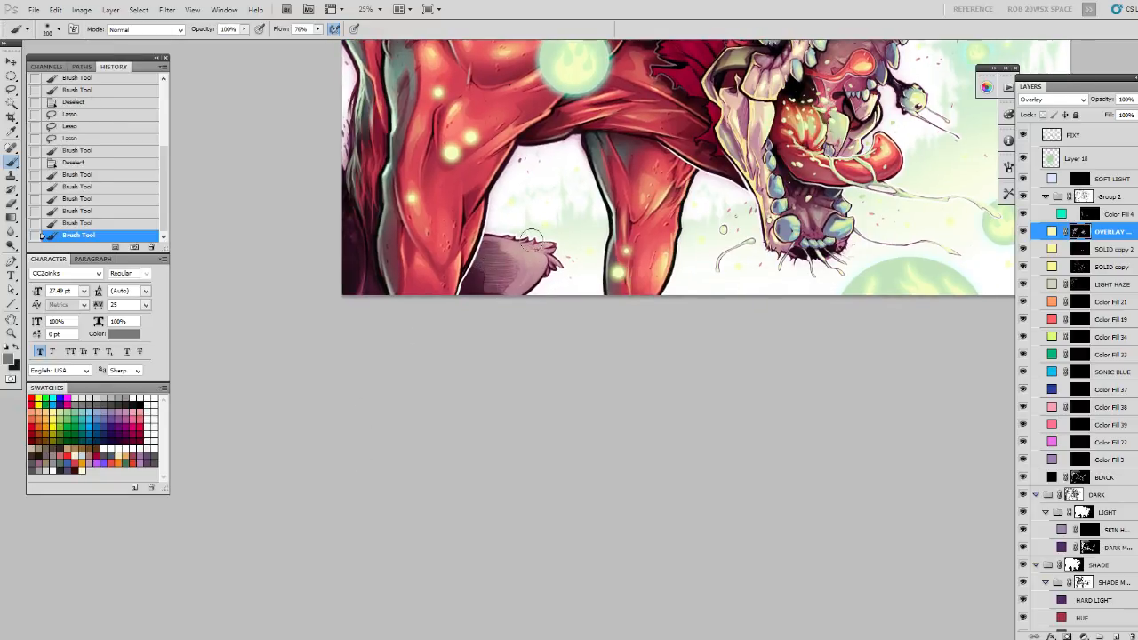
# Lasso the fur along the tail's upper edge and apply Refine Edge twice to the selection.
pyautogui.press('l')
pyautogui.moveTo(539, 240); pyautogui.dragTo(549, 199)
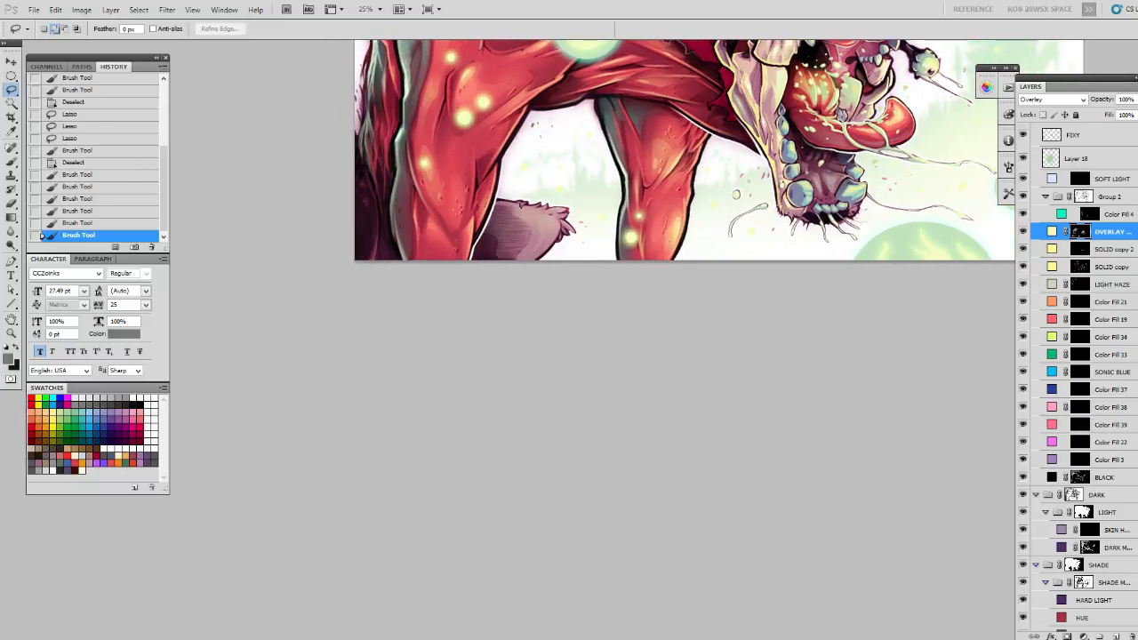
pyautogui.moveTo(538, 207)
pyautogui.mouseDown()
pyautogui.moveTo(495, 197)
pyautogui.moveTo(498, 209)
pyautogui.mouseUp()
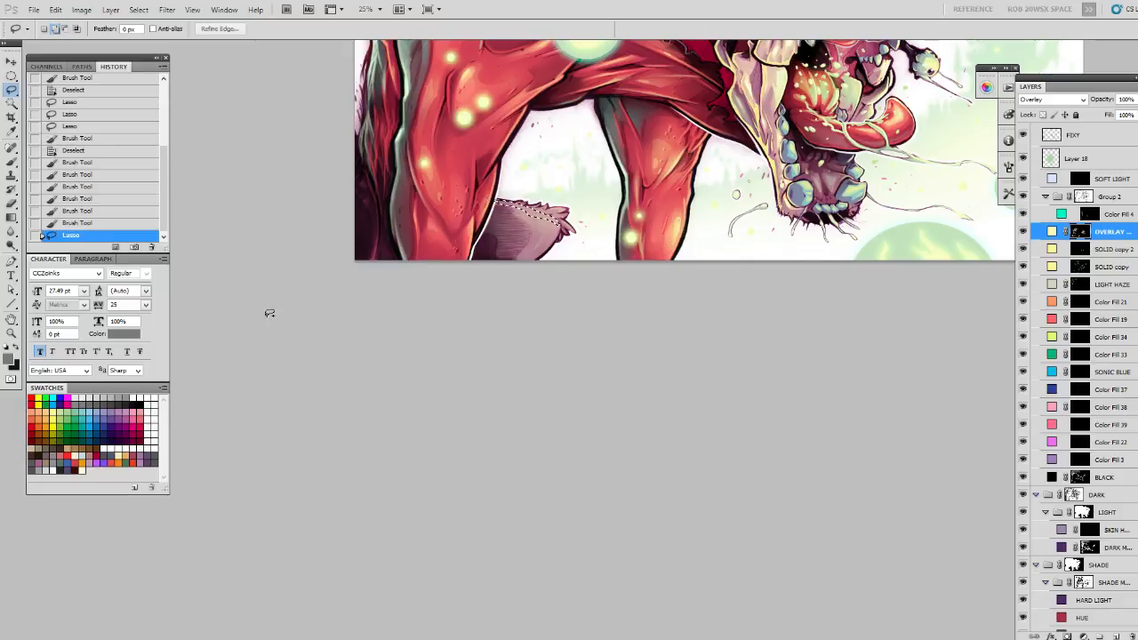
pyautogui.click(155, 408)
pyautogui.hotkey('ctrl', 'alt', 'r')
pyautogui.hotkey('ctrl', 'alt', 'r')
# Hide the selection outline and brush a white mask highlight along the tail's upper fur edge.
pyautogui.press('b')
pyautogui.hotkey('ctrl', 'h')
pyautogui.moveTo(518, 223)
pyautogui.mouseDown()
pyautogui.moveTo(540, 205)
pyautogui.moveTo(449, 264)
pyautogui.moveTo(552, 194)
pyautogui.moveTo(607, 190)
pyautogui.moveTo(551, 206)
pyautogui.moveTo(607, 222)
pyautogui.moveTo(544, 235)
pyautogui.mouseUp()
pyautogui.moveTo(543, 308)
pyautogui.mouseDown()
pyautogui.moveTo(452, 409)
pyautogui.moveTo(423, 462)
pyautogui.moveTo(428, 384)
pyautogui.mouseUp()
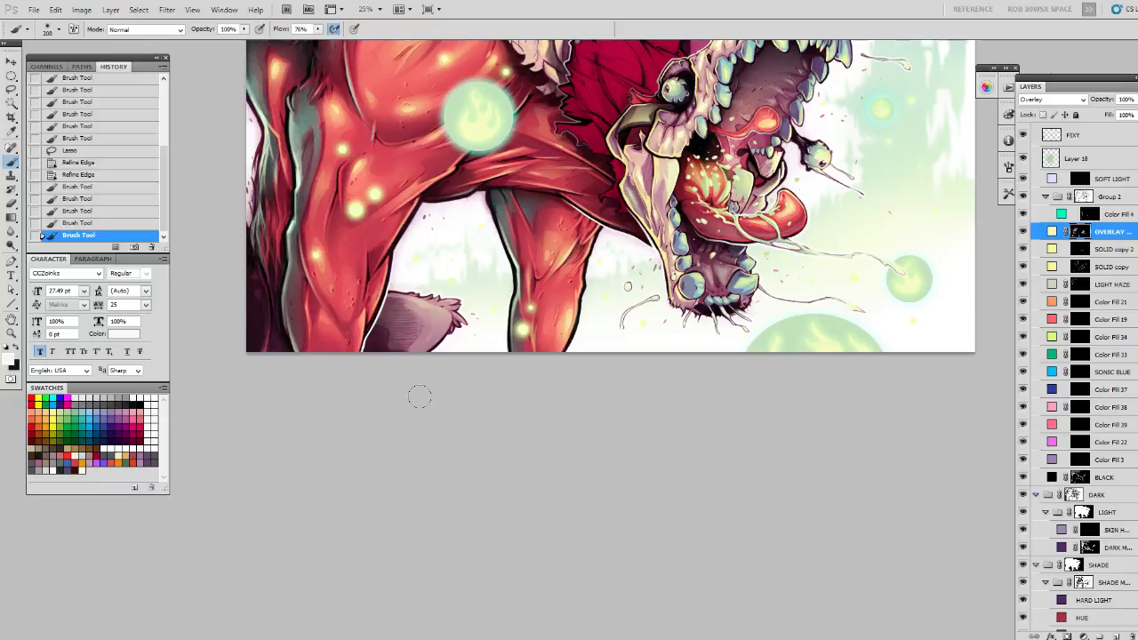
# Contract the tail-edge selection four times and soften it with three Refine Edge passes.
pyautogui.press('F2')
pyautogui.press('F2')
pyautogui.press('F2')
pyautogui.press('F2')
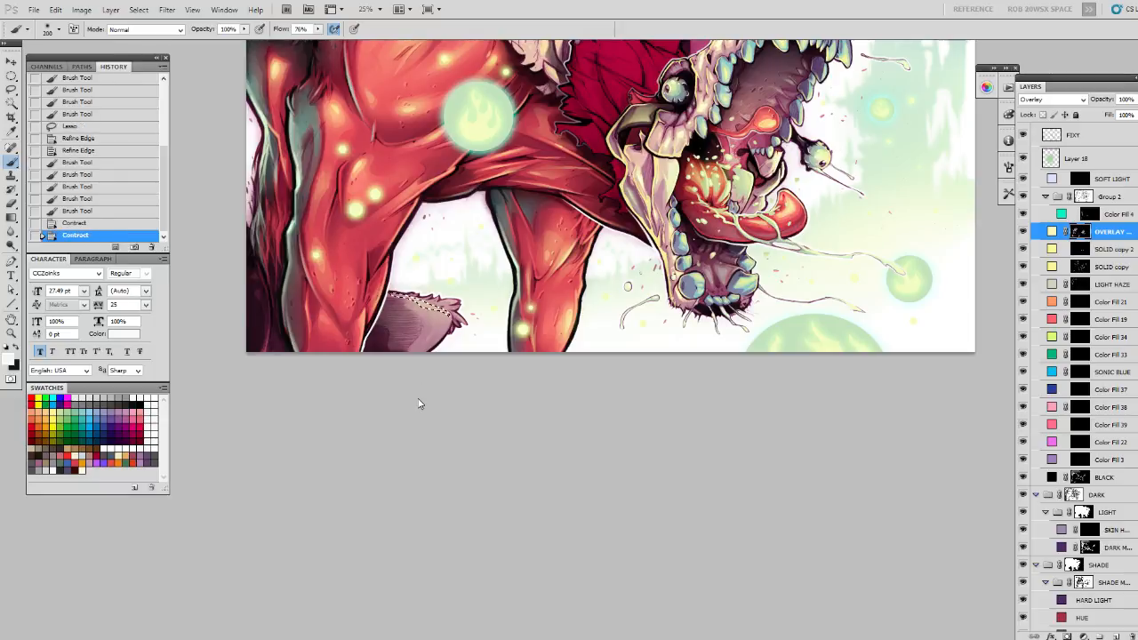
pyautogui.press('F3')
pyautogui.press('F3')
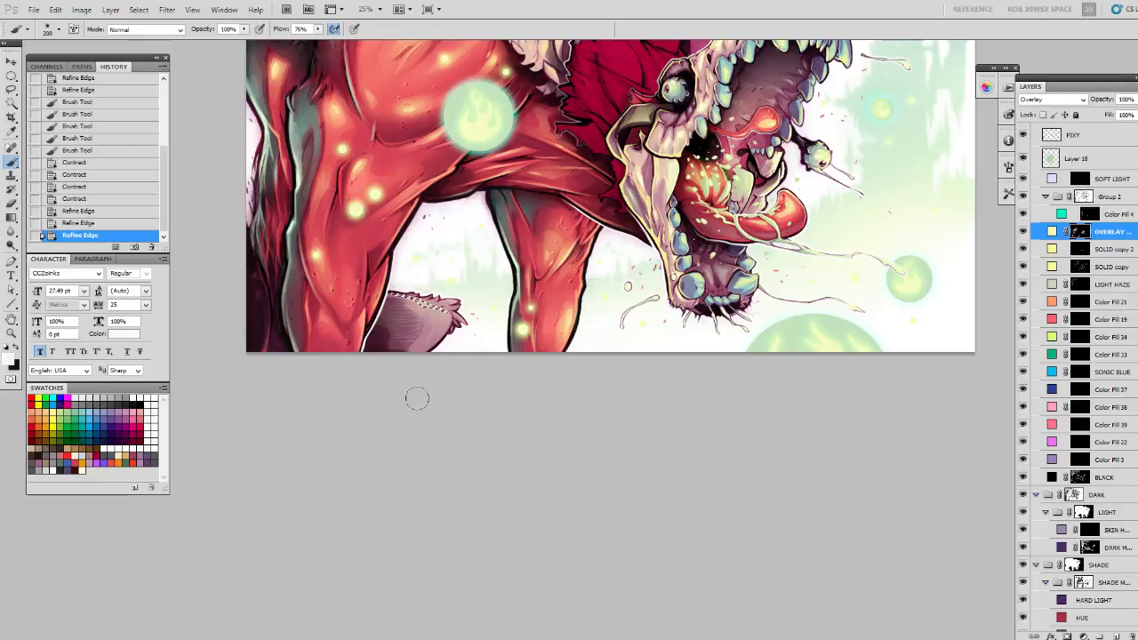
# Strengthen the overlay highlight inside the contracted tail-edge selection with white mask strokes, and deselect.
pyautogui.moveTo(435, 288); pyautogui.dragTo(366, 364)
pyautogui.moveTo(378, 343); pyautogui.dragTo(511, 258)
pyautogui.moveTo(507, 260); pyautogui.dragTo(370, 358)
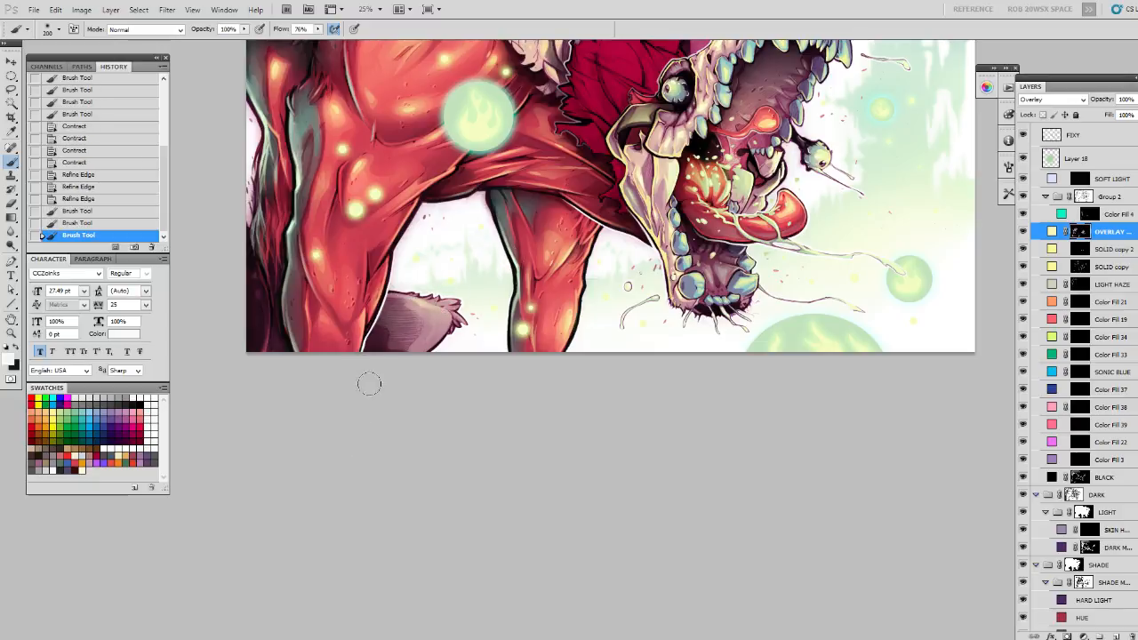
pyautogui.moveTo(421, 317); pyautogui.dragTo(487, 302)
pyautogui.moveTo(452, 360); pyautogui.dragTo(424, 480)
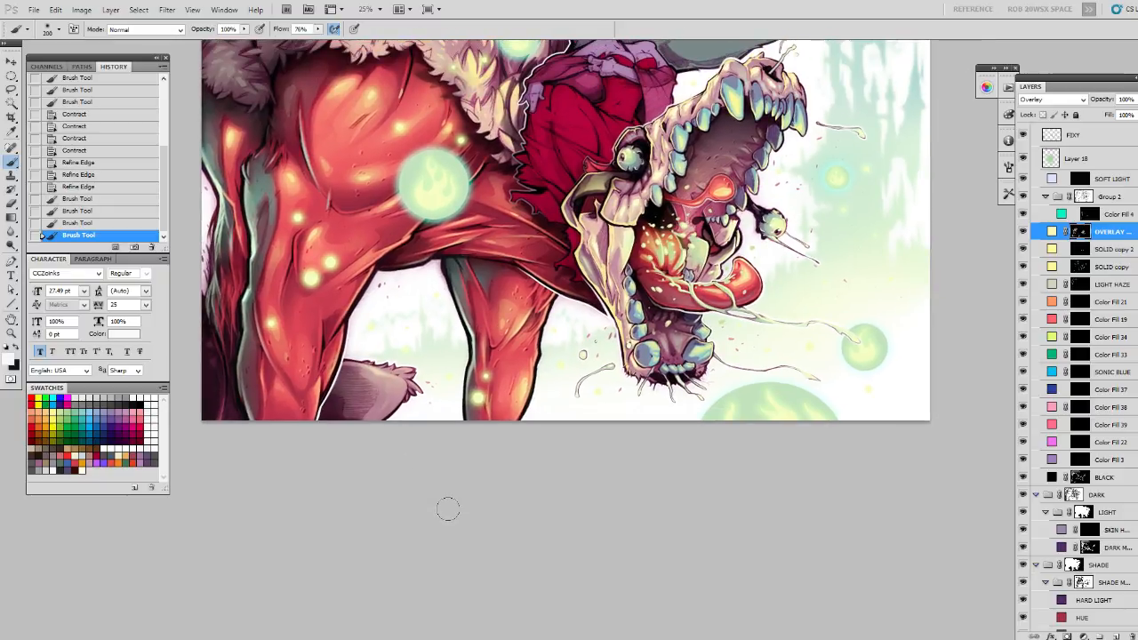
pyautogui.moveTo(393, 426); pyautogui.dragTo(479, 284)
pyautogui.hotkey('ctrl', 'd')
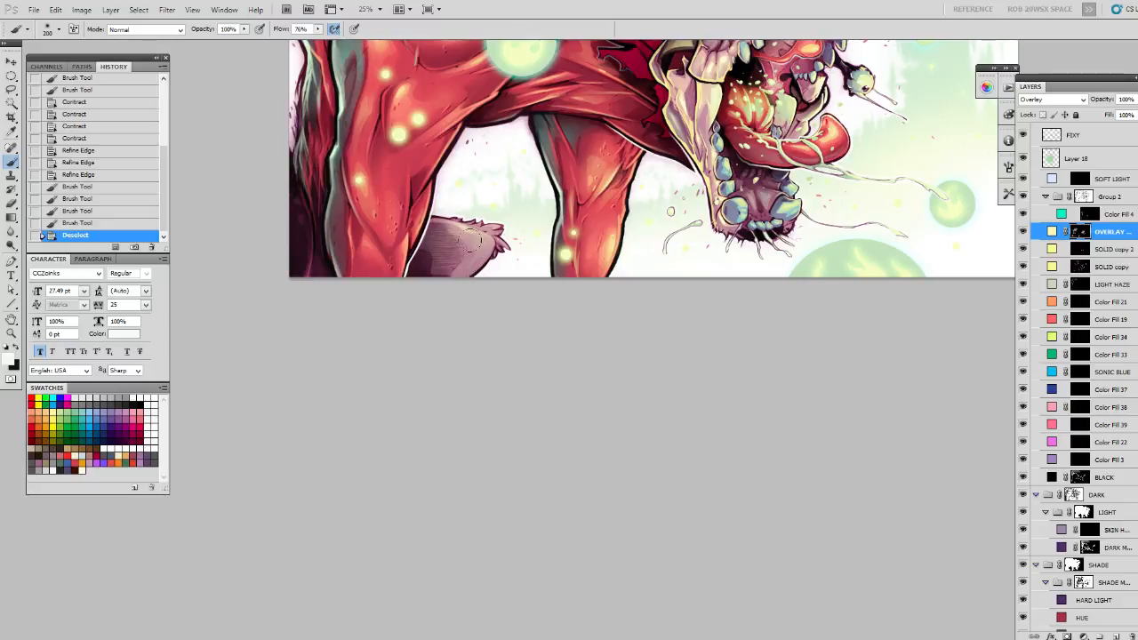
# Lasso a fur tuft near the tail tip, apply Refine Edge, and brush a white overlay highlight into it.
pyautogui.press('l')
pyautogui.moveTo(478, 235); pyautogui.dragTo(477, 240)
pyautogui.hotkey('ctrl', 'alt', 'r')
pyautogui.press('b')
pyautogui.moveTo(466, 295); pyautogui.dragTo(388, 386)
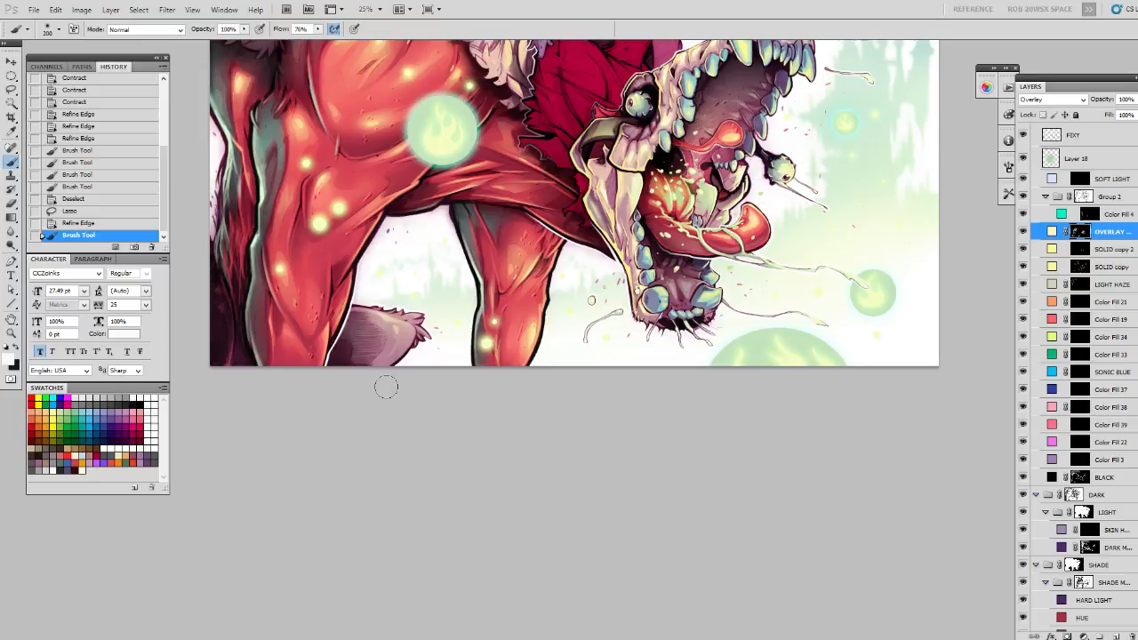
pyautogui.moveTo(411, 363)
pyautogui.mouseDown()
pyautogui.moveTo(437, 311)
pyautogui.moveTo(408, 333)
pyautogui.moveTo(417, 305)
pyautogui.mouseUp()
# Lasso the fur just below the tail tip and apply Refine Edge twice to the selection.
pyautogui.press('l')
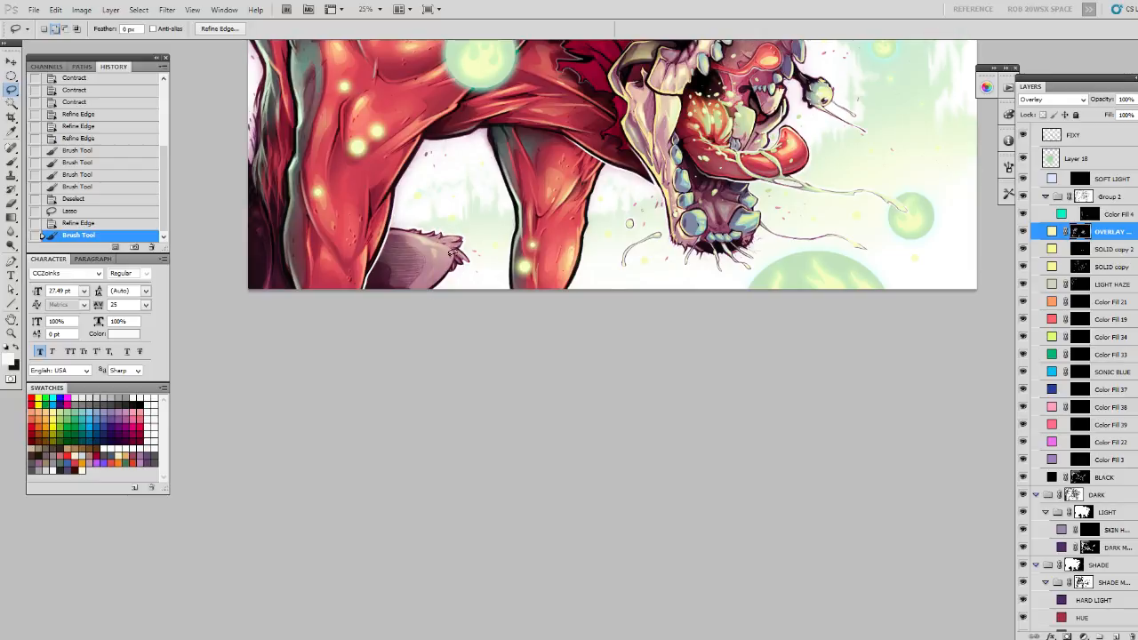
pyautogui.moveTo(441, 269); pyautogui.dragTo(430, 303)
pyautogui.hotkey('ctrl', 'alt', 'r')
pyautogui.hotkey('ctrl', 'alt', 'r')
pyautogui.press('b')
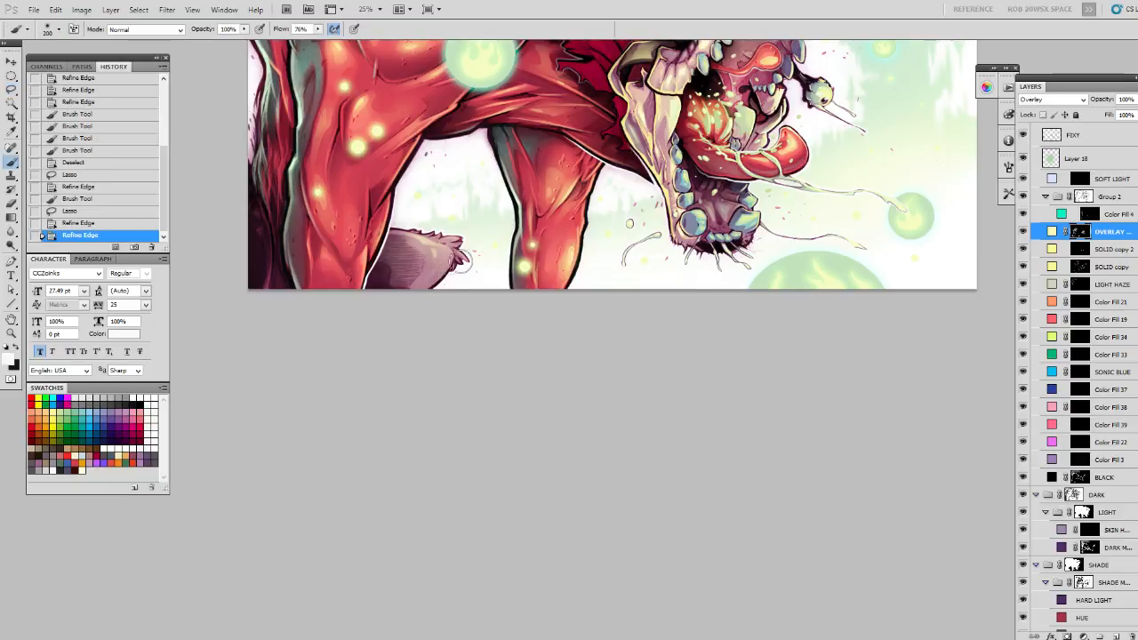
pyautogui.hotkey('ctrl', 'alt', 'r')
# Dab a white overlay highlight into the selected tail-tip fur, trim it with black, and deselect.
pyautogui.click(448, 262)
pyautogui.click(449, 262)
pyautogui.click(449, 262)
pyautogui.click(449, 262)
pyautogui.press('x')
pyautogui.moveTo(458, 267); pyautogui.dragTo(424, 303)
pyautogui.hotkey('ctrl', 'd')
# Try a white overlay highlight in a lassoed, edge-refined tuft on the tail's upper edge, undo it, and deselect.
pyautogui.press('l')
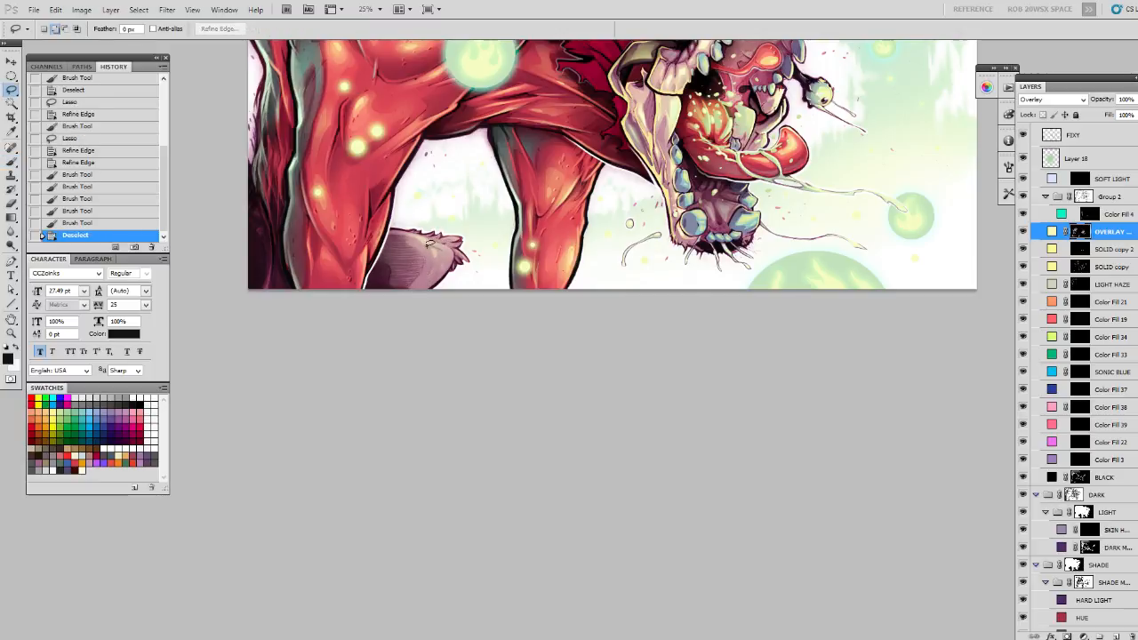
pyautogui.moveTo(434, 248); pyautogui.dragTo(441, 251)
pyautogui.hotkey('ctrl', 'alt', 'r')
pyautogui.press('b')
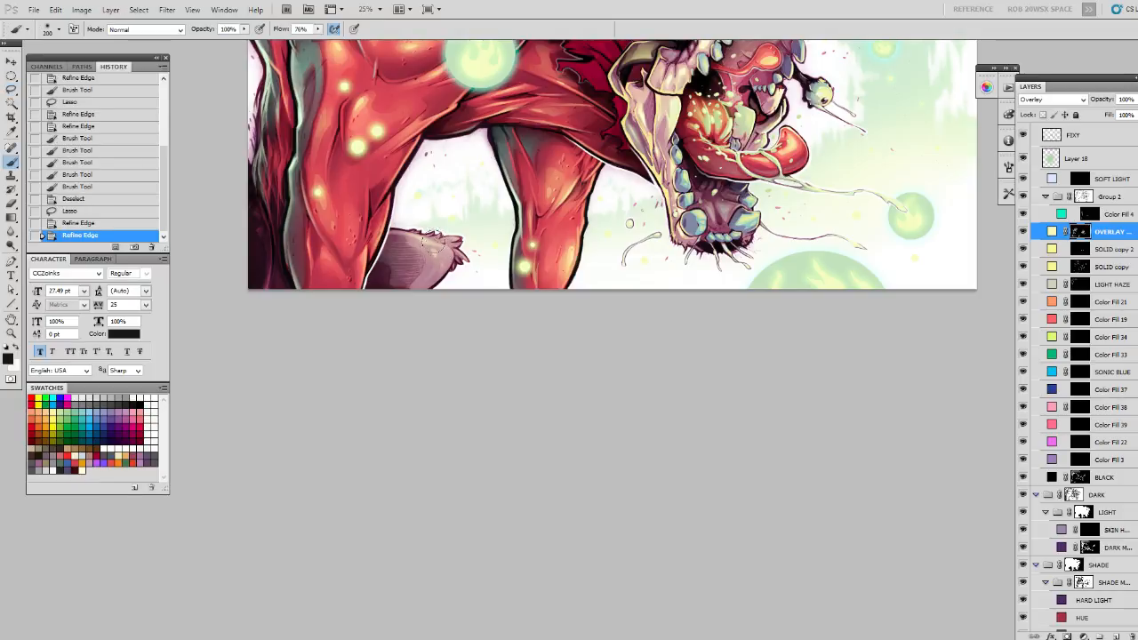
pyautogui.press('x')
pyautogui.click(435, 252)
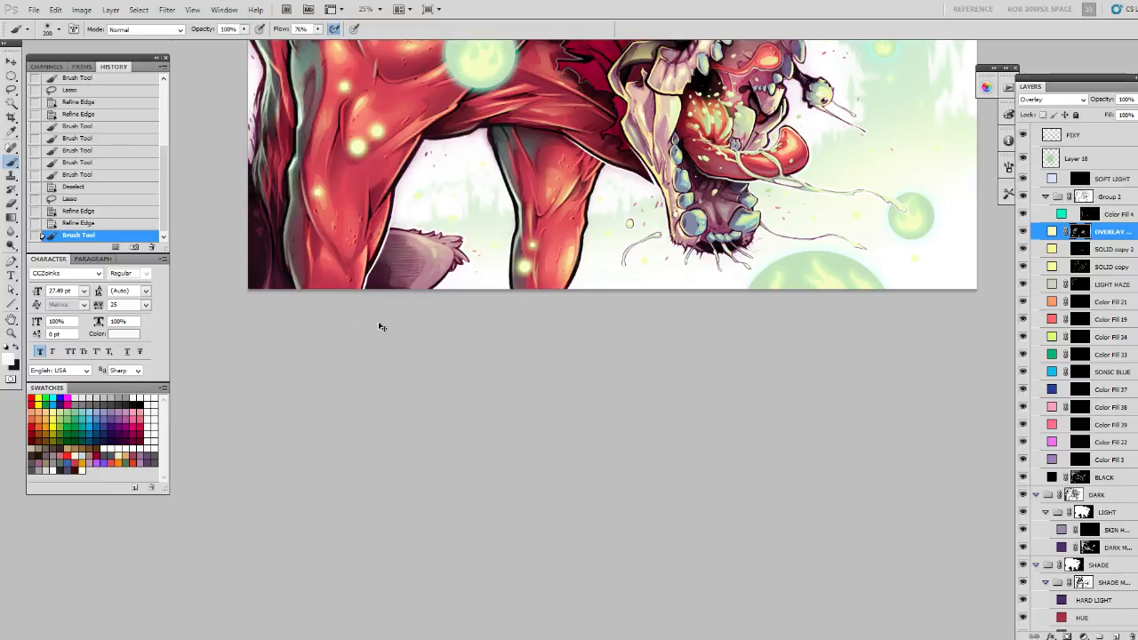
pyautogui.keyDown('alt'); pyautogui.click(432, 248); pyautogui.keyUp('alt')
pyautogui.keyDown('alt'); pyautogui.click(435, 248); pyautogui.keyUp('alt')
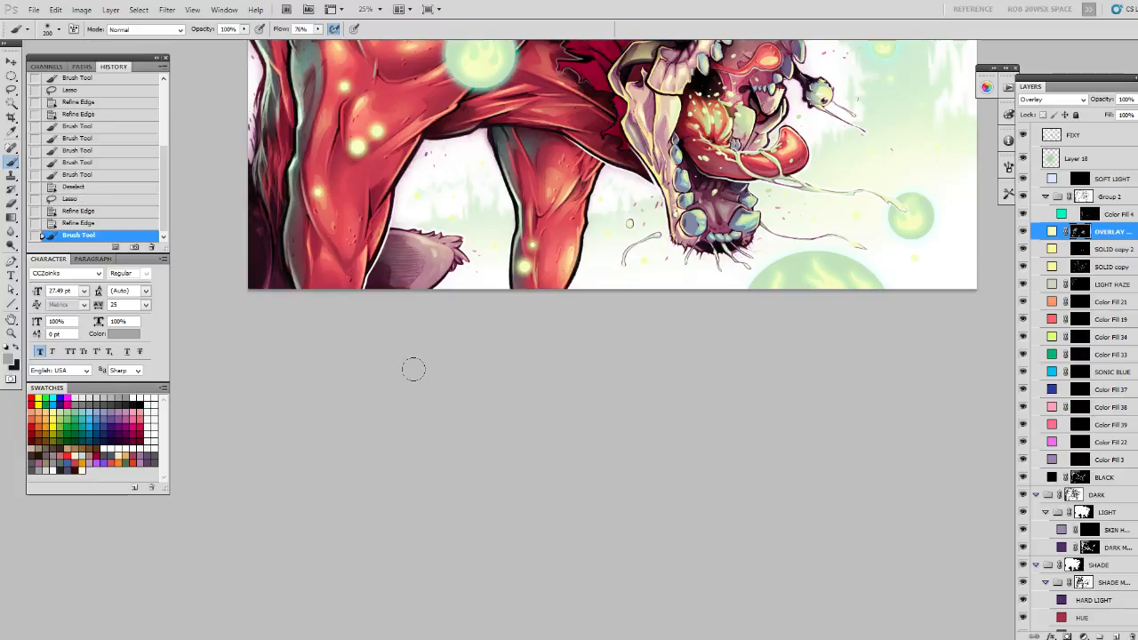
pyautogui.hotkey('ctrl', 'z')
pyautogui.moveTo(409, 318); pyautogui.dragTo(377, 394)
pyautogui.hotkey('ctrl', 'd')
# Compare the illustration with the SOLID copy layer hidden and shown, and select that layer.
pyautogui.press('l')
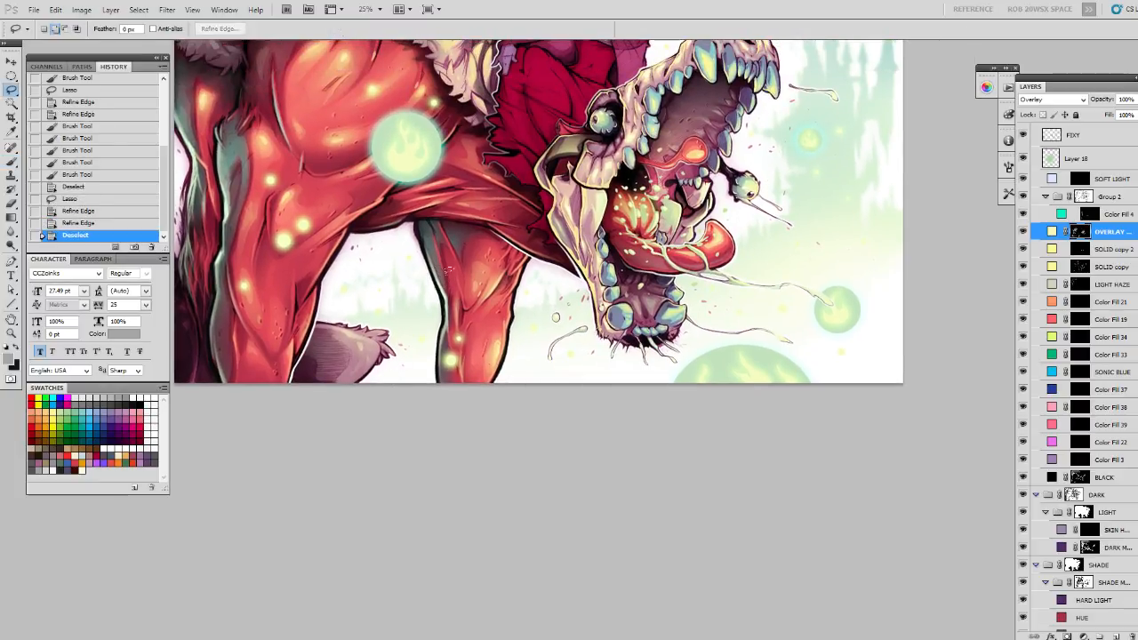
pyautogui.moveTo(657, 310); pyautogui.dragTo(648, 334)
pyautogui.moveTo(661, 276); pyautogui.dragTo(606, 329)
pyautogui.moveTo(632, 261); pyautogui.dragTo(668, 272)
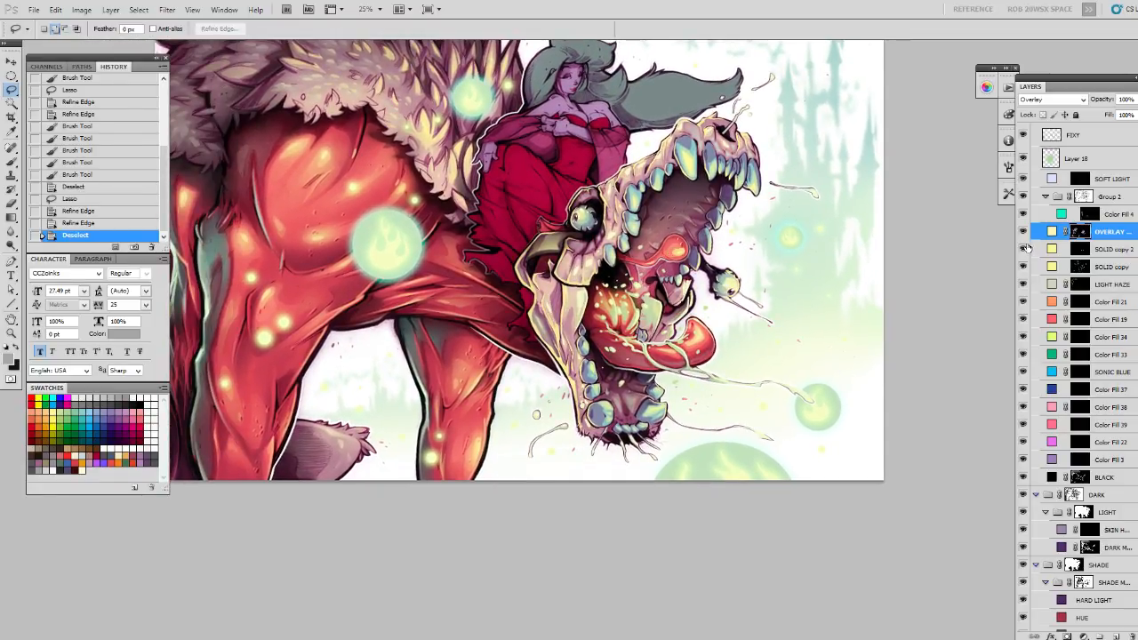
pyautogui.click(1023, 266)
pyautogui.click(1023, 265)
pyautogui.click(1067, 266)
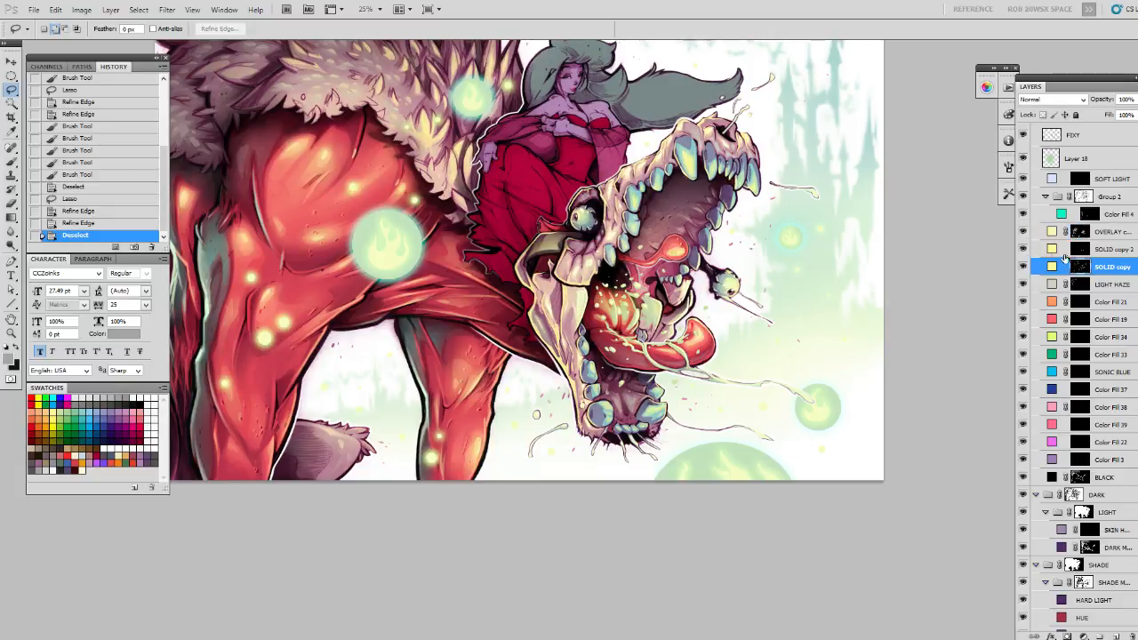
# Brush black at size 150 on the SOLID copy mask over the shaggy fur above the beast's thigh.
pyautogui.press('b')
pyautogui.press('d')
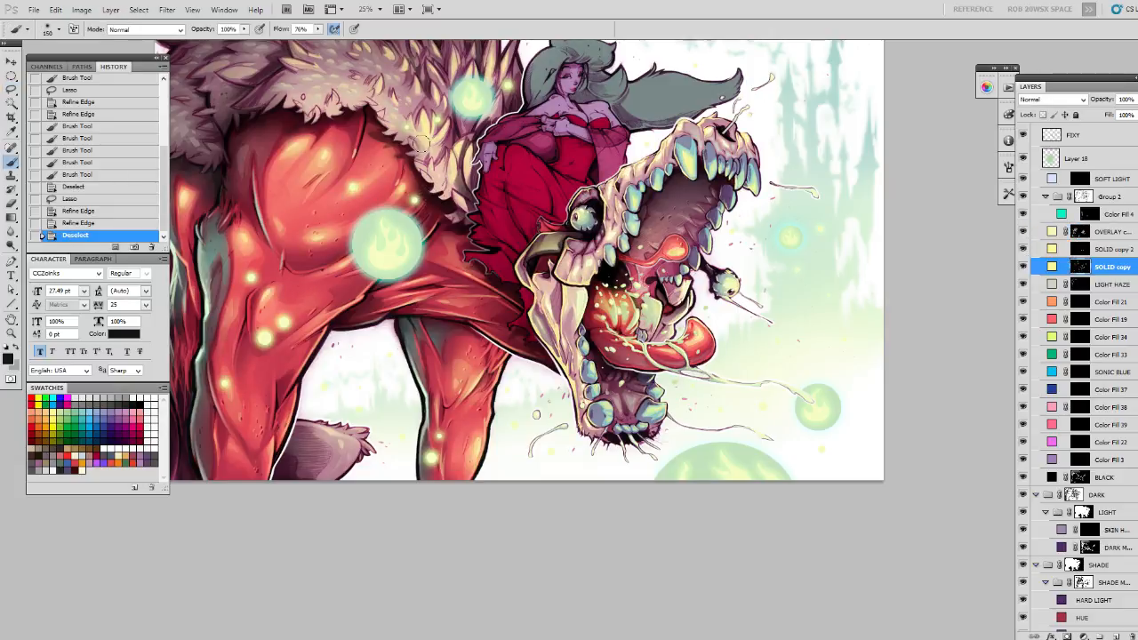
pyautogui.moveTo(411, 132); pyautogui.dragTo(432, 159)
pyautogui.moveTo(429, 151); pyautogui.dragTo(438, 156)
pyautogui.moveTo(435, 161)
pyautogui.mouseDown()
pyautogui.moveTo(466, 188)
pyautogui.moveTo(469, 211)
pyautogui.mouseUp()
pyautogui.moveTo(491, 106); pyautogui.dragTo(488, 117)
pyautogui.moveTo(423, 90); pyautogui.dragTo(400, 112)
# Touch up the SOLID copy mask in black around the glowing orb on the fur, adjusting the brush size.
pyautogui.press('[')
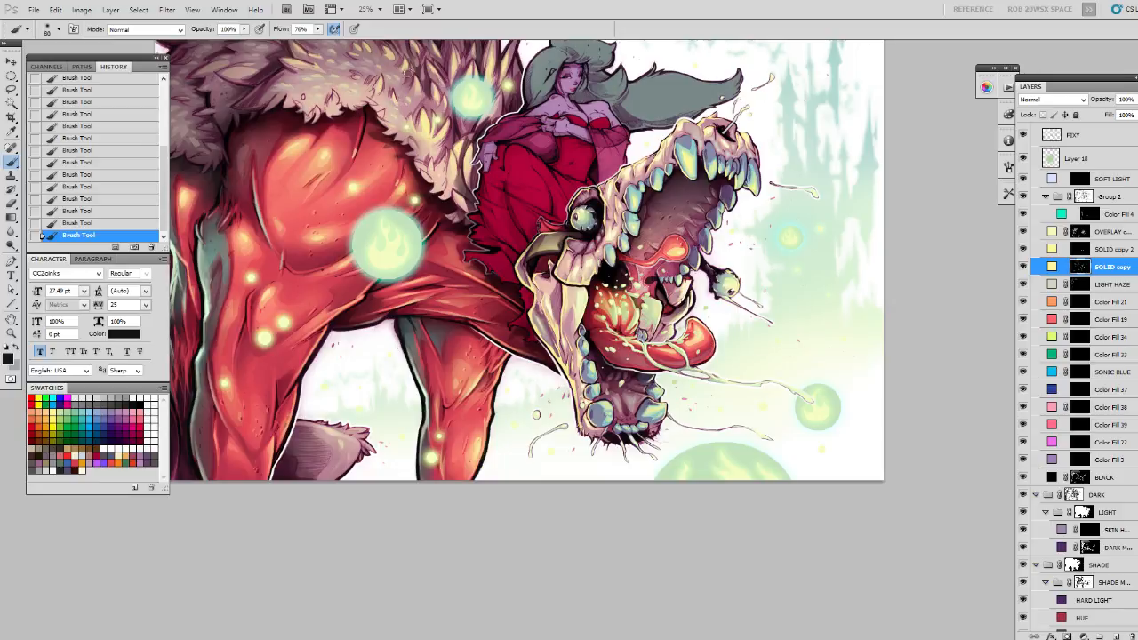
pyautogui.moveTo(491, 80); pyautogui.dragTo(489, 84)
pyautogui.press(']')
pyautogui.press(']')
pyautogui.press(']')
pyautogui.moveTo(573, 182); pyautogui.dragTo(600, 216)
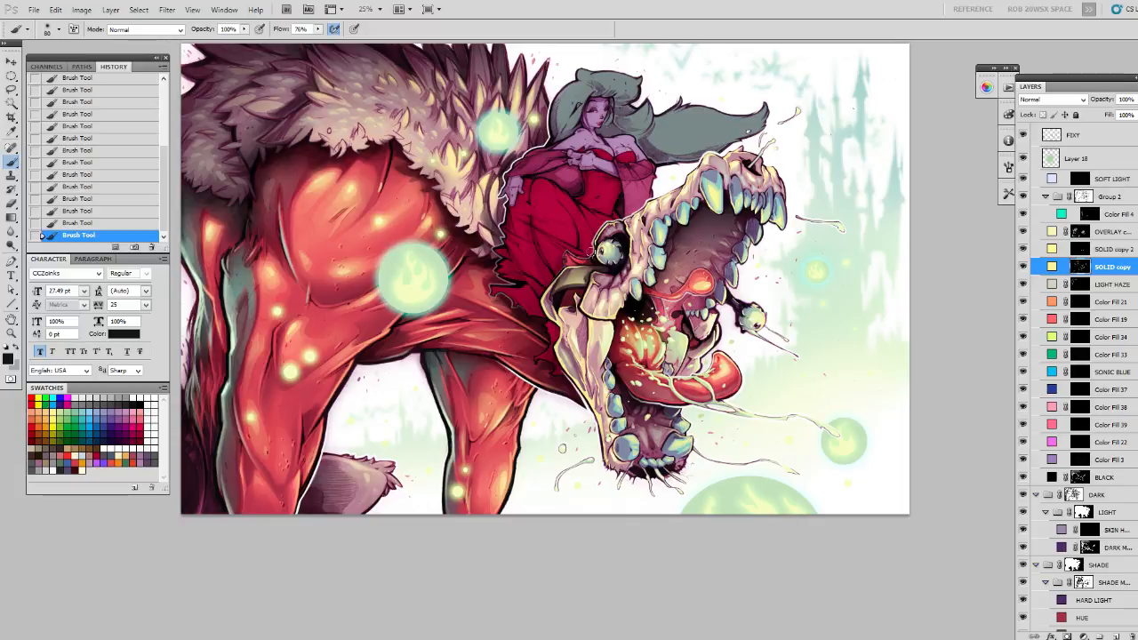
pyautogui.moveTo(584, 250); pyautogui.dragTo(612, 245)
# Select the yellow OVERLAY colour fill layer and set the foreground colour to white for brushing.
pyautogui.press('z')
pyautogui.keyDown('alt'); pyautogui.click(611, 243); pyautogui.keyUp('alt')
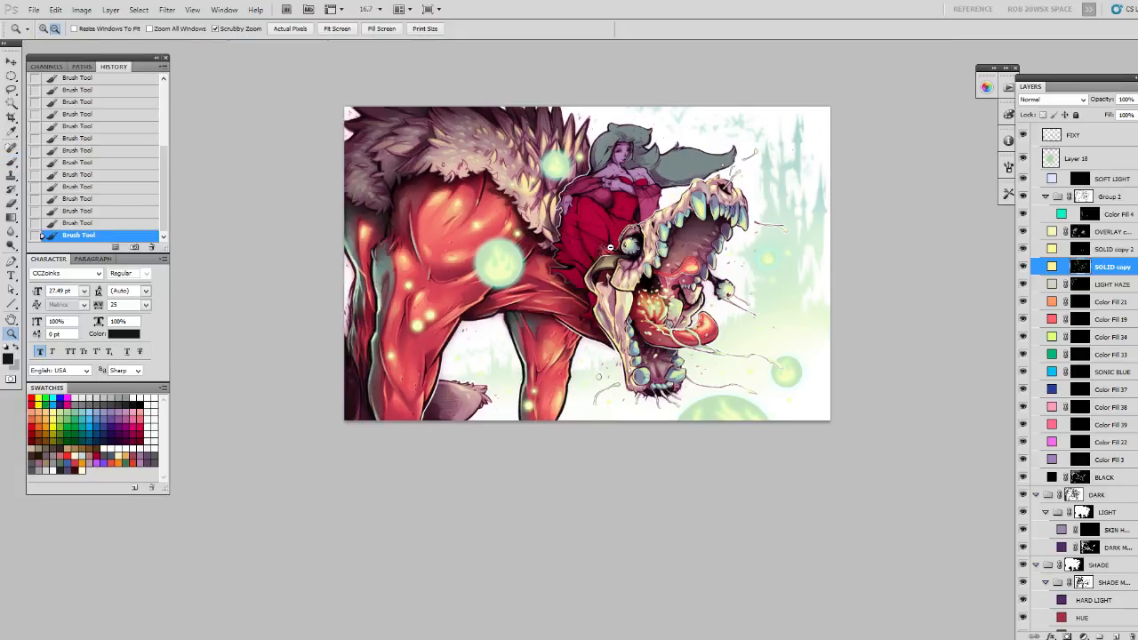
pyautogui.press('b')
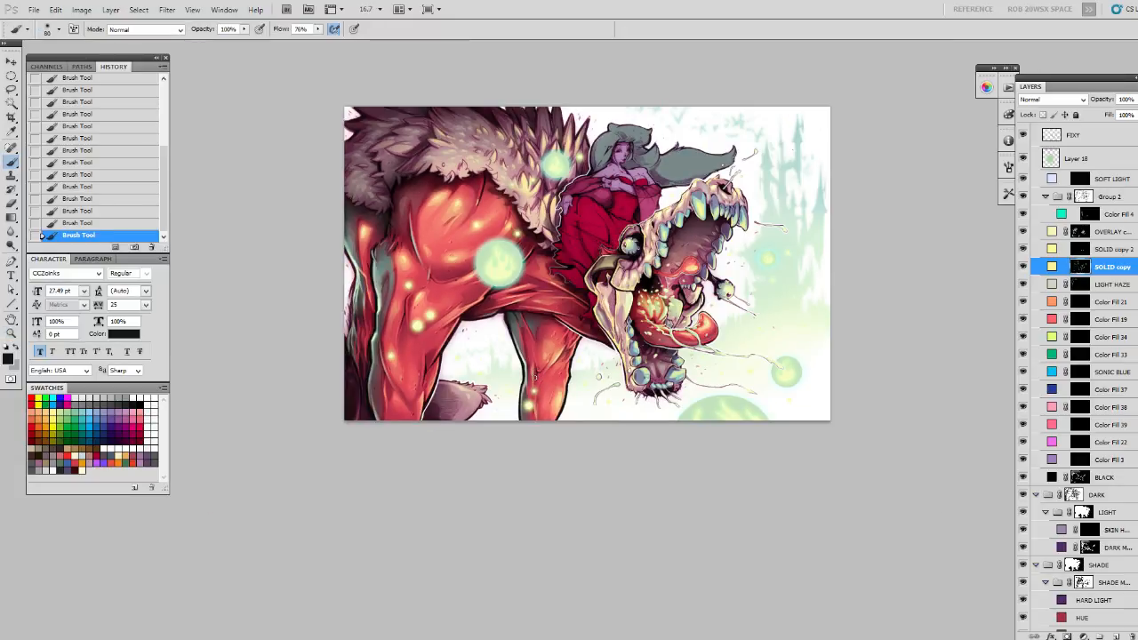
pyautogui.press('z')
pyautogui.click(535, 372)
pyautogui.moveTo(536, 372)
pyautogui.mouseDown()
pyautogui.moveTo(588, 345)
pyautogui.moveTo(706, 349)
pyautogui.mouseUp()
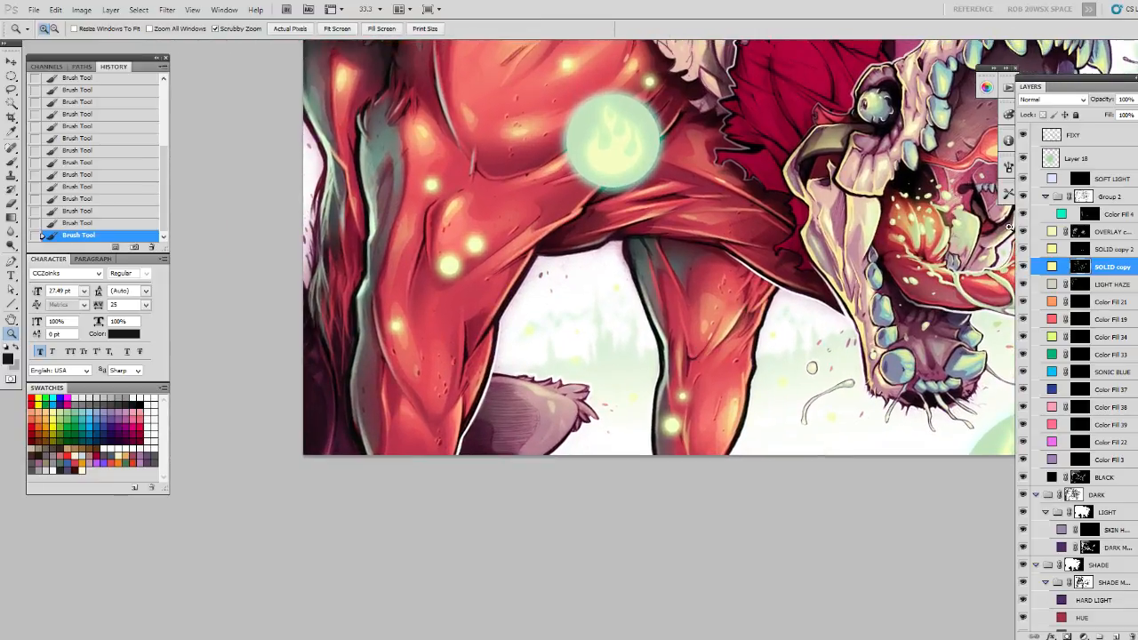
pyautogui.scroll(1, 1083, 296)
pyautogui.click(1042, 255)
pyautogui.press('b')
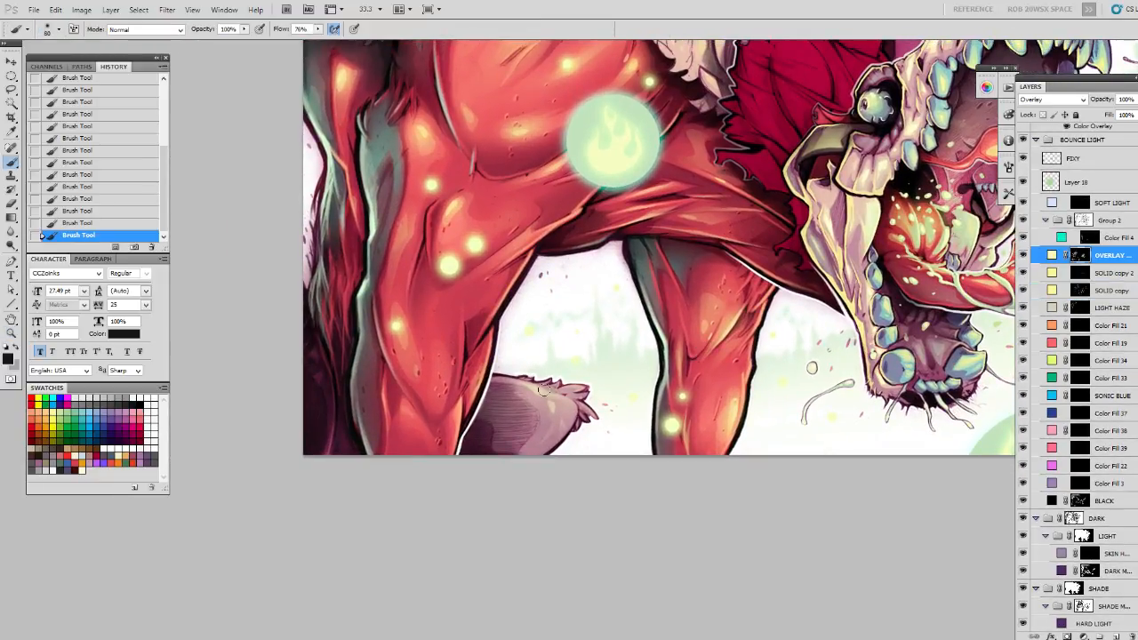
pyautogui.keyDown('alt'); pyautogui.click(536, 390); pyautogui.keyUp('alt')
pyautogui.keyDown('alt'); pyautogui.click(549, 357); pyautogui.keyUp('alt')
pyautogui.click(157, 437)
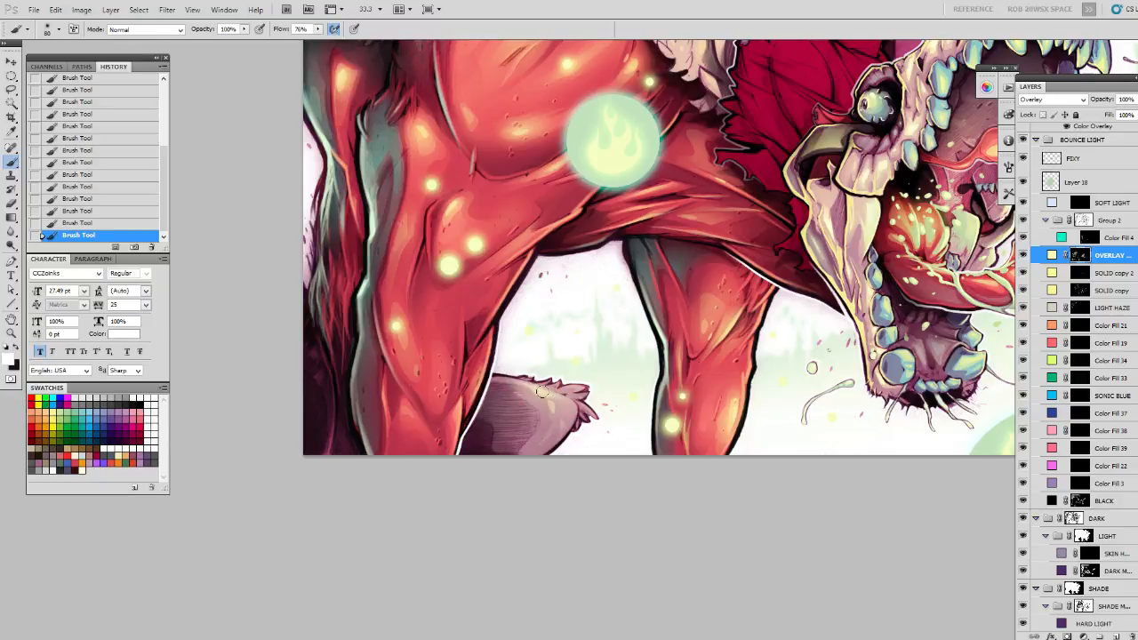
# Select the SOLID copy layer's mask and load the ROB_PENCIL_OUTLINE BRUSH LARGE brush preset.
pyautogui.moveTo(583, 297); pyautogui.dragTo(545, 536)
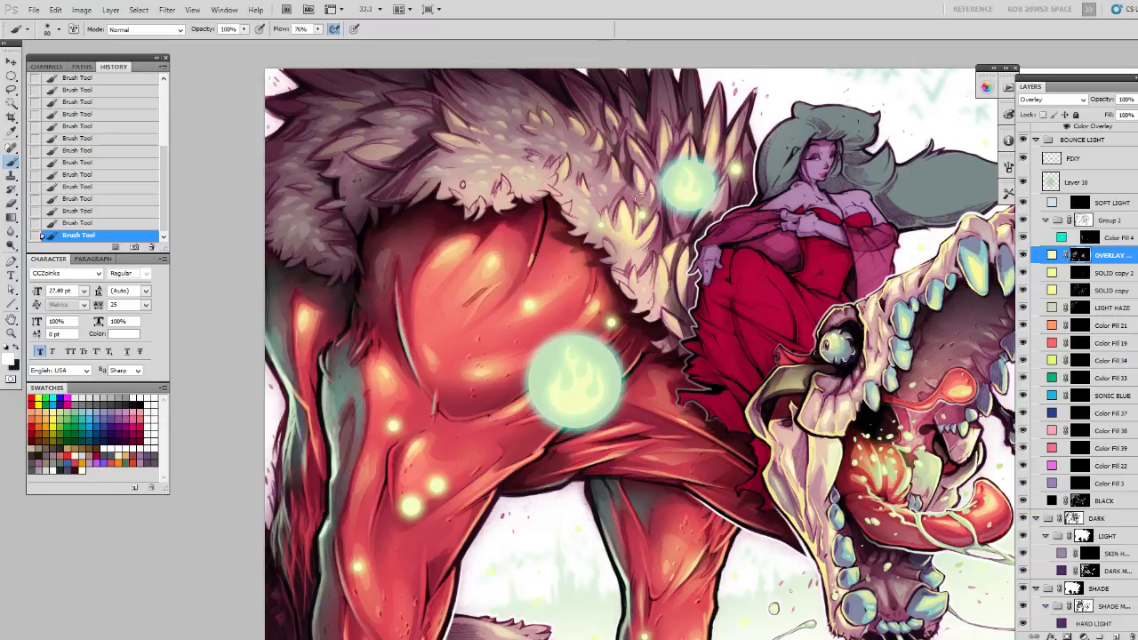
pyautogui.moveTo(692, 188); pyautogui.dragTo(680, 215)
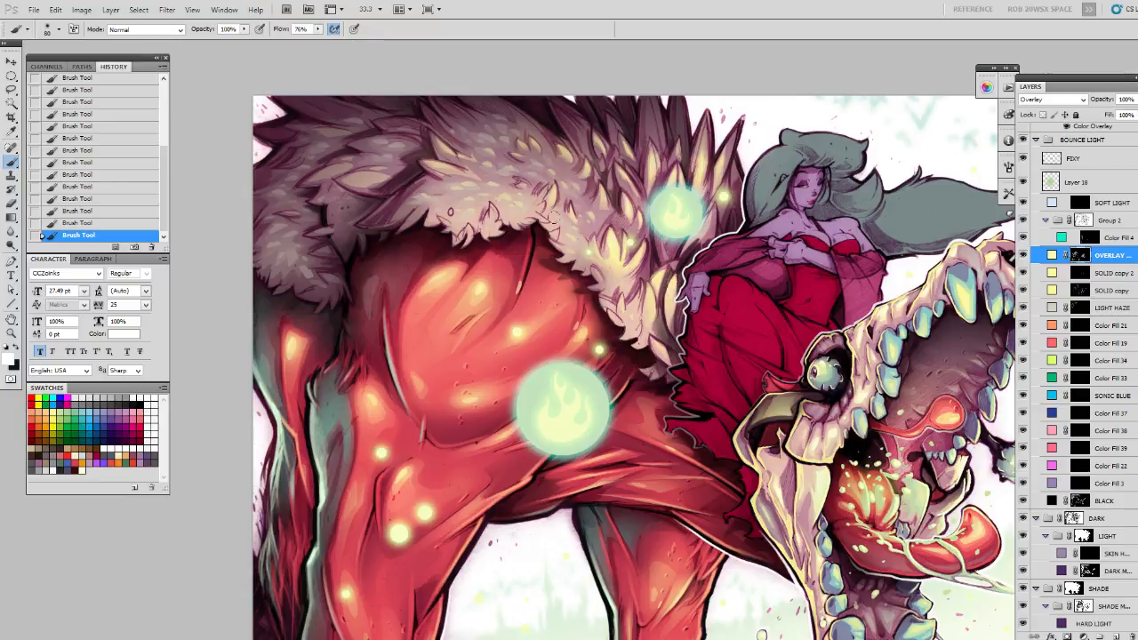
pyautogui.moveTo(800, 429); pyautogui.dragTo(691, 420)
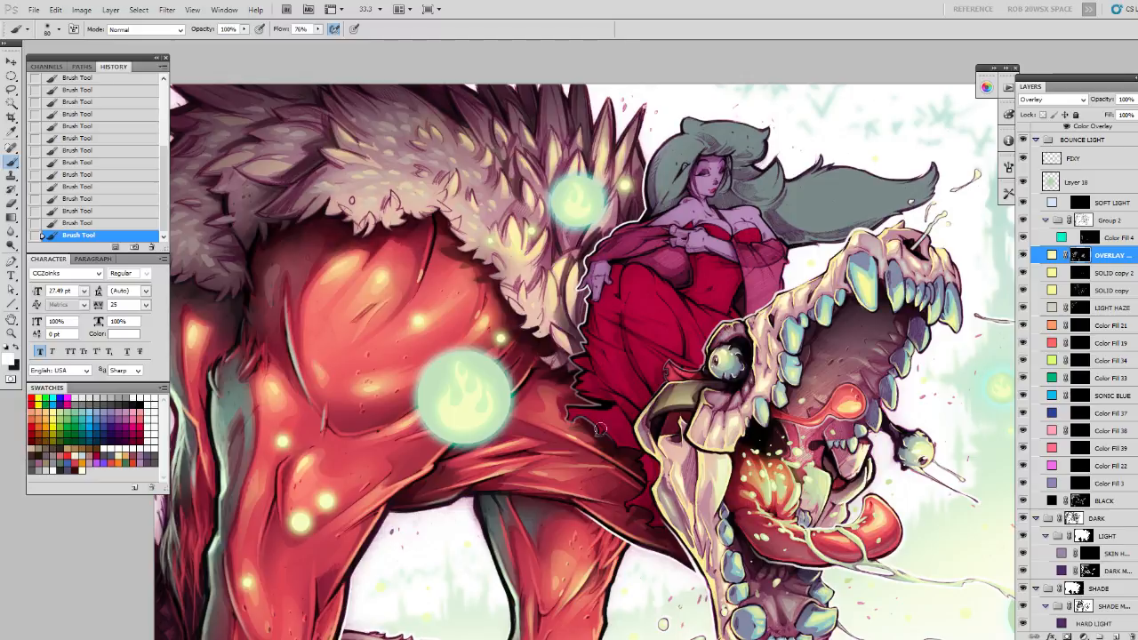
pyautogui.click(1079, 274)
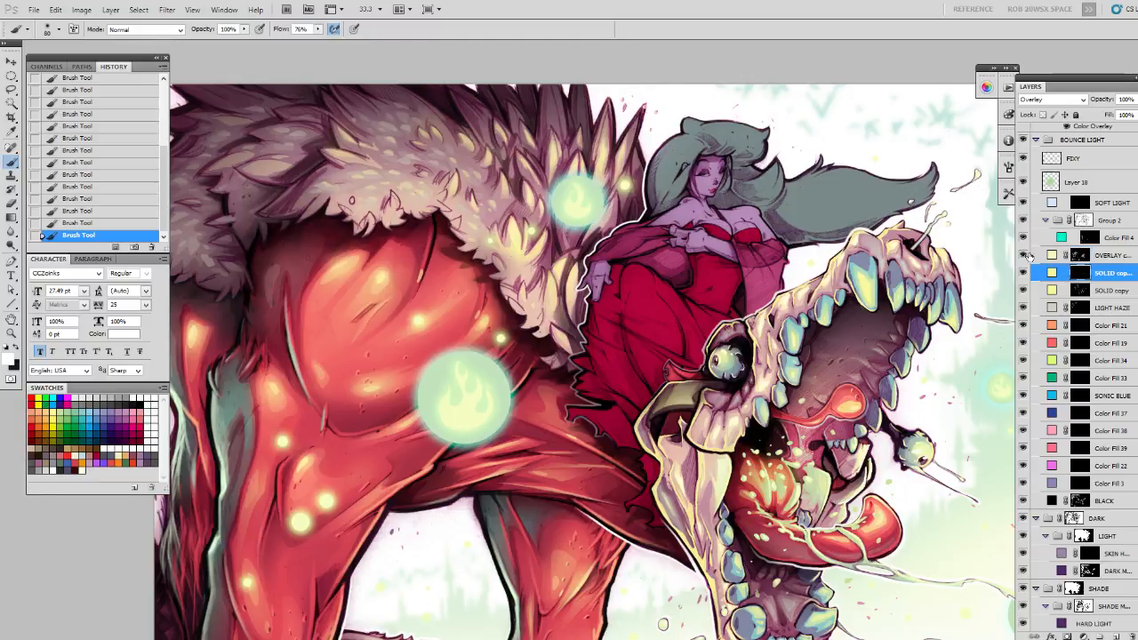
pyautogui.click(1079, 290)
pyautogui.click(1007, 193)
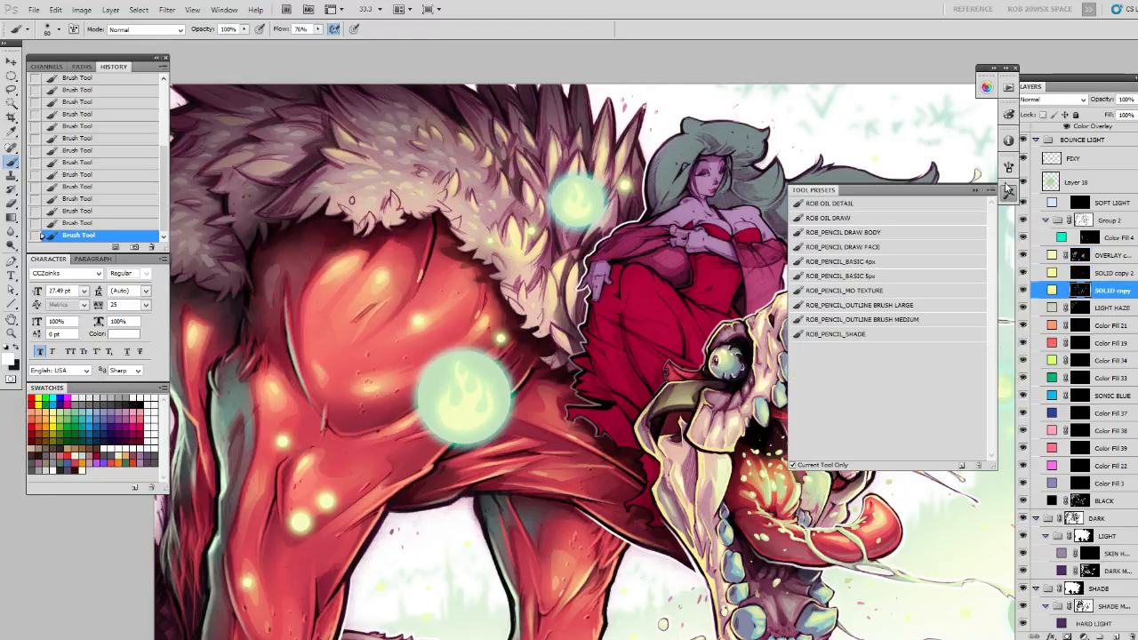
pyautogui.click(902, 305)
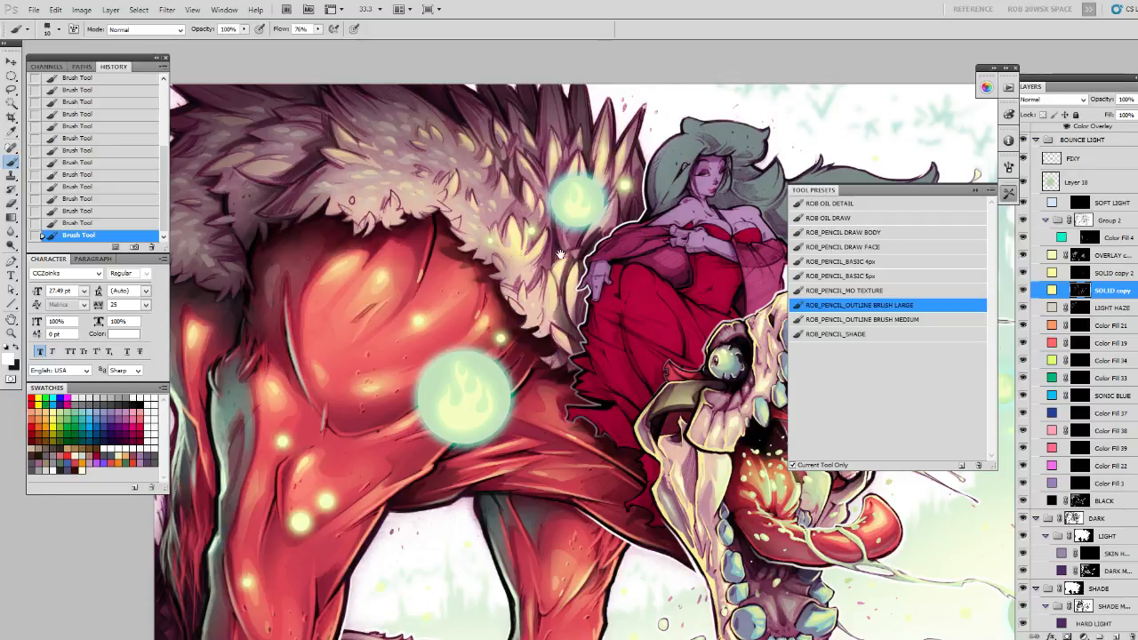
# Try white strokes with a larger brush on the SOLID copy mask in the fur below the small orb, undoing them.
pyautogui.press(']')
pyautogui.moveTo(579, 248); pyautogui.dragTo(577, 233)
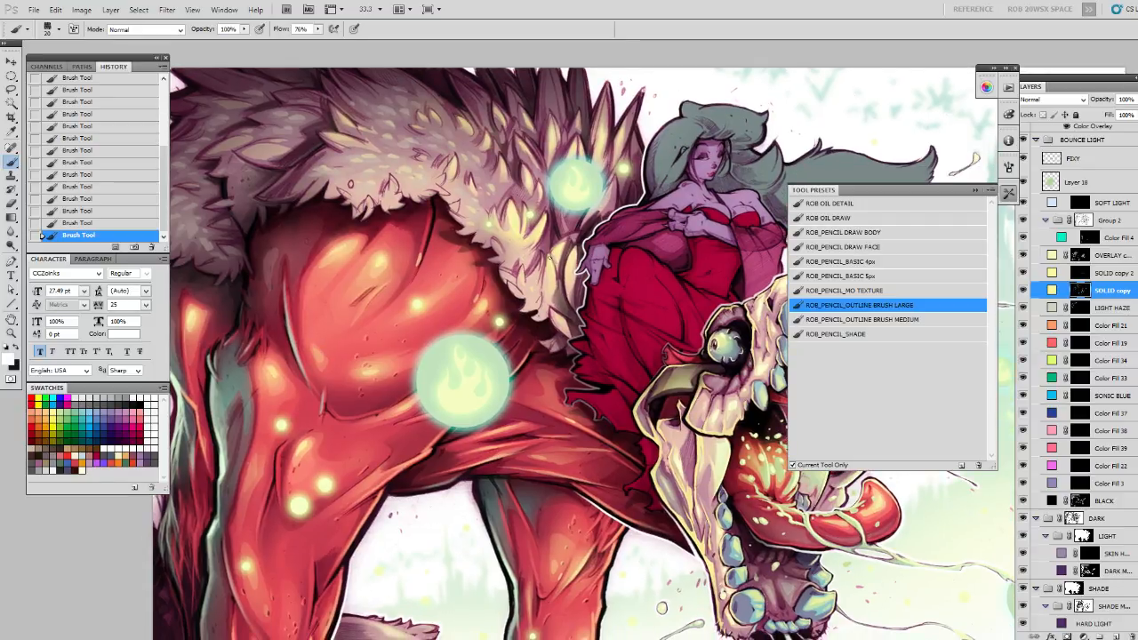
pyautogui.press('z')
pyautogui.click(551, 267)
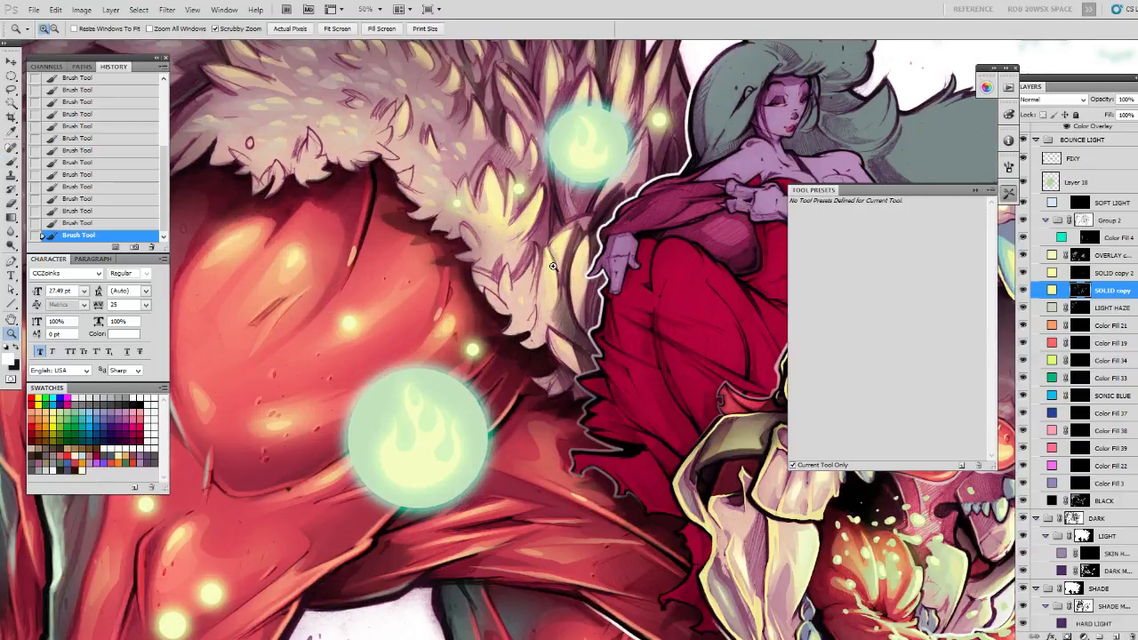
pyautogui.hotkey('ctrl', 'z')
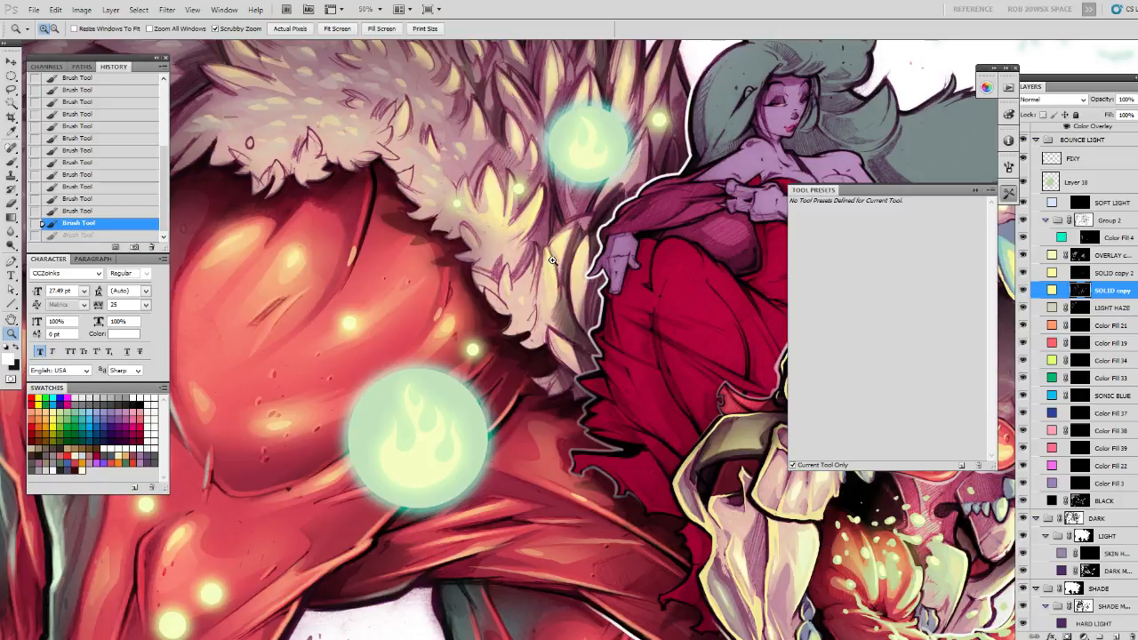
pyautogui.hotkey('ctrl', 'alt', 'z')
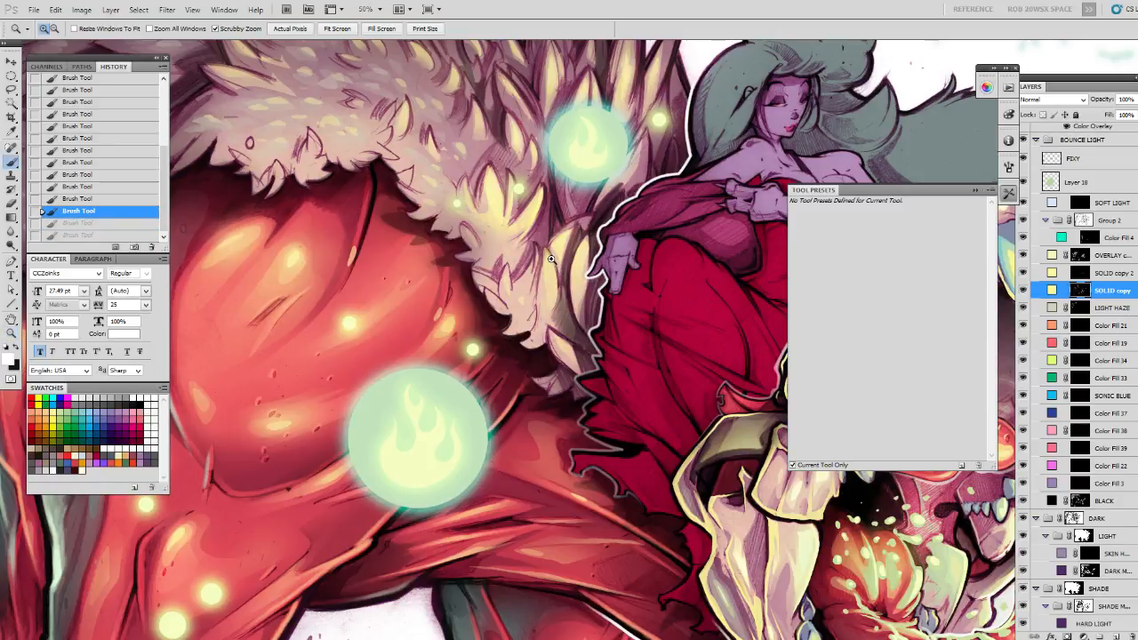
pyautogui.press('b')
pyautogui.moveTo(547, 248)
pyautogui.mouseDown()
pyautogui.moveTo(551, 276)
pyautogui.moveTo(525, 231)
pyautogui.moveTo(504, 232)
pyautogui.moveTo(512, 256)
pyautogui.mouseUp()
pyautogui.hotkey('ctrl', 'alt', 'z')
# Brush fine white highlights on the SOLID copy mask in the fur tufts beside the woman's hand, erasing one small spot.
pyautogui.press('[')
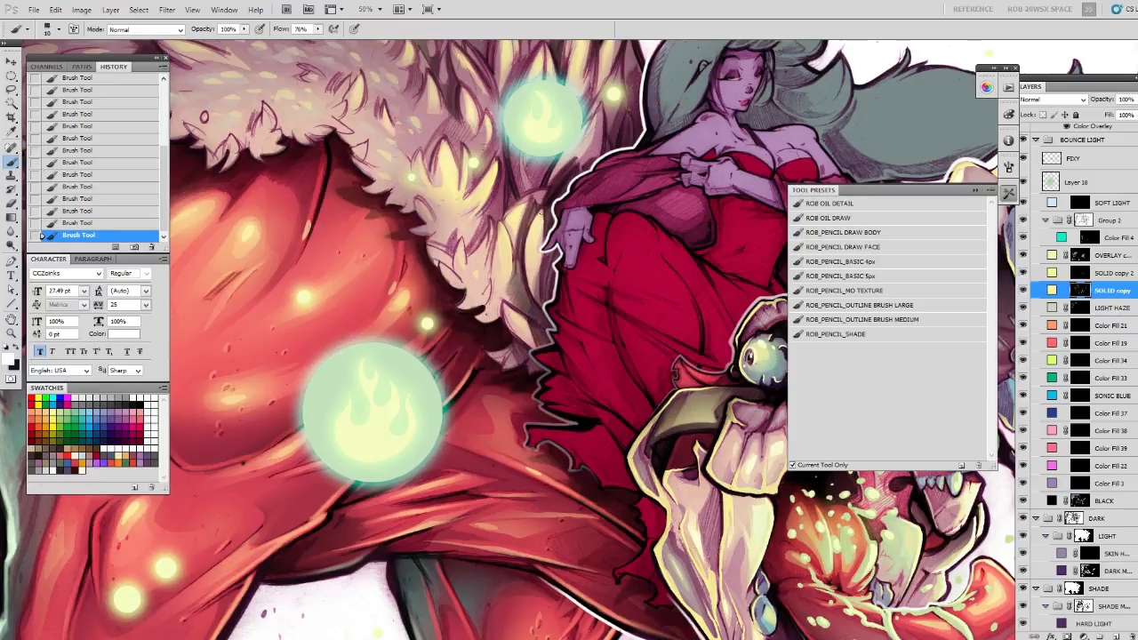
pyautogui.press(']')
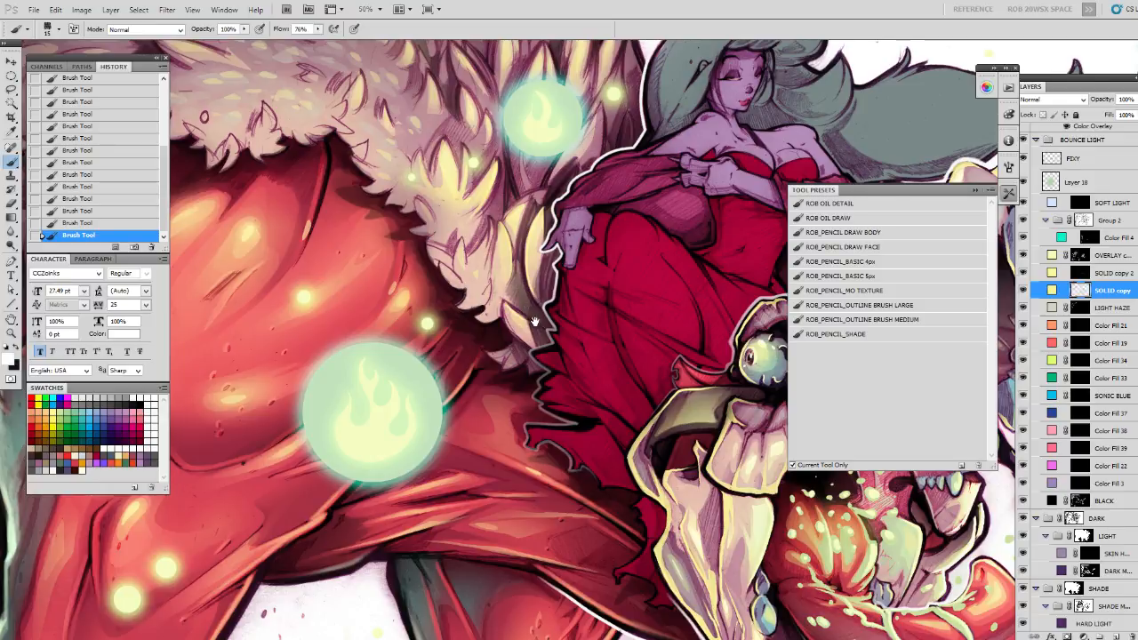
pyautogui.moveTo(525, 319); pyautogui.dragTo(503, 290)
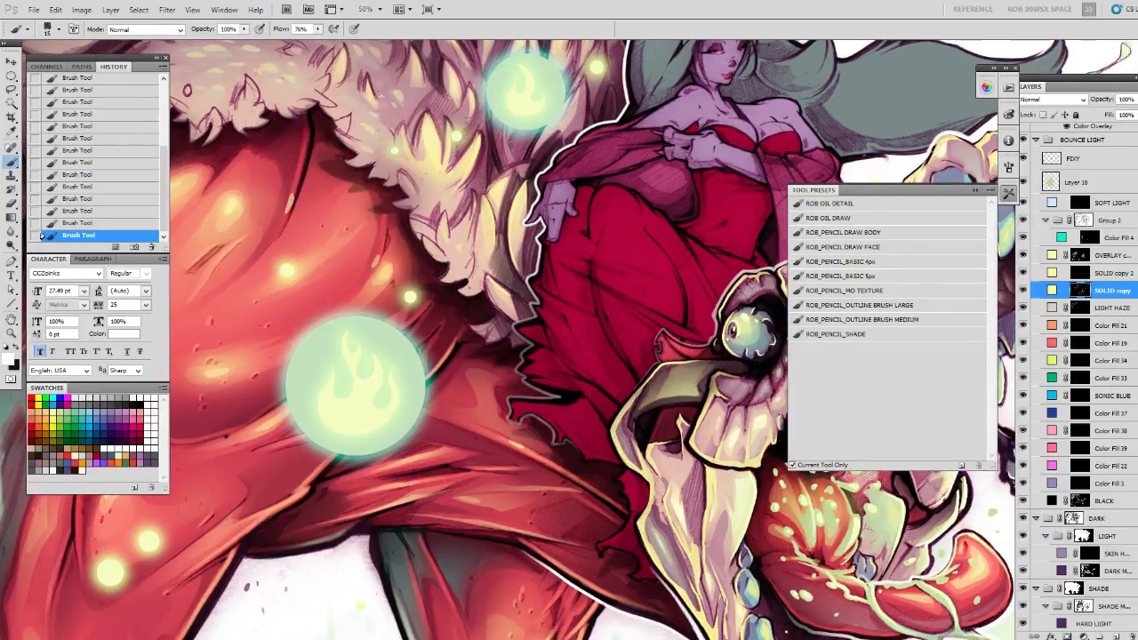
pyautogui.press('e')
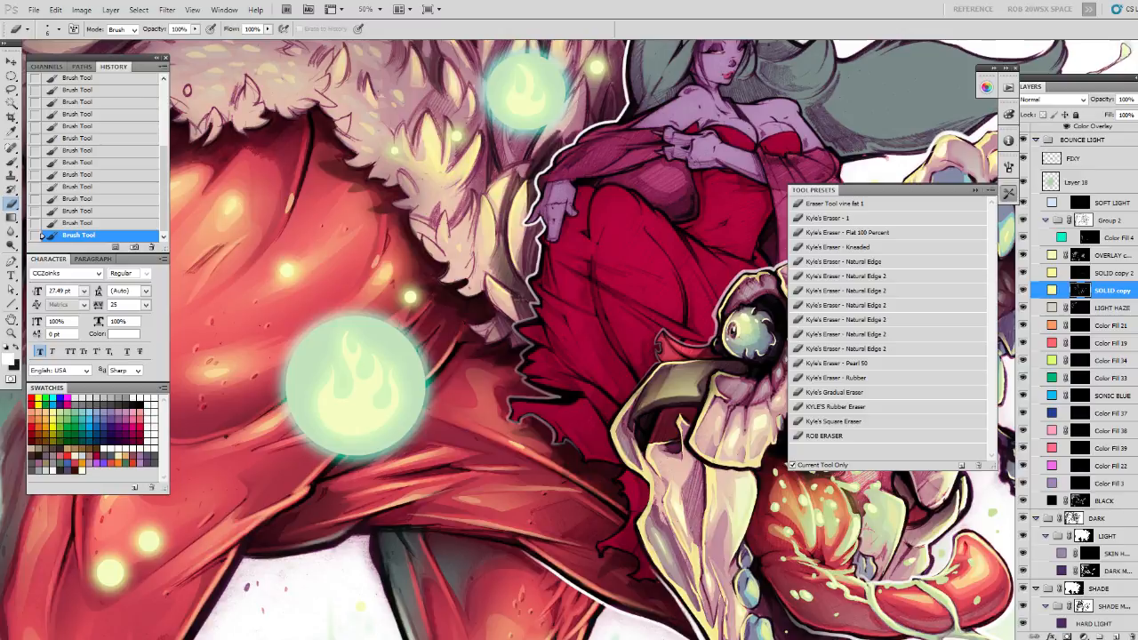
pyautogui.click(498, 231)
pyautogui.press('b')
# Dab short white highlights on the SOLID copy mask onto the fur tufts below the small orb, reducing the brush size.
pyautogui.moveTo(487, 163); pyautogui.dragTo(509, 257)
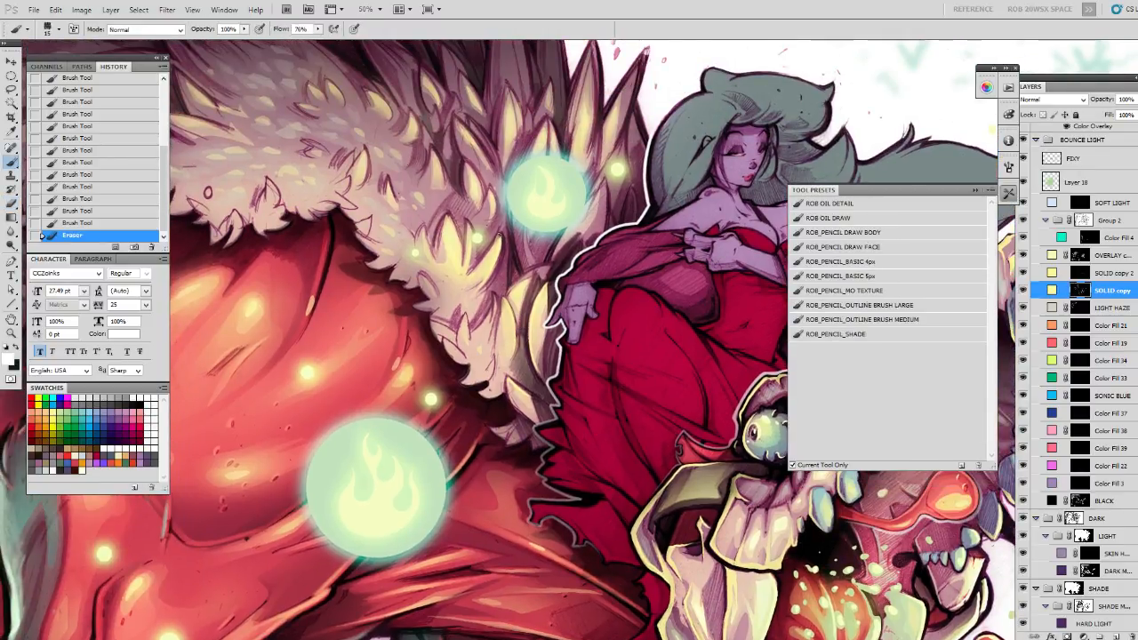
pyautogui.click(498, 237)
pyautogui.click(499, 236)
pyautogui.click(499, 236)
pyautogui.click(498, 237)
pyautogui.click(498, 237)
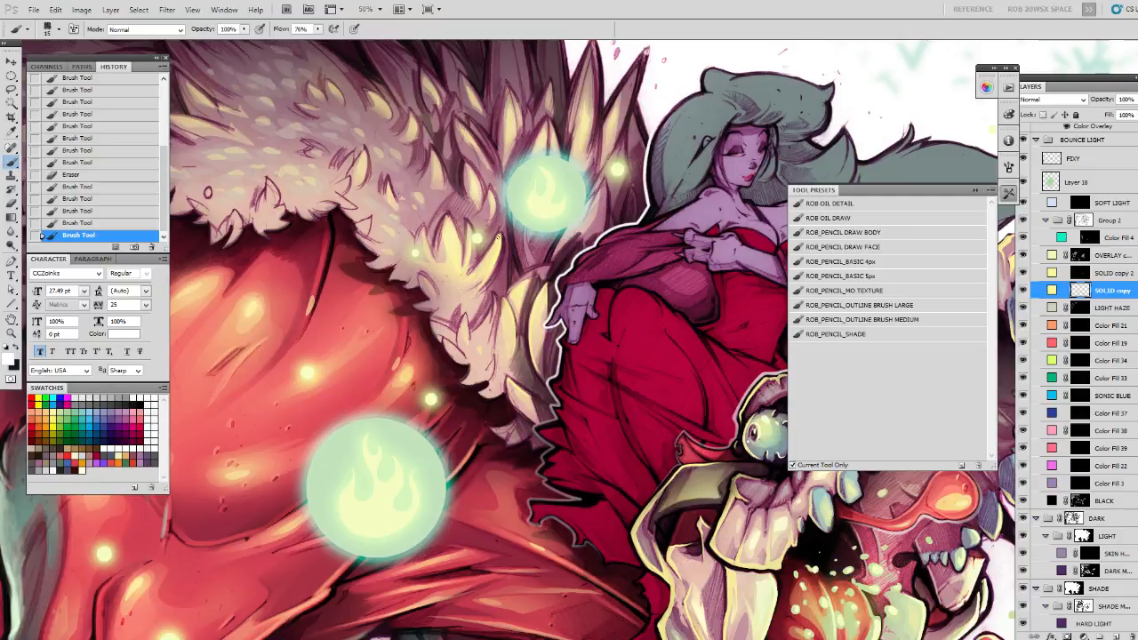
pyautogui.click(495, 241)
pyautogui.click(495, 242)
pyautogui.click(495, 242)
pyautogui.click(495, 241)
pyautogui.click(495, 242)
pyautogui.click(495, 241)
pyautogui.click(495, 242)
pyautogui.click(495, 242)
pyautogui.click(495, 242)
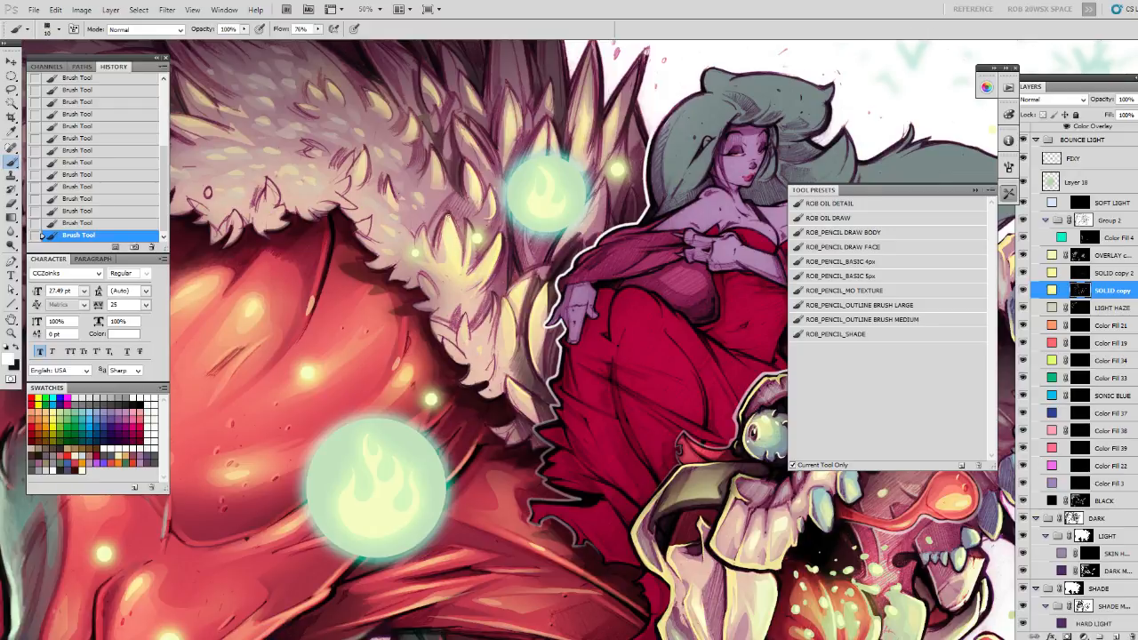
pyautogui.press('[')
pyautogui.press('[')
pyautogui.press('[')
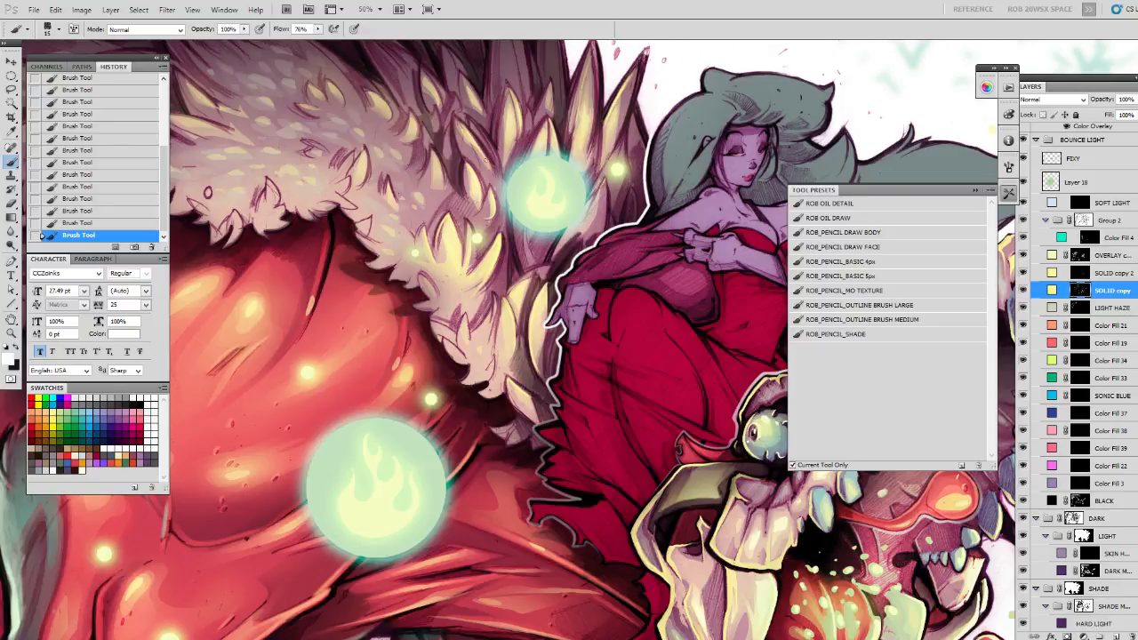
# Brush white highlights on the SOLID copy mask along the tall fur spikes around the small orb behind the woman.
pyautogui.press('z')
pyautogui.keyDown('alt'); pyautogui.click(587, 271); pyautogui.keyUp('alt')
pyautogui.click(587, 283)
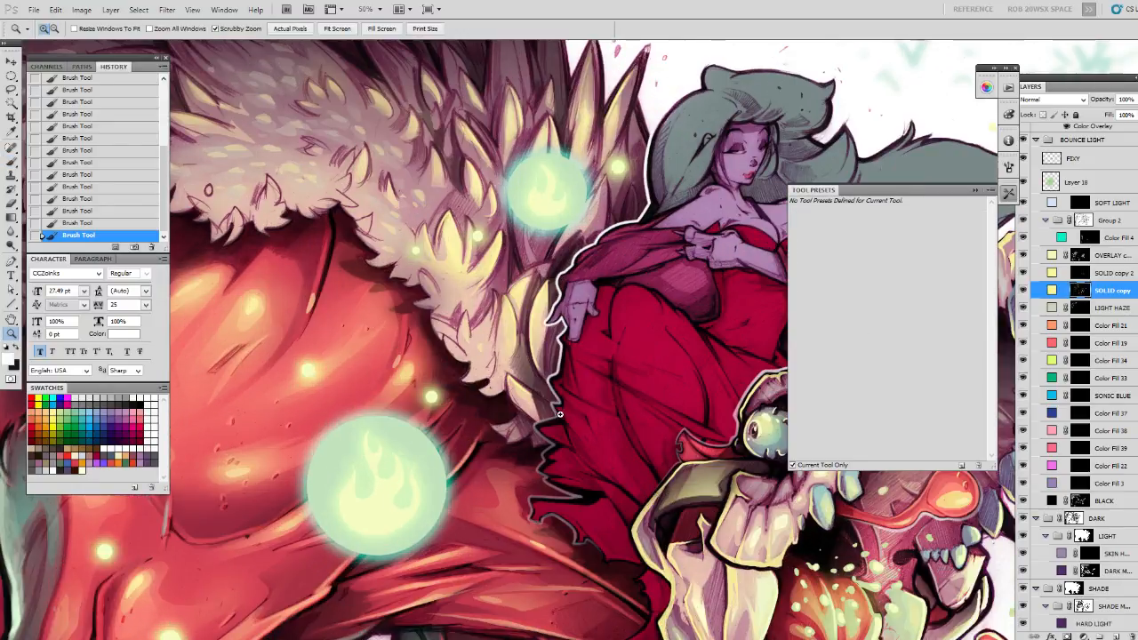
pyautogui.keyDown('alt'); pyautogui.click(536, 354); pyautogui.keyUp('alt')
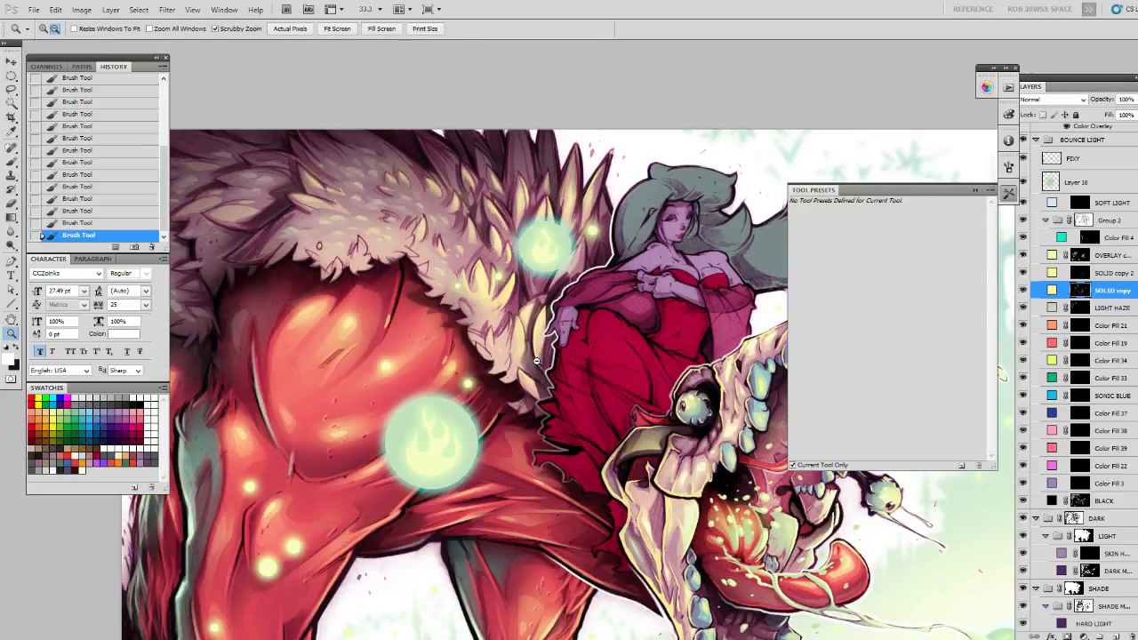
pyautogui.click(565, 192)
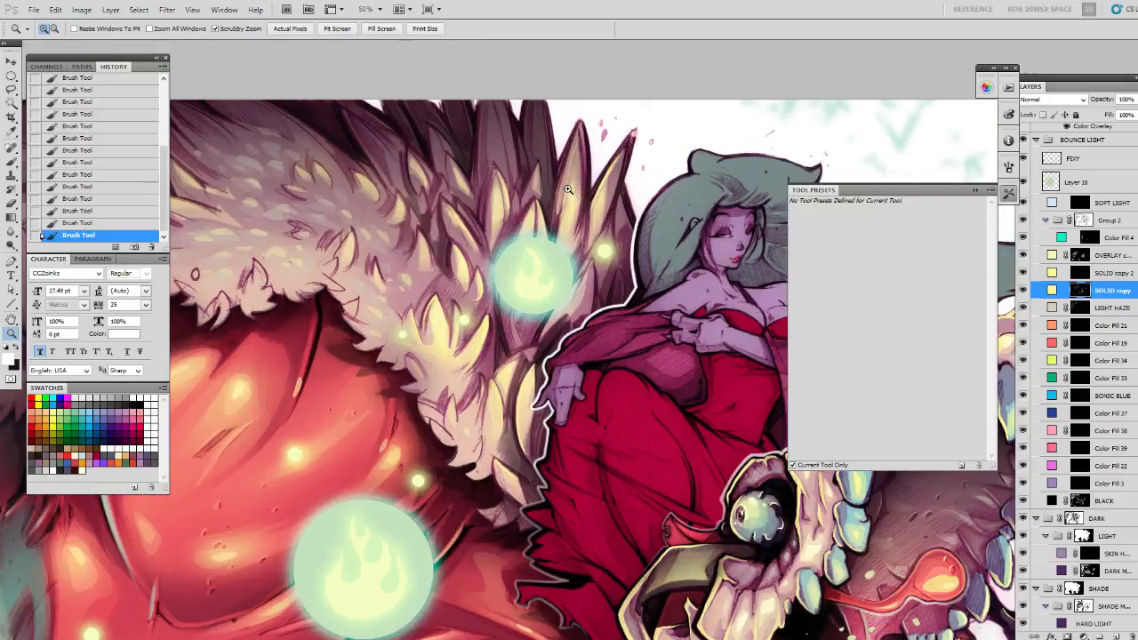
pyautogui.press('b')
pyautogui.moveTo(565, 169)
pyautogui.mouseDown()
pyautogui.moveTo(609, 155)
pyautogui.moveTo(649, 90)
pyautogui.mouseUp()
pyautogui.moveTo(635, 132)
pyautogui.mouseDown()
pyautogui.moveTo(650, 84)
pyautogui.moveTo(633, 183)
pyautogui.mouseUp()
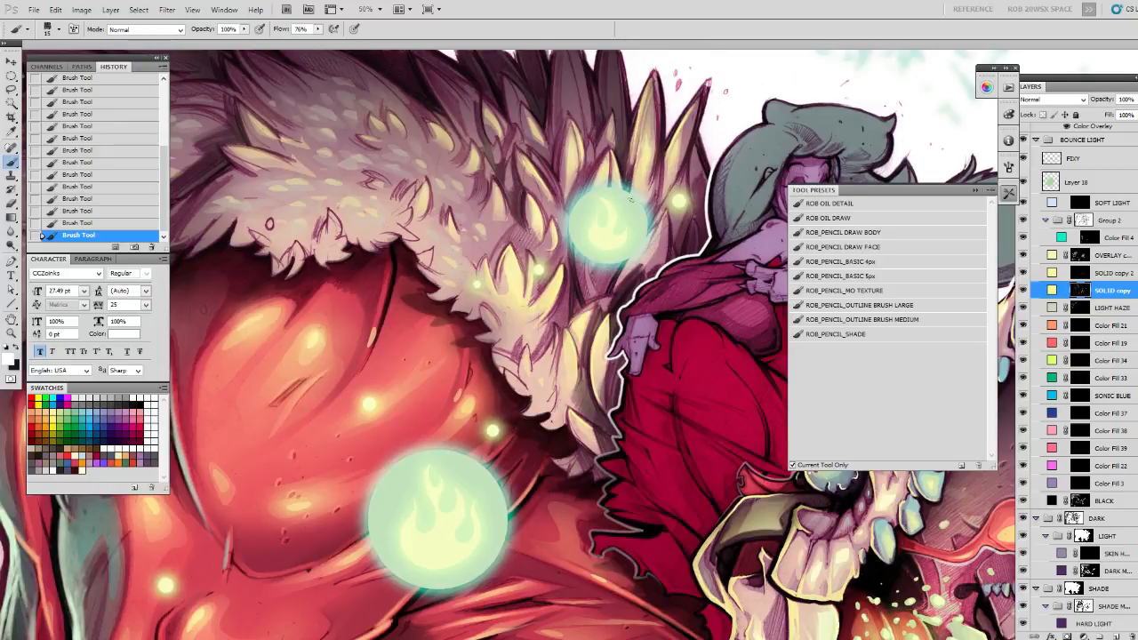
pyautogui.moveTo(675, 134); pyautogui.dragTo(681, 144)
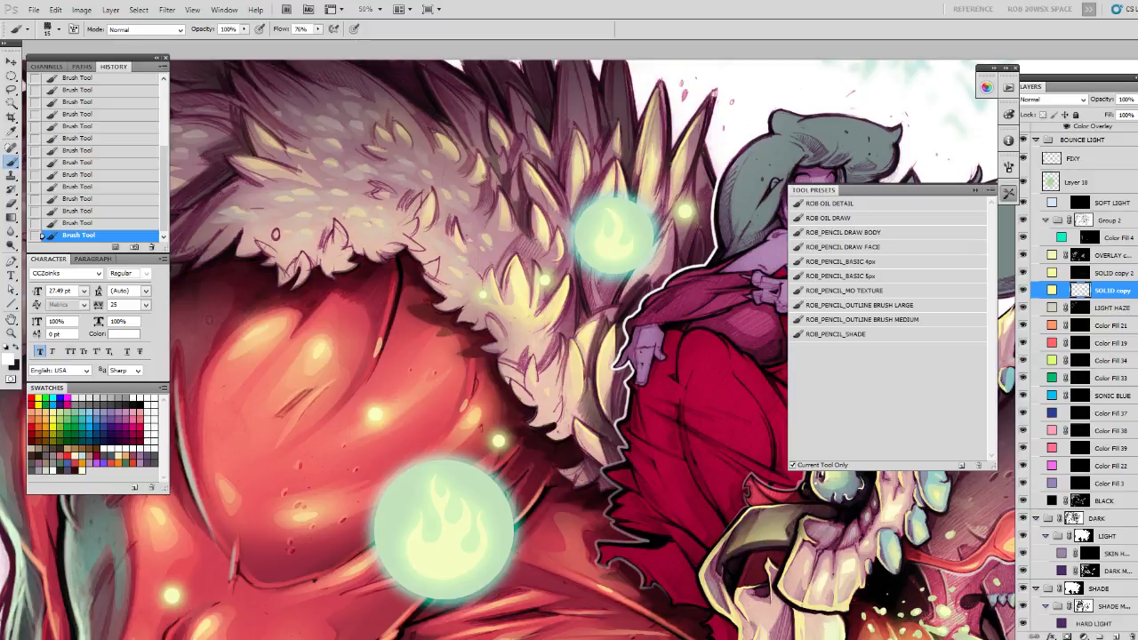
pyautogui.press('[')
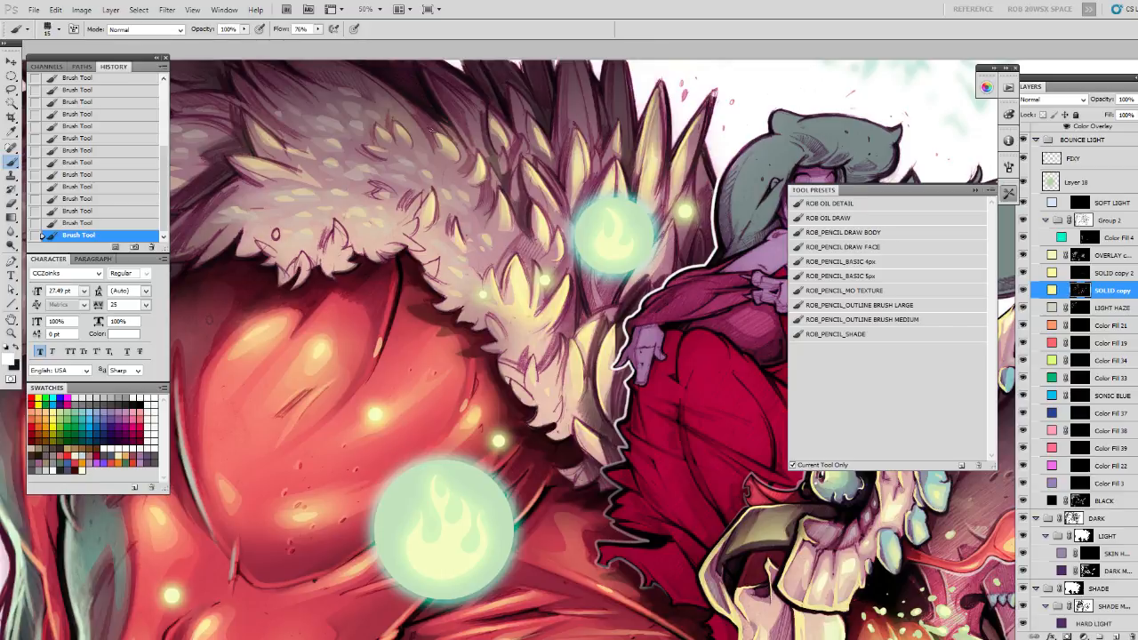
# Choose an eraser tip and erase stray marks from the SOLID copy mask on the fur of the beast's upper back.
pyautogui.press('e')
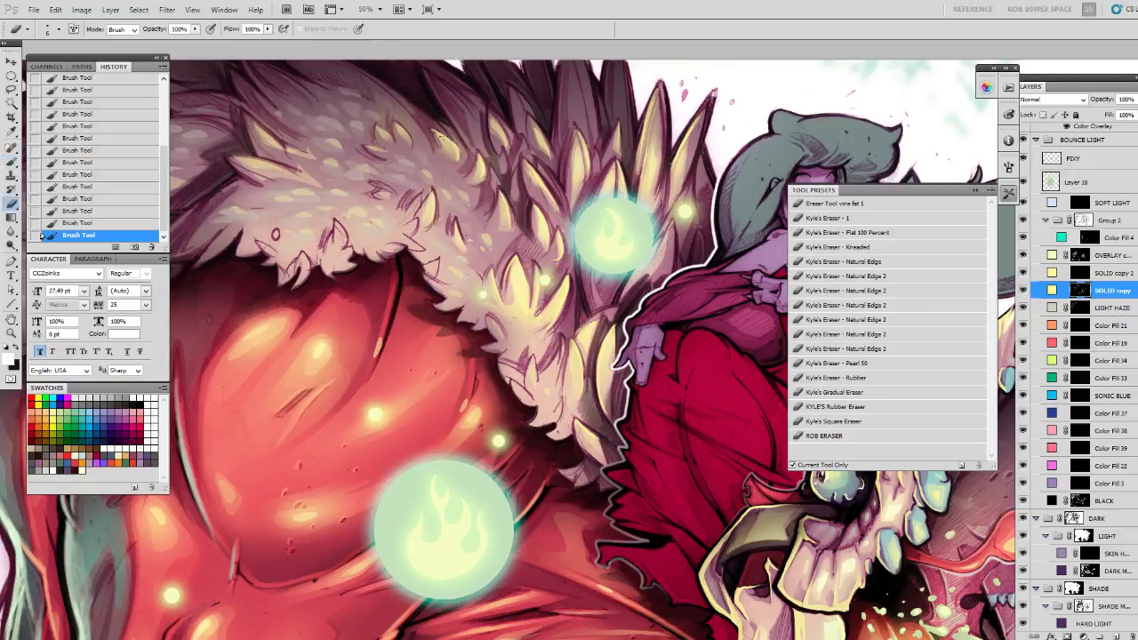
pyautogui.rightClick(435, 120)
pyautogui.doubleClick(472, 299)
pyautogui.moveTo(433, 131)
pyautogui.mouseDown()
pyautogui.moveTo(436, 109)
pyautogui.moveTo(461, 151)
pyautogui.mouseUp()
pyautogui.press('b')
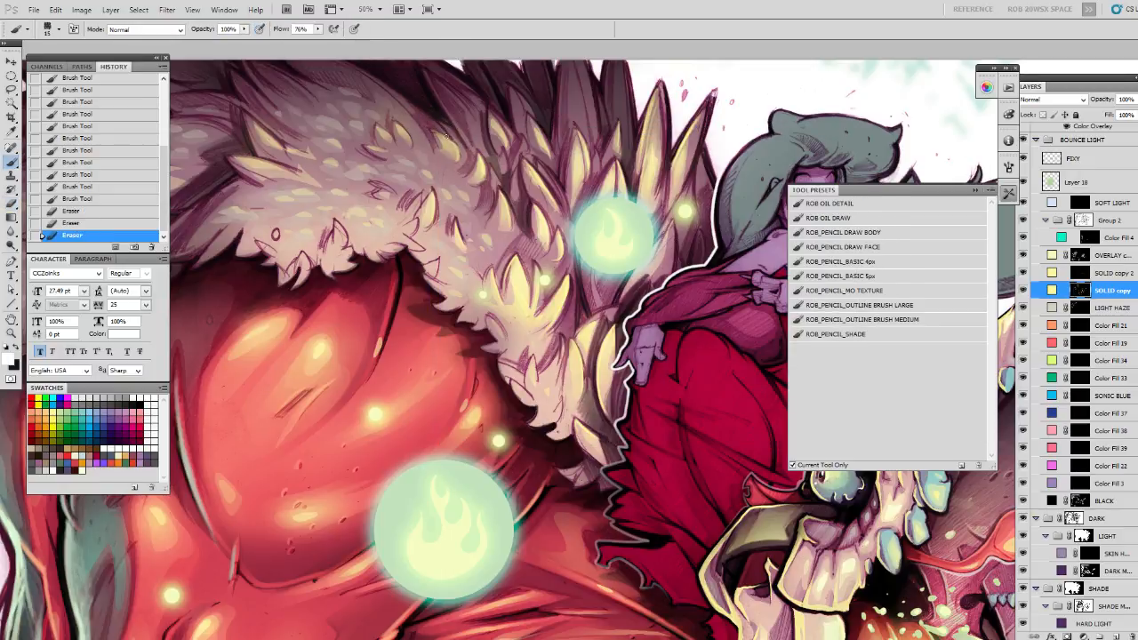
# Repaint white highlights on the SOLID copy mask over the upper back's fur tufts, undoing one stray stroke.
pyautogui.moveTo(436, 134)
pyautogui.mouseDown()
pyautogui.moveTo(460, 149)
pyautogui.moveTo(414, 27)
pyautogui.mouseUp()
pyautogui.press('e')
pyautogui.press('b')
pyautogui.moveTo(444, 194); pyautogui.dragTo(482, 256)
pyautogui.hotkey('ctrl', 'z')
pyautogui.moveTo(442, 149); pyautogui.dragTo(456, 168)
pyautogui.moveTo(453, 160); pyautogui.dragTo(459, 173)
# Review the whole illustration and collapse the tool presets list.
pyautogui.press('z')
pyautogui.keyDown('alt'); pyautogui.click(588, 235); pyautogui.keyUp('alt')
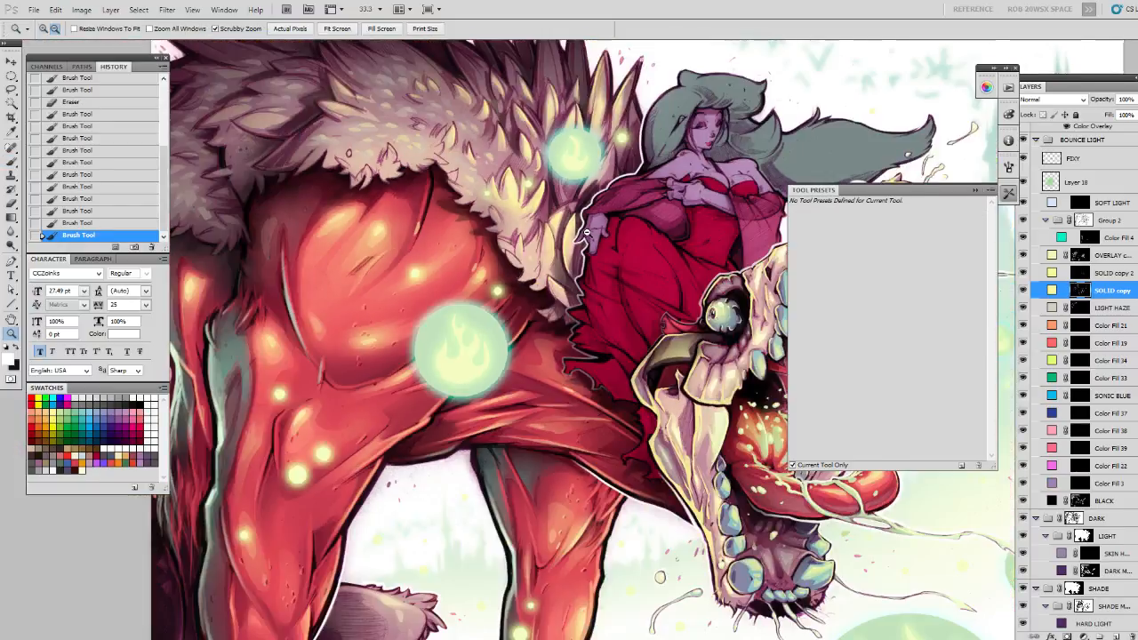
pyautogui.keyDown('alt'); pyautogui.click(587, 236); pyautogui.keyUp('alt')
pyautogui.moveTo(696, 293); pyautogui.dragTo(523, 215)
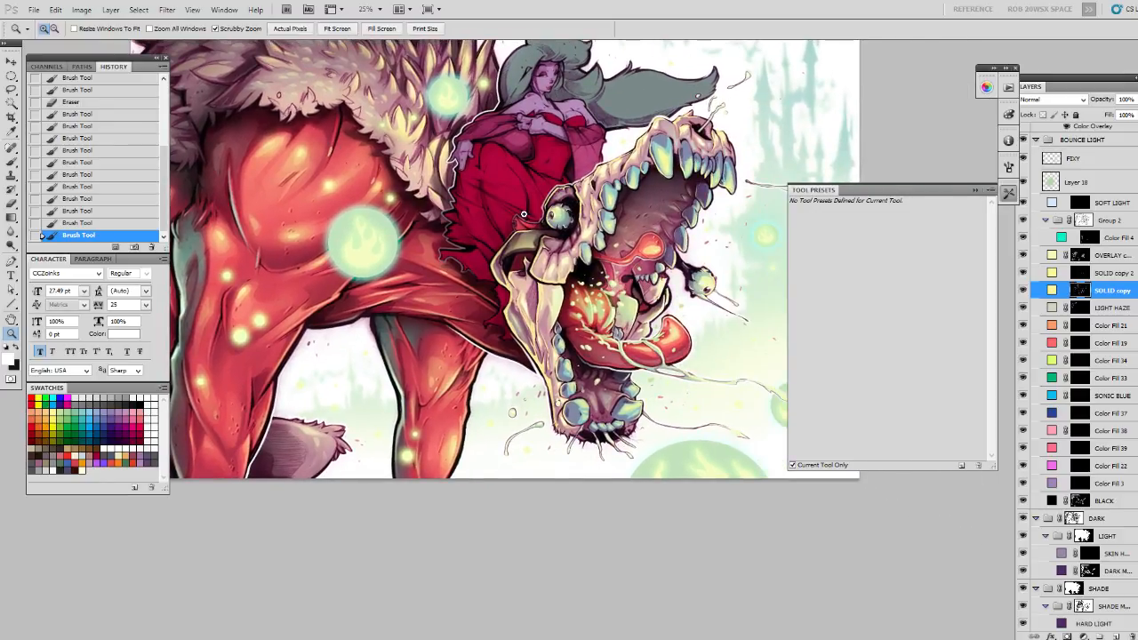
pyautogui.moveTo(442, 319); pyautogui.dragTo(412, 348)
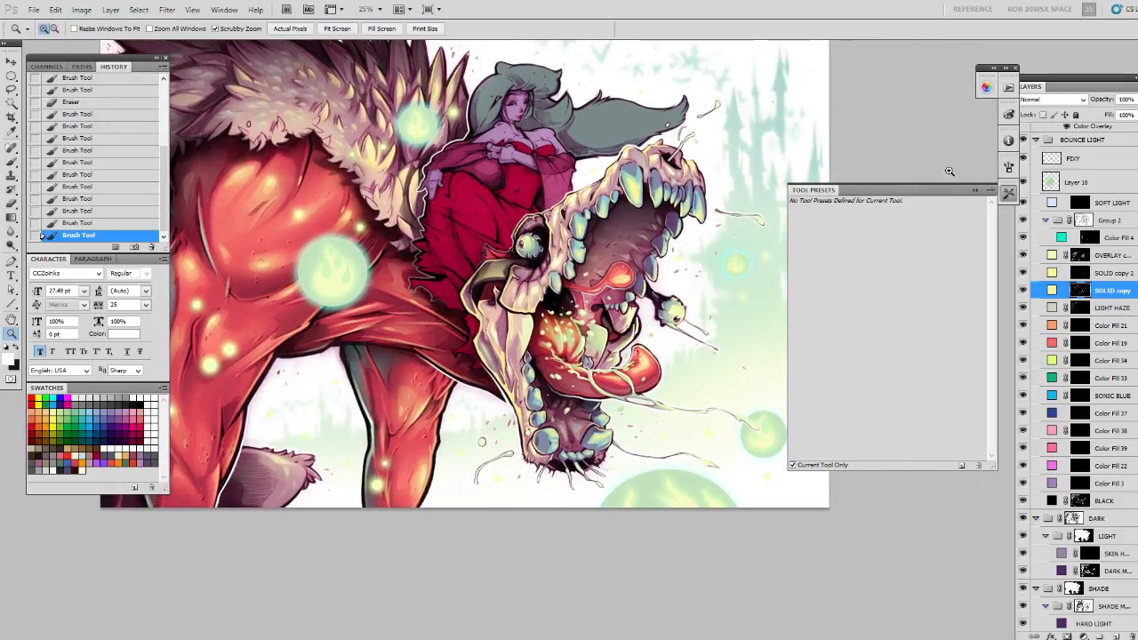
pyautogui.click(974, 190)
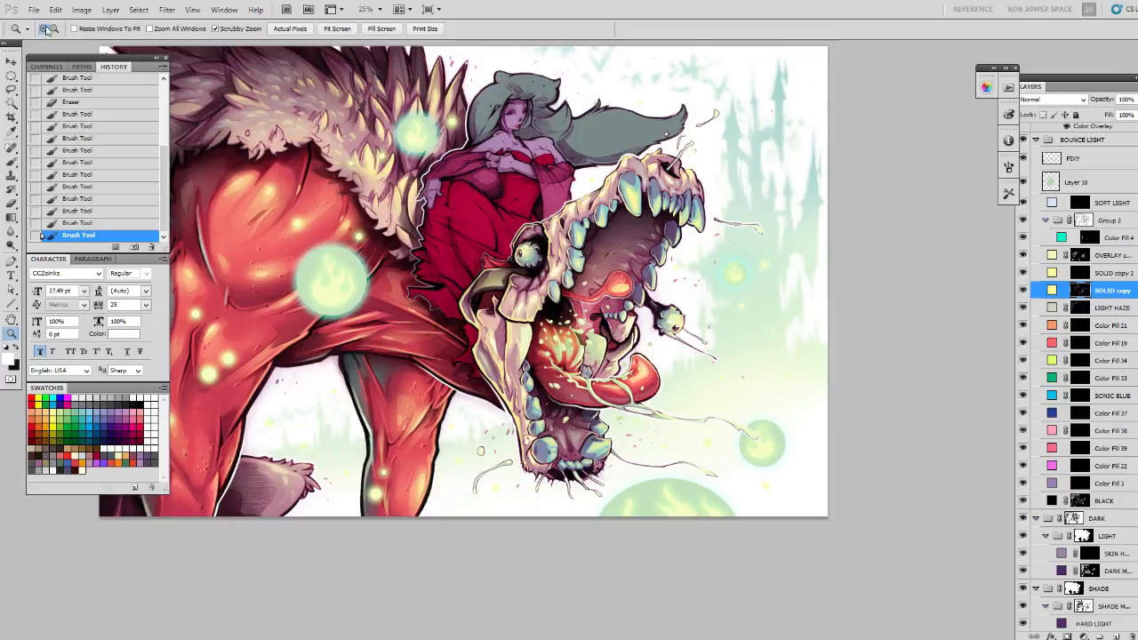
# Save the document and review the whole illustration.
pyautogui.click(34, 9)
pyautogui.click(49, 183)
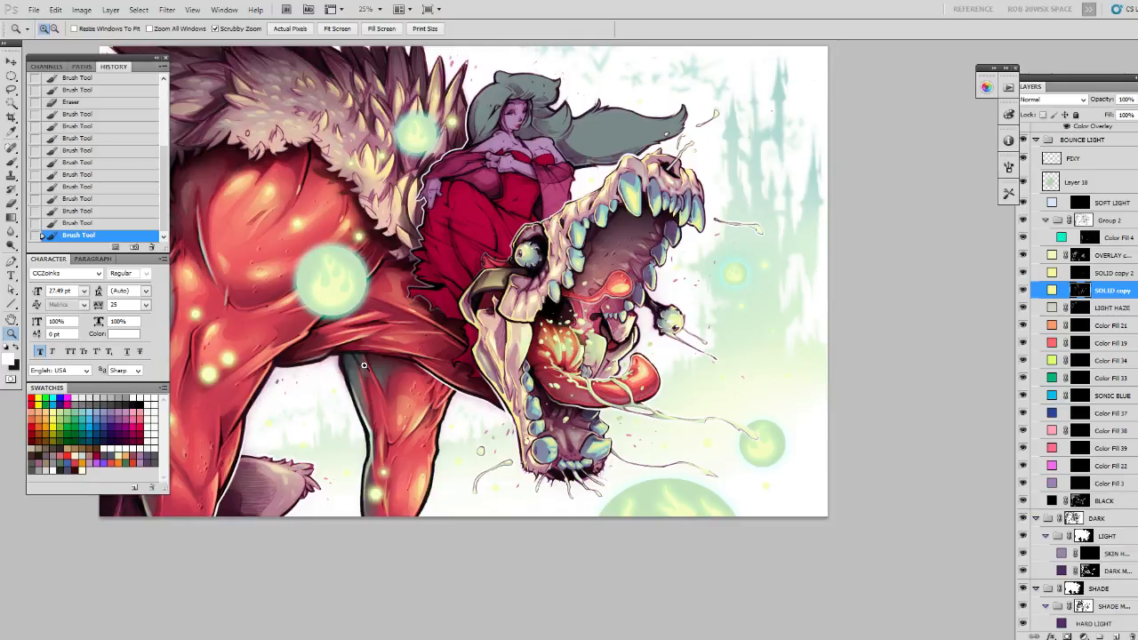
pyautogui.moveTo(335, 407); pyautogui.dragTo(466, 480)
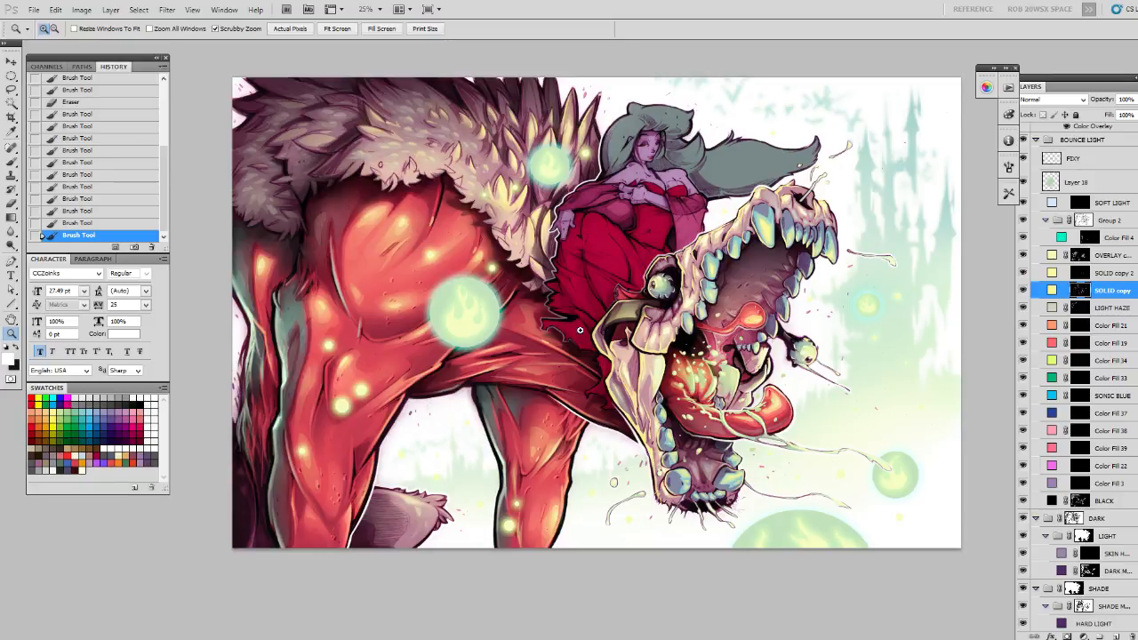
pyautogui.click(33, 10)
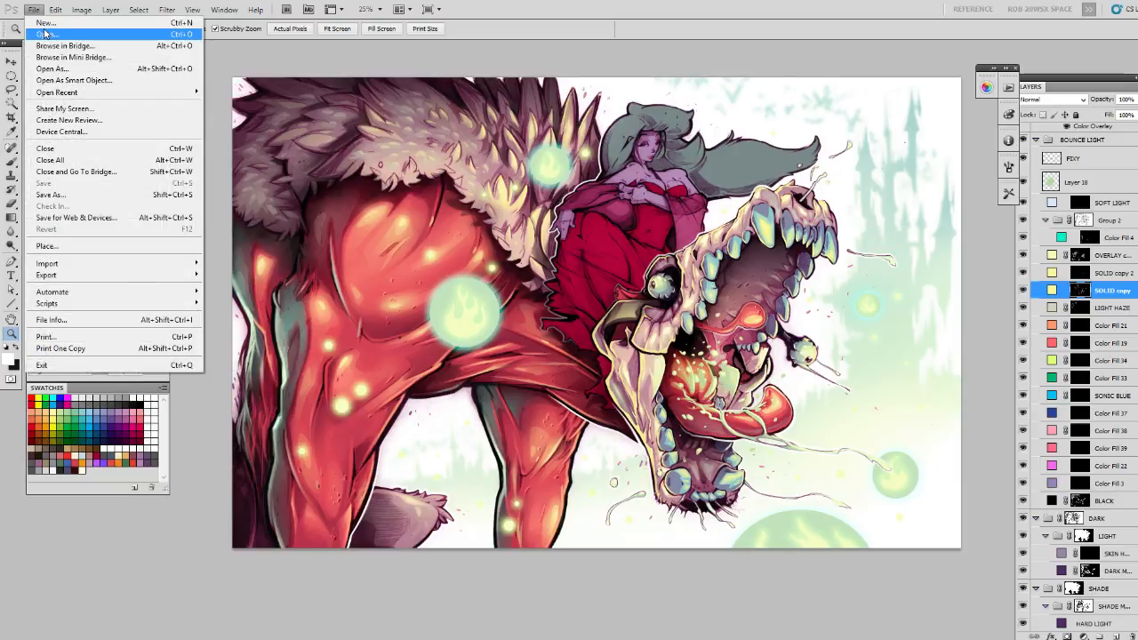
pyautogui.click(46, 33)
pyautogui.click(836, 141)
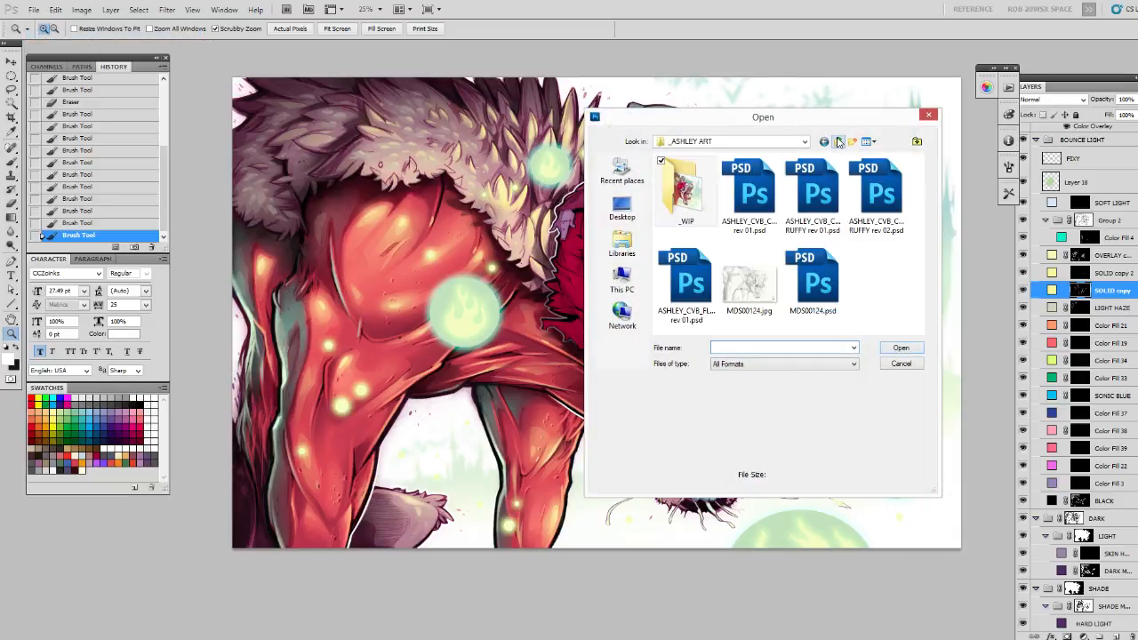
pyautogui.click(749, 283)
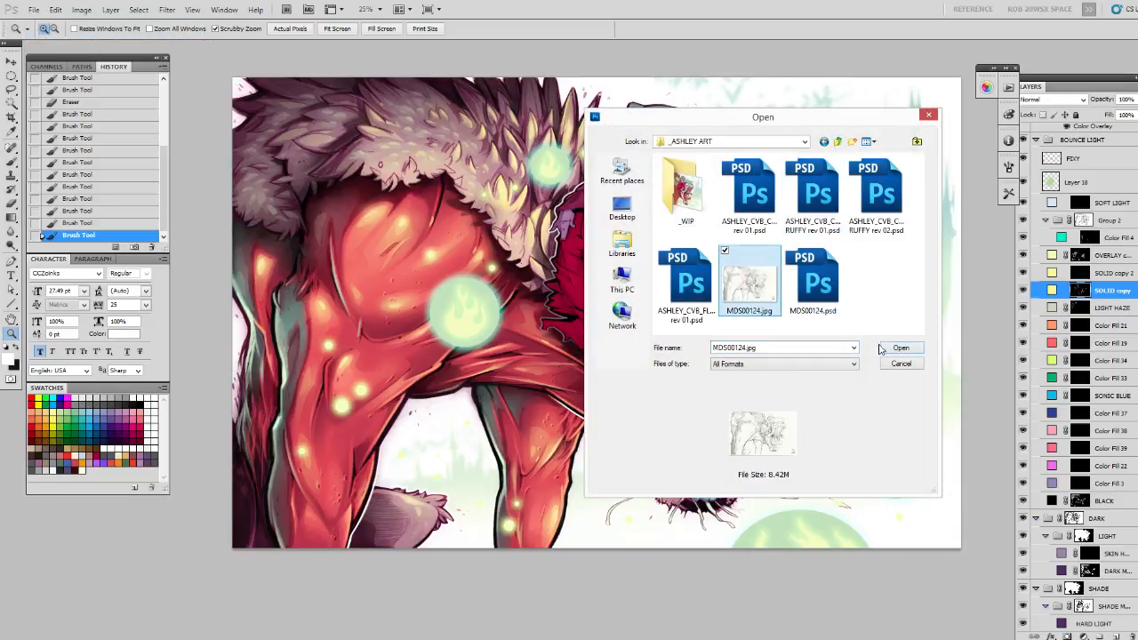
pyautogui.click(901, 364)
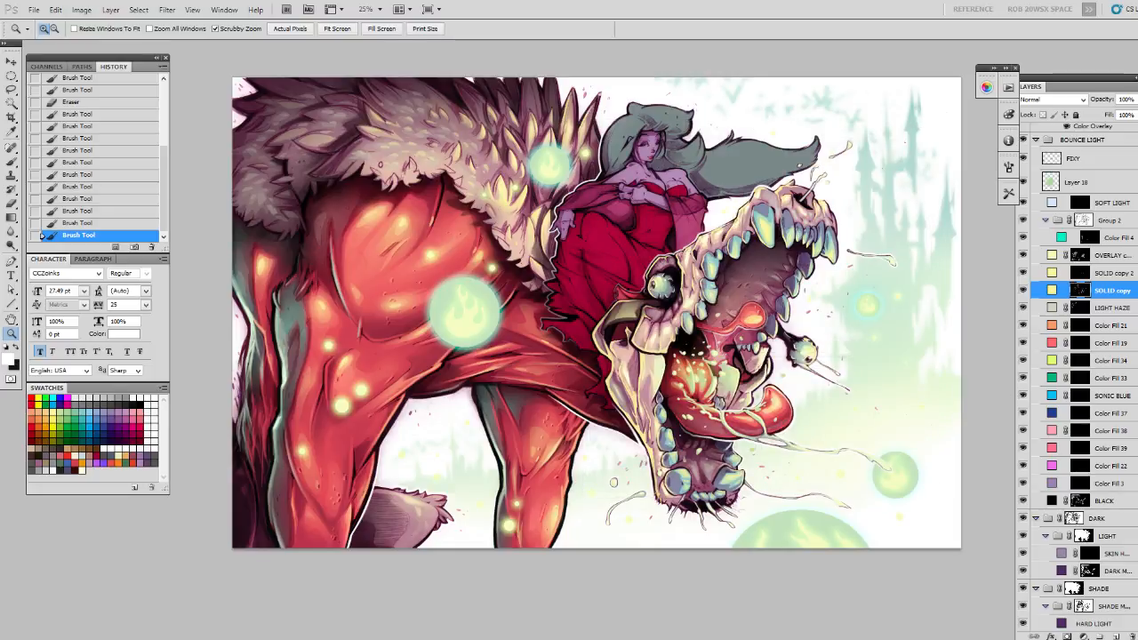
# Duplicate the PENCIL BG group and merge the copy into a single layer above the STROKE layer.
pyautogui.scroll(-5, 1075, 604)
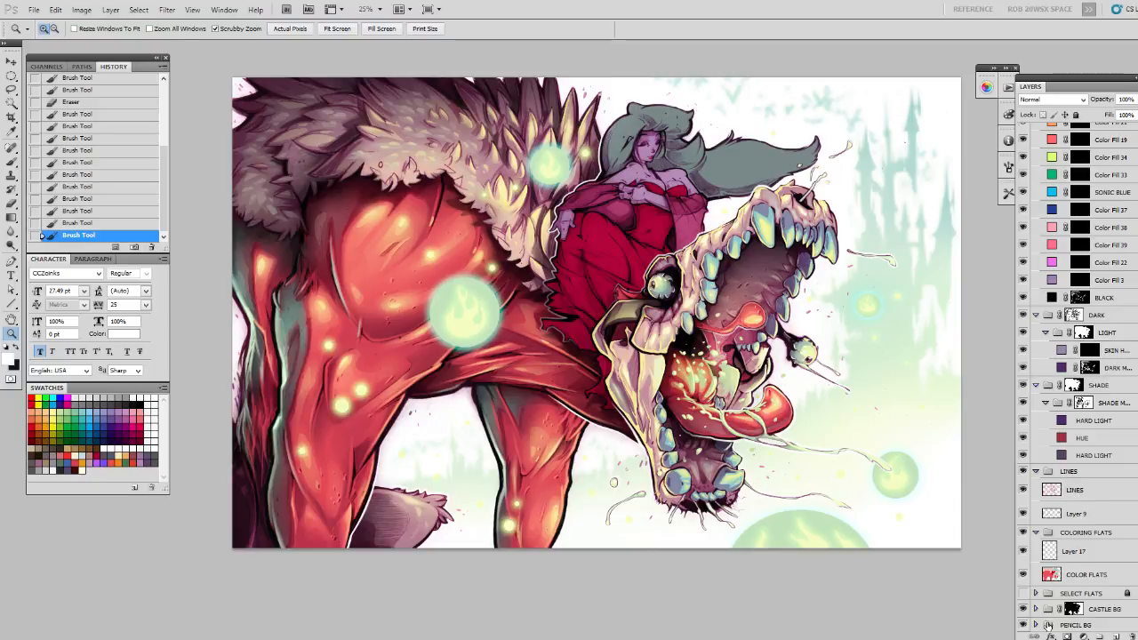
pyautogui.moveTo(1093, 624)
pyautogui.mouseDown()
pyautogui.moveTo(1115, 637)
pyautogui.moveTo(1118, 82)
pyautogui.moveTo(1085, 85)
pyautogui.mouseUp()
pyautogui.hotkey('ctrl', 'e')
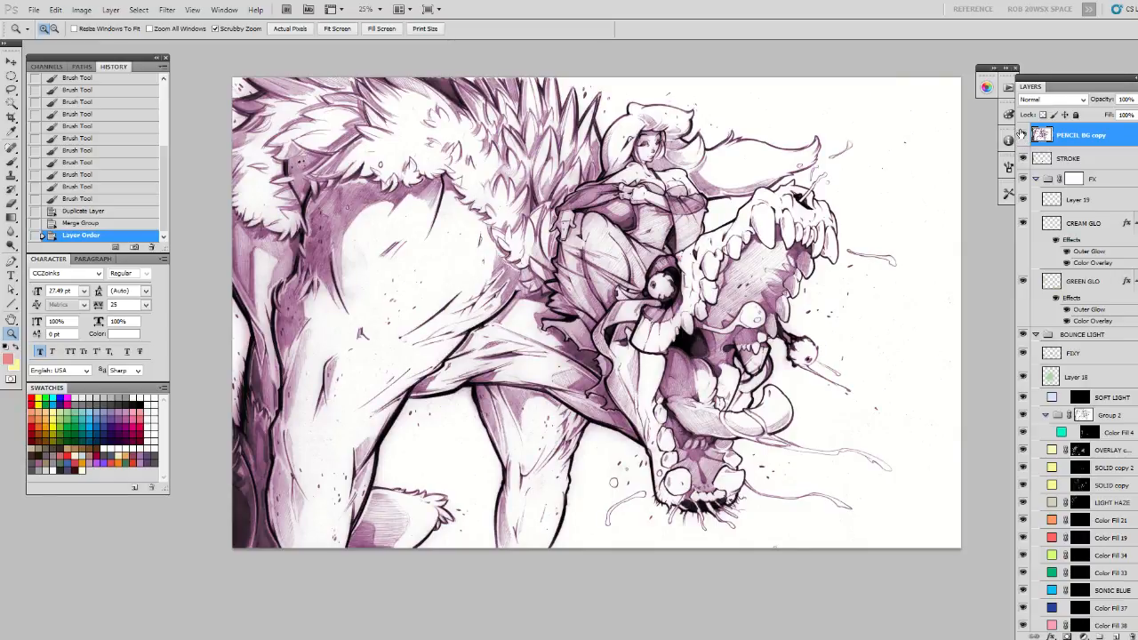
# Compare the merged pencil drawing with the colored painting by toggling the PENCIL BG copy layer's visibility.
pyautogui.click(1023, 134)
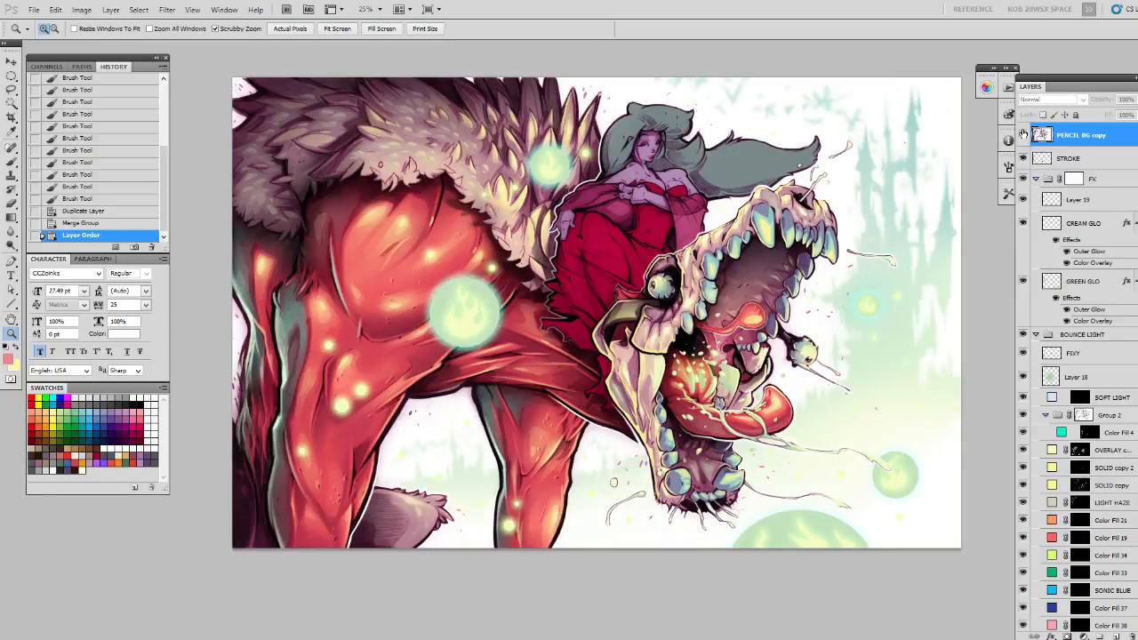
pyautogui.click(1023, 134)
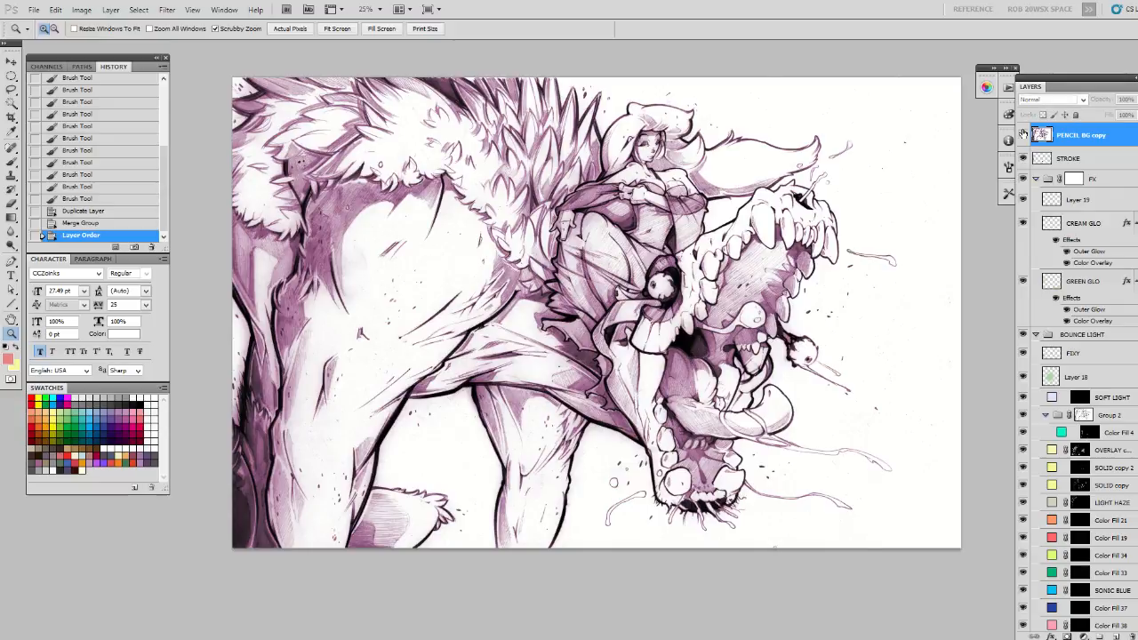
pyautogui.click(1023, 135)
pyautogui.click(1023, 134)
pyautogui.click(1023, 134)
pyautogui.click(1023, 135)
# Set the PENCIL BG copy layer to Multiply blending at 44% opacity, trying Darken as well.
pyautogui.click(1037, 103)
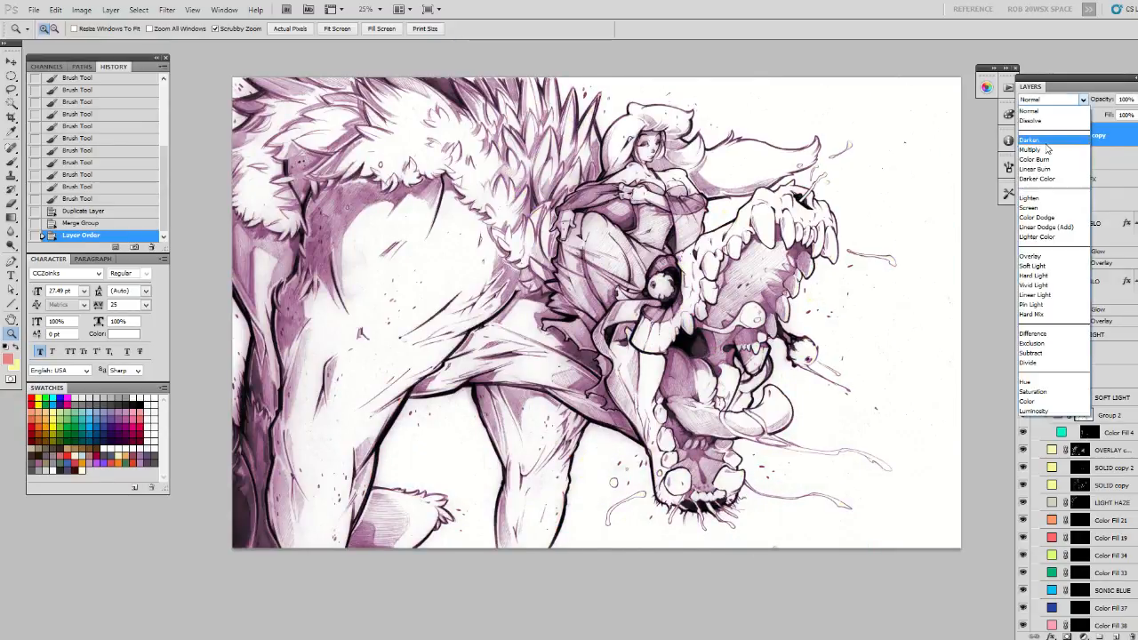
pyautogui.click(1038, 151)
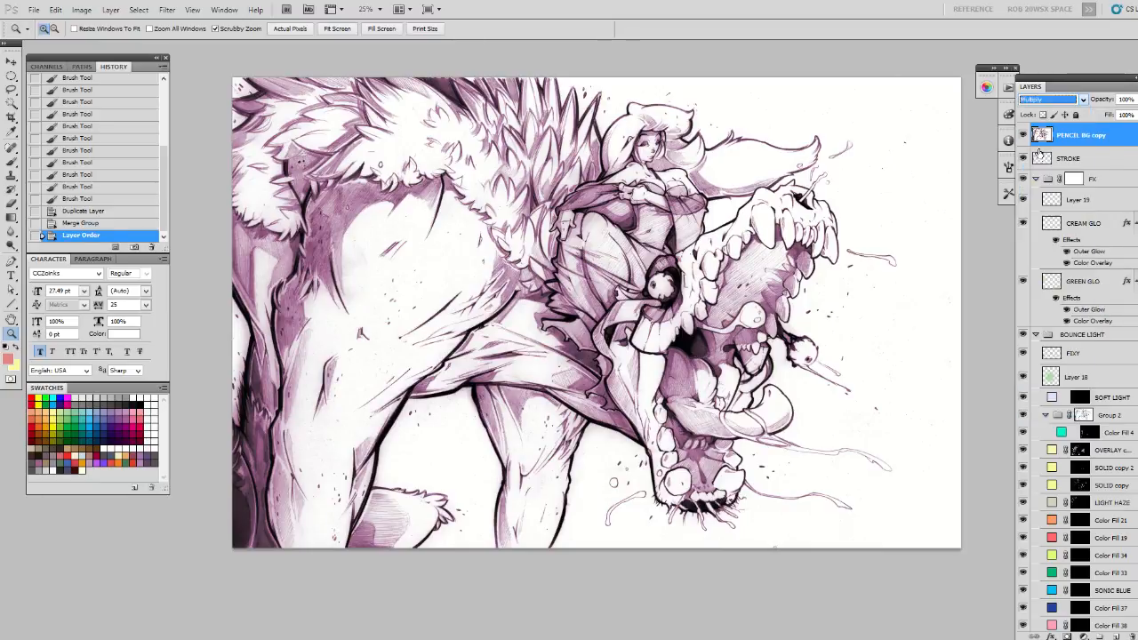
pyautogui.press('Down')
pyautogui.press('Up')
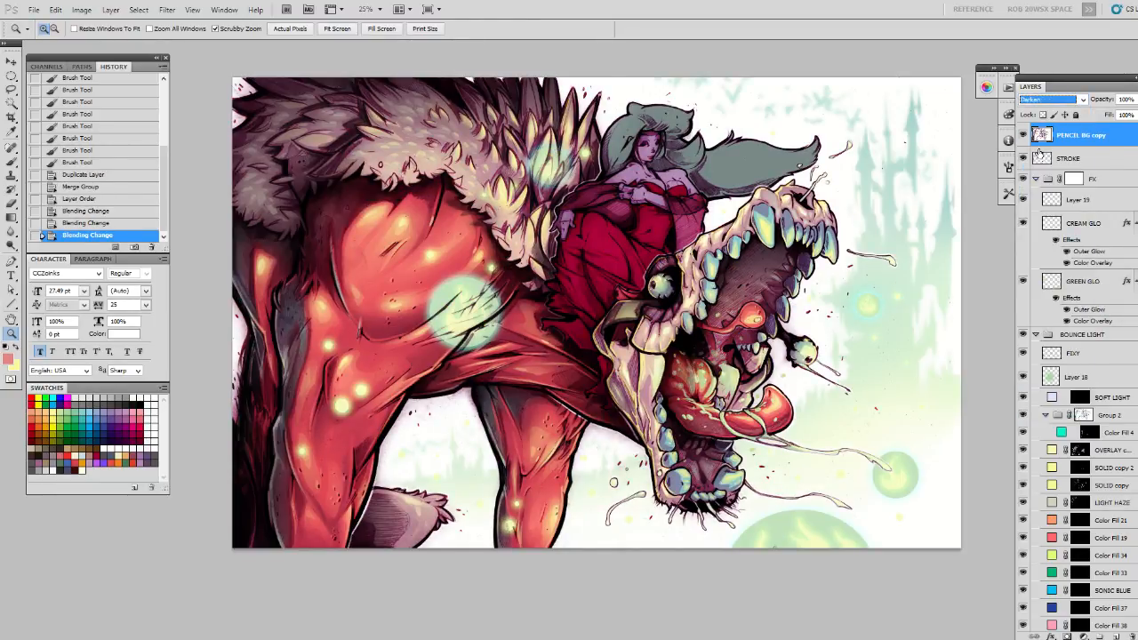
pyautogui.press('Down')
pyautogui.press('Down')
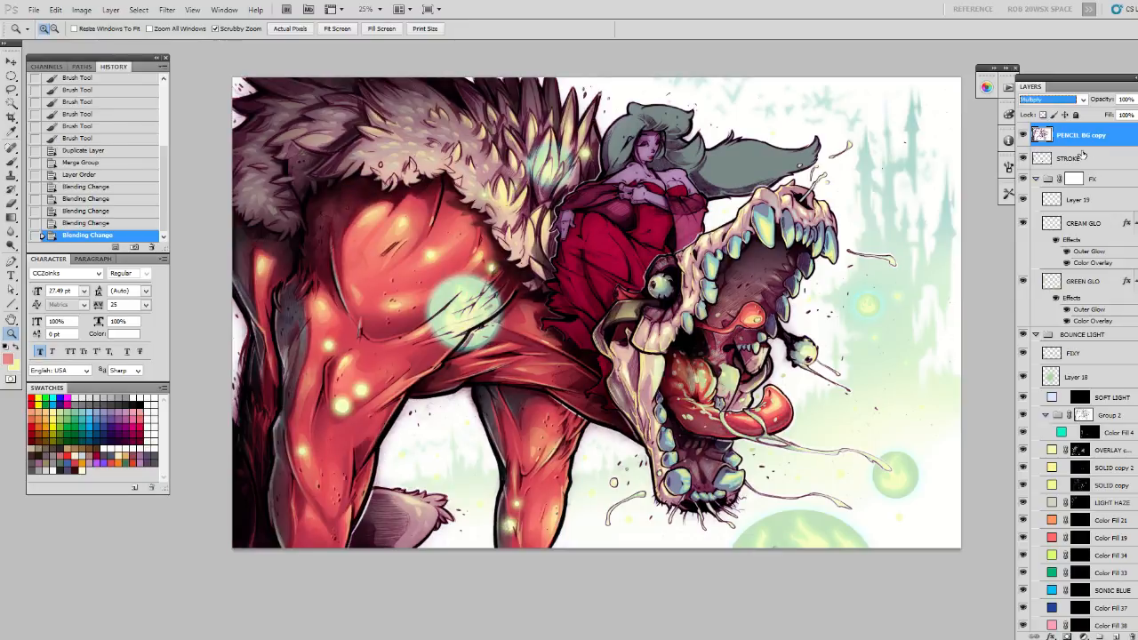
pyautogui.click(1136, 100)
pyautogui.moveTo(1091, 114); pyautogui.dragTo(1107, 113)
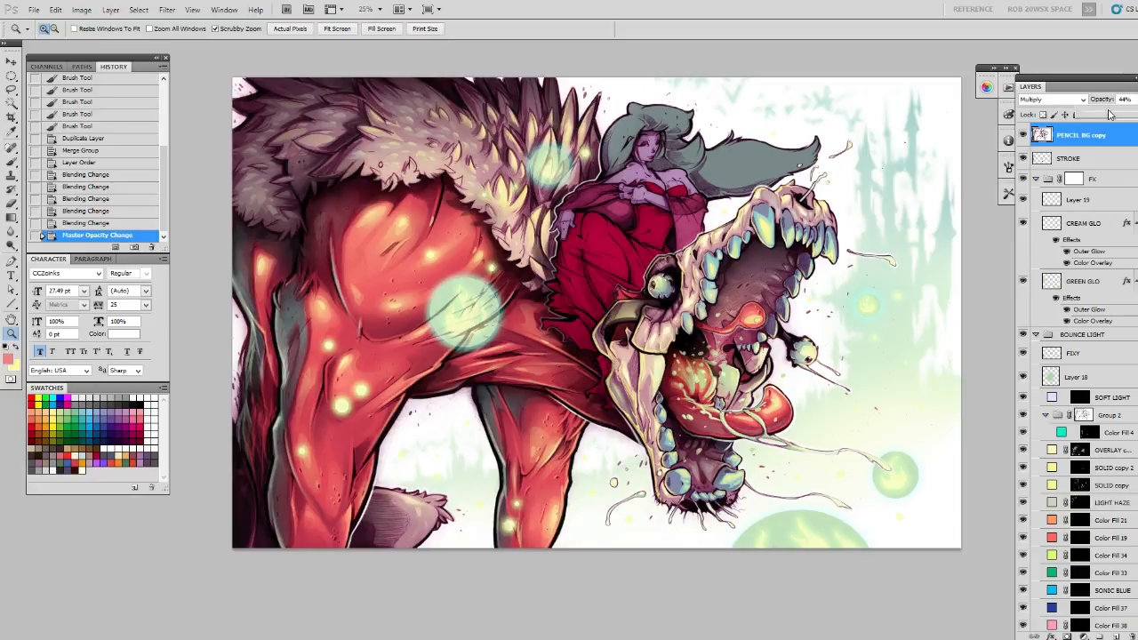
# Add an inverted, fully black mask to the PENCIL BG copy layer and choose a brush tip at size 175.
pyautogui.click(1067, 634)
pyautogui.hotkey('ctrl', 'i')
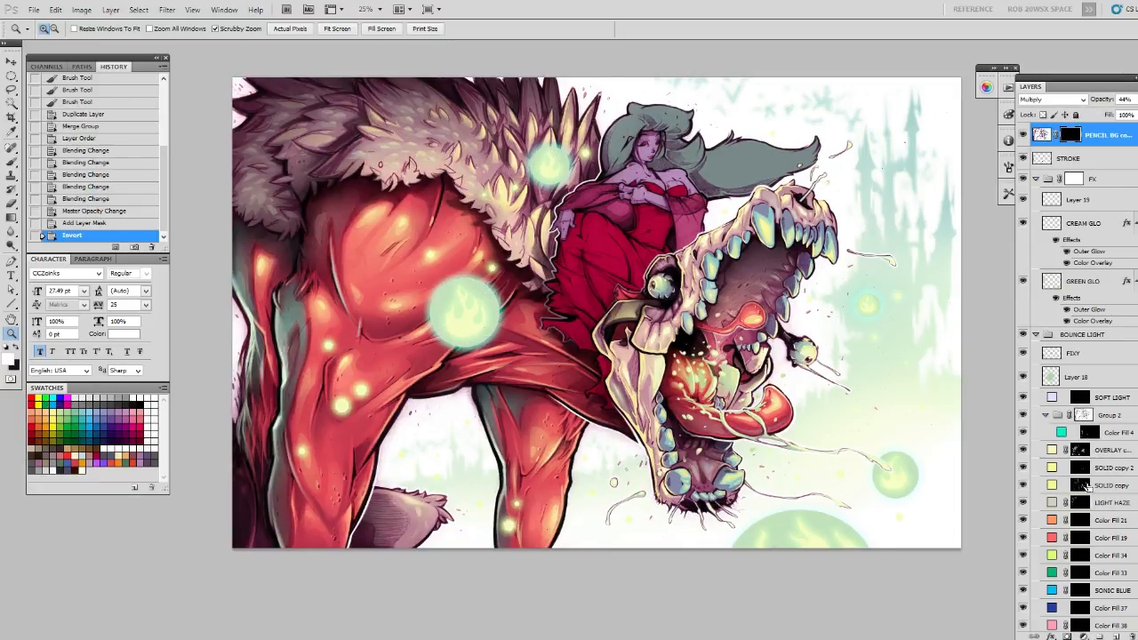
pyautogui.press('b')
pyautogui.rightClick(809, 293)
pyautogui.doubleClick(766, 451)
pyautogui.press('\\')
pyautogui.press('\\')
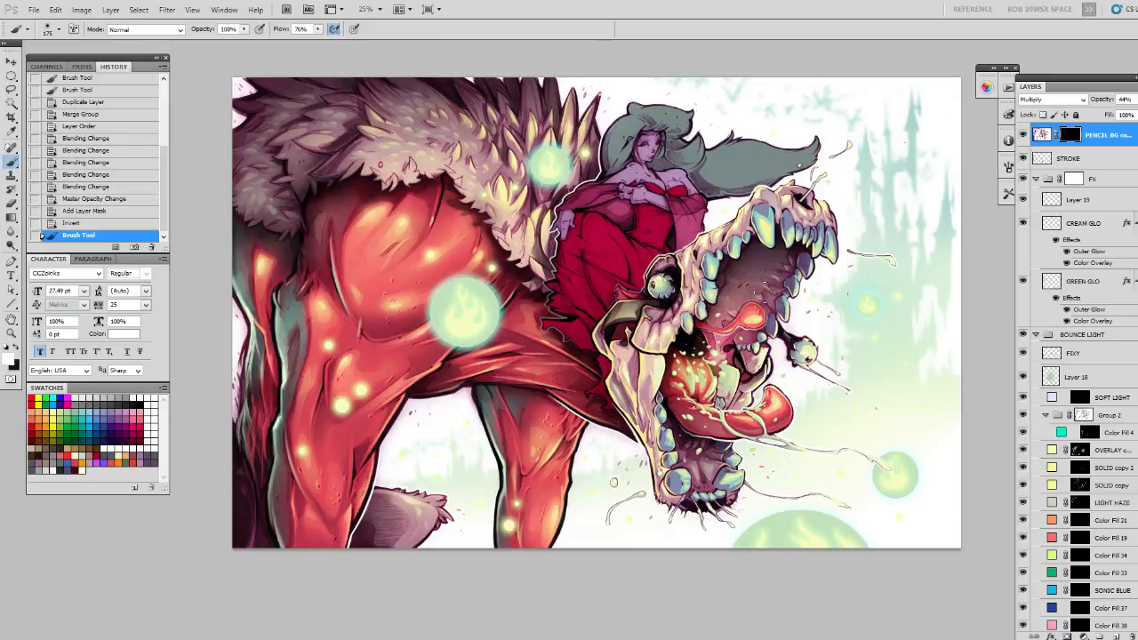
# Paint white on the PENCIL BG copy mask to reveal pencil lines around the beast's mouth, tongue, jaw and eye.
pyautogui.moveTo(542, 313); pyautogui.dragTo(548, 322)
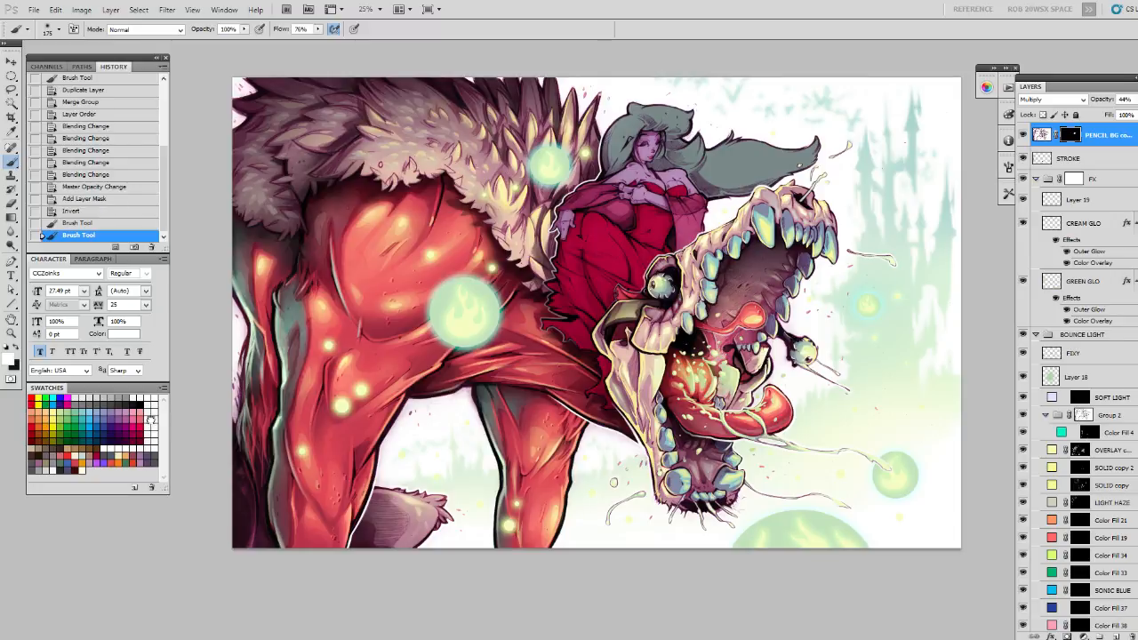
pyautogui.moveTo(783, 300)
pyautogui.mouseDown()
pyautogui.moveTo(775, 327)
pyautogui.moveTo(716, 307)
pyautogui.moveTo(746, 348)
pyautogui.moveTo(712, 350)
pyautogui.moveTo(736, 348)
pyautogui.moveTo(760, 313)
pyautogui.moveTo(759, 368)
pyautogui.mouseUp()
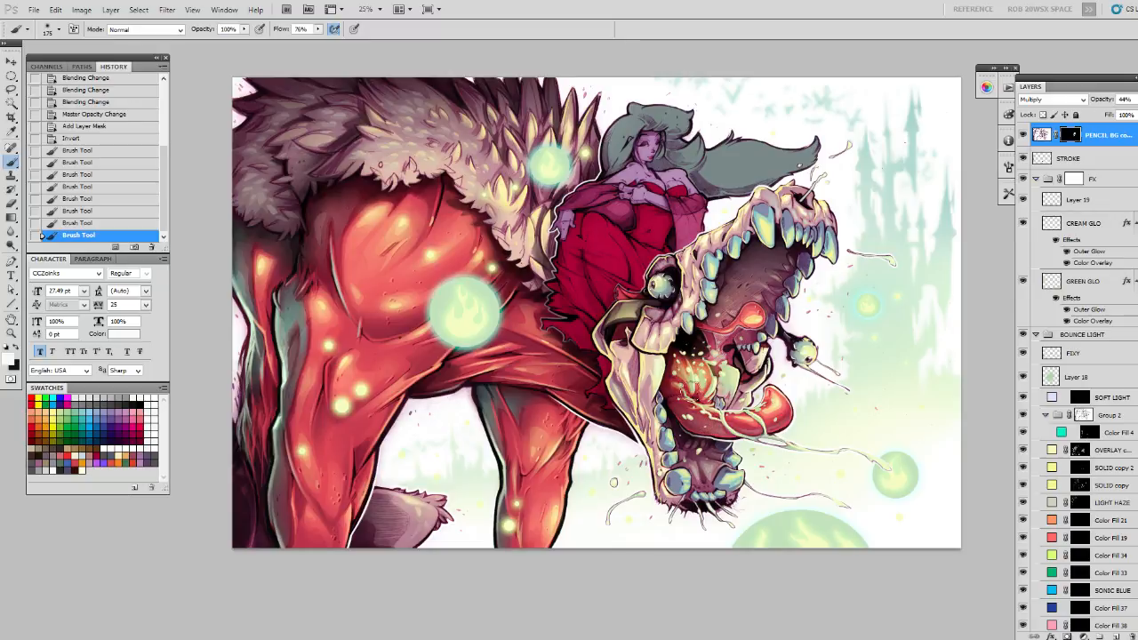
pyautogui.moveTo(689, 388)
pyautogui.mouseDown()
pyautogui.moveTo(695, 360)
pyautogui.moveTo(671, 368)
pyautogui.mouseUp()
pyautogui.moveTo(753, 422)
pyautogui.mouseDown()
pyautogui.moveTo(738, 423)
pyautogui.moveTo(740, 435)
pyautogui.moveTo(723, 419)
pyautogui.moveTo(702, 430)
pyautogui.moveTo(722, 450)
pyautogui.moveTo(699, 446)
pyautogui.mouseUp()
pyautogui.moveTo(630, 359); pyautogui.dragTo(678, 314)
pyautogui.moveTo(680, 276); pyautogui.dragTo(676, 263)
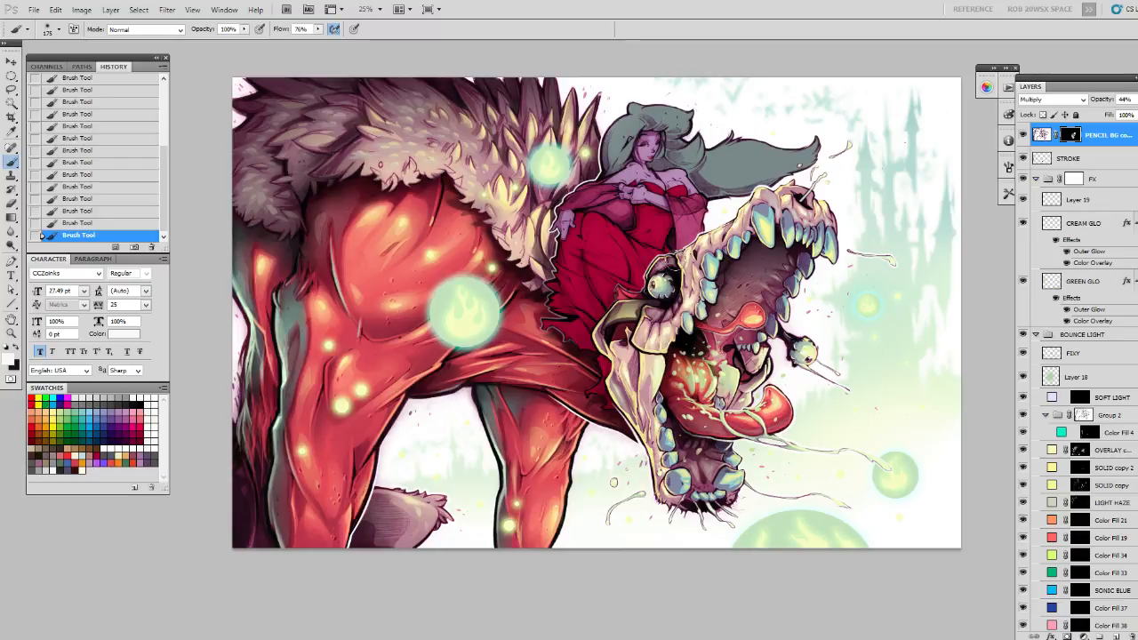
pyautogui.moveTo(668, 305)
pyautogui.mouseDown()
pyautogui.moveTo(677, 291)
pyautogui.moveTo(660, 299)
pyautogui.mouseUp()
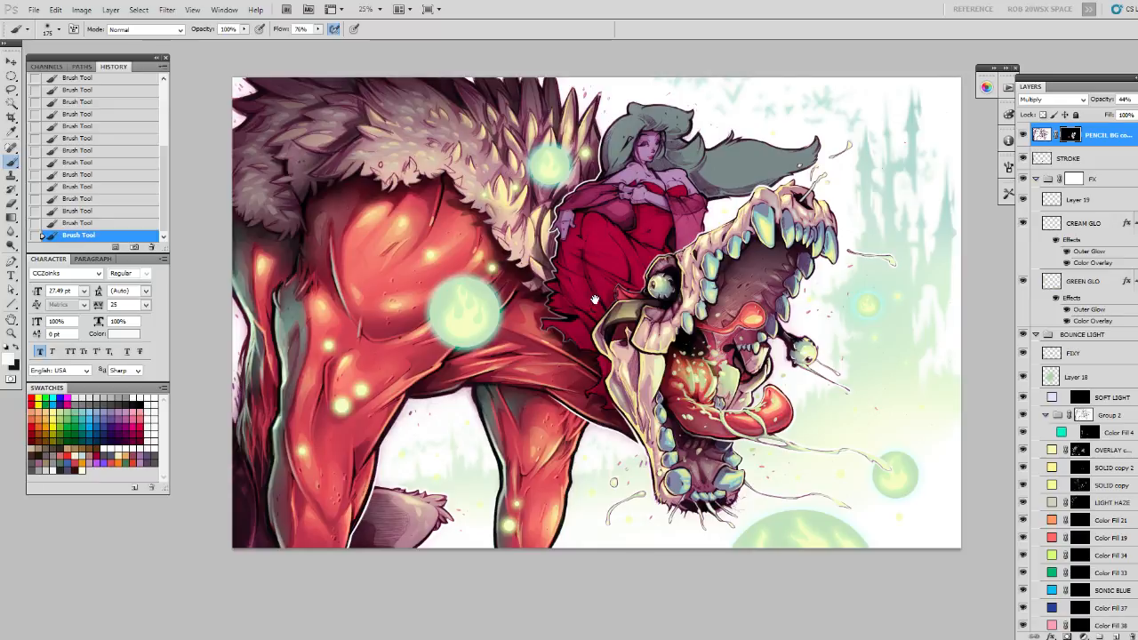
# Paint white on the PENCIL BG copy mask to reveal pencil lines over the shoulder muscles and neighboring fur edge.
pyautogui.moveTo(592, 305); pyautogui.dragTo(619, 297)
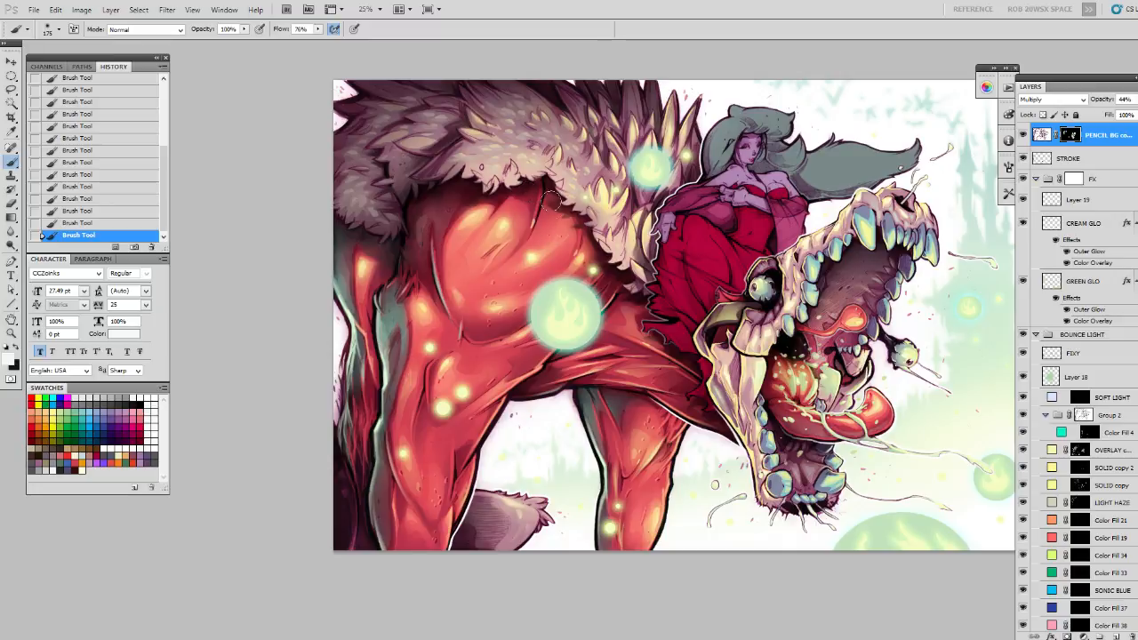
pyautogui.moveTo(592, 232); pyautogui.dragTo(587, 304)
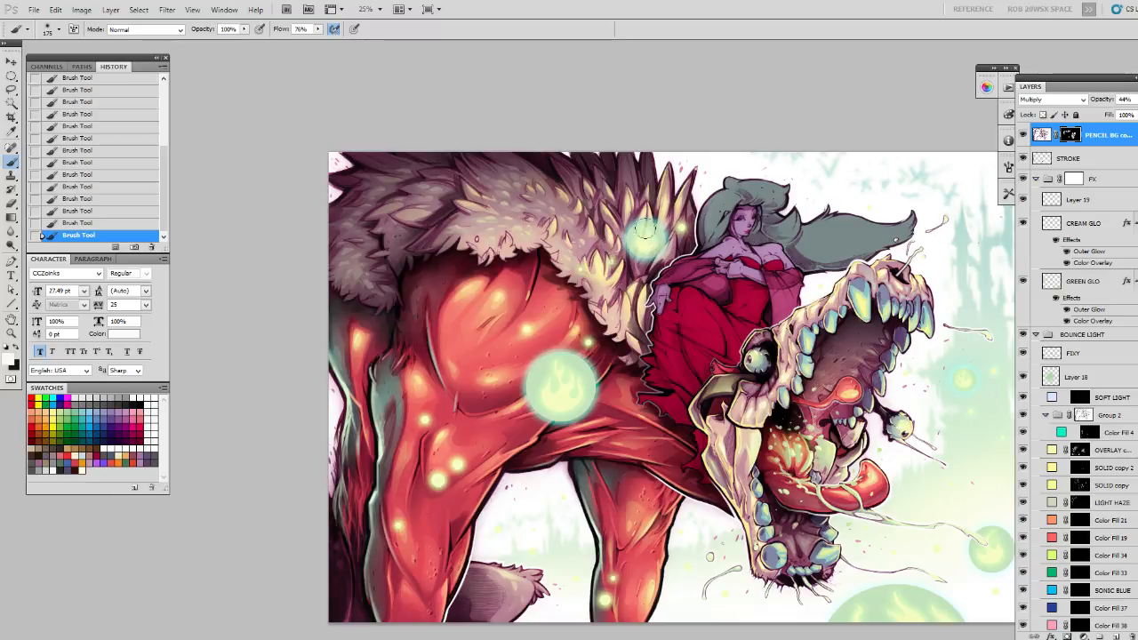
pyautogui.moveTo(635, 322); pyautogui.dragTo(650, 231)
pyautogui.moveTo(587, 270)
pyautogui.mouseDown()
pyautogui.moveTo(567, 325)
pyautogui.moveTo(595, 264)
pyautogui.mouseUp()
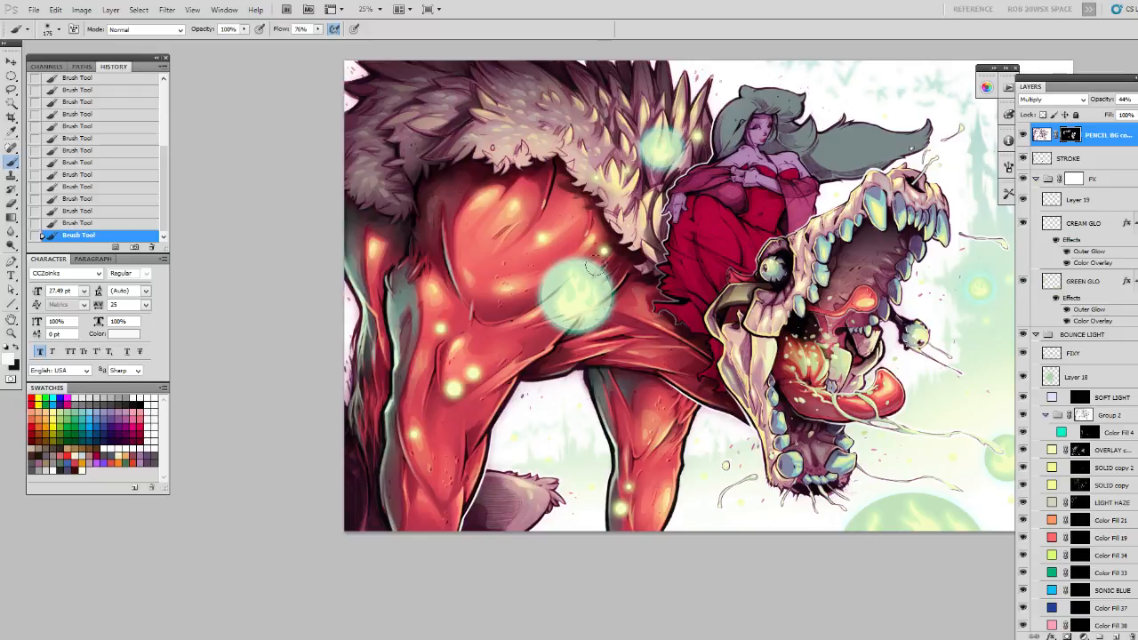
pyautogui.moveTo(622, 305); pyautogui.dragTo(603, 286)
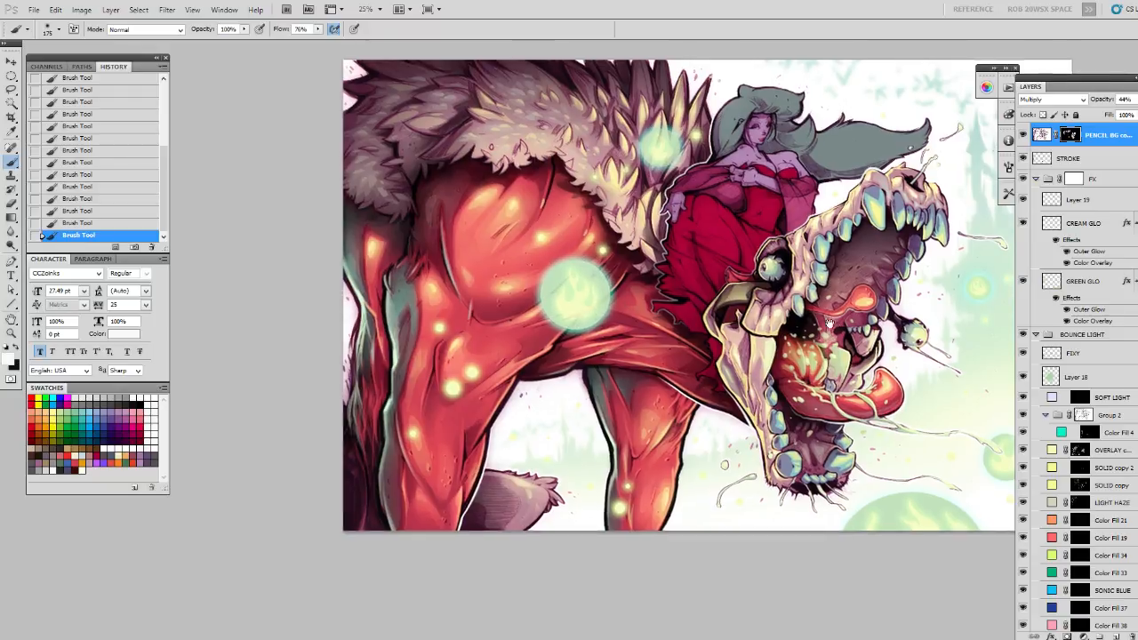
# Paint black on the PENCIL BG copy mask to remove the pencil lines crossing the large glowing orb.
pyautogui.moveTo(830, 323); pyautogui.dragTo(784, 297)
pyautogui.press('x')
pyautogui.moveTo(553, 285)
pyautogui.mouseDown()
pyautogui.moveTo(529, 285)
pyautogui.moveTo(540, 263)
pyautogui.mouseUp()
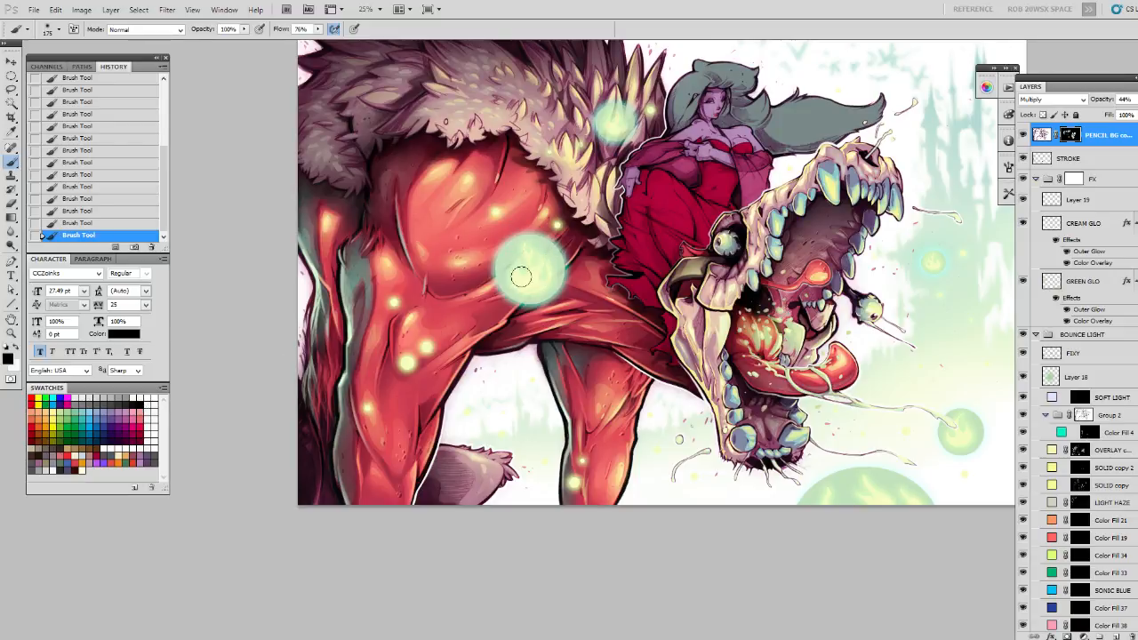
pyautogui.press('x')
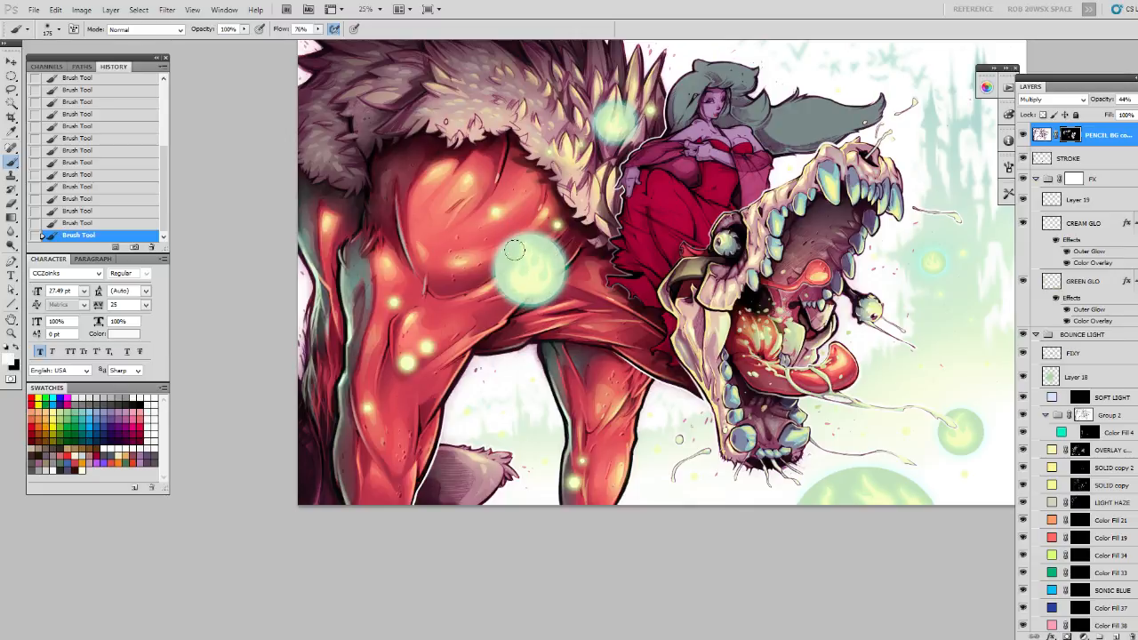
pyautogui.press('x')
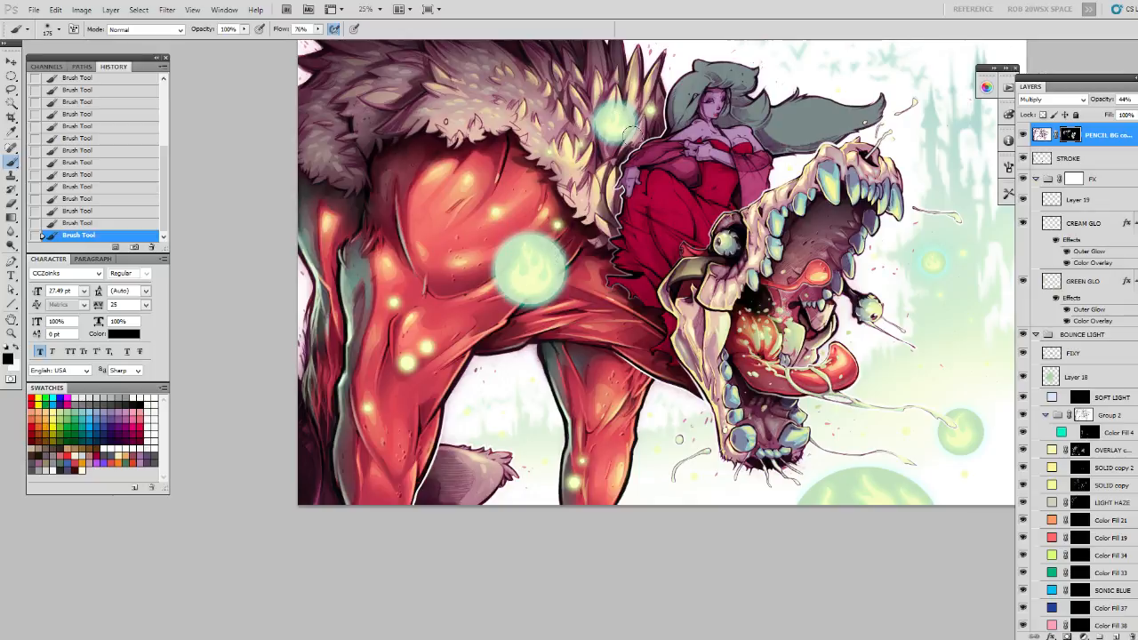
# Paint white on the PENCIL BG copy mask to bring pencil lines into the beast's front and rear legs.
pyautogui.moveTo(908, 338); pyautogui.dragTo(786, 234)
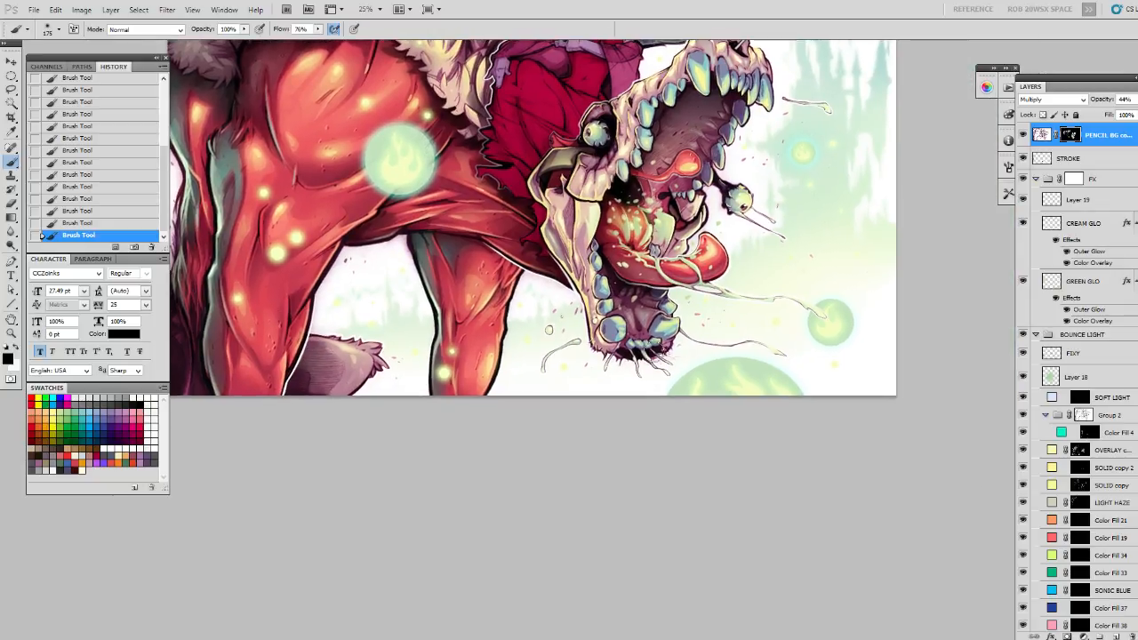
pyautogui.moveTo(514, 370); pyautogui.dragTo(727, 384)
pyautogui.press('x')
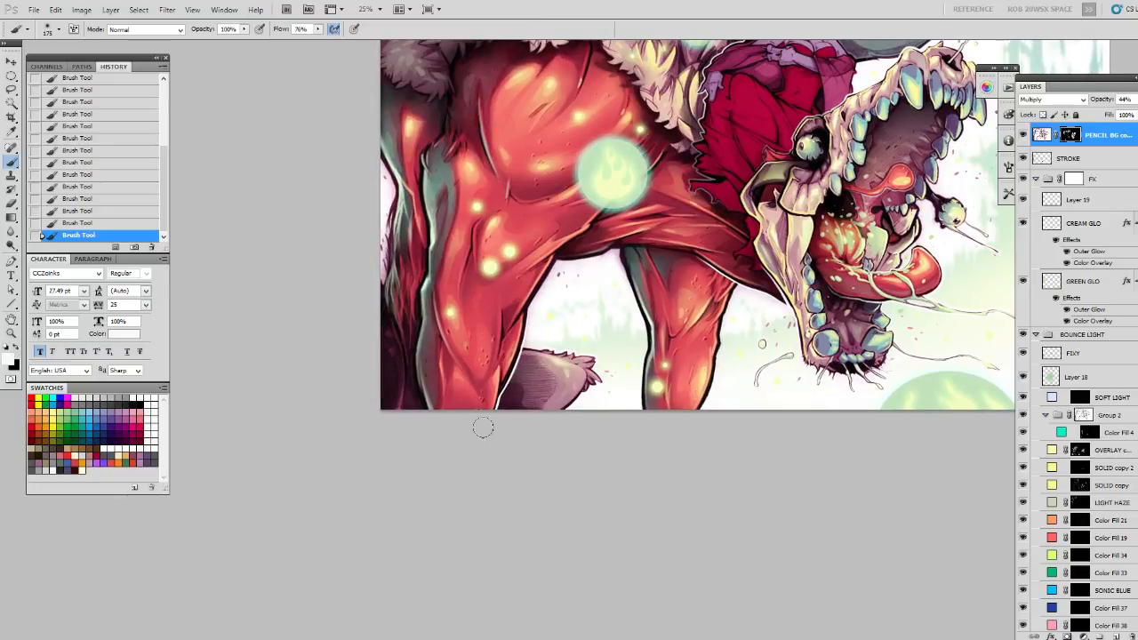
pyautogui.moveTo(466, 396); pyautogui.dragTo(468, 413)
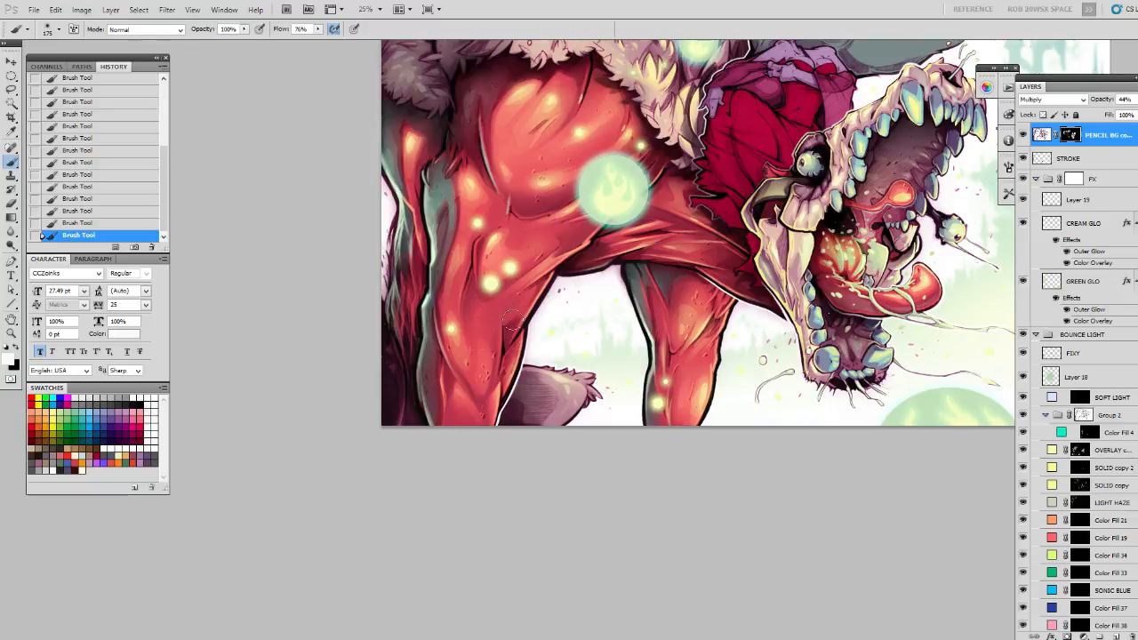
pyautogui.moveTo(494, 347); pyautogui.dragTo(492, 396)
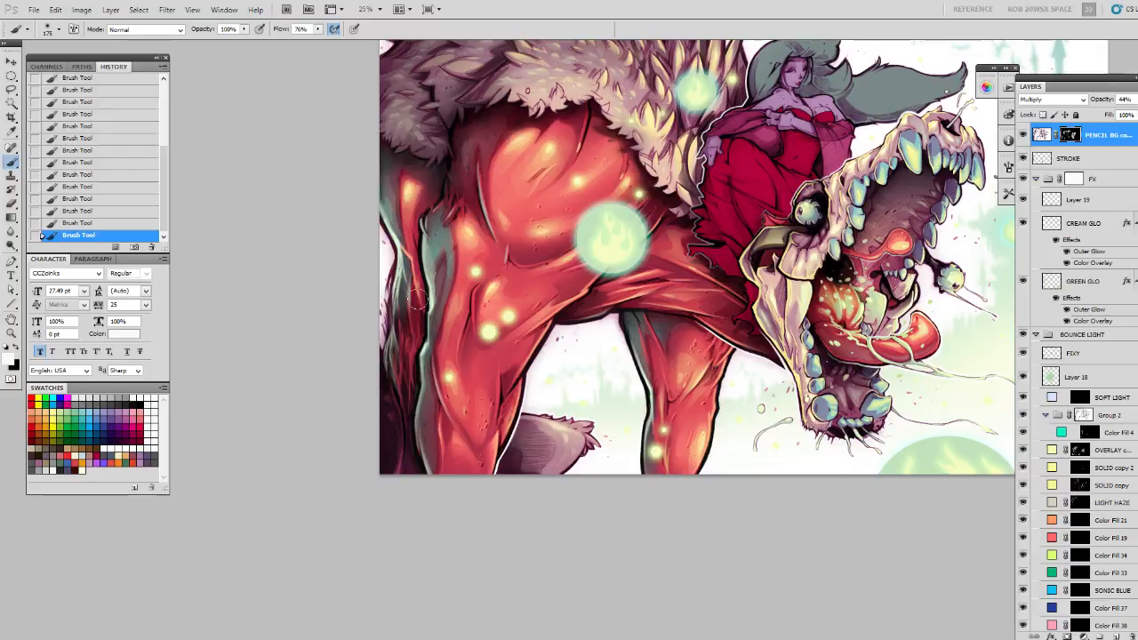
# Paint white on the PENCIL BG copy mask to deepen the fur shadows above the beast's shoulder.
pyautogui.scroll(3, 414, 298)
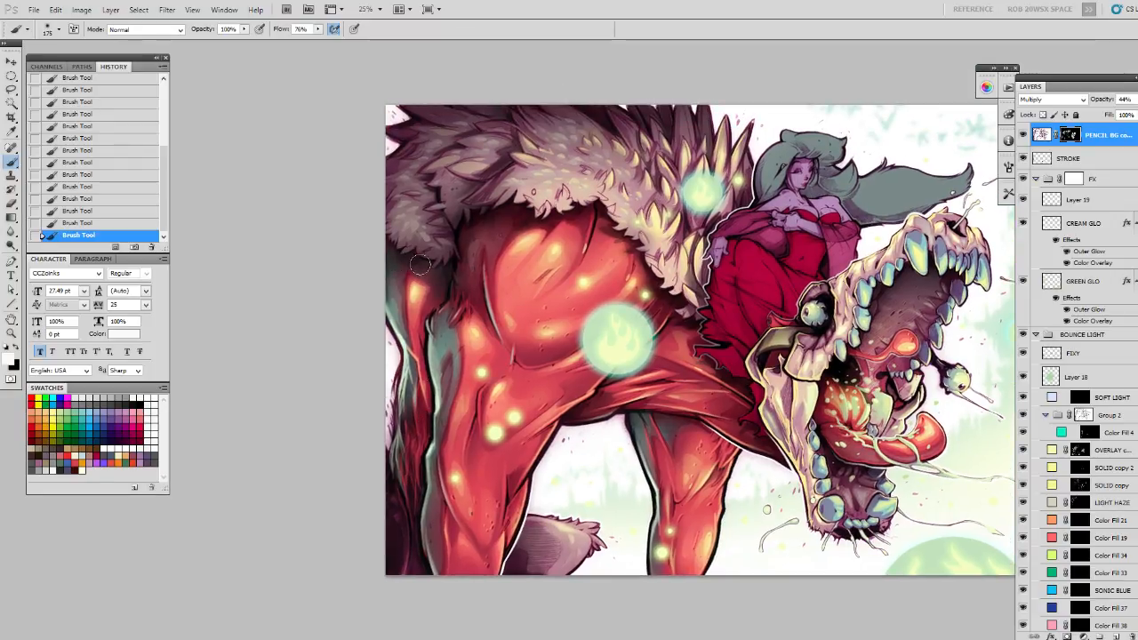
pyautogui.scroll(1, 455, 267)
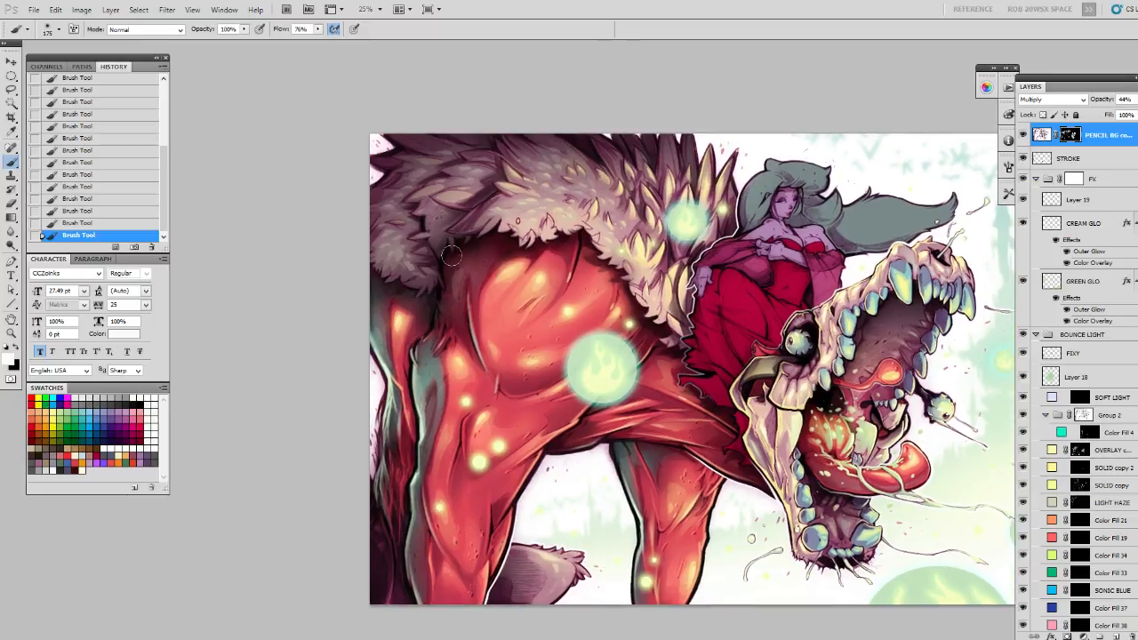
pyautogui.moveTo(451, 207); pyautogui.dragTo(455, 219)
pyautogui.moveTo(712, 366); pyautogui.dragTo(569, 292)
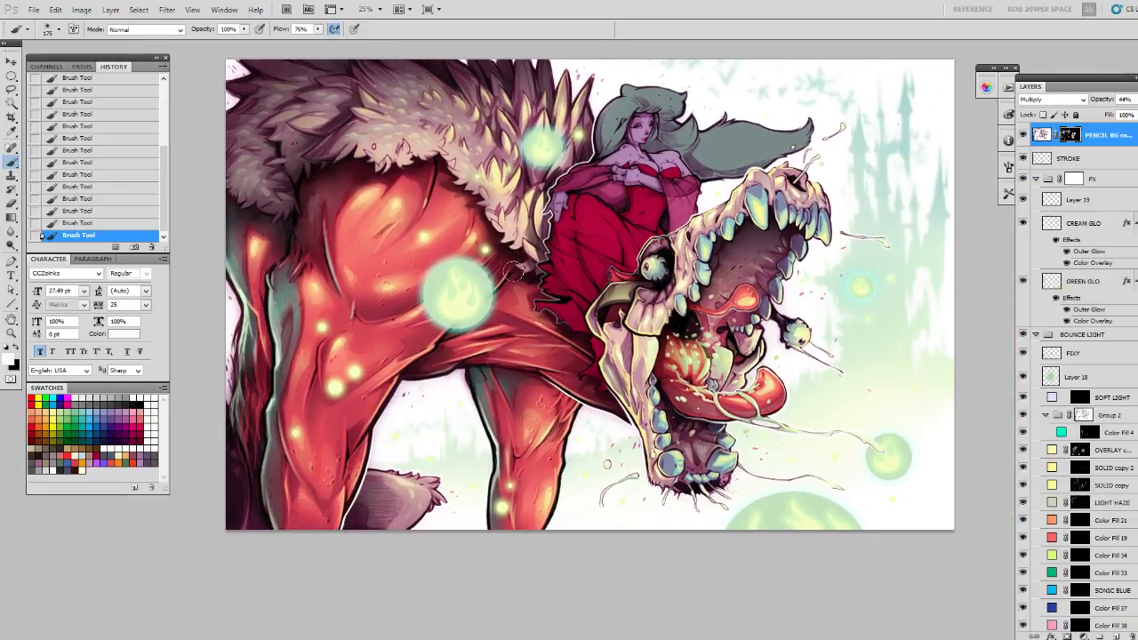
pyautogui.scroll(-1, 577, 311)
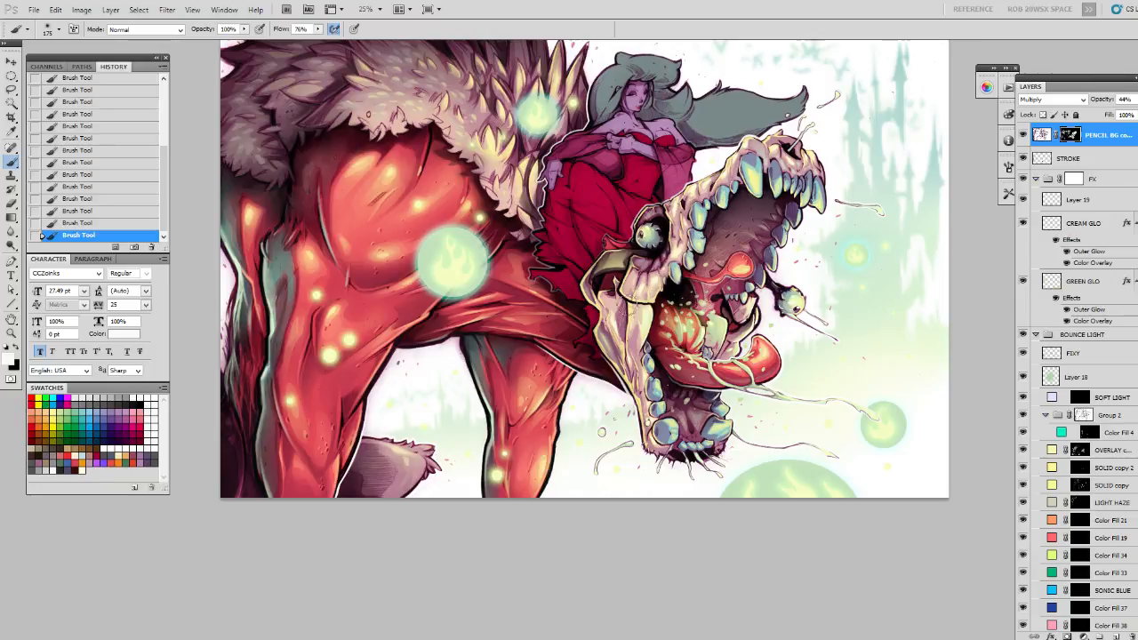
pyautogui.scroll(-2, 641, 354)
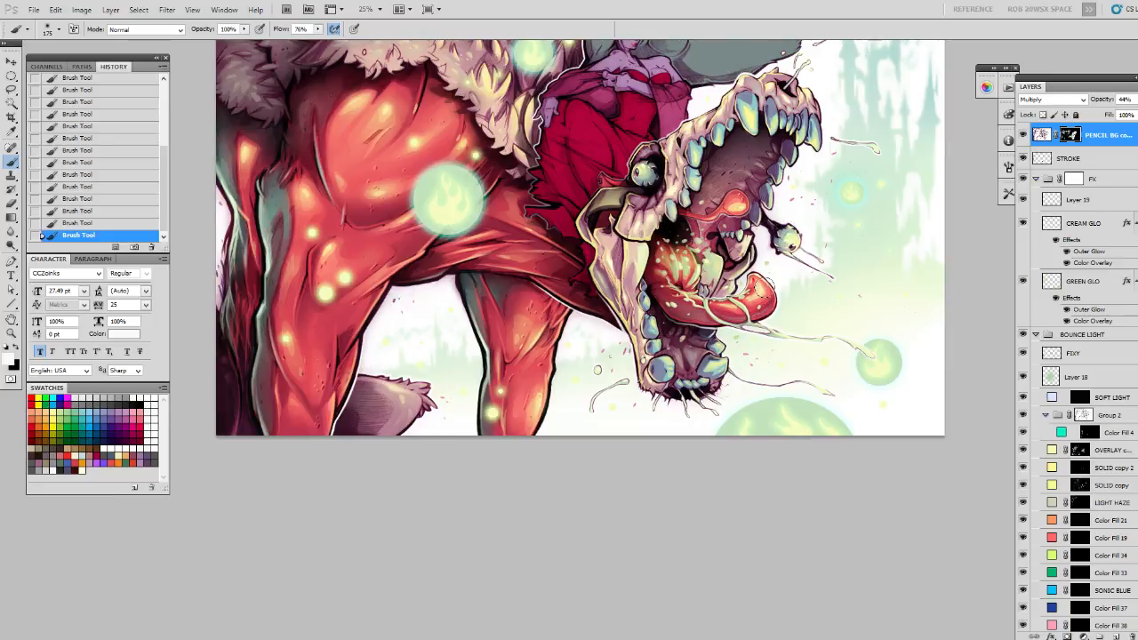
pyautogui.moveTo(741, 256); pyautogui.dragTo(724, 372)
pyautogui.moveTo(645, 301); pyautogui.dragTo(662, 314)
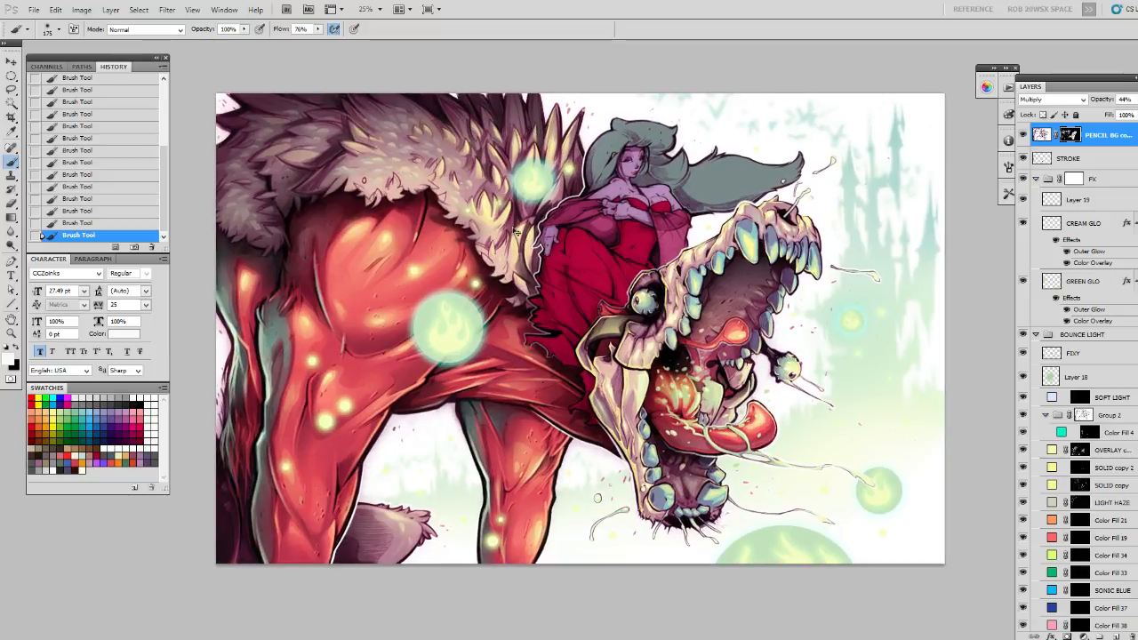
pyautogui.moveTo(527, 162); pyautogui.dragTo(582, 138)
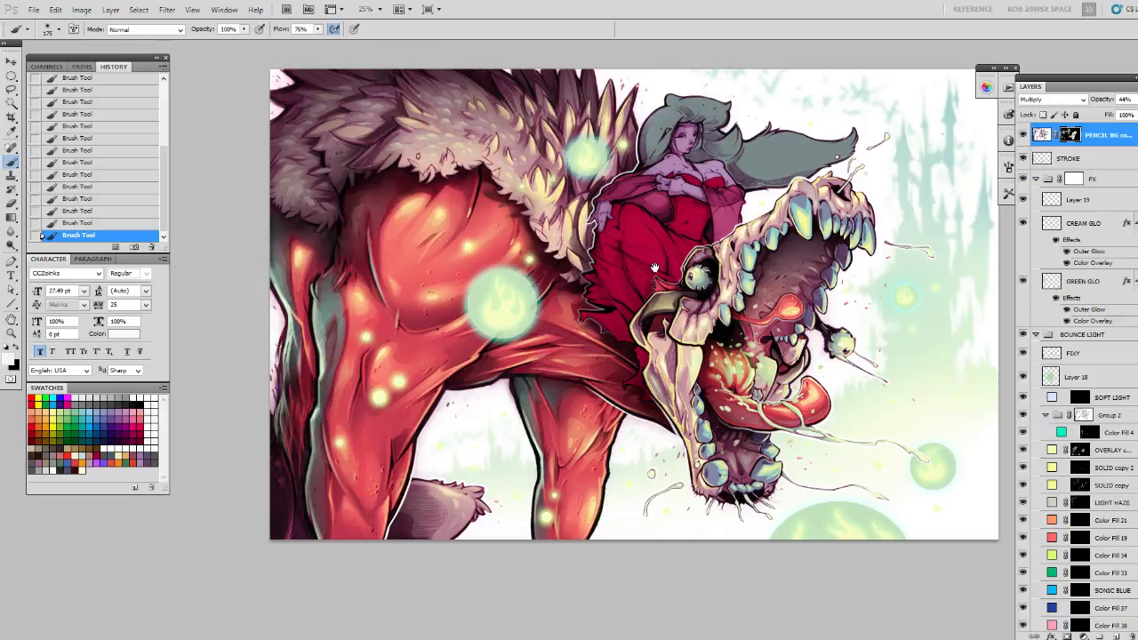
pyautogui.moveTo(635, 247); pyautogui.dragTo(630, 235)
# Set the PENCIL BG copy layer's opacity to 49%, comparing the artwork with the layer hidden and shown.
pyautogui.click(1133, 98)
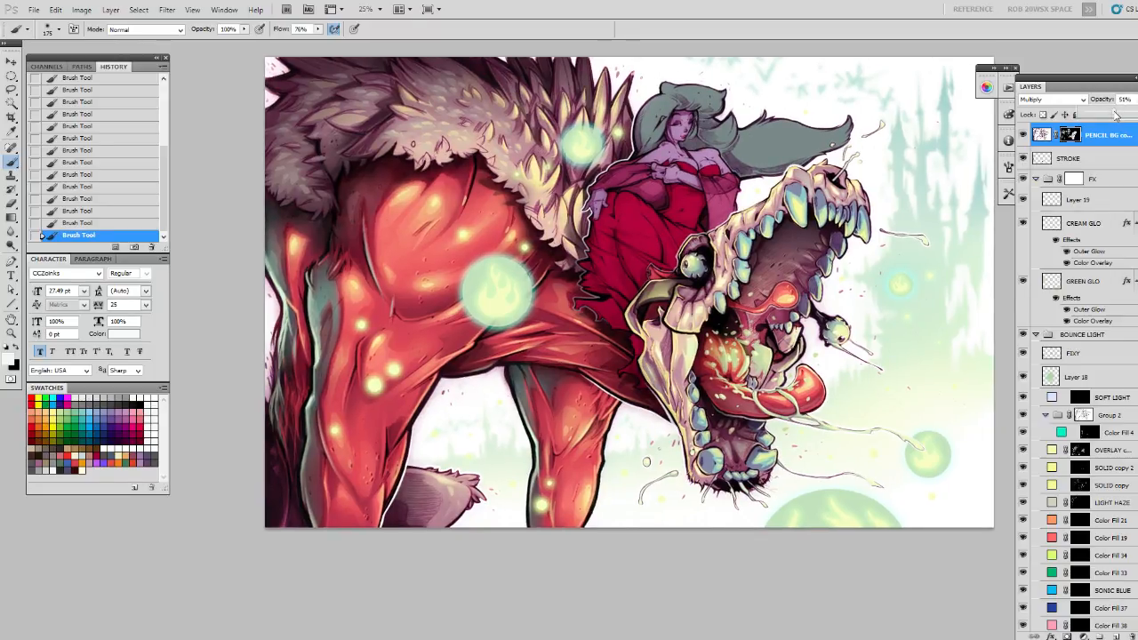
pyautogui.moveTo(1117, 115); pyautogui.dragTo(1118, 115)
pyautogui.click(1023, 135)
pyautogui.click(1023, 135)
pyautogui.click(1022, 135)
pyautogui.click(1023, 135)
pyautogui.click(1023, 135)
pyautogui.click(1023, 135)
pyautogui.click(1136, 100)
pyautogui.moveTo(1114, 116); pyautogui.dragTo(1113, 115)
# Compare the whole illustration with the PENCIL BG copy layer hidden and shown.
pyautogui.moveTo(854, 301); pyautogui.dragTo(823, 288)
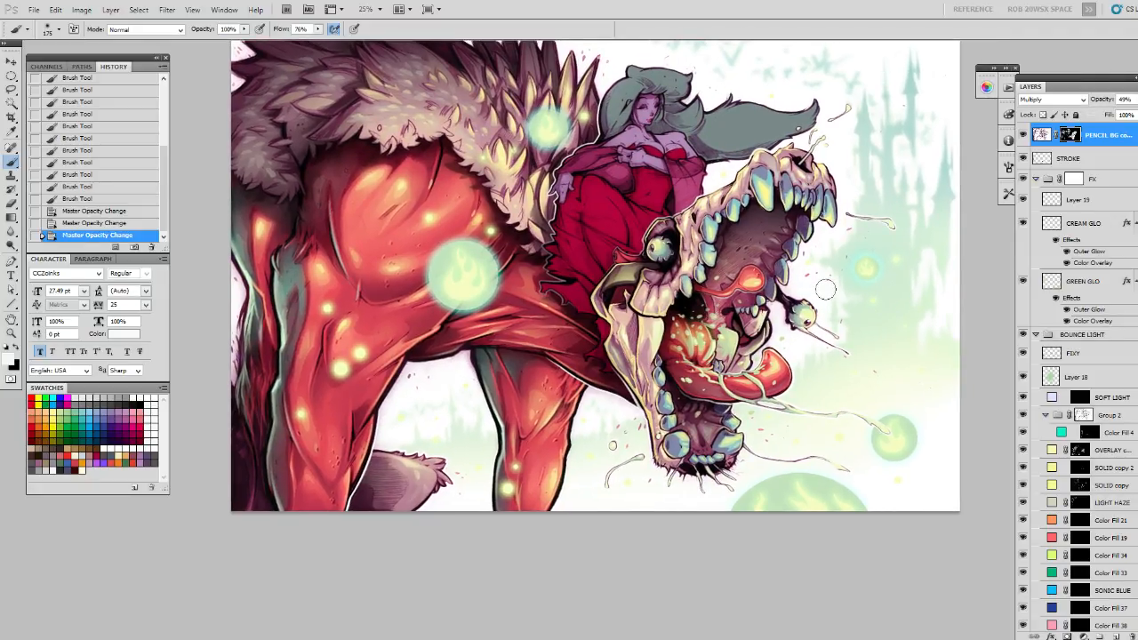
pyautogui.scroll(2, 825, 289)
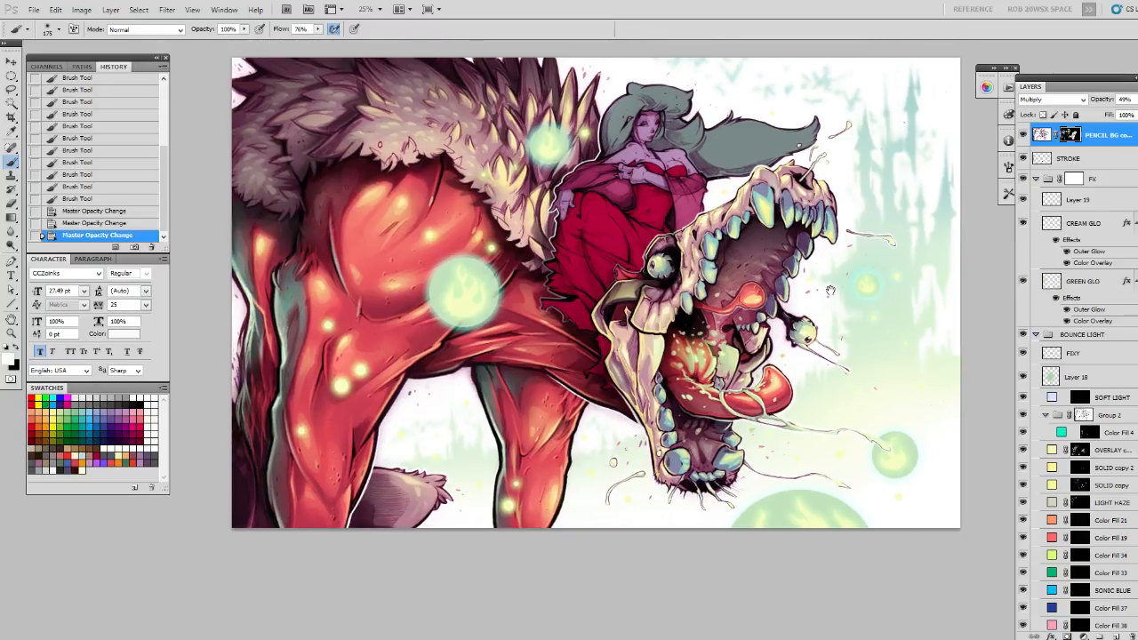
pyautogui.scroll(-2, 828, 291)
pyautogui.click(1023, 135)
pyautogui.click(1023, 134)
pyautogui.click(1023, 134)
pyautogui.click(1023, 134)
pyautogui.click(1023, 134)
pyautogui.click(1023, 134)
# Paint black on the PENCIL BG copy mask near the beast's eye socket and inside its lower mouth, and save the file.
pyautogui.press('x')
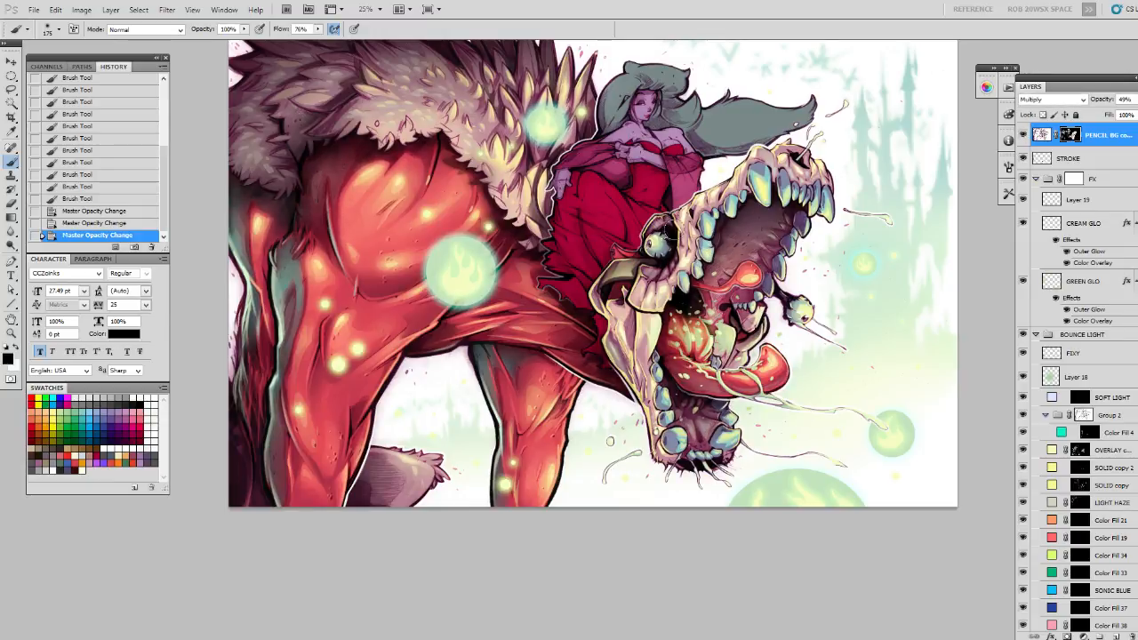
pyautogui.moveTo(664, 247)
pyautogui.mouseDown()
pyautogui.moveTo(674, 256)
pyautogui.moveTo(661, 284)
pyautogui.mouseUp()
pyautogui.moveTo(702, 405); pyautogui.dragTo(688, 422)
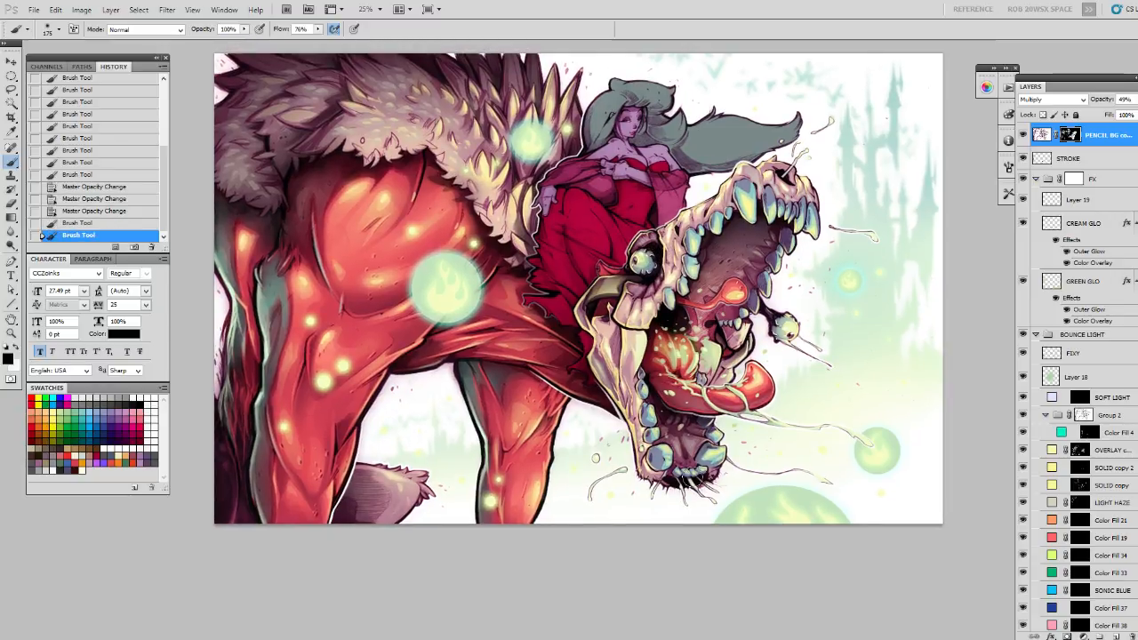
pyautogui.click(34, 10)
pyautogui.click(62, 183)
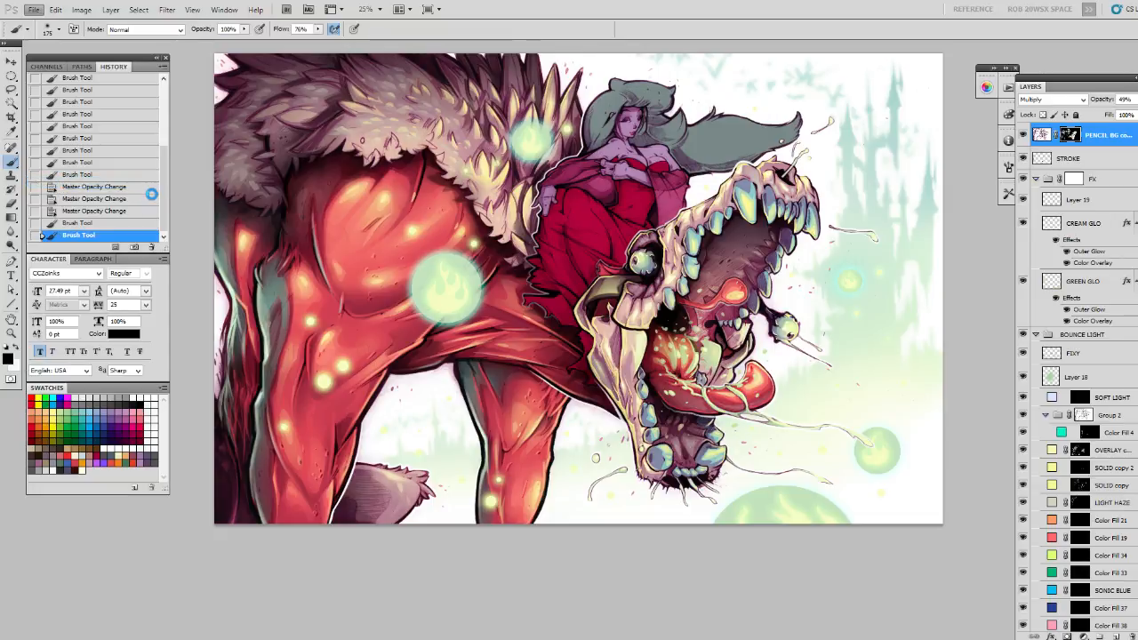
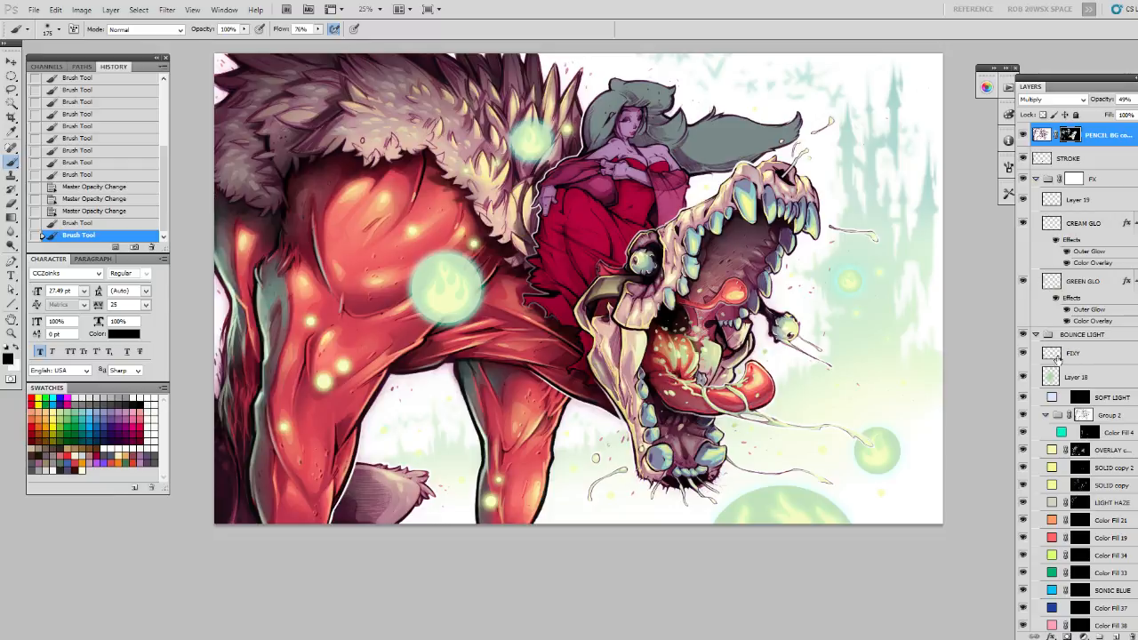
# Select the mask group inside the SHADE group, and open the COLOR RUFFY rev 02 JPG from the _WIP folder.
pyautogui.scroll(-8, 1040, 379)
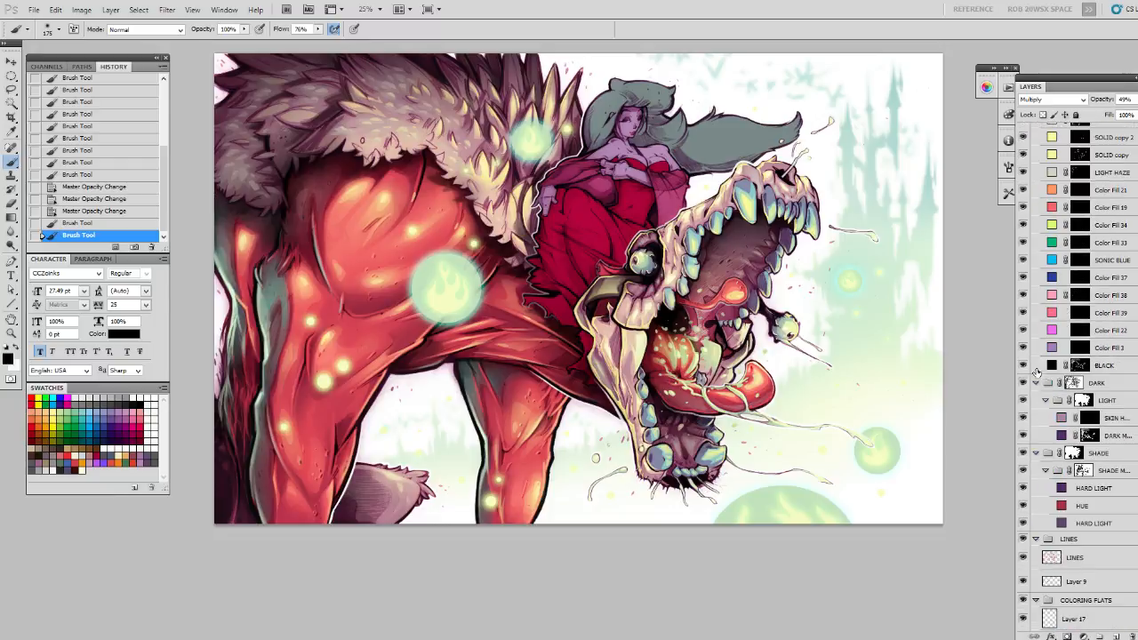
pyautogui.click(1106, 471)
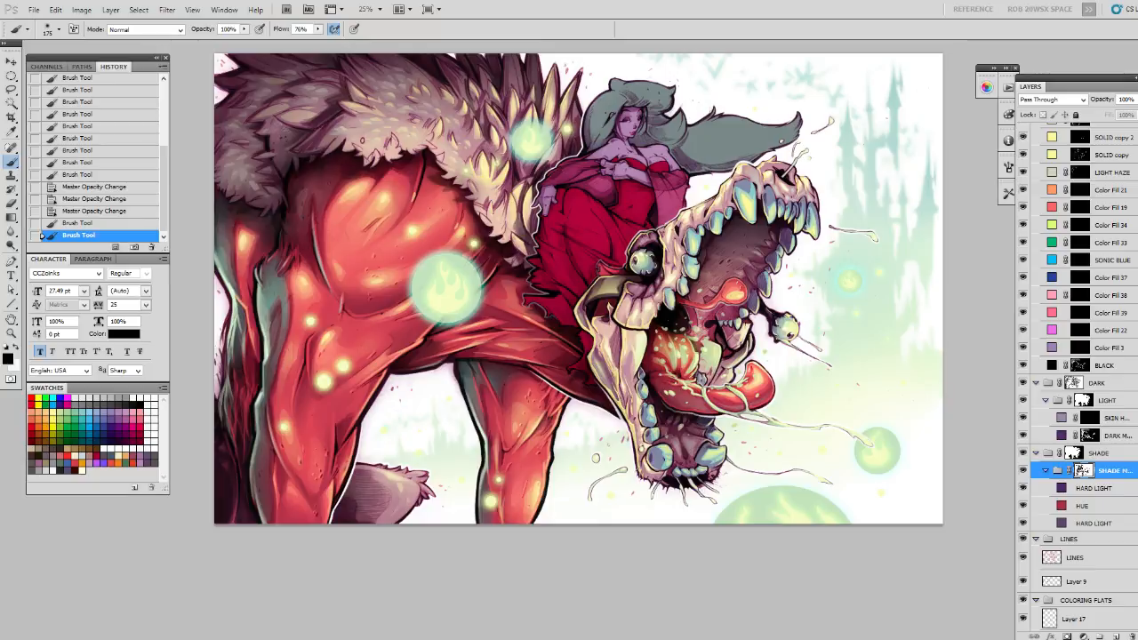
pyautogui.click(36, 9)
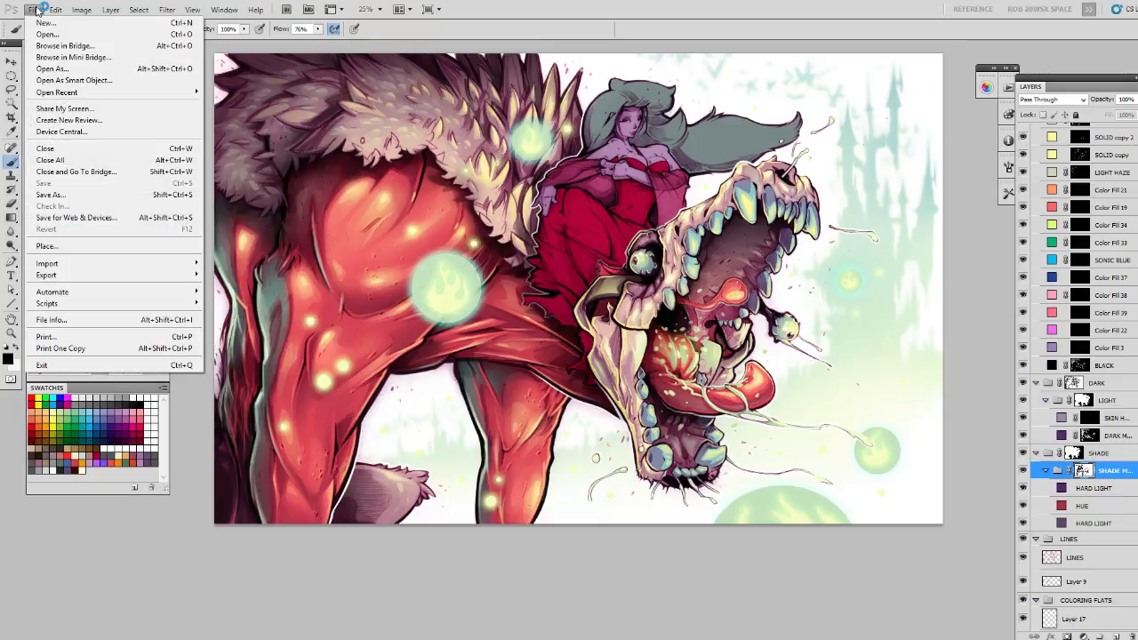
pyautogui.click(53, 36)
pyautogui.click(685, 196)
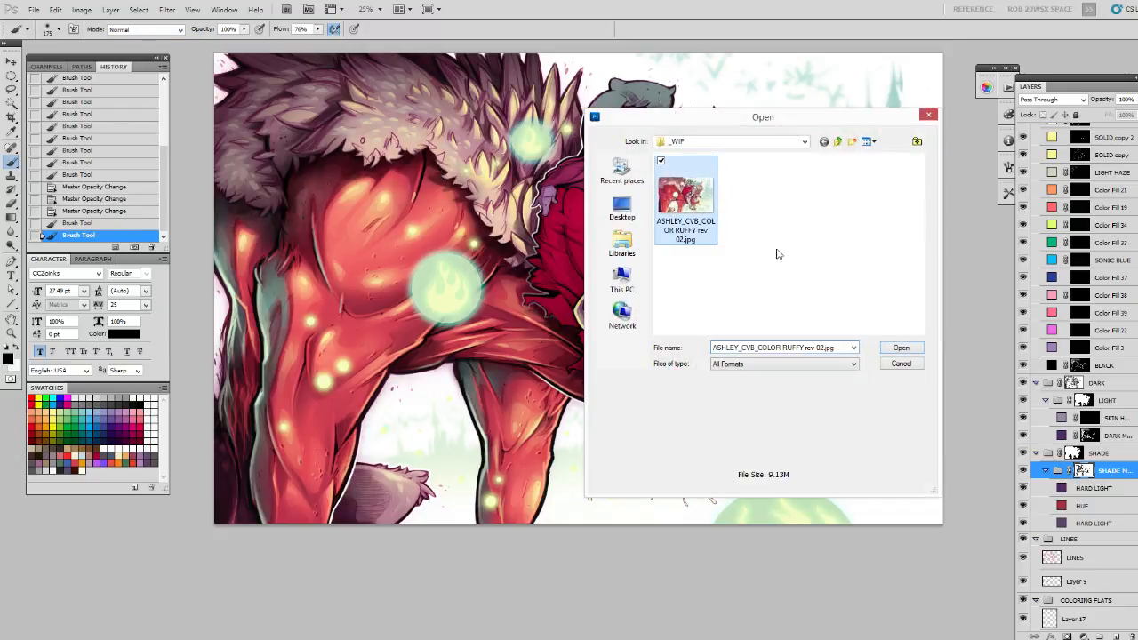
pyautogui.click(900, 347)
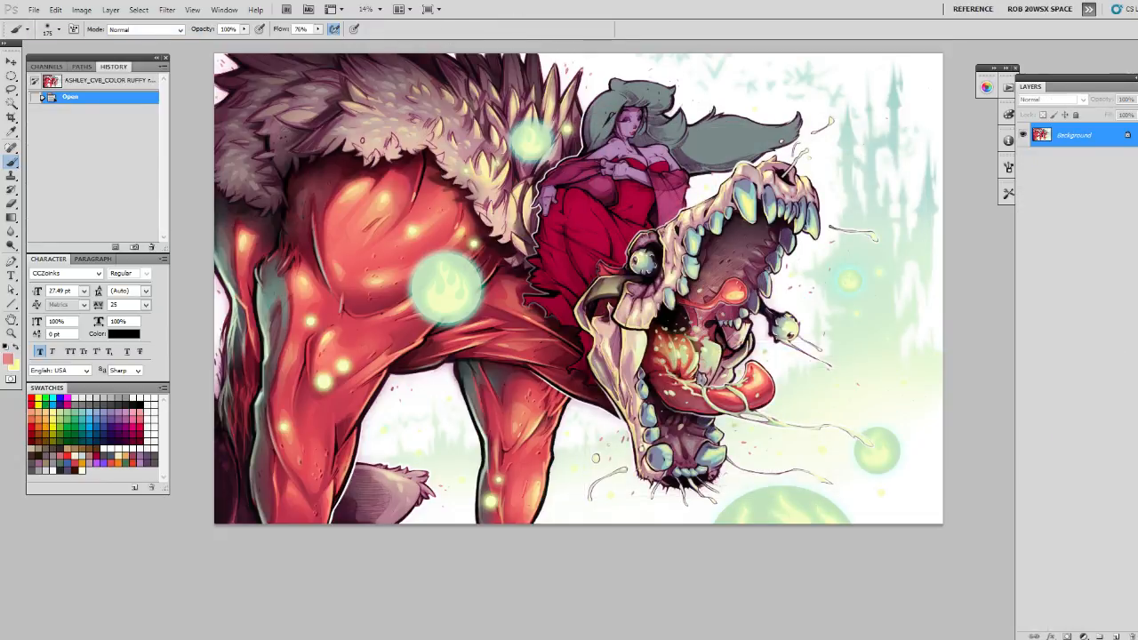
pyautogui.press('z')
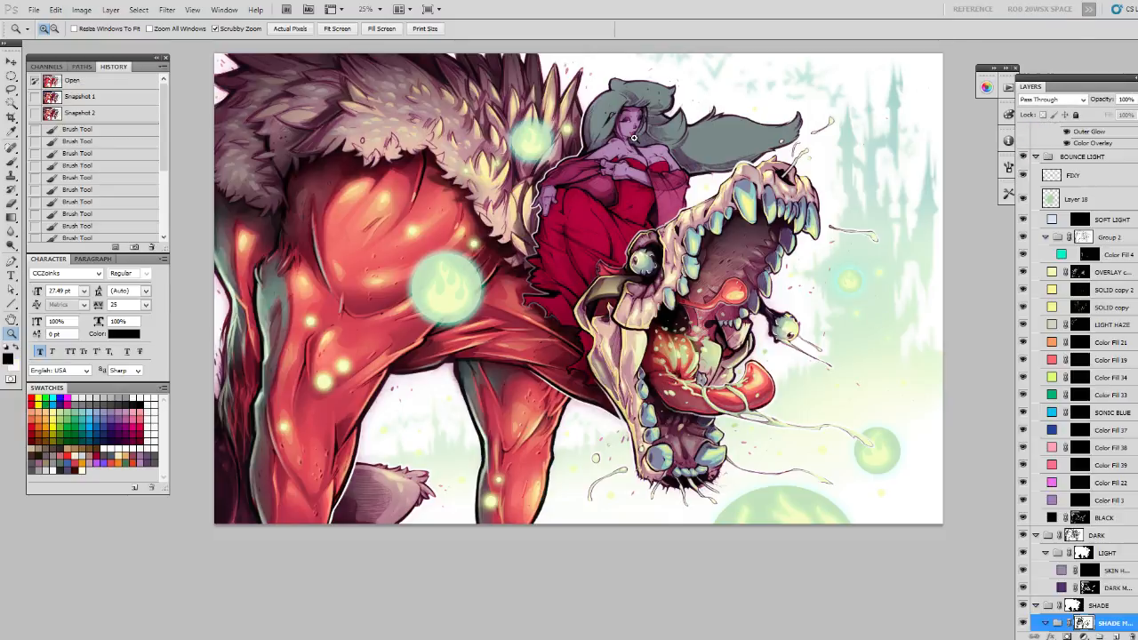
pyautogui.click(634, 138)
pyautogui.click(638, 142)
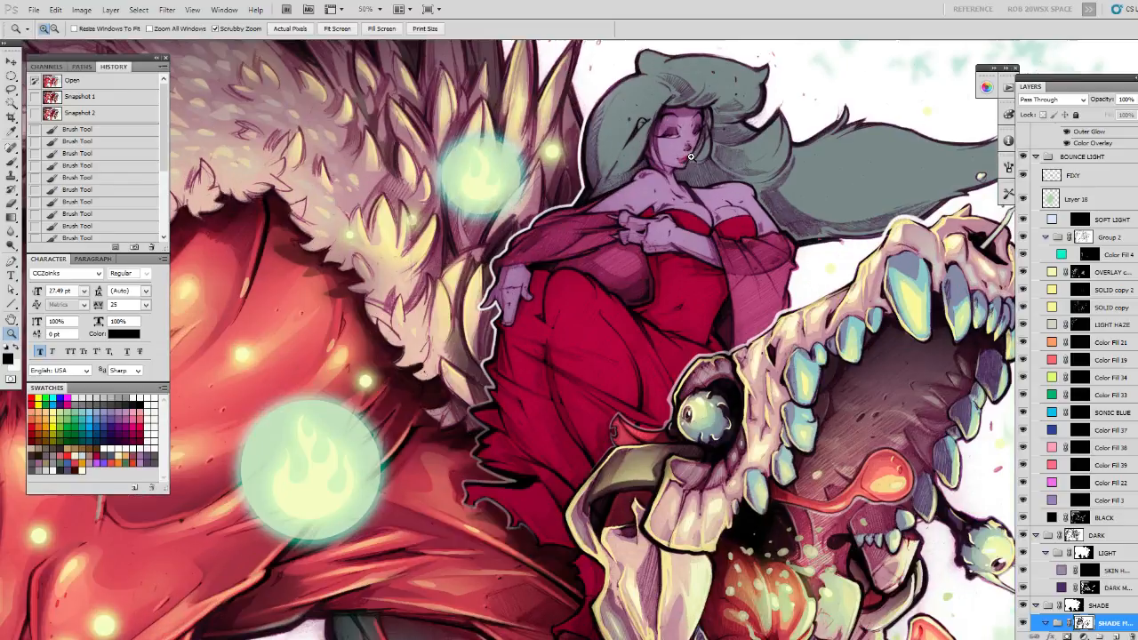
pyautogui.press('l')
pyautogui.moveTo(691, 157)
pyautogui.mouseDown()
pyautogui.moveTo(669, 190)
pyautogui.moveTo(674, 213)
pyautogui.moveTo(643, 178)
pyautogui.moveTo(677, 152)
pyautogui.mouseUp()
pyautogui.hotkey('ctrl', 'd')
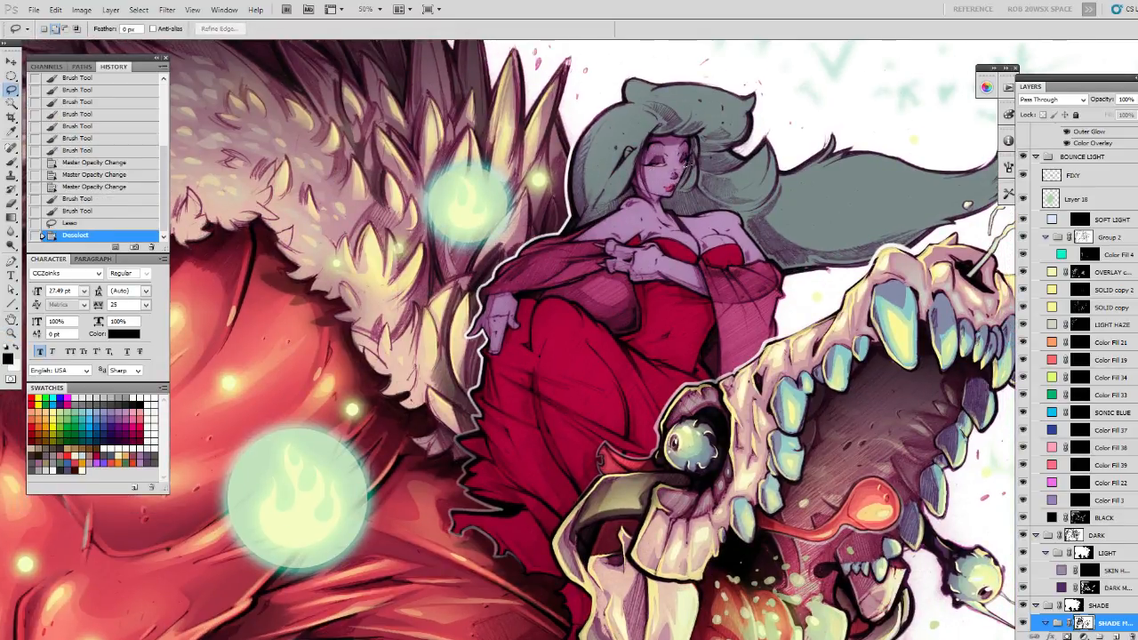
pyautogui.moveTo(658, 190); pyautogui.dragTo(653, 186)
pyautogui.hotkey('ctrl', 'd')
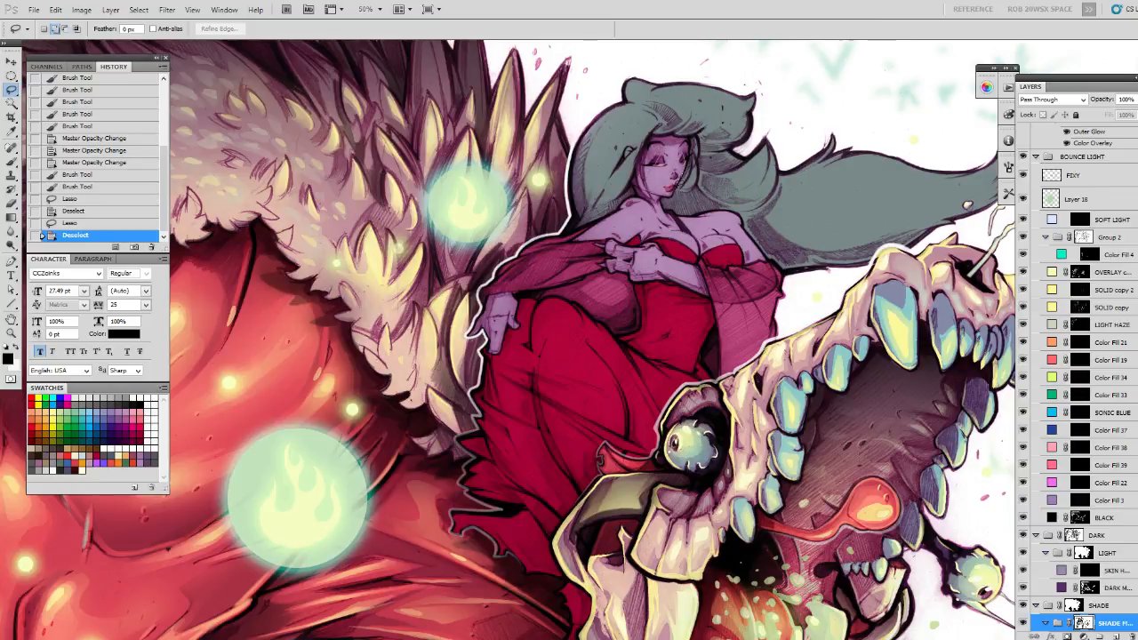
# Lasso the skin areas of the woman's face, shoulders and chest for brushing, and hide the selection outline.
pyautogui.moveTo(670, 190)
pyautogui.mouseDown()
pyautogui.moveTo(647, 167)
pyautogui.moveTo(672, 190)
pyautogui.moveTo(676, 166)
pyautogui.mouseUp()
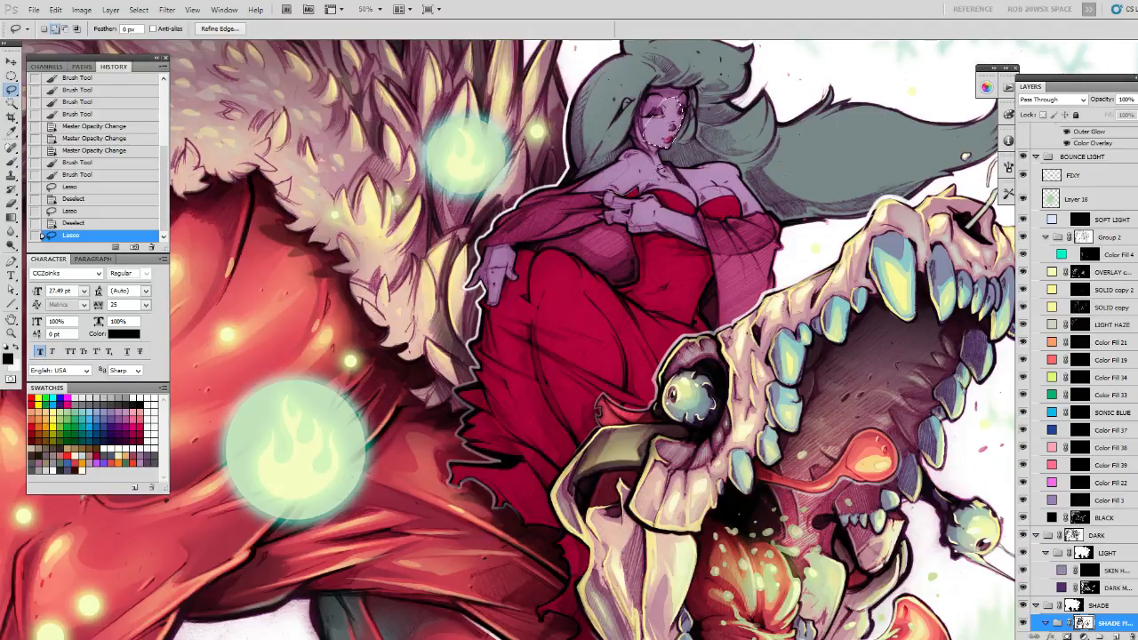
pyautogui.moveTo(630, 154); pyautogui.dragTo(628, 163)
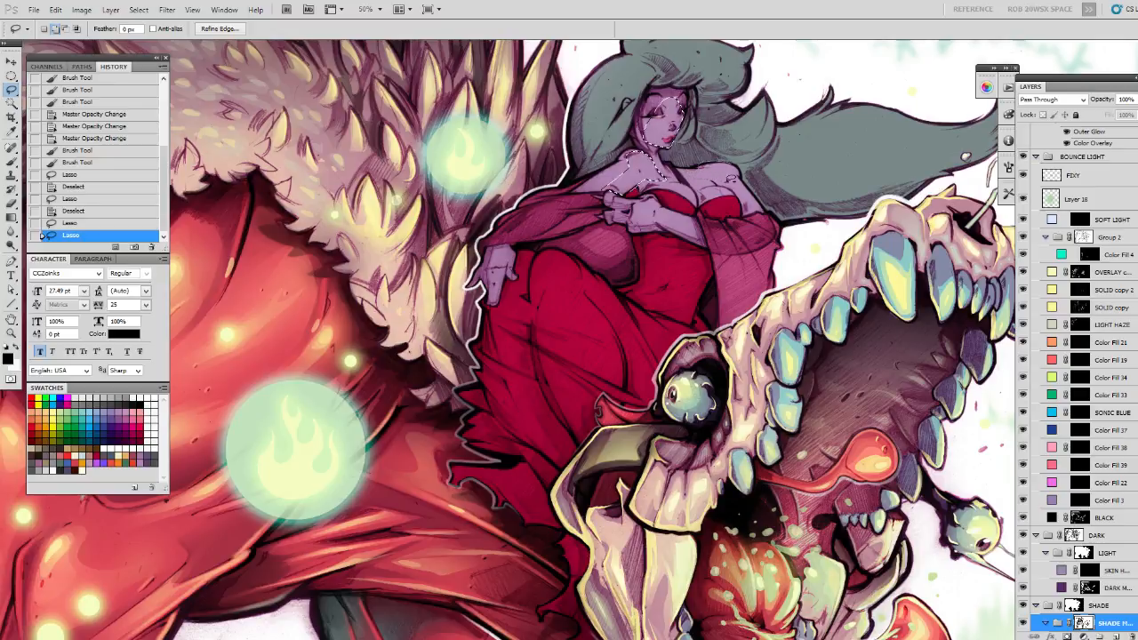
pyautogui.moveTo(735, 162)
pyautogui.mouseDown()
pyautogui.moveTo(736, 195)
pyautogui.moveTo(714, 186)
pyautogui.mouseUp()
pyautogui.press('b')
pyautogui.hotkey('ctrl', 'h')
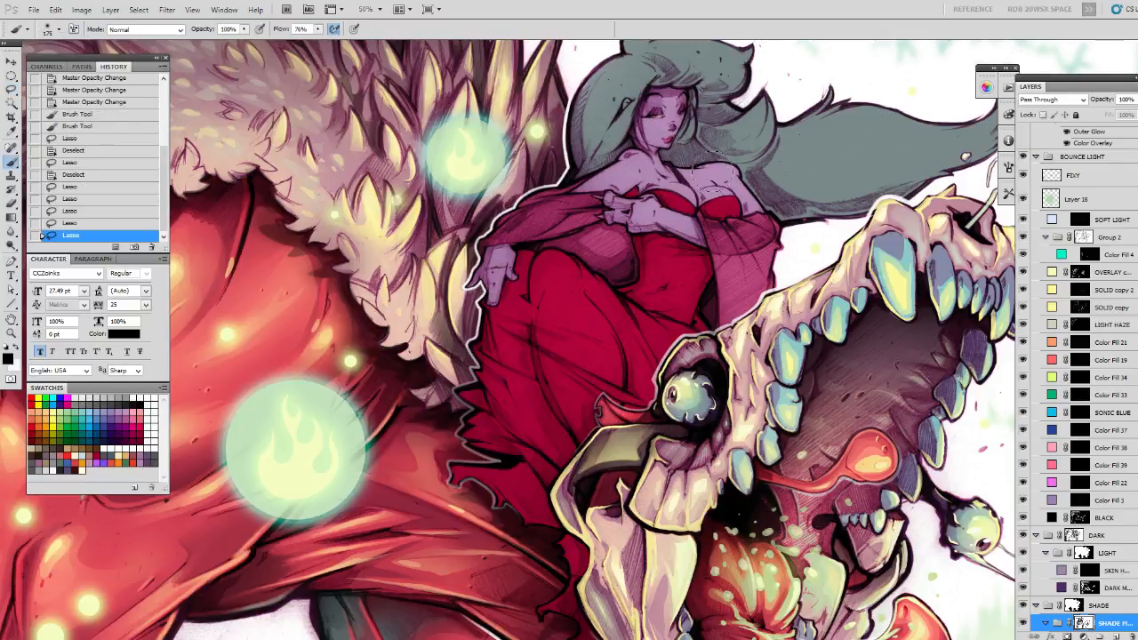
pyautogui.moveTo(707, 120); pyautogui.dragTo(725, 111)
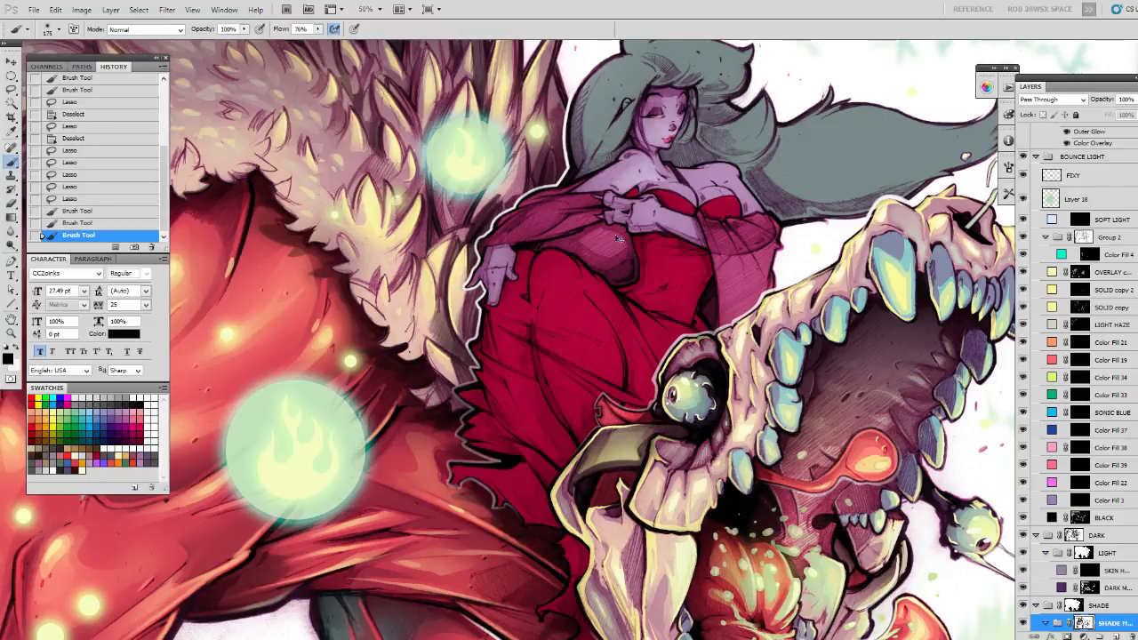
pyautogui.moveTo(613, 210); pyautogui.dragTo(622, 229)
pyautogui.hotkey('ctrl', 'z')
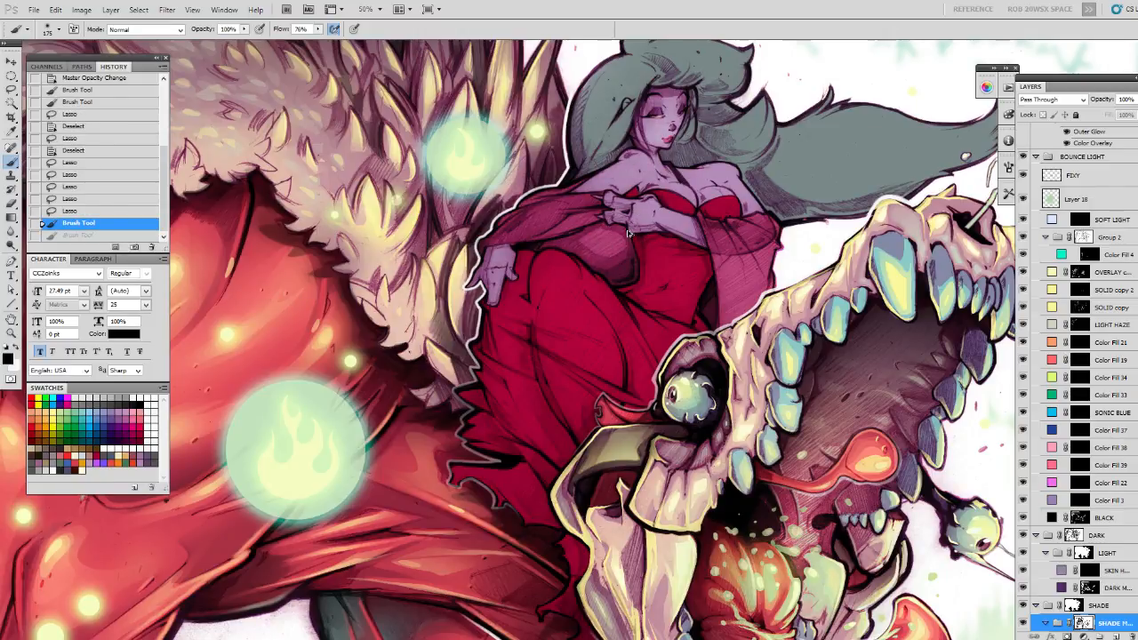
pyautogui.hotkey('ctrl', 'alt', 'z')
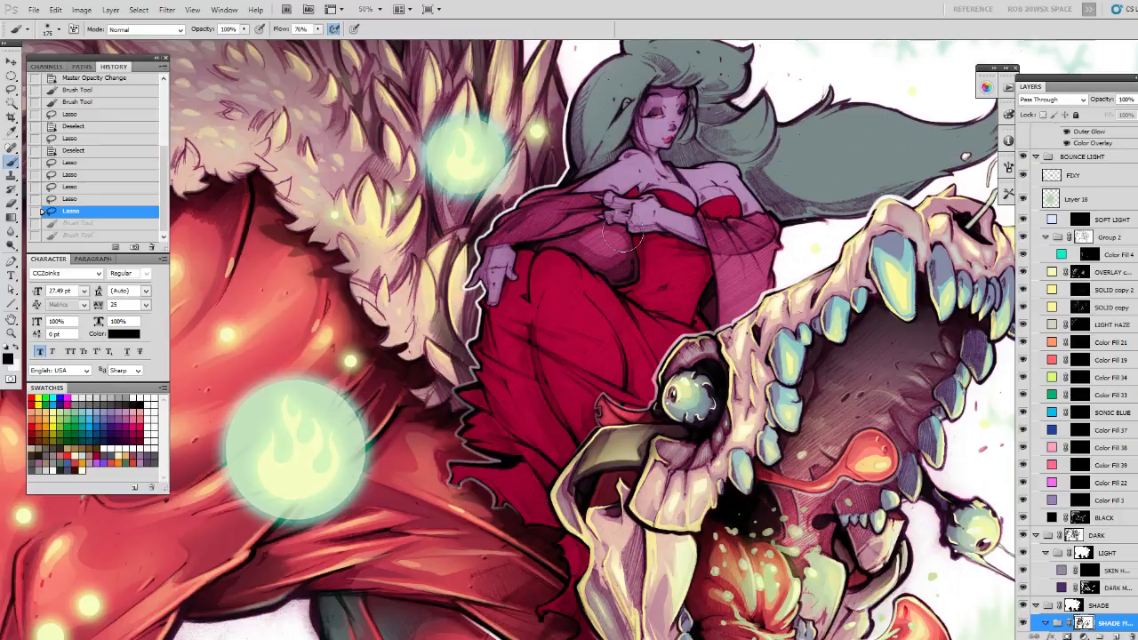
# Apply Refine Edge twice to the woman's face and chest selection, and hide the selection outline.
pyautogui.hotkey('ctrl', 'alt', 'r')
pyautogui.press('Return')
pyautogui.press('Return')
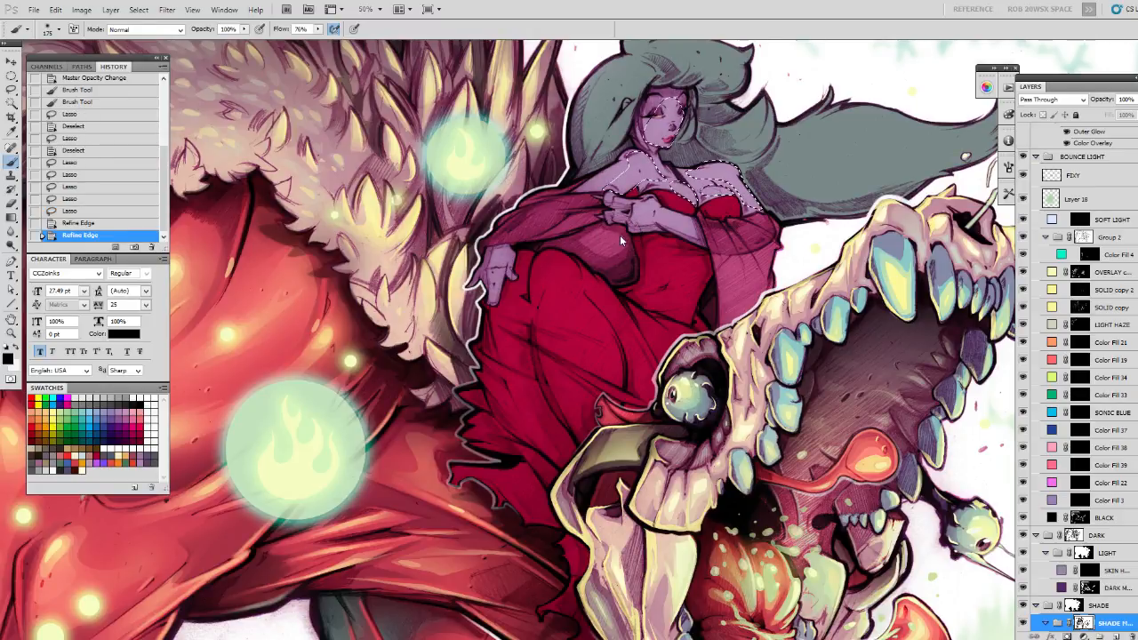
pyautogui.hotkey('ctrl', 'h')
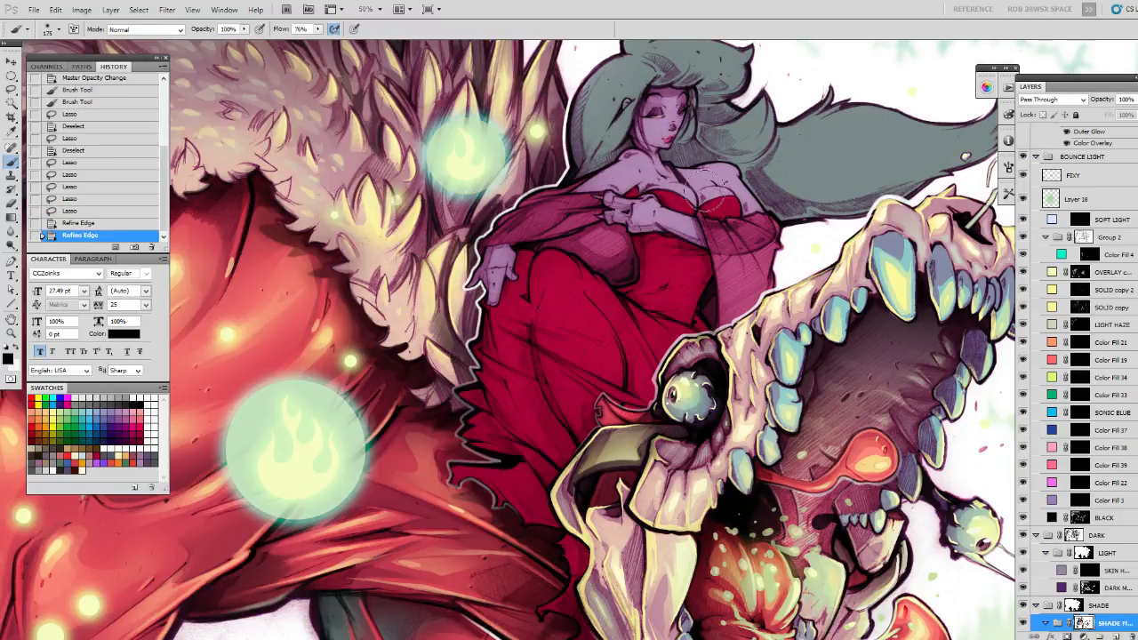
# Paint black on the SHADE subgroup's mask to lighten the skin on the woman's chest, shoulders and face.
pyautogui.moveTo(737, 215); pyautogui.dragTo(711, 177)
pyautogui.moveTo(742, 222); pyautogui.dragTo(756, 173)
pyautogui.moveTo(661, 153); pyautogui.dragTo(675, 123)
pyautogui.moveTo(601, 209)
pyautogui.mouseDown()
pyautogui.moveTo(640, 182)
pyautogui.moveTo(640, 169)
pyautogui.moveTo(595, 213)
pyautogui.mouseUp()
# Paint white on the SHADE subgroup's mask, reducing the brush size, to bring shadows back on the woman's neck and chest.
pyautogui.press('x')
pyautogui.moveTo(674, 183); pyautogui.dragTo(715, 143)
pyautogui.press('[')
pyautogui.press('[')
pyautogui.press('[')
pyautogui.moveTo(705, 180); pyautogui.dragTo(709, 184)
pyautogui.moveTo(766, 224); pyautogui.dragTo(763, 210)
# Touch up the chest shading on the SHADE subgroup's mask with alternating black and white strokes, and clear the selection.
pyautogui.press('x')
pyautogui.moveTo(702, 175); pyautogui.dragTo(709, 171)
pyautogui.press('x')
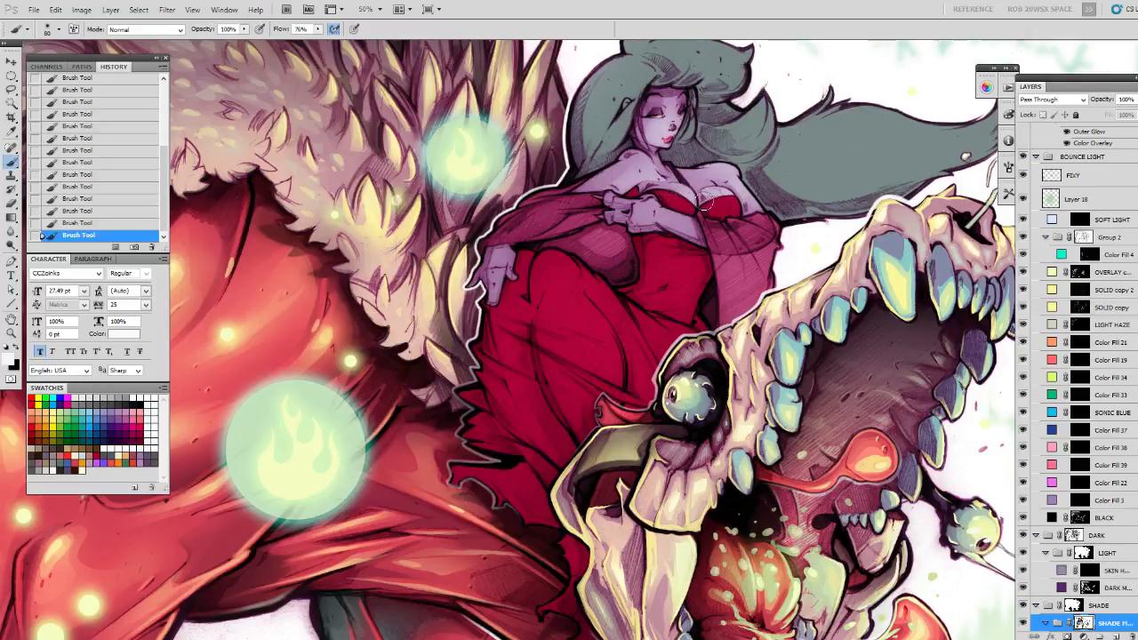
pyautogui.press('x')
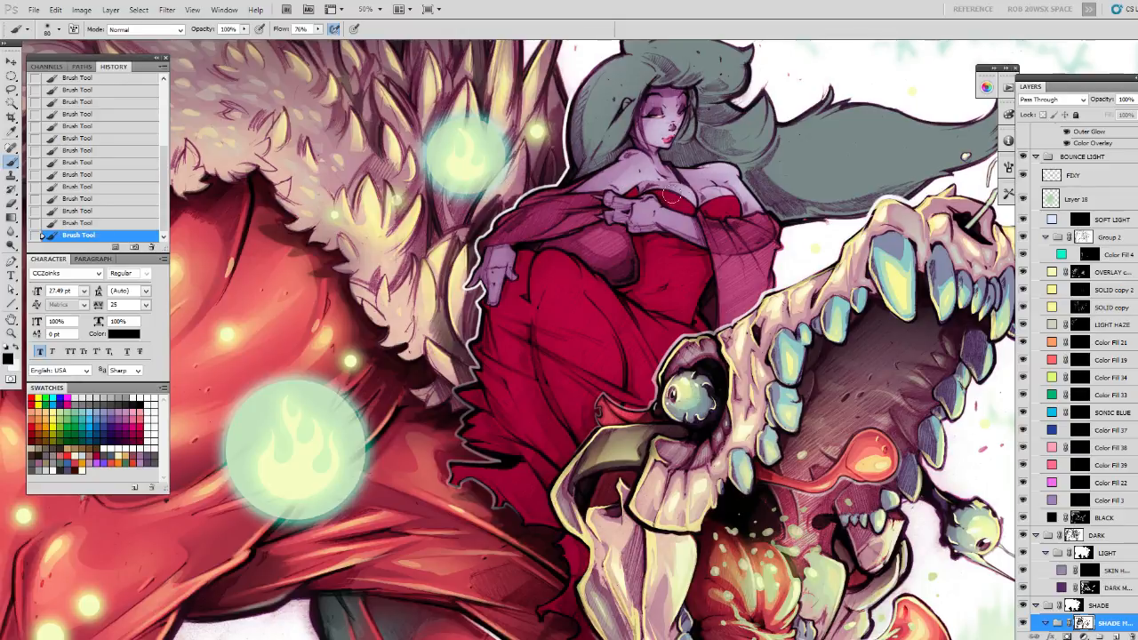
pyautogui.moveTo(686, 193); pyautogui.dragTo(693, 243)
pyautogui.moveTo(728, 203); pyautogui.dragTo(720, 225)
pyautogui.press('x')
pyautogui.moveTo(679, 249); pyautogui.dragTo(608, 246)
pyautogui.hotkey('ctrl', 'd')
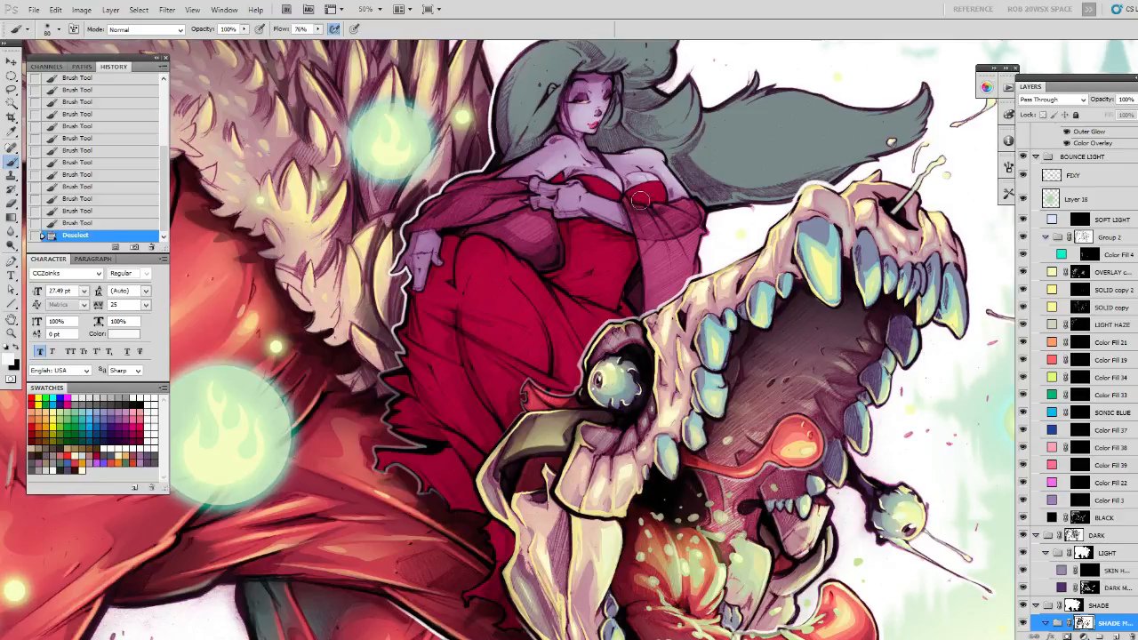
# Lasso the woman's raised forearm and both hands, and apply Refine Edge to the selection.
pyautogui.press('m')
pyautogui.moveTo(667, 183); pyautogui.dragTo(681, 181)
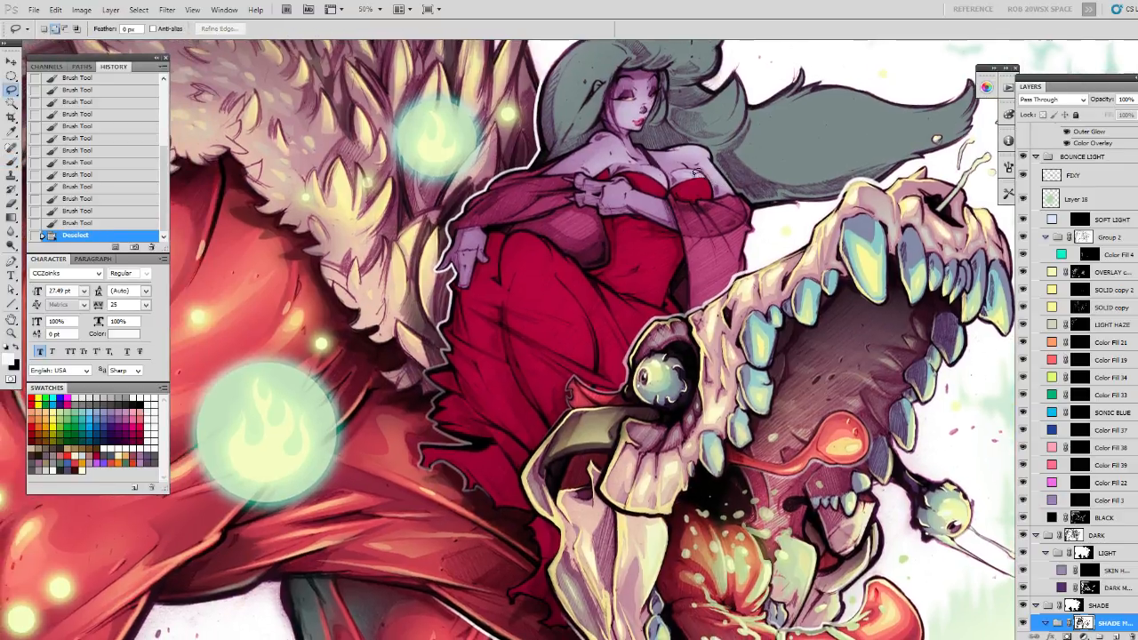
pyautogui.moveTo(688, 230)
pyautogui.mouseDown()
pyautogui.moveTo(692, 205)
pyautogui.moveTo(671, 233)
pyautogui.mouseUp()
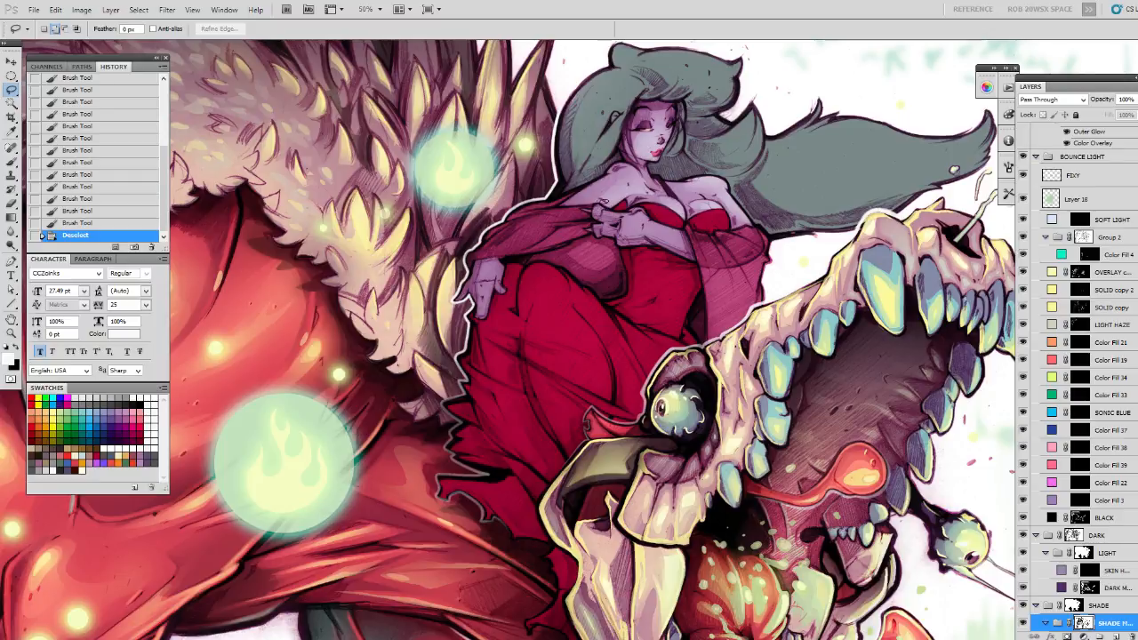
pyautogui.moveTo(685, 238); pyautogui.dragTo(601, 210)
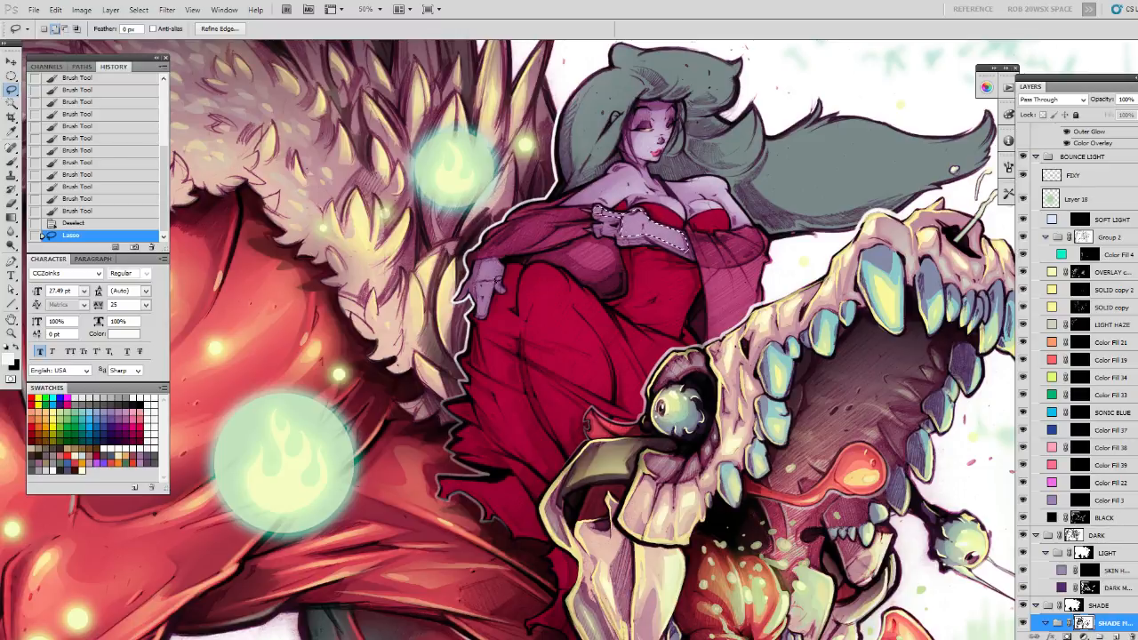
pyautogui.moveTo(498, 261)
pyautogui.mouseDown()
pyautogui.moveTo(478, 307)
pyautogui.moveTo(499, 265)
pyautogui.mouseUp()
pyautogui.hotkey('ctrl', 'alt', 'r')
pyautogui.hotkey('ctrl', 'alt', 'r')
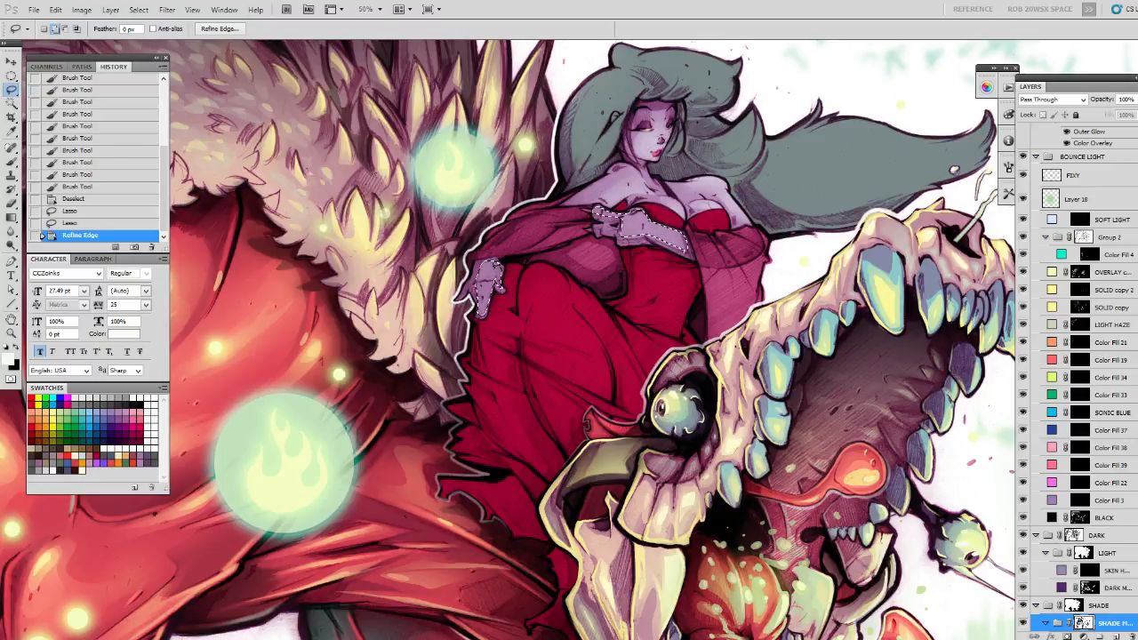
# Paint white and black inside the selected forearm and hands on the SHADE subgroup's mask, hiding the selection edges, and deselect.
pyautogui.press('b')
pyautogui.hotkey('ctrl', 'h')
pyautogui.moveTo(486, 293)
pyautogui.mouseDown()
pyautogui.moveTo(495, 270)
pyautogui.moveTo(488, 307)
pyautogui.mouseUp()
pyautogui.press('x')
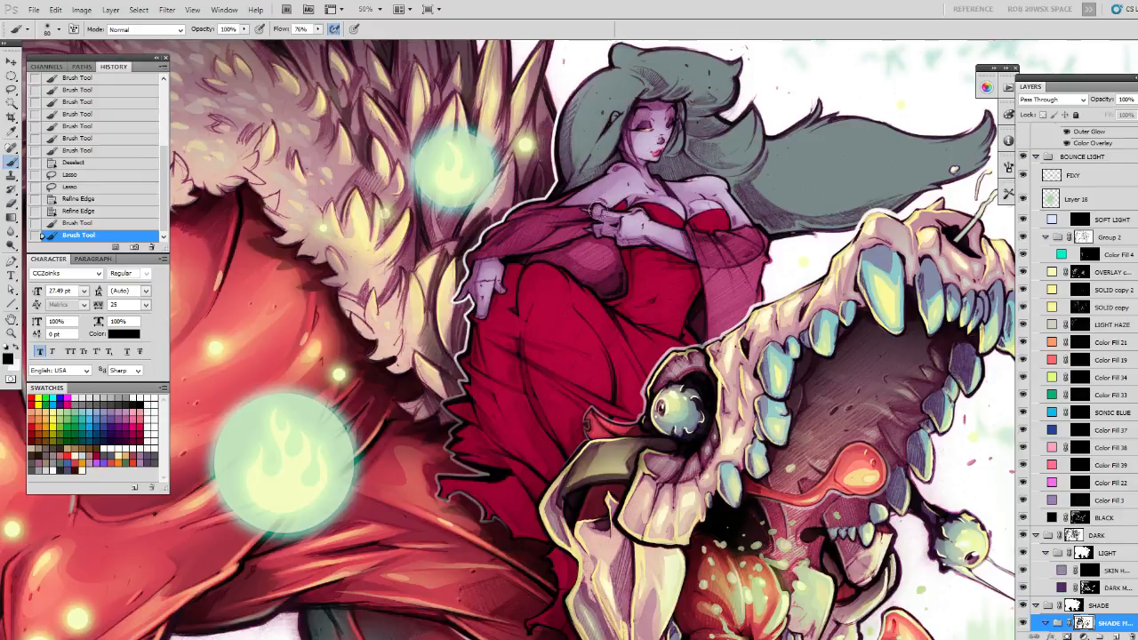
pyautogui.moveTo(646, 210)
pyautogui.mouseDown()
pyautogui.moveTo(675, 233)
pyautogui.moveTo(641, 191)
pyautogui.moveTo(658, 188)
pyautogui.mouseUp()
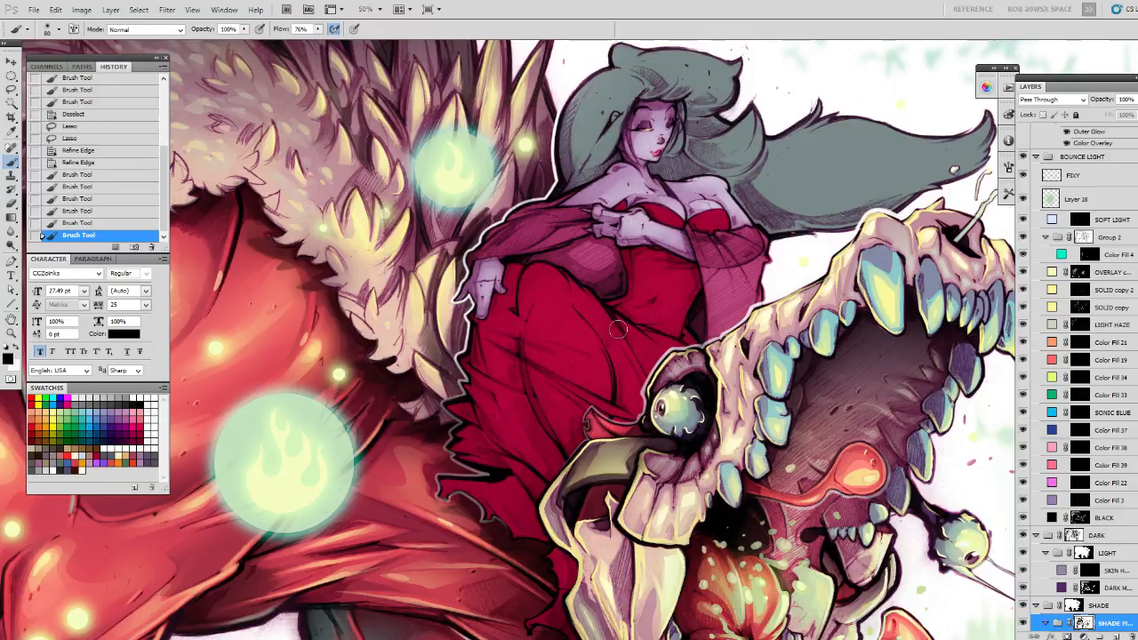
pyautogui.hotkey('ctrl', 'd')
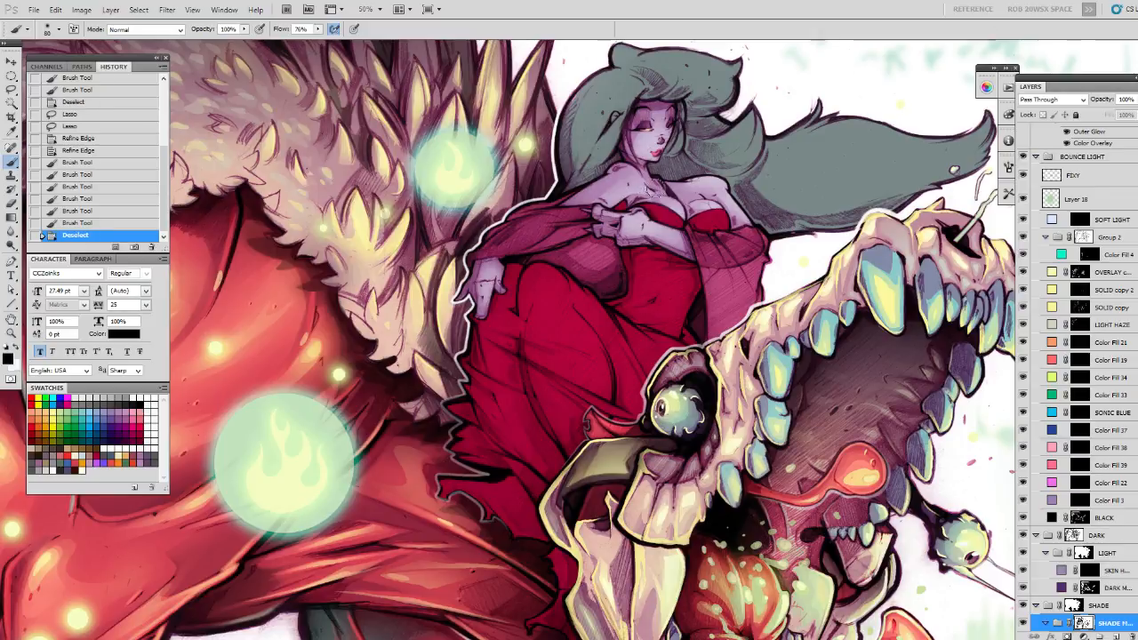
# Touch up the shading on the woman's chest, face and raised hand with white and black strokes on the SHADE subgroup's mask.
pyautogui.press('x')
pyautogui.moveTo(657, 184)
pyautogui.mouseDown()
pyautogui.moveTo(583, 210)
pyautogui.moveTo(615, 190)
pyautogui.mouseUp()
pyautogui.press('x')
pyautogui.moveTo(615, 192)
pyautogui.mouseDown()
pyautogui.moveTo(633, 179)
pyautogui.moveTo(688, 205)
pyautogui.mouseUp()
pyautogui.moveTo(689, 199); pyautogui.dragTo(716, 190)
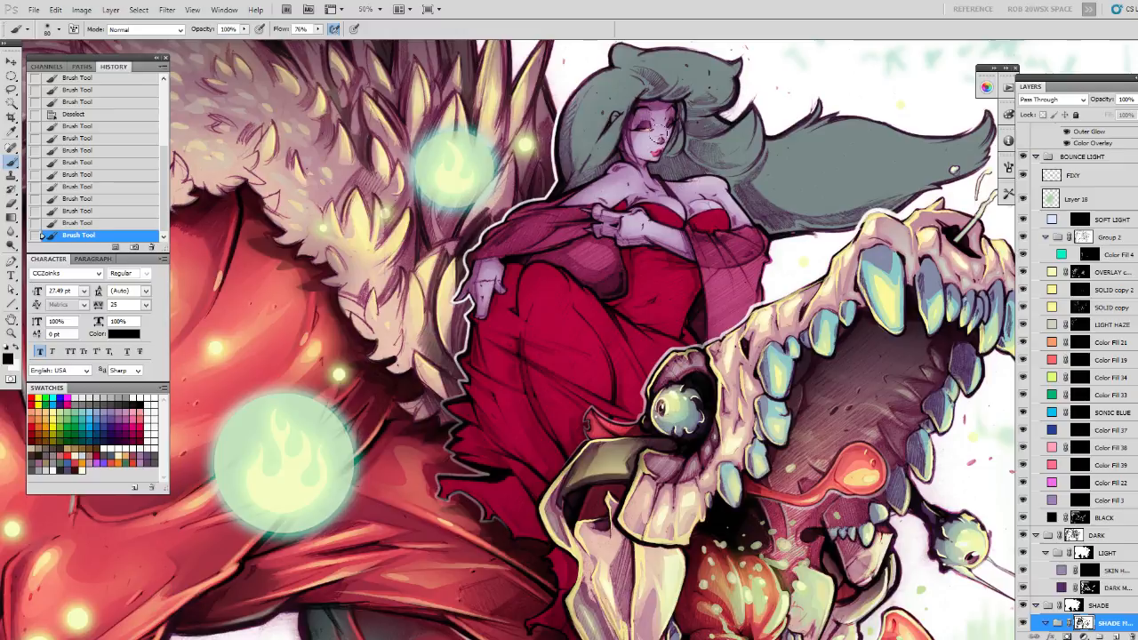
pyautogui.moveTo(663, 123)
pyautogui.mouseDown()
pyautogui.moveTo(651, 154)
pyautogui.moveTo(664, 158)
pyautogui.moveTo(658, 185)
pyautogui.mouseUp()
pyautogui.moveTo(632, 224); pyautogui.dragTo(592, 222)
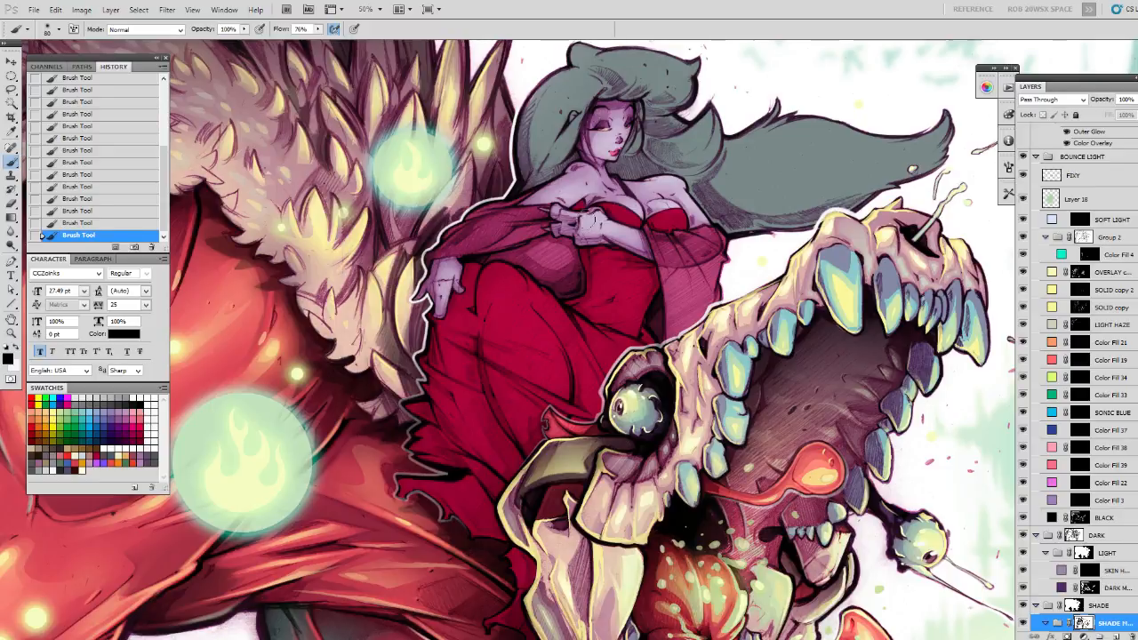
# Lasso the fold shapes on the thigh of the red dress and apply Refine Edge to the selection.
pyautogui.moveTo(701, 292); pyautogui.dragTo(688, 238)
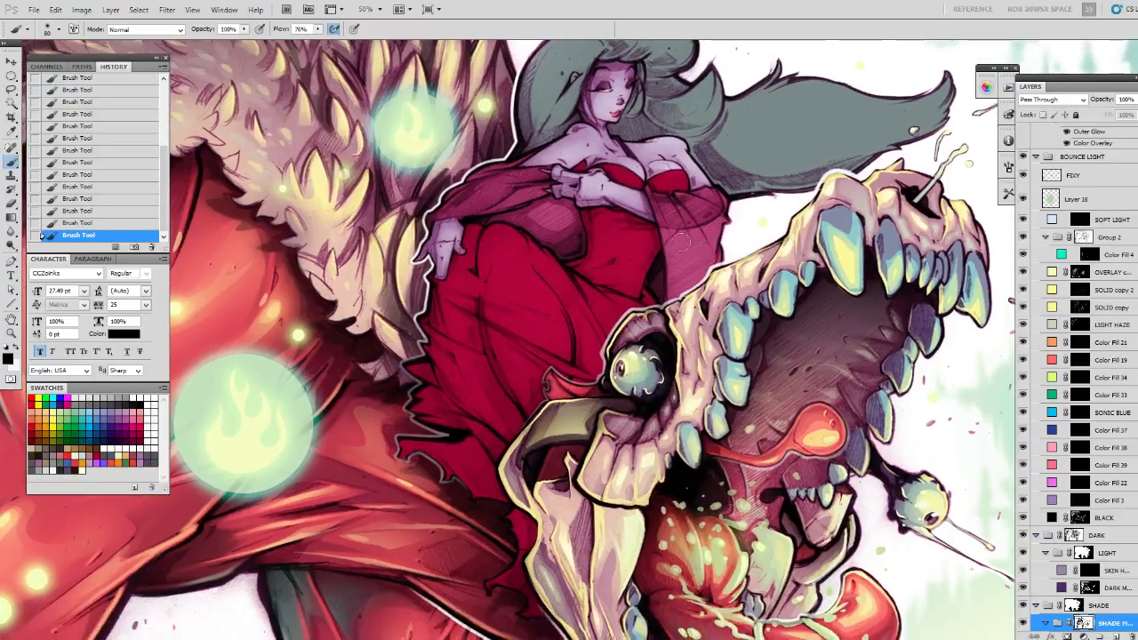
pyautogui.press('l')
pyautogui.moveTo(598, 288); pyautogui.dragTo(599, 236)
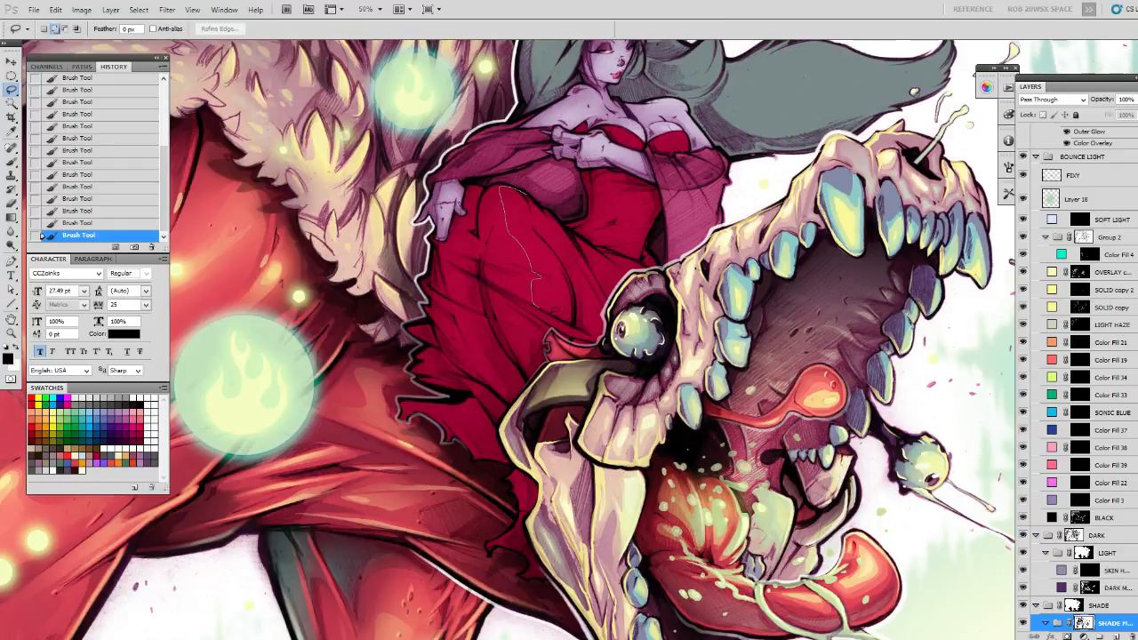
pyautogui.moveTo(539, 224); pyautogui.dragTo(561, 246)
pyautogui.moveTo(539, 233); pyautogui.dragTo(535, 231)
pyautogui.hotkey('ctrl', 'alt', 'r')
# Enlarge the brush to 150 and paint black highlights into the selected thigh folds on the SHADE subgroup's mask, and clear the selection.
pyautogui.press('b')
pyautogui.press(']')
pyautogui.press(']')
pyautogui.press(']')
pyautogui.press(']')
pyautogui.hotkey('ctrl', 'h')
pyautogui.moveTo(511, 209)
pyautogui.mouseDown()
pyautogui.moveTo(532, 231)
pyautogui.moveTo(527, 197)
pyautogui.moveTo(560, 240)
pyautogui.moveTo(574, 270)
pyautogui.moveTo(558, 307)
pyautogui.moveTo(534, 266)
pyautogui.moveTo(556, 219)
pyautogui.moveTo(600, 251)
pyautogui.moveTo(515, 195)
pyautogui.moveTo(526, 267)
pyautogui.mouseUp()
pyautogui.press('x')
pyautogui.press('x')
pyautogui.click(532, 210)
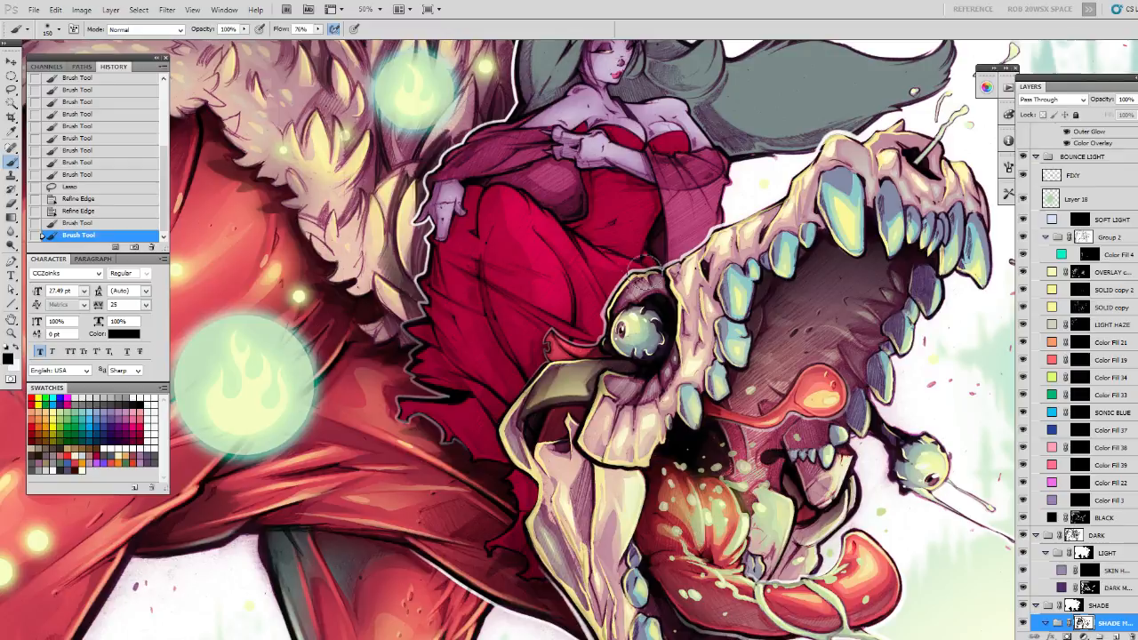
pyautogui.moveTo(486, 166); pyautogui.dragTo(480, 158)
pyautogui.moveTo(709, 225); pyautogui.dragTo(686, 293)
pyautogui.hotkey('ctrl', 'd')
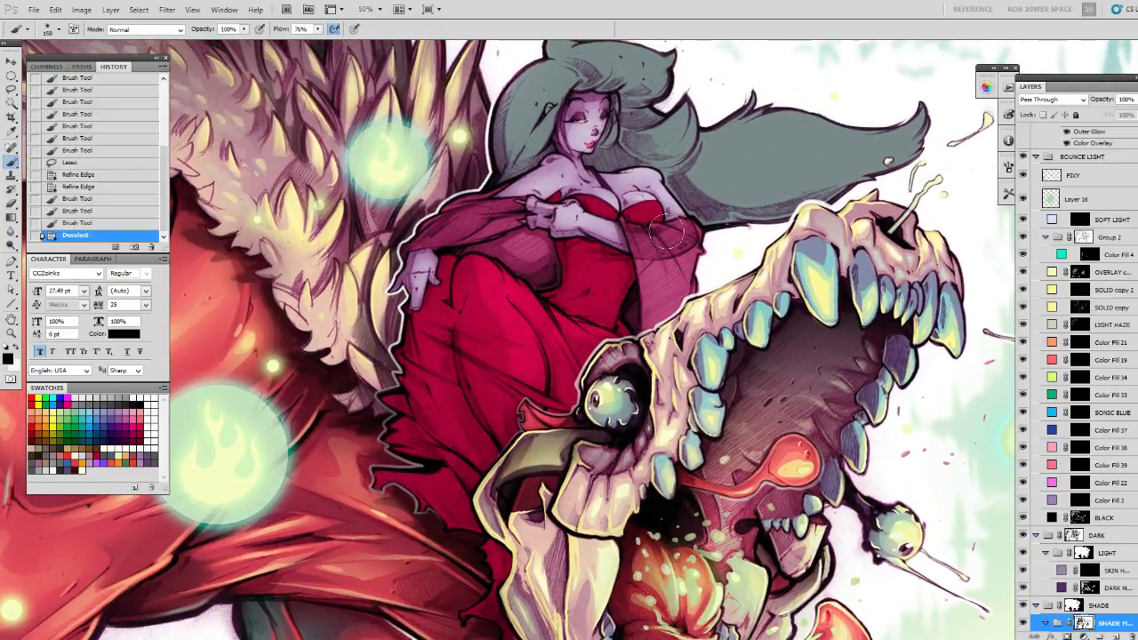
pyautogui.press('l')
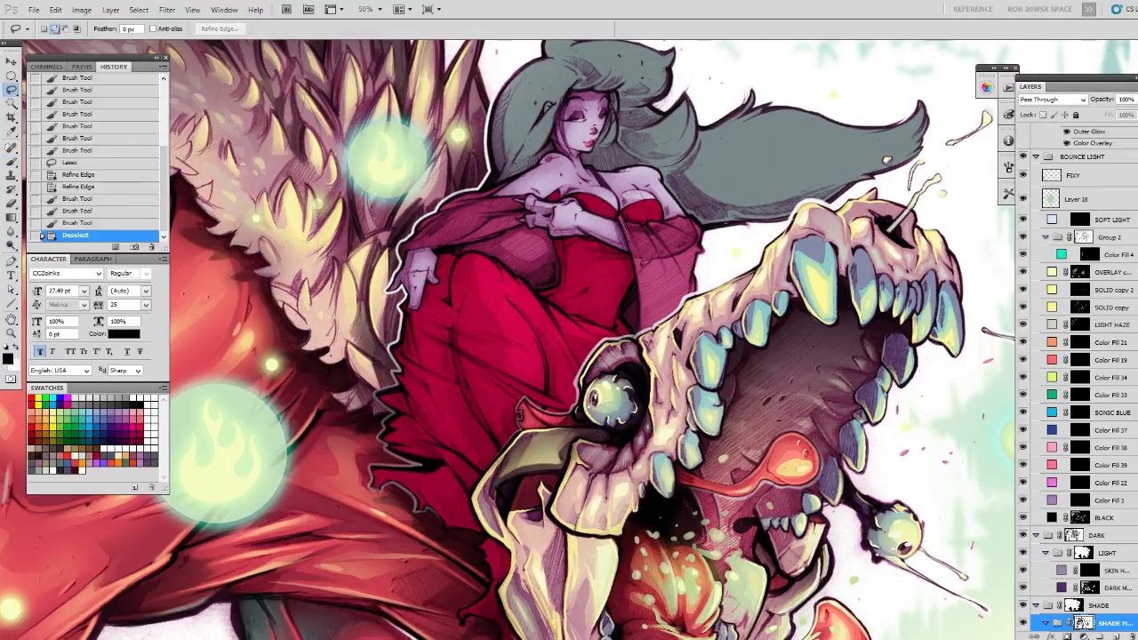
pyautogui.moveTo(642, 256); pyautogui.dragTo(621, 222)
pyautogui.moveTo(621, 222); pyautogui.dragTo(543, 174)
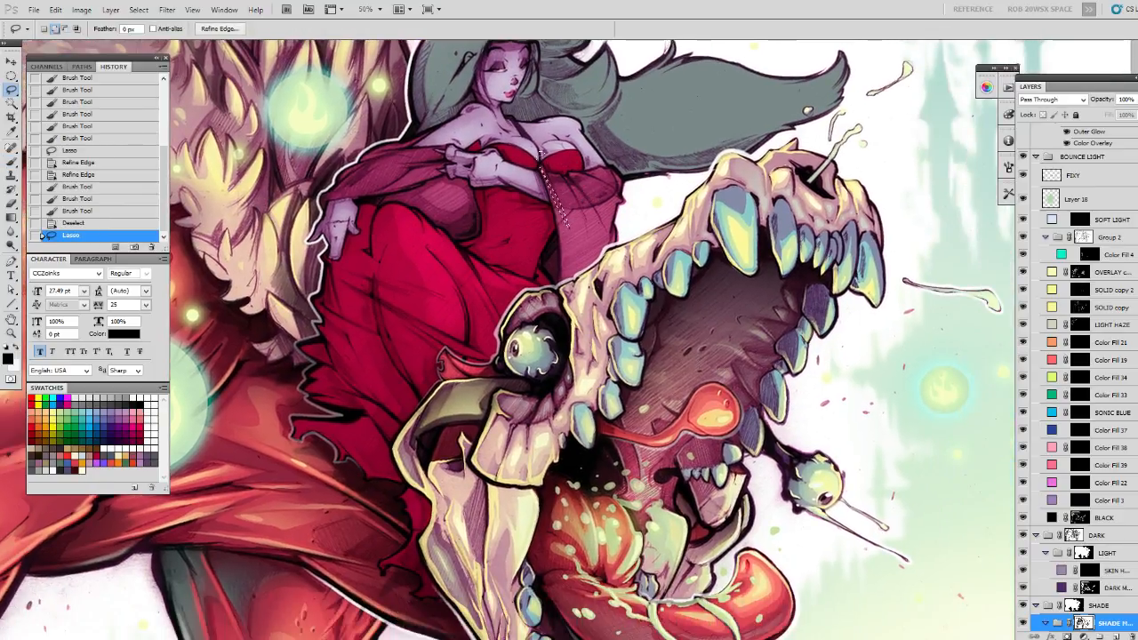
pyautogui.hotkey('ctrl', 'd')
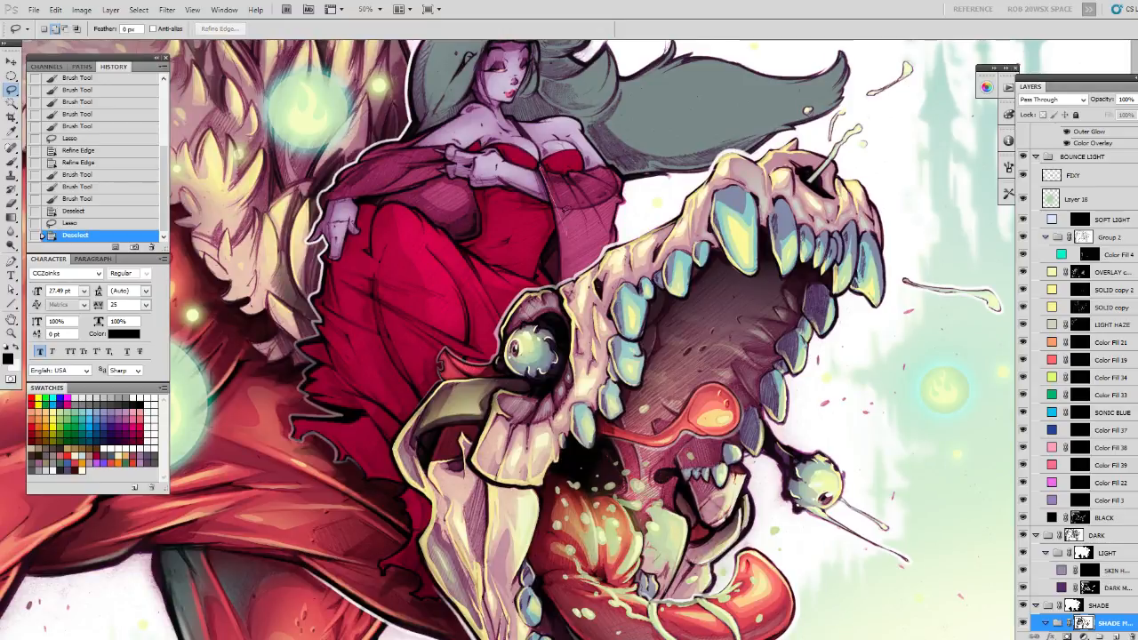
pyautogui.moveTo(566, 196)
pyautogui.mouseDown()
pyautogui.moveTo(556, 233)
pyautogui.moveTo(544, 174)
pyautogui.mouseUp()
pyautogui.hotkey('ctrl', 'd')
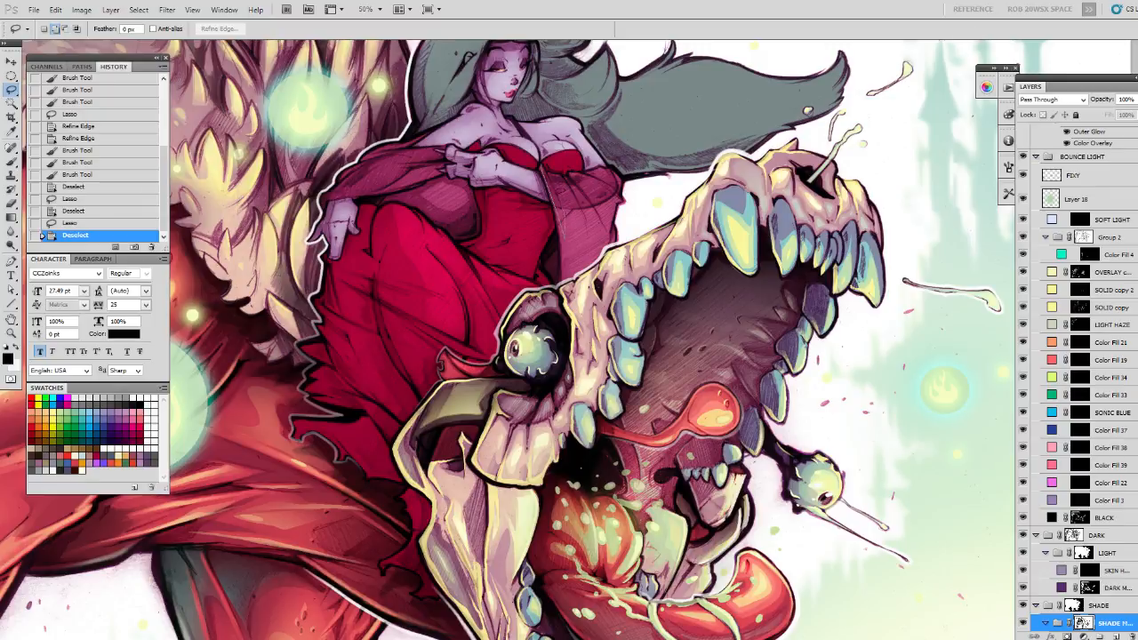
# Lasso thin fold shapes fanning out from the chest across the sheer pink drape, and apply Refine Edge to them.
pyautogui.moveTo(541, 160); pyautogui.dragTo(562, 233)
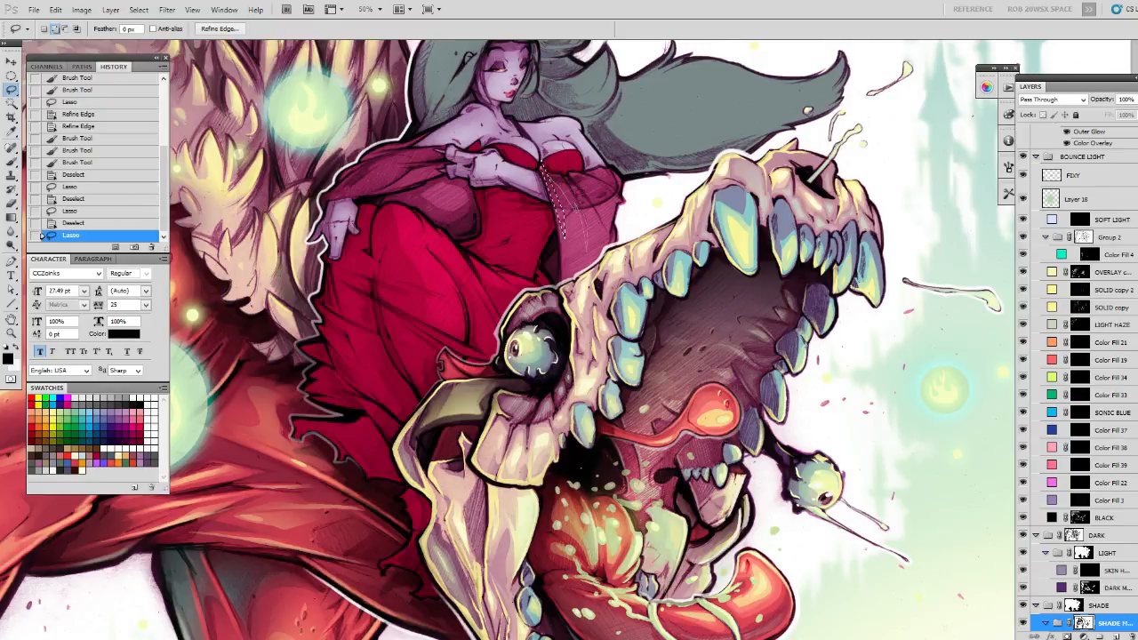
pyautogui.moveTo(568, 174); pyautogui.dragTo(582, 244)
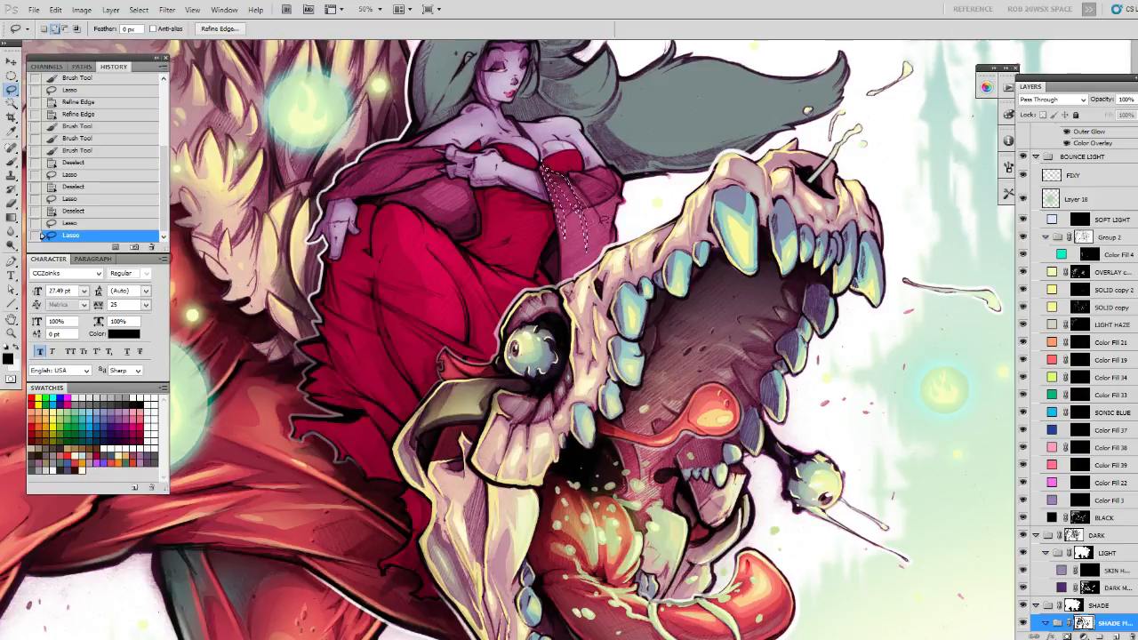
pyautogui.moveTo(568, 178); pyautogui.dragTo(587, 236)
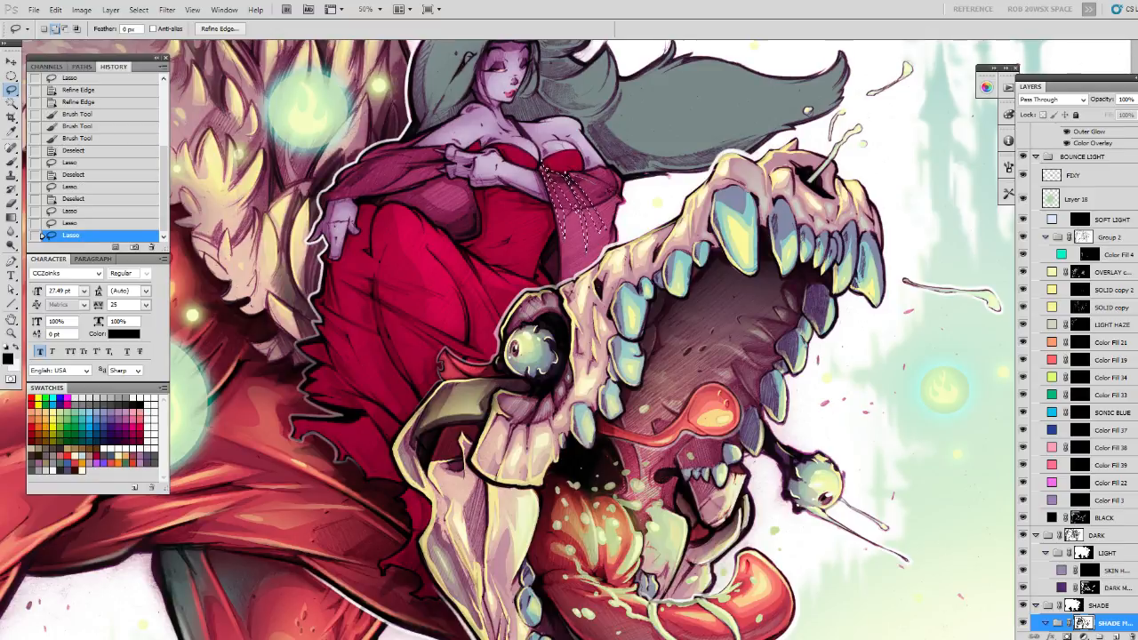
pyautogui.moveTo(618, 197)
pyautogui.mouseDown()
pyautogui.moveTo(566, 171)
pyautogui.moveTo(589, 172)
pyautogui.mouseUp()
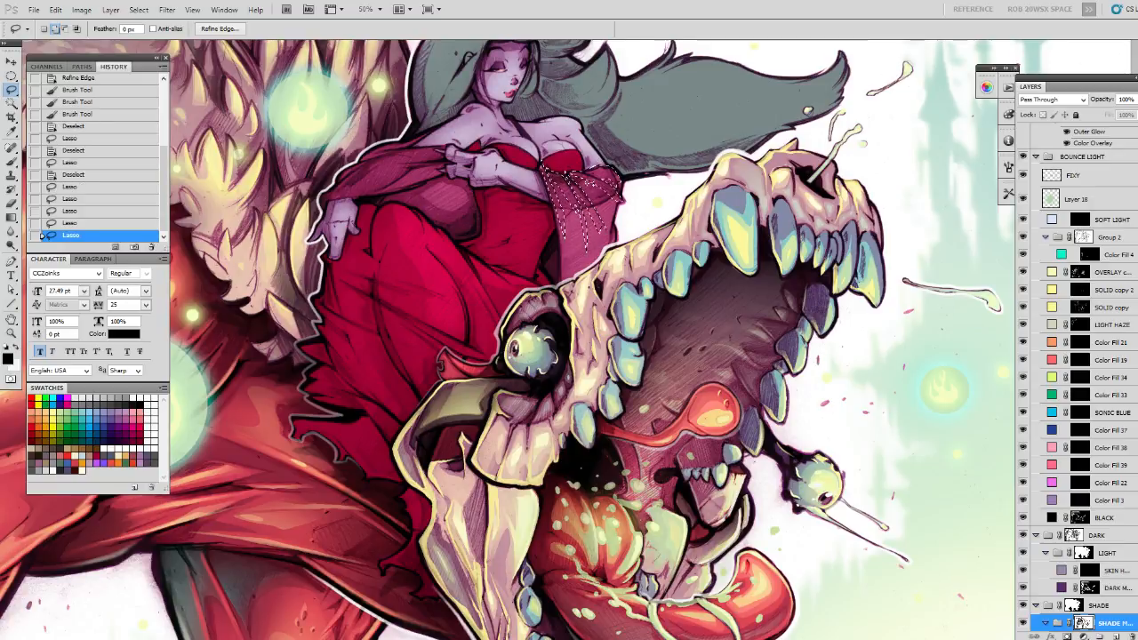
pyautogui.hotkey('ctrl', 'alt', 'r')
# Fill the selected drape folds with black on the SHADE subgroup's mask, soften their lower ends with white, and deselect.
pyautogui.press('b')
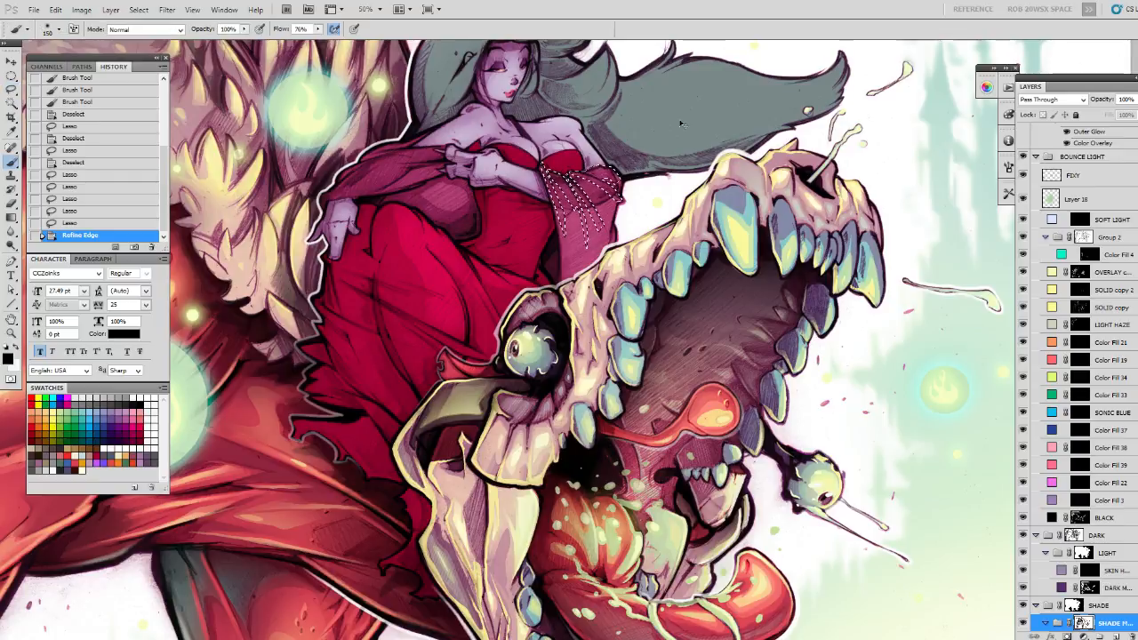
pyautogui.hotkey('alt', 'BackSpace')
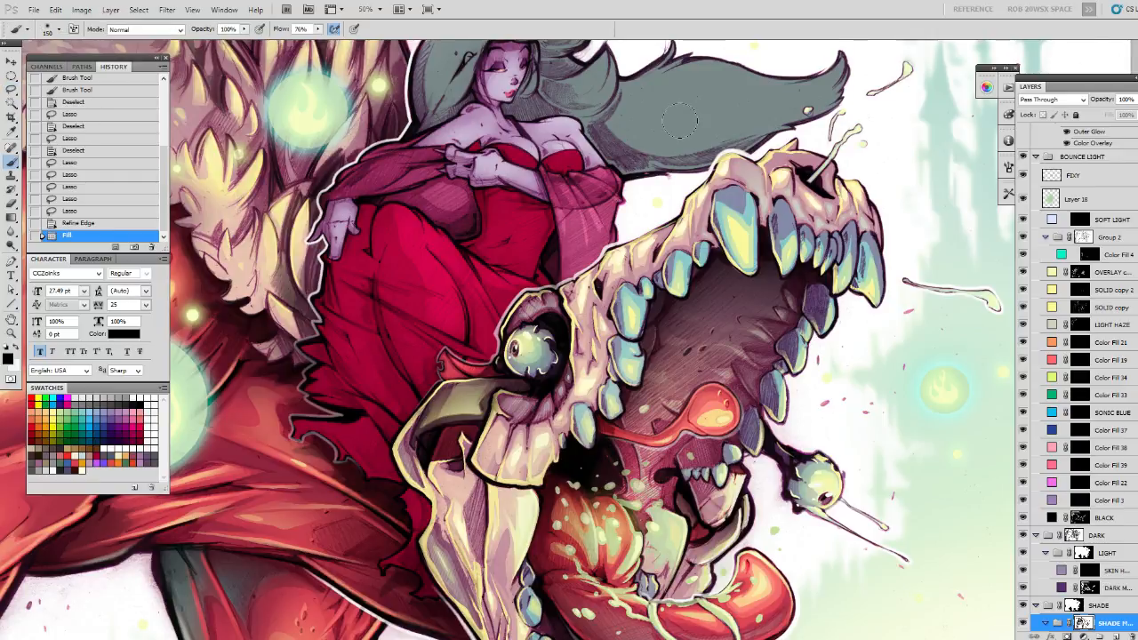
pyautogui.press('x')
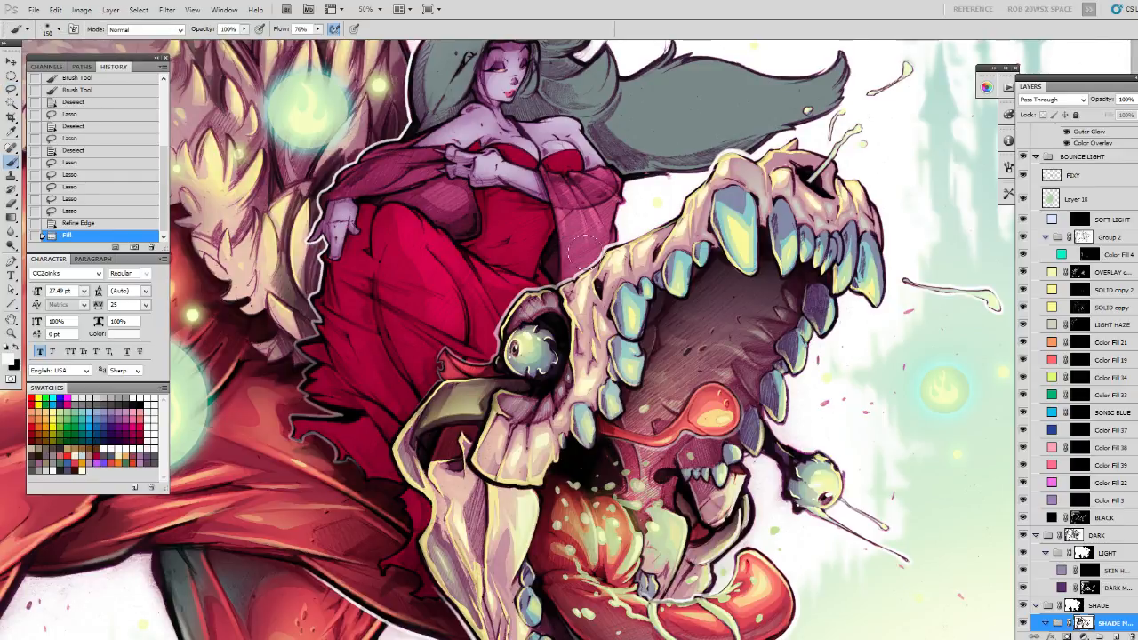
pyautogui.moveTo(586, 229)
pyautogui.mouseDown()
pyautogui.moveTo(571, 307)
pyautogui.moveTo(589, 282)
pyautogui.mouseUp()
pyautogui.hotkey('ctrl', 'd')
# Touch up the folds of the sheer drape with white and black strokes on the SHADE subgroup's mask.
pyautogui.moveTo(574, 233)
pyautogui.mouseDown()
pyautogui.moveTo(579, 264)
pyautogui.moveTo(578, 247)
pyautogui.mouseUp()
pyautogui.moveTo(578, 245)
pyautogui.mouseDown()
pyautogui.moveTo(577, 228)
pyautogui.moveTo(581, 252)
pyautogui.moveTo(620, 202)
pyautogui.moveTo(590, 261)
pyautogui.moveTo(601, 232)
pyautogui.mouseUp()
pyautogui.press('x')
pyautogui.moveTo(605, 194)
pyautogui.mouseDown()
pyautogui.moveTo(673, 189)
pyautogui.moveTo(674, 177)
pyautogui.mouseUp()
# Lasso long fold shapes across the sleeve drape between the woman's shoulder and raised hand, and apply Refine Edge.
pyautogui.press('l')
pyautogui.moveTo(579, 142); pyautogui.dragTo(617, 176)
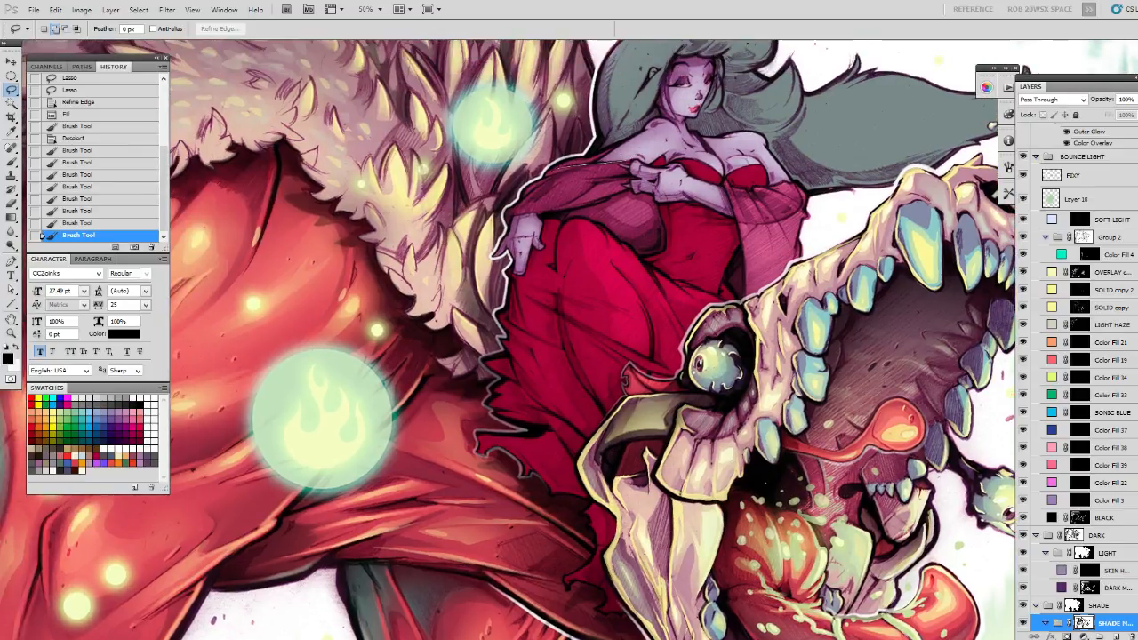
pyautogui.moveTo(635, 153)
pyautogui.mouseDown()
pyautogui.moveTo(571, 182)
pyautogui.moveTo(630, 183)
pyautogui.mouseUp()
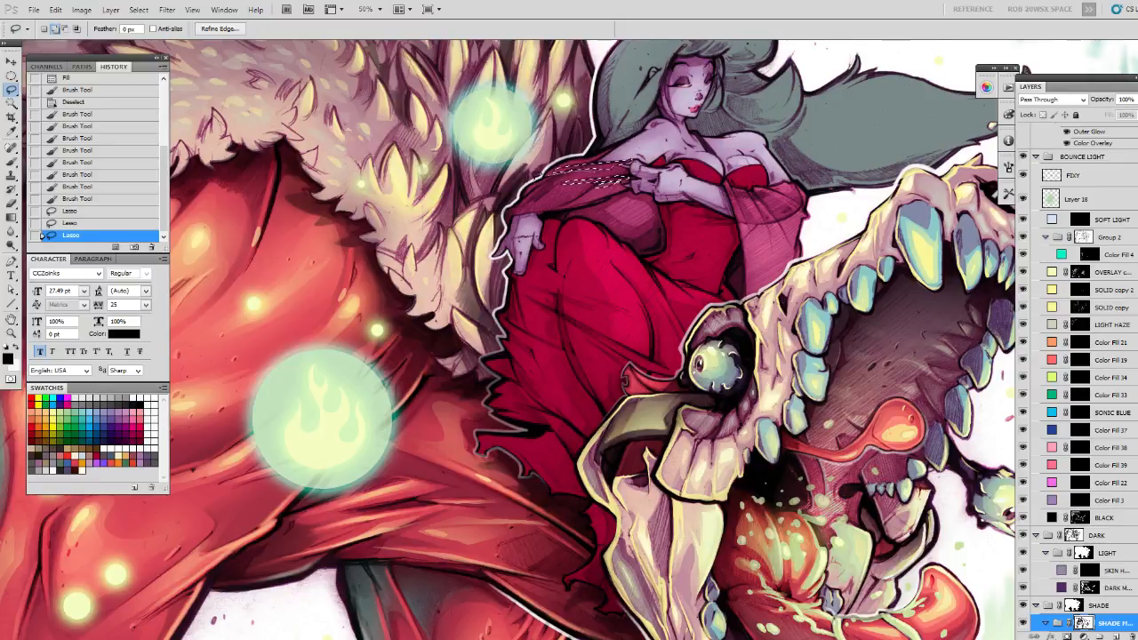
pyautogui.moveTo(632, 166); pyautogui.dragTo(604, 157)
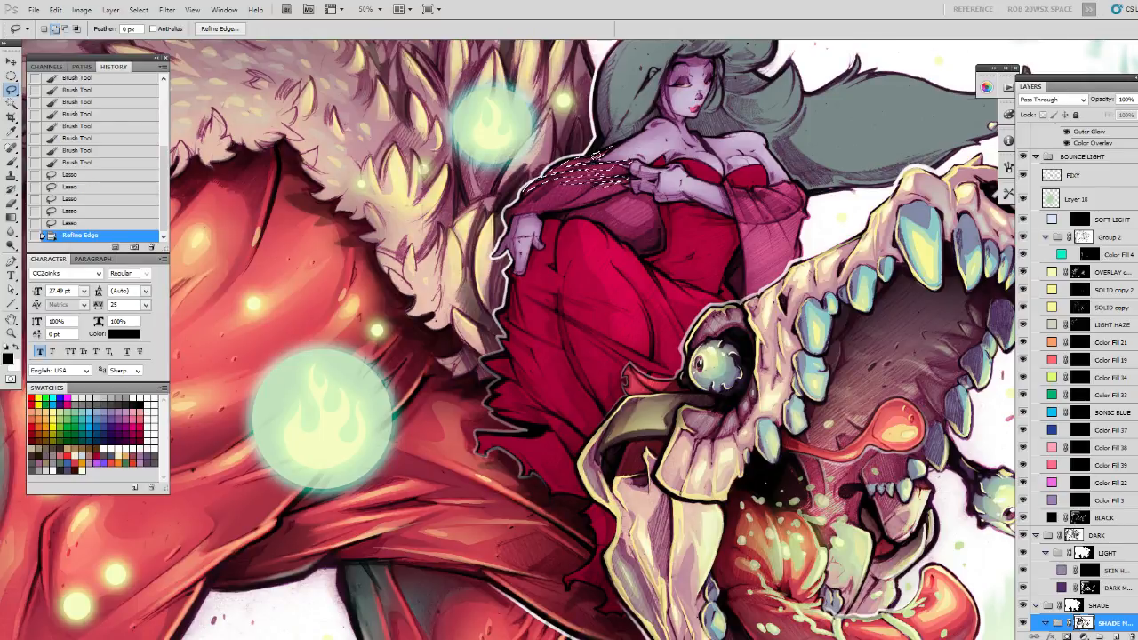
# Paint the selected sleeve folds with white and black strokes on the SHADE subgroup's mask, and clear the selection.
pyautogui.press('b')
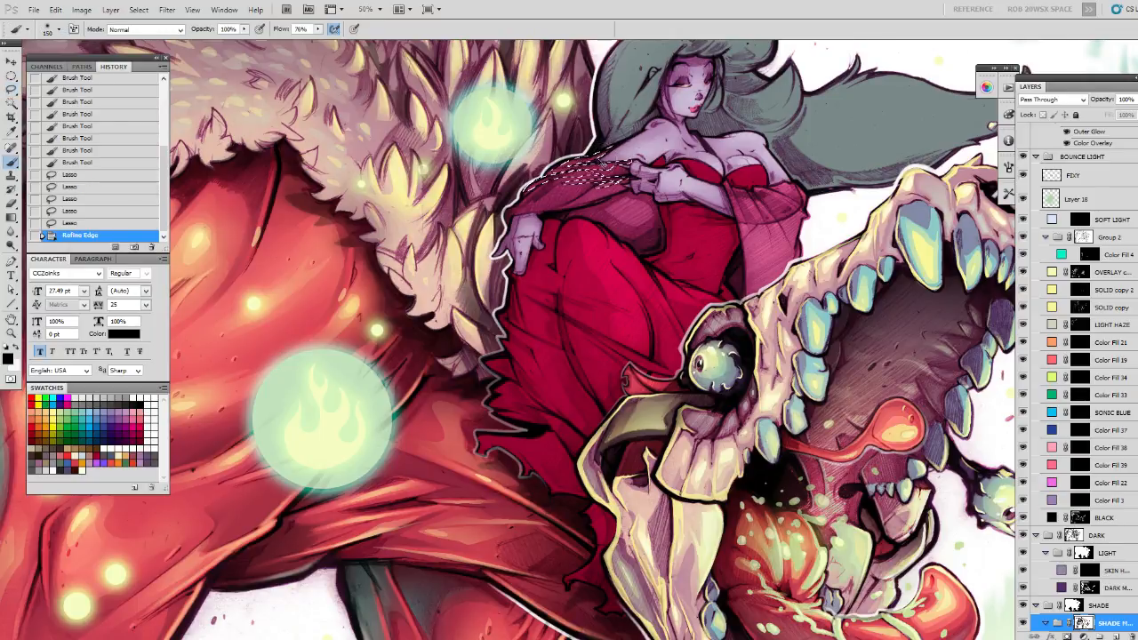
pyautogui.press('x')
pyautogui.moveTo(532, 201)
pyautogui.mouseDown()
pyautogui.moveTo(626, 173)
pyautogui.moveTo(582, 158)
pyautogui.mouseUp()
pyautogui.press('x')
pyautogui.moveTo(523, 225); pyautogui.dragTo(580, 167)
pyautogui.hotkey('ctrl', 'd')
# Lasso the sleeve edge by the woman's resting hand, refine the selection, paint it black on the SHADE subgroup's mask, and deselect.
pyautogui.press('l')
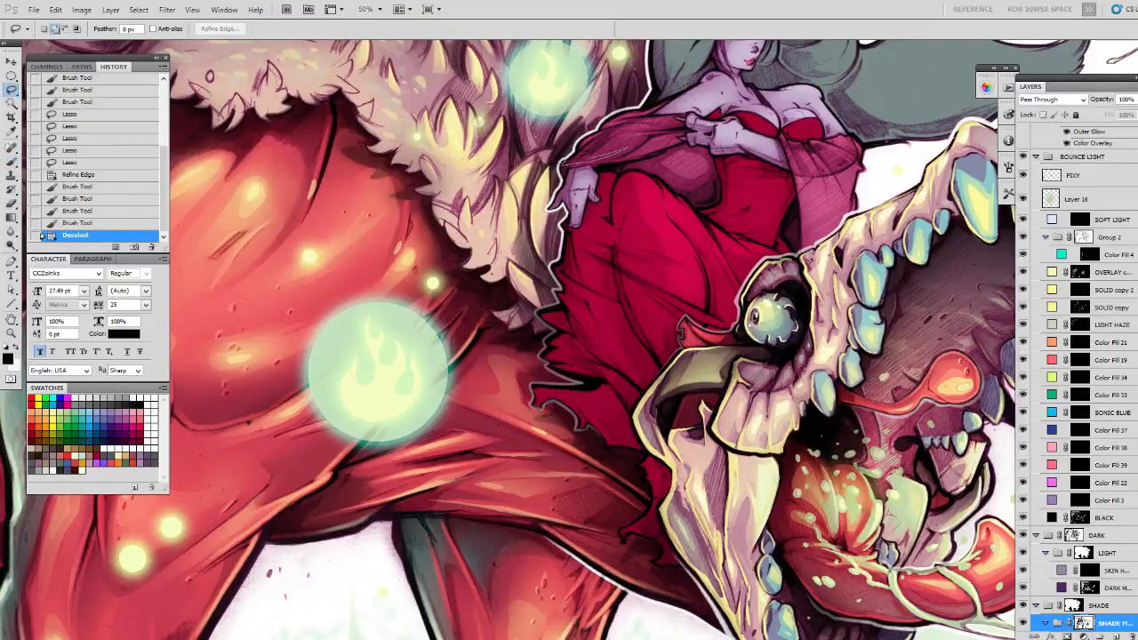
pyautogui.moveTo(564, 160); pyautogui.dragTo(543, 200)
pyautogui.hotkey('ctrl', 'alt', 'r')
pyautogui.press('Return')
pyautogui.press('b')
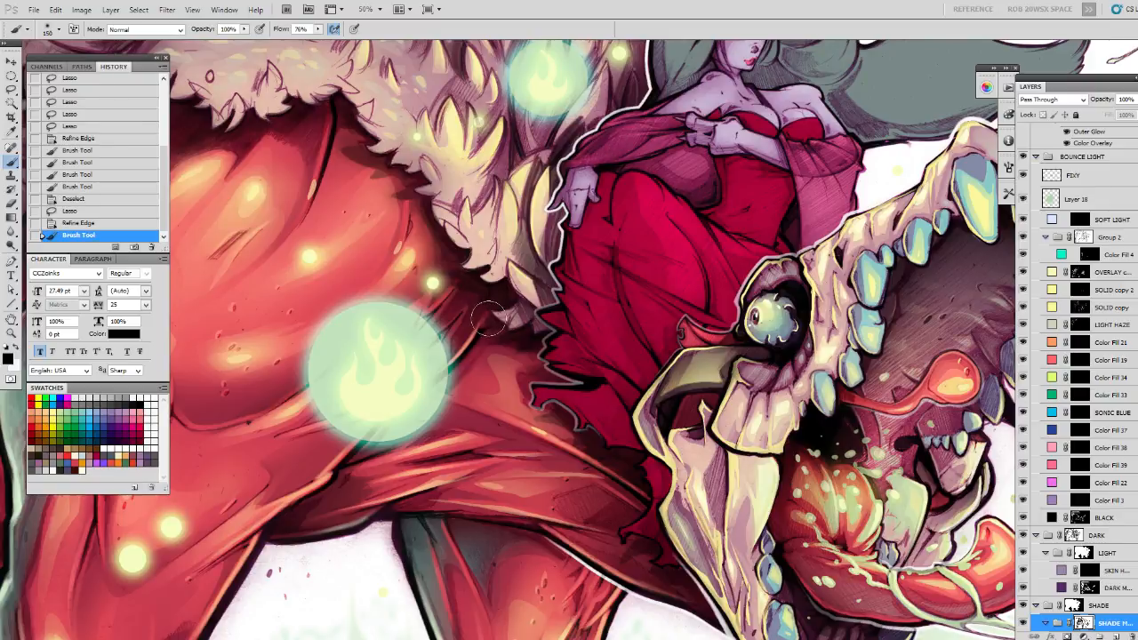
pyautogui.moveTo(512, 279); pyautogui.dragTo(460, 327)
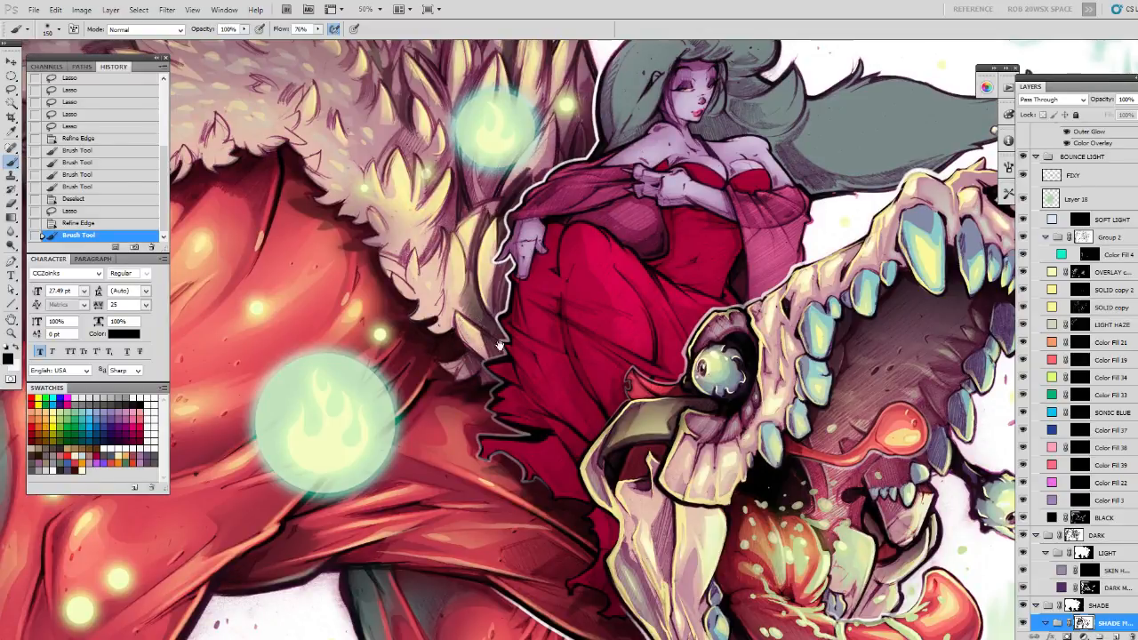
pyautogui.moveTo(487, 347); pyautogui.dragTo(472, 297)
pyautogui.hotkey('ctrl', 'd')
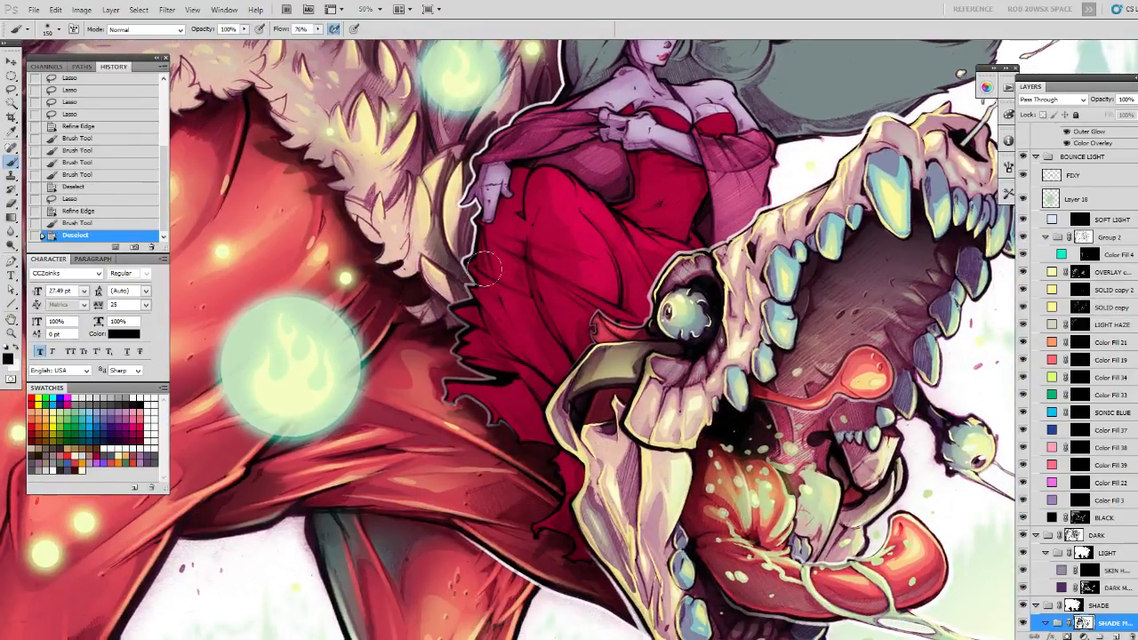
# Fill lassoed, edge-refined diagonal fold shapes across the thigh and skirt of the red dress with black on the SHADE subgroup's mask.
pyautogui.press('l')
pyautogui.moveTo(647, 306); pyautogui.dragTo(539, 237)
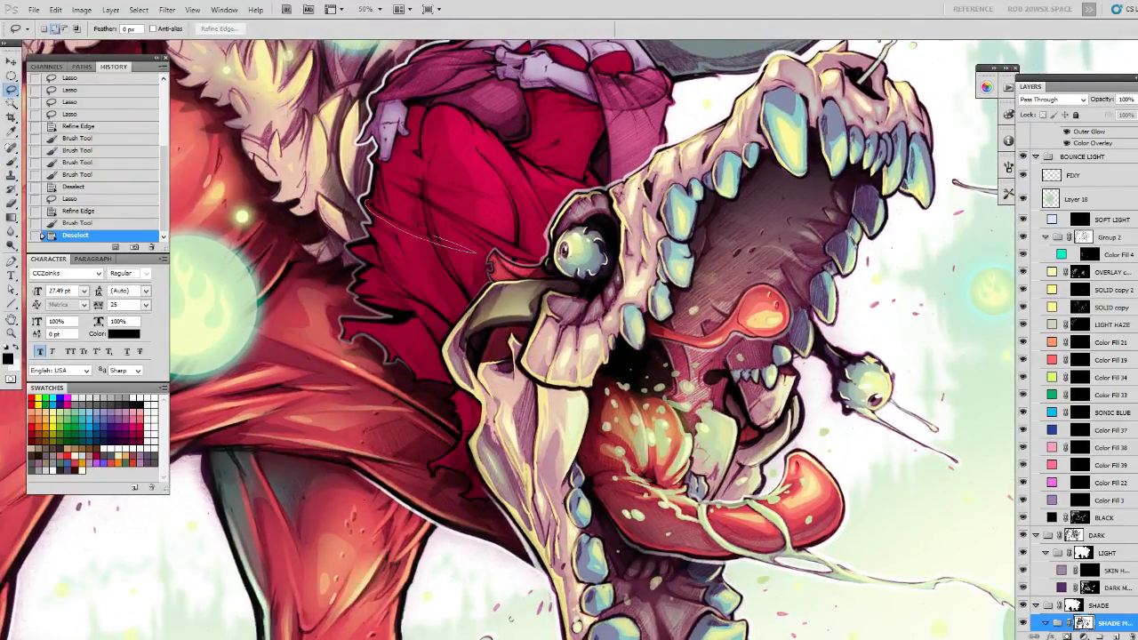
pyautogui.moveTo(476, 252); pyautogui.dragTo(474, 252)
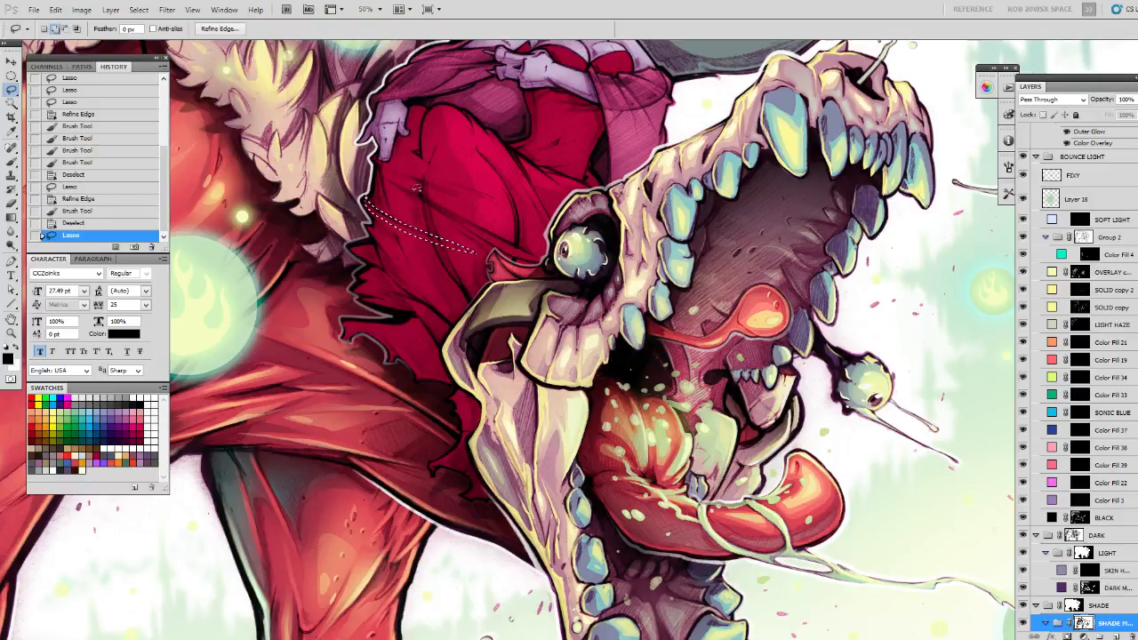
pyautogui.moveTo(413, 191); pyautogui.dragTo(407, 184)
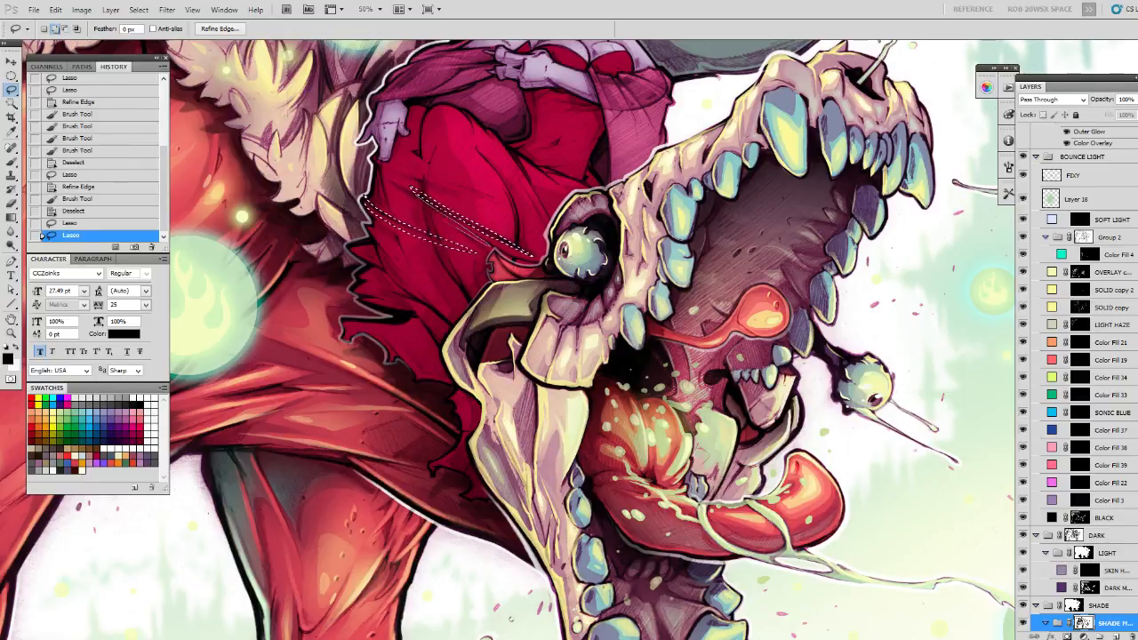
pyautogui.moveTo(491, 246); pyautogui.dragTo(409, 187)
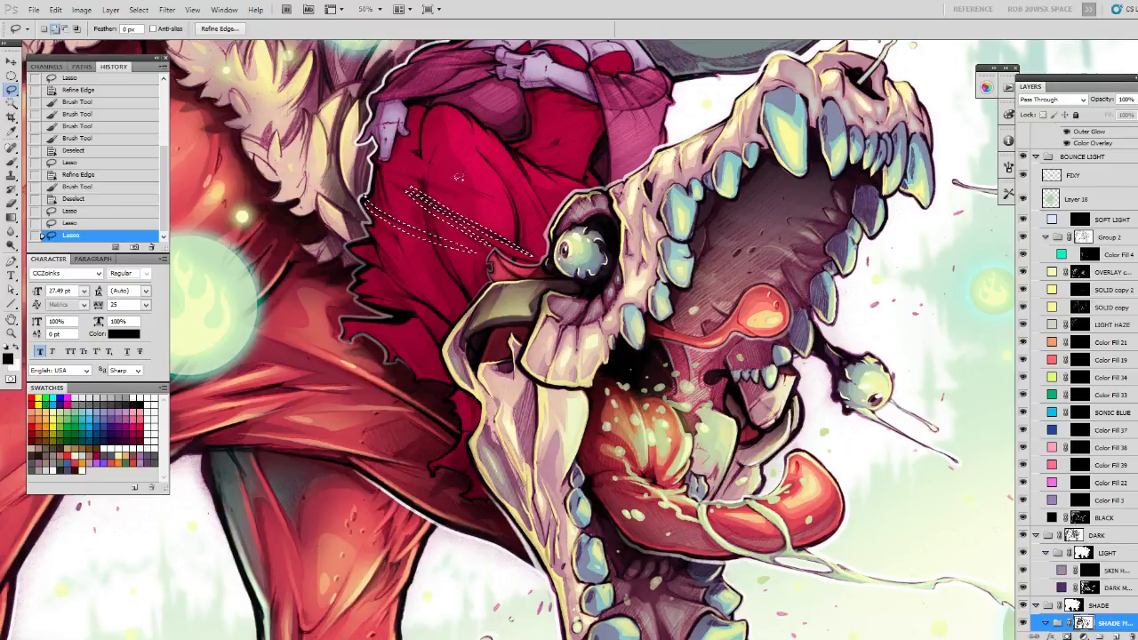
pyautogui.moveTo(411, 153); pyautogui.dragTo(415, 158)
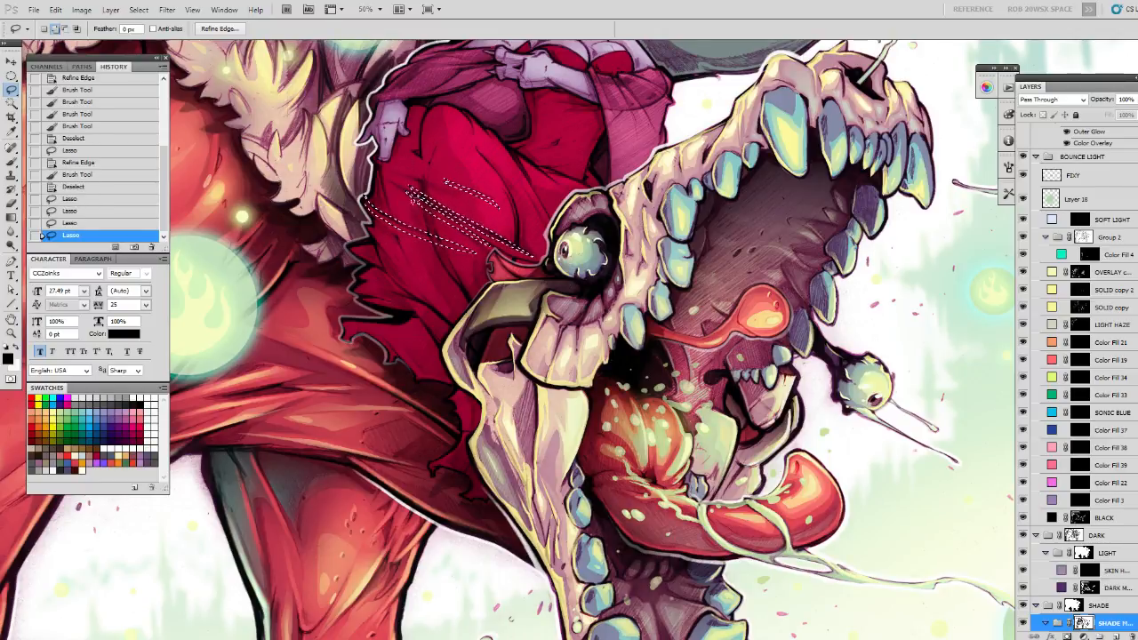
pyautogui.hotkey('ctrl', 'alt', 'r')
pyautogui.press('Return')
pyautogui.press('b')
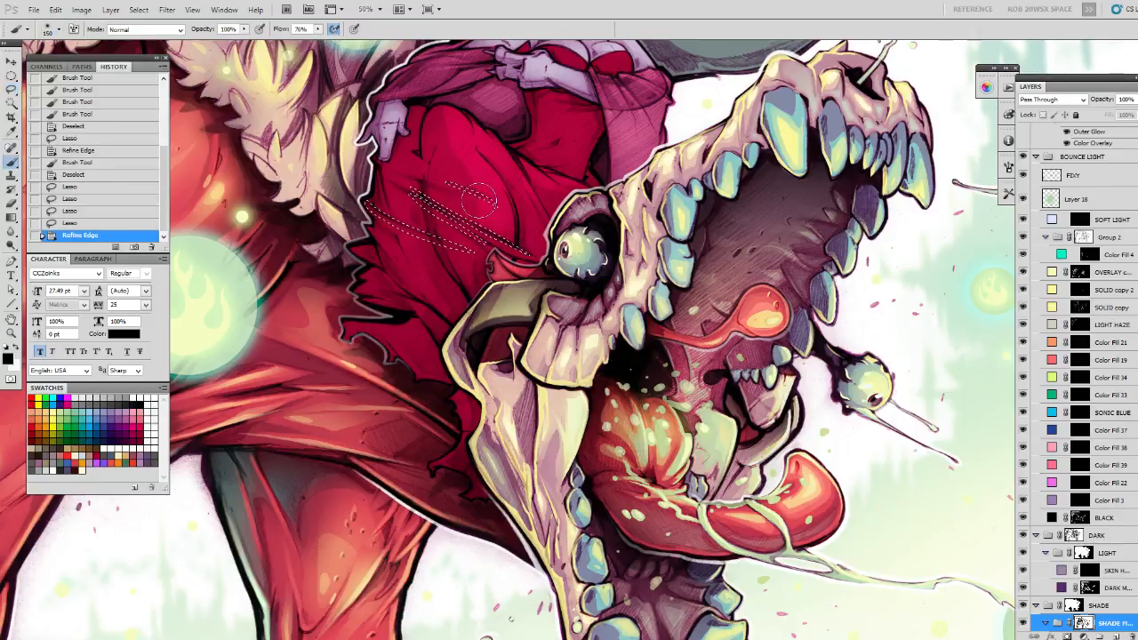
pyautogui.hotkey('alt', 'BackSpace')
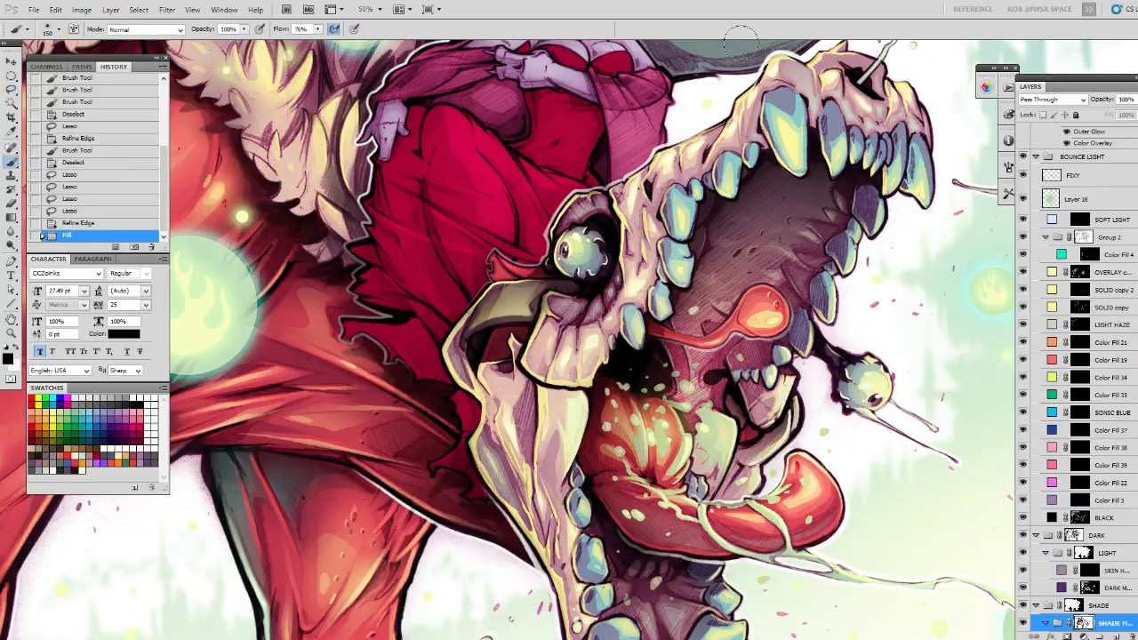
# Soften the selected skirt folds with white brush strokes on the SHADE subgroup's mask, and clear the selection.
pyautogui.press('x')
pyautogui.moveTo(451, 190)
pyautogui.mouseDown()
pyautogui.moveTo(493, 255)
pyautogui.moveTo(471, 260)
pyautogui.moveTo(486, 246)
pyautogui.moveTo(454, 273)
pyautogui.moveTo(486, 258)
pyautogui.moveTo(481, 240)
pyautogui.moveTo(499, 295)
pyautogui.moveTo(458, 356)
pyautogui.mouseUp()
pyautogui.click(453, 275)
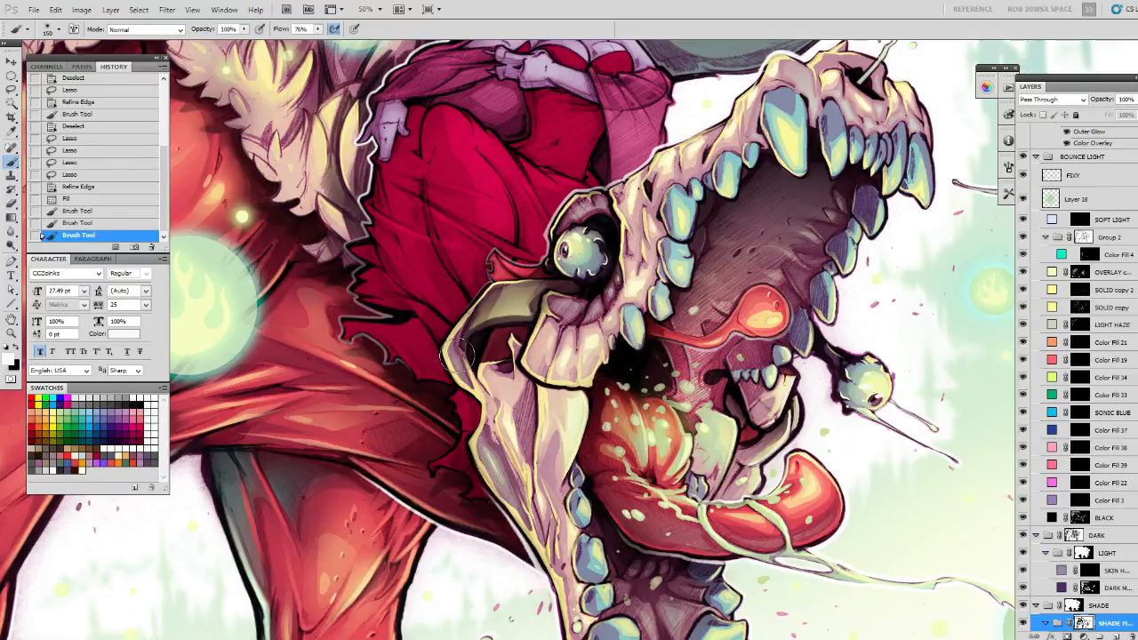
pyautogui.moveTo(469, 279); pyautogui.dragTo(464, 302)
pyautogui.hotkey('ctrl', 'd')
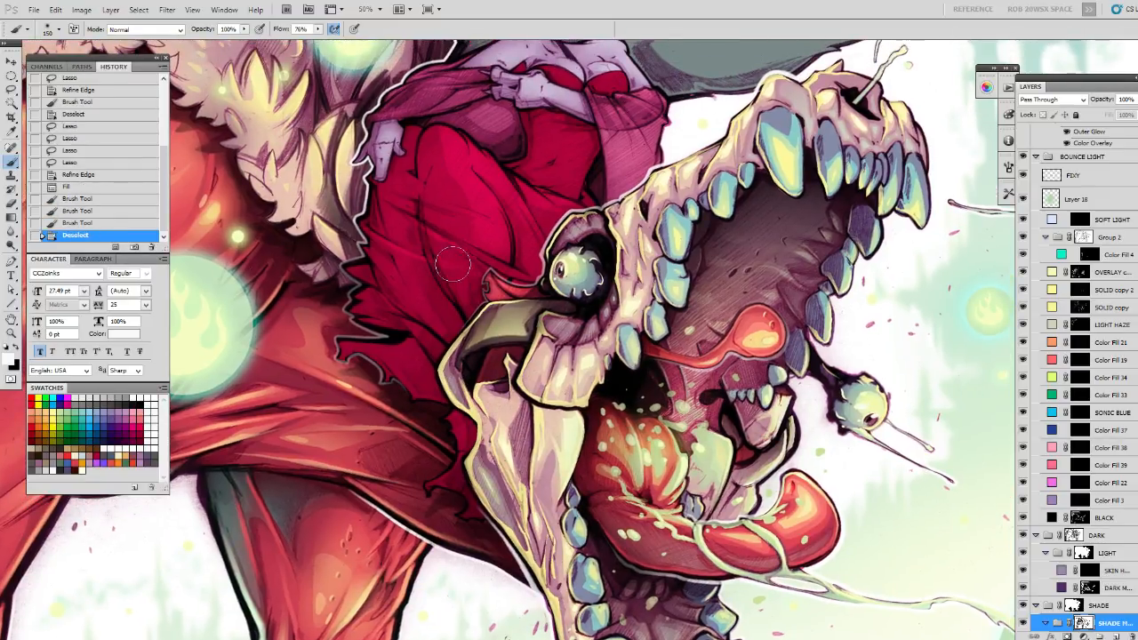
# Lasso a thin diagonal fold across the thigh of the red dress and paint it black on the SHADE subgroup's mask.
pyautogui.press('l')
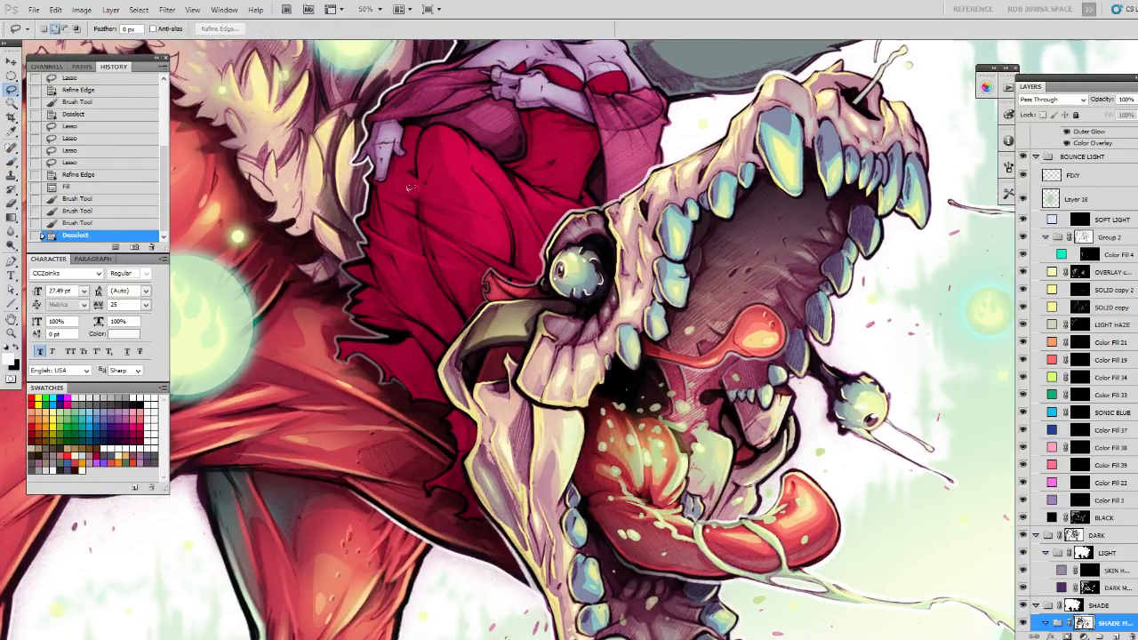
pyautogui.moveTo(455, 204)
pyautogui.mouseDown()
pyautogui.moveTo(413, 193)
pyautogui.moveTo(489, 217)
pyautogui.mouseUp()
pyautogui.press('b')
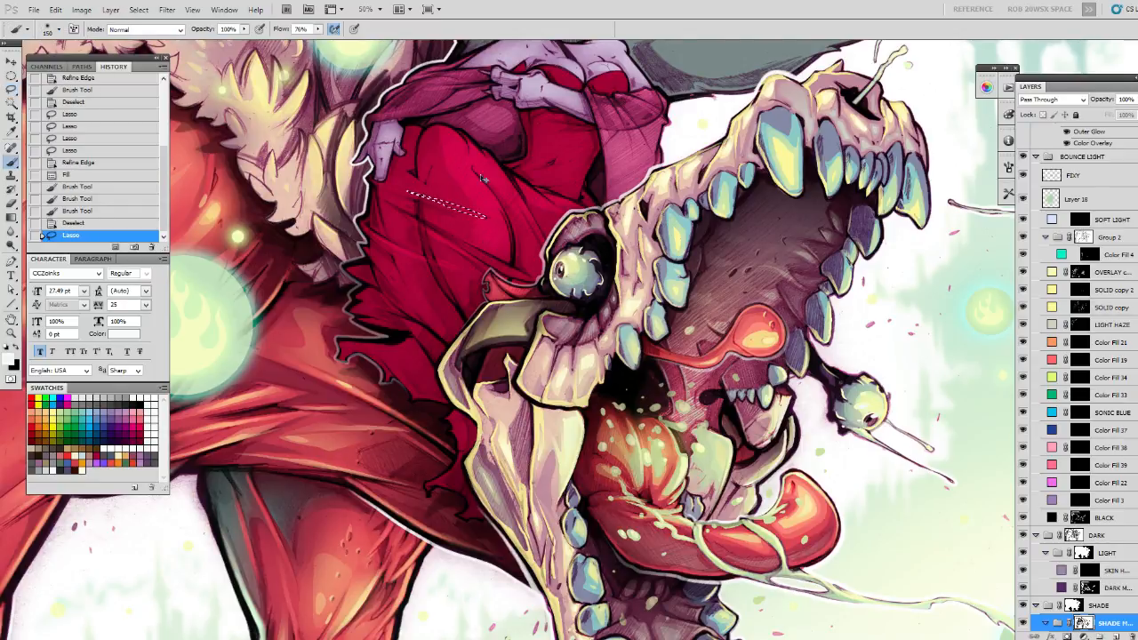
pyautogui.press('d')
pyautogui.moveTo(408, 178)
pyautogui.mouseDown()
pyautogui.moveTo(512, 248)
pyautogui.moveTo(432, 192)
pyautogui.moveTo(508, 239)
pyautogui.moveTo(482, 210)
pyautogui.moveTo(534, 233)
pyautogui.mouseUp()
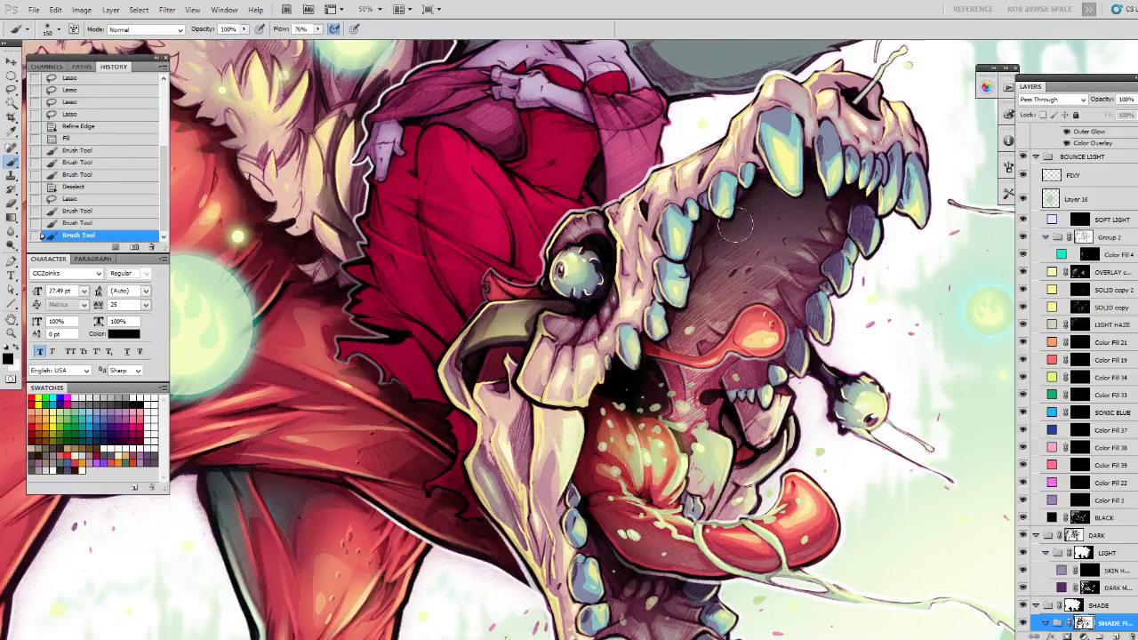
# Set the parent SHADE group's opacity to 68% and clear the selection.
pyautogui.scroll(-3, 1100, 358)
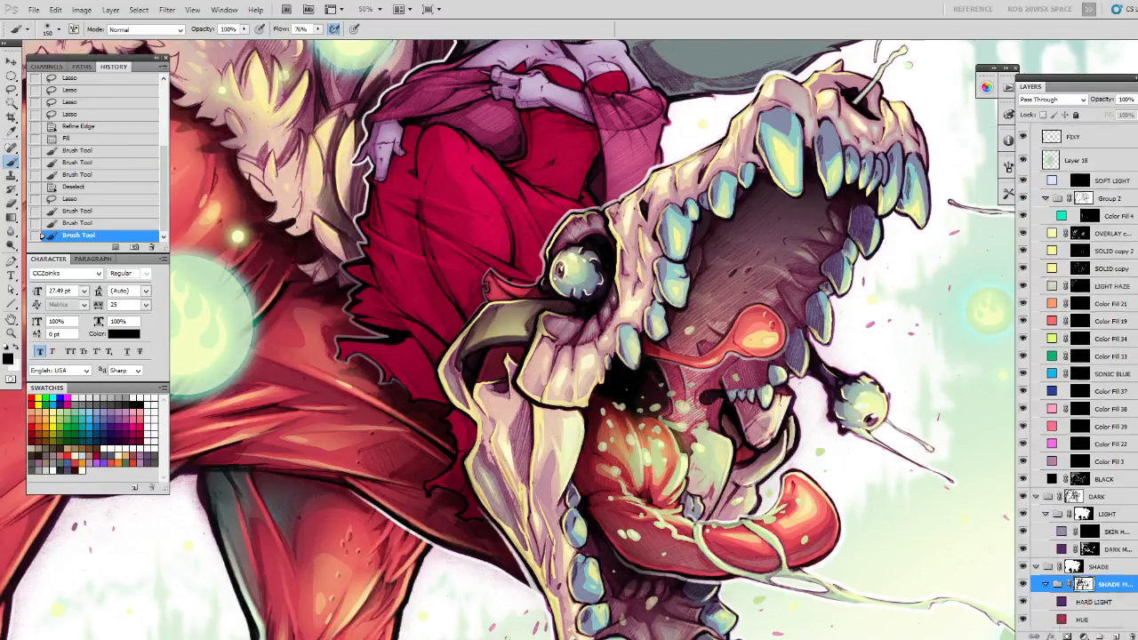
pyautogui.click(1101, 503)
pyautogui.click(1133, 99)
pyautogui.moveTo(1133, 114); pyautogui.dragTo(1123, 113)
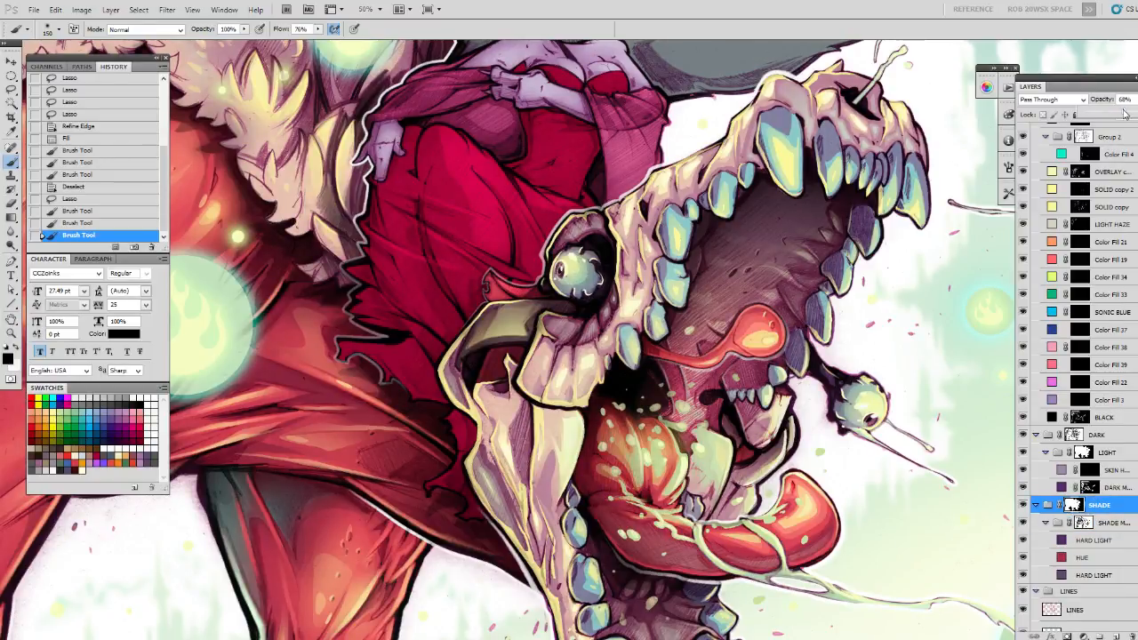
pyautogui.press('z')
pyautogui.keyDown('alt'); pyautogui.click(818, 202); pyautogui.keyUp('alt')
pyautogui.keyDown('alt'); pyautogui.click(818, 202); pyautogui.keyUp('alt')
pyautogui.hotkey('ctrl', 'z')
pyautogui.hotkey('ctrl', 'z')
pyautogui.hotkey('ctrl', 'z')
pyautogui.hotkey('ctrl', 'z')
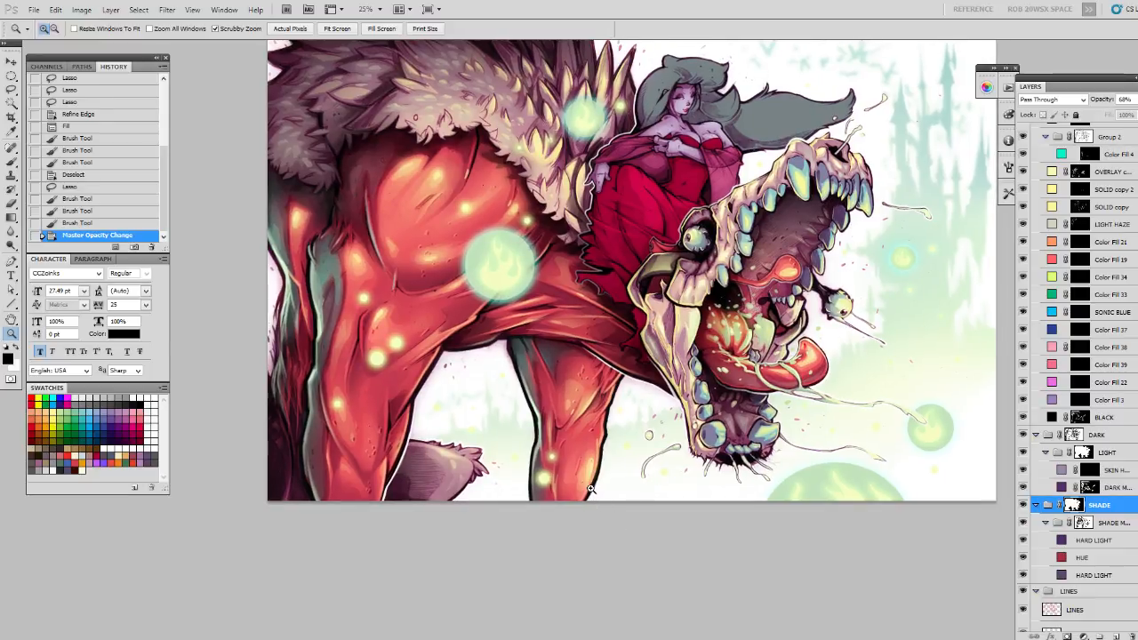
pyautogui.click(639, 246)
pyautogui.hotkey('ctrl', 'd')
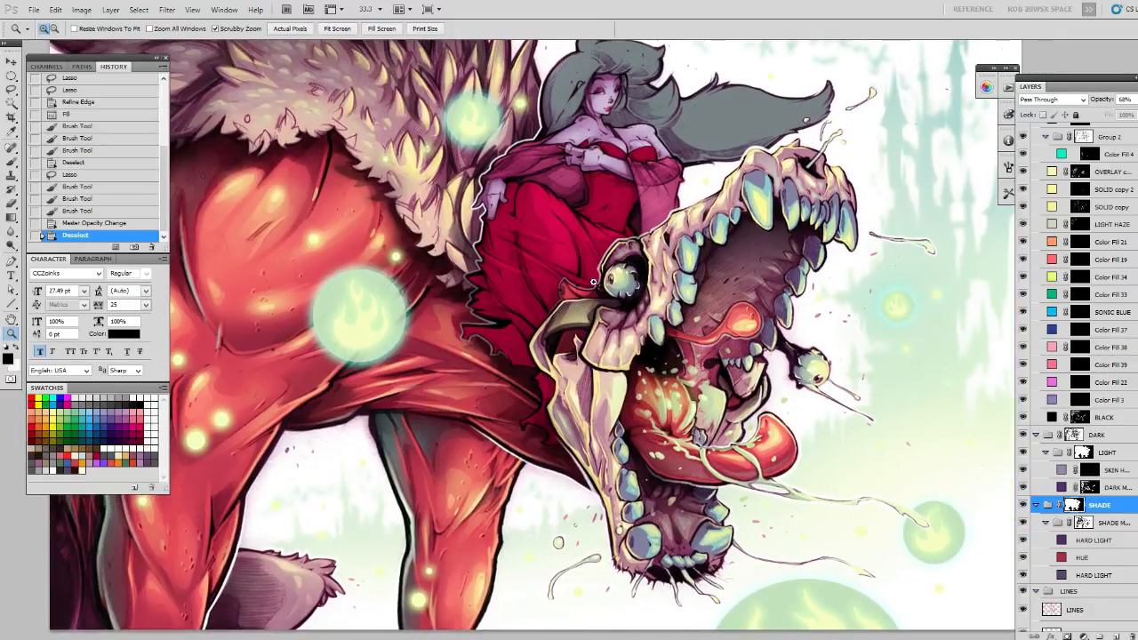
# Lasso a highlight shape on top of the woman's raised thigh, refine its edge, paint it black on the SHADE subgroup's mask, and deselect.
pyautogui.press('l')
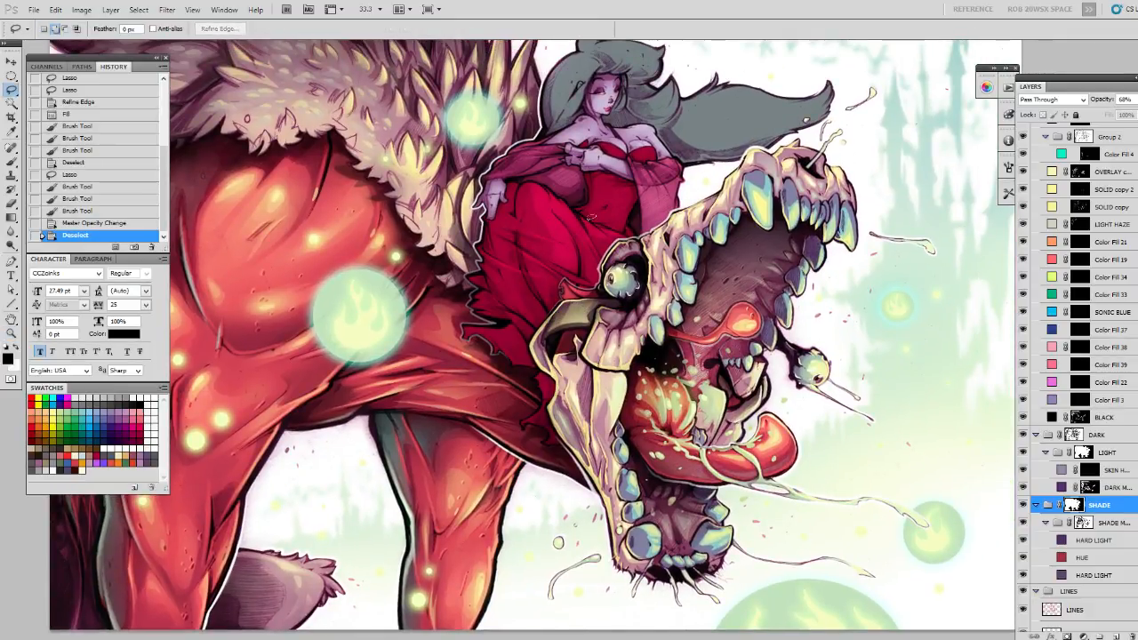
pyautogui.click(1083, 523)
pyautogui.moveTo(644, 248); pyautogui.dragTo(657, 212)
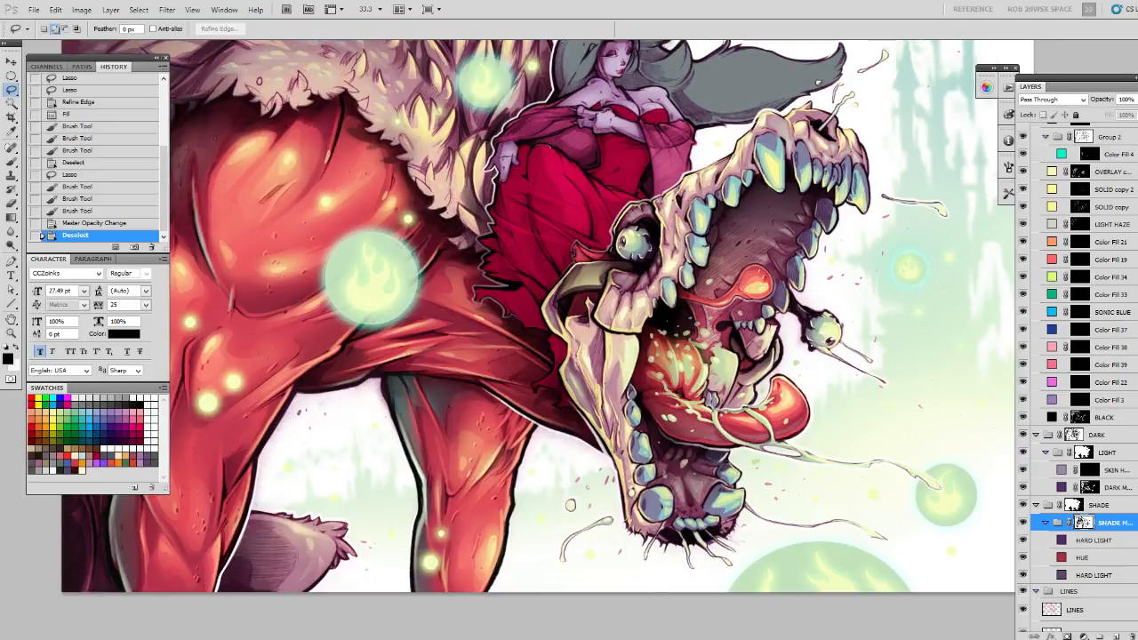
pyautogui.moveTo(553, 147); pyautogui.dragTo(548, 165)
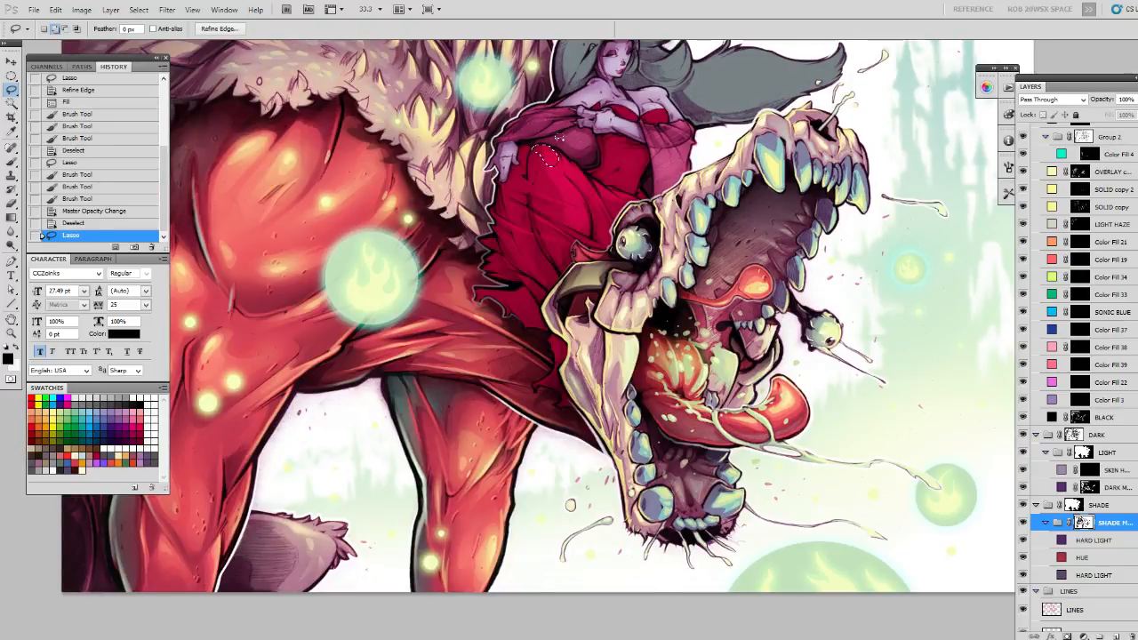
pyautogui.hotkey('ctrl', 'alt', 'r')
pyautogui.press('b')
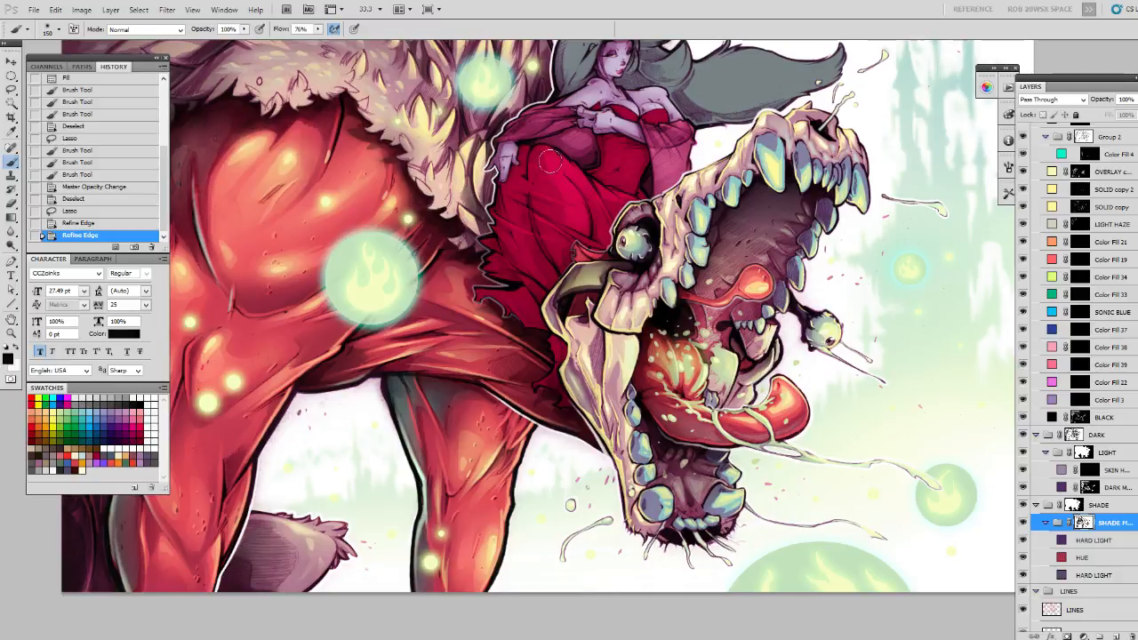
pyautogui.click(558, 143)
pyautogui.click(540, 144)
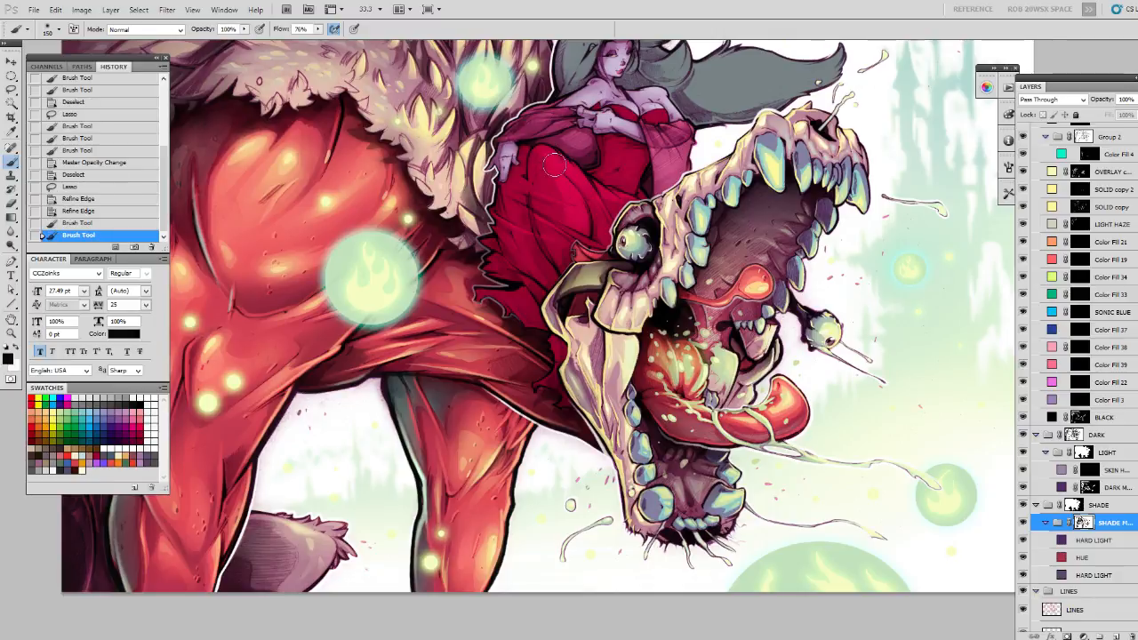
pyautogui.hotkey('ctrl', 'd')
# Lasso a small dress highlight beside the woman's resting hand, refine its edge, paint it black on the SHADE subgroup's mask, and deselect.
pyautogui.press('l')
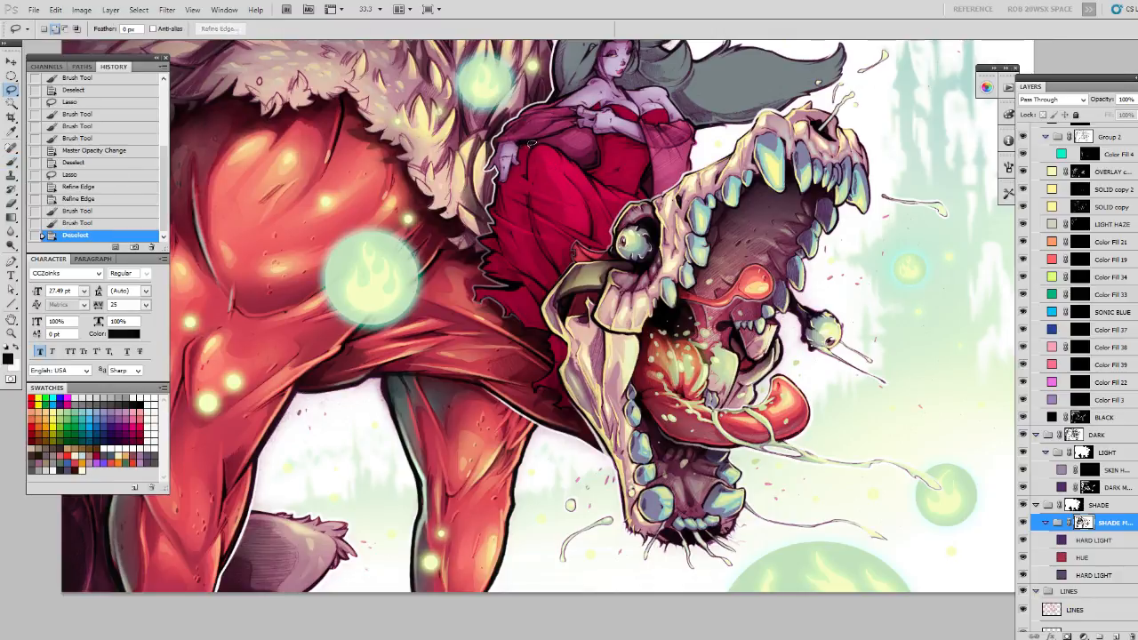
pyautogui.moveTo(522, 153)
pyautogui.mouseDown()
pyautogui.moveTo(532, 141)
pyautogui.moveTo(523, 160)
pyautogui.mouseUp()
pyautogui.hotkey('ctrl', 'alt', 'r')
pyautogui.hotkey('ctrl', 'alt', 'r')
pyautogui.press('b')
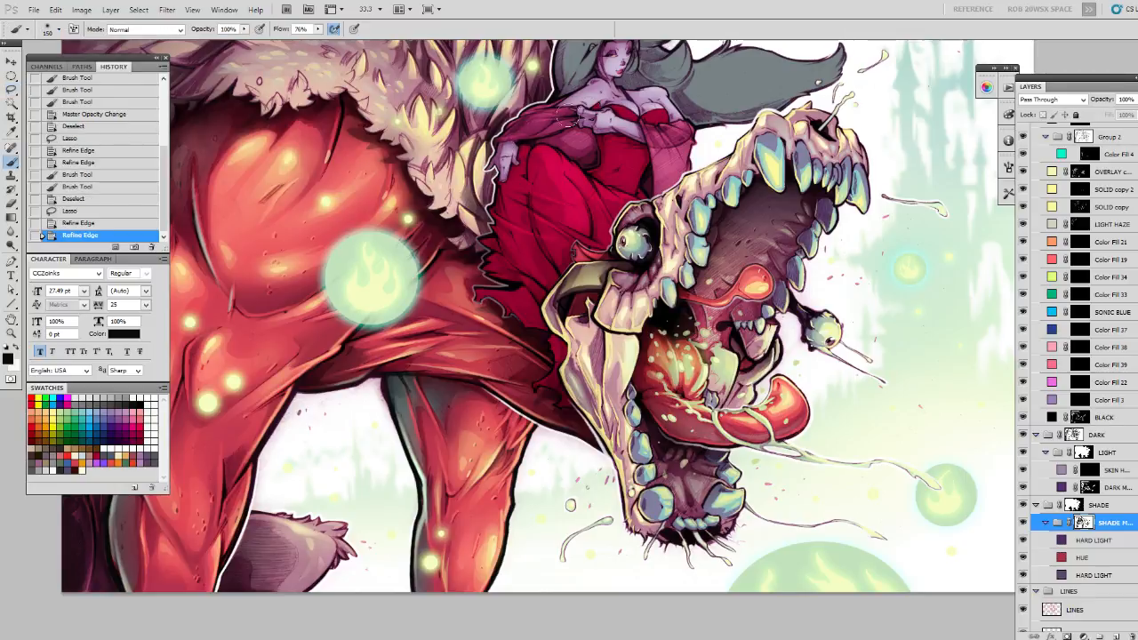
pyautogui.moveTo(658, 186); pyautogui.dragTo(620, 149)
pyautogui.hotkey('ctrl', 'd')
pyautogui.press('l')
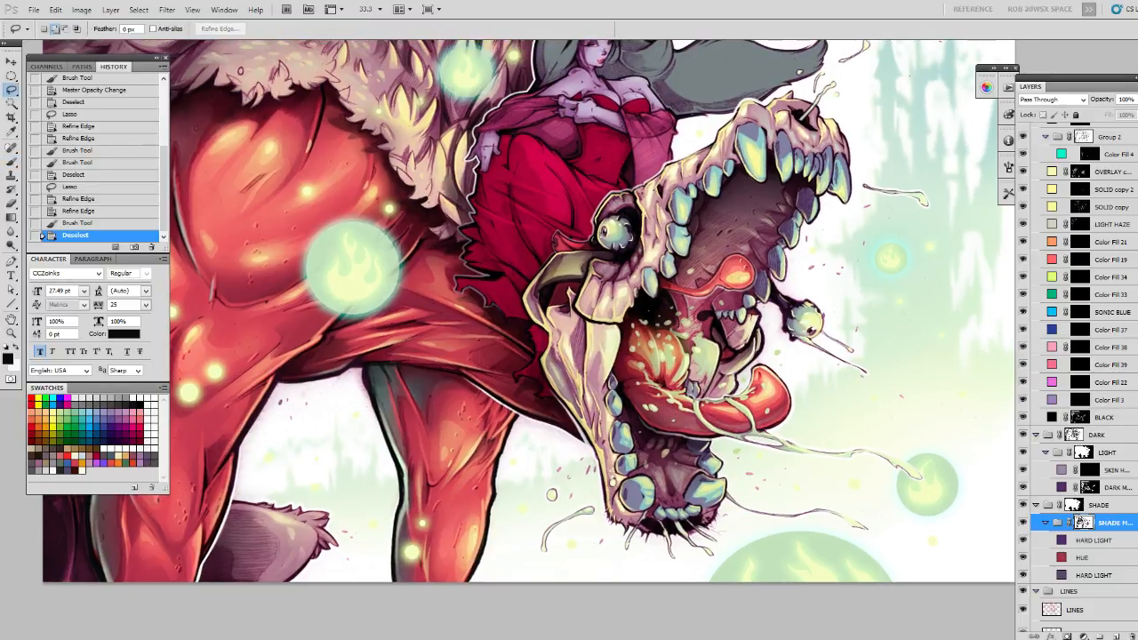
pyautogui.moveTo(622, 143)
pyautogui.mouseDown()
pyautogui.moveTo(586, 165)
pyautogui.moveTo(602, 170)
pyautogui.moveTo(620, 154)
pyautogui.moveTo(608, 160)
pyautogui.mouseUp()
pyautogui.hotkey('ctrl', 'd')
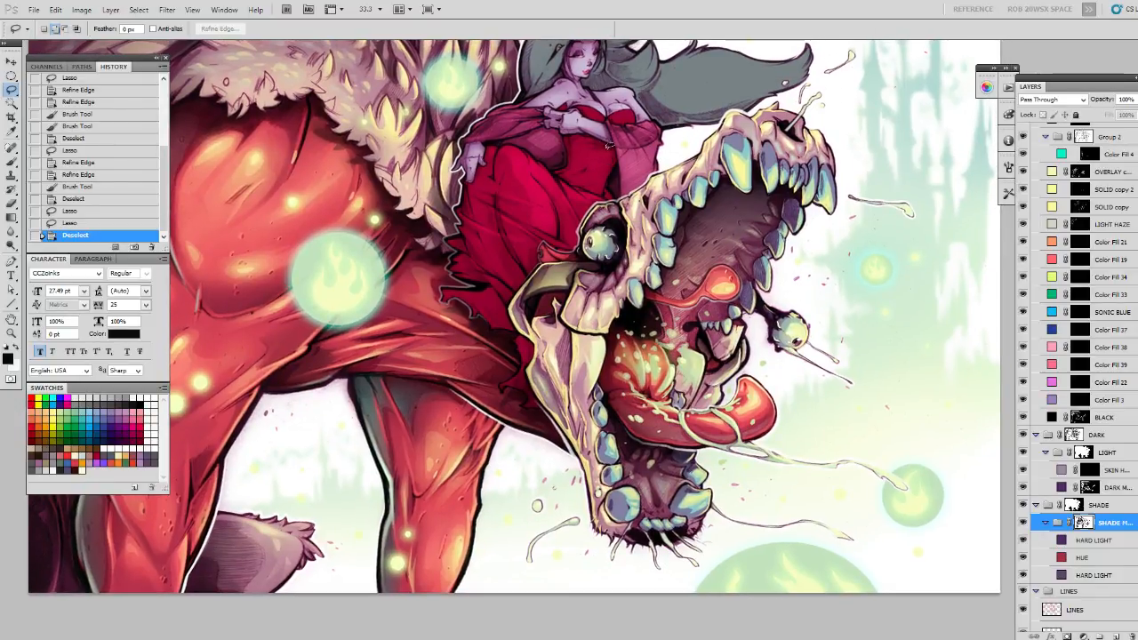
# Lasso highlight shapes across the waist of the red bodice and apply Refine Edge to the selection.
pyautogui.moveTo(610, 152)
pyautogui.mouseDown()
pyautogui.moveTo(572, 178)
pyautogui.moveTo(607, 166)
pyautogui.mouseUp()
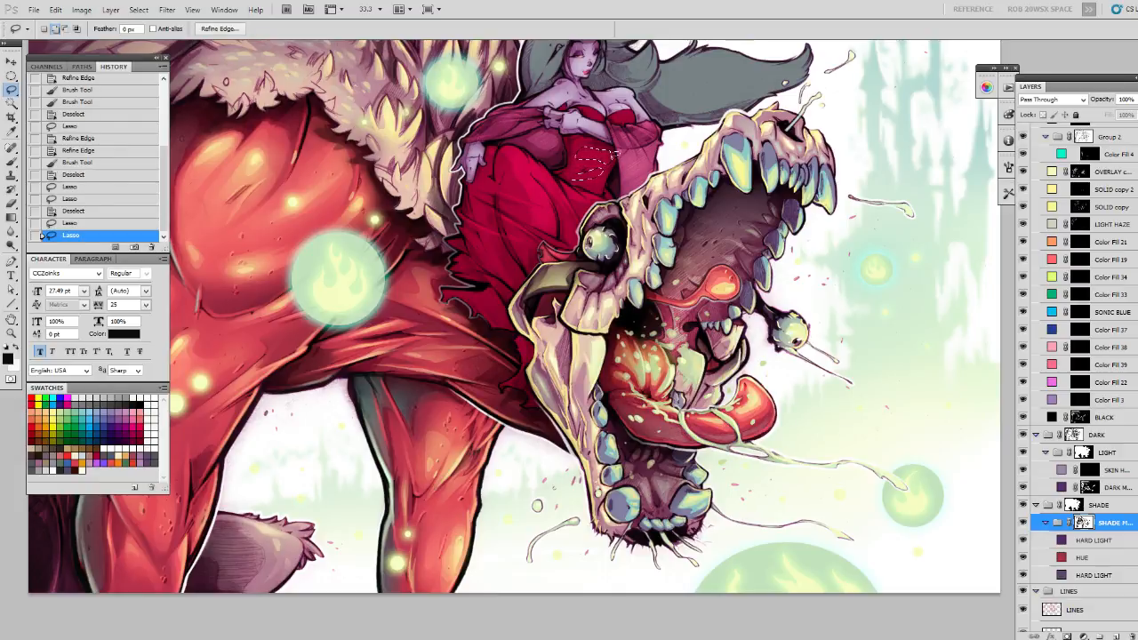
pyautogui.hotkey('ctrl', 'alt', 'r')
pyautogui.hotkey('ctrl', 'alt', 'r')
pyautogui.press('b')
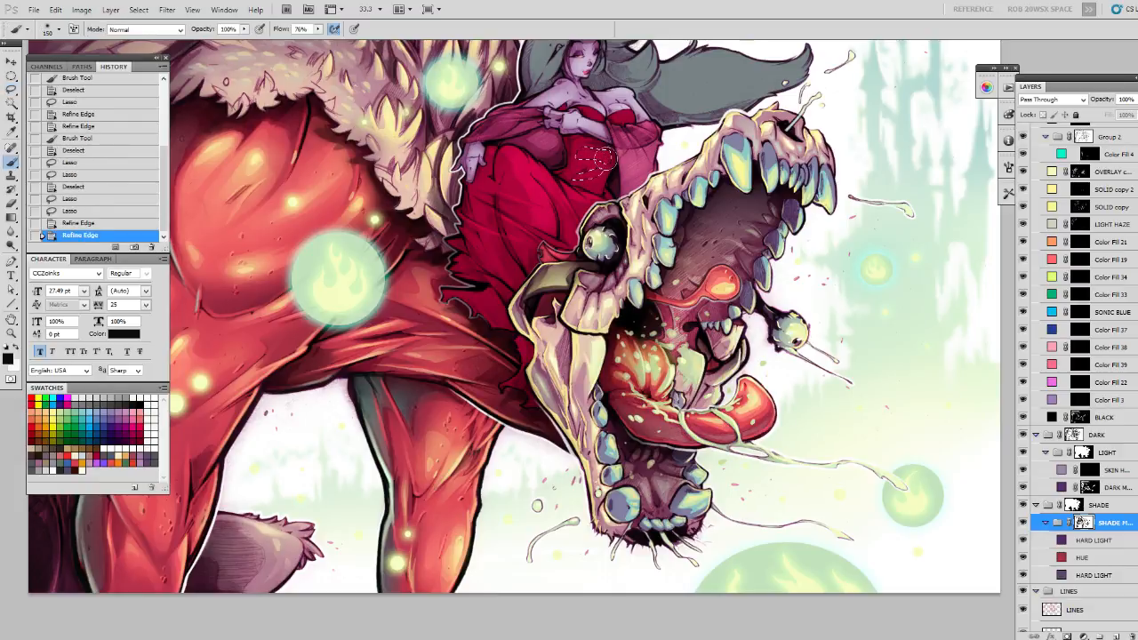
# Paint the selected waist area with black and white strokes on the SHADE subgroup's mask, and clear the selection.
pyautogui.moveTo(608, 169); pyautogui.dragTo(627, 169)
pyautogui.hotkey('ctrl', 'z')
pyautogui.hotkey('ctrl', 'z')
pyautogui.press('x')
pyautogui.moveTo(596, 198)
pyautogui.mouseDown()
pyautogui.moveTo(586, 148)
pyautogui.moveTo(562, 172)
pyautogui.moveTo(561, 211)
pyautogui.moveTo(618, 164)
pyautogui.moveTo(605, 134)
pyautogui.moveTo(589, 135)
pyautogui.moveTo(614, 147)
pyautogui.moveTo(598, 227)
pyautogui.mouseUp()
pyautogui.press('x')
pyautogui.press('x')
pyautogui.hotkey('ctrl', 'd')
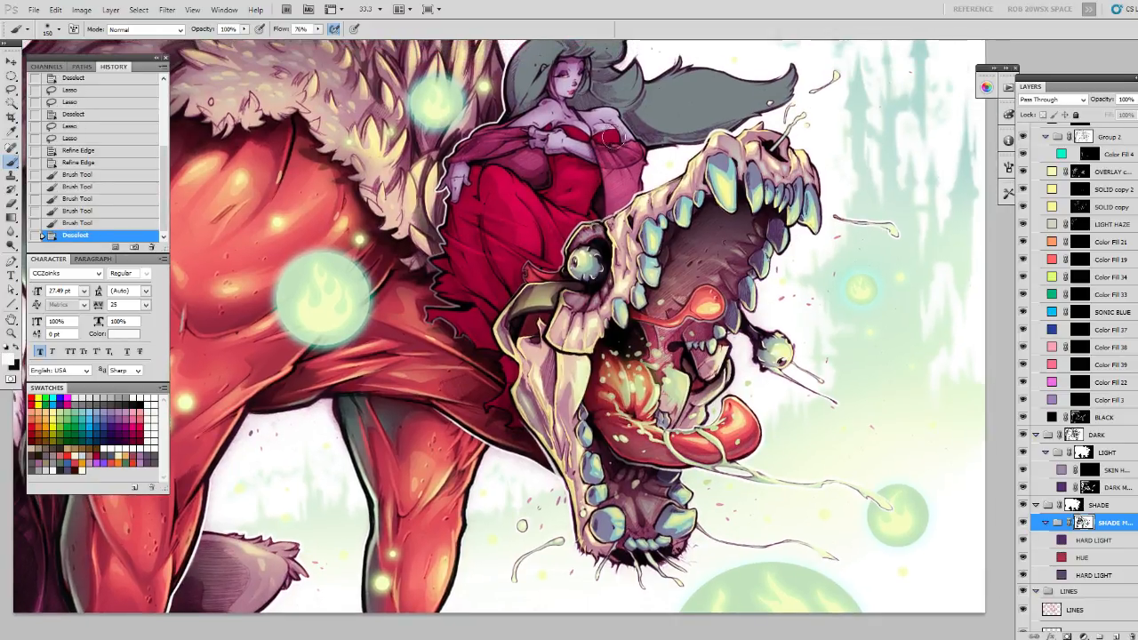
# Lasso highlight shapes on the bust, refine their edges, paint them black on the SHADE subgroup's mask, and deselect.
pyautogui.press('l')
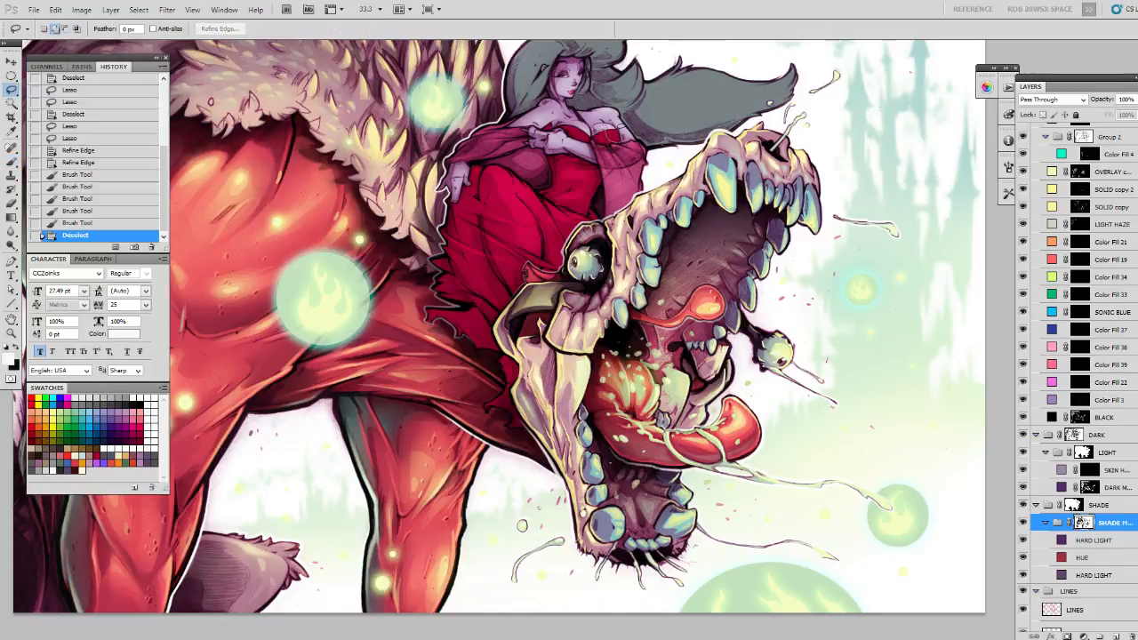
pyautogui.moveTo(608, 129)
pyautogui.mouseDown()
pyautogui.moveTo(585, 119)
pyautogui.moveTo(587, 131)
pyautogui.mouseUp()
pyautogui.hotkey('ctrl', 'alt', 'r')
pyautogui.hotkey('ctrl', 'alt', 'r')
pyautogui.press('b')
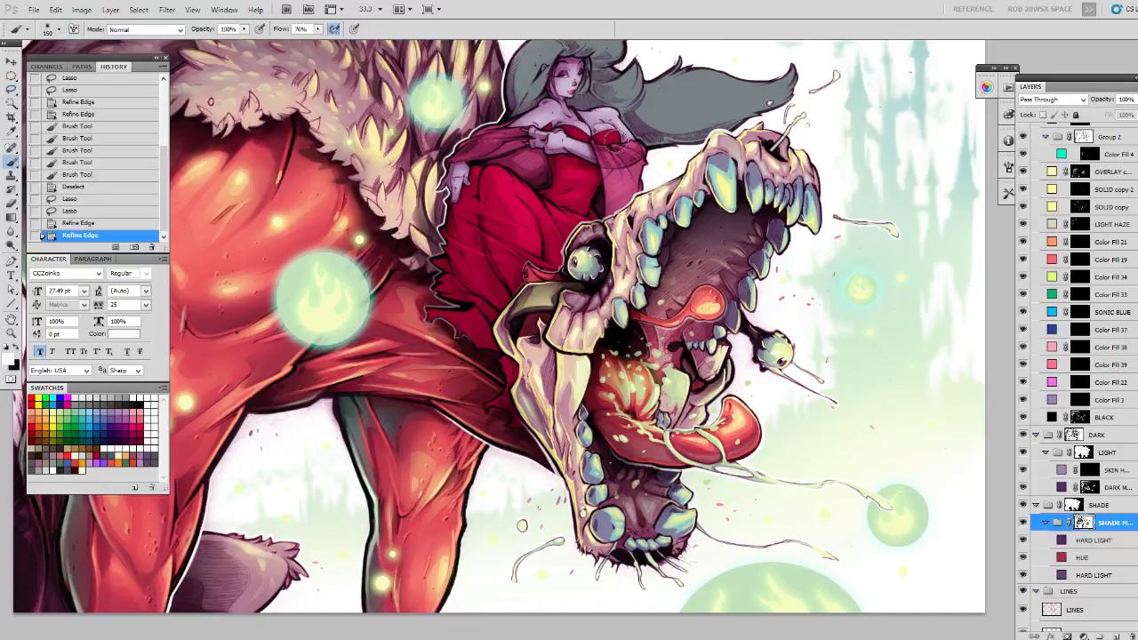
pyautogui.press('x')
pyautogui.moveTo(612, 136); pyautogui.dragTo(569, 137)
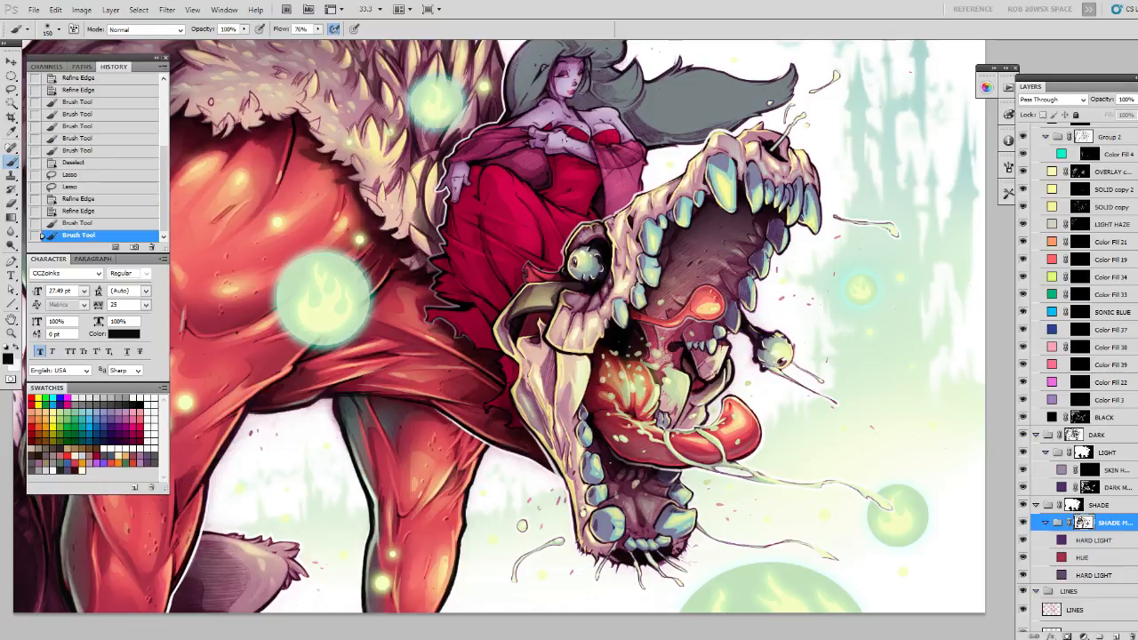
pyautogui.moveTo(580, 172)
pyautogui.mouseDown()
pyautogui.moveTo(552, 197)
pyautogui.moveTo(552, 223)
pyautogui.mouseUp()
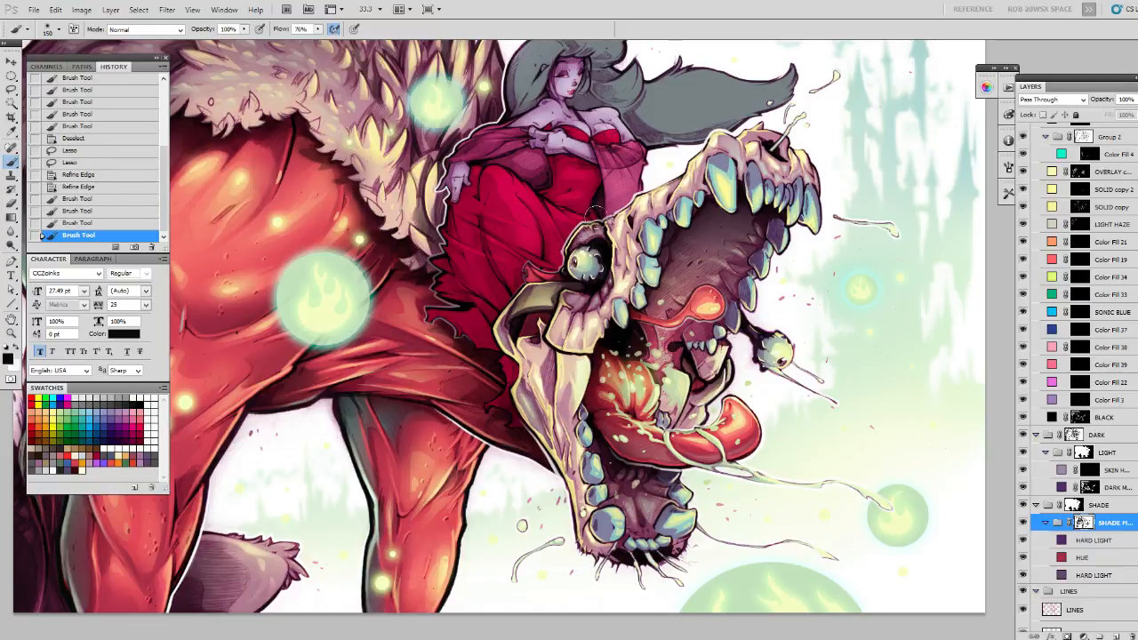
pyautogui.moveTo(553, 162); pyautogui.dragTo(592, 178)
pyautogui.hotkey('ctrl', 'd')
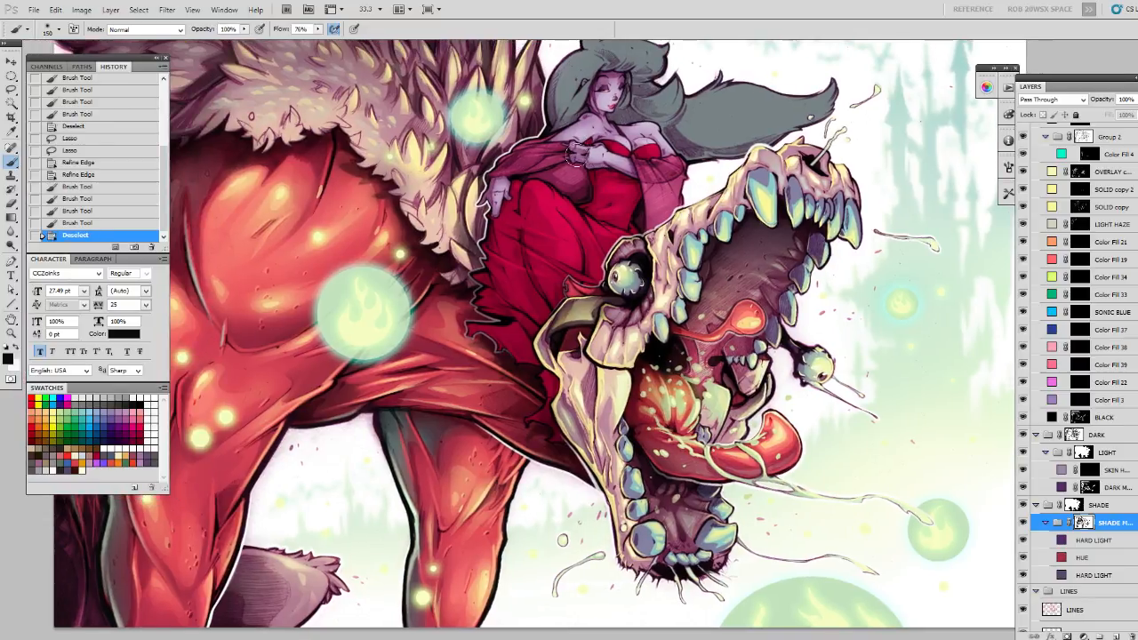
# Lasso the drape area between the woman's arm and thigh, refine its edge, paint it on the SHADE subgroup's mask, and deselect.
pyautogui.press('l')
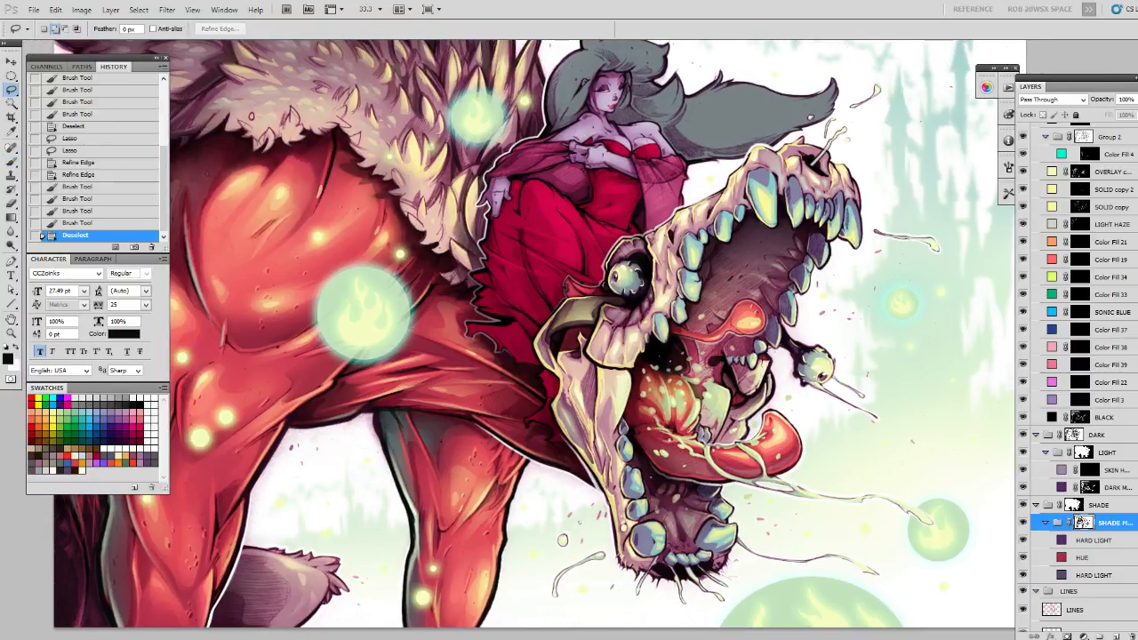
pyautogui.moveTo(560, 171); pyautogui.dragTo(579, 199)
pyautogui.hotkey('ctrl', 'alt', 'r')
pyautogui.press('b')
pyautogui.hotkey('ctrl', 'd')
pyautogui.moveTo(592, 167); pyautogui.dragTo(499, 222)
# Lasso the hair lock beside the woman's face, refine its edge, brush in its highlight on the SHADE subgroup's mask, and deselect.
pyautogui.press('l')
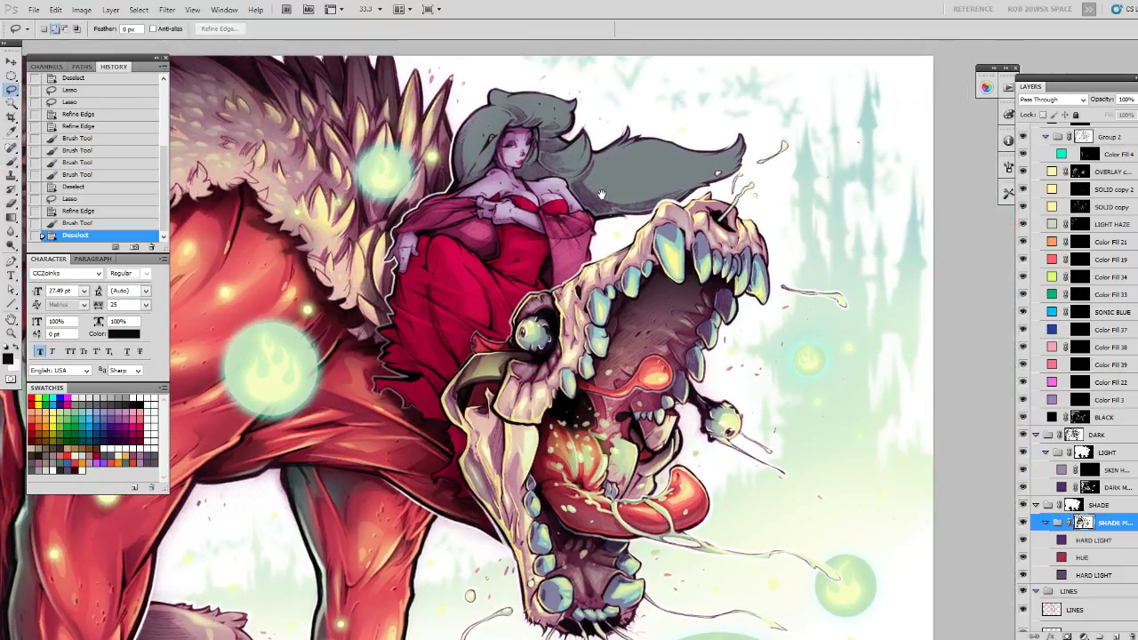
pyautogui.moveTo(598, 194); pyautogui.dragTo(567, 195)
pyautogui.moveTo(568, 148); pyautogui.dragTo(662, 131)
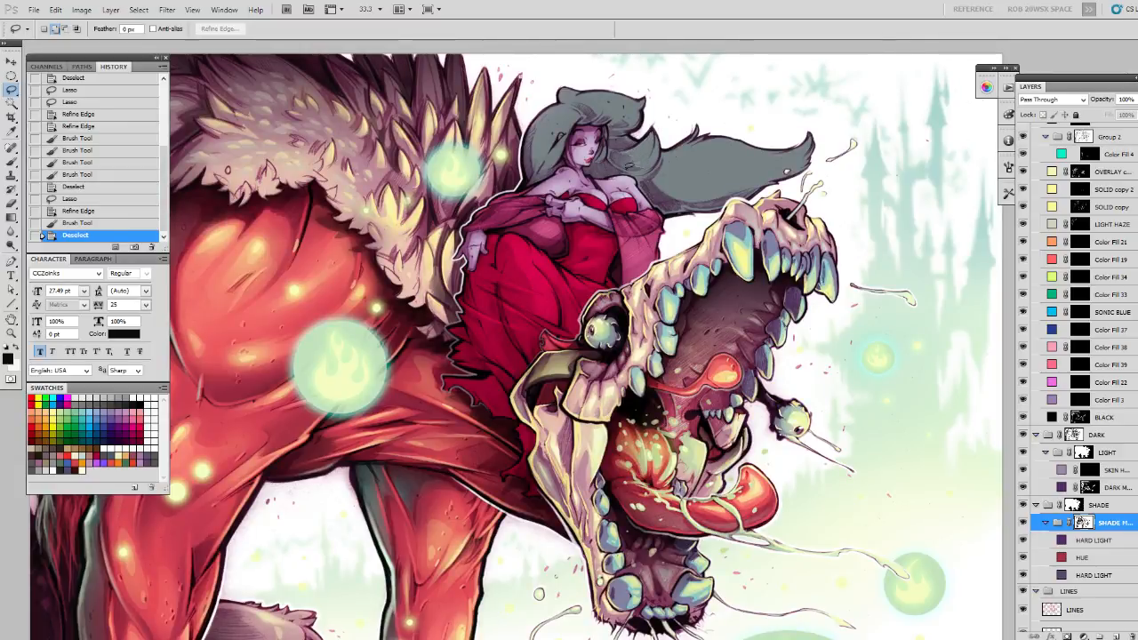
pyautogui.moveTo(657, 127)
pyautogui.mouseDown()
pyautogui.moveTo(634, 160)
pyautogui.moveTo(656, 142)
pyautogui.mouseUp()
pyautogui.hotkey('ctrl', 'alt', 'r')
pyautogui.press('b')
pyautogui.press('x')
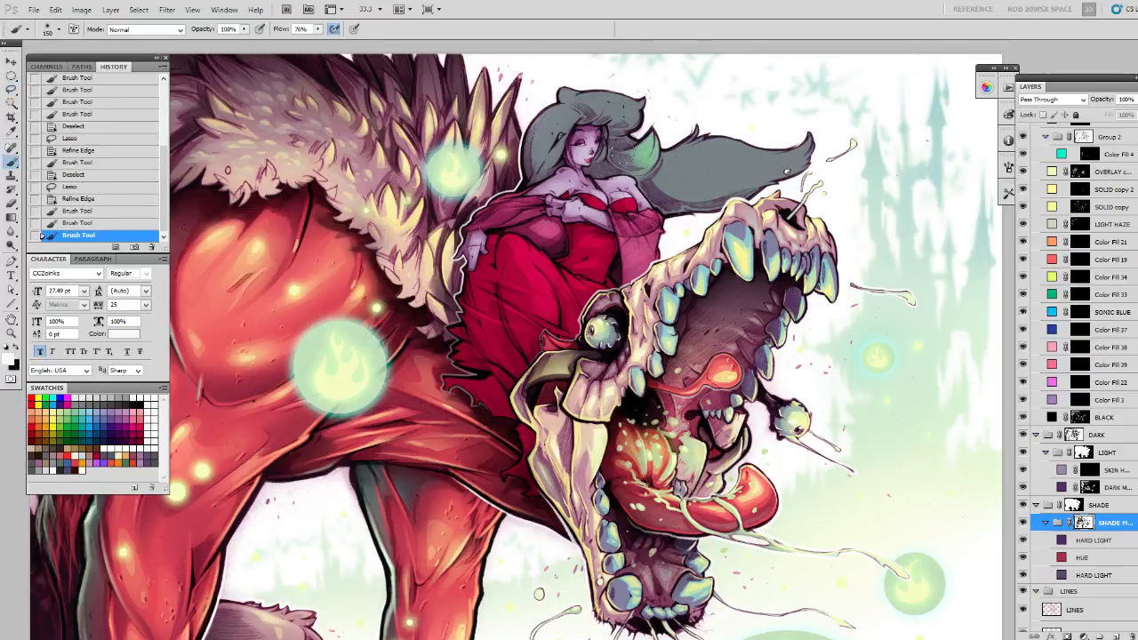
pyautogui.moveTo(673, 143); pyautogui.dragTo(665, 123)
pyautogui.moveTo(612, 159); pyautogui.dragTo(606, 167)
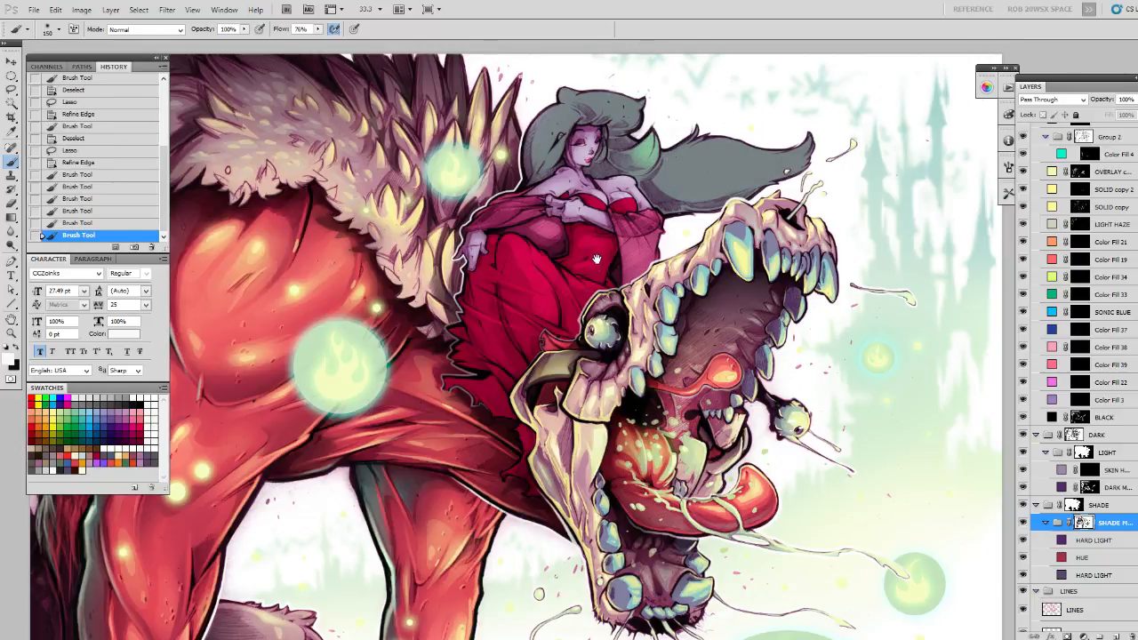
pyautogui.hotkey('ctrl', 'd')
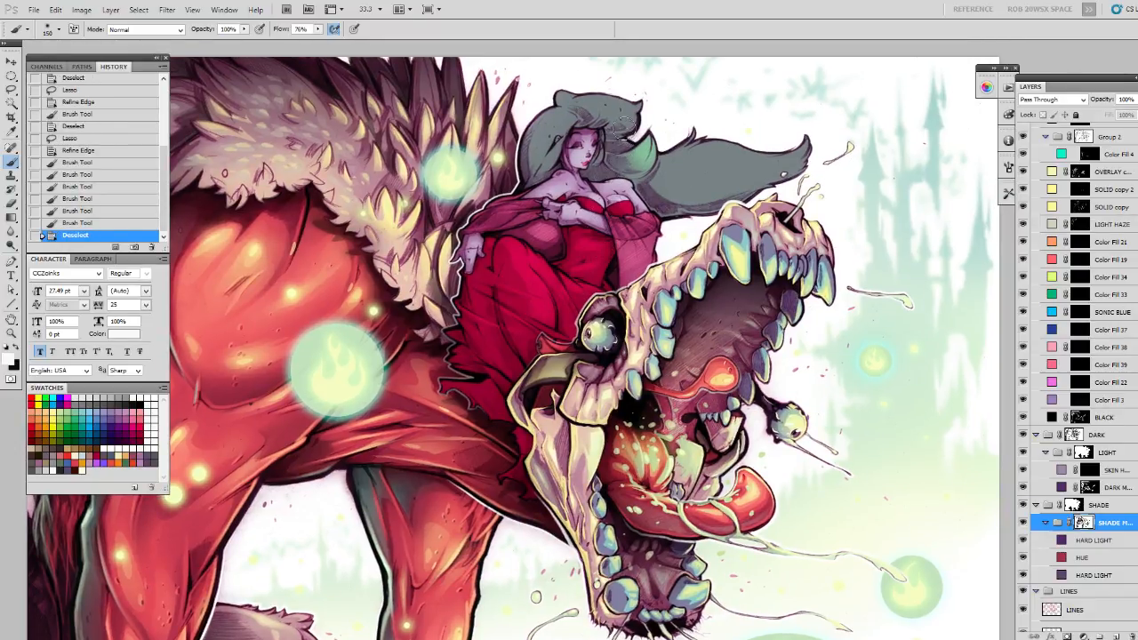
# Lasso the hair around the top and sides of the woman's head and apply Refine Edge.
pyautogui.press('l')
pyautogui.scroll(1, 632, 123)
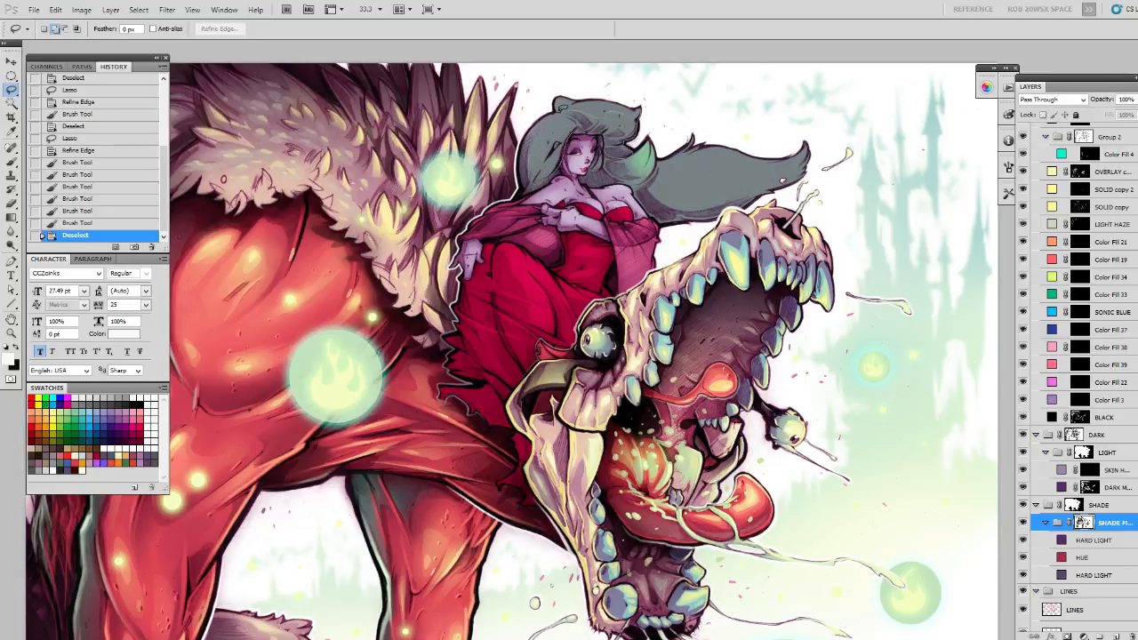
pyautogui.moveTo(559, 102); pyautogui.dragTo(610, 153)
pyautogui.hotkey('ctrl', 'alt', 'r')
pyautogui.press('Return')
# Brush highlights and shading into the selected hair around the woman's head on the SHADE subgroup's mask, alternating black and white, and deselect.
pyautogui.press('b')
pyautogui.moveTo(562, 131); pyautogui.dragTo(573, 131)
pyautogui.press('x')
pyautogui.press(']')
pyautogui.press(']')
pyautogui.moveTo(537, 166)
pyautogui.mouseDown()
pyautogui.moveTo(617, 140)
pyautogui.moveTo(552, 155)
pyautogui.moveTo(570, 130)
pyautogui.moveTo(629, 139)
pyautogui.moveTo(597, 146)
pyautogui.moveTo(529, 191)
pyautogui.moveTo(531, 202)
pyautogui.moveTo(558, 192)
pyautogui.mouseUp()
pyautogui.moveTo(587, 156)
pyautogui.mouseDown()
pyautogui.moveTo(613, 162)
pyautogui.moveTo(577, 152)
pyautogui.mouseUp()
pyautogui.press('x')
pyautogui.press('x')
pyautogui.moveTo(640, 130)
pyautogui.mouseDown()
pyautogui.moveTo(651, 140)
pyautogui.moveTo(633, 110)
pyautogui.mouseUp()
pyautogui.press('x')
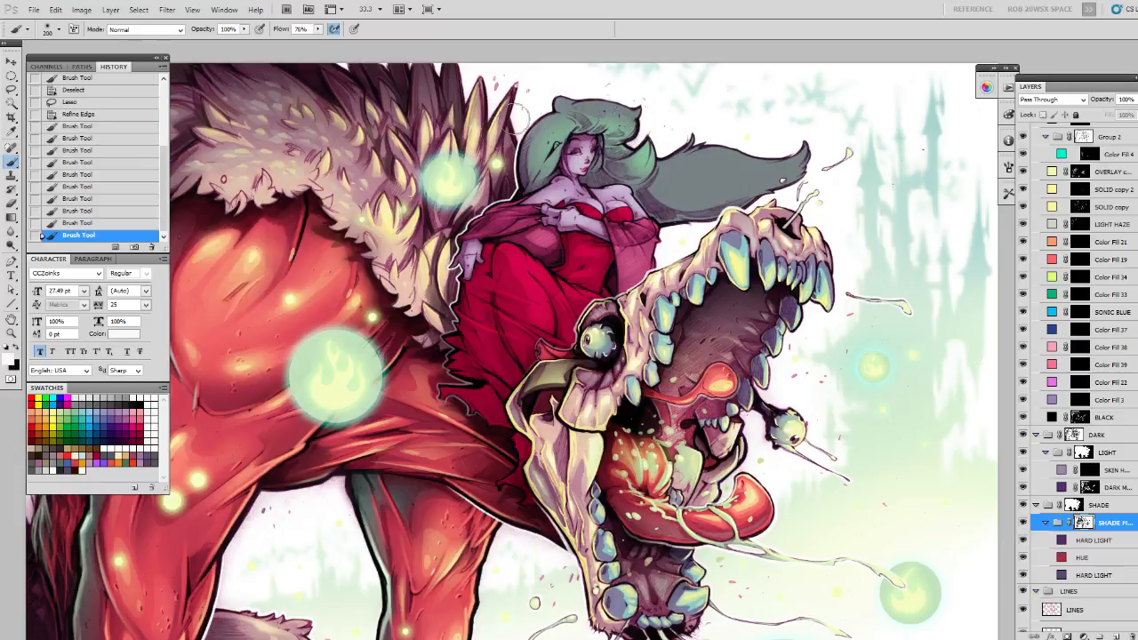
pyautogui.moveTo(533, 110); pyautogui.dragTo(523, 115)
pyautogui.press('x')
pyautogui.moveTo(633, 120); pyautogui.dragTo(629, 126)
pyautogui.moveTo(624, 143); pyautogui.dragTo(582, 144)
pyautogui.moveTo(583, 199); pyautogui.dragTo(569, 184)
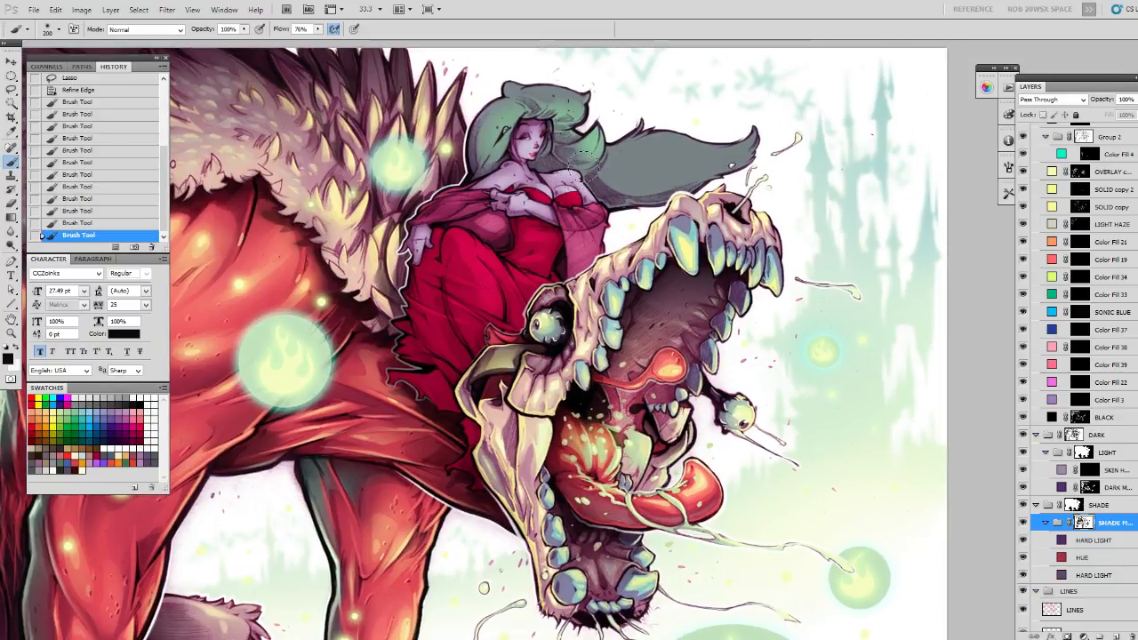
pyautogui.moveTo(578, 127); pyautogui.dragTo(613, 100)
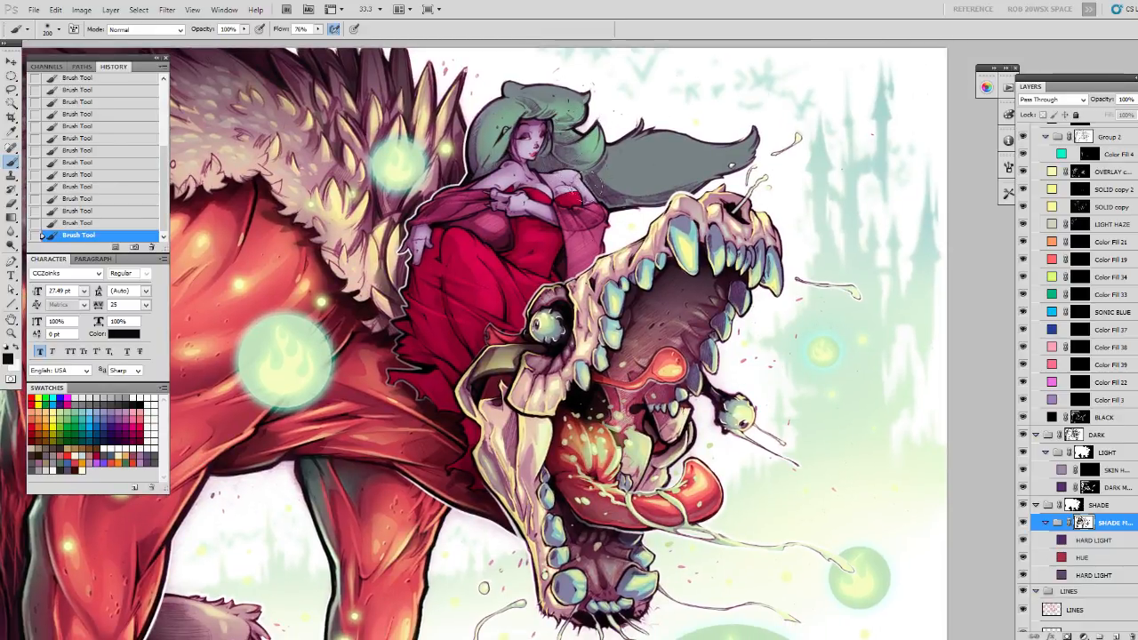
pyautogui.moveTo(578, 218); pyautogui.dragTo(571, 198)
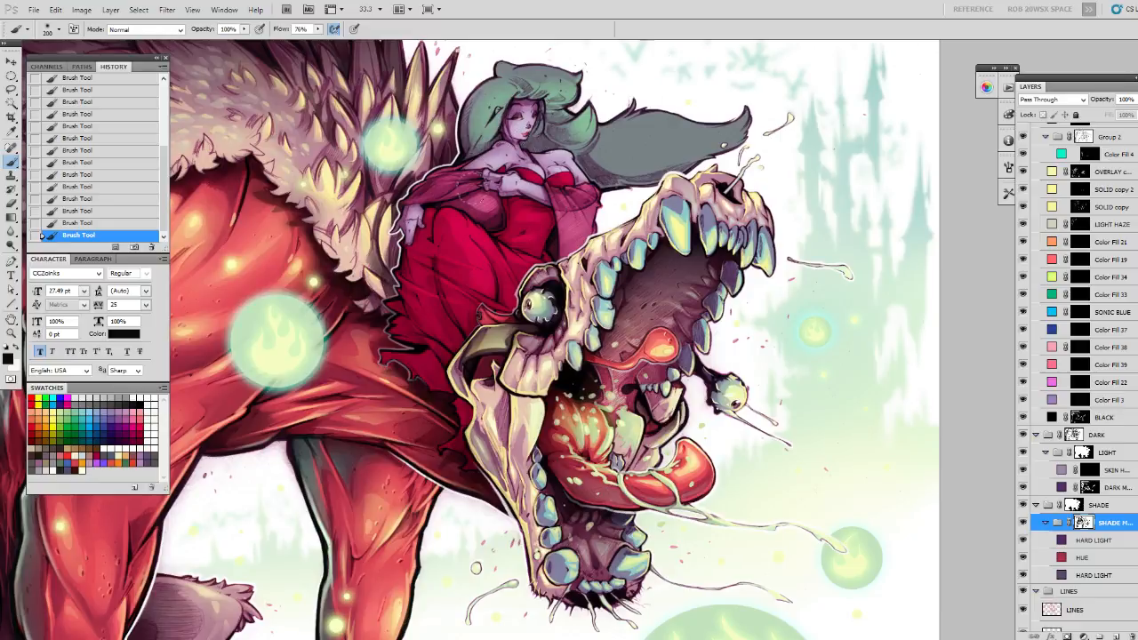
pyautogui.hotkey('ctrl', 'd')
# Lasso the upper part of the woman's long windblown hair, apply Refine Edge, and hide the selection outline.
pyautogui.press('l')
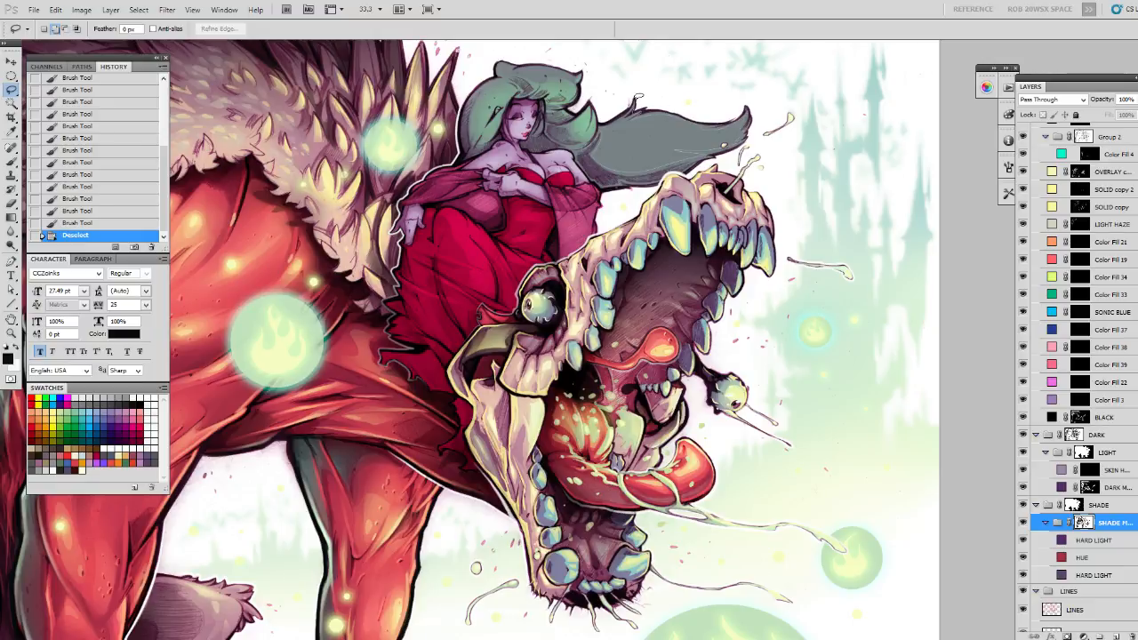
pyautogui.moveTo(595, 122)
pyautogui.mouseDown()
pyautogui.moveTo(631, 160)
pyautogui.moveTo(591, 134)
pyautogui.mouseUp()
pyautogui.press('b')
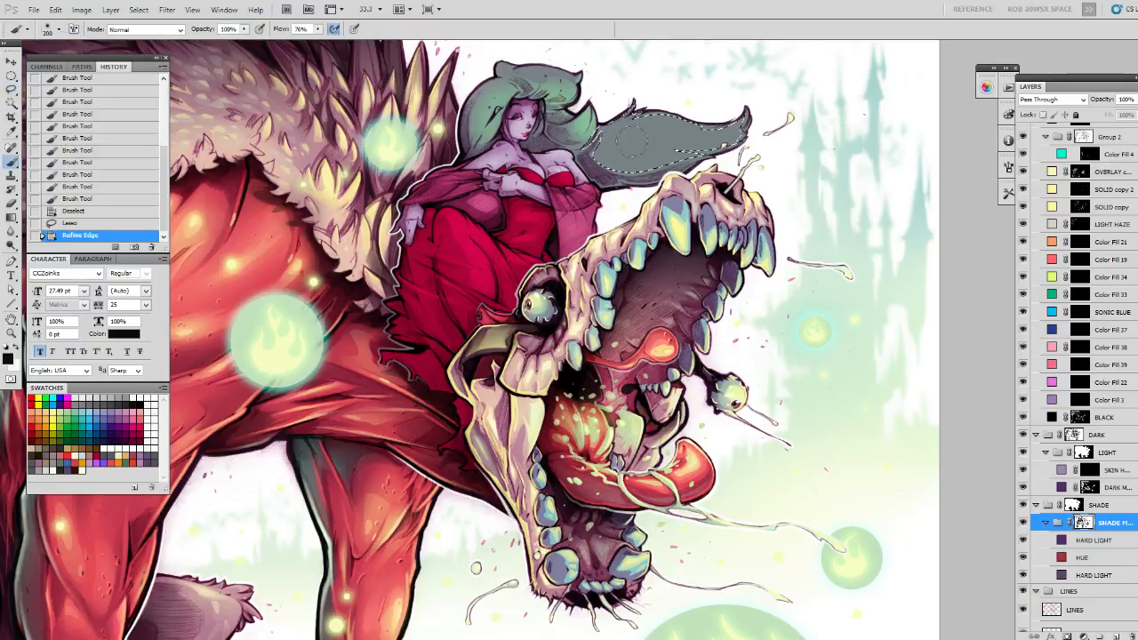
pyautogui.hotkey('ctrl', 'h')
# Paint soft highlights along the selected windblown hair with a 400 px brush on the SHADE subgroup's mask, alternating black and white.
pyautogui.press(']')
pyautogui.press(']')
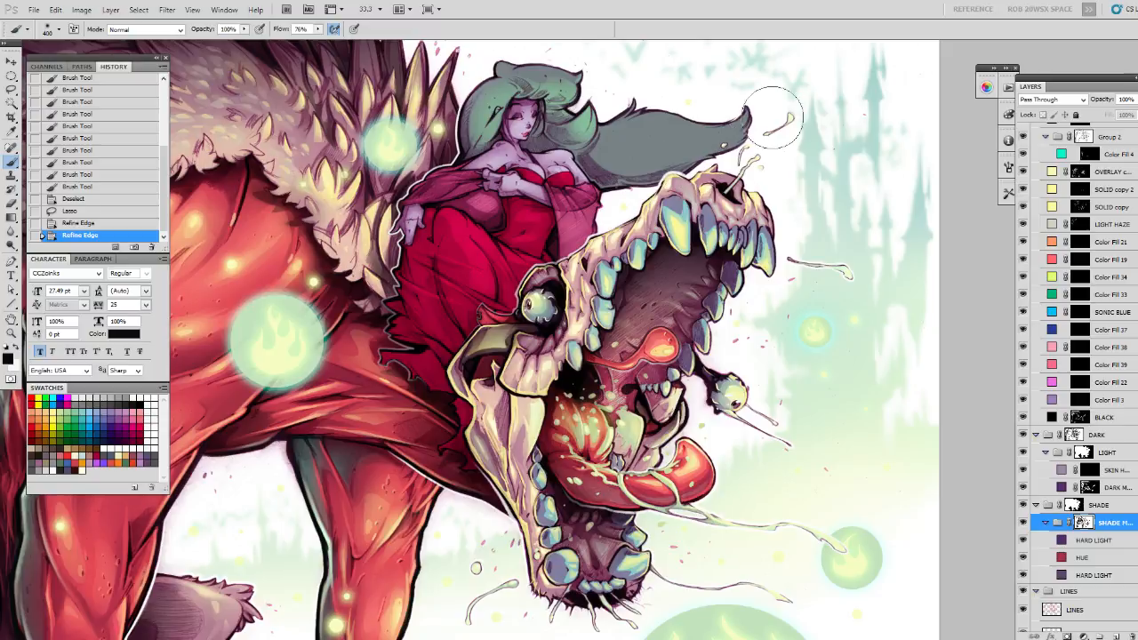
pyautogui.moveTo(746, 153); pyautogui.dragTo(607, 179)
pyautogui.press('x')
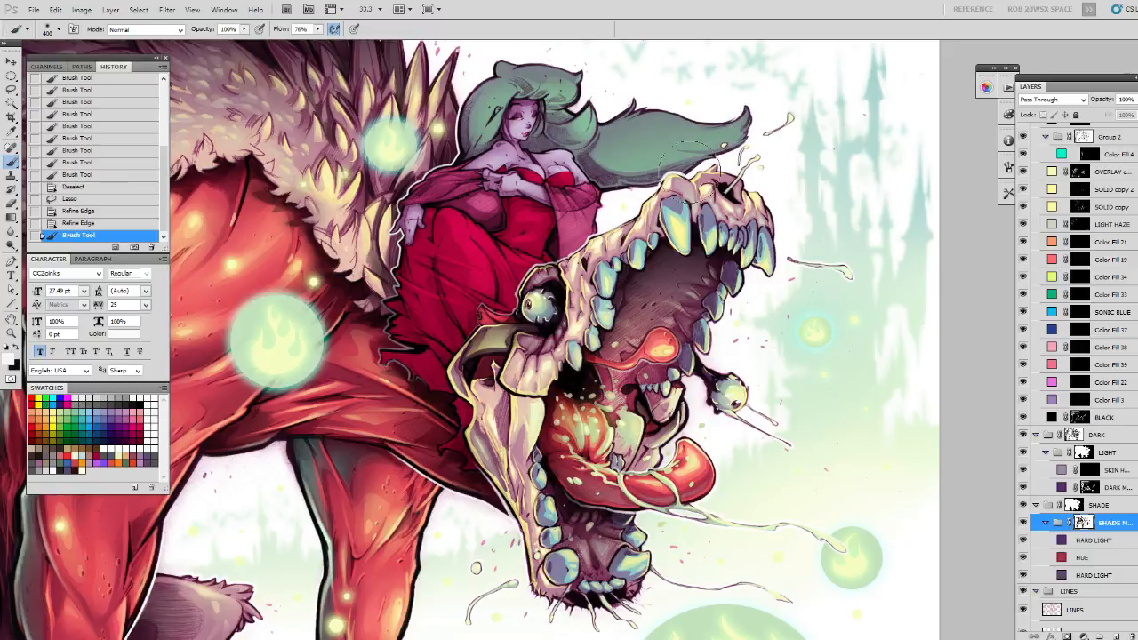
pyautogui.press('x')
pyautogui.moveTo(627, 178)
pyautogui.mouseDown()
pyautogui.moveTo(666, 133)
pyautogui.moveTo(679, 171)
pyautogui.moveTo(642, 146)
pyautogui.moveTo(771, 149)
pyautogui.mouseUp()
pyautogui.press('x')
pyautogui.moveTo(694, 160)
pyautogui.mouseDown()
pyautogui.moveTo(753, 124)
pyautogui.moveTo(714, 124)
pyautogui.moveTo(728, 95)
pyautogui.moveTo(771, 103)
pyautogui.moveTo(755, 160)
pyautogui.moveTo(712, 156)
pyautogui.moveTo(768, 108)
pyautogui.moveTo(762, 151)
pyautogui.moveTo(611, 186)
pyautogui.moveTo(628, 146)
pyautogui.moveTo(657, 133)
pyautogui.moveTo(628, 185)
pyautogui.moveTo(762, 156)
pyautogui.moveTo(666, 142)
pyautogui.moveTo(785, 140)
pyautogui.mouseUp()
pyautogui.press('x')
pyautogui.press('x')
pyautogui.moveTo(628, 175)
pyautogui.mouseDown()
pyautogui.moveTo(654, 154)
pyautogui.moveTo(795, 176)
pyautogui.mouseUp()
pyautogui.press('x')
pyautogui.moveTo(634, 175); pyautogui.dragTo(799, 133)
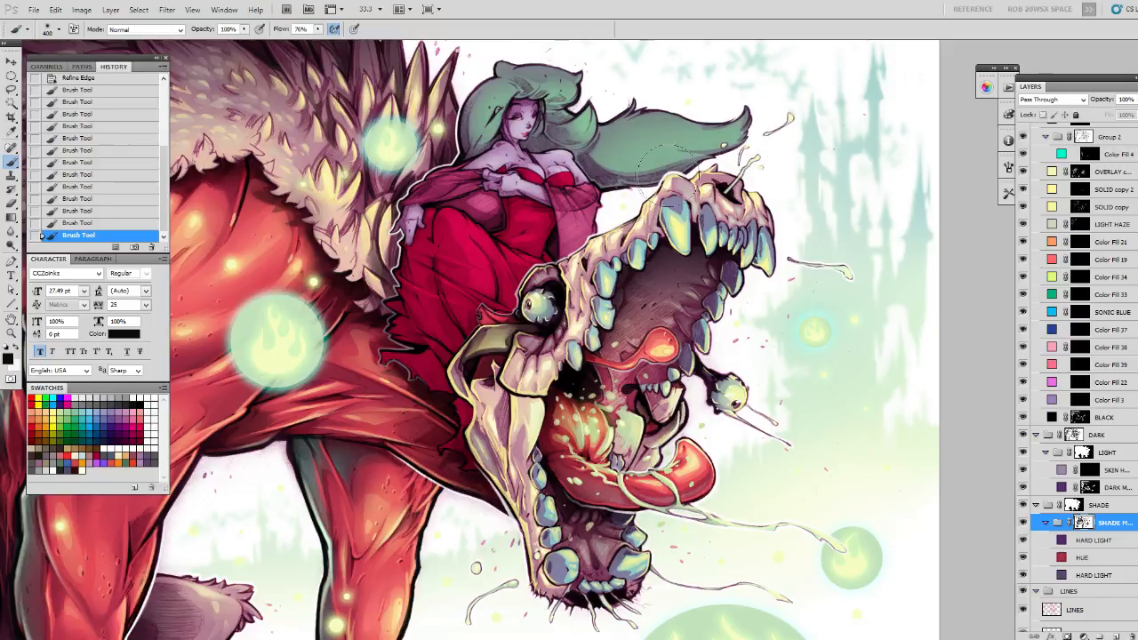
# Lasso the windblown hair down to its lower edge, brush its highlight on the SHADE subgroup's mask with the outline hidden, and deselect.
pyautogui.press('l')
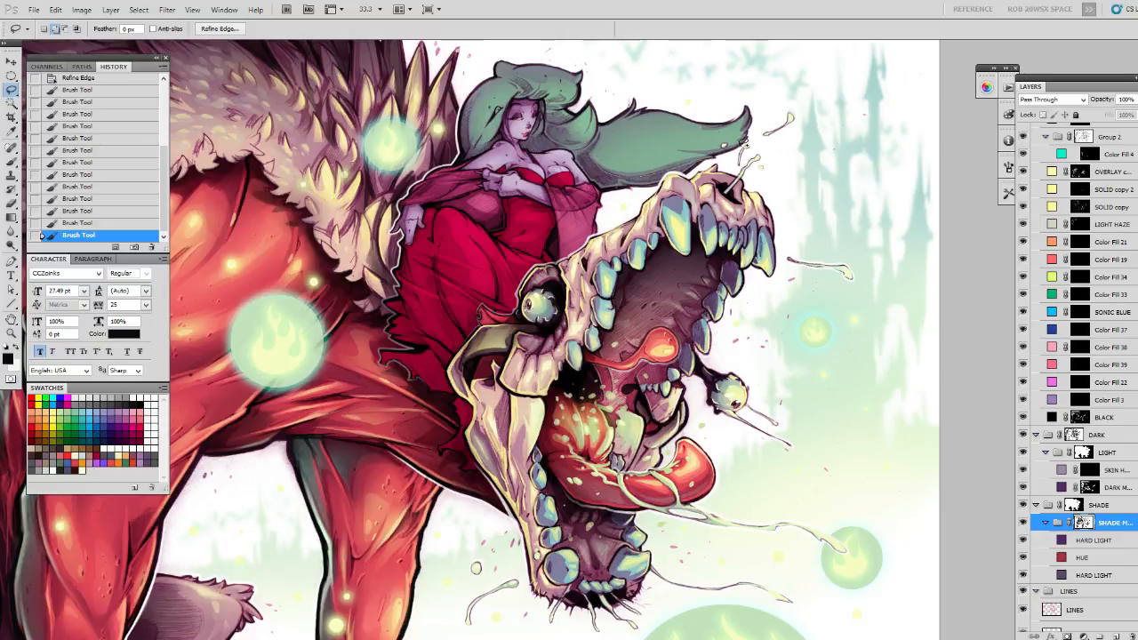
pyautogui.moveTo(702, 117)
pyautogui.mouseDown()
pyautogui.moveTo(627, 99)
pyautogui.moveTo(593, 145)
pyautogui.moveTo(609, 176)
pyautogui.mouseUp()
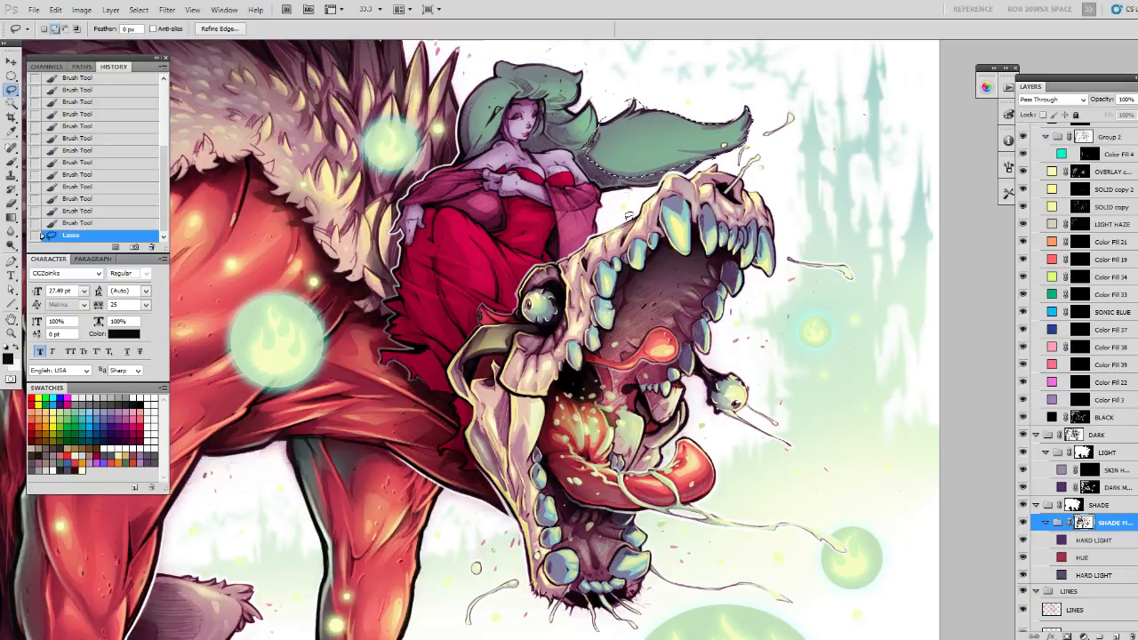
pyautogui.hotkey('ctrl', 'h')
pyautogui.press('b')
pyautogui.moveTo(749, 157)
pyautogui.mouseDown()
pyautogui.moveTo(644, 177)
pyautogui.moveTo(762, 146)
pyautogui.moveTo(634, 195)
pyautogui.moveTo(622, 169)
pyautogui.moveTo(770, 142)
pyautogui.moveTo(628, 170)
pyautogui.moveTo(634, 154)
pyautogui.moveTo(702, 182)
pyautogui.moveTo(635, 191)
pyautogui.moveTo(649, 196)
pyautogui.mouseUp()
pyautogui.press('x')
pyautogui.press('x')
pyautogui.press('x')
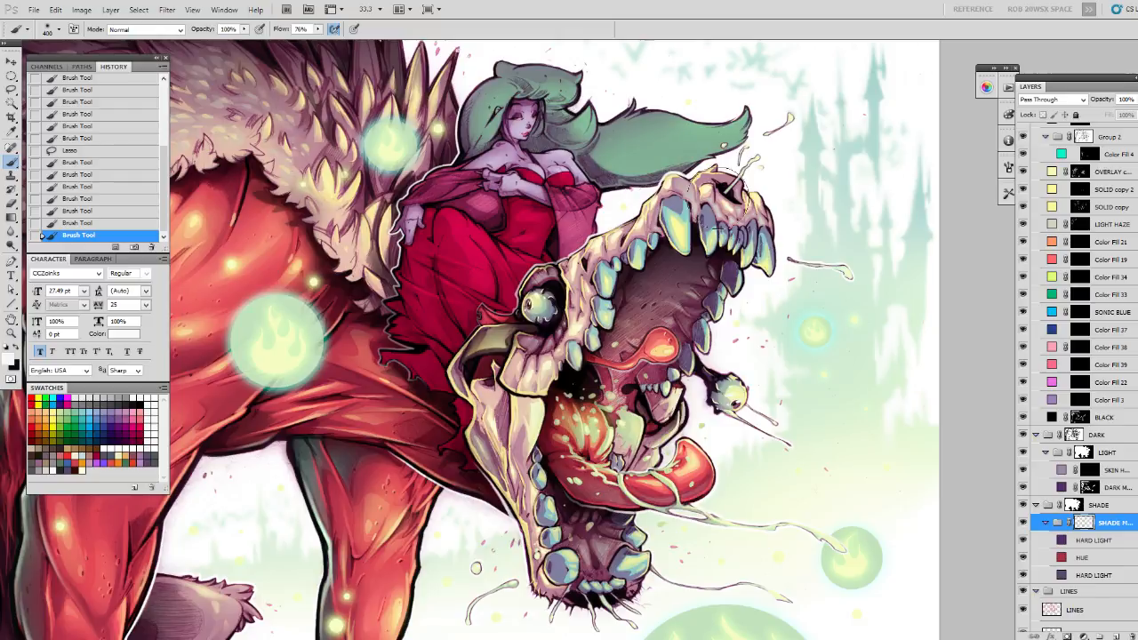
pyautogui.press('x')
pyautogui.moveTo(755, 156)
pyautogui.mouseDown()
pyautogui.moveTo(638, 188)
pyautogui.moveTo(737, 165)
pyautogui.mouseUp()
pyautogui.moveTo(569, 191)
pyautogui.mouseDown()
pyautogui.moveTo(622, 193)
pyautogui.moveTo(696, 116)
pyautogui.moveTo(779, 157)
pyautogui.mouseUp()
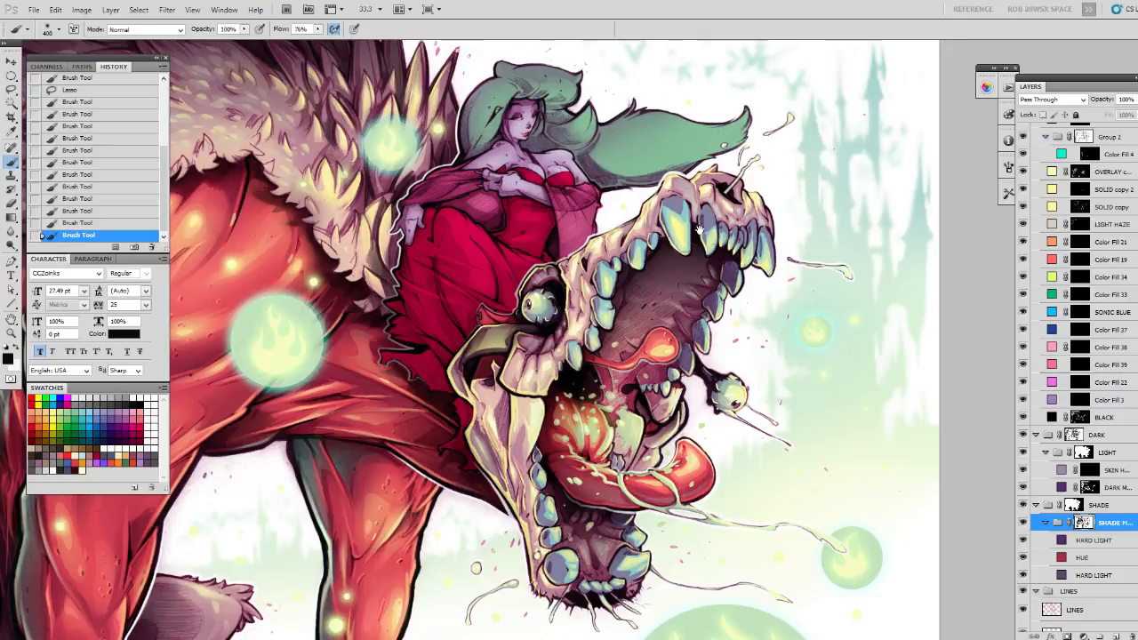
pyautogui.moveTo(697, 224); pyautogui.dragTo(688, 220)
pyautogui.hotkey('ctrl', 'd')
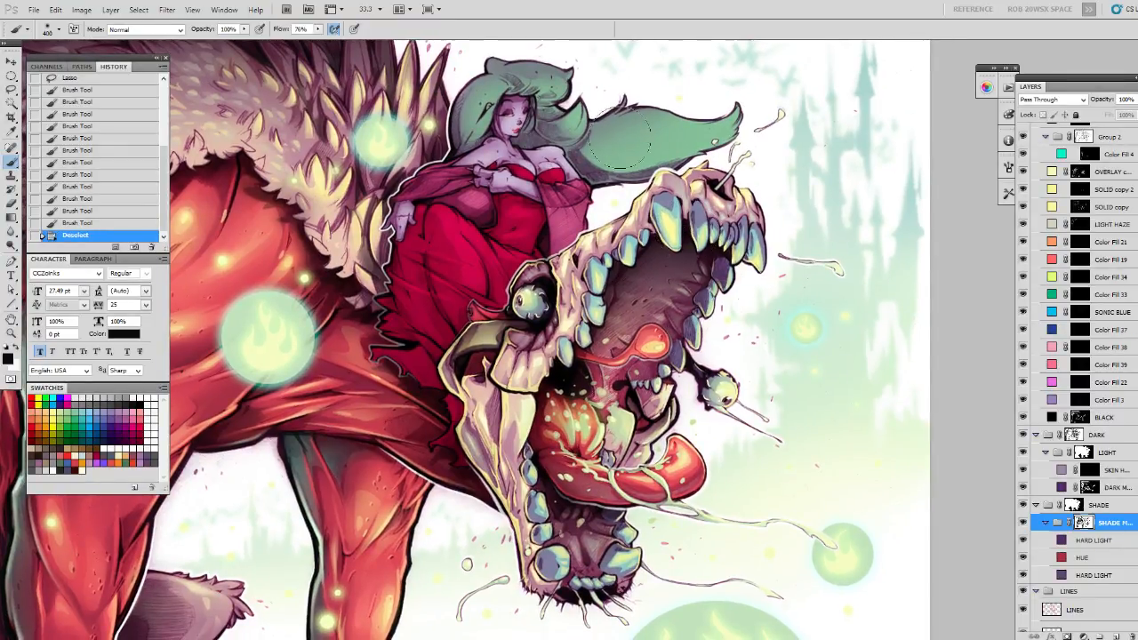
# Lasso the hair lock beside the woman's shoulder, brush its highlight on the SHADE subgroup's mask, and deselect.
pyautogui.press('l')
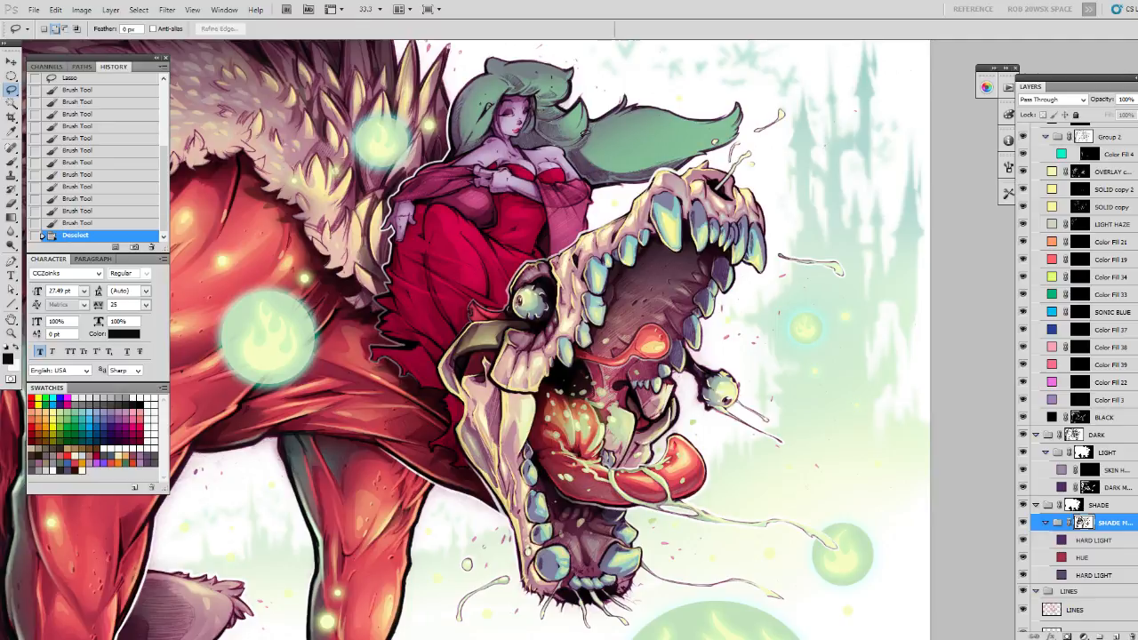
pyautogui.moveTo(579, 109)
pyautogui.mouseDown()
pyautogui.moveTo(542, 147)
pyautogui.moveTo(594, 139)
pyautogui.moveTo(587, 188)
pyautogui.moveTo(543, 182)
pyautogui.mouseUp()
pyautogui.press('b')
pyautogui.press('x')
pyautogui.press('x')
pyautogui.moveTo(614, 106); pyautogui.dragTo(576, 133)
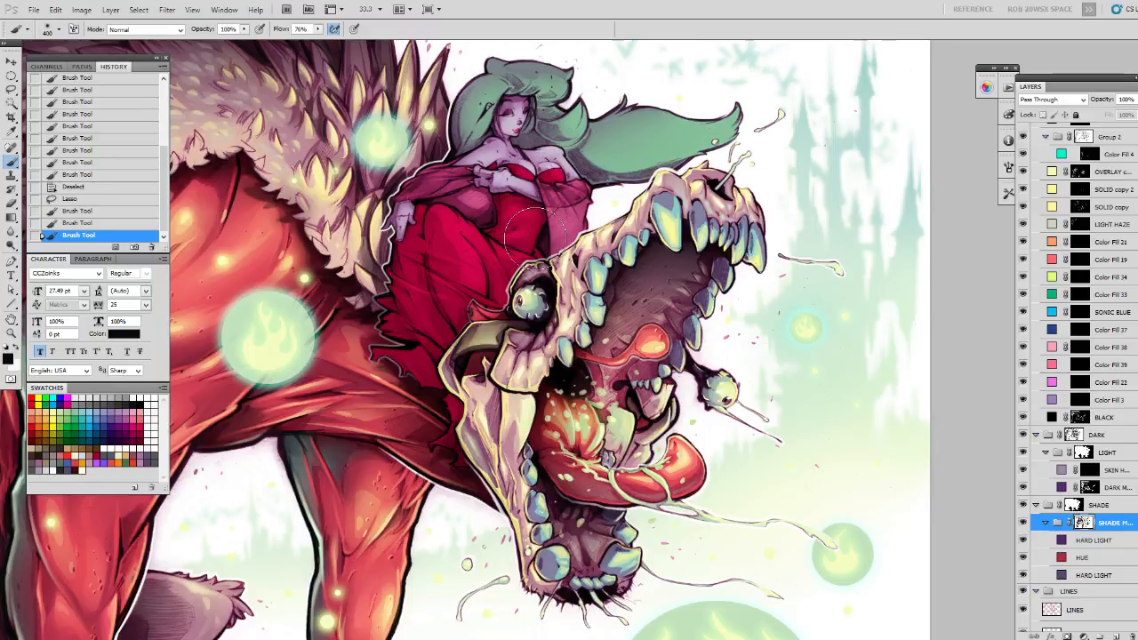
pyautogui.moveTo(583, 224); pyautogui.dragTo(578, 222)
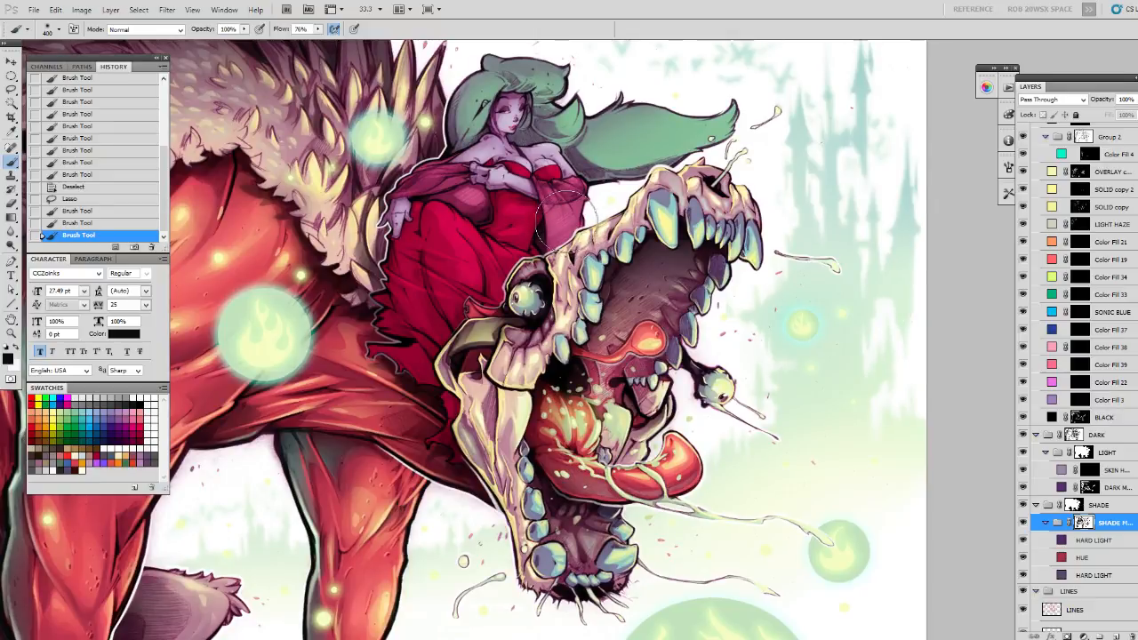
pyautogui.press('l')
pyautogui.moveTo(607, 218); pyautogui.dragTo(589, 213)
pyautogui.hotkey('ctrl', 'd')
# Brush small black highlight strokes into the hair on top of and around the woman's head on the SHADE subgroup's mask.
pyautogui.moveTo(567, 116); pyautogui.dragTo(581, 173)
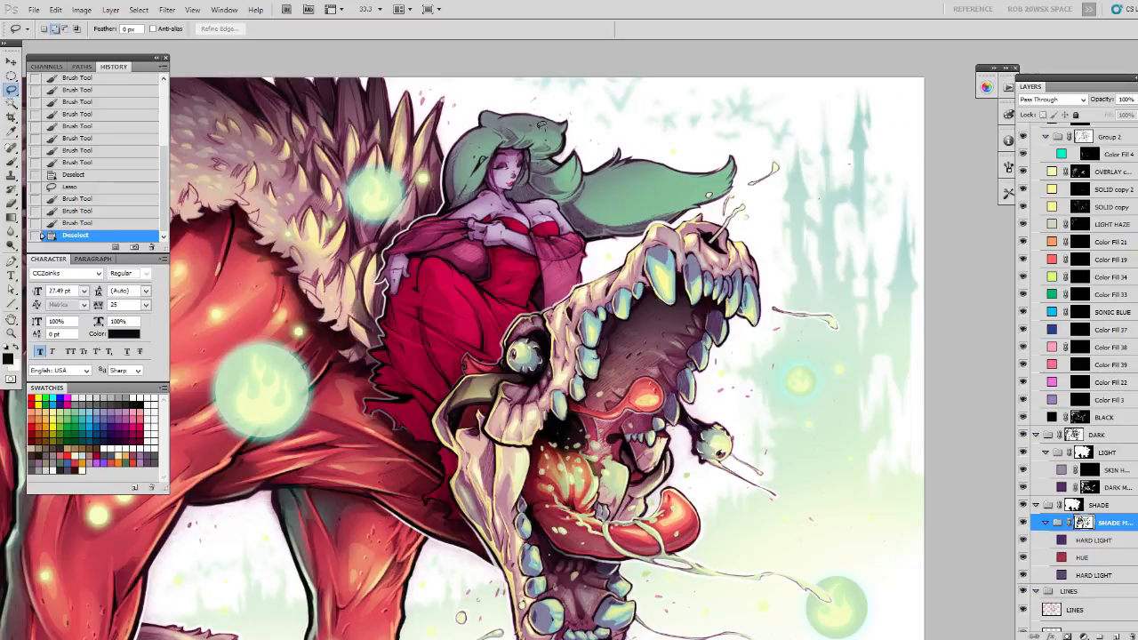
pyautogui.press('b')
pyautogui.moveTo(508, 132)
pyautogui.mouseDown()
pyautogui.moveTo(568, 149)
pyautogui.moveTo(550, 144)
pyautogui.mouseUp()
pyautogui.moveTo(553, 131); pyautogui.dragTo(558, 147)
pyautogui.moveTo(562, 140)
pyautogui.mouseDown()
pyautogui.moveTo(551, 160)
pyautogui.moveTo(465, 200)
pyautogui.mouseUp()
pyautogui.moveTo(484, 149)
pyautogui.mouseDown()
pyautogui.moveTo(471, 190)
pyautogui.moveTo(530, 125)
pyautogui.moveTo(540, 131)
pyautogui.moveTo(516, 166)
pyautogui.mouseUp()
pyautogui.moveTo(528, 140); pyautogui.dragTo(530, 169)
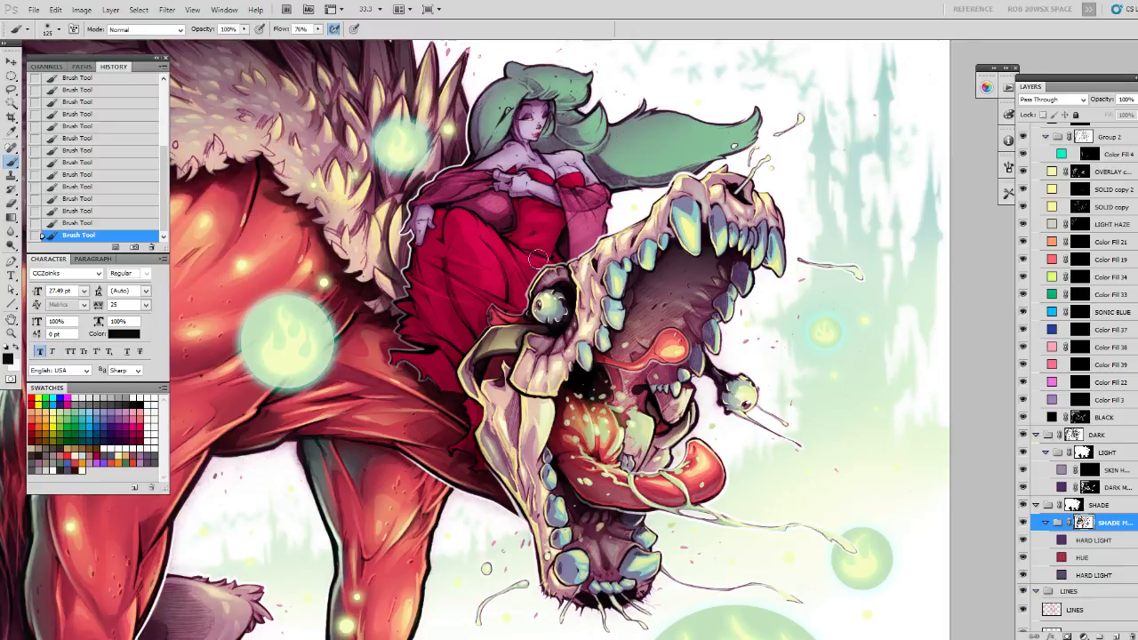
# Touch up the folds of the red dress with a 125 px brush on the SHADE subgroup's mask, alternating black and white.
pyautogui.scroll(-3, 516, 244)
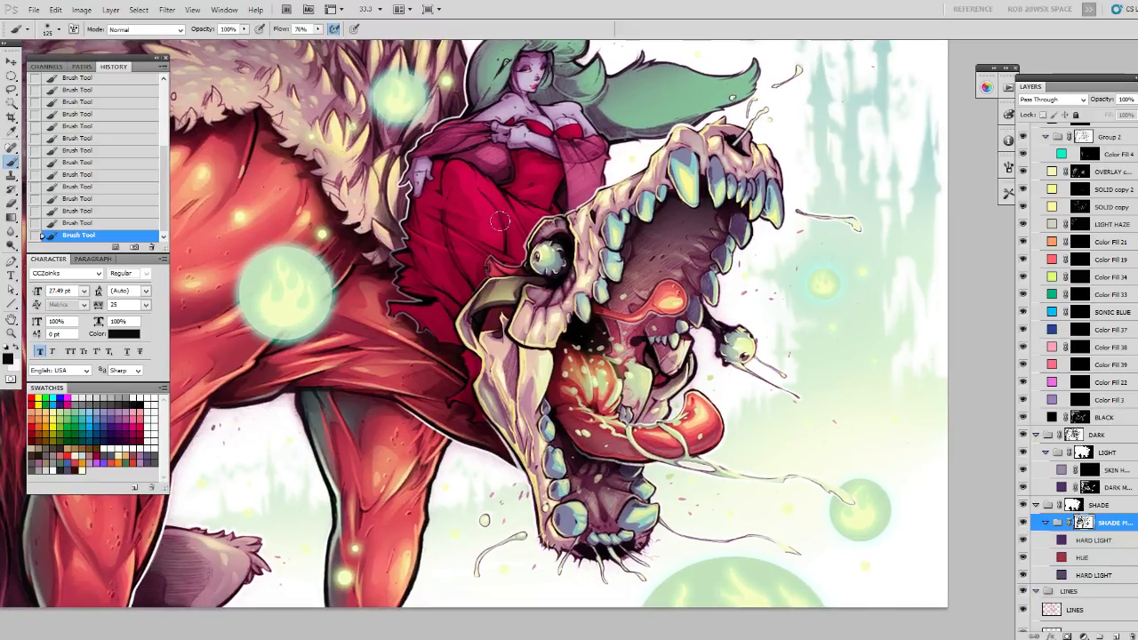
pyautogui.press('x')
pyautogui.press('x')
pyautogui.press('x')
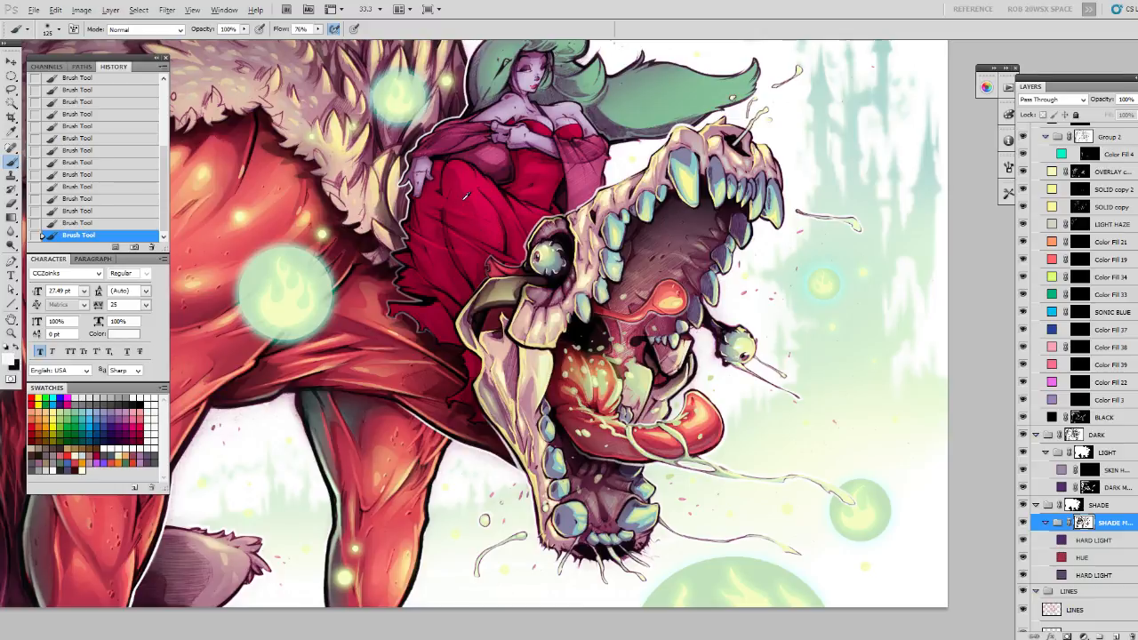
pyautogui.press('x')
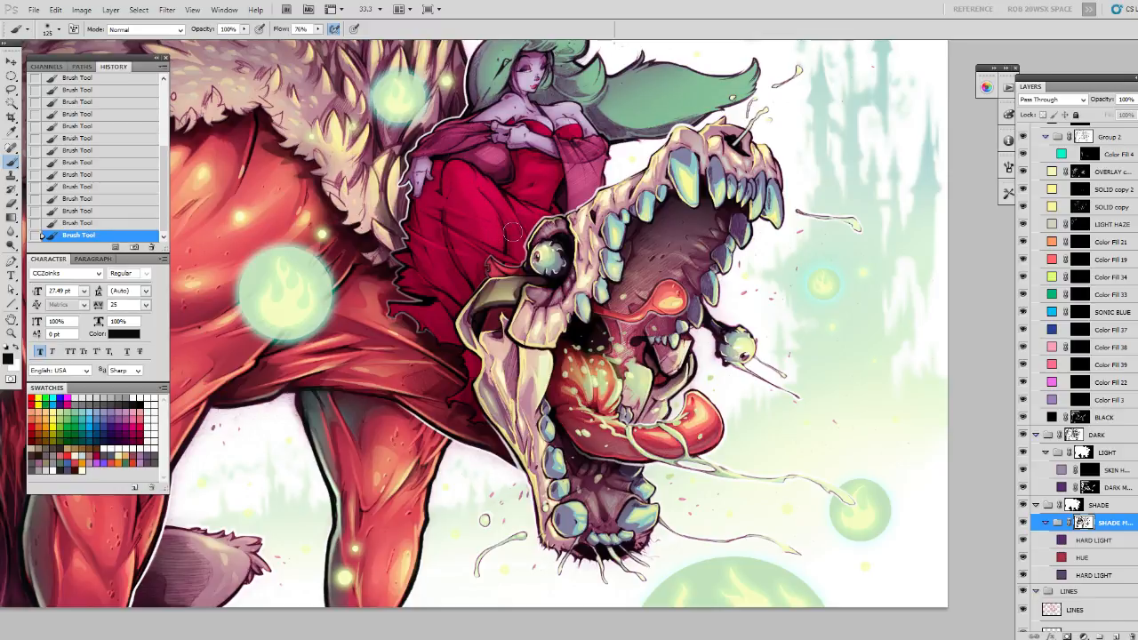
# Undo the last four brush strokes on the red dress.
pyautogui.press('x')
pyautogui.hotkey('ctrl', 'z')
pyautogui.hotkey('ctrl', 'alt', 'z')
pyautogui.hotkey('ctrl', 'alt', 'z')
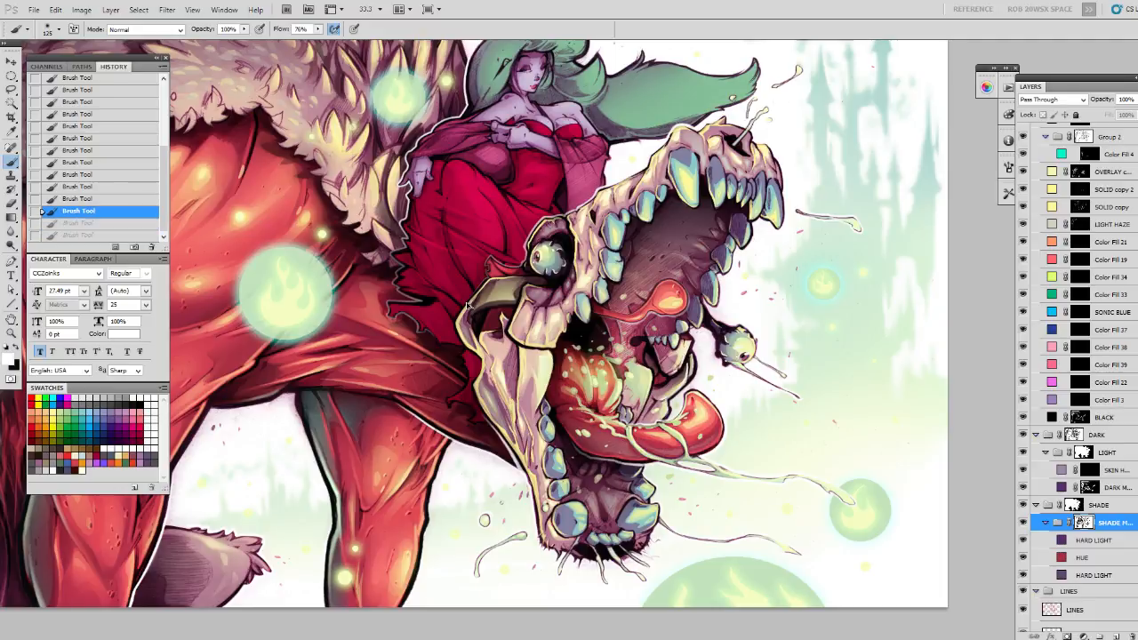
pyautogui.hotkey('ctrl', 'alt', 'z')
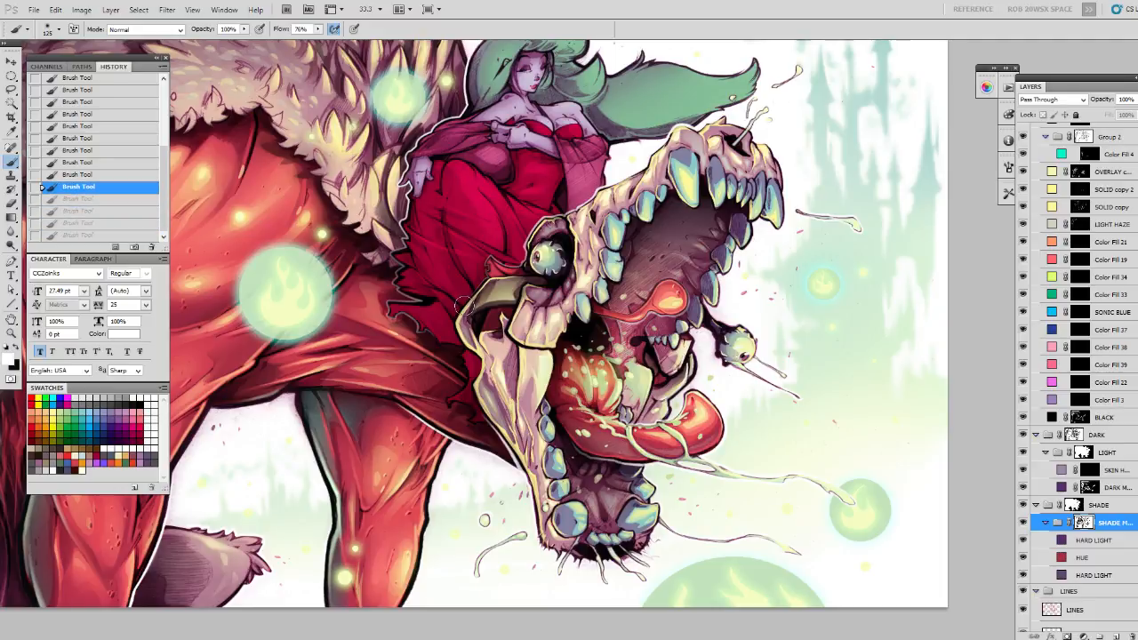
# Lasso the torn lower hem of the red dress, paint it on the SHADE subgroup's mask with a 200 px brush, and deselect.
pyautogui.moveTo(664, 294); pyautogui.dragTo(650, 190)
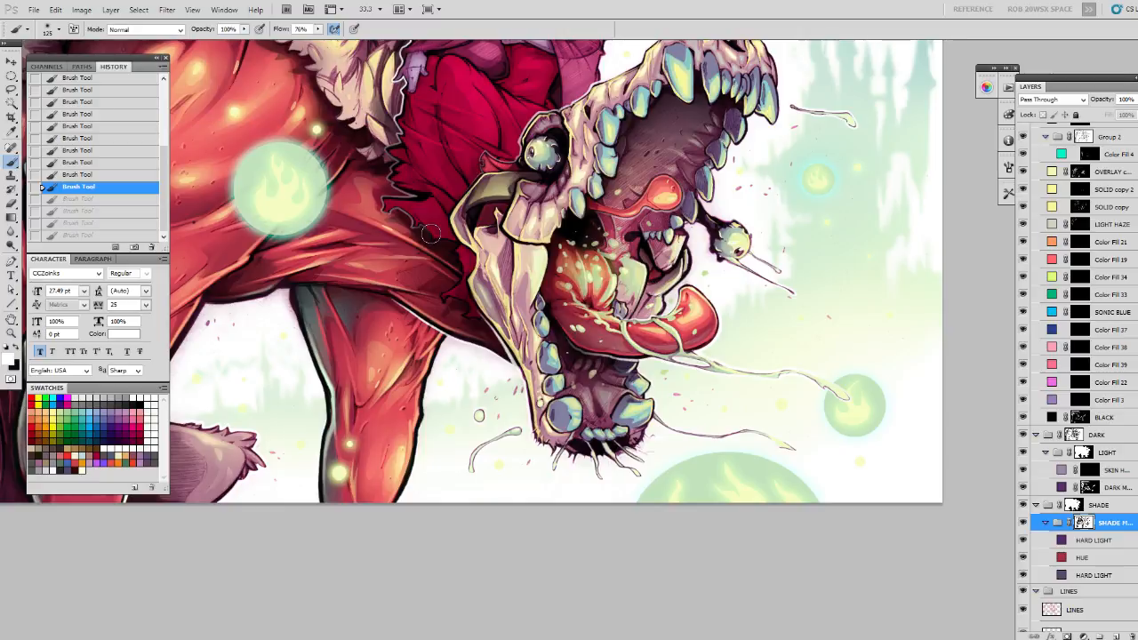
pyautogui.press('l')
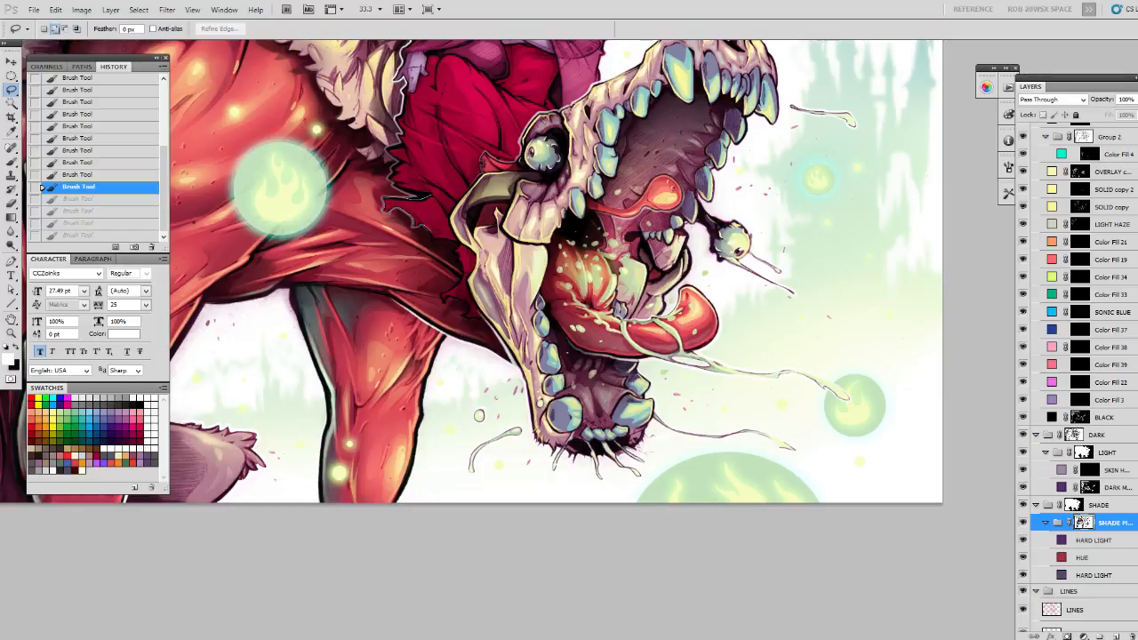
pyautogui.moveTo(430, 196); pyautogui.dragTo(429, 199)
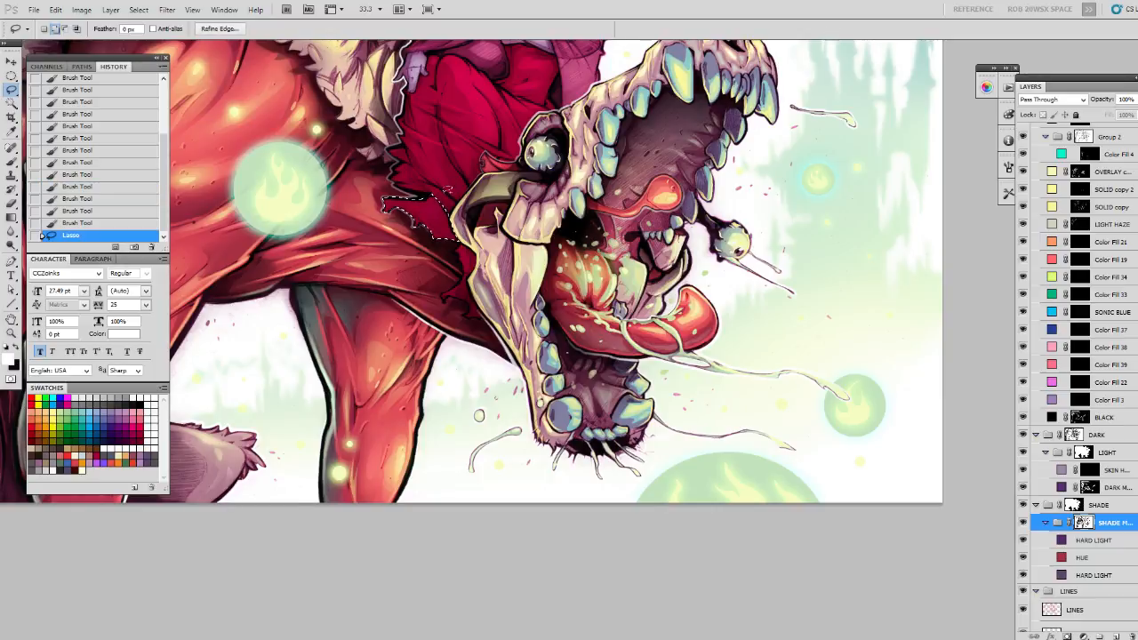
pyautogui.press('b')
pyautogui.press(']')
pyautogui.press(']')
pyautogui.press(']')
pyautogui.press(']')
pyautogui.press(']')
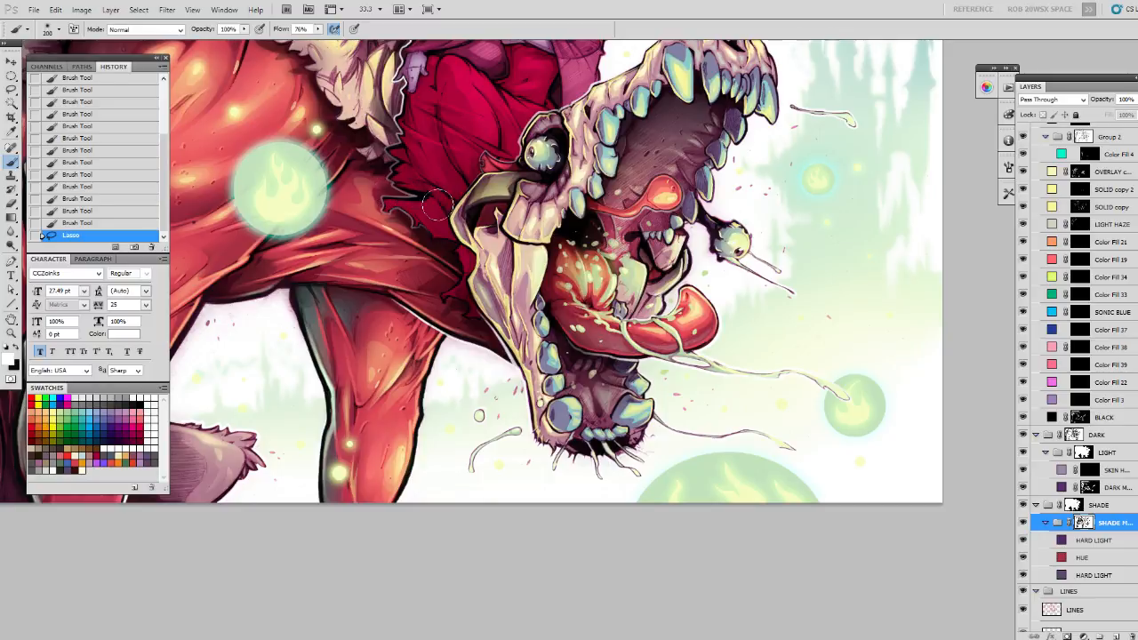
pyautogui.moveTo(430, 192)
pyautogui.mouseDown()
pyautogui.moveTo(440, 203)
pyautogui.moveTo(435, 190)
pyautogui.moveTo(449, 192)
pyautogui.mouseUp()
pyautogui.press('x')
pyautogui.press('x')
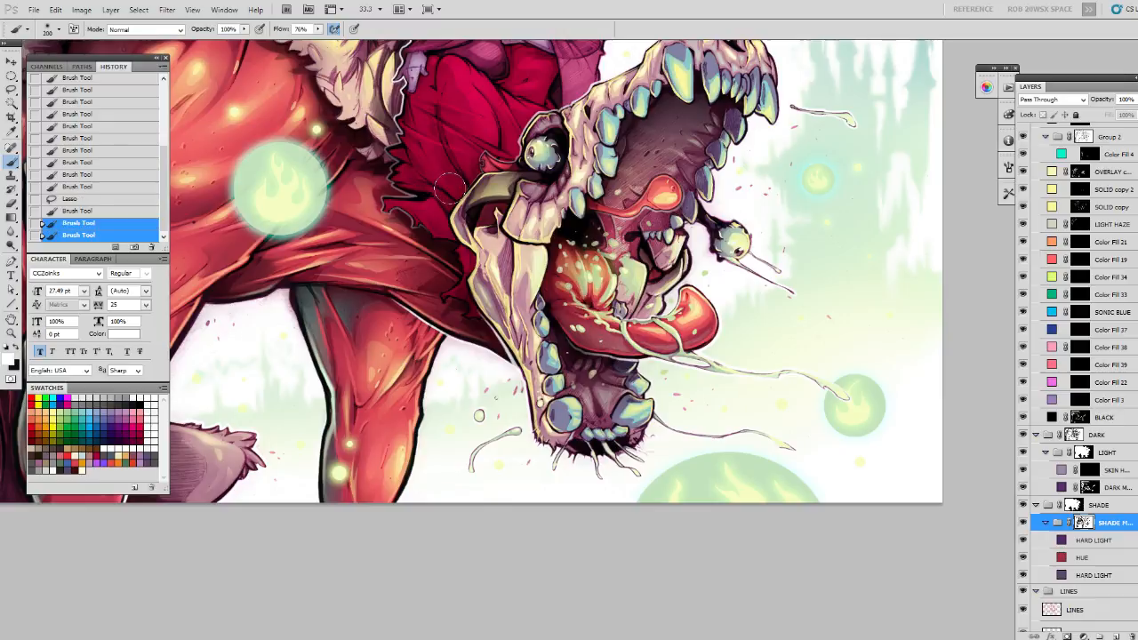
pyautogui.press('x')
pyautogui.press('x')
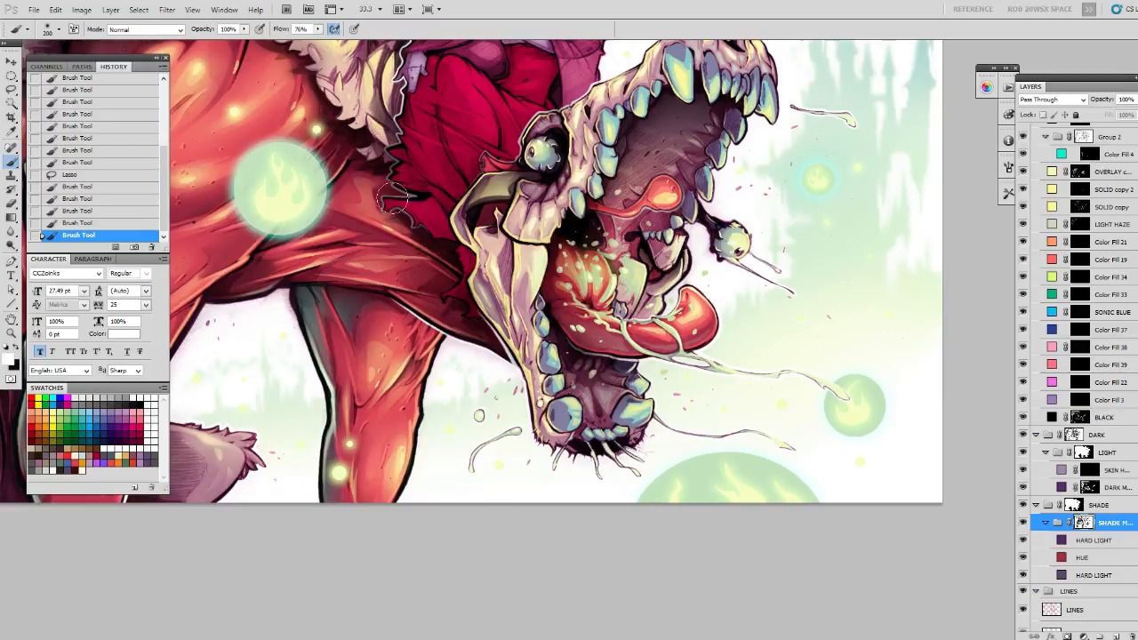
pyautogui.moveTo(464, 222)
pyautogui.mouseDown()
pyautogui.moveTo(449, 197)
pyautogui.moveTo(440, 222)
pyautogui.mouseUp()
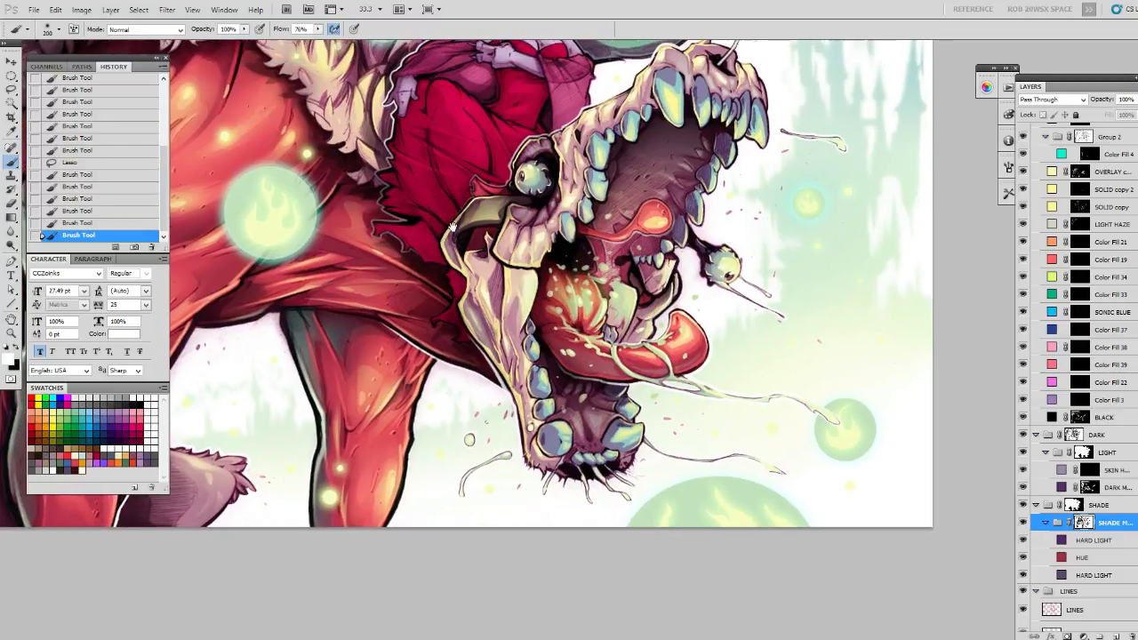
pyautogui.hotkey('ctrl', 'd')
# Lasso the area of the red dress along its ragged edge above the hem and fill it with black on the SHADE subgroup's mask.
pyautogui.press('l')
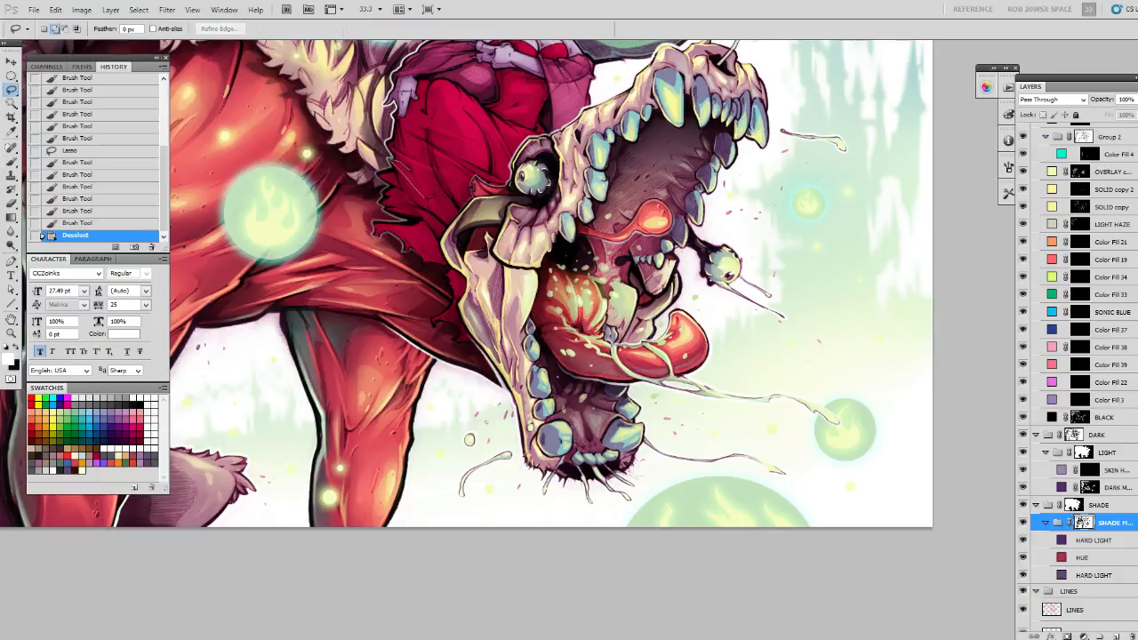
pyautogui.moveTo(426, 199); pyautogui.dragTo(393, 158)
pyautogui.press('b')
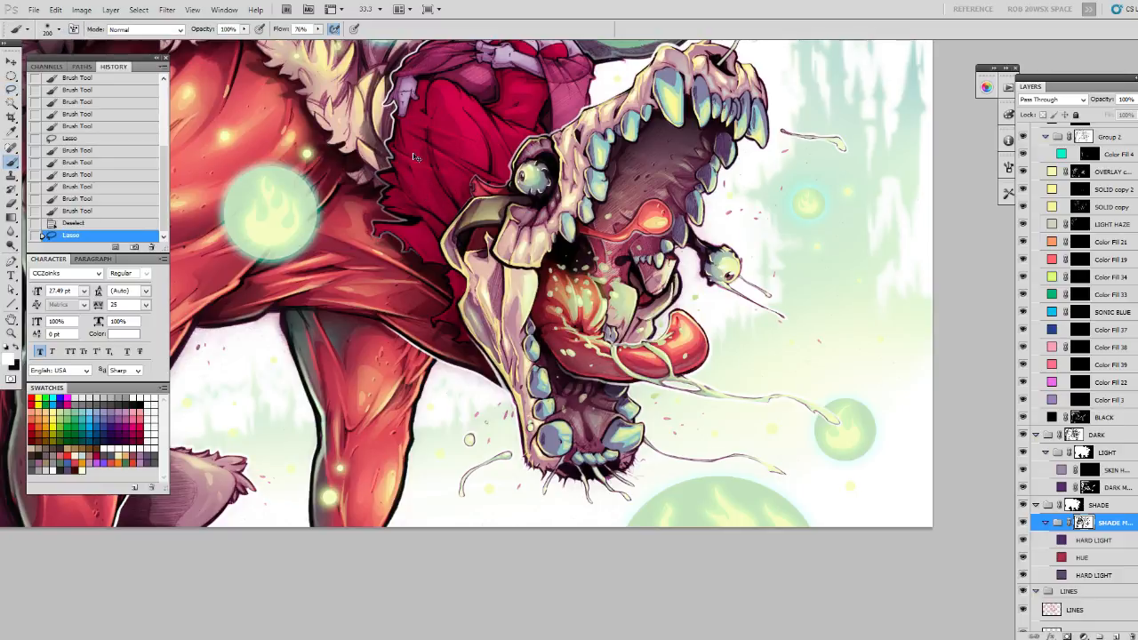
pyautogui.hotkey('alt', 'BackSpace')
pyautogui.hotkey('ctrl', 'BackSpace')
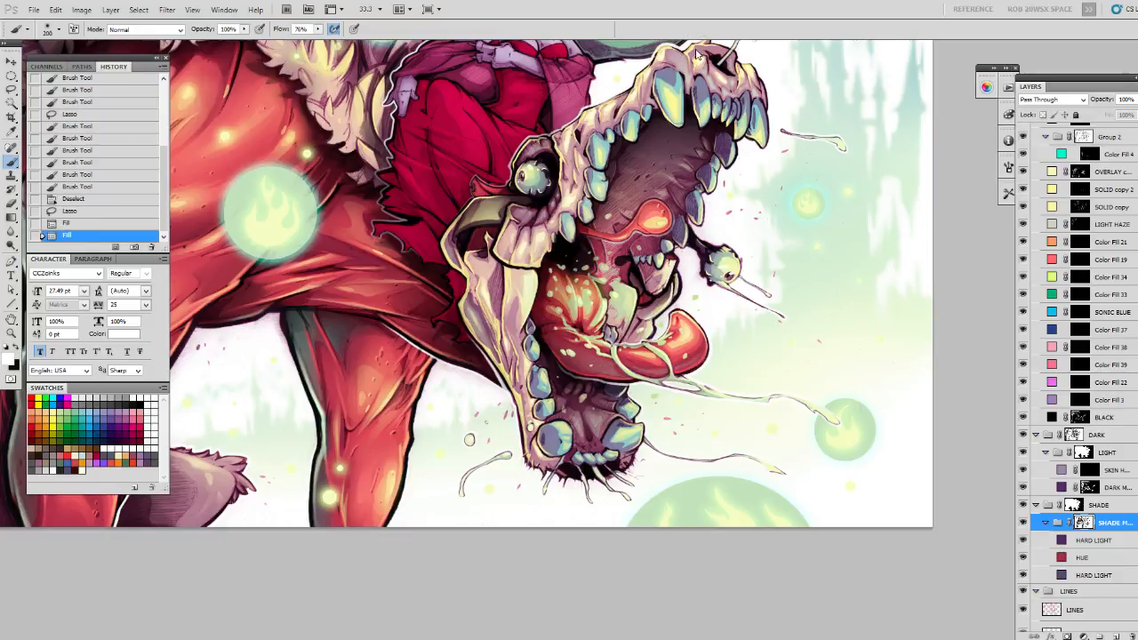
# Retouch the selected ragged edge of the red dress on the SHADE subgroup's mask with a 125 px brush in black and white, and deselect.
pyautogui.press('x')
pyautogui.press('[')
pyautogui.press('[')
pyautogui.press('[')
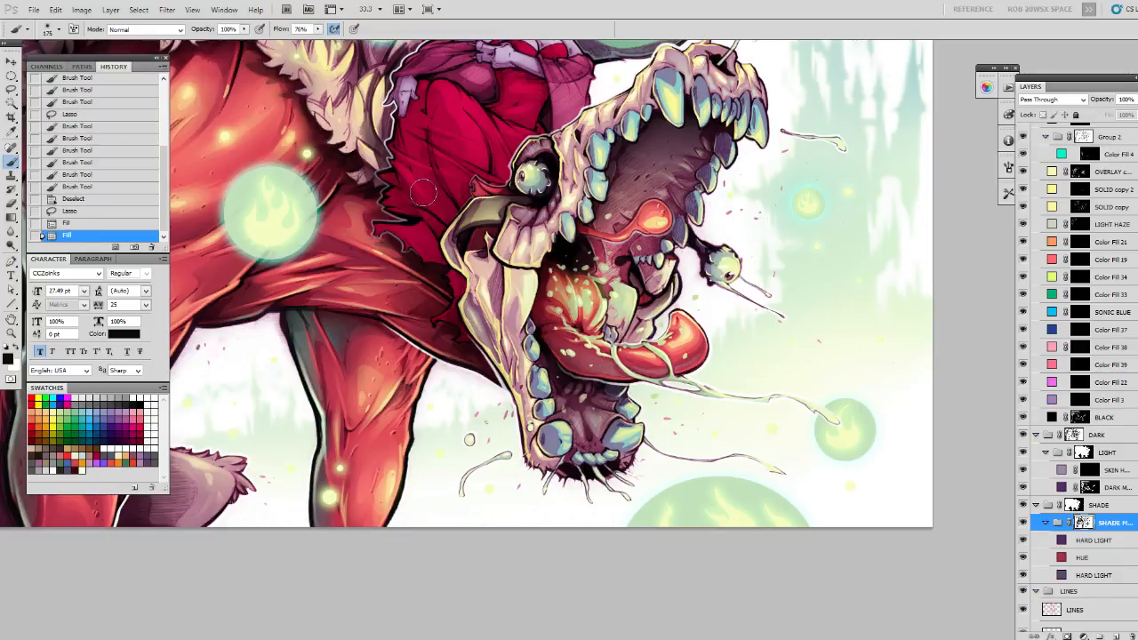
pyautogui.moveTo(432, 204)
pyautogui.mouseDown()
pyautogui.moveTo(430, 174)
pyautogui.moveTo(427, 187)
pyautogui.mouseUp()
pyautogui.press('x')
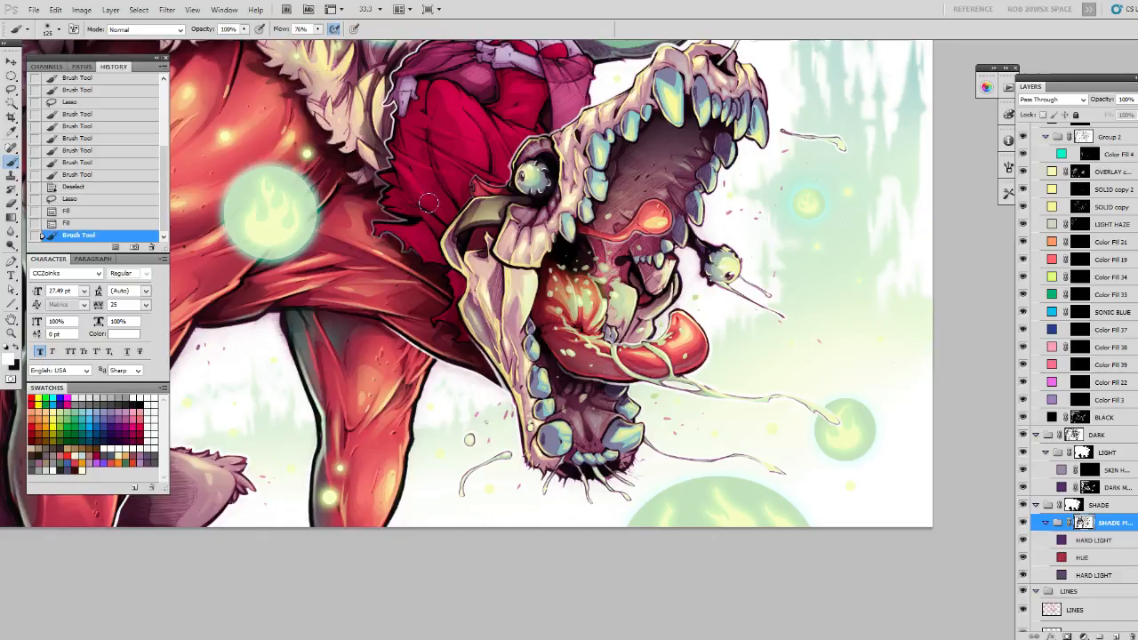
pyautogui.click(423, 169)
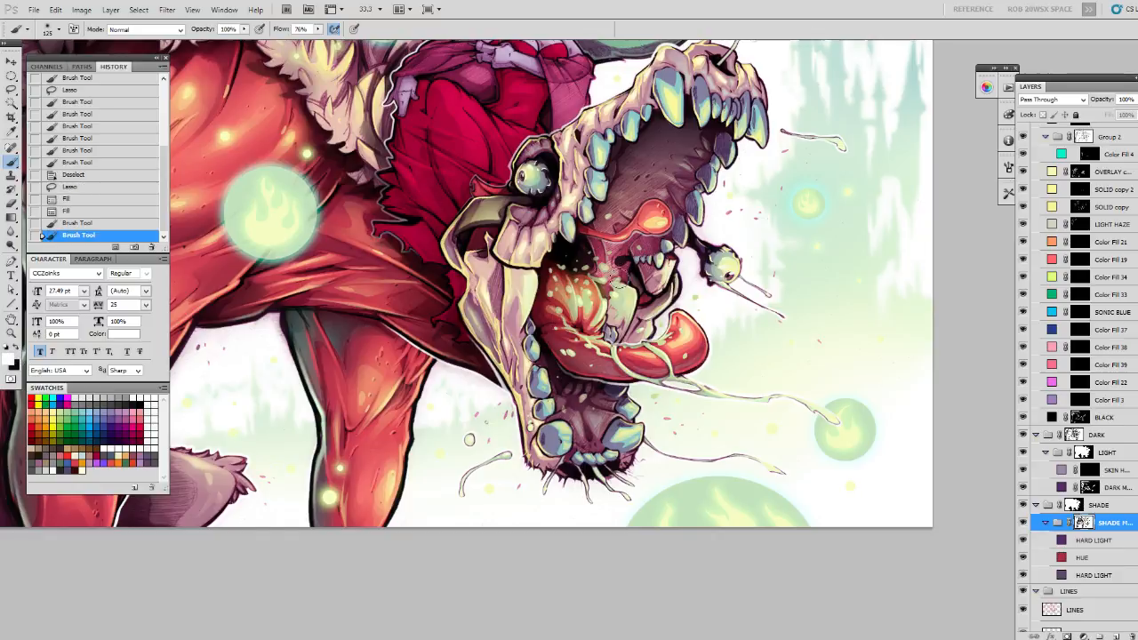
pyautogui.moveTo(613, 245); pyautogui.dragTo(623, 322)
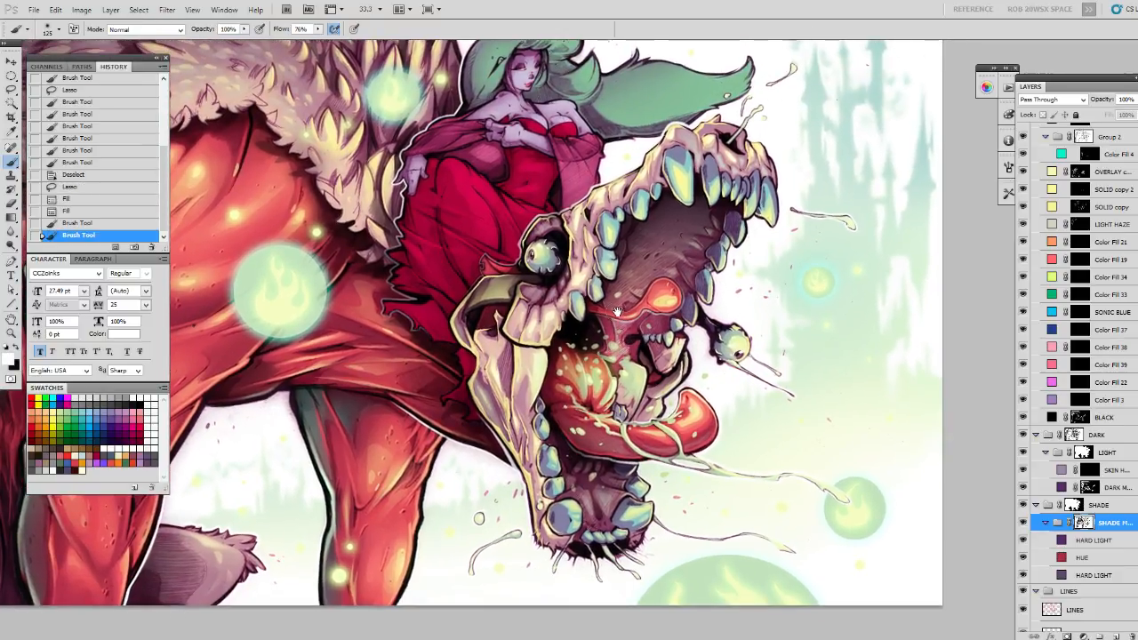
pyautogui.hotkey('ctrl', 'd')
# Lasso a small fold of the red dress beside the woman's hand and fill it with white on the SHADE subgroup's mask.
pyautogui.press('l')
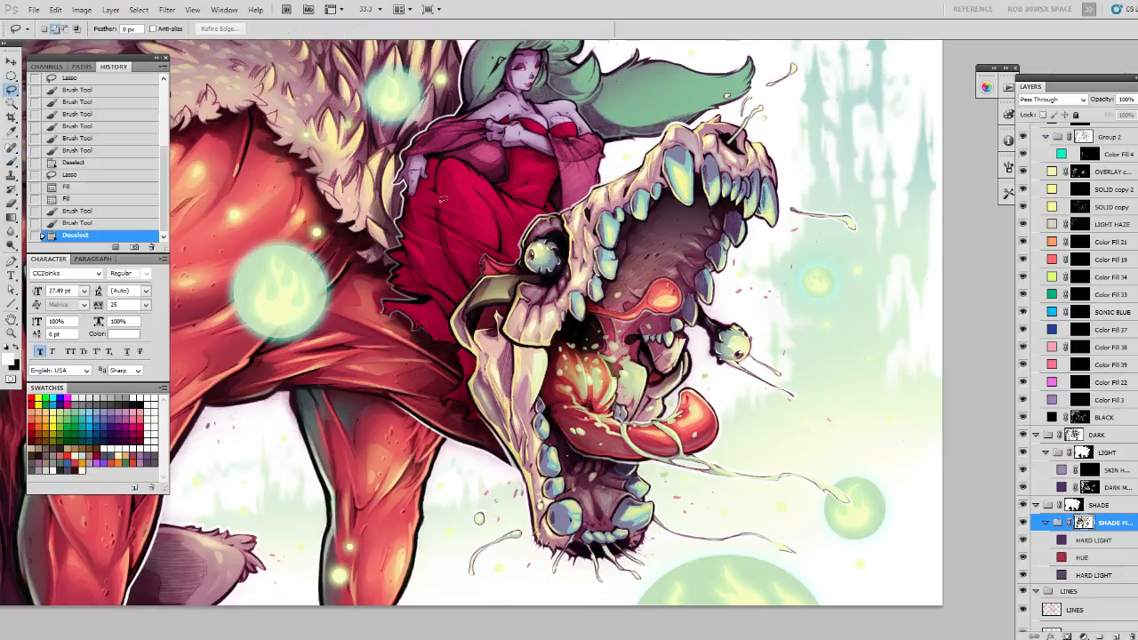
pyautogui.moveTo(452, 201)
pyautogui.mouseDown()
pyautogui.moveTo(418, 200)
pyautogui.moveTo(450, 204)
pyautogui.mouseUp()
pyautogui.press('b')
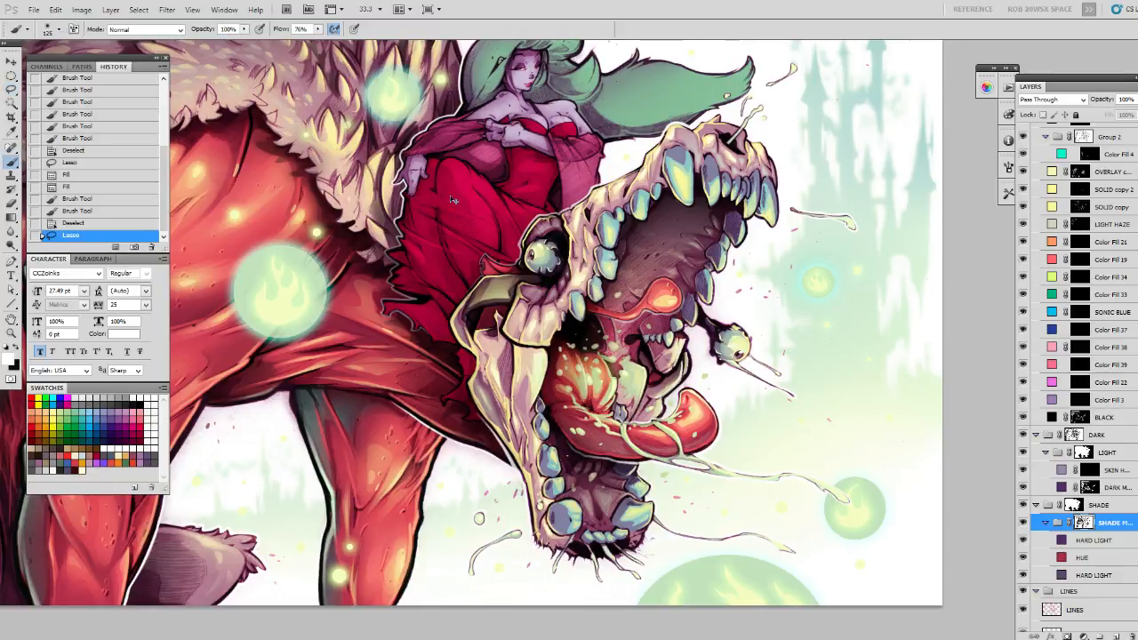
pyautogui.hotkey('alt', 'BackSpace')
pyautogui.hotkey('alt', 'BackSpace')
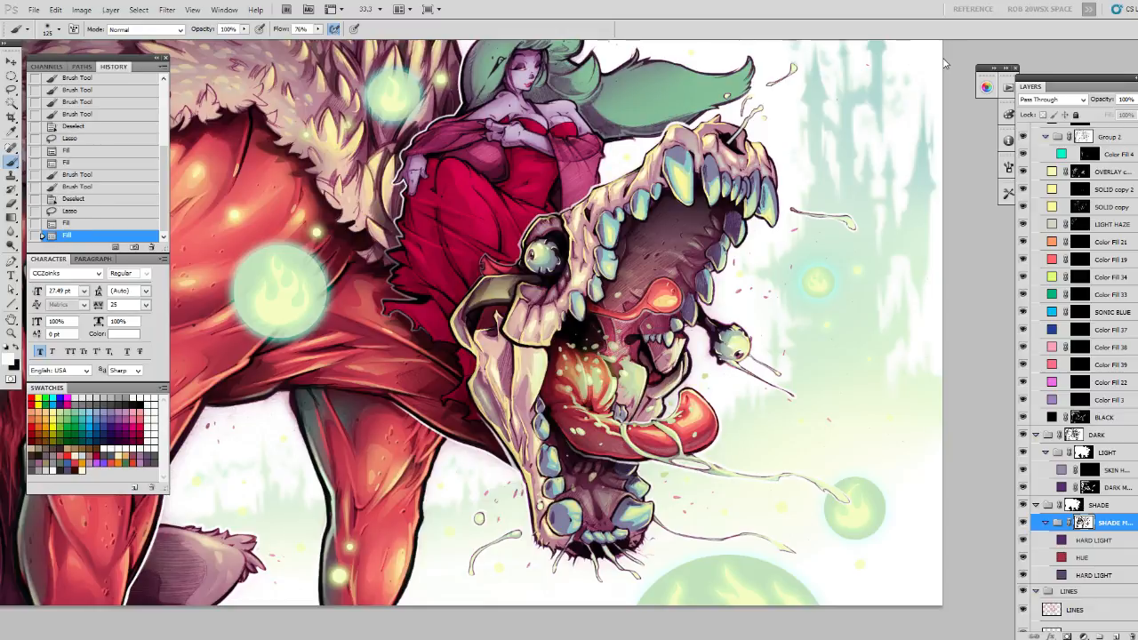
pyautogui.moveTo(487, 282); pyautogui.dragTo(457, 296)
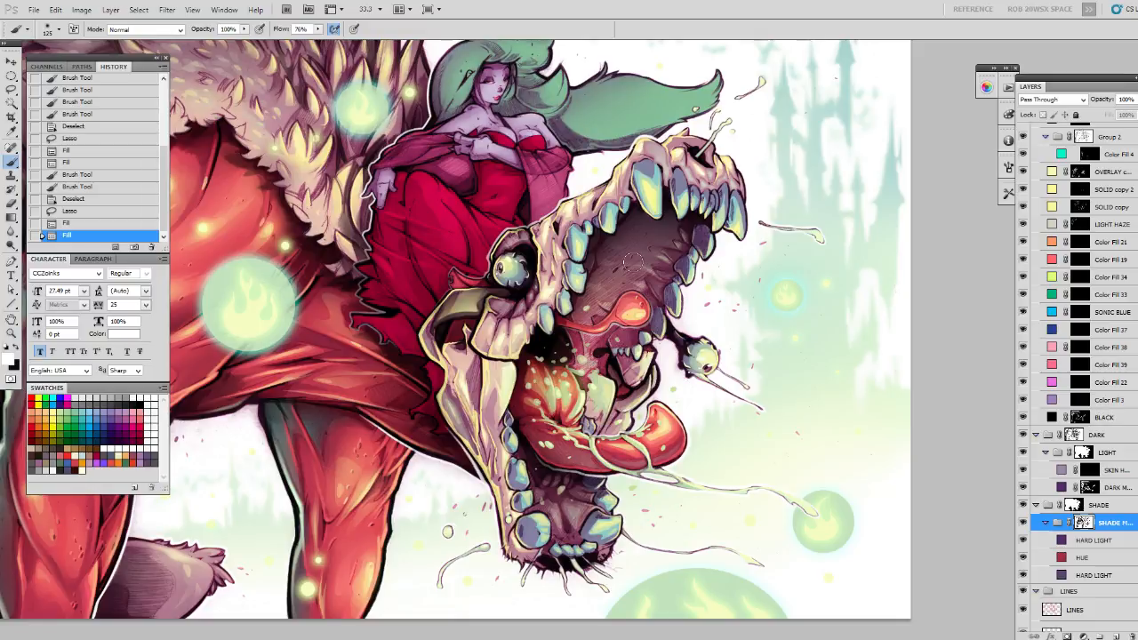
pyautogui.moveTo(679, 388); pyautogui.dragTo(772, 323)
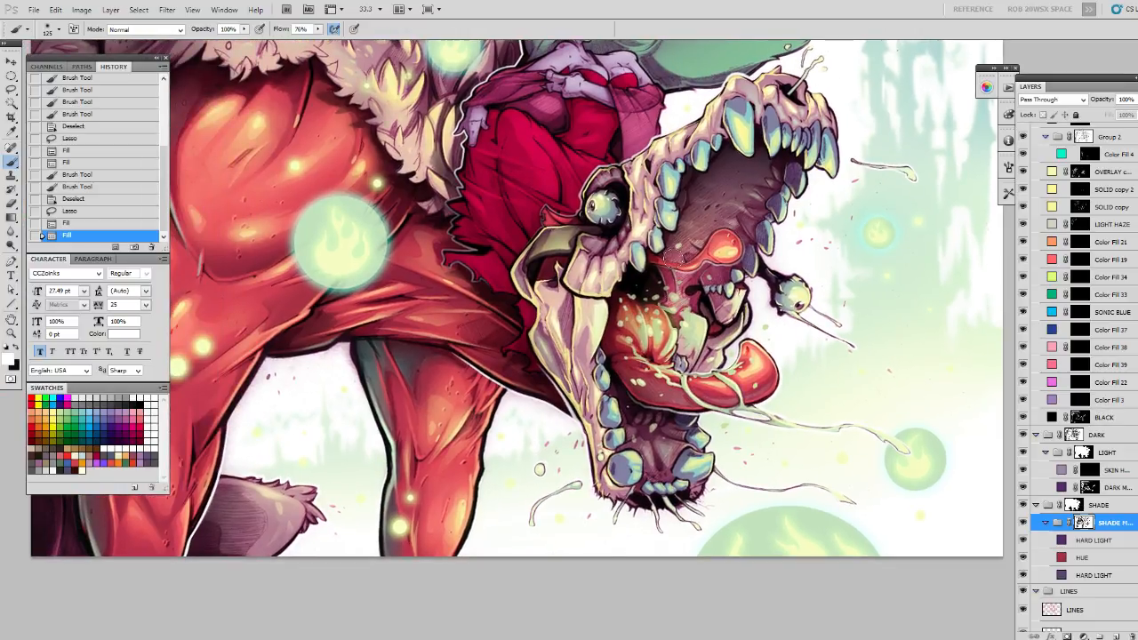
pyautogui.moveTo(698, 309); pyautogui.dragTo(678, 385)
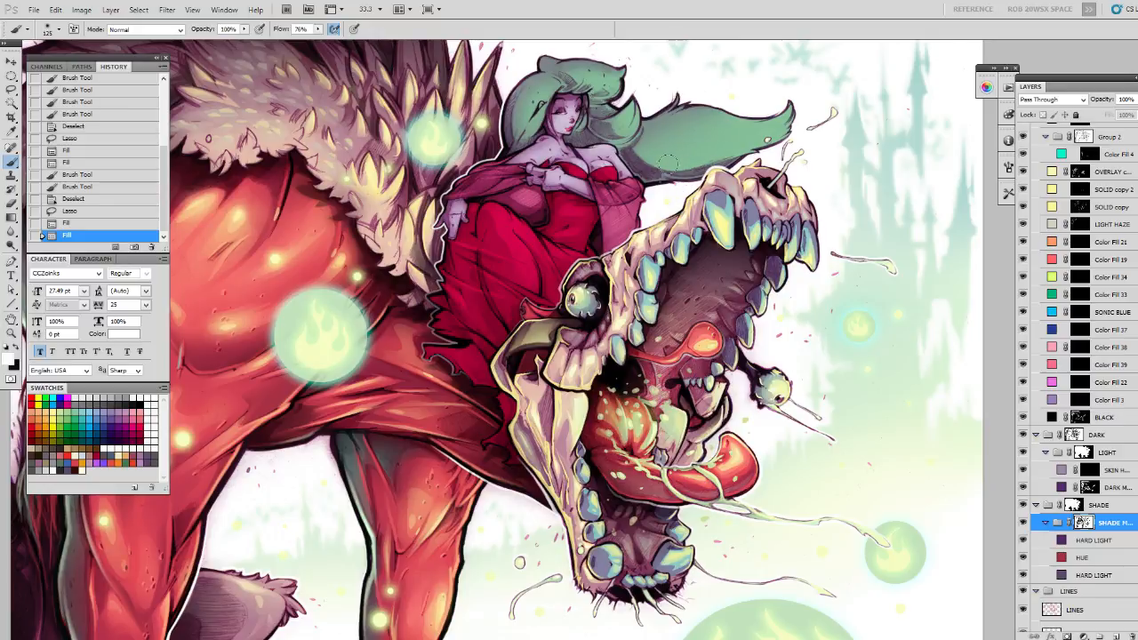
# Touch up the woman's green hair and drape on the SHADE subgroup's mask with a 125 px brush, alternating black and white.
pyautogui.moveTo(674, 170)
pyautogui.mouseDown()
pyautogui.moveTo(659, 128)
pyautogui.moveTo(731, 126)
pyautogui.mouseUp()
pyautogui.press('x')
pyautogui.hotkey('ctrl', 'd')
pyautogui.press('x')
pyautogui.moveTo(696, 117)
pyautogui.mouseDown()
pyautogui.moveTo(762, 123)
pyautogui.moveTo(800, 93)
pyautogui.moveTo(740, 123)
pyautogui.moveTo(651, 122)
pyautogui.moveTo(676, 103)
pyautogui.mouseUp()
pyautogui.hotkey('ctrl', 'z')
pyautogui.press('x')
pyautogui.press('x')
pyautogui.moveTo(663, 105)
pyautogui.mouseDown()
pyautogui.moveTo(660, 192)
pyautogui.moveTo(631, 138)
pyautogui.moveTo(638, 155)
pyautogui.moveTo(605, 126)
pyautogui.moveTo(523, 151)
pyautogui.moveTo(503, 174)
pyautogui.moveTo(560, 133)
pyautogui.moveTo(520, 160)
pyautogui.moveTo(597, 134)
pyautogui.moveTo(636, 154)
pyautogui.moveTo(589, 129)
pyautogui.moveTo(510, 254)
pyautogui.moveTo(501, 191)
pyautogui.moveTo(582, 167)
pyautogui.mouseUp()
pyautogui.moveTo(547, 208)
pyautogui.mouseDown()
pyautogui.moveTo(556, 230)
pyautogui.moveTo(505, 236)
pyautogui.moveTo(552, 210)
pyautogui.mouseUp()
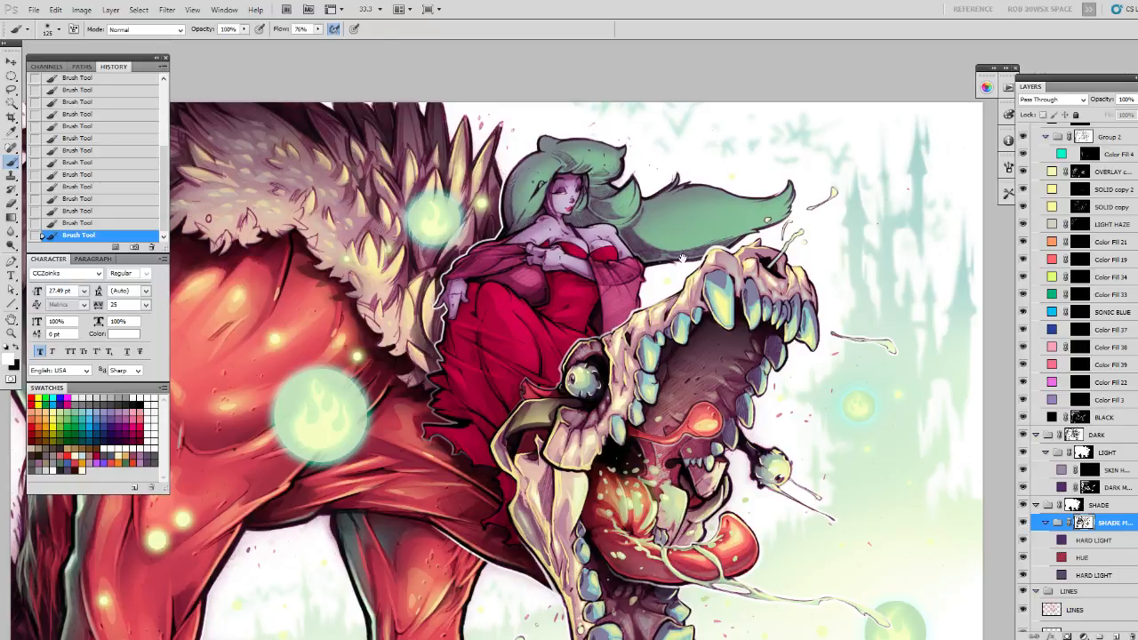
# Examine the shading of the whole illustration at reduced zoom.
pyautogui.moveTo(663, 258); pyautogui.dragTo(645, 250)
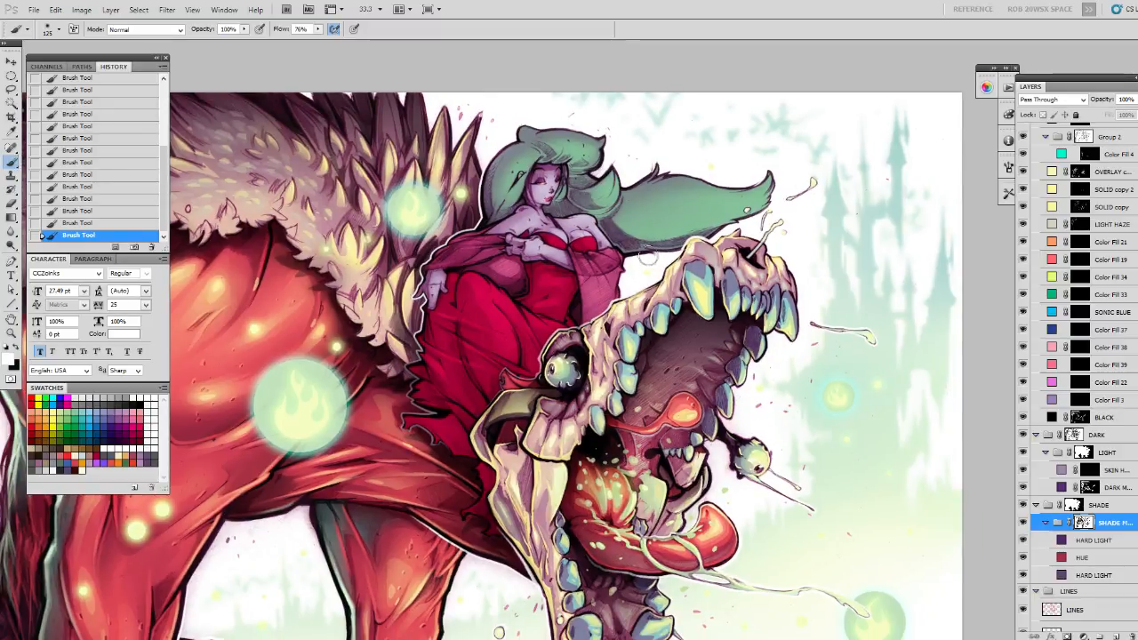
pyautogui.moveTo(805, 299); pyautogui.dragTo(828, 203)
pyautogui.press('z')
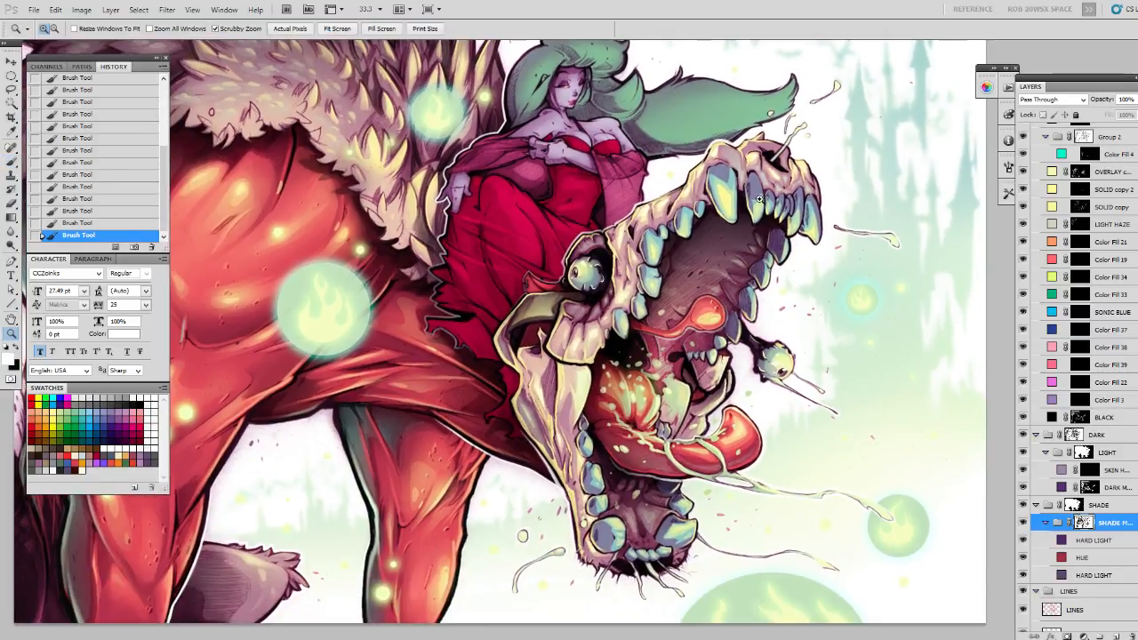
pyautogui.keyDown('alt'); pyautogui.click(758, 199); pyautogui.keyUp('alt')
pyautogui.keyDown('alt'); pyautogui.click(759, 200); pyautogui.keyUp('alt')
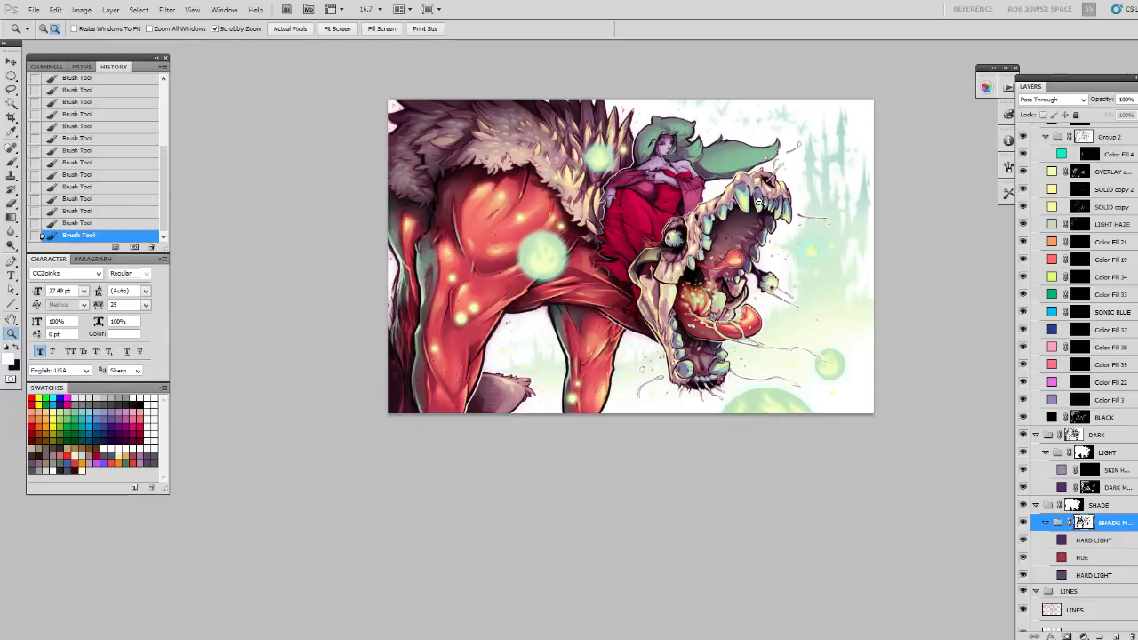
pyautogui.click(760, 204)
pyautogui.moveTo(760, 204)
pyautogui.mouseDown()
pyautogui.moveTo(780, 208)
pyautogui.moveTo(784, 234)
pyautogui.mouseUp()
pyautogui.press('b')
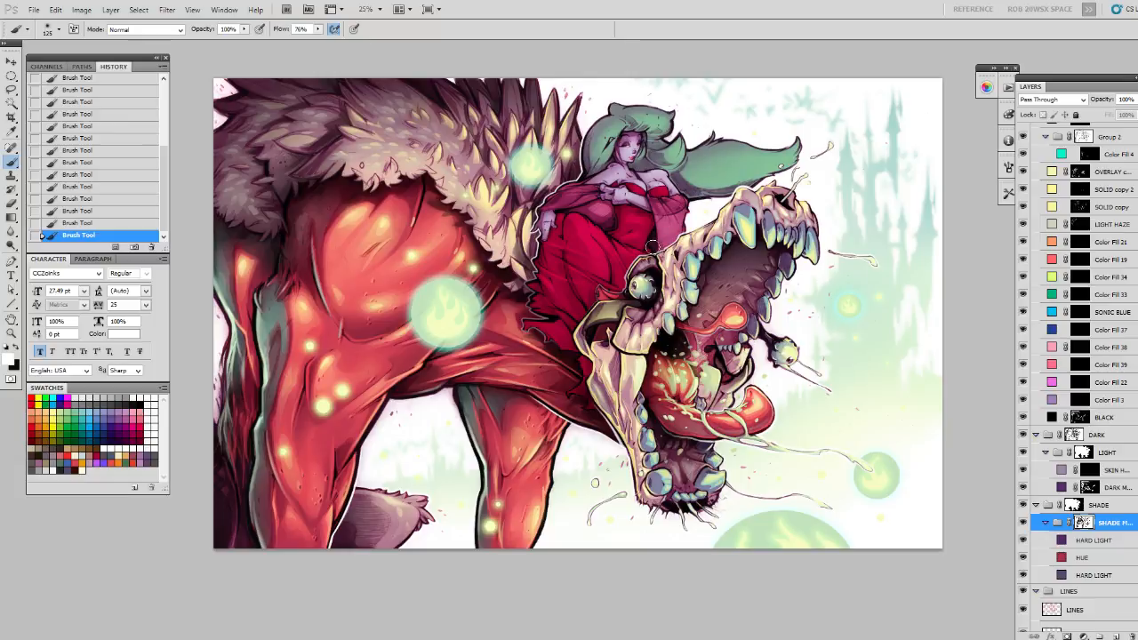
pyautogui.press('z')
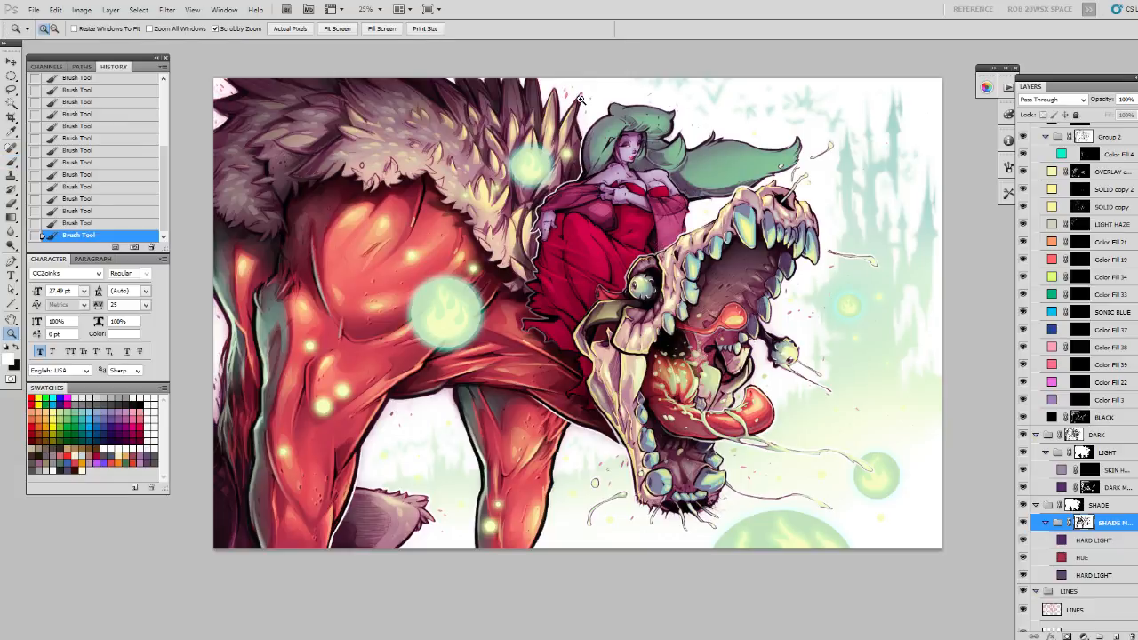
# Lasso the two tall back spines beside the woman's hair and make the BLACK layer's mask active.
pyautogui.click(580, 98)
pyautogui.press('l')
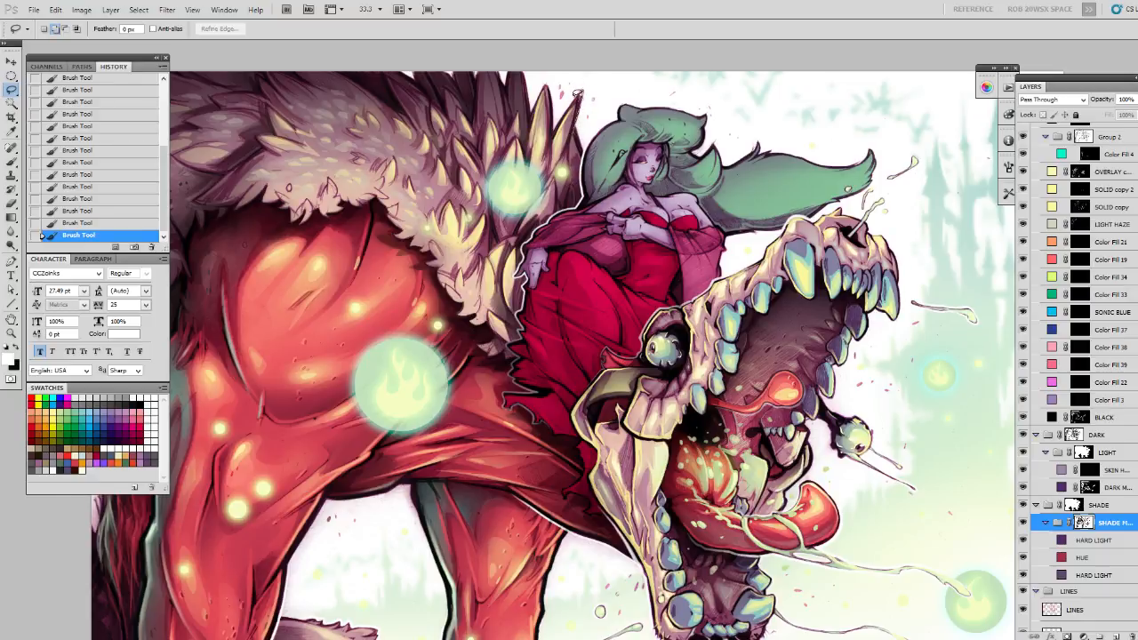
pyautogui.moveTo(575, 114); pyautogui.dragTo(554, 137)
pyautogui.moveTo(547, 86)
pyautogui.mouseDown()
pyautogui.moveTo(530, 122)
pyautogui.moveTo(545, 87)
pyautogui.moveTo(548, 148)
pyautogui.mouseUp()
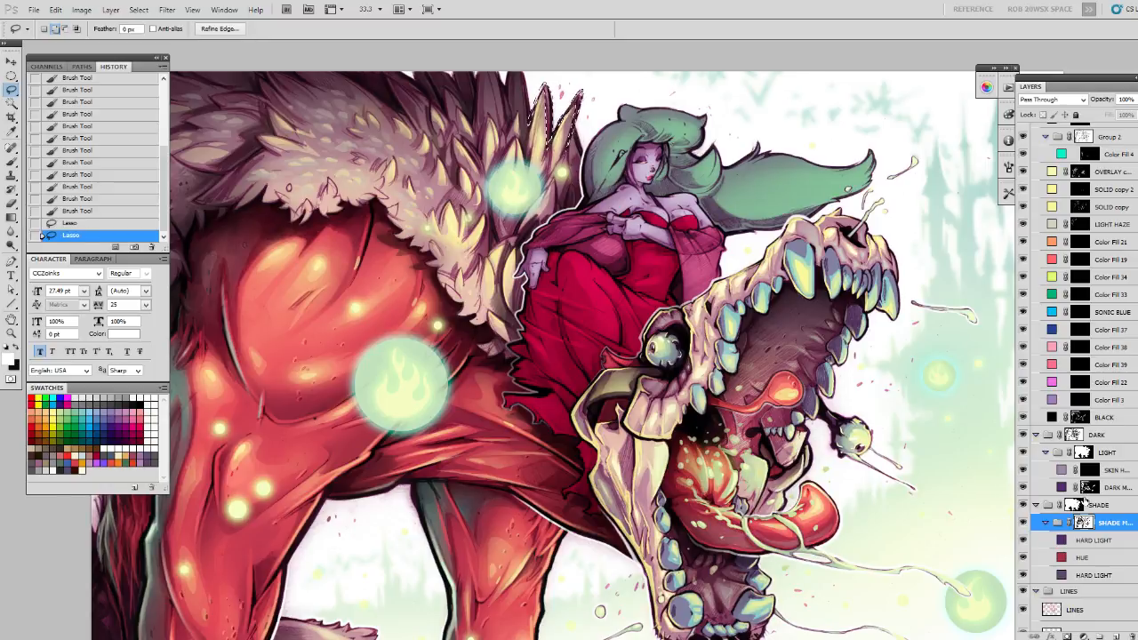
pyautogui.click(1088, 489)
pyautogui.click(1085, 417)
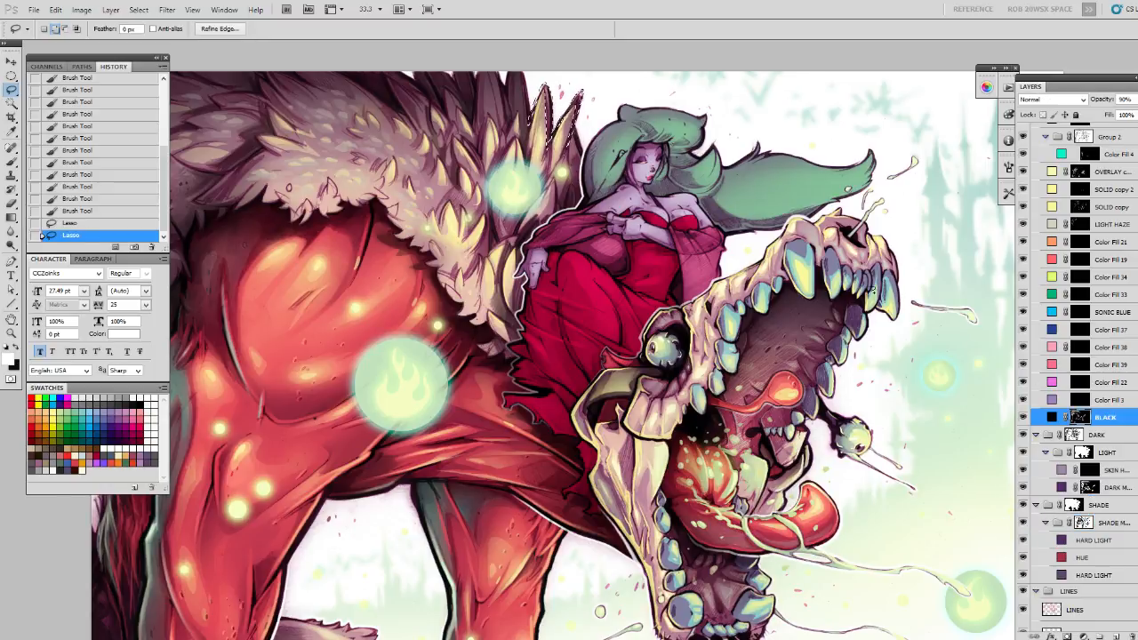
# Paint the selected spines with white on the BLACK layer's mask using a 125 px brush, and deselect.
pyautogui.press('b')
pyautogui.moveTo(580, 87); pyautogui.dragTo(594, 64)
pyautogui.moveTo(553, 122)
pyautogui.mouseDown()
pyautogui.moveTo(544, 68)
pyautogui.moveTo(565, 142)
pyautogui.mouseUp()
pyautogui.moveTo(569, 147); pyautogui.dragTo(572, 185)
pyautogui.moveTo(542, 129)
pyautogui.mouseDown()
pyautogui.moveTo(556, 81)
pyautogui.moveTo(536, 136)
pyautogui.mouseUp()
pyautogui.moveTo(528, 134)
pyautogui.mouseDown()
pyautogui.moveTo(533, 93)
pyautogui.moveTo(525, 138)
pyautogui.mouseUp()
pyautogui.moveTo(530, 182); pyautogui.dragTo(546, 150)
pyautogui.hotkey('ctrl', 'd')
# Lasso the edge of the next spine that reaches the canvas top, paint it white on the BLACK layer's mask, and deselect.
pyautogui.press('l')
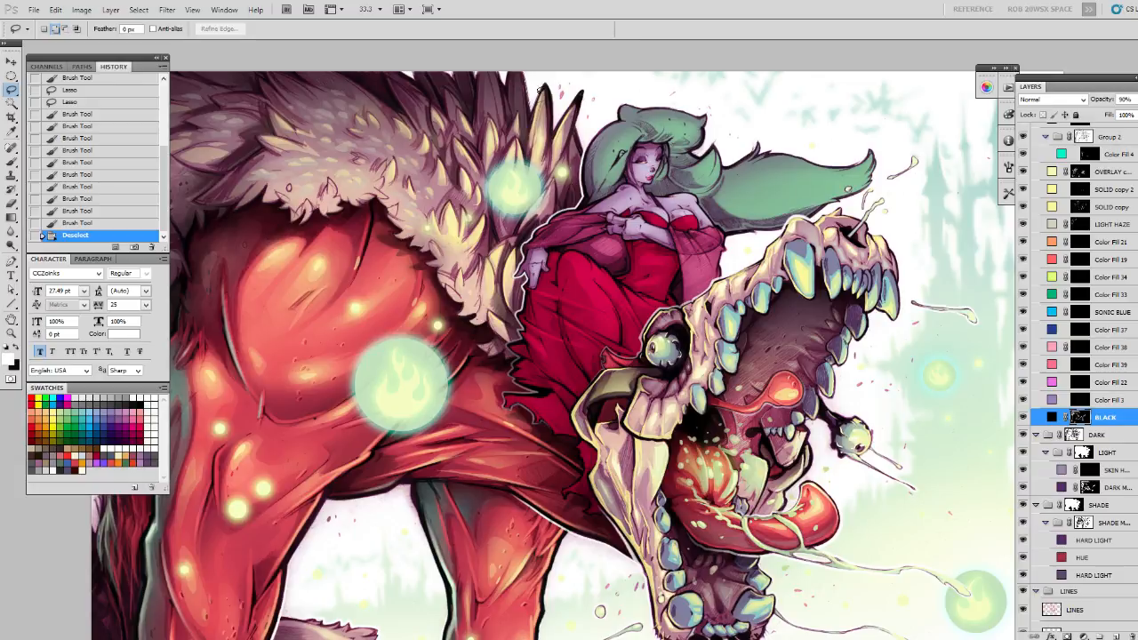
pyautogui.moveTo(521, 57); pyautogui.dragTo(526, 56)
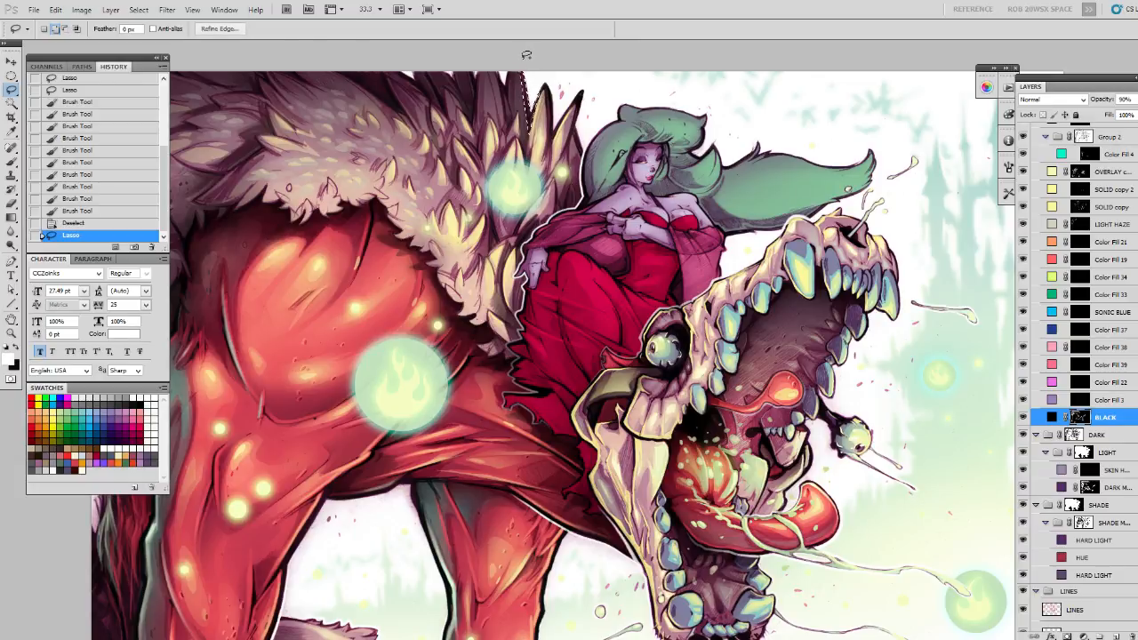
pyautogui.press('b')
pyautogui.scroll(1, 531, 129)
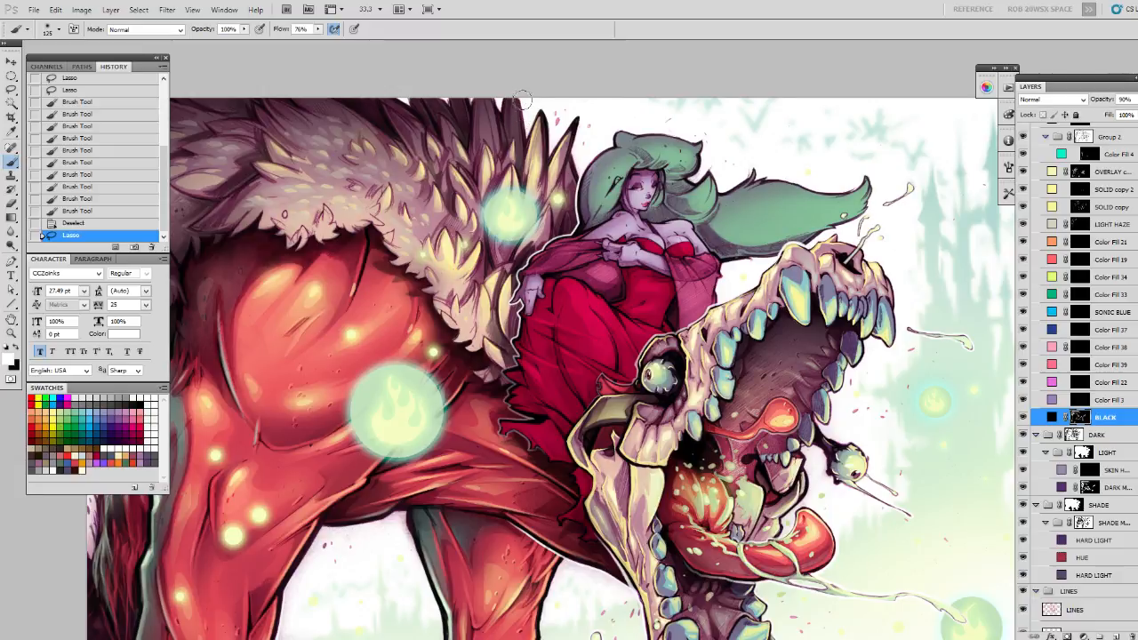
pyautogui.moveTo(522, 113); pyautogui.dragTo(514, 50)
pyautogui.hotkey('ctrl', 'd')
# Lasso two more narrow spine gaps farther along the beast's back, paint each white on the BLACK layer's mask, and deselect.
pyautogui.press('l')
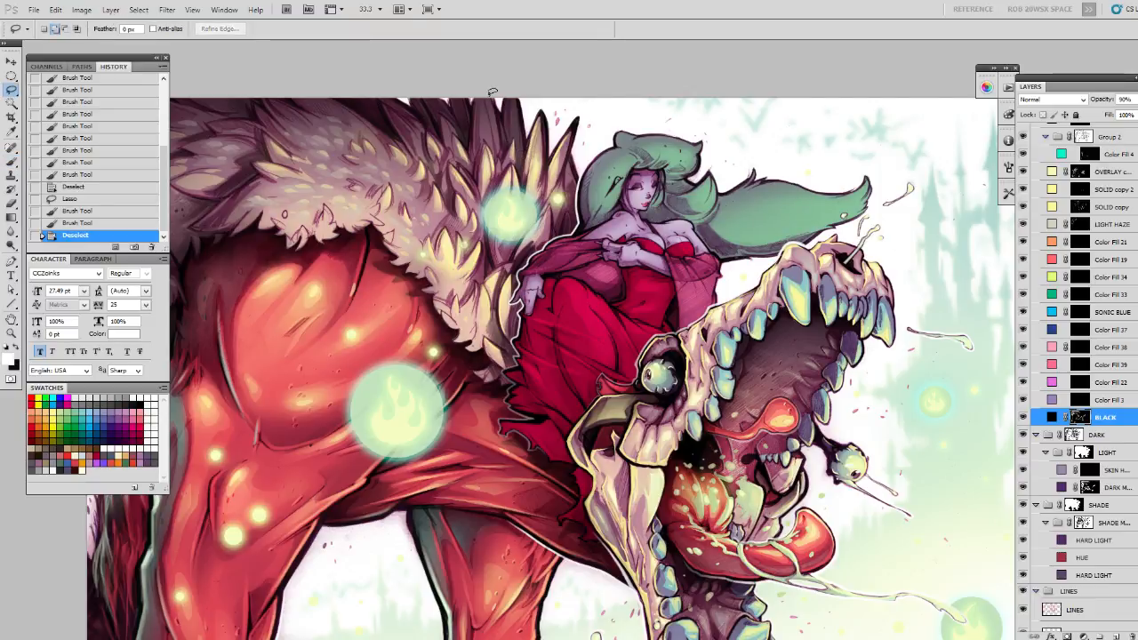
pyautogui.moveTo(491, 84); pyautogui.dragTo(498, 147)
pyautogui.press('b')
pyautogui.click(494, 116)
pyautogui.hotkey('ctrl', 'd')
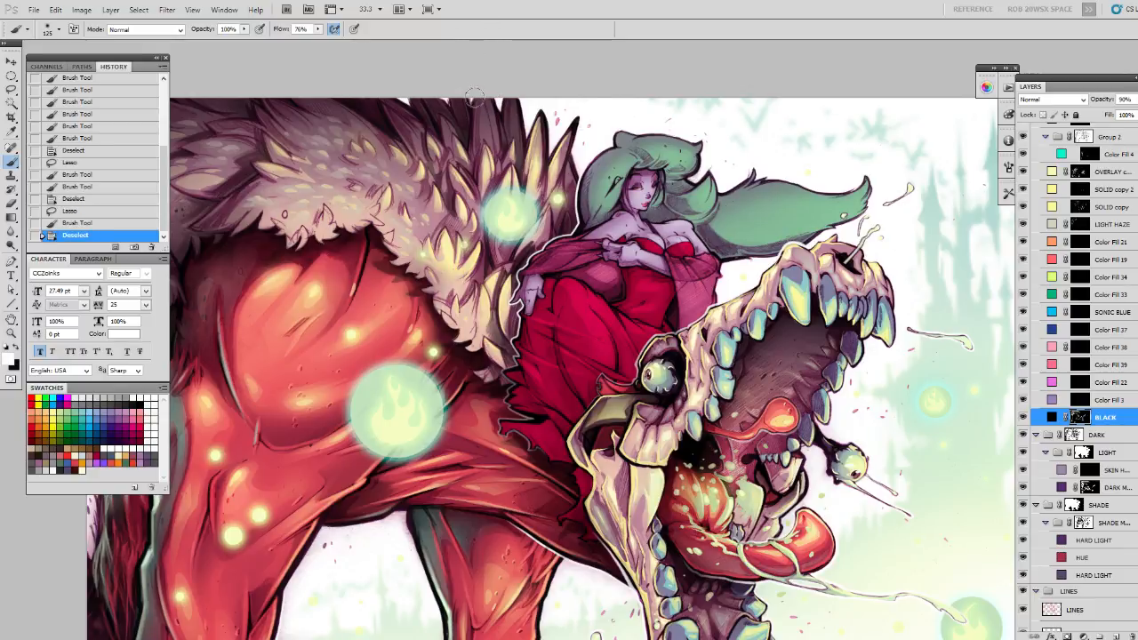
pyautogui.press('l')
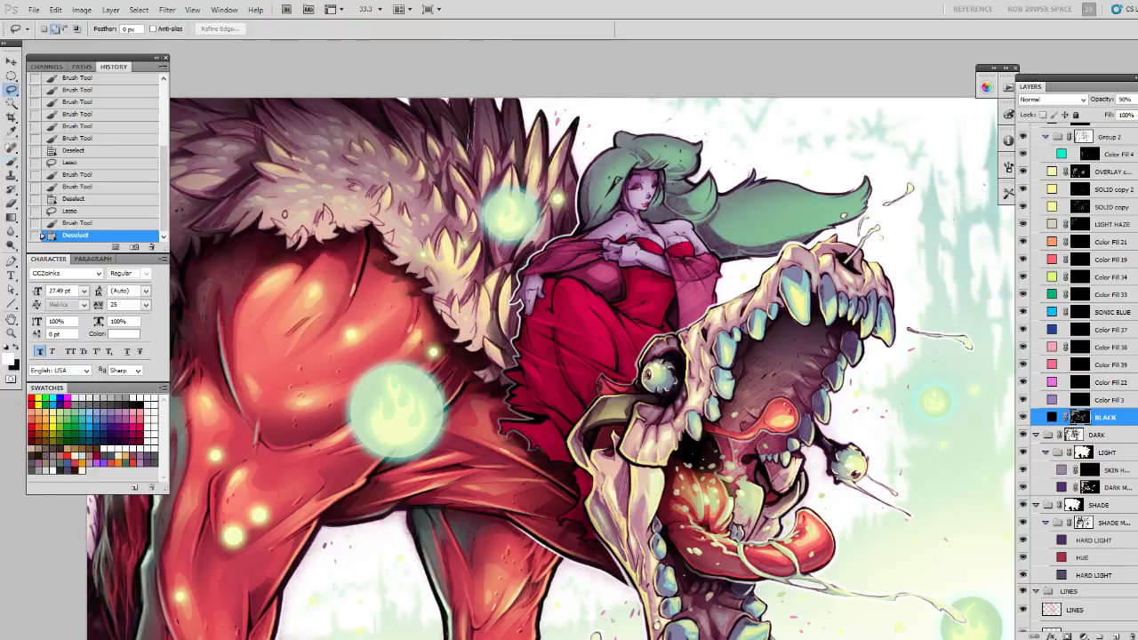
pyautogui.moveTo(475, 83); pyautogui.dragTo(469, 150)
pyautogui.press('b')
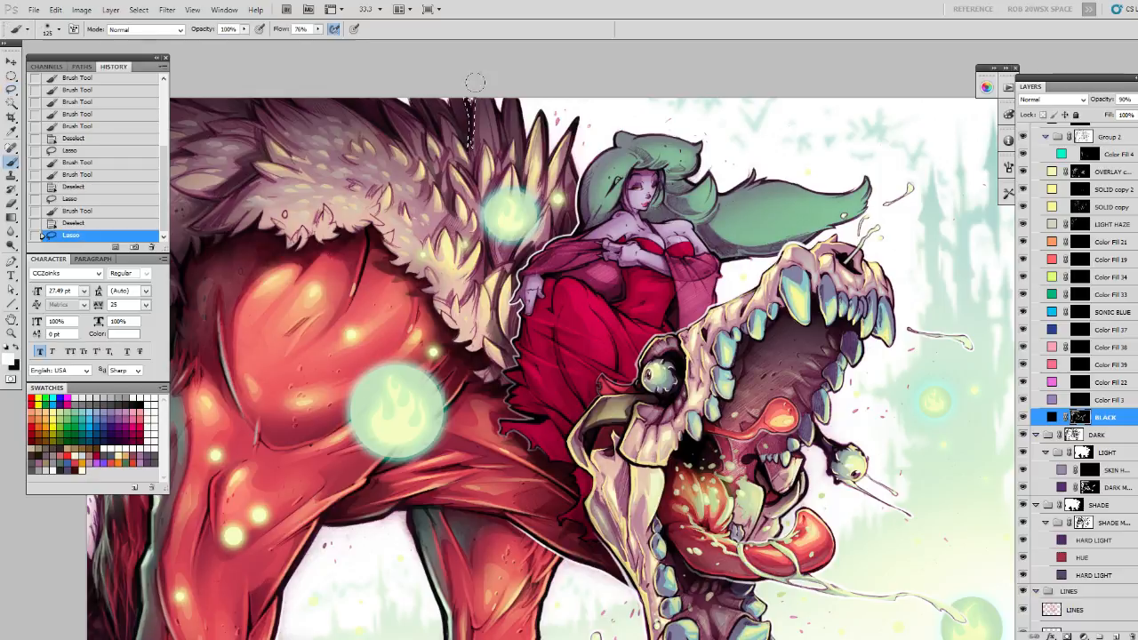
pyautogui.moveTo(476, 92)
pyautogui.mouseDown()
pyautogui.moveTo(469, 55)
pyautogui.moveTo(475, 152)
pyautogui.mouseUp()
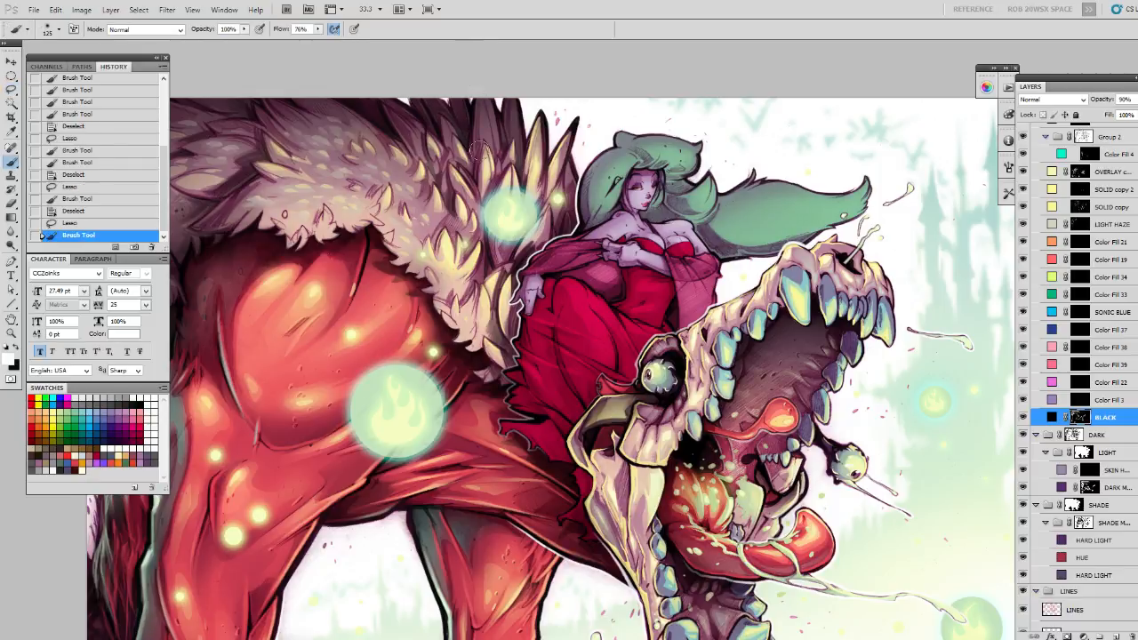
pyautogui.hotkey('ctrl', 'd')
# Lasso and darken the remaining spines along the canvas top toward the fur with white on the BLACK layer's mask, deselecting after each.
pyautogui.press('l')
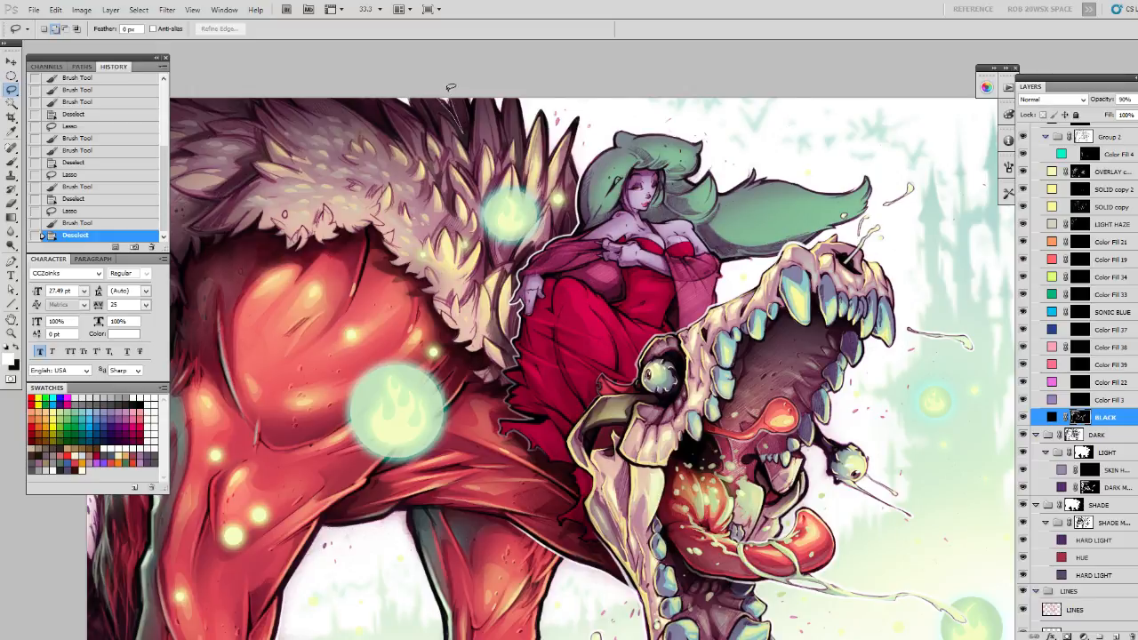
pyautogui.moveTo(445, 92)
pyautogui.mouseDown()
pyautogui.moveTo(426, 73)
pyautogui.moveTo(457, 125)
pyautogui.moveTo(434, 76)
pyautogui.moveTo(458, 158)
pyautogui.mouseUp()
pyautogui.press('b')
pyautogui.hotkey('ctrl', 'd')
pyautogui.press('l')
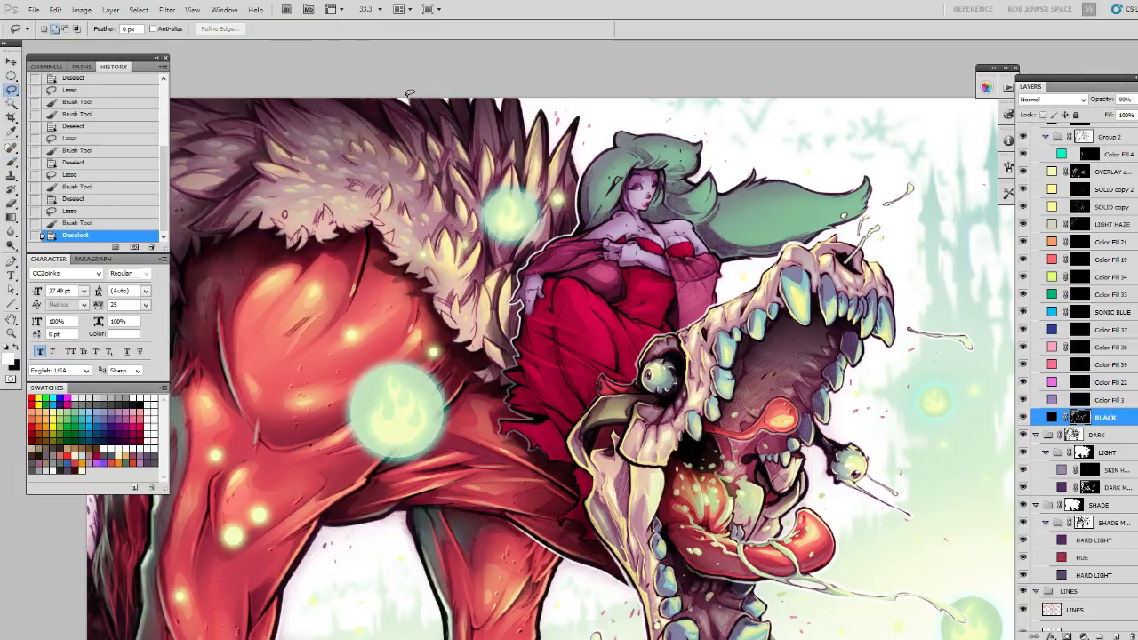
pyautogui.moveTo(416, 96)
pyautogui.mouseDown()
pyautogui.moveTo(394, 42)
pyautogui.moveTo(431, 105)
pyautogui.mouseUp()
pyautogui.press('b')
pyautogui.moveTo(450, 103)
pyautogui.mouseDown()
pyautogui.moveTo(435, 27)
pyautogui.moveTo(475, 94)
pyautogui.mouseUp()
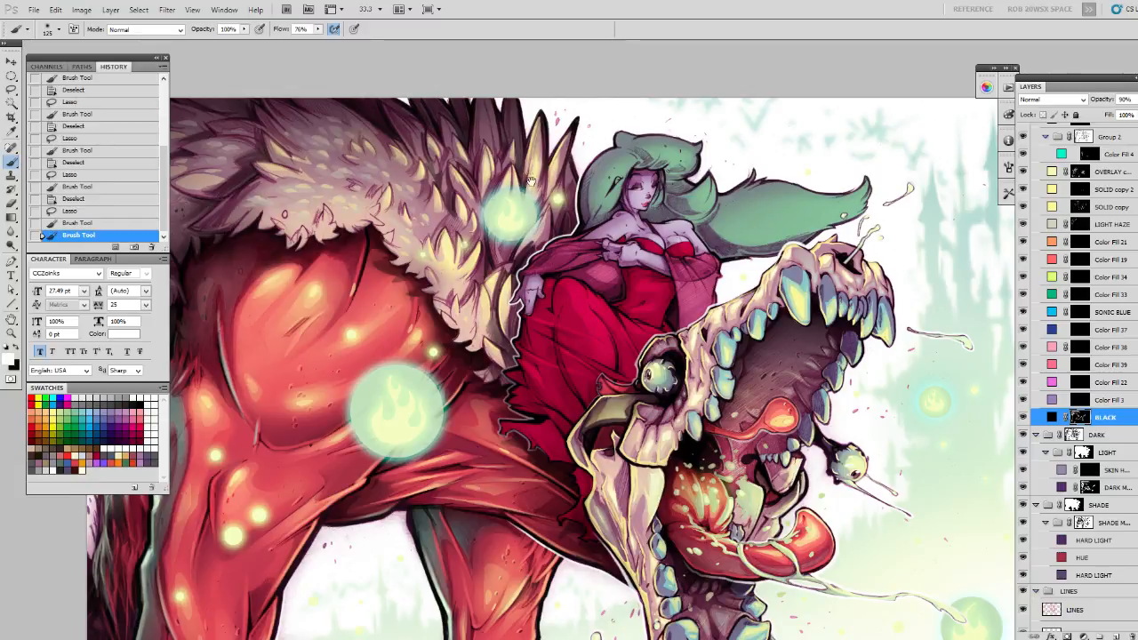
pyautogui.moveTo(528, 182); pyautogui.dragTo(536, 148)
pyautogui.hotkey('ctrl', 'd')
# Lasso the spines and fur around the glowing orb down toward the drape, paint them white on the BLACK layer's mask, and deselect.
pyautogui.press('l')
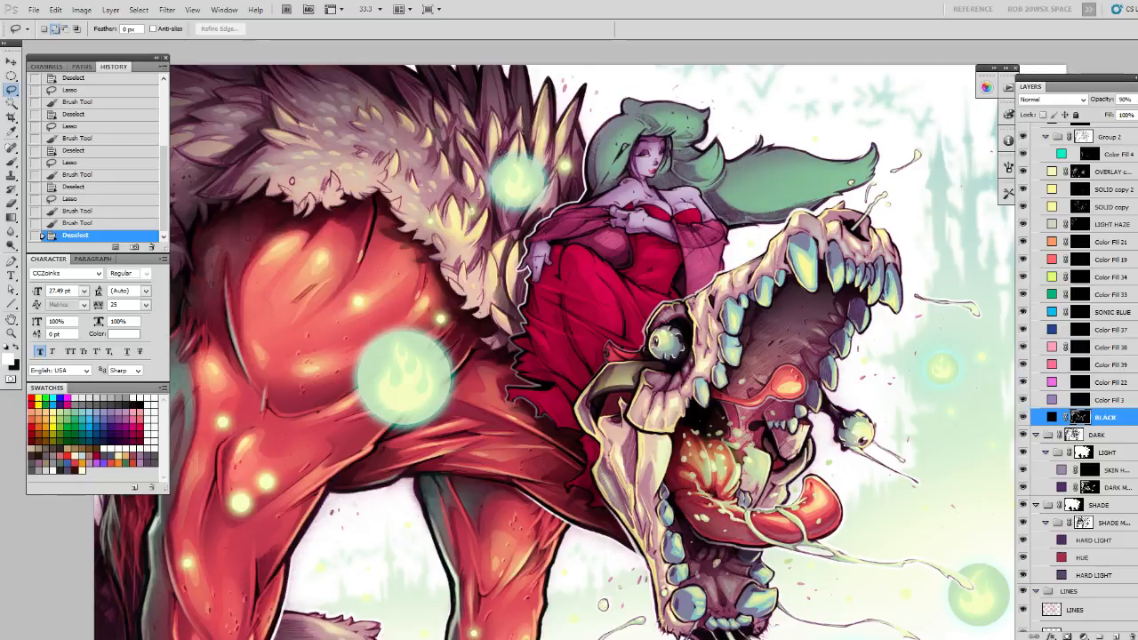
pyautogui.moveTo(524, 135); pyautogui.dragTo(532, 267)
pyautogui.press('b')
pyautogui.hotkey('ctrl', 'd')
pyautogui.press('l')
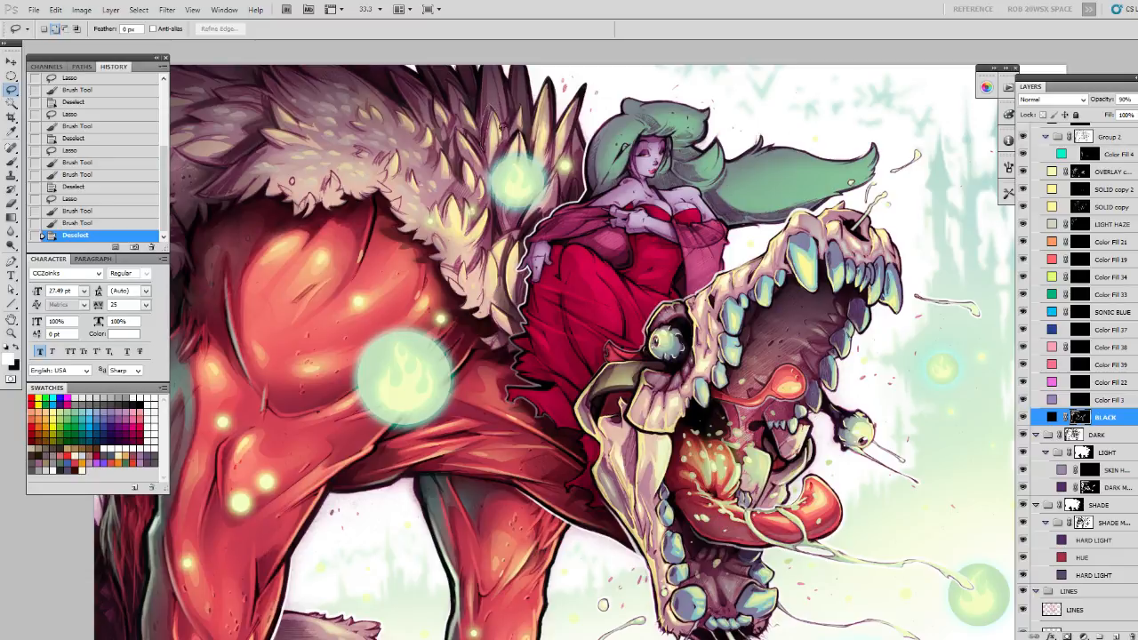
pyautogui.moveTo(487, 116)
pyautogui.mouseDown()
pyautogui.moveTo(490, 134)
pyautogui.moveTo(504, 131)
pyautogui.moveTo(520, 233)
pyautogui.mouseUp()
pyautogui.press('b')
pyautogui.hotkey('ctrl', 'd')
# Lasso the gaps between the spines above the pale fur, paint them white on the BLACK layer's mask, and deselect.
pyautogui.press('l')
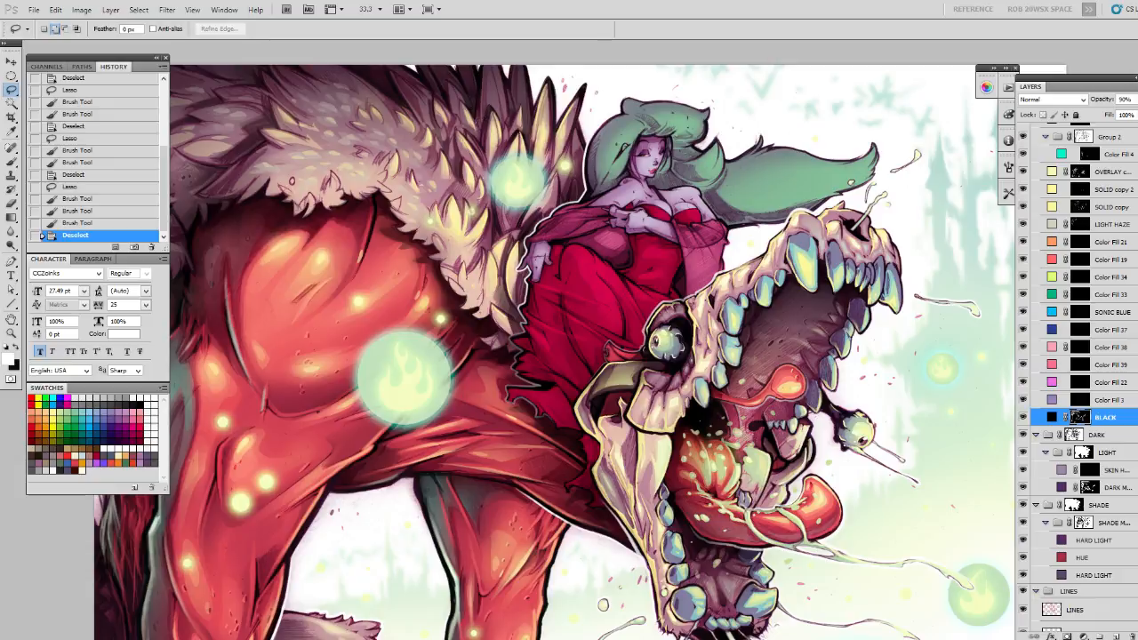
pyautogui.moveTo(469, 98)
pyautogui.mouseDown()
pyautogui.moveTo(462, 131)
pyautogui.moveTo(487, 181)
pyautogui.mouseUp()
pyautogui.press('b')
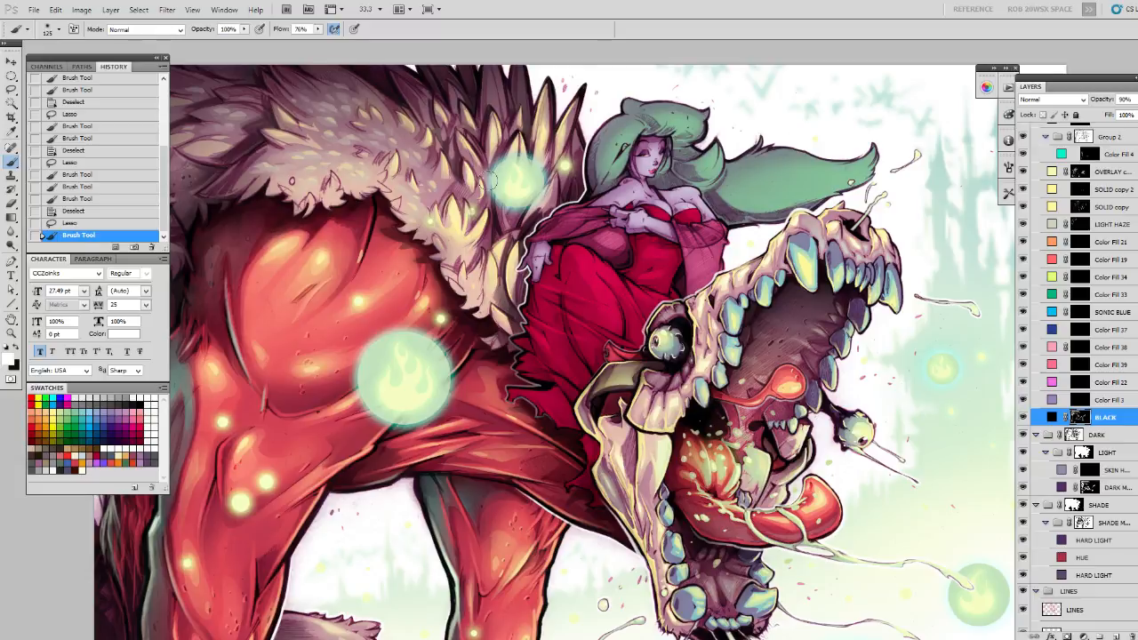
pyautogui.hotkey('ctrl', 'd')
# Lasso the spine gaps directly above the glowing orb, paint them with a 125 px white brush on the BLACK layer's mask, and deselect.
pyautogui.press('l')
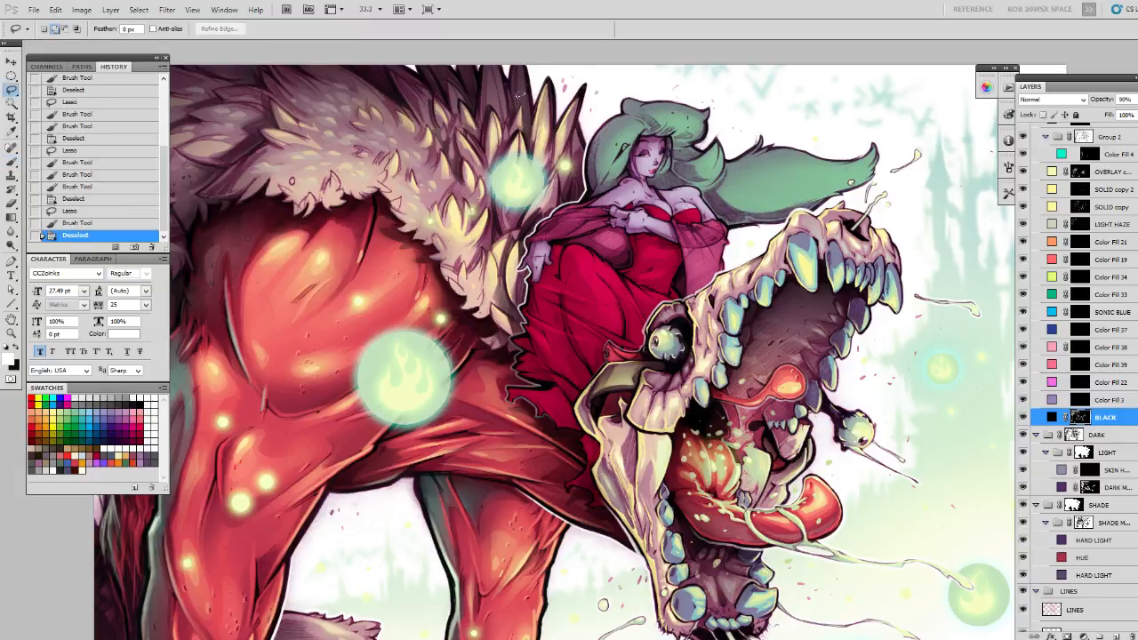
pyautogui.moveTo(523, 99); pyautogui.dragTo(515, 114)
pyautogui.hotkey('ctrl', 'd')
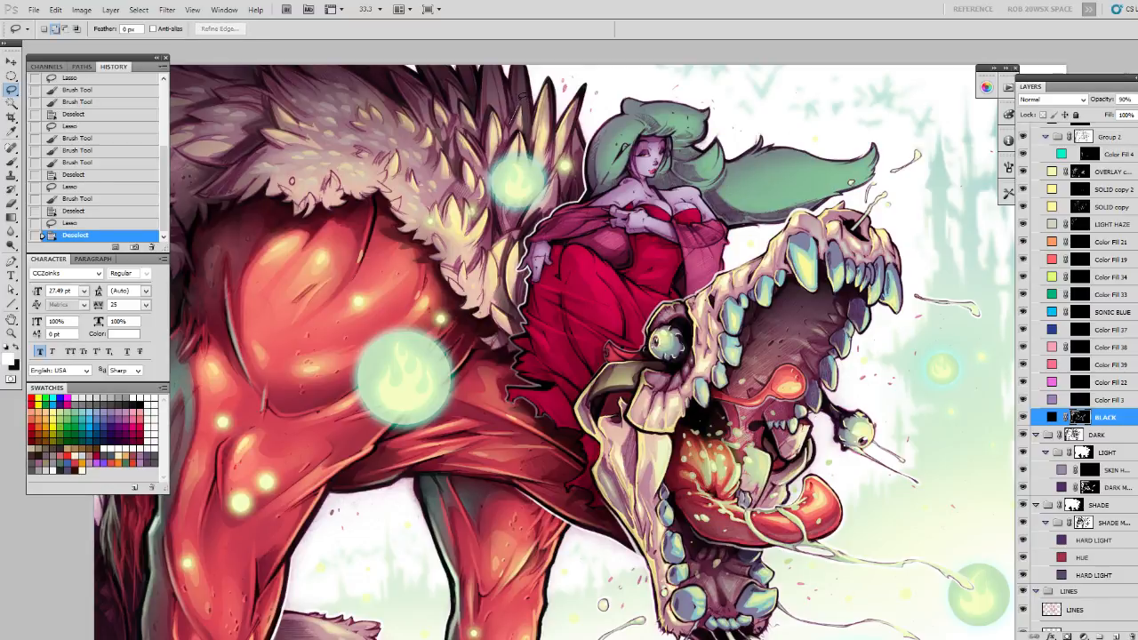
pyautogui.moveTo(523, 101); pyautogui.dragTo(512, 130)
pyautogui.press('b')
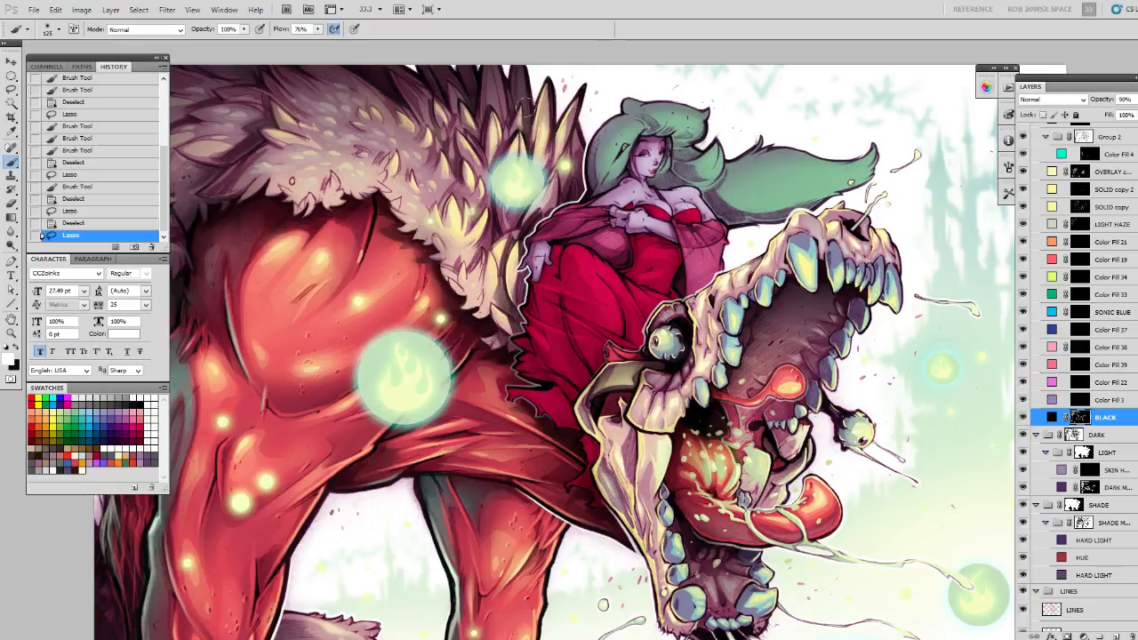
pyautogui.moveTo(524, 88)
pyautogui.mouseDown()
pyautogui.moveTo(512, 199)
pyautogui.moveTo(530, 240)
pyautogui.moveTo(509, 211)
pyautogui.mouseUp()
pyautogui.hotkey('ctrl', 'd')
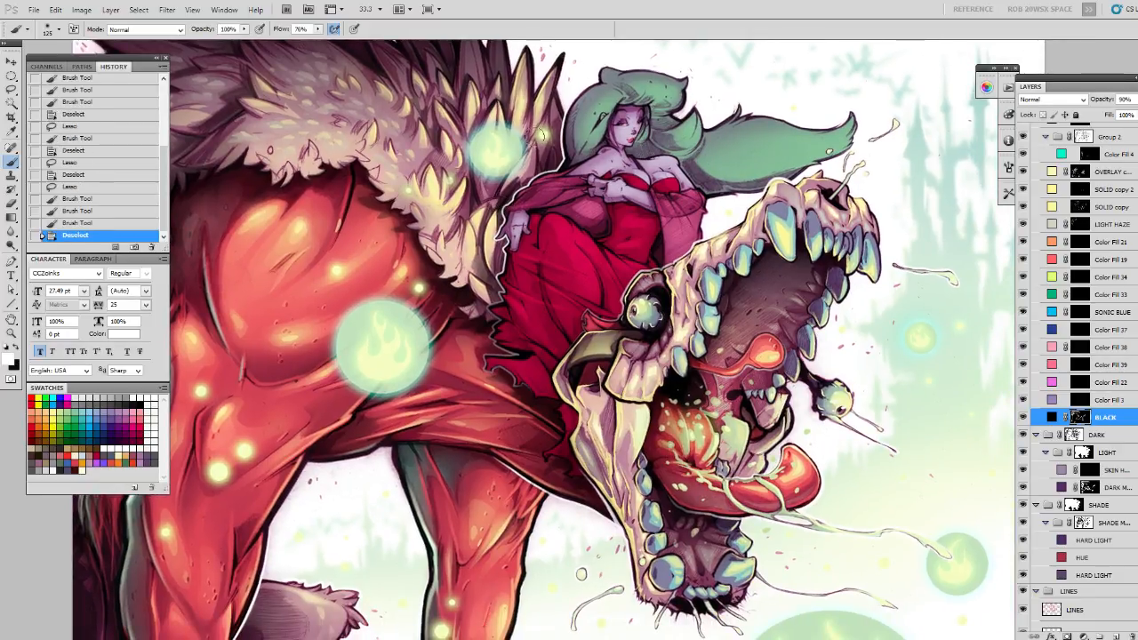
pyautogui.press('l')
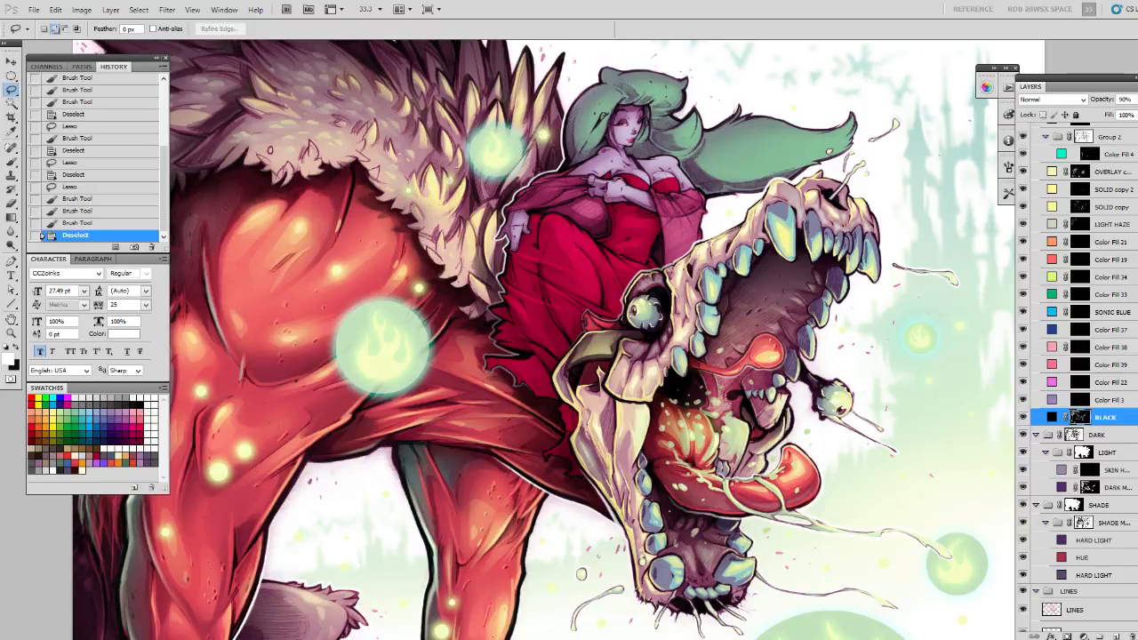
# Add a black shadow accent beside the small glowing orb among the creature's back spikes on the BLACK layer, then clear the selection.
pyautogui.moveTo(515, 157)
pyautogui.mouseDown()
pyautogui.moveTo(500, 189)
pyautogui.moveTo(519, 160)
pyautogui.moveTo(500, 196)
pyautogui.moveTo(499, 267)
pyautogui.mouseUp()
pyautogui.press('b')
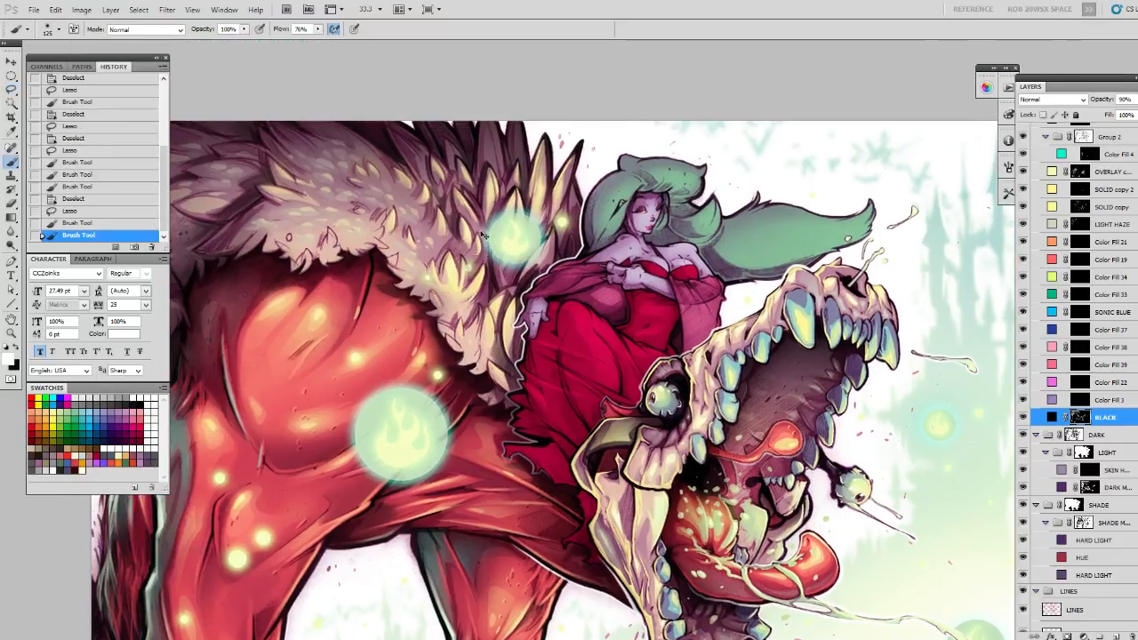
pyautogui.hotkey('ctrl', 'd')
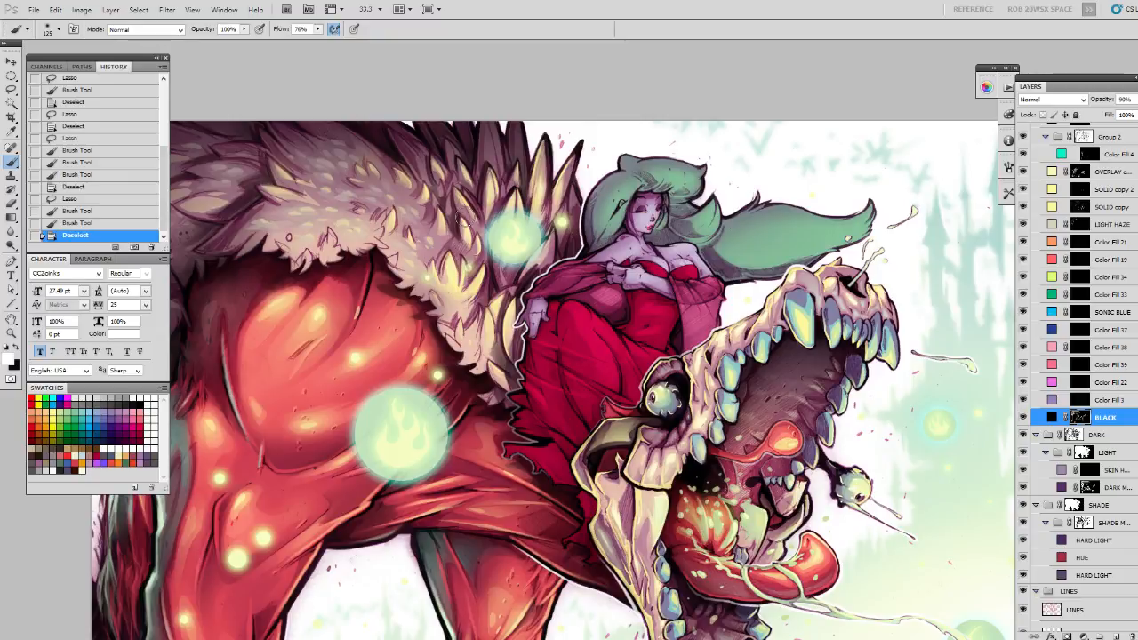
# Lasso a sliver at the base of the upper back spikes, brush black shadow into it on the BLACK layer and deselect.
pyautogui.press('l')
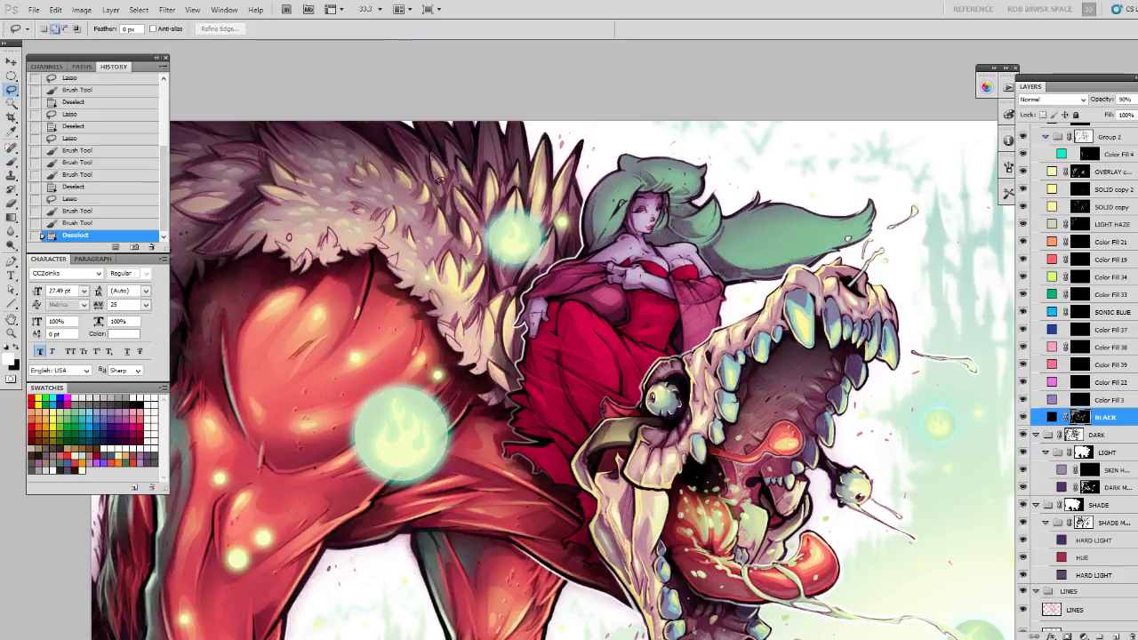
pyautogui.moveTo(429, 149)
pyautogui.mouseDown()
pyautogui.moveTo(449, 173)
pyautogui.moveTo(430, 148)
pyautogui.mouseUp()
pyautogui.press('b')
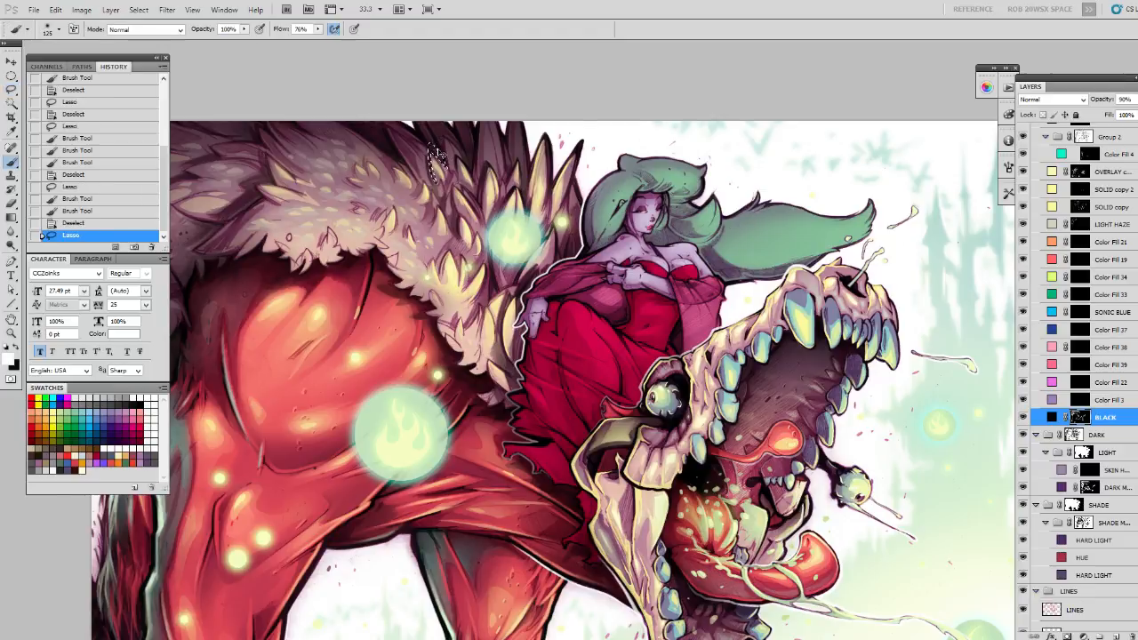
pyautogui.moveTo(411, 106); pyautogui.dragTo(440, 160)
pyautogui.moveTo(476, 267); pyautogui.dragTo(499, 281)
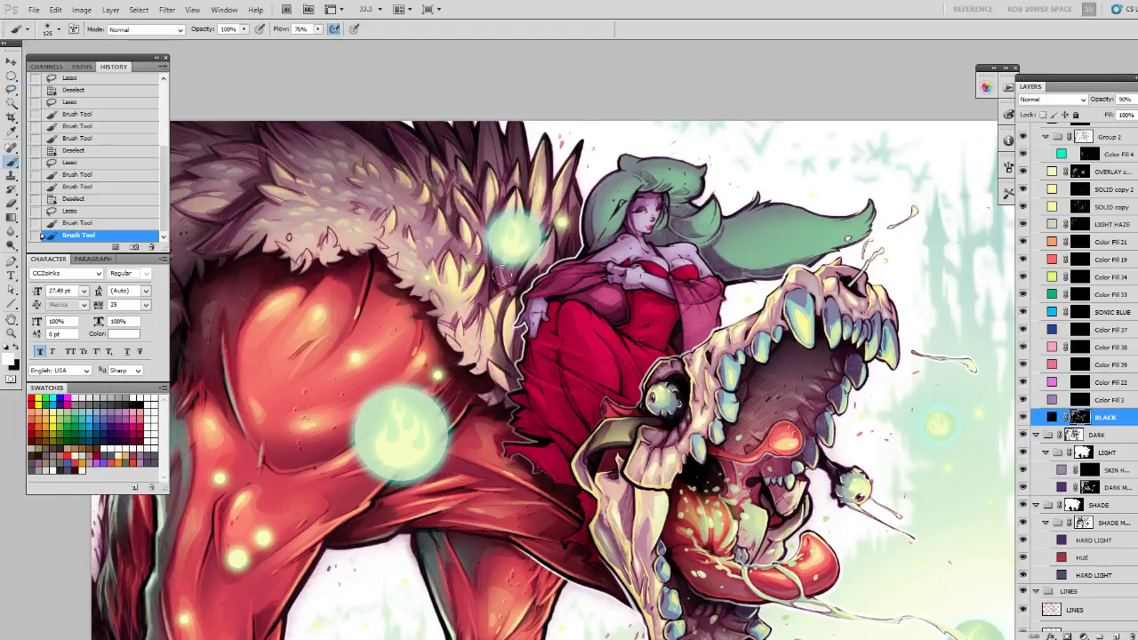
pyautogui.moveTo(558, 325); pyautogui.dragTo(488, 233)
pyautogui.hotkey('ctrl', 'd')
# Lasso the spike area just behind the woman, brush in black shadow on the BLACK layer and deselect.
pyautogui.press('l')
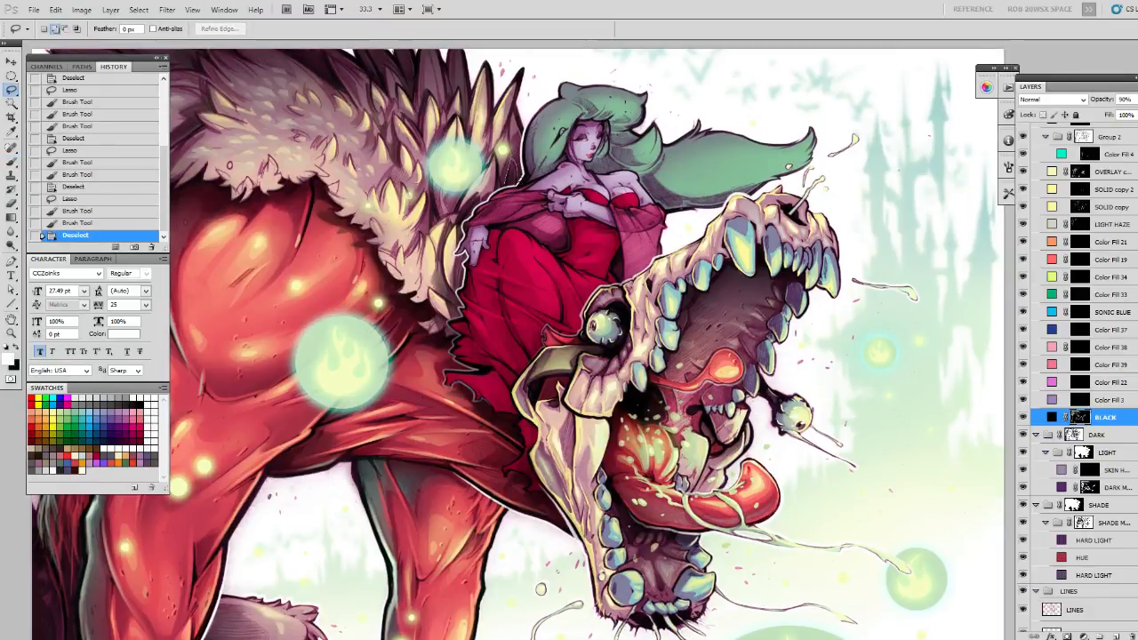
pyautogui.moveTo(511, 178); pyautogui.dragTo(510, 176)
pyautogui.press('b')
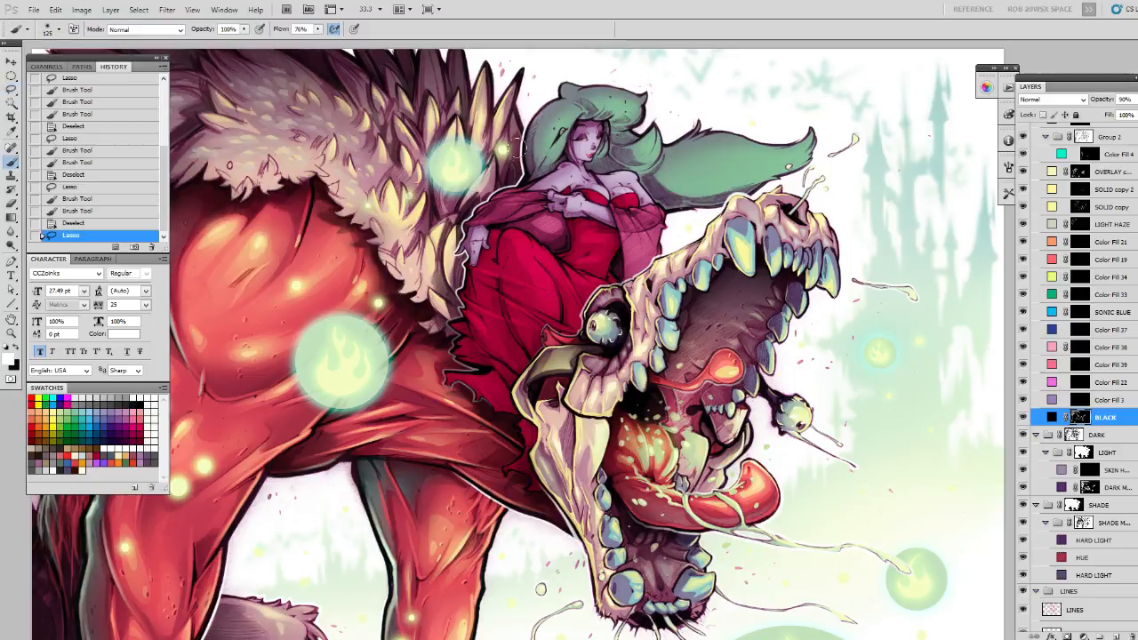
pyautogui.click(506, 149)
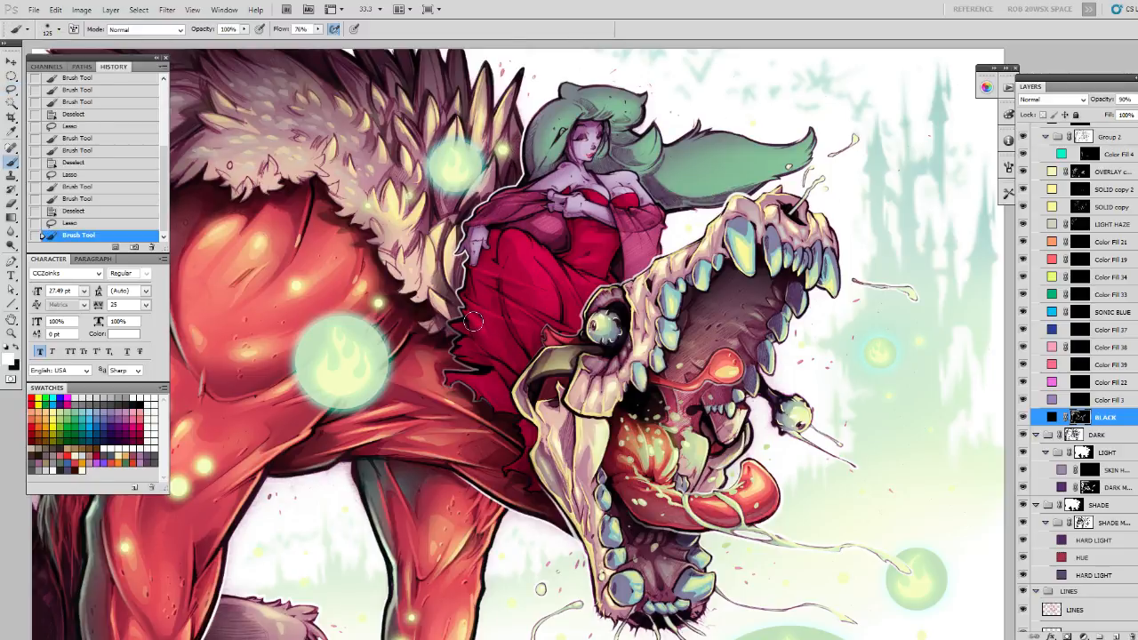
pyautogui.moveTo(361, 267); pyautogui.dragTo(473, 285)
pyautogui.moveTo(427, 252); pyautogui.dragTo(601, 242)
pyautogui.hotkey('ctrl', 'd')
# Select the gap beneath the large fur tuft at the creature's rear, hide the selection outline, paint black shadow there and deselect.
pyautogui.press('l')
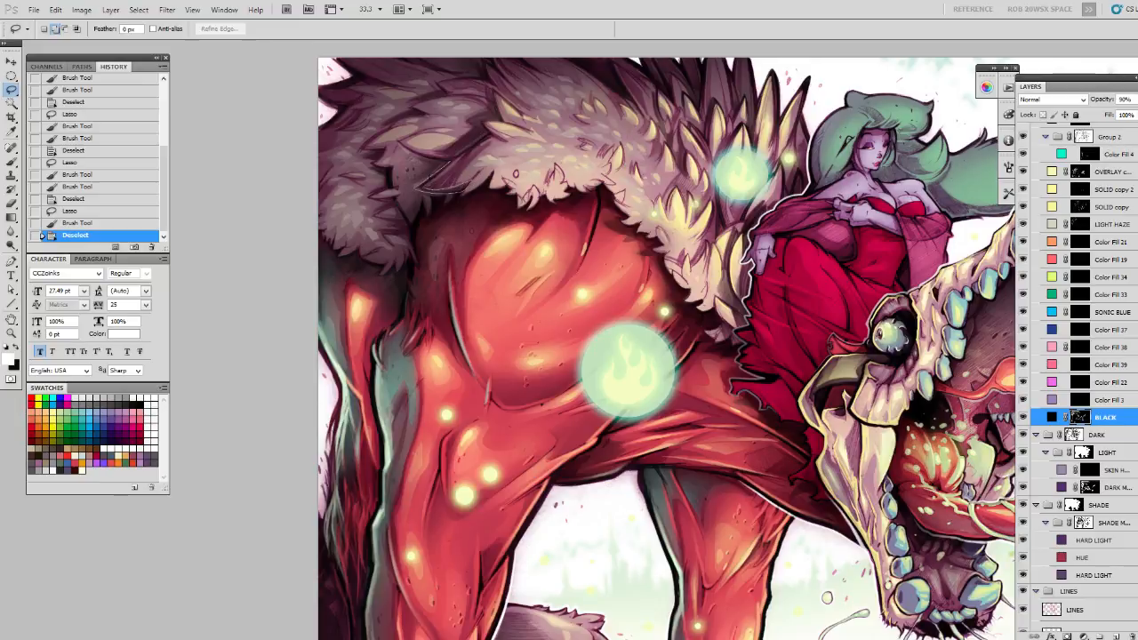
pyautogui.moveTo(464, 189)
pyautogui.mouseDown()
pyautogui.moveTo(464, 158)
pyautogui.moveTo(445, 187)
pyautogui.moveTo(490, 177)
pyautogui.moveTo(471, 182)
pyautogui.mouseUp()
pyautogui.press('b')
pyautogui.hotkey('ctrl', 'h')
pyautogui.moveTo(462, 184)
pyautogui.mouseDown()
pyautogui.moveTo(425, 195)
pyautogui.moveTo(464, 244)
pyautogui.mouseUp()
pyautogui.hotkey('ctrl', 'd')
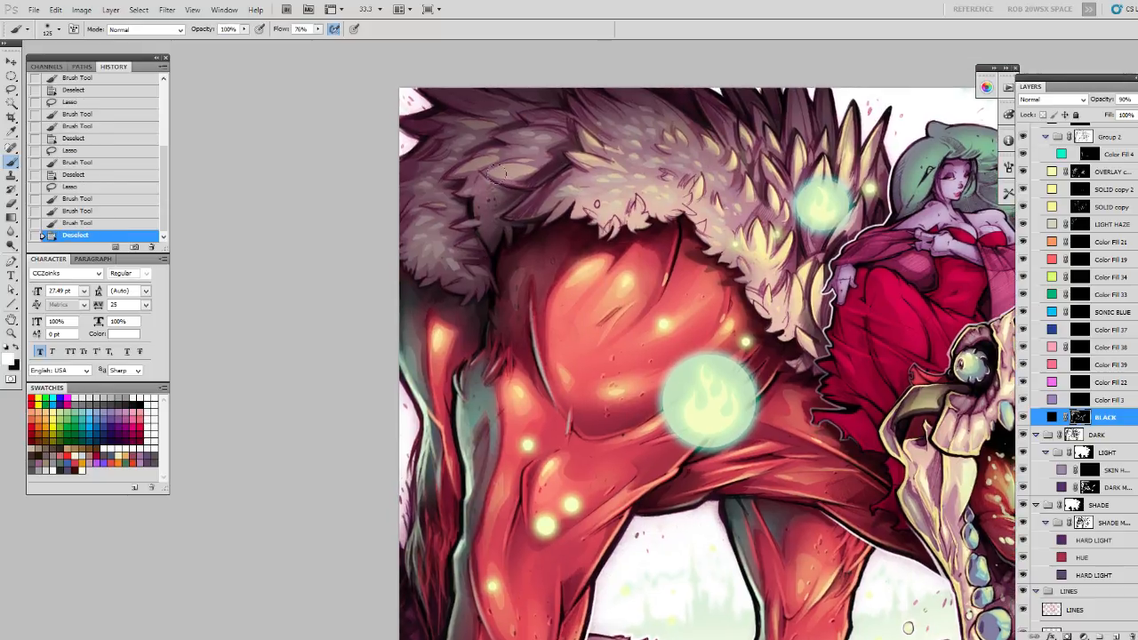
# Lasso around the pale pointed tuft in the rear fur, hide the outline, brush black shading around it and deselect.
pyautogui.press('l')
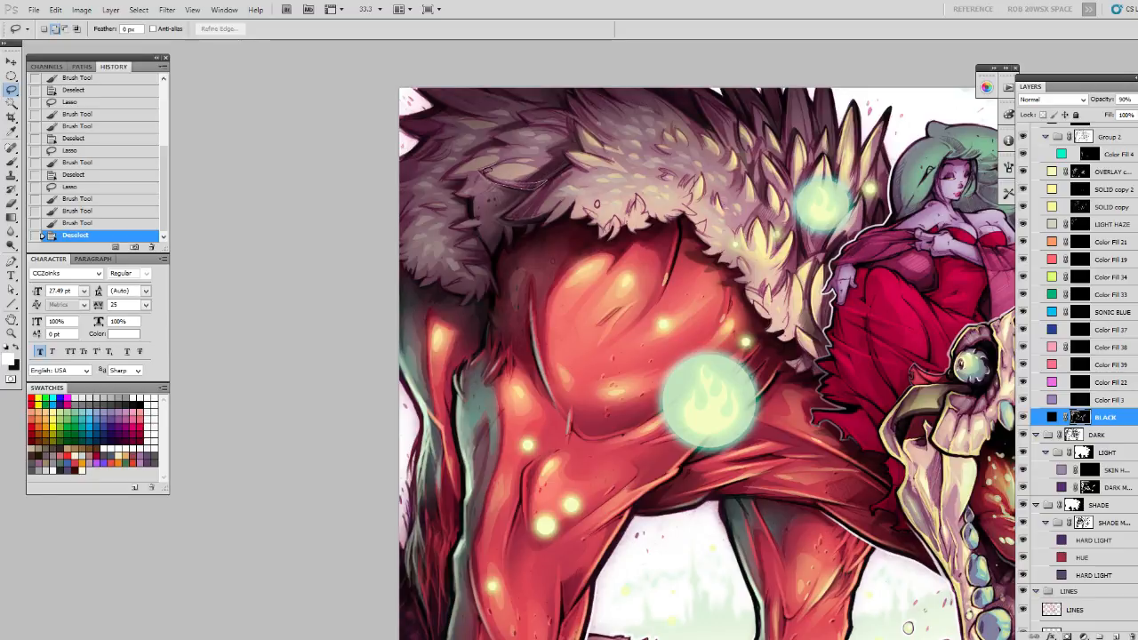
pyautogui.moveTo(524, 152)
pyautogui.mouseDown()
pyautogui.moveTo(546, 182)
pyautogui.moveTo(507, 183)
pyautogui.moveTo(542, 182)
pyautogui.mouseUp()
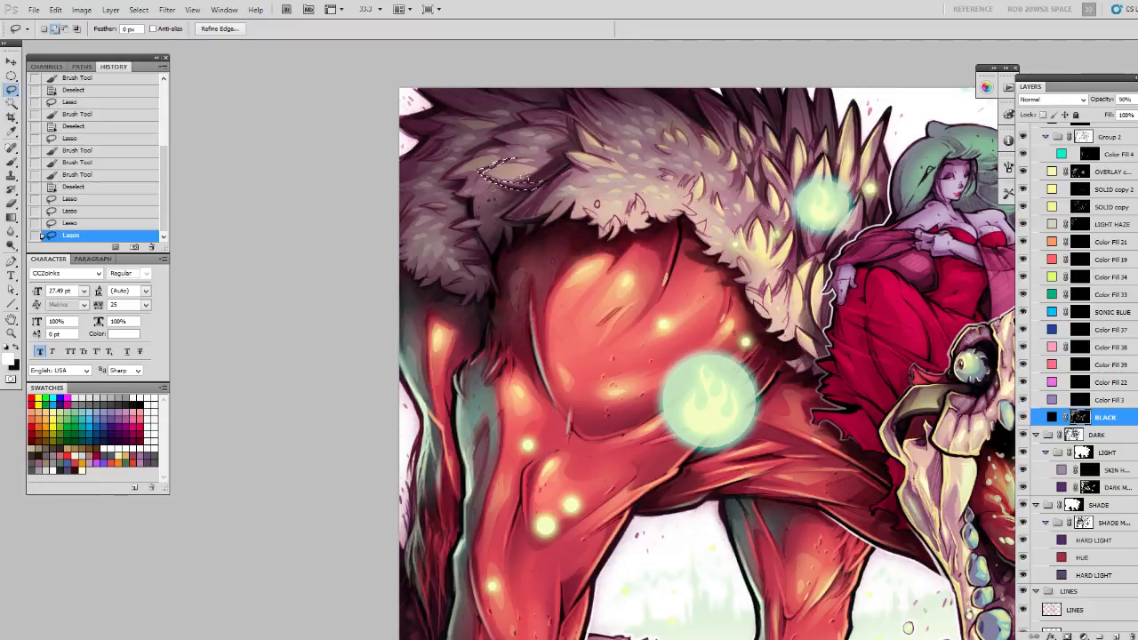
pyautogui.hotkey('ctrl', 'h')
pyautogui.press('b')
pyautogui.moveTo(477, 165)
pyautogui.mouseDown()
pyautogui.moveTo(508, 194)
pyautogui.moveTo(534, 195)
pyautogui.moveTo(472, 173)
pyautogui.moveTo(534, 140)
pyautogui.moveTo(532, 161)
pyautogui.moveTo(494, 190)
pyautogui.moveTo(551, 180)
pyautogui.mouseUp()
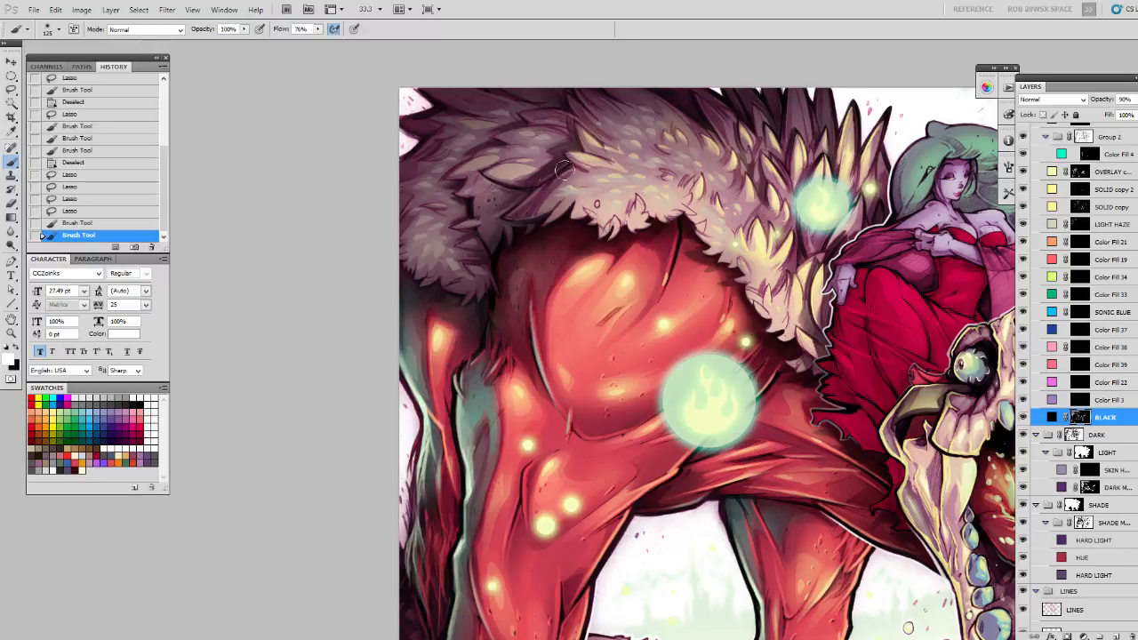
pyautogui.moveTo(420, 301); pyautogui.dragTo(489, 340)
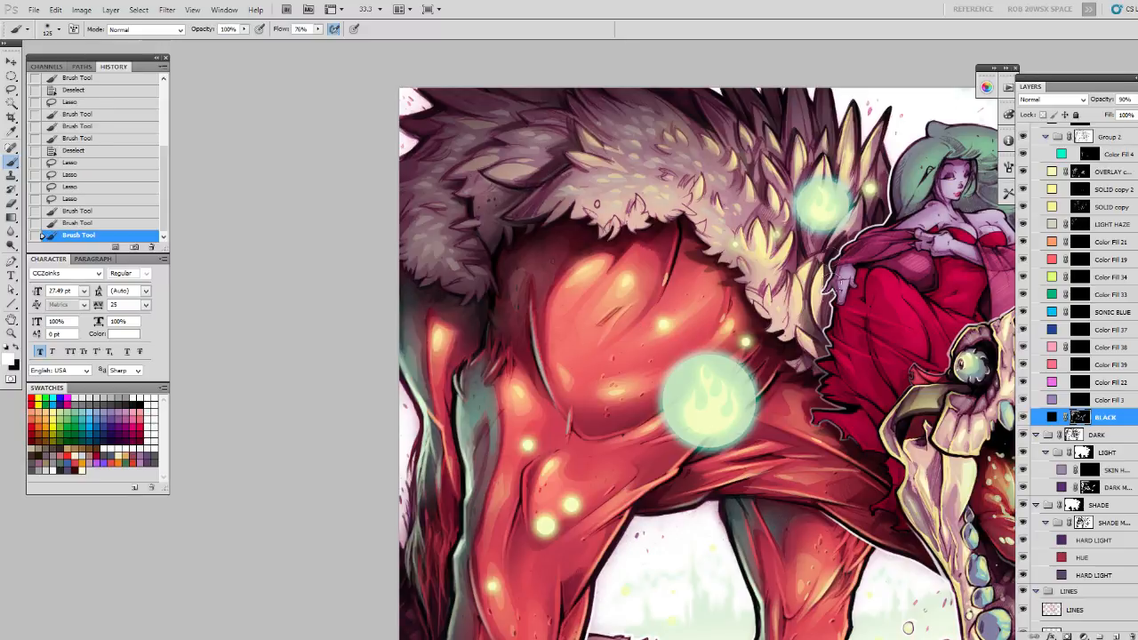
pyautogui.moveTo(835, 263); pyautogui.dragTo(625, 192)
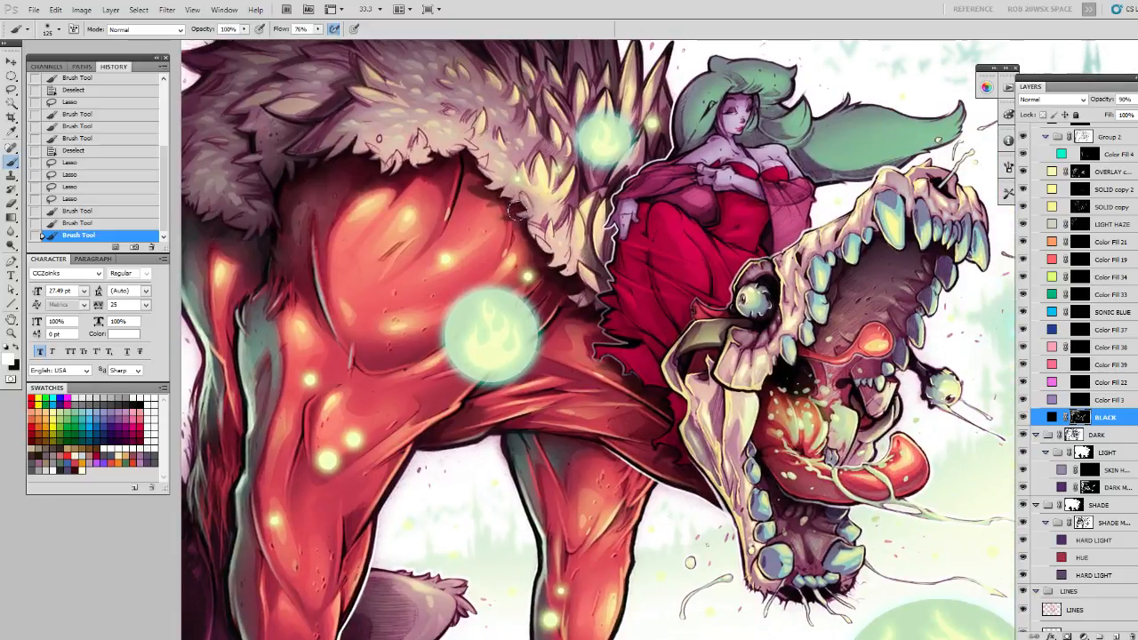
pyautogui.hotkey('ctrl', 'd')
# Lasso small gaps between the pale fur tufts below the small orb, shade them black with the brush and deselect.
pyautogui.press('l')
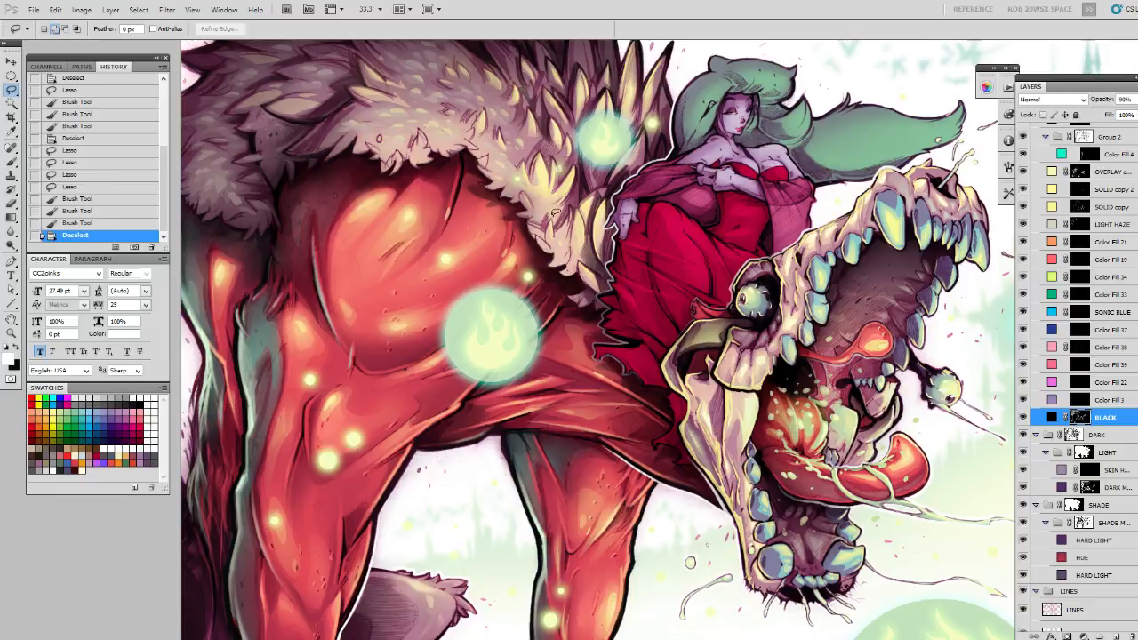
pyautogui.moveTo(534, 213); pyautogui.dragTo(546, 230)
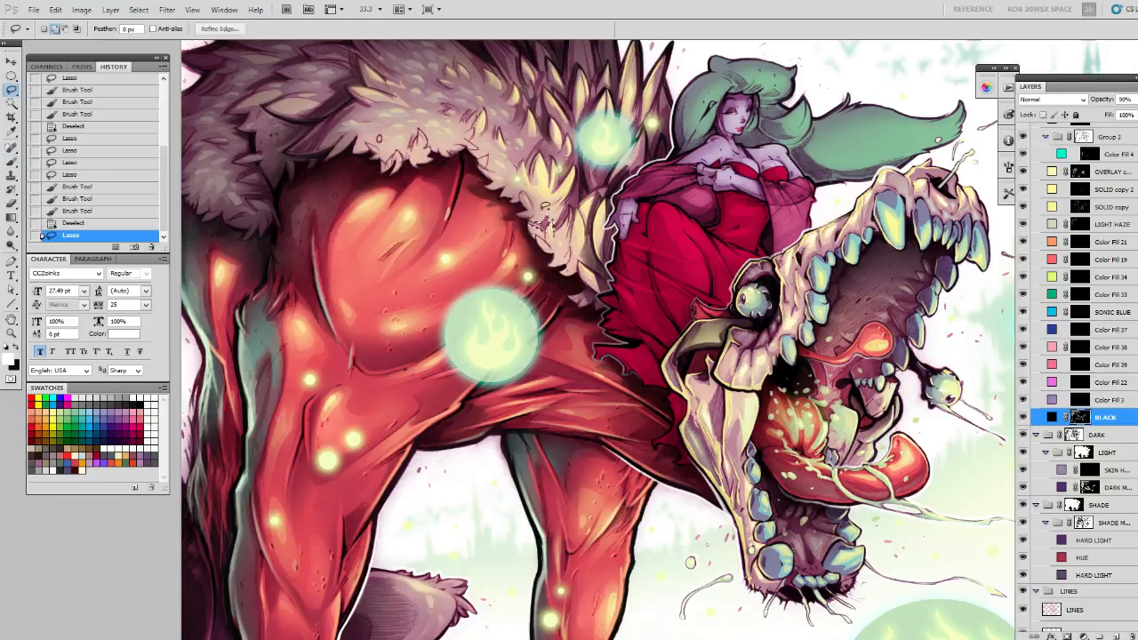
pyautogui.press('b')
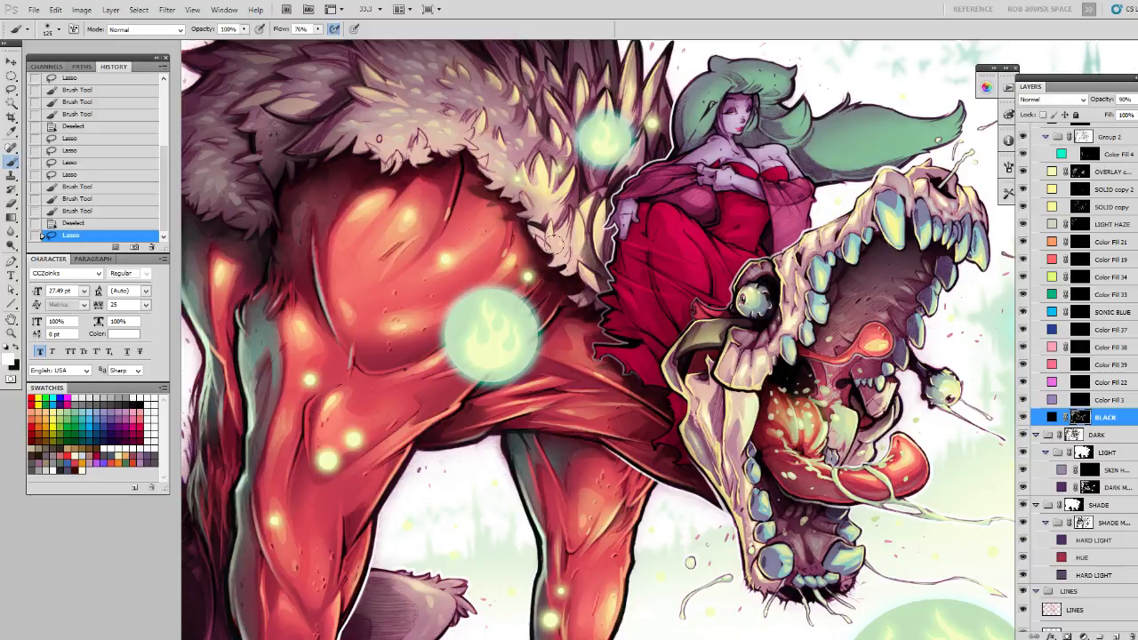
pyautogui.moveTo(549, 220)
pyautogui.mouseDown()
pyautogui.moveTo(553, 238)
pyautogui.moveTo(537, 237)
pyautogui.mouseUp()
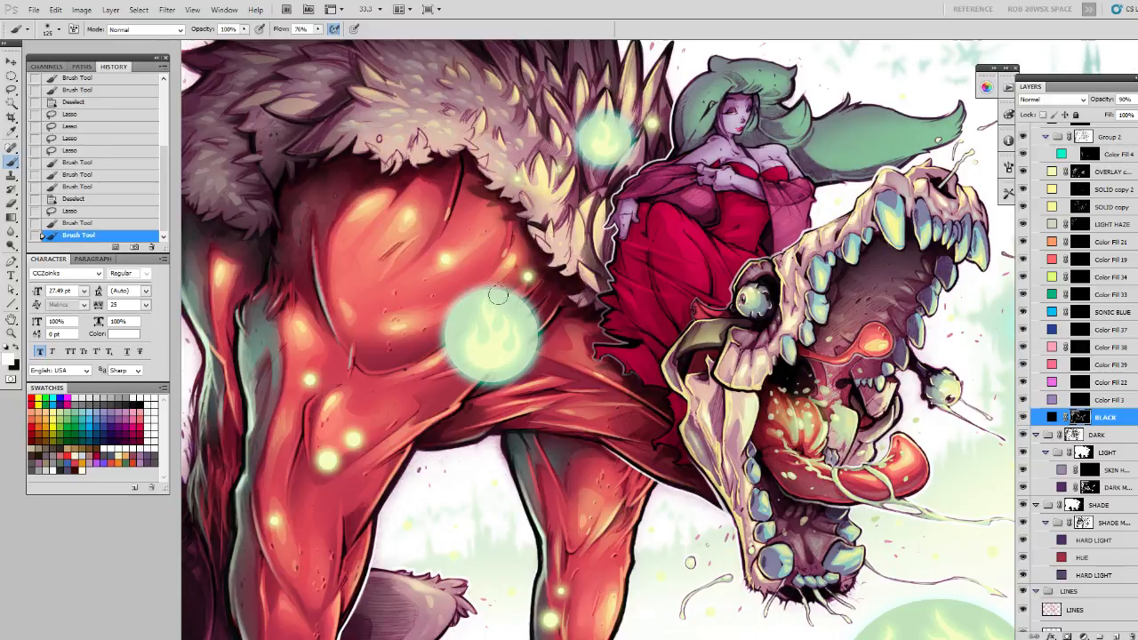
pyautogui.moveTo(388, 254); pyautogui.dragTo(511, 275)
pyautogui.hotkey('ctrl', 'd')
# Lasso the area under the fur above the creature's leftmost leg, brush in black shadow and deselect.
pyautogui.press('l')
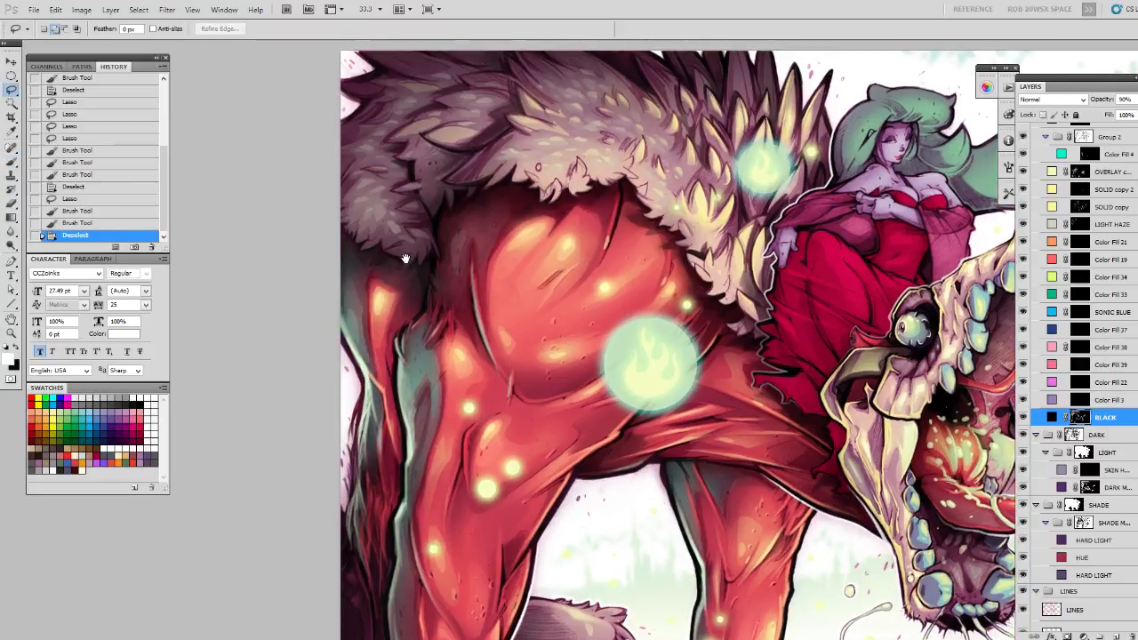
pyautogui.moveTo(360, 249); pyautogui.dragTo(397, 260)
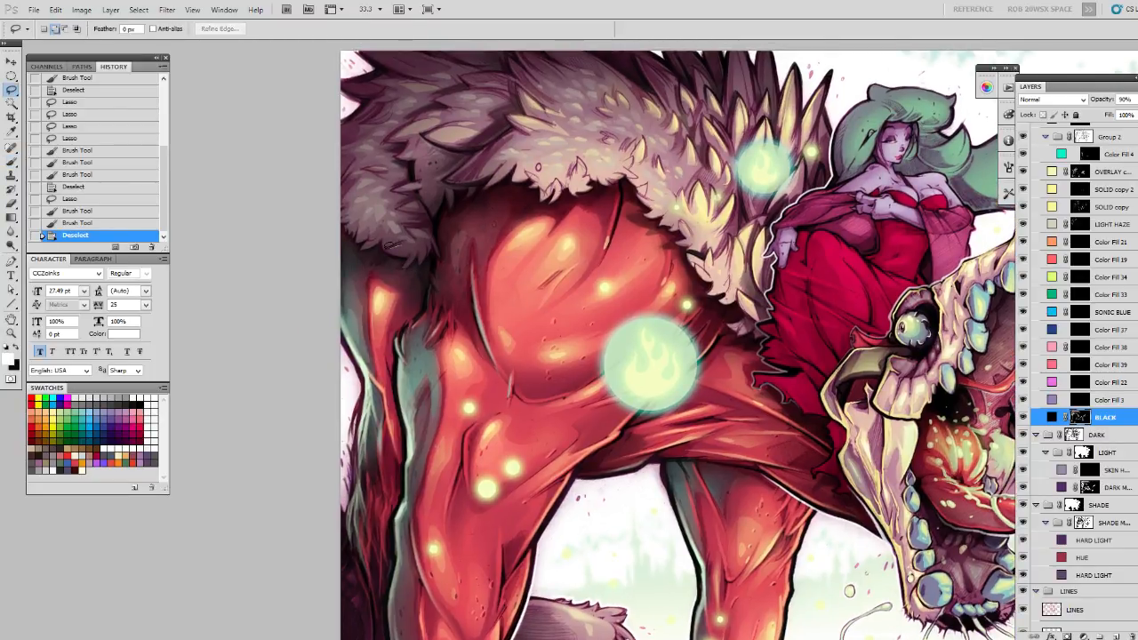
pyautogui.moveTo(391, 241)
pyautogui.mouseDown()
pyautogui.moveTo(411, 240)
pyautogui.moveTo(384, 261)
pyautogui.moveTo(391, 255)
pyautogui.moveTo(348, 359)
pyautogui.mouseUp()
pyautogui.press('b')
pyautogui.moveTo(606, 331); pyautogui.dragTo(413, 322)
pyautogui.hotkey('ctrl', 'd')
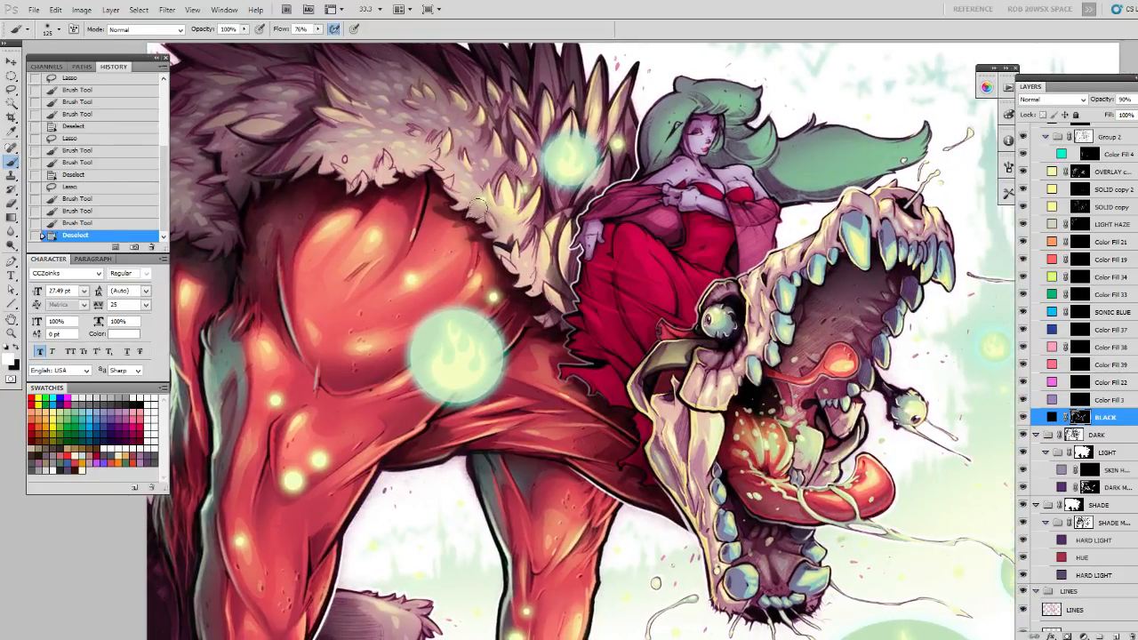
pyautogui.press('l')
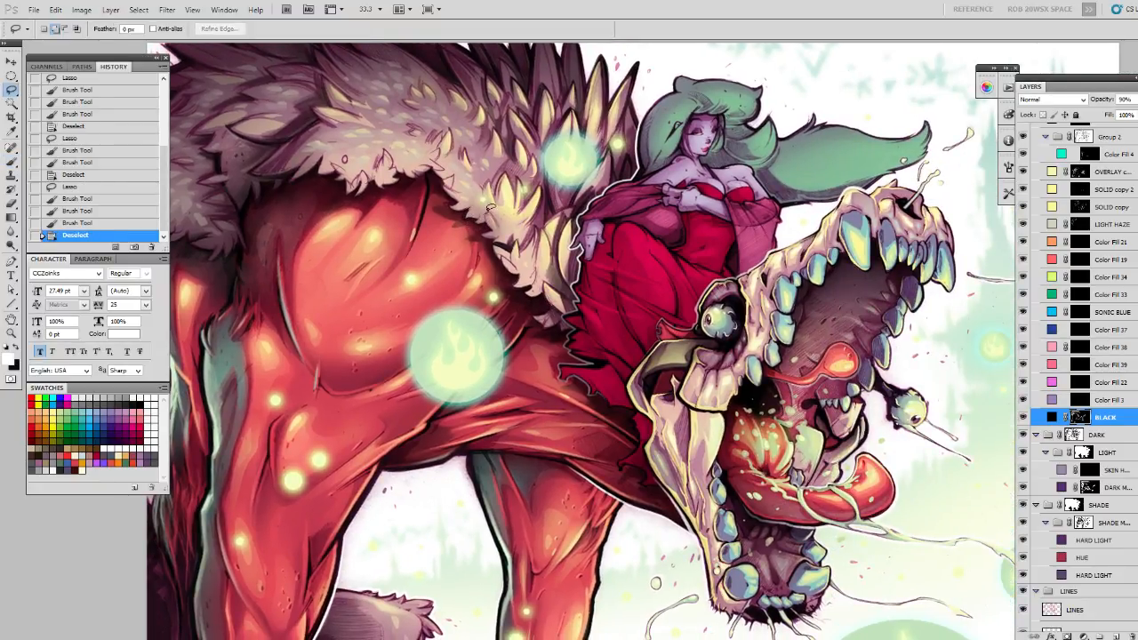
pyautogui.press('b')
pyautogui.moveTo(481, 213)
pyautogui.mouseDown()
pyautogui.moveTo(490, 222)
pyautogui.moveTo(485, 178)
pyautogui.mouseUp()
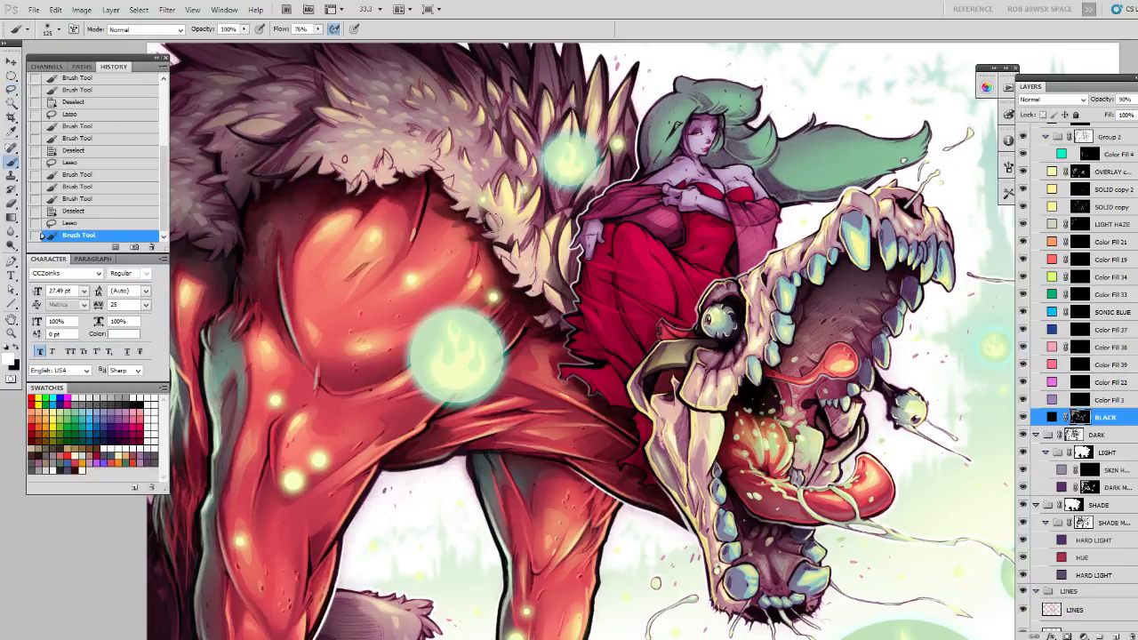
pyautogui.keyDown('alt'); pyautogui.click(485, 237); pyautogui.keyUp('alt')
pyautogui.moveTo(485, 237); pyautogui.dragTo(501, 256)
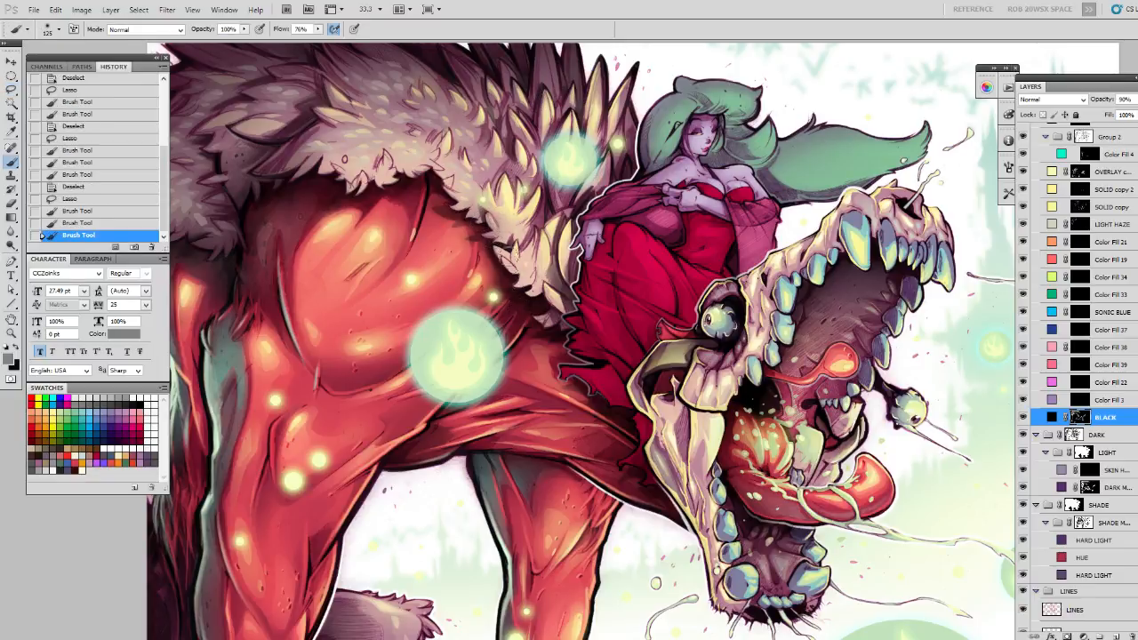
pyautogui.hotkey('ctrl', 'z')
pyautogui.hotkey('ctrl', 'alt', 'z')
pyautogui.hotkey('ctrl', 'alt', 'z')
pyautogui.hotkey('ctrl', 'alt', 'z')
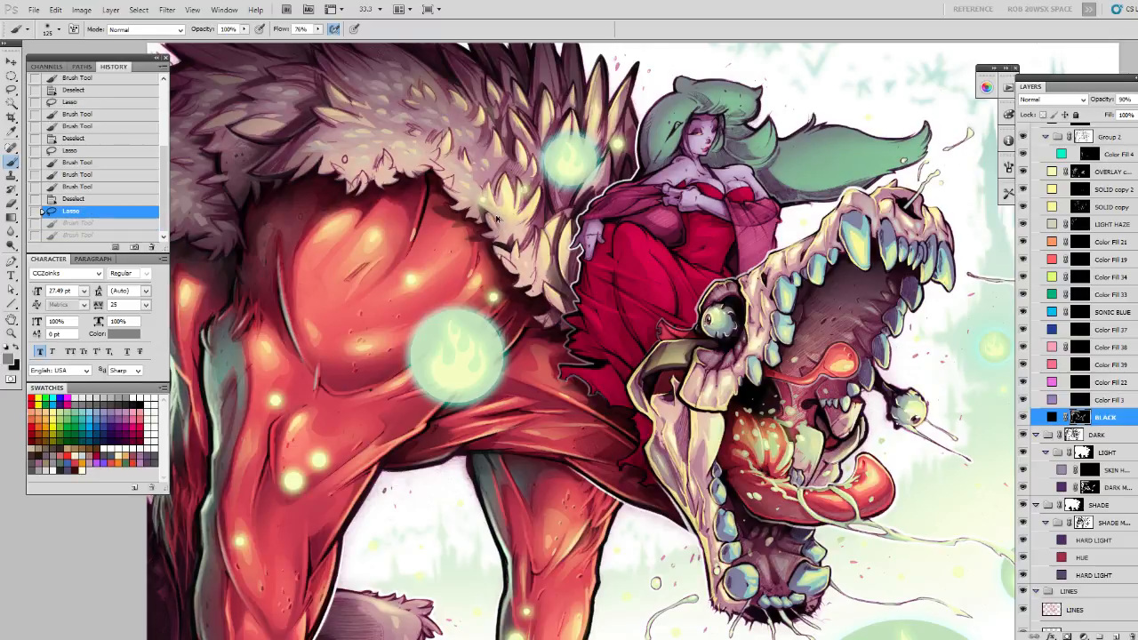
pyautogui.hotkey('ctrl', 'alt', 'z')
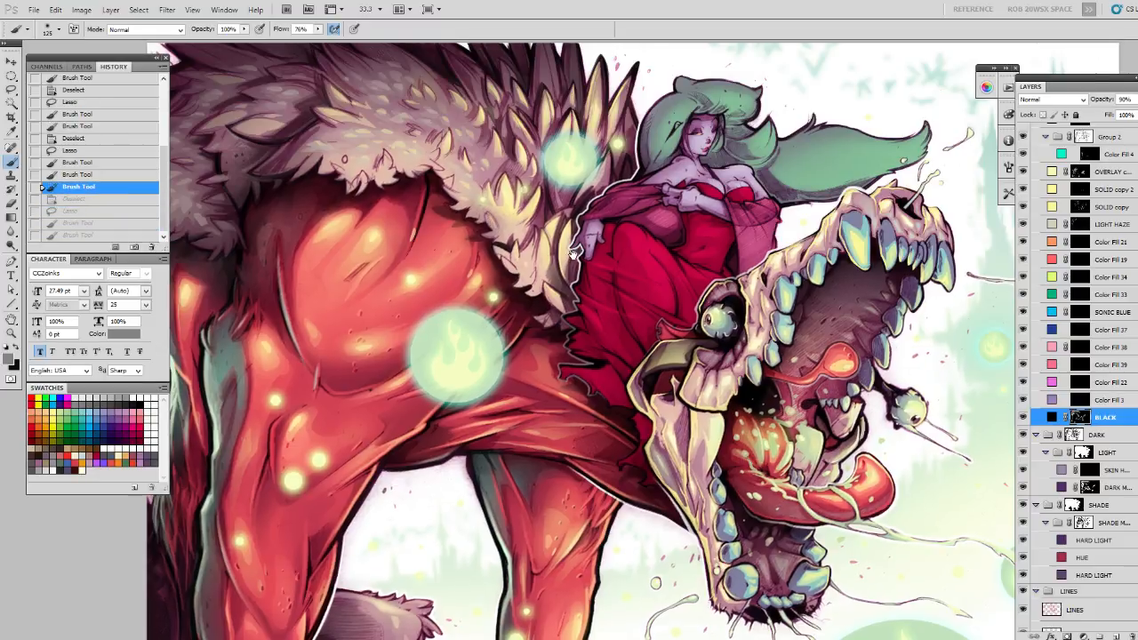
# Reset the brush colours to default, lasso the fur and spikes below the small orb, paint black shadows there and deselect.
pyautogui.moveTo(576, 258); pyautogui.dragTo(567, 228)
pyautogui.press('l')
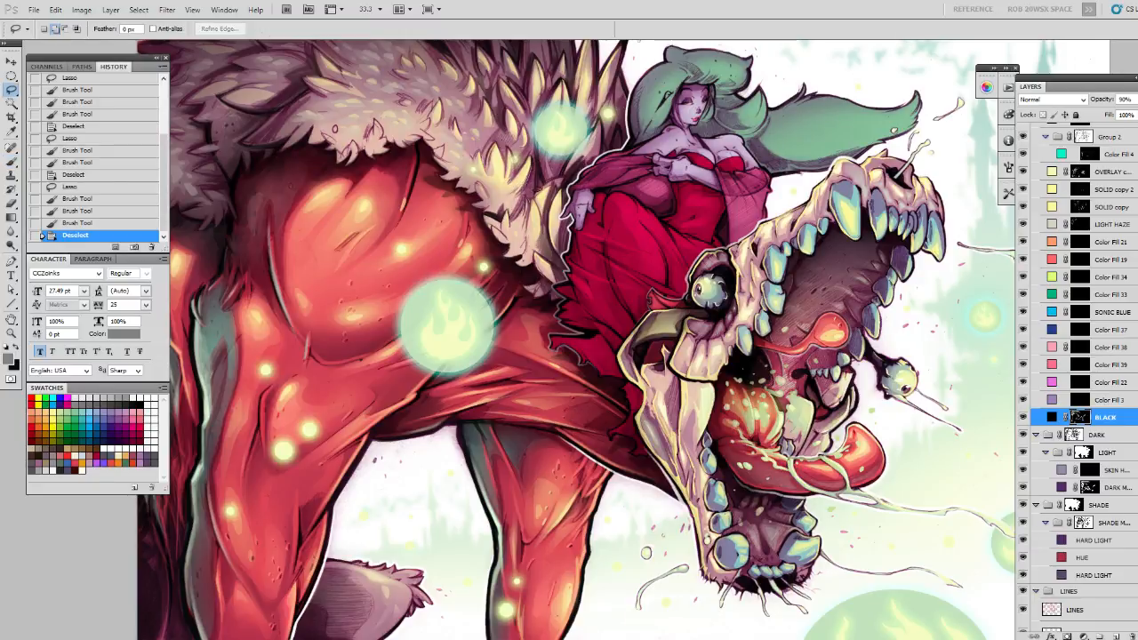
pyautogui.moveTo(535, 150)
pyautogui.mouseDown()
pyautogui.moveTo(540, 178)
pyautogui.moveTo(525, 201)
pyautogui.mouseUp()
pyautogui.press('b')
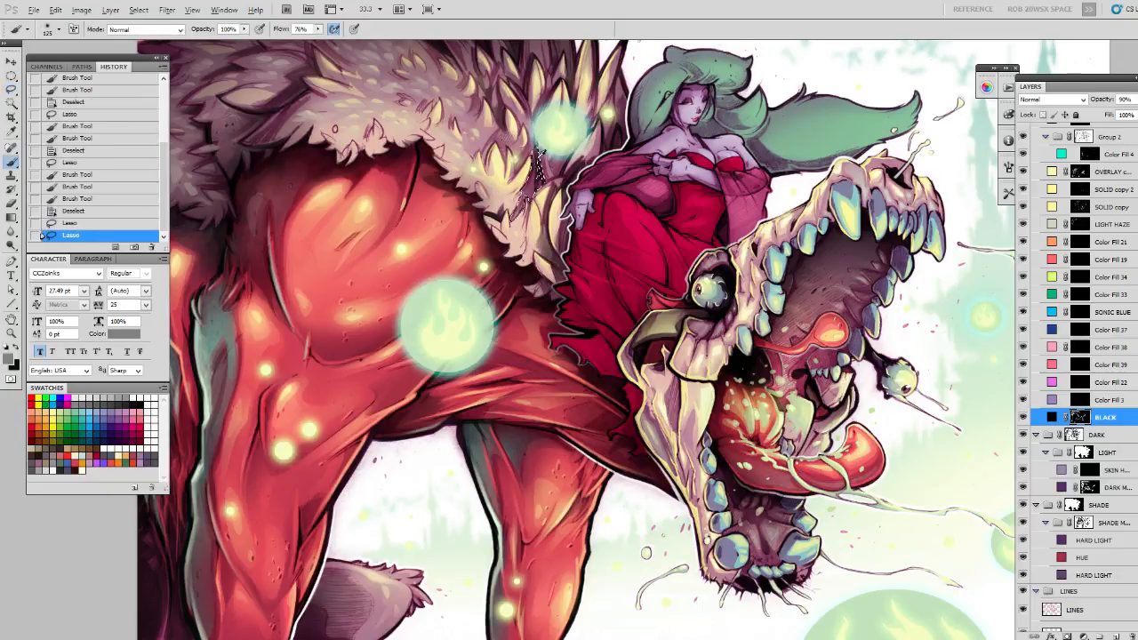
pyautogui.press('d')
pyautogui.press('l')
pyautogui.moveTo(538, 156)
pyautogui.mouseDown()
pyautogui.moveTo(542, 182)
pyautogui.moveTo(536, 171)
pyautogui.moveTo(492, 214)
pyautogui.moveTo(541, 182)
pyautogui.moveTo(498, 224)
pyautogui.mouseUp()
pyautogui.press('b')
pyautogui.moveTo(538, 187)
pyautogui.mouseDown()
pyautogui.moveTo(509, 211)
pyautogui.moveTo(507, 233)
pyautogui.moveTo(523, 240)
pyautogui.moveTo(507, 249)
pyautogui.moveTo(521, 236)
pyautogui.moveTo(566, 241)
pyautogui.moveTo(557, 253)
pyautogui.mouseUp()
pyautogui.press('x')
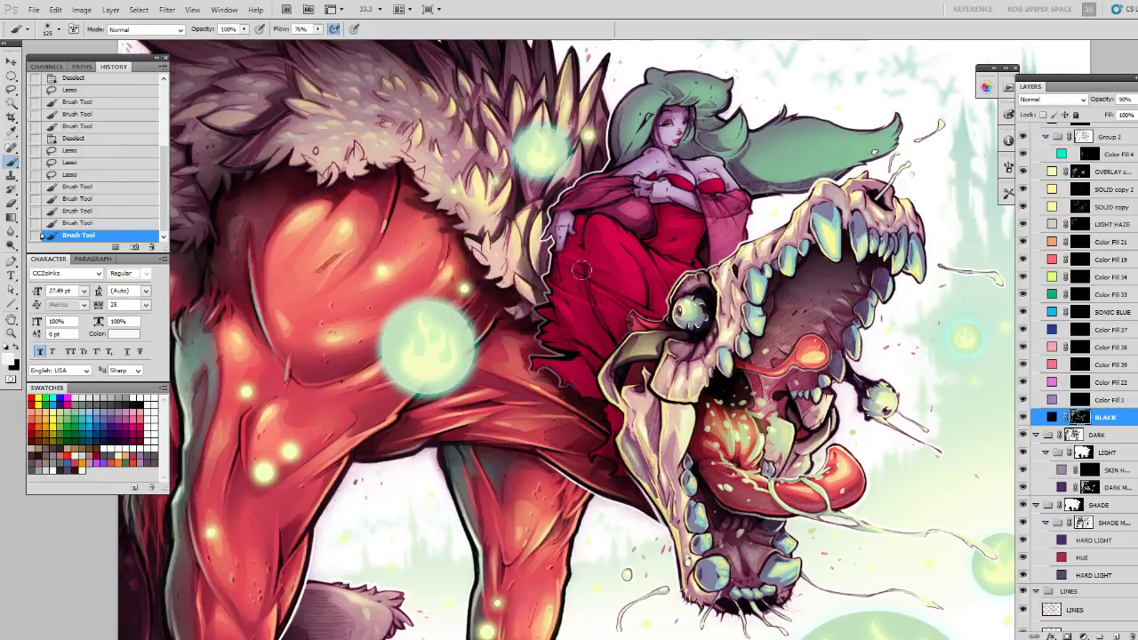
pyautogui.moveTo(809, 314); pyautogui.dragTo(646, 283)
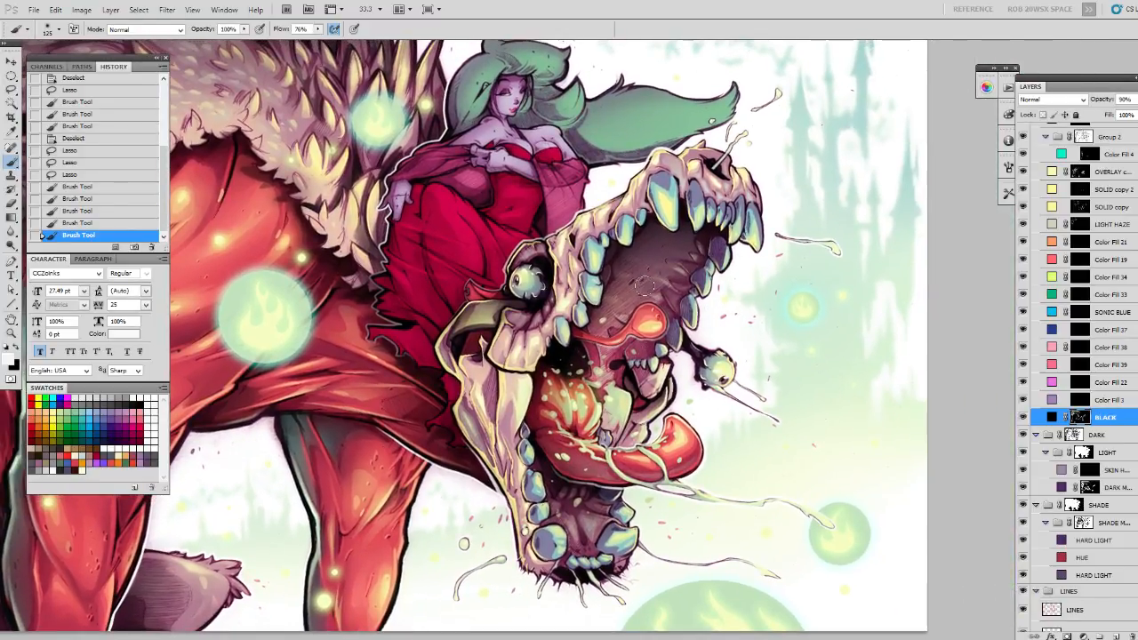
pyautogui.hotkey('ctrl', 'd')
# Lasso fold shapes on the waist of the woman's red dress, brush black shadows into them and deselect.
pyautogui.press('l')
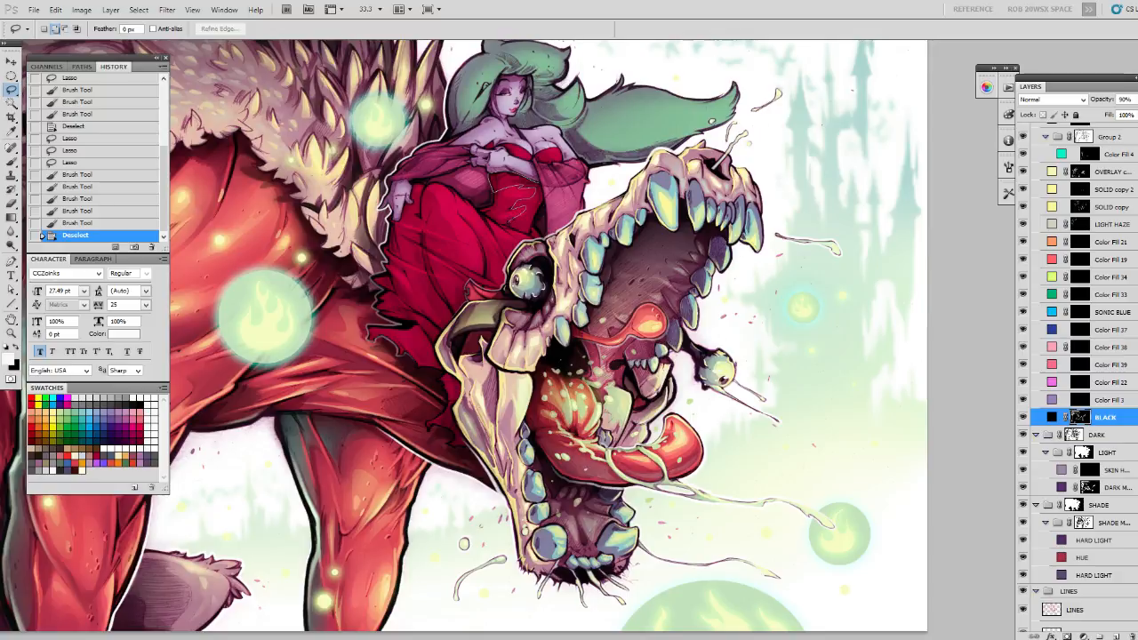
pyautogui.moveTo(520, 203); pyautogui.dragTo(537, 185)
pyautogui.press('b')
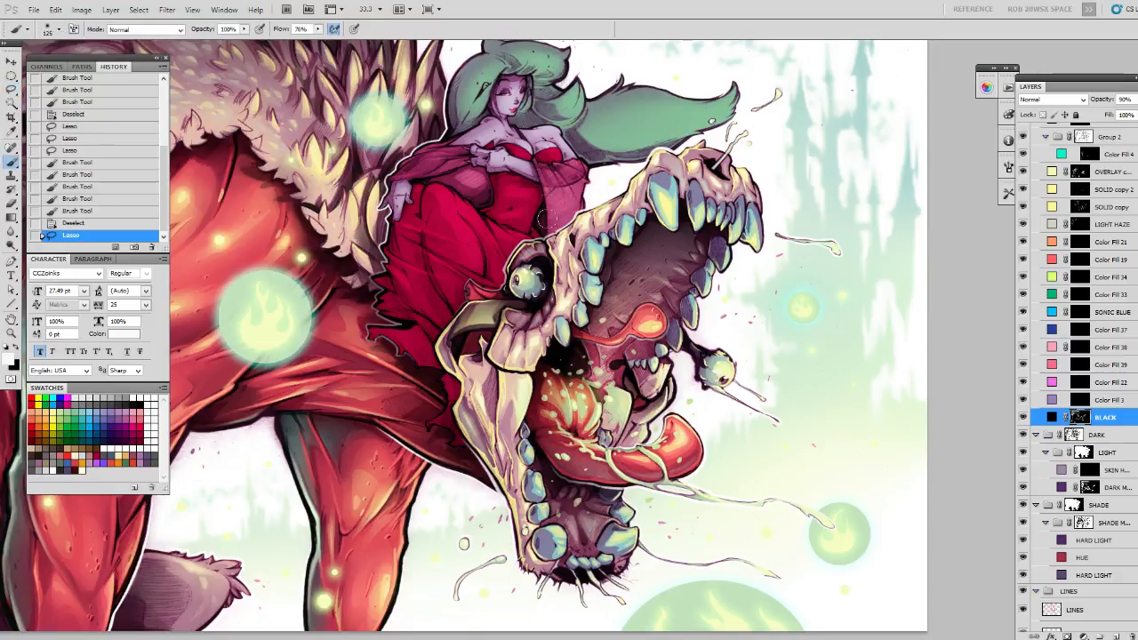
pyautogui.moveTo(544, 205)
pyautogui.mouseDown()
pyautogui.moveTo(525, 170)
pyautogui.moveTo(530, 242)
pyautogui.mouseUp()
pyautogui.moveTo(530, 240)
pyautogui.mouseDown()
pyautogui.moveTo(533, 260)
pyautogui.moveTo(549, 232)
pyautogui.mouseUp()
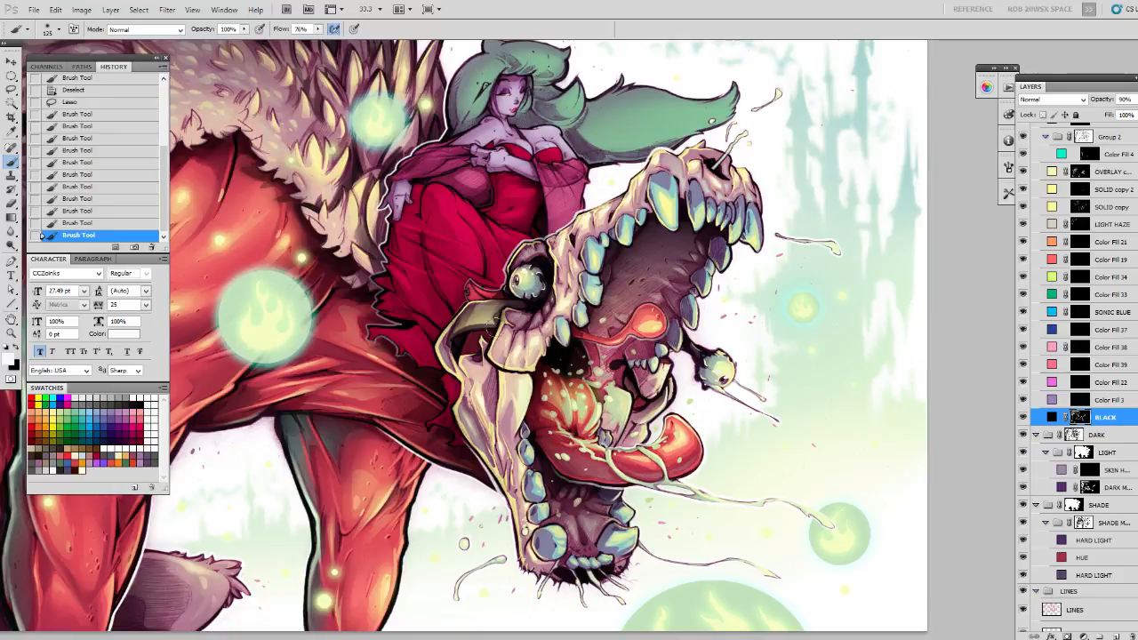
pyautogui.moveTo(534, 305); pyautogui.dragTo(520, 313)
pyautogui.moveTo(534, 253); pyautogui.dragTo(513, 275)
pyautogui.hotkey('ctrl', 'd')
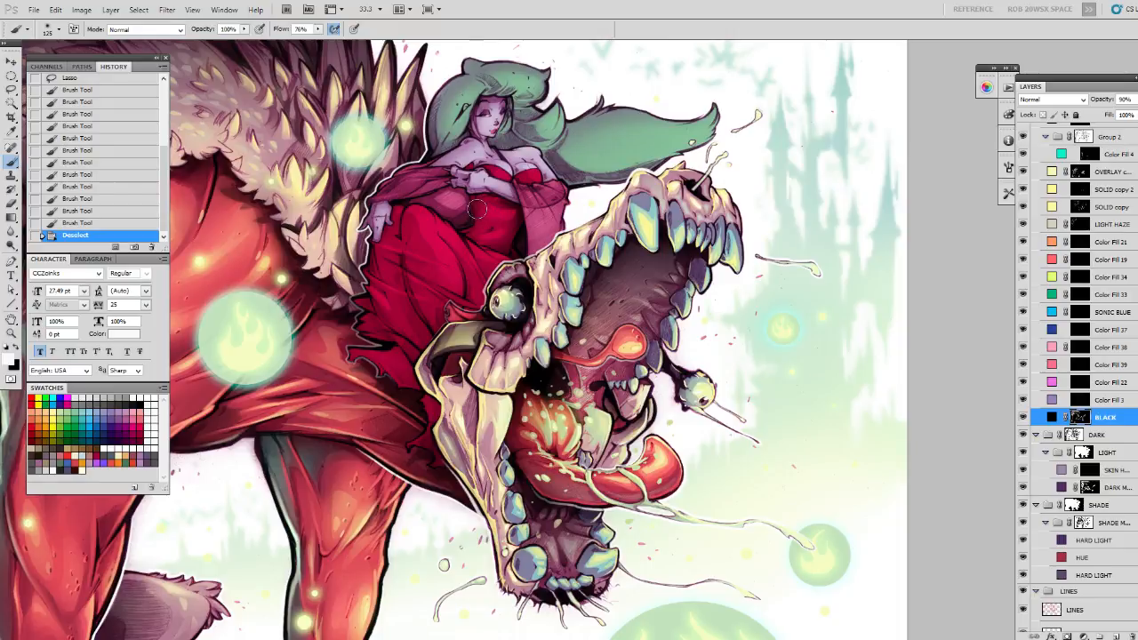
# Lasso long fold shapes down the skirt of the woman's red dress, brush black shadows into them and deselect.
pyautogui.press('l')
pyautogui.moveTo(506, 226); pyautogui.dragTo(504, 175)
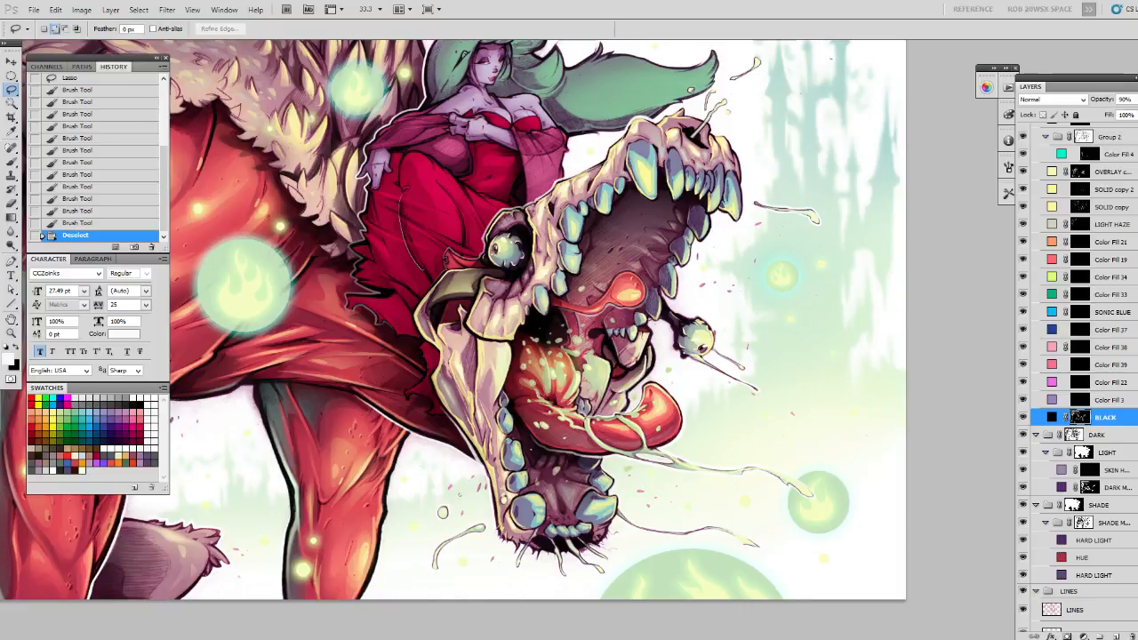
pyautogui.moveTo(380, 171)
pyautogui.mouseDown()
pyautogui.moveTo(379, 256)
pyautogui.moveTo(420, 299)
pyautogui.mouseUp()
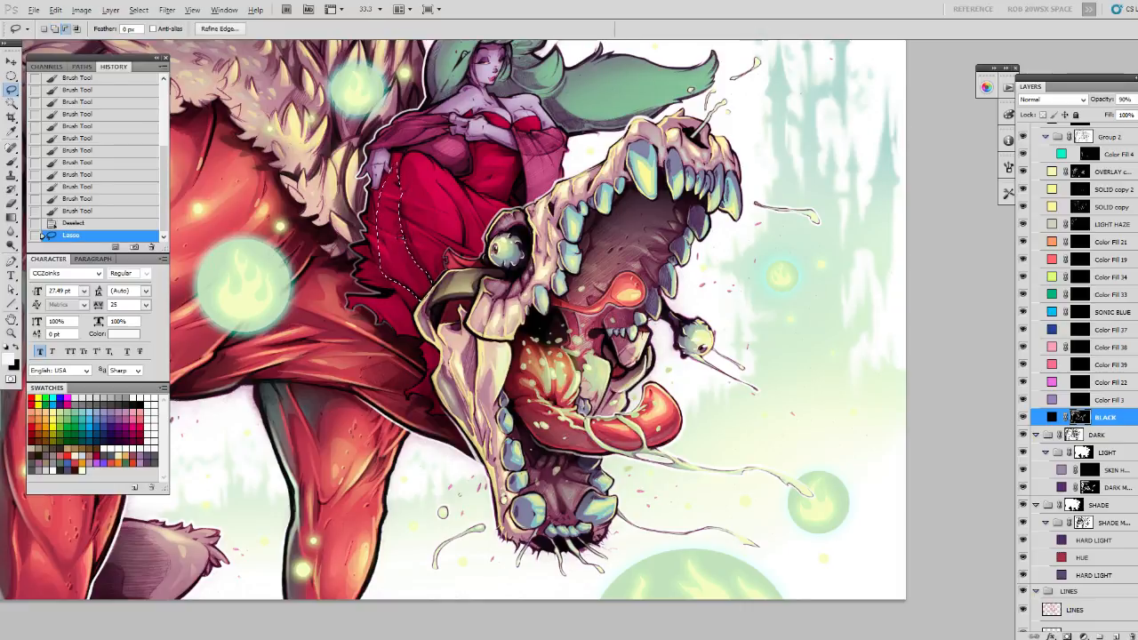
pyautogui.moveTo(403, 205)
pyautogui.mouseDown()
pyautogui.moveTo(393, 235)
pyautogui.moveTo(400, 200)
pyautogui.moveTo(418, 185)
pyautogui.moveTo(404, 214)
pyautogui.moveTo(393, 205)
pyautogui.moveTo(419, 223)
pyautogui.moveTo(419, 274)
pyautogui.moveTo(448, 303)
pyautogui.moveTo(429, 278)
pyautogui.mouseUp()
pyautogui.press('b')
pyautogui.hotkey('ctrl', 'h')
pyautogui.hotkey('ctrl', 'z')
pyautogui.moveTo(403, 236)
pyautogui.mouseDown()
pyautogui.moveTo(433, 313)
pyautogui.moveTo(454, 319)
pyautogui.moveTo(410, 231)
pyautogui.moveTo(464, 334)
pyautogui.mouseUp()
pyautogui.moveTo(404, 215); pyautogui.dragTo(415, 252)
pyautogui.moveTo(397, 182); pyautogui.dragTo(457, 127)
pyautogui.moveTo(408, 185)
pyautogui.mouseDown()
pyautogui.moveTo(428, 273)
pyautogui.moveTo(405, 202)
pyautogui.moveTo(456, 313)
pyautogui.mouseUp()
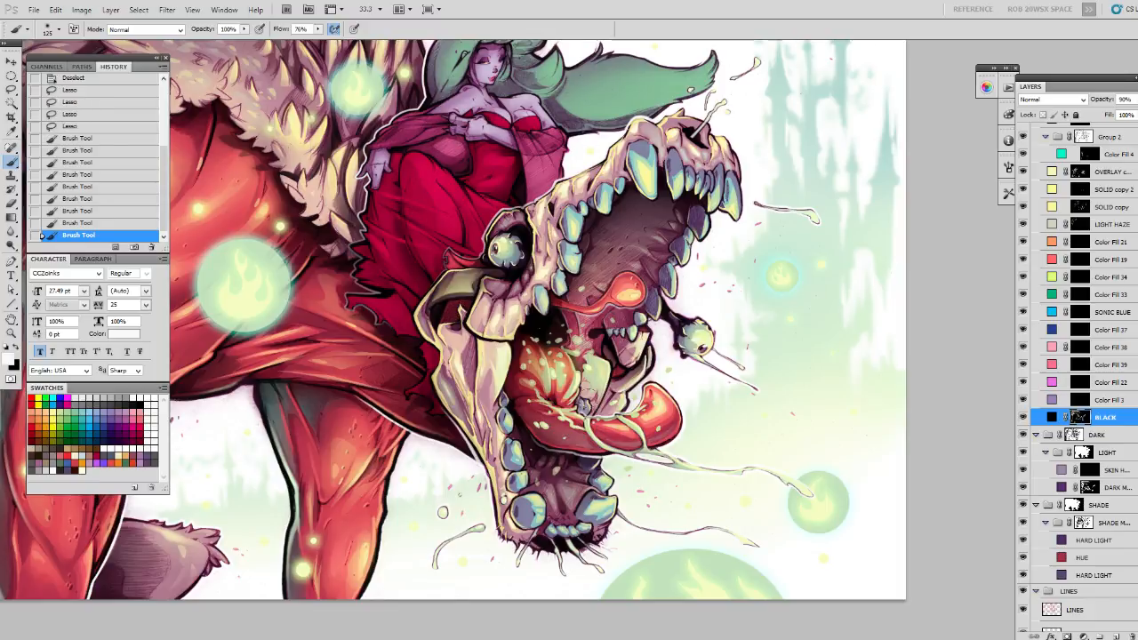
pyautogui.hotkey('ctrl', 'd')
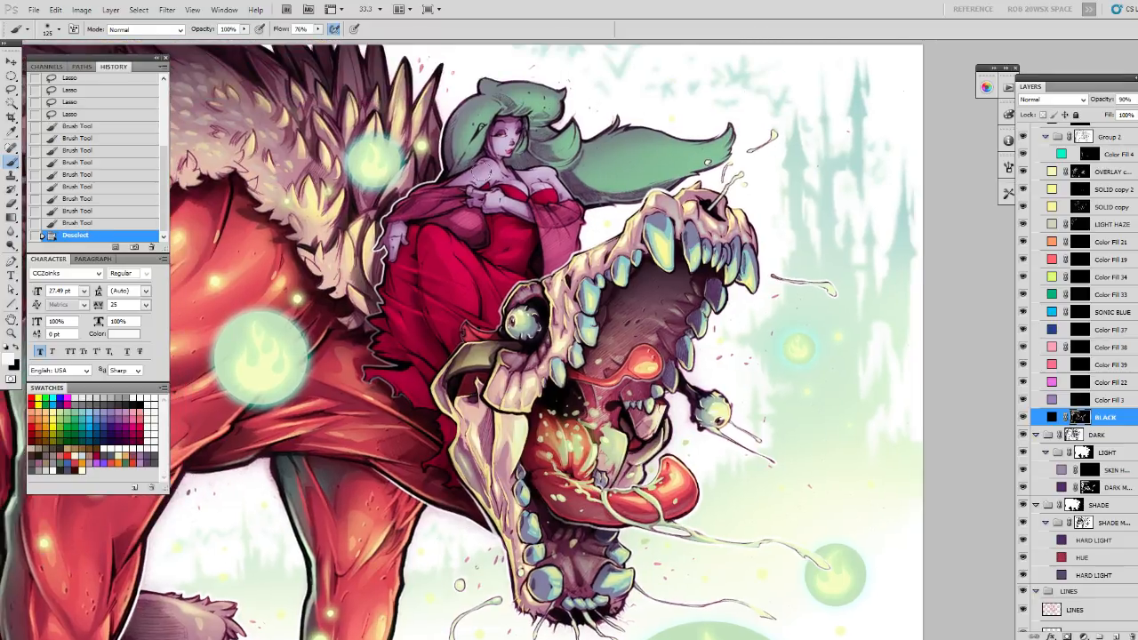
# Lasso the shawl's inner folds beneath the woman's arm, shade them black with the brush enlarged to 200 and deselect.
pyautogui.press('l')
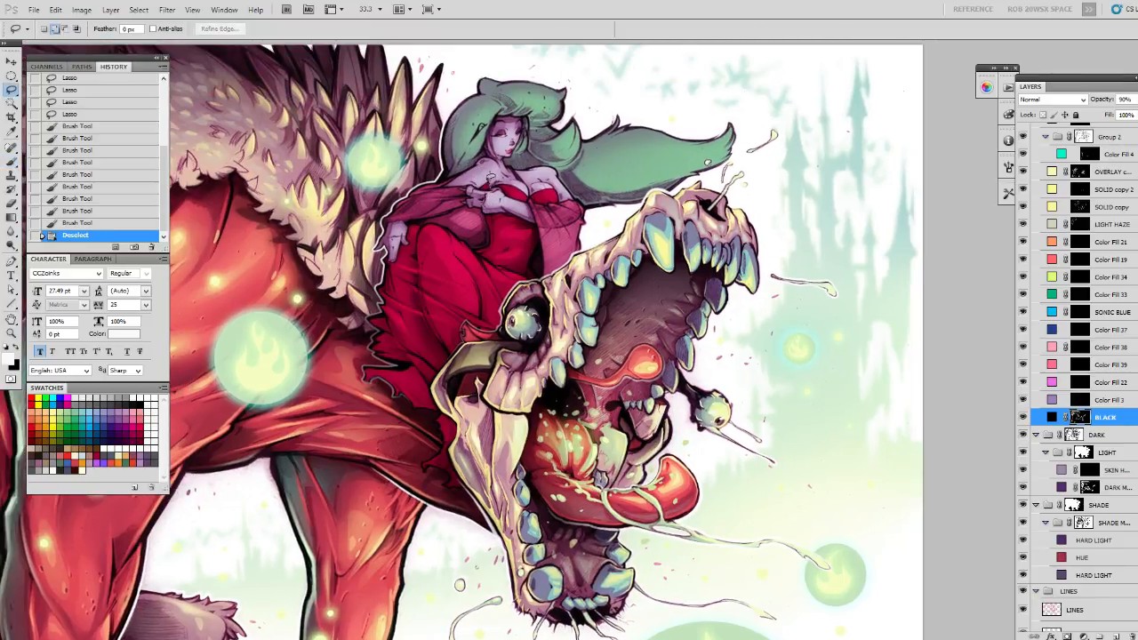
pyautogui.moveTo(493, 182); pyautogui.dragTo(482, 191)
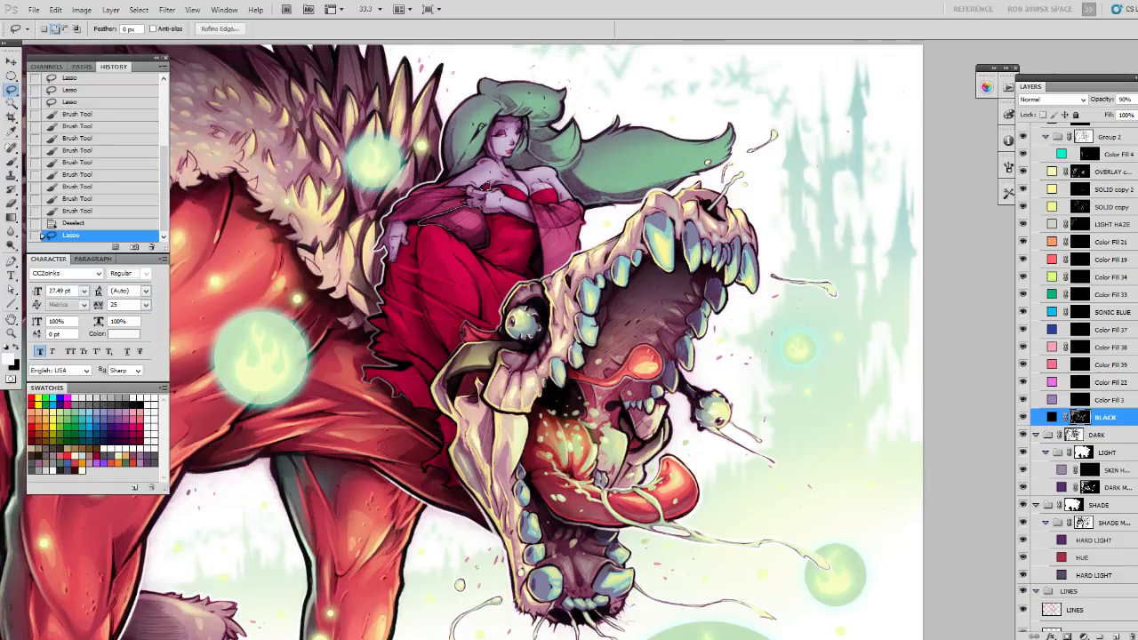
pyautogui.moveTo(487, 209)
pyautogui.mouseDown()
pyautogui.moveTo(435, 241)
pyautogui.moveTo(479, 203)
pyautogui.mouseUp()
pyautogui.press('b')
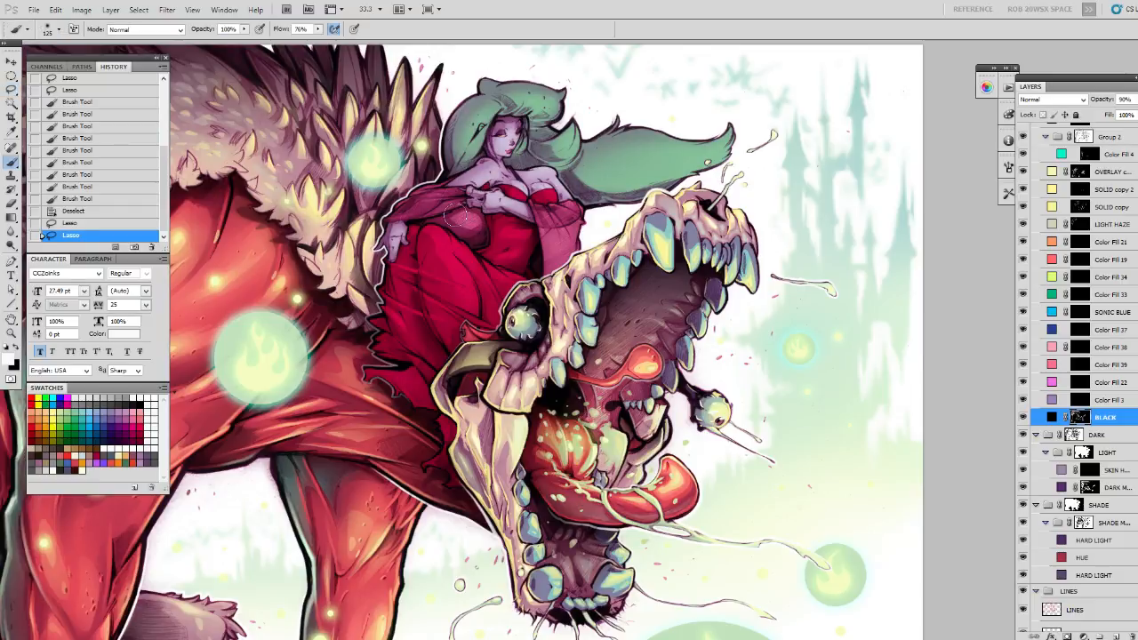
pyautogui.press(']')
pyautogui.press(']')
pyautogui.press(']')
pyautogui.moveTo(425, 214)
pyautogui.mouseDown()
pyautogui.moveTo(494, 206)
pyautogui.moveTo(477, 190)
pyautogui.moveTo(500, 245)
pyautogui.moveTo(467, 202)
pyautogui.moveTo(399, 238)
pyautogui.moveTo(431, 222)
pyautogui.moveTo(512, 263)
pyautogui.moveTo(464, 225)
pyautogui.moveTo(513, 269)
pyautogui.moveTo(494, 243)
pyautogui.moveTo(501, 299)
pyautogui.mouseUp()
pyautogui.moveTo(496, 212)
pyautogui.mouseDown()
pyautogui.moveTo(509, 271)
pyautogui.moveTo(498, 295)
pyautogui.mouseUp()
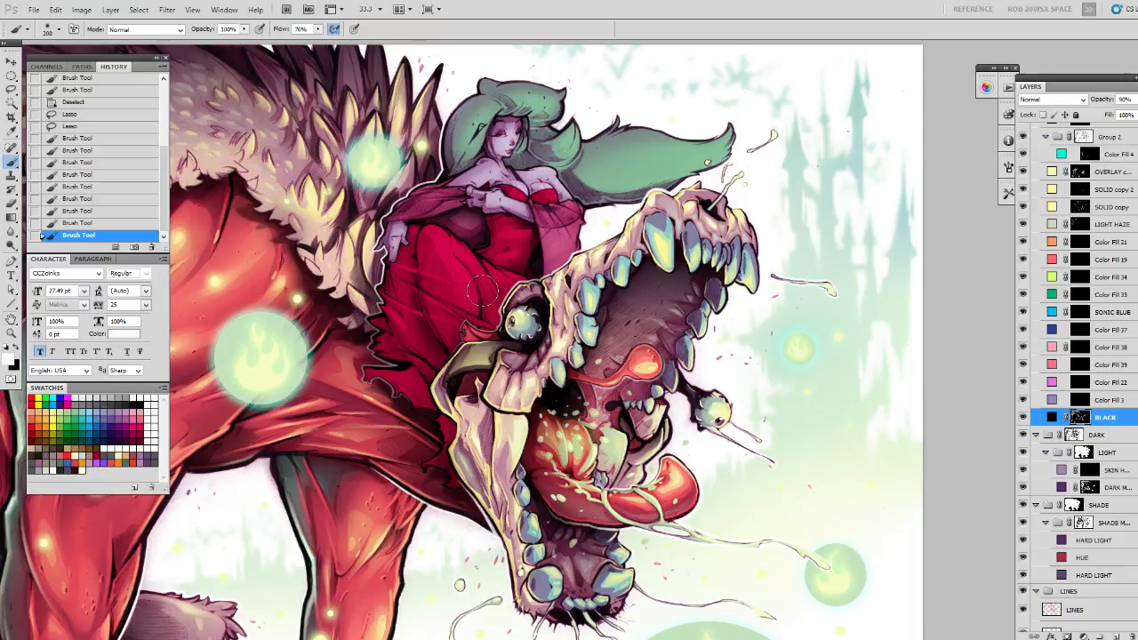
pyautogui.moveTo(532, 303)
pyautogui.mouseDown()
pyautogui.moveTo(648, 235)
pyautogui.moveTo(655, 252)
pyautogui.moveTo(635, 287)
pyautogui.moveTo(632, 219)
pyautogui.mouseUp()
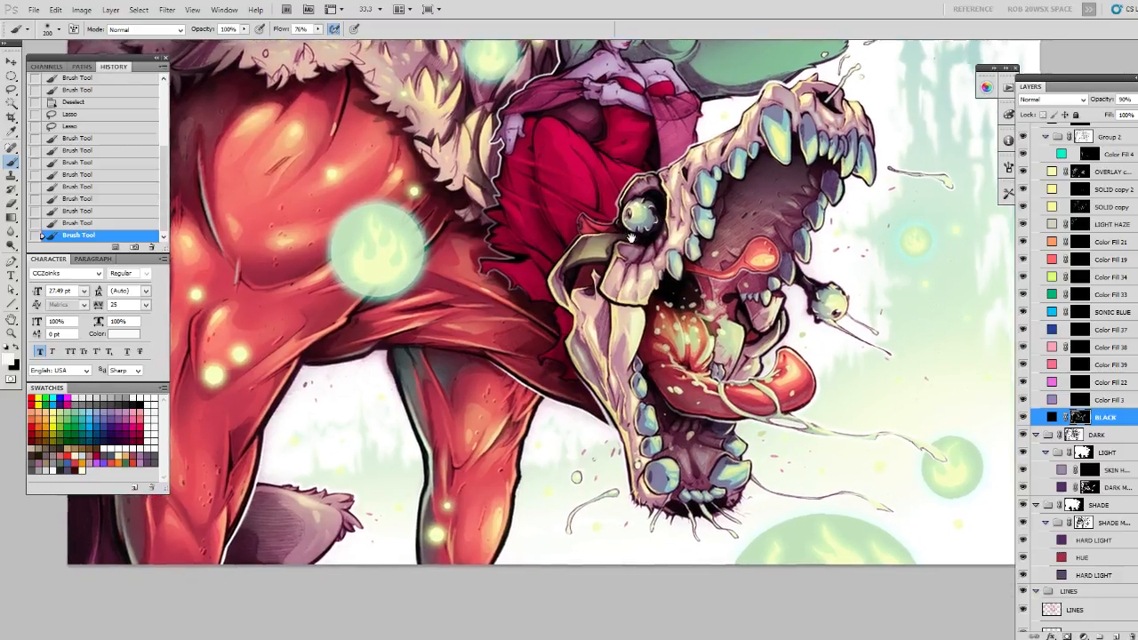
pyautogui.hotkey('ctrl', 'd')
# Lasso the hollow inside the olive flap below the creature's eye, brush black shadow into it and deselect.
pyautogui.press('l')
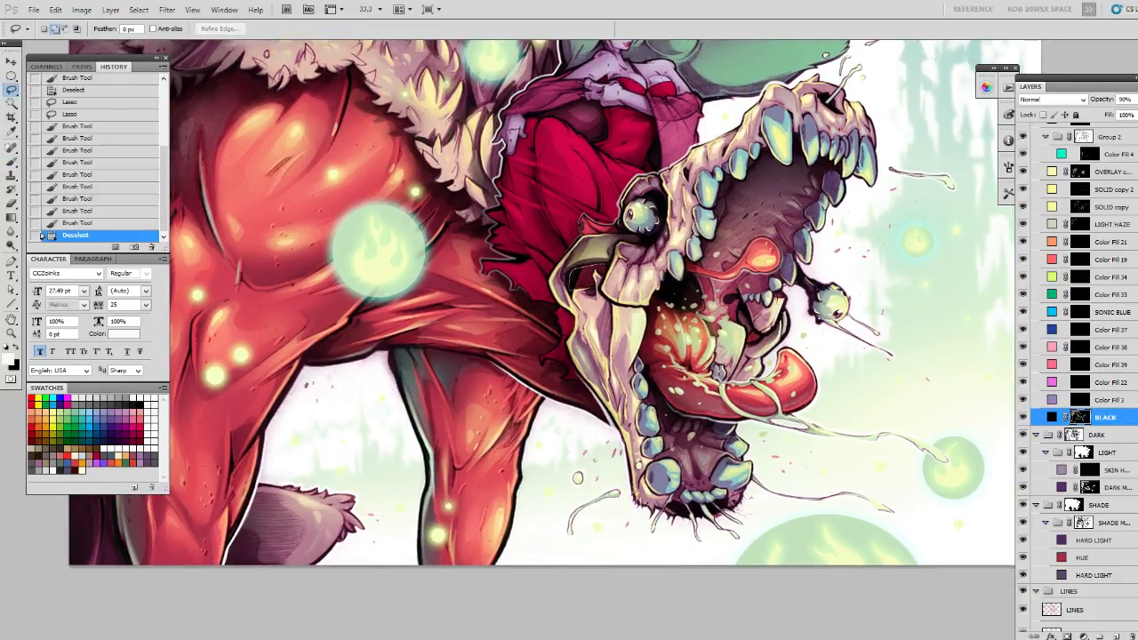
pyautogui.moveTo(605, 271)
pyautogui.mouseDown()
pyautogui.moveTo(589, 283)
pyautogui.moveTo(602, 265)
pyautogui.moveTo(576, 272)
pyautogui.moveTo(590, 270)
pyautogui.mouseUp()
pyautogui.press('b')
pyautogui.moveTo(838, 335); pyautogui.dragTo(767, 314)
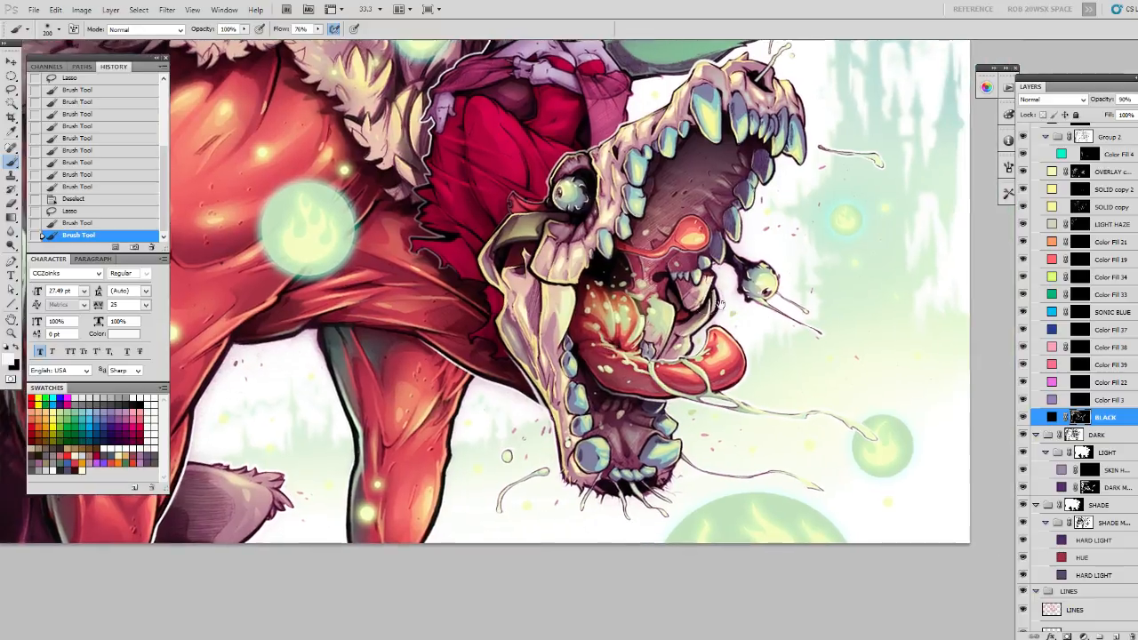
pyautogui.hotkey('ctrl', 'd')
# Lasso the area around the small inner teeth in the creature's mouth, brush in black shadow and deselect.
pyautogui.press('l')
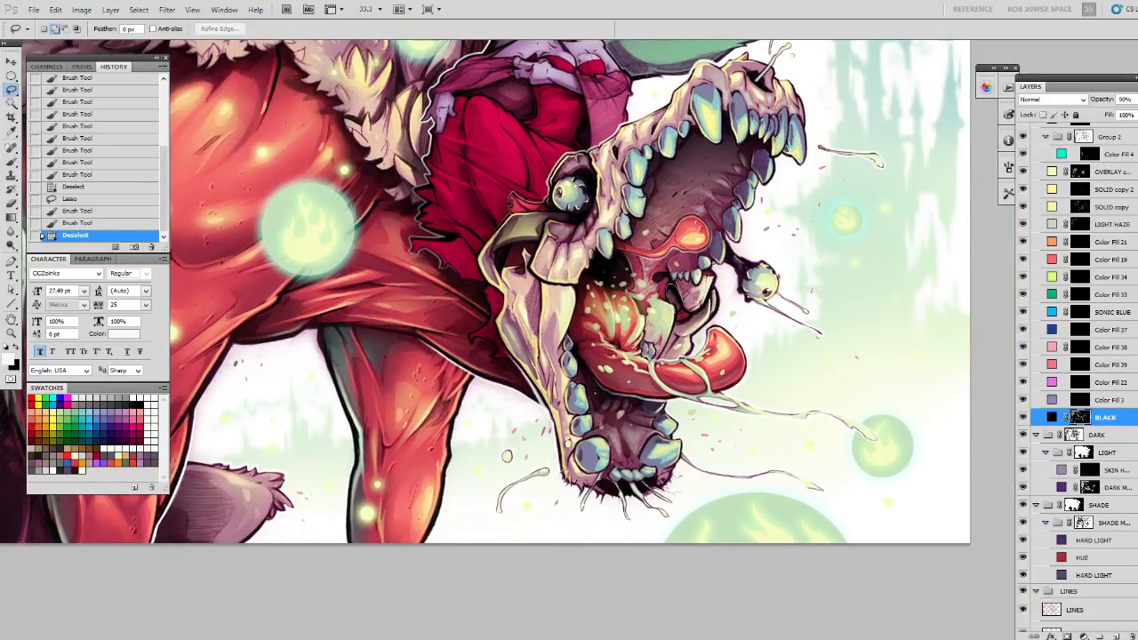
pyautogui.moveTo(696, 308)
pyautogui.mouseDown()
pyautogui.moveTo(700, 293)
pyautogui.moveTo(678, 330)
pyautogui.moveTo(686, 342)
pyautogui.mouseUp()
pyautogui.press('b')
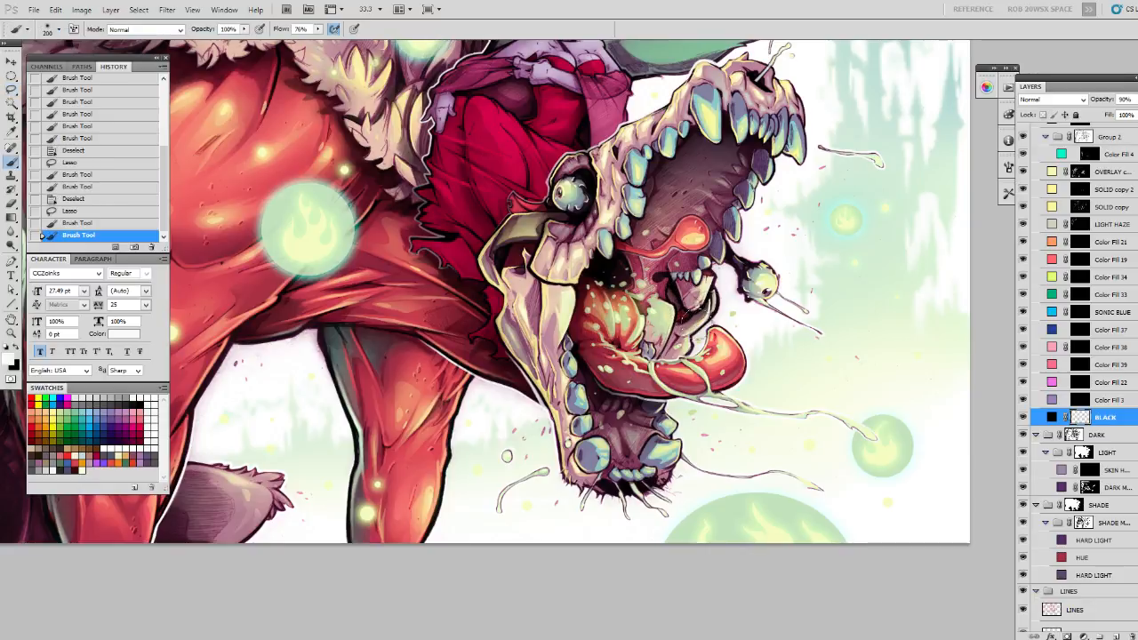
pyautogui.press('z')
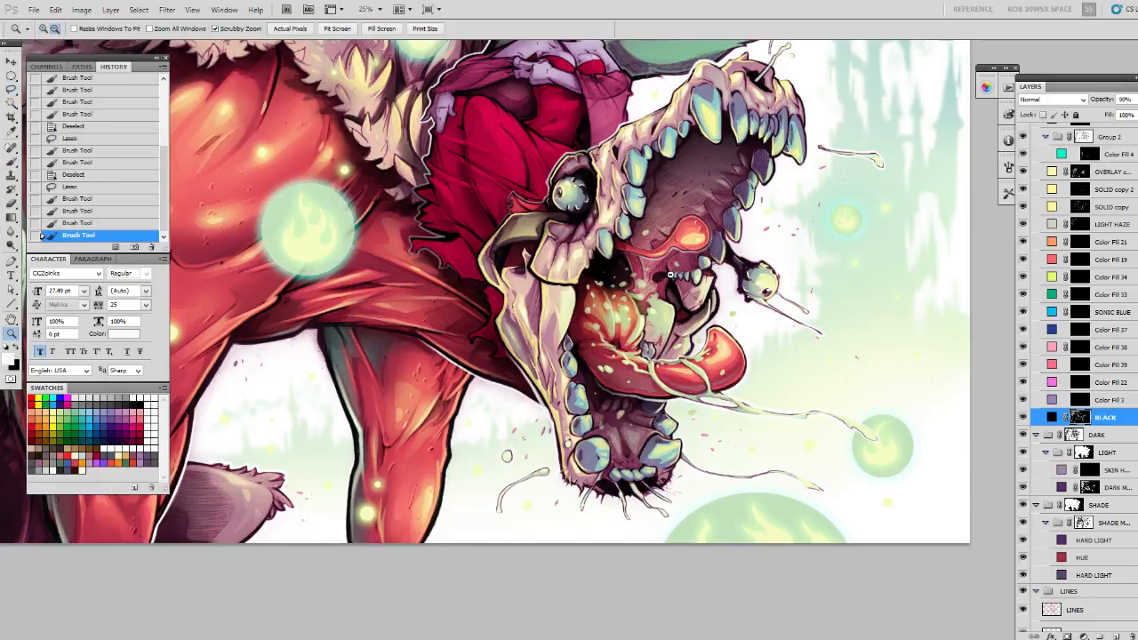
pyautogui.keyDown('alt'); pyautogui.click(671, 274); pyautogui.keyUp('alt')
pyautogui.moveTo(631, 335); pyautogui.dragTo(692, 346)
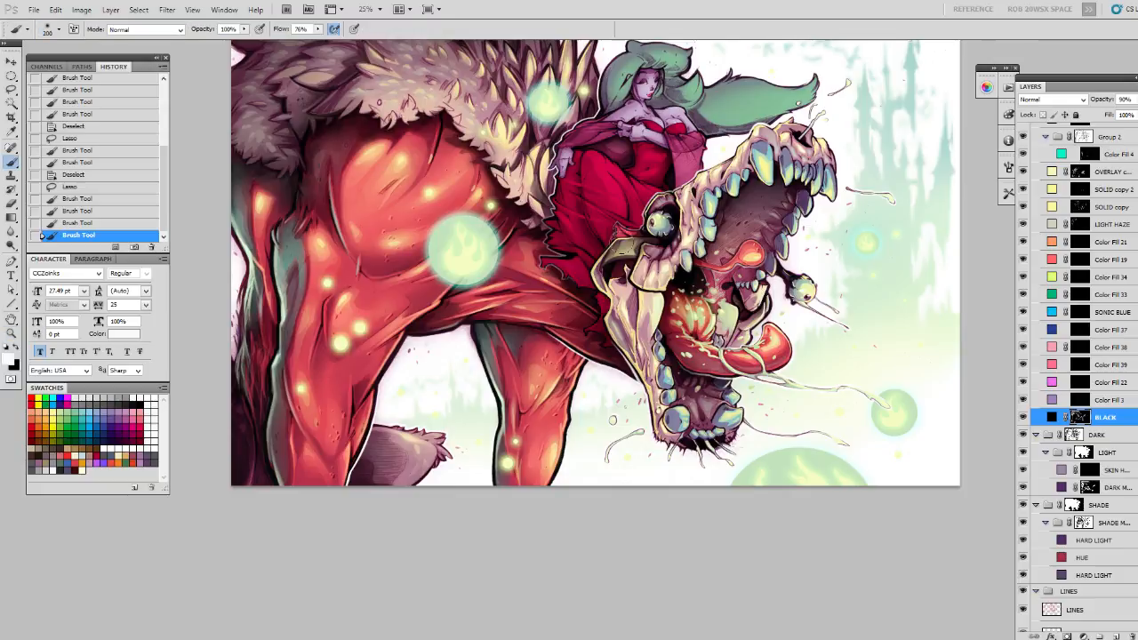
pyautogui.click(617, 234)
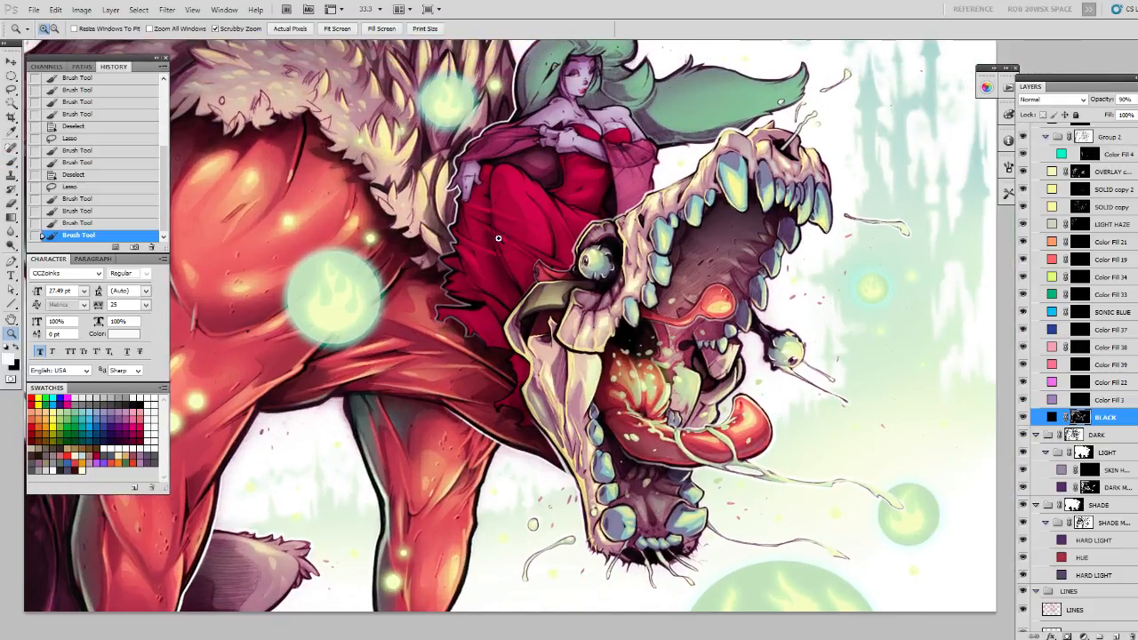
pyautogui.hotkey('ctrl', 'd')
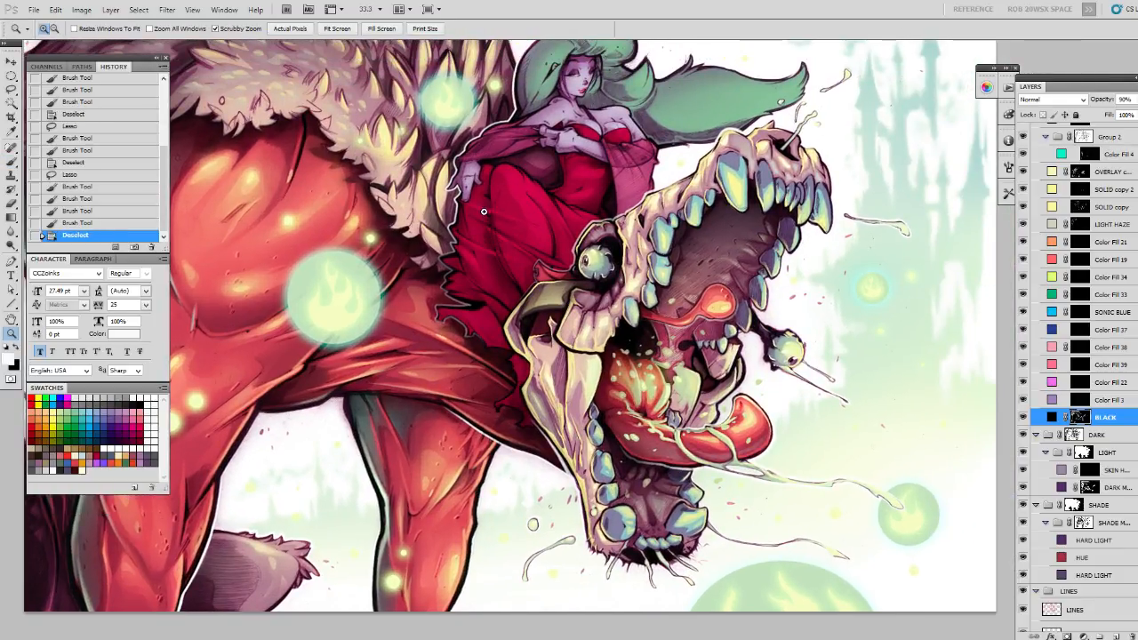
# Lasso narrow folds along the thigh of the red dress and try brush strokes in them, undoing unwanted ones.
pyautogui.press('l')
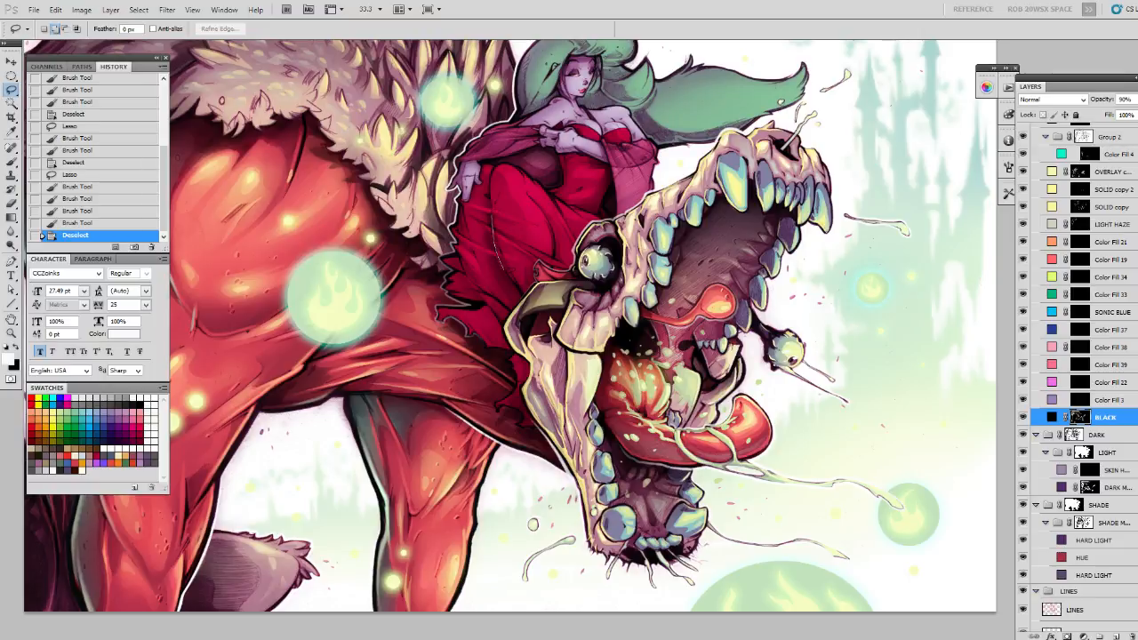
pyautogui.moveTo(491, 222); pyautogui.dragTo(476, 207)
pyautogui.moveTo(523, 291)
pyautogui.mouseDown()
pyautogui.moveTo(500, 252)
pyautogui.moveTo(494, 262)
pyautogui.moveTo(521, 286)
pyautogui.moveTo(518, 253)
pyautogui.mouseUp()
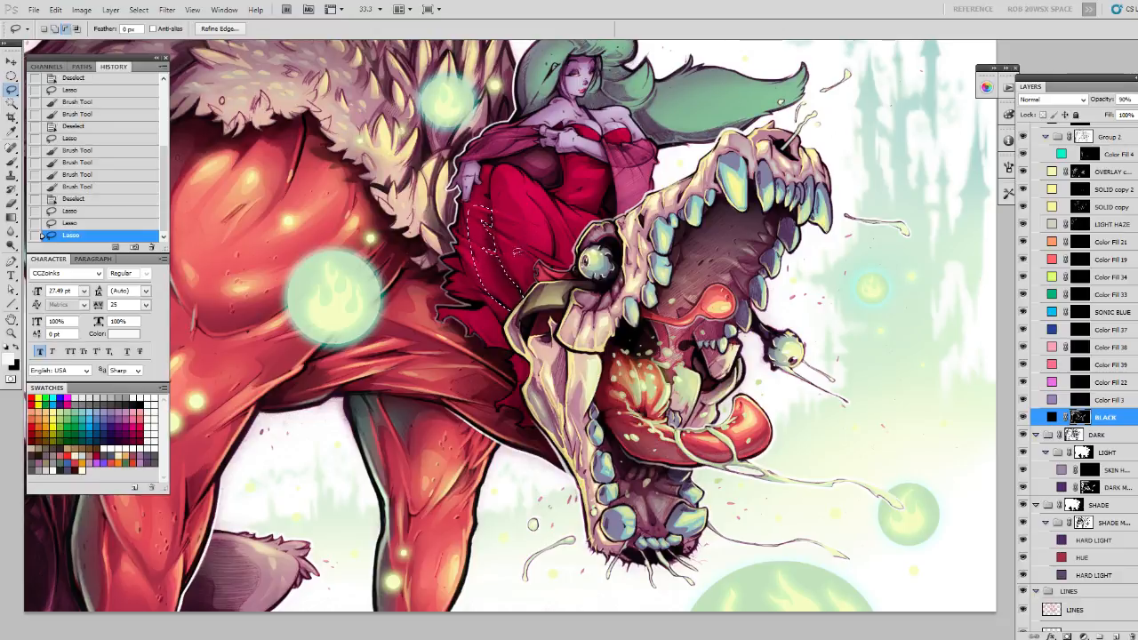
pyautogui.press('b')
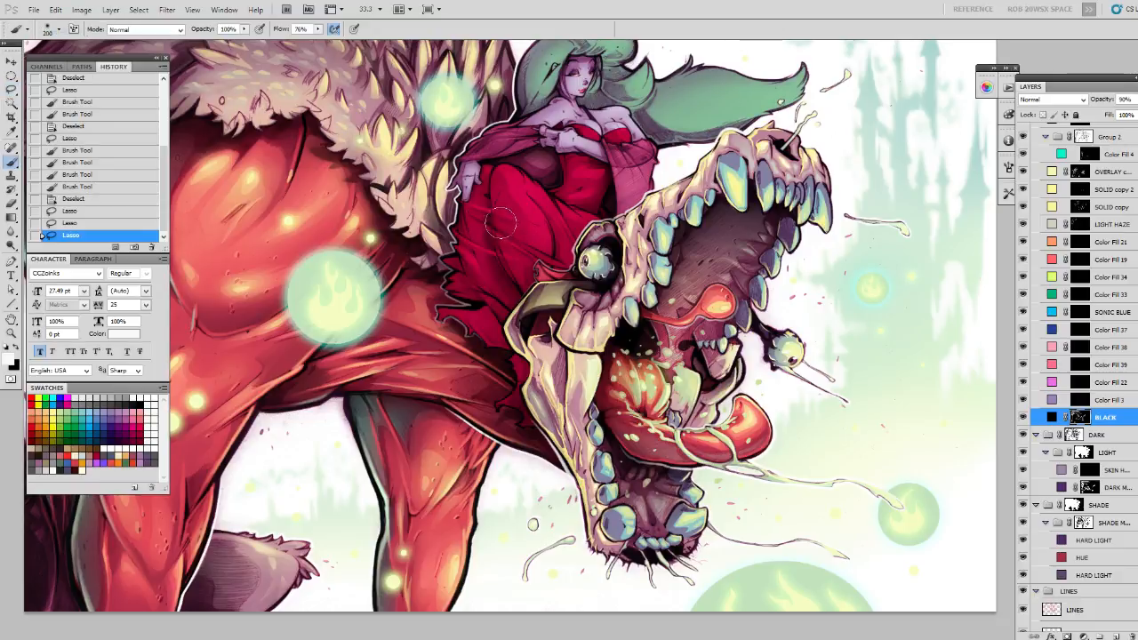
pyautogui.click(526, 271)
pyautogui.hotkey('ctrl', 'z')
pyautogui.keyDown('alt'); pyautogui.click(513, 278); pyautogui.keyUp('alt')
pyautogui.click(504, 252)
pyautogui.click(512, 258)
pyautogui.keyDown('alt'); pyautogui.click(525, 289); pyautogui.keyUp('alt')
pyautogui.moveTo(501, 257); pyautogui.dragTo(534, 295)
pyautogui.hotkey('ctrl', 'z')
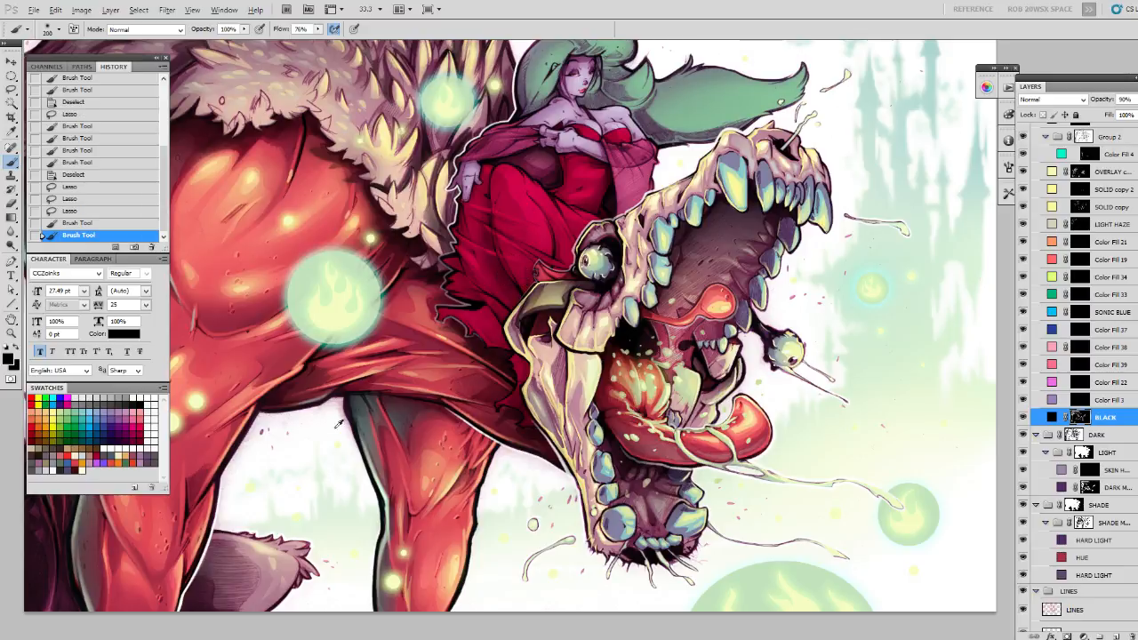
# Pick white as the paint colour, brush the black layer's shadow into the selected skirt folds and deselect.
pyautogui.click(154, 404)
pyautogui.moveTo(490, 230); pyautogui.dragTo(544, 317)
pyautogui.hotkey('ctrl', 'z')
pyautogui.moveTo(493, 238); pyautogui.dragTo(536, 307)
pyautogui.moveTo(719, 234)
pyautogui.mouseDown()
pyautogui.moveTo(557, 297)
pyautogui.moveTo(623, 267)
pyautogui.mouseUp()
pyautogui.press('z')
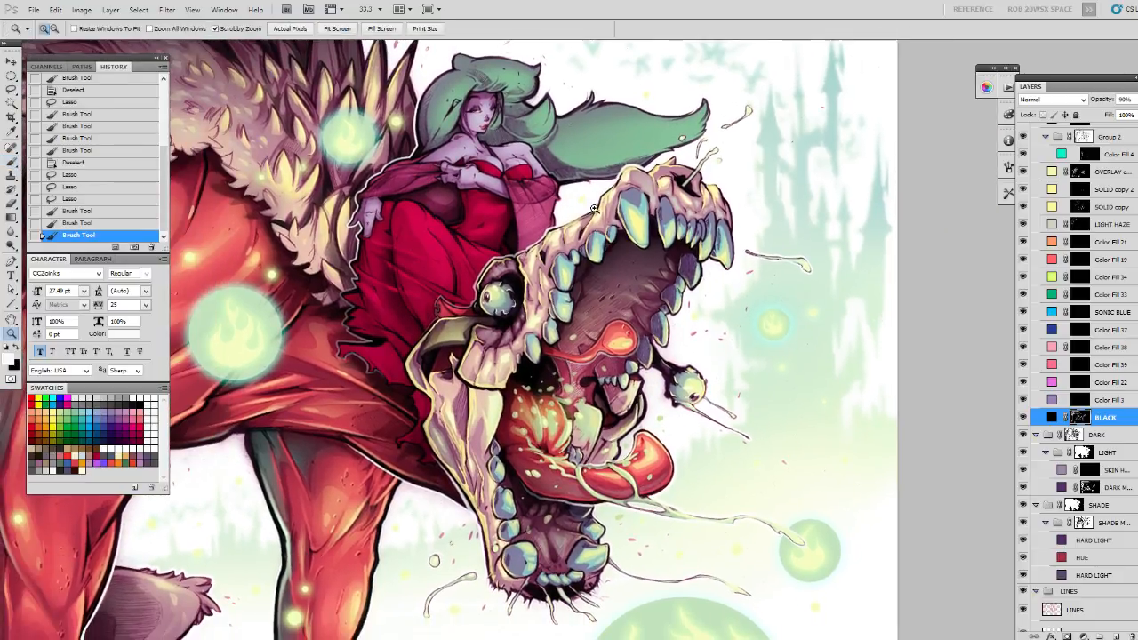
pyautogui.keyDown('alt'); pyautogui.click(596, 210); pyautogui.keyUp('alt')
pyautogui.moveTo(592, 492); pyautogui.dragTo(665, 515)
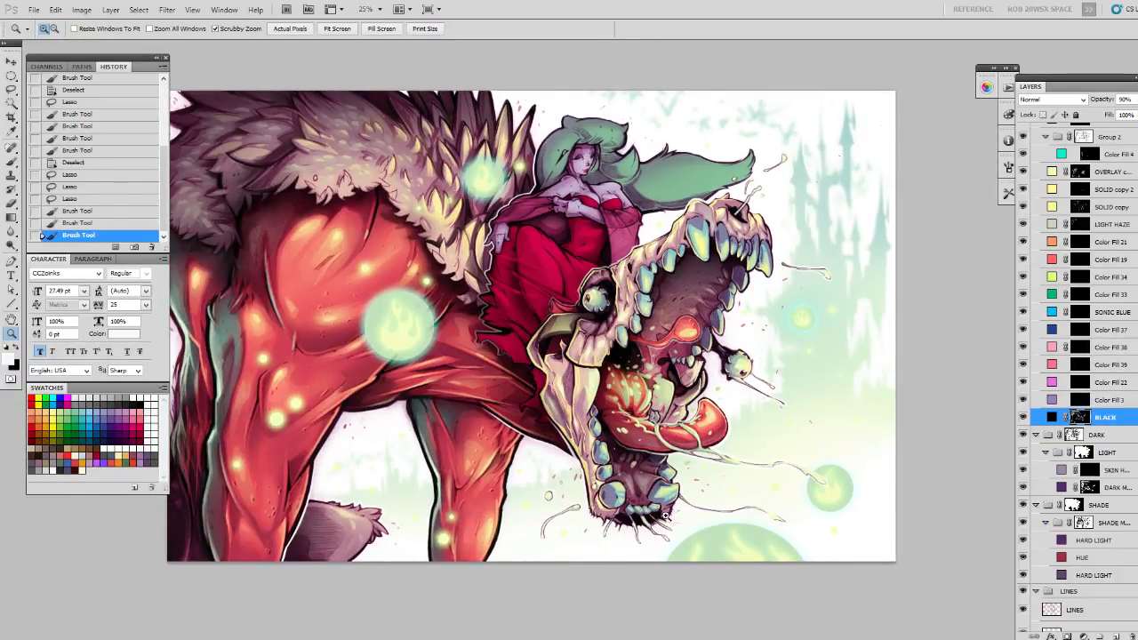
pyautogui.click(608, 171)
pyautogui.moveTo(609, 172); pyautogui.dragTo(618, 221)
pyautogui.hotkey('ctrl', 'd')
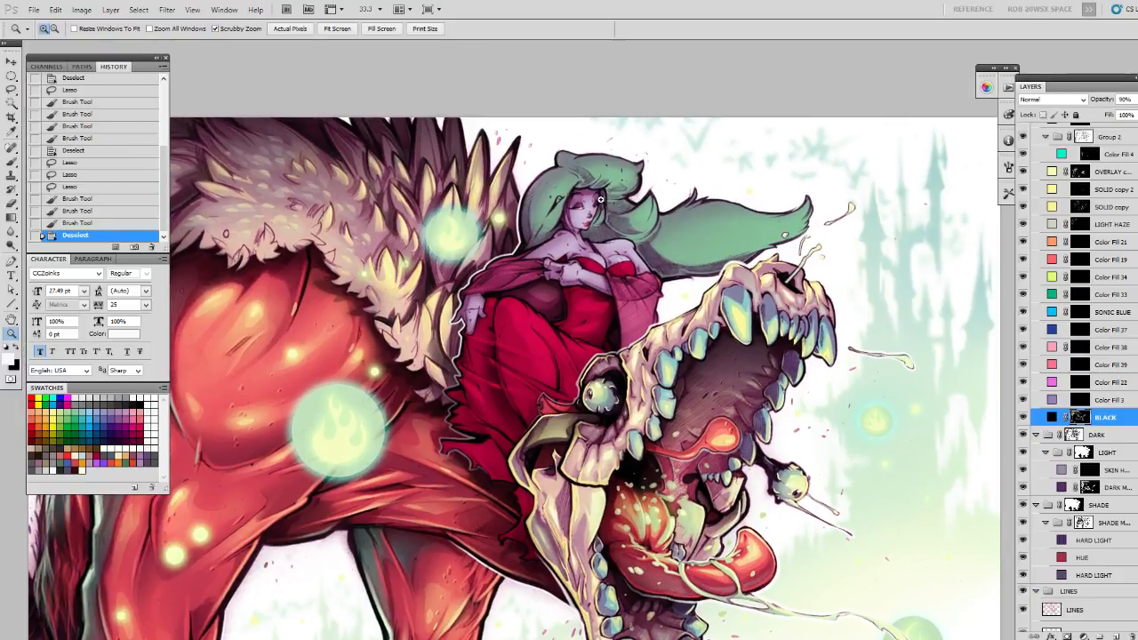
# Lasso the area beside the woman's neck and chest and brush shadow there on the DARK layer's mask in the LIGHT group.
pyautogui.press('l')
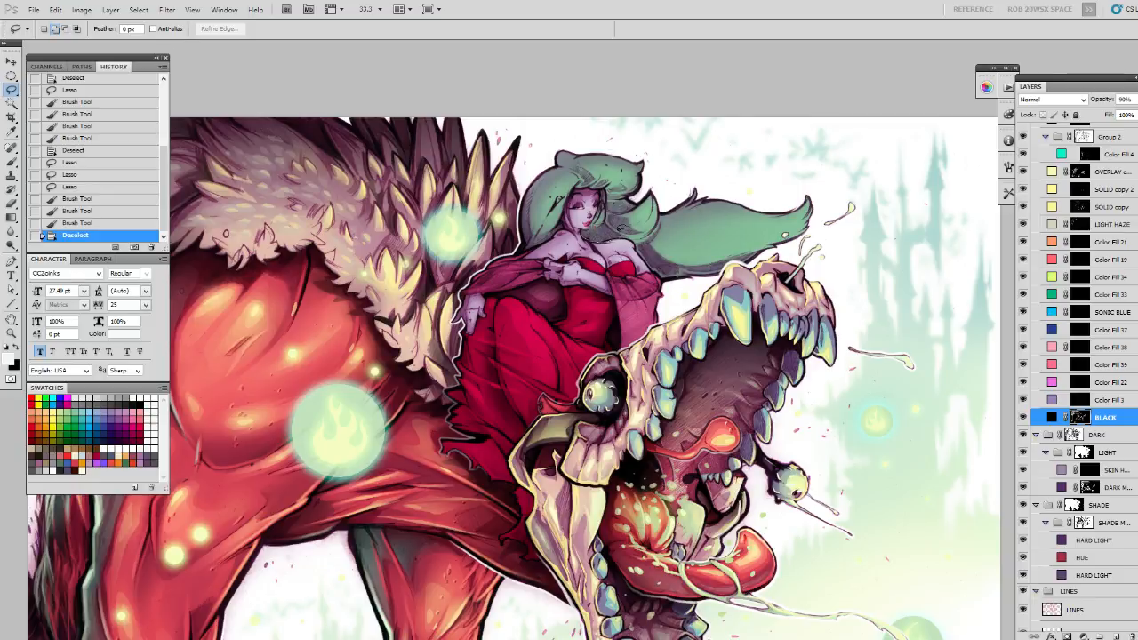
pyautogui.moveTo(605, 225)
pyautogui.mouseDown()
pyautogui.moveTo(630, 209)
pyautogui.moveTo(594, 247)
pyautogui.mouseUp()
pyautogui.press('b')
pyautogui.hotkey('ctrl', 'z')
pyautogui.click(1090, 488)
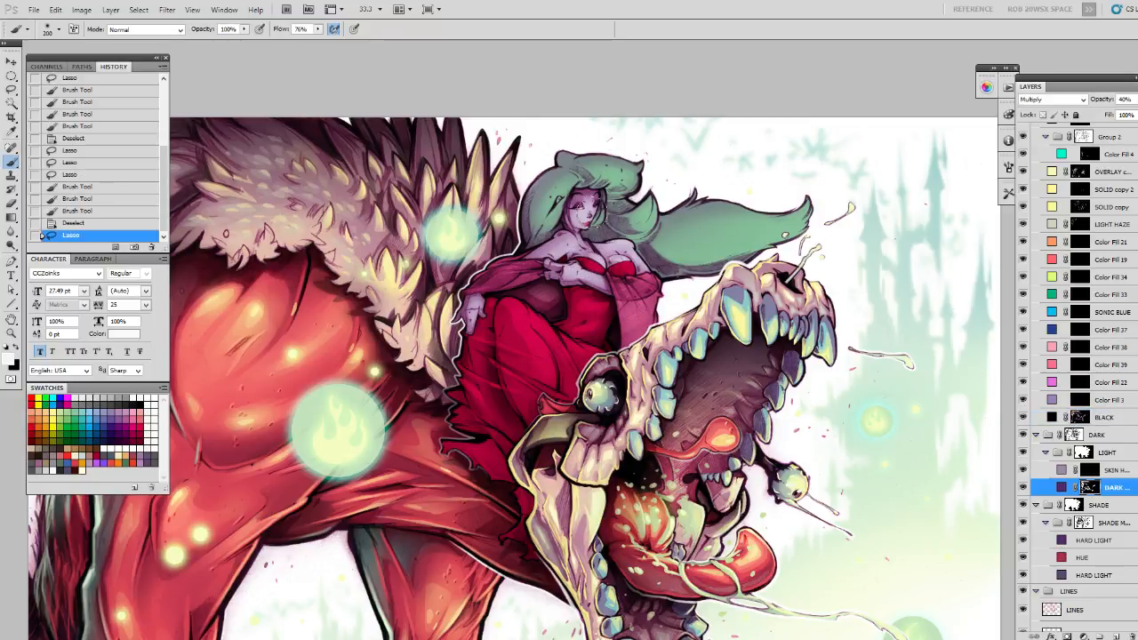
pyautogui.moveTo(616, 242); pyautogui.dragTo(583, 302)
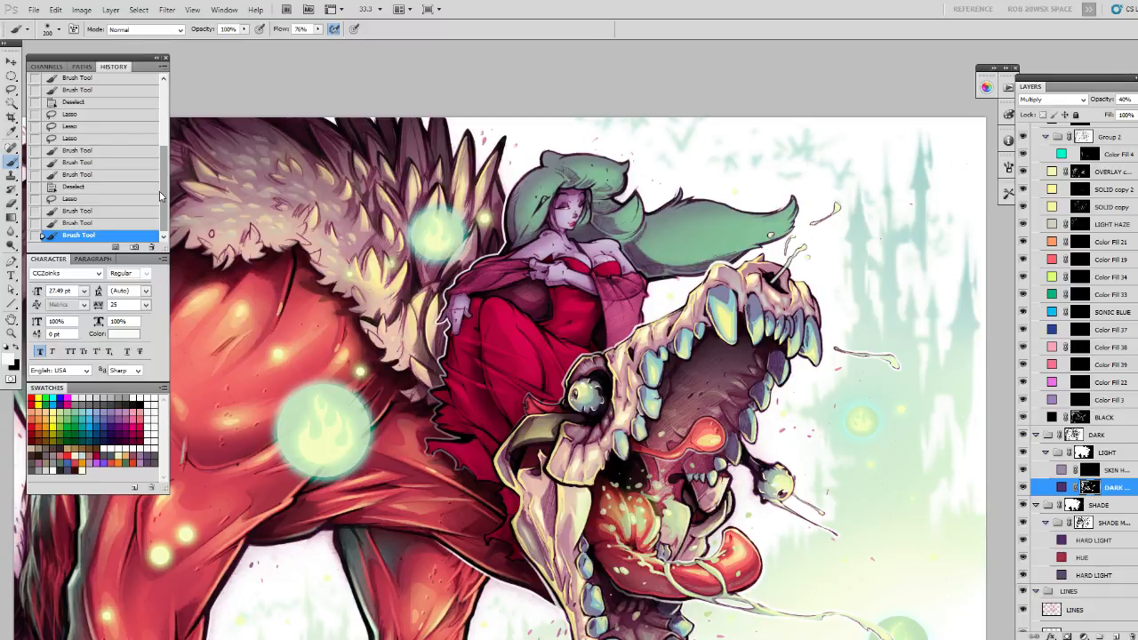
# Lasso the dress's torn hem beside the creature's jaw, shade it with the brush at 300 and undo the last stroke.
pyautogui.press('z')
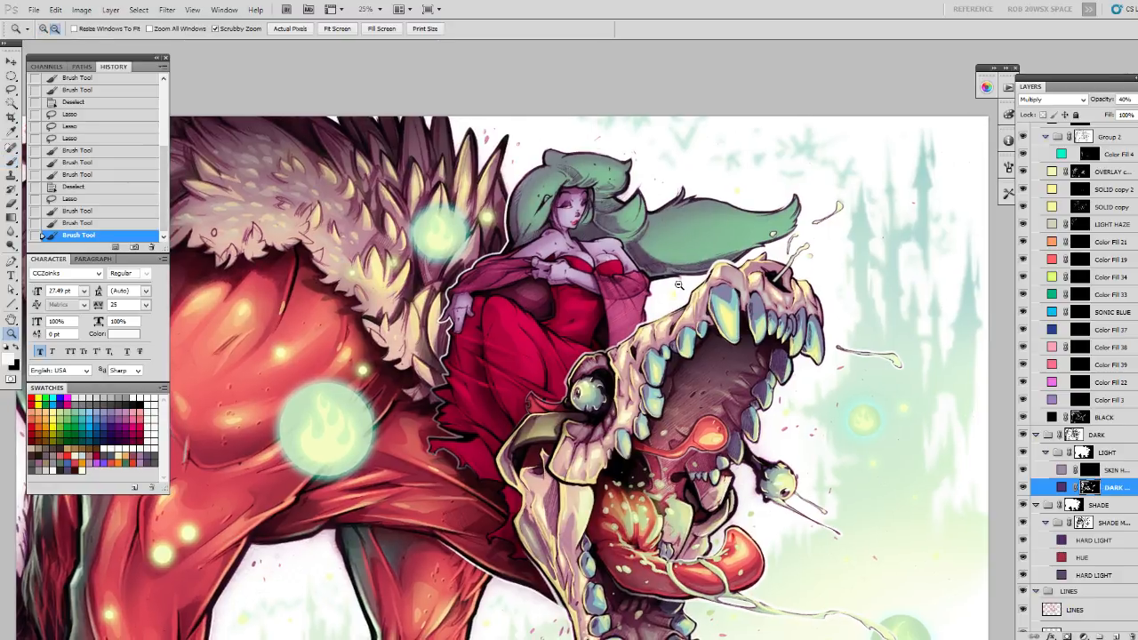
pyautogui.keyDown('alt'); pyautogui.click(676, 285); pyautogui.keyUp('alt')
pyautogui.moveTo(667, 306); pyautogui.dragTo(705, 246)
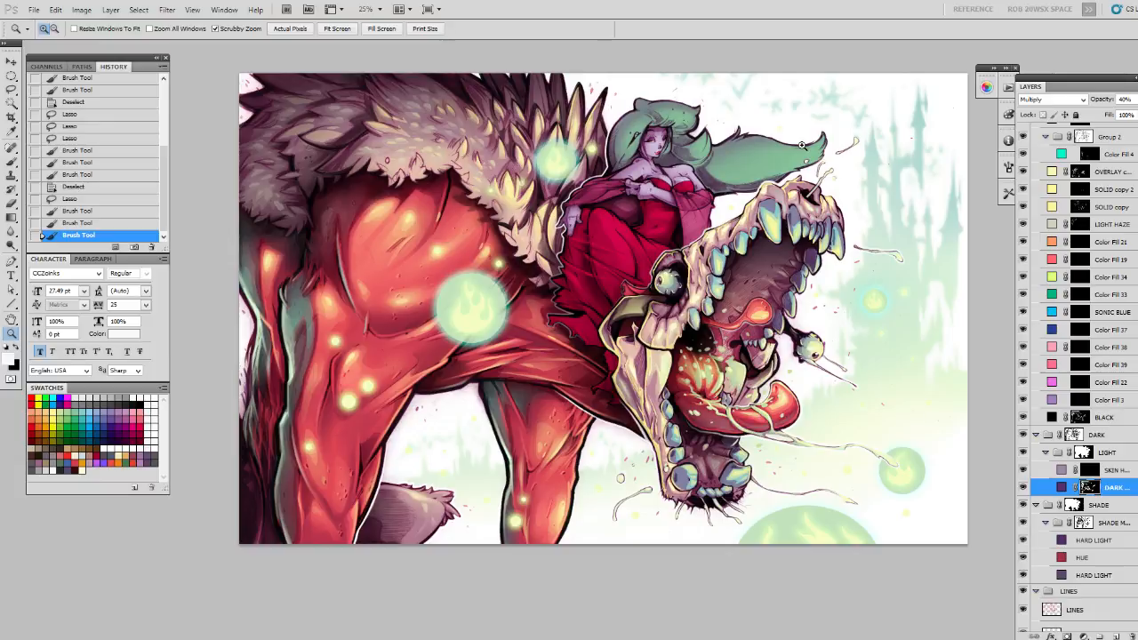
pyautogui.click(584, 320)
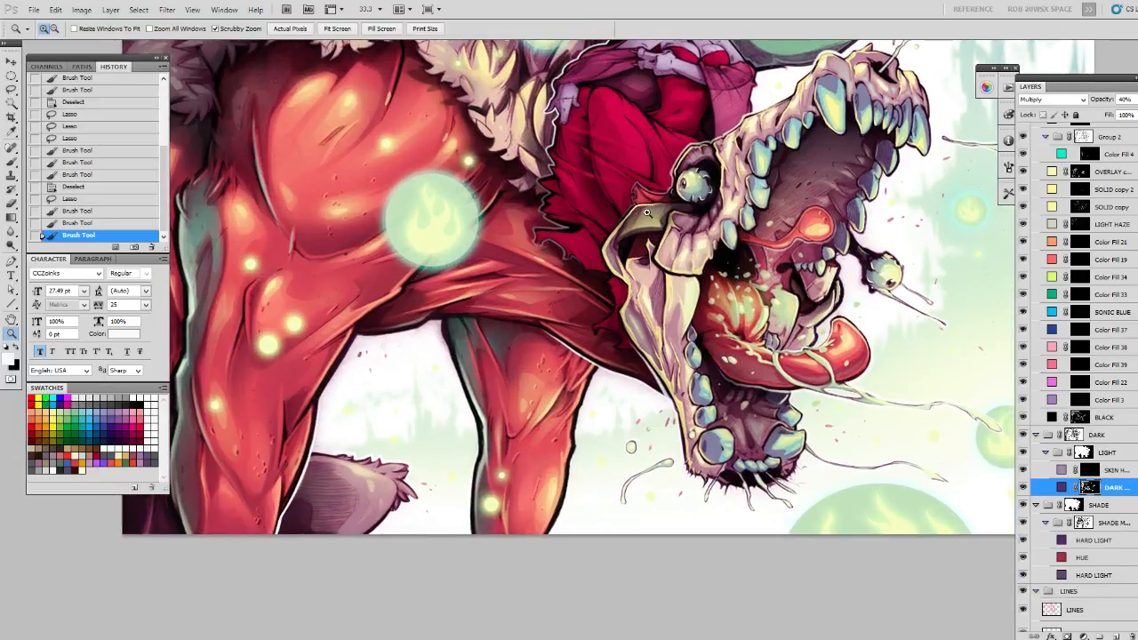
pyautogui.press('l')
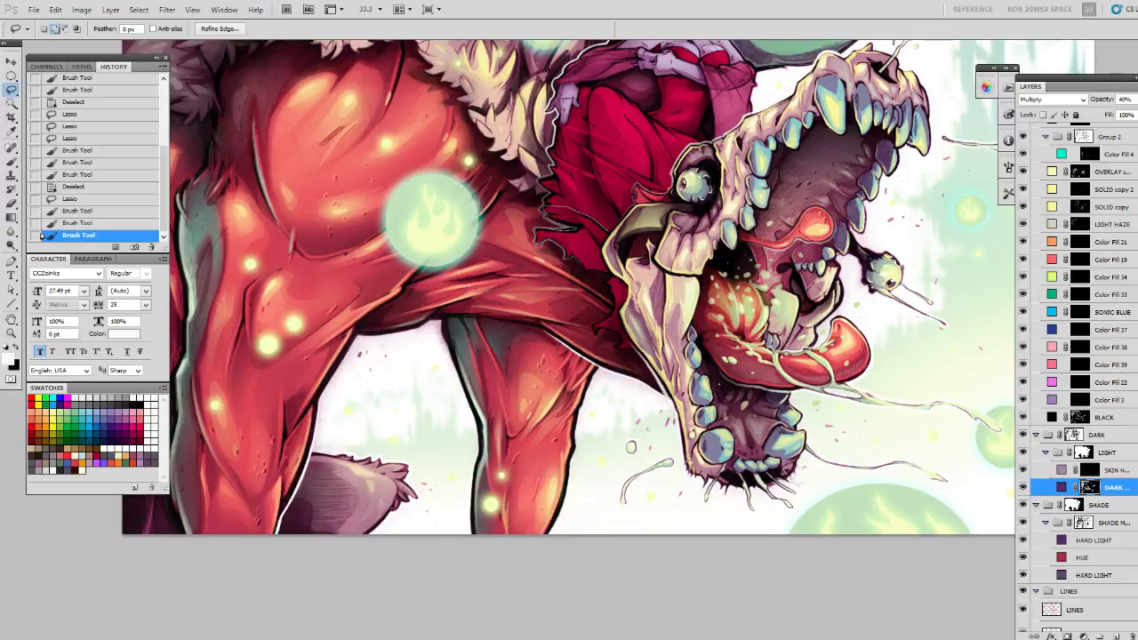
pyautogui.moveTo(579, 261)
pyautogui.mouseDown()
pyautogui.moveTo(616, 275)
pyautogui.moveTo(607, 240)
pyautogui.moveTo(546, 208)
pyautogui.mouseUp()
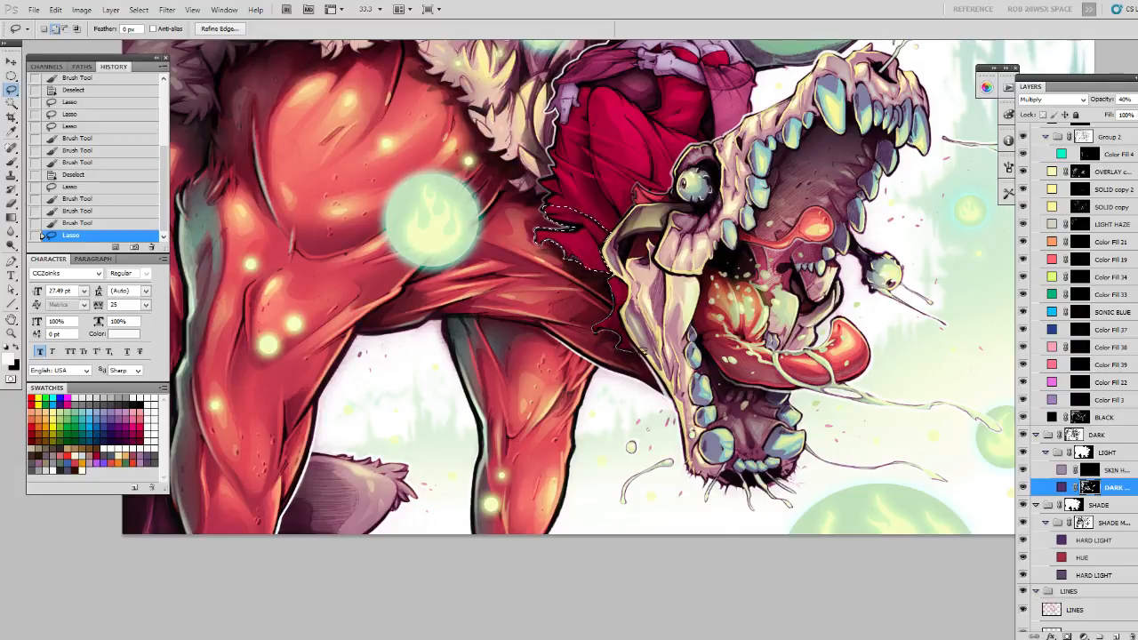
pyautogui.moveTo(629, 298); pyautogui.dragTo(611, 270)
pyautogui.press('b')
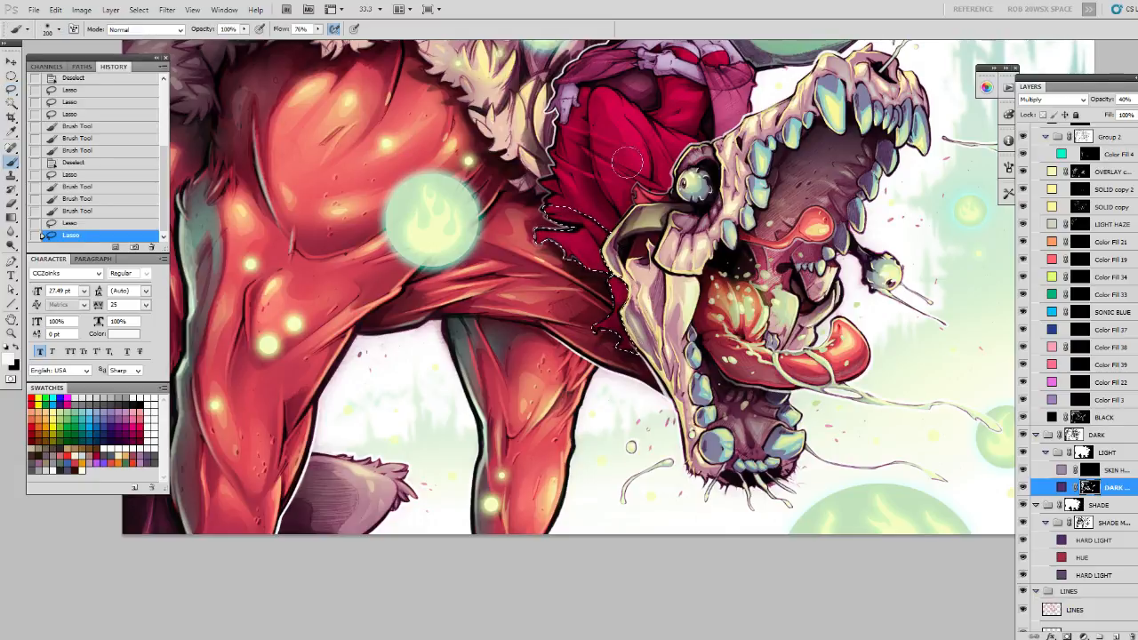
pyautogui.press(']')
pyautogui.moveTo(570, 204); pyautogui.dragTo(625, 283)
pyautogui.press('x')
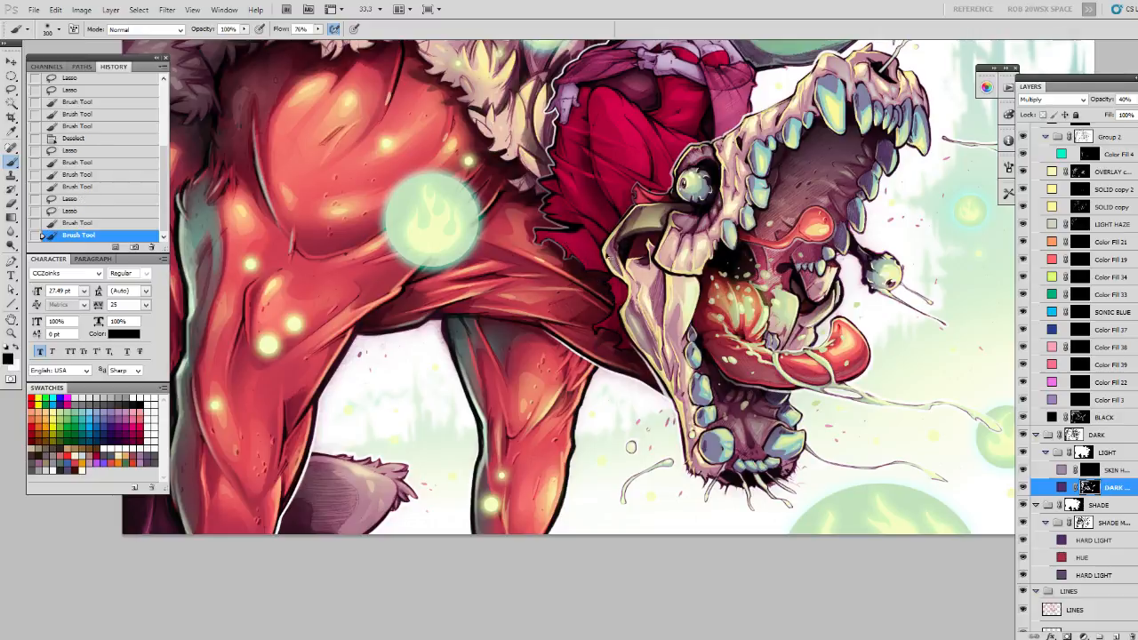
pyautogui.hotkey('ctrl', 'z')
pyautogui.press('x')
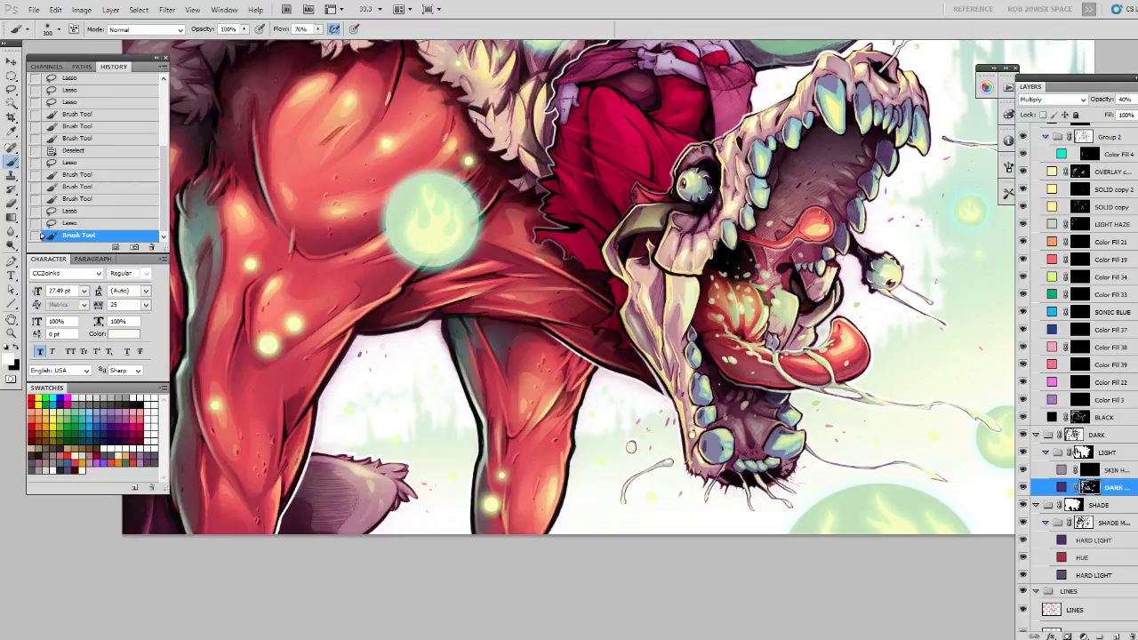
# Brush shadow into the lassoed lower part of the red dress on the BLACK layer's mask, undoing the first stroke.
pyautogui.click(1102, 416)
pyautogui.moveTo(564, 216)
pyautogui.mouseDown()
pyautogui.moveTo(615, 258)
pyautogui.moveTo(627, 287)
pyautogui.mouseUp()
pyautogui.hotkey('ctrl', 'z')
pyautogui.moveTo(579, 219)
pyautogui.mouseDown()
pyautogui.moveTo(637, 288)
pyautogui.moveTo(631, 364)
pyautogui.mouseUp()
pyautogui.moveTo(620, 281); pyautogui.dragTo(632, 352)
pyautogui.moveTo(604, 239)
pyautogui.mouseDown()
pyautogui.moveTo(647, 306)
pyautogui.moveTo(642, 255)
pyautogui.moveTo(645, 291)
pyautogui.mouseUp()
pyautogui.moveTo(661, 227); pyautogui.dragTo(638, 335)
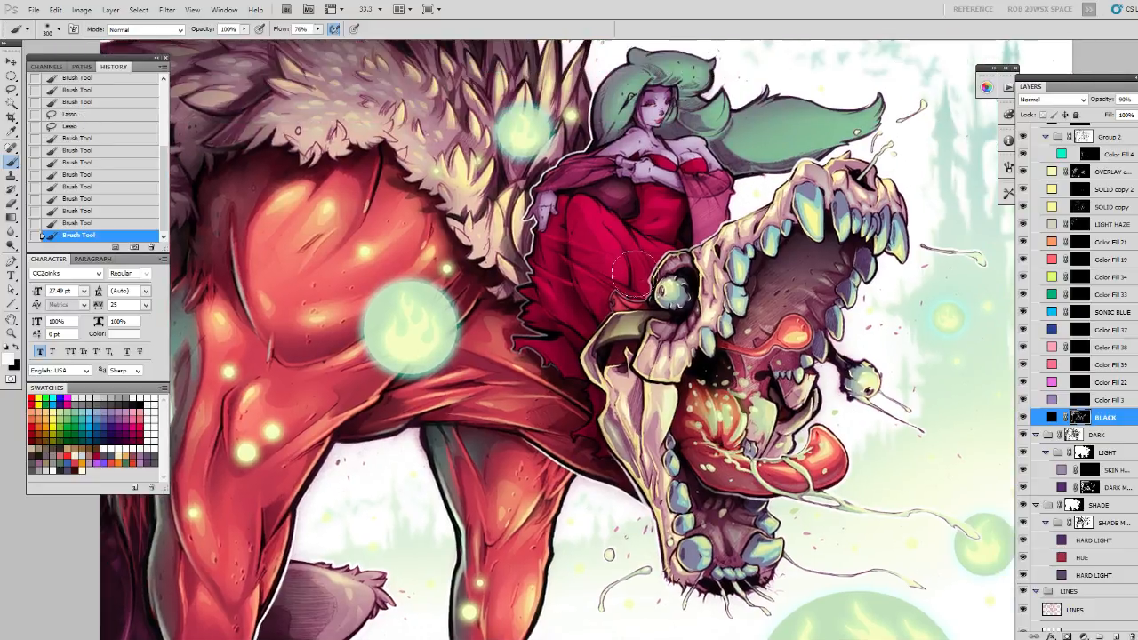
# Add more brushed shadow to the dress's torn hem and skirt folds on the BLACK layer's mask and deselect.
pyautogui.moveTo(635, 387)
pyautogui.mouseDown()
pyautogui.moveTo(608, 345)
pyautogui.moveTo(663, 392)
pyautogui.moveTo(655, 373)
pyautogui.mouseUp()
pyautogui.moveTo(580, 332); pyautogui.dragTo(588, 353)
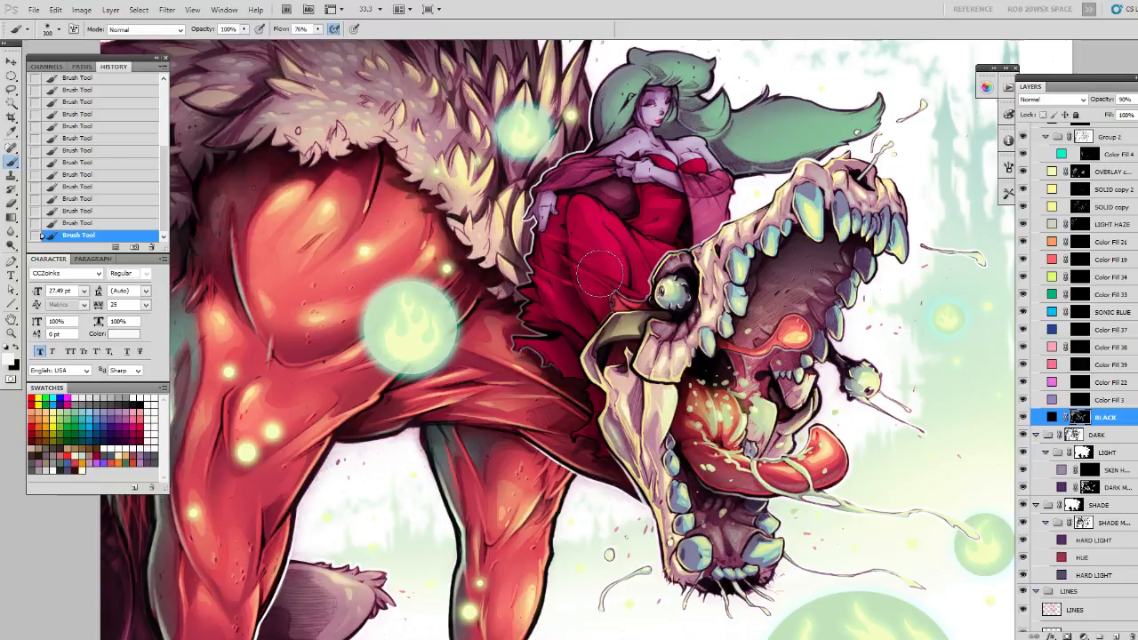
pyautogui.moveTo(610, 267); pyautogui.dragTo(604, 274)
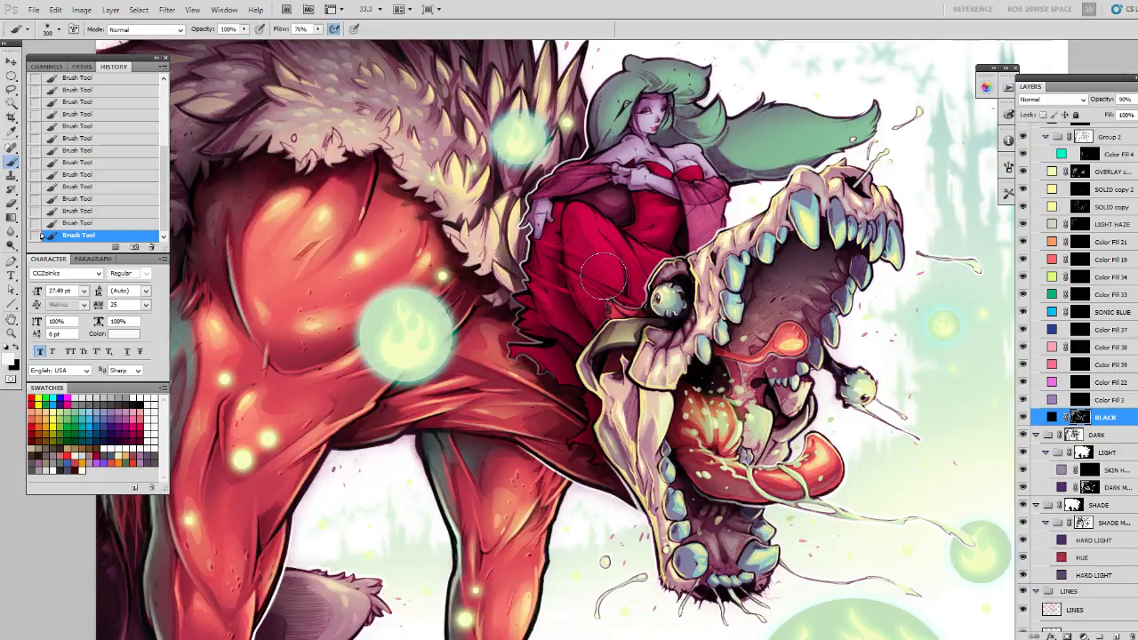
pyautogui.moveTo(602, 208); pyautogui.dragTo(634, 224)
pyautogui.hotkey('ctrl', 'd')
# Examine the shading across the whole illustration and up close on the woman, her dress and the creature's fur.
pyautogui.press('l')
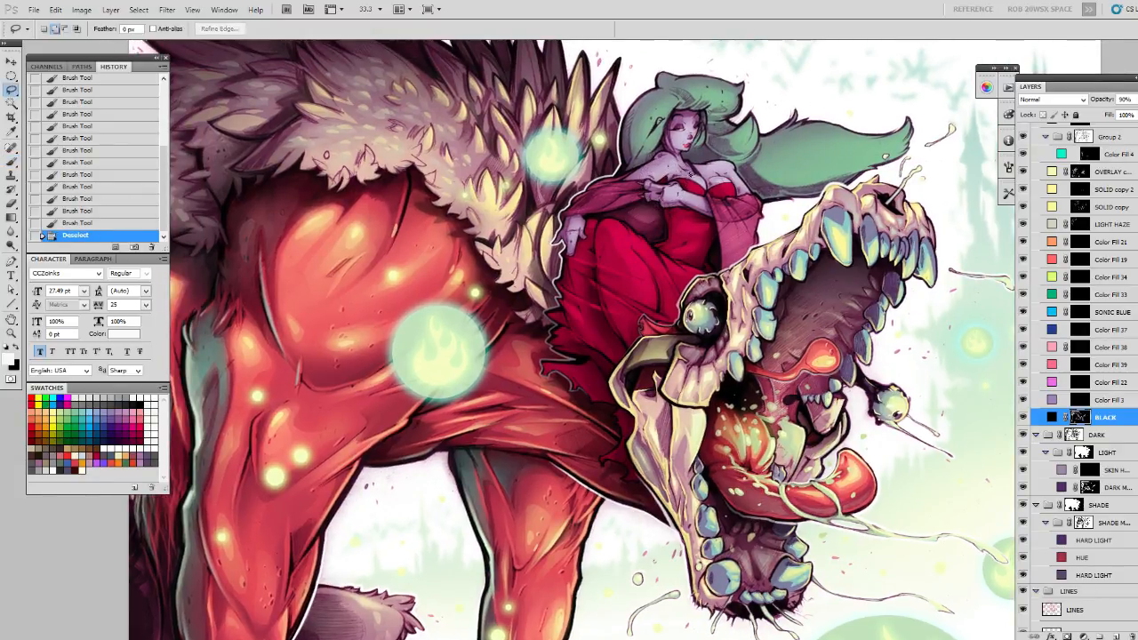
pyautogui.moveTo(694, 187); pyautogui.dragTo(664, 221)
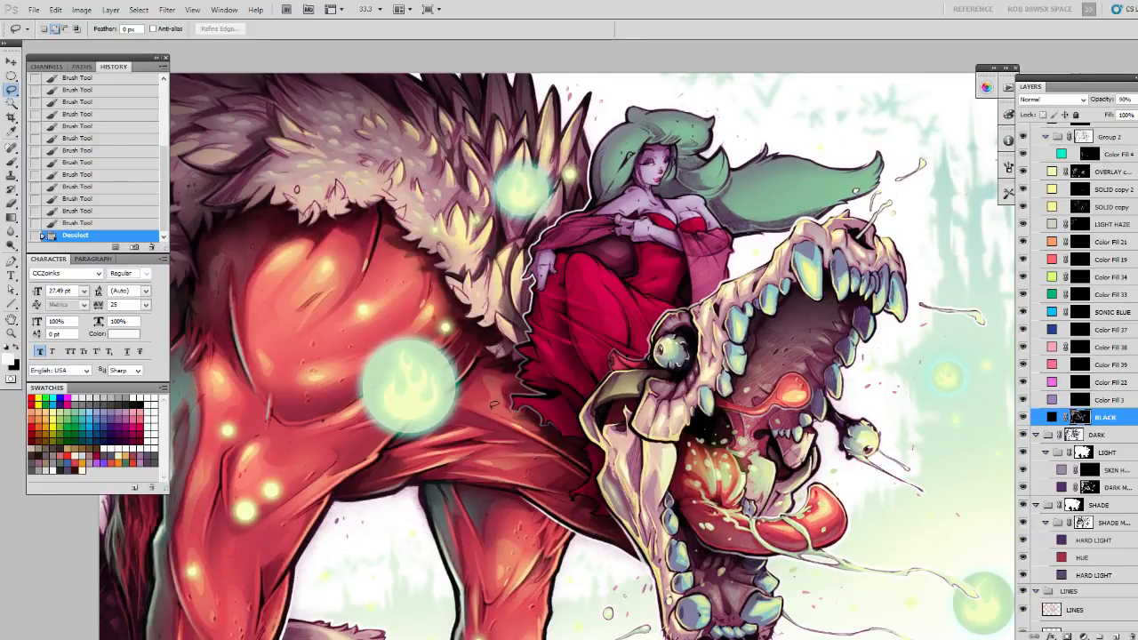
pyautogui.press('z')
pyautogui.keyDown('alt'); pyautogui.click(489, 317); pyautogui.keyUp('alt')
pyautogui.moveTo(652, 396); pyautogui.dragTo(707, 368)
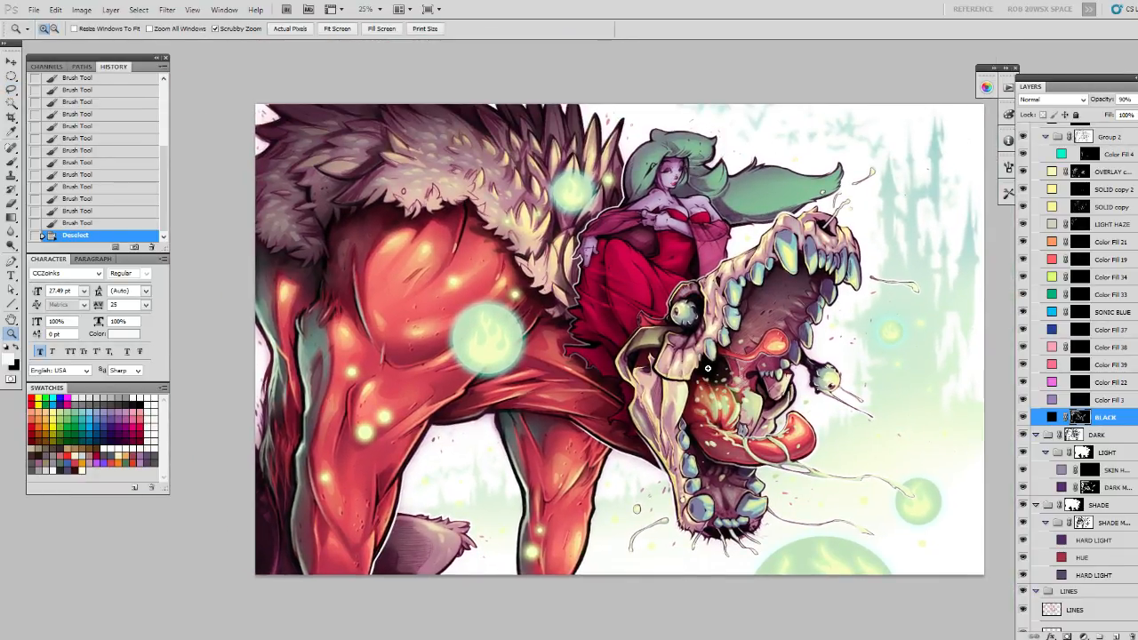
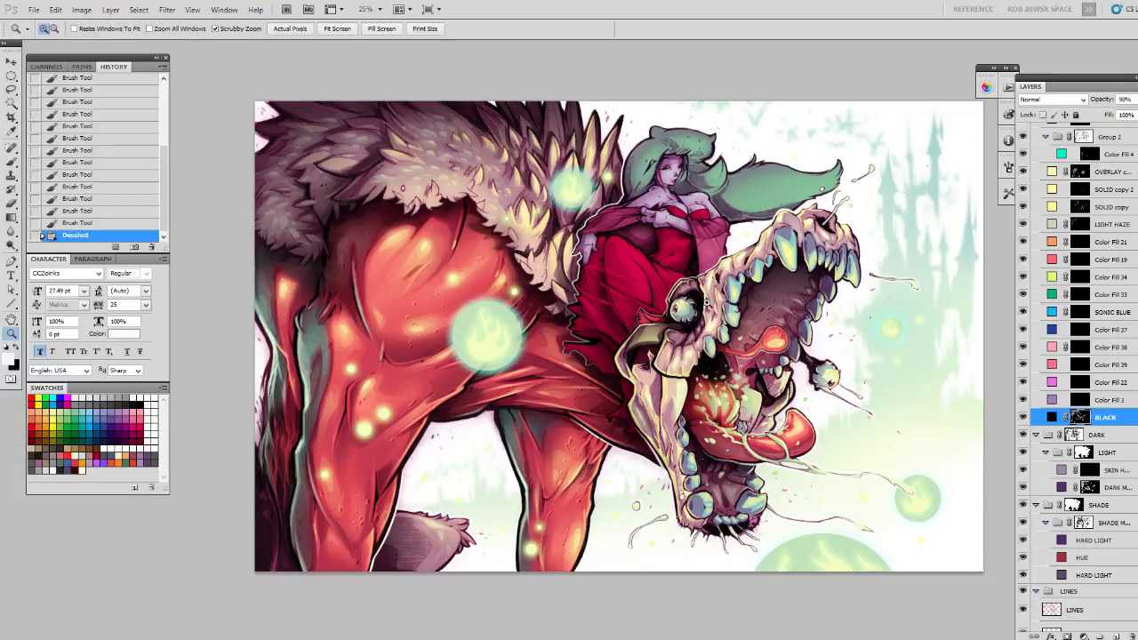
pyautogui.click(697, 238)
pyautogui.click(697, 234)
pyautogui.scroll(2, 698, 234)
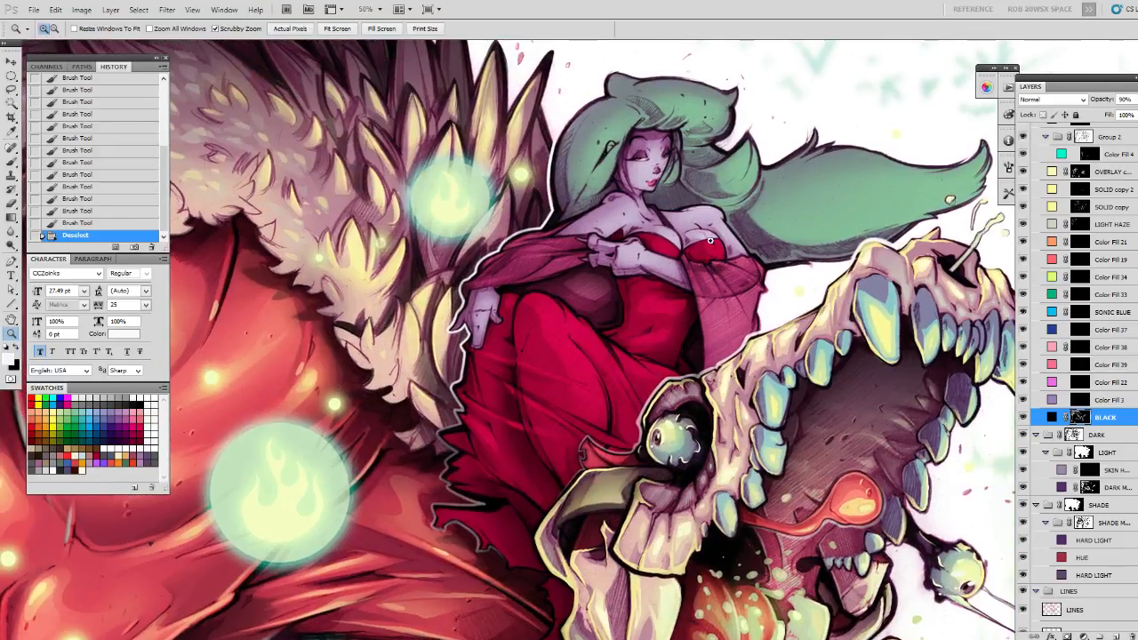
pyautogui.press('l')
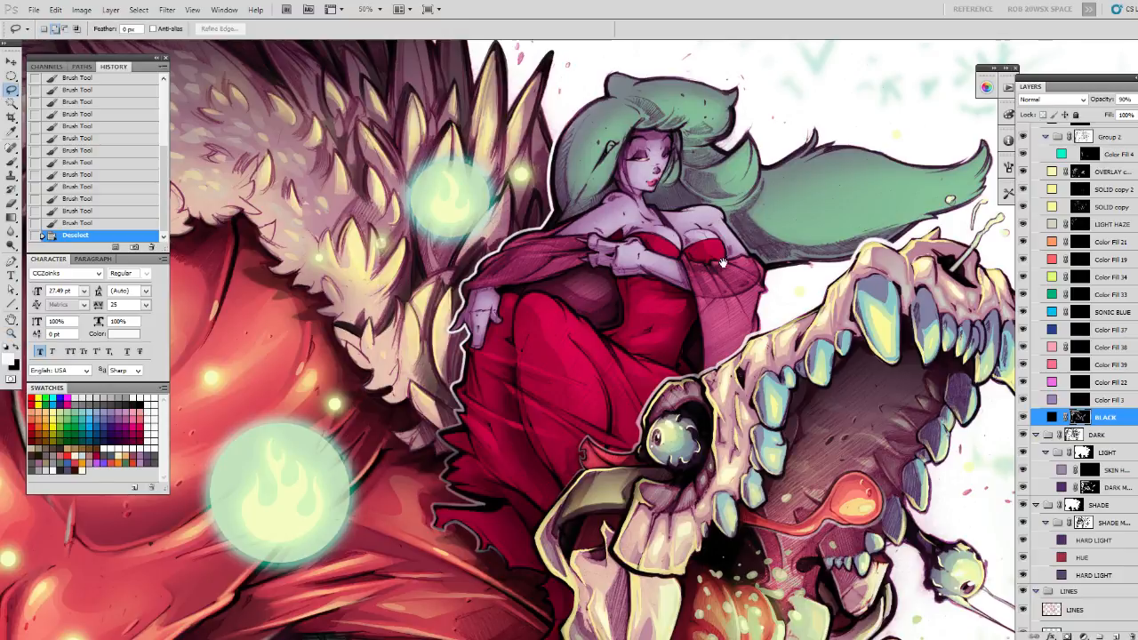
pyautogui.scroll(2, 723, 258)
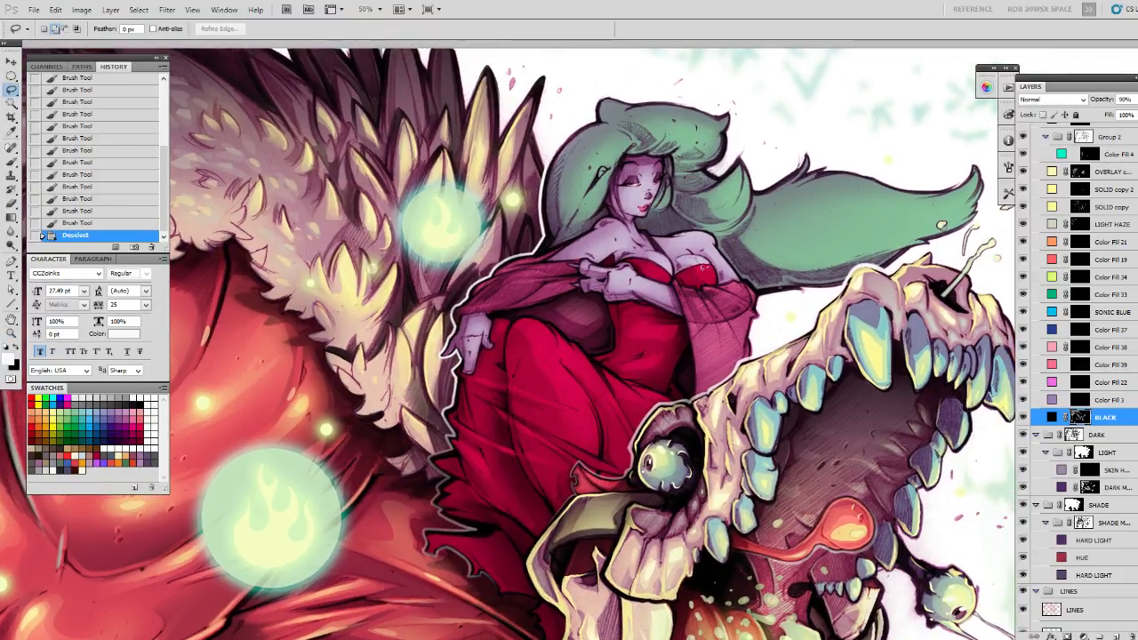
pyautogui.moveTo(743, 264); pyautogui.dragTo(698, 300)
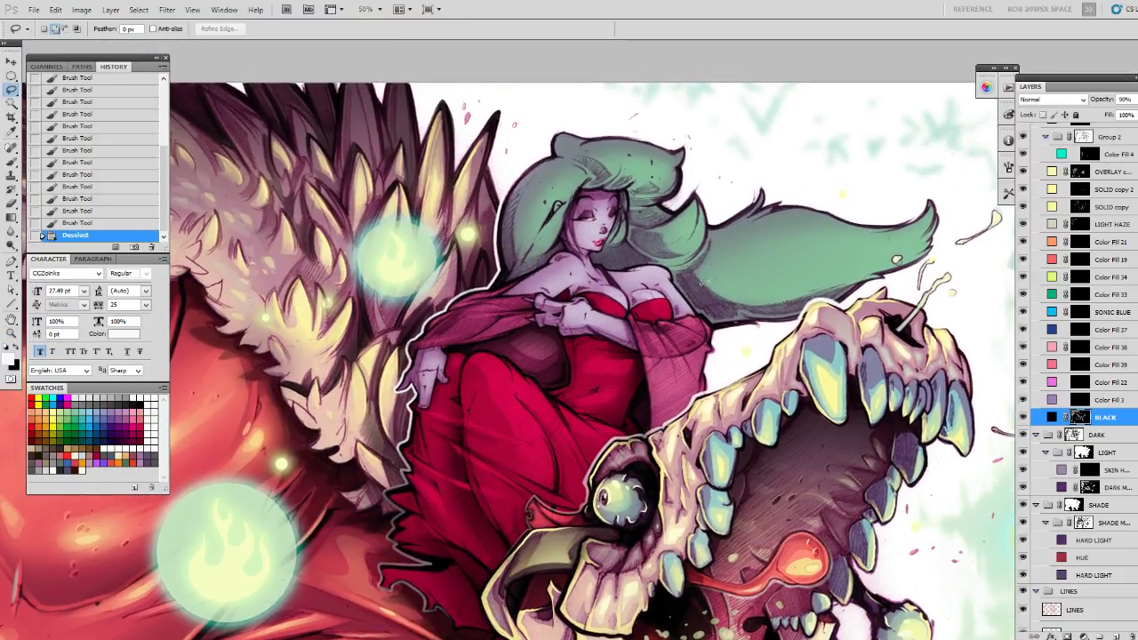
pyautogui.moveTo(862, 344); pyautogui.dragTo(808, 330)
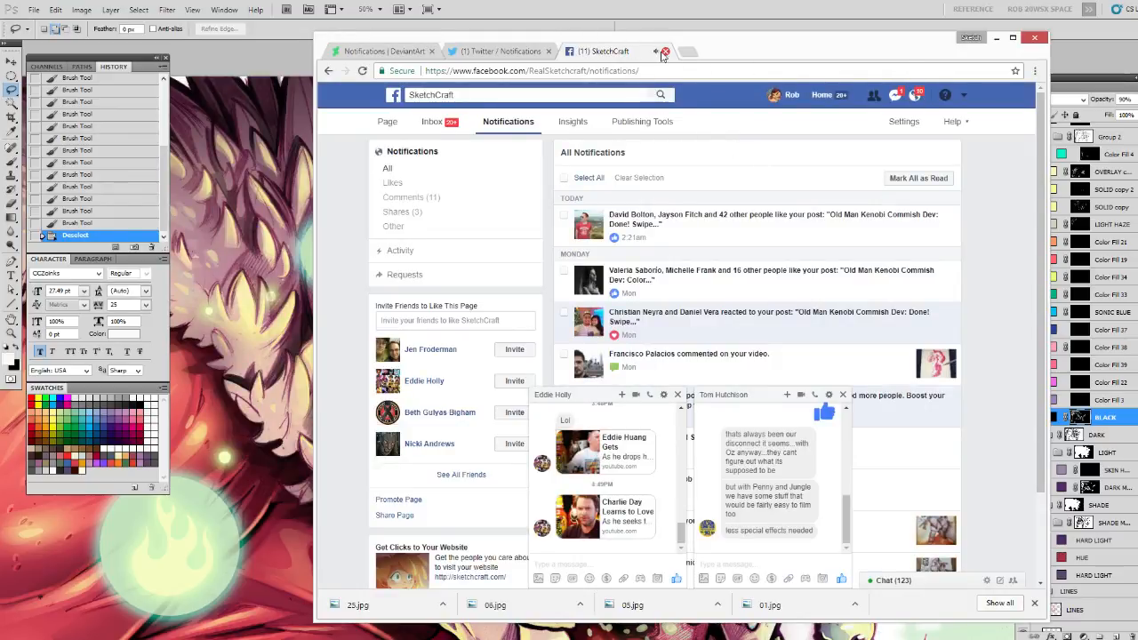
# Switch to the web browser, search for "penny for soul kickstarter" and open the PENNY FOR YOUR SOUL: PESTILENCE #1 campaign.
pyautogui.click(690, 52)
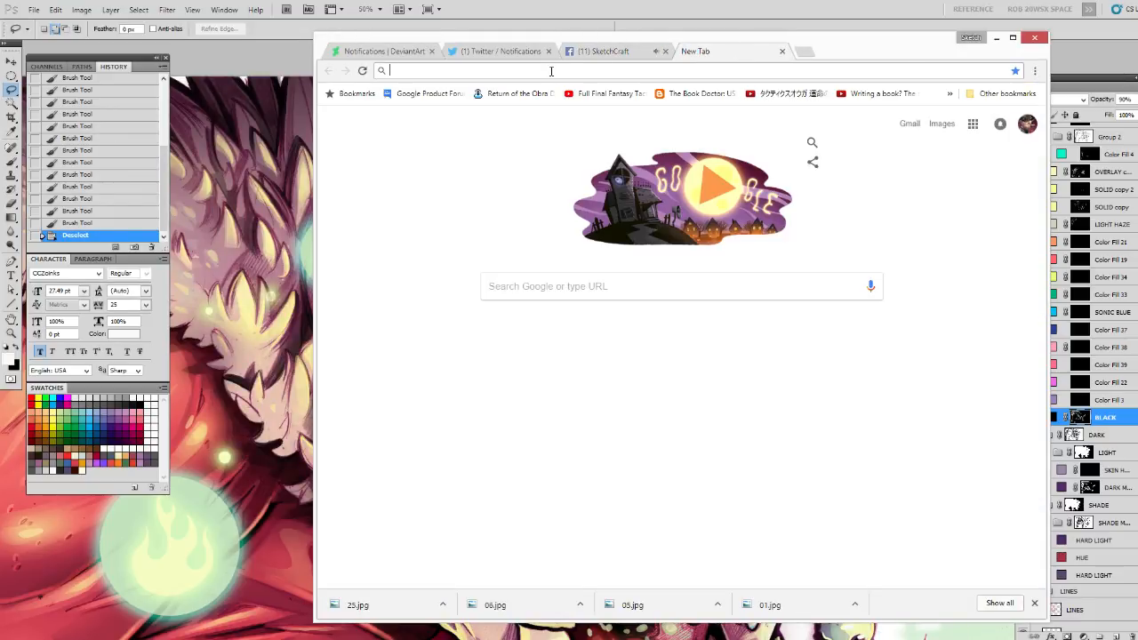
pyautogui.write('pen')
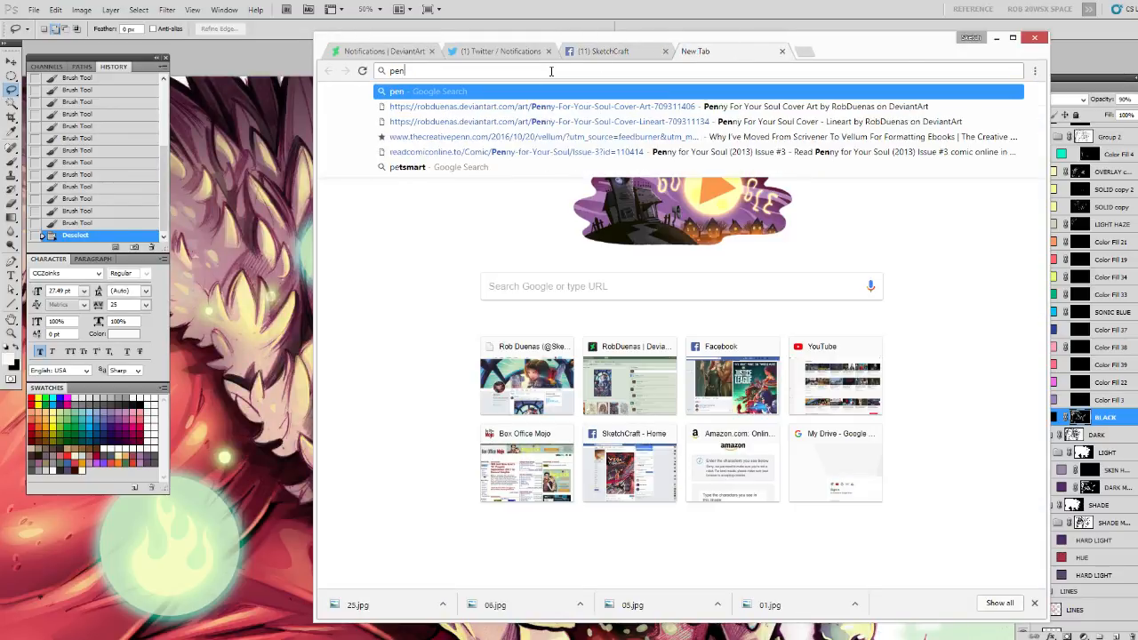
pyautogui.write('ny for sou')
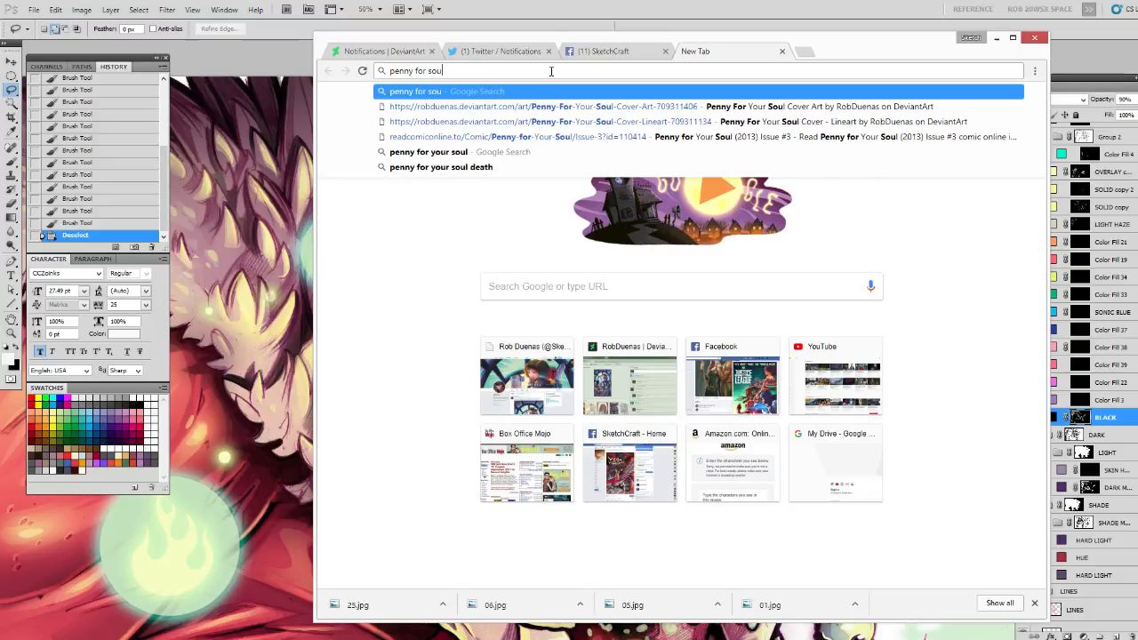
pyautogui.write('l kickstarter')
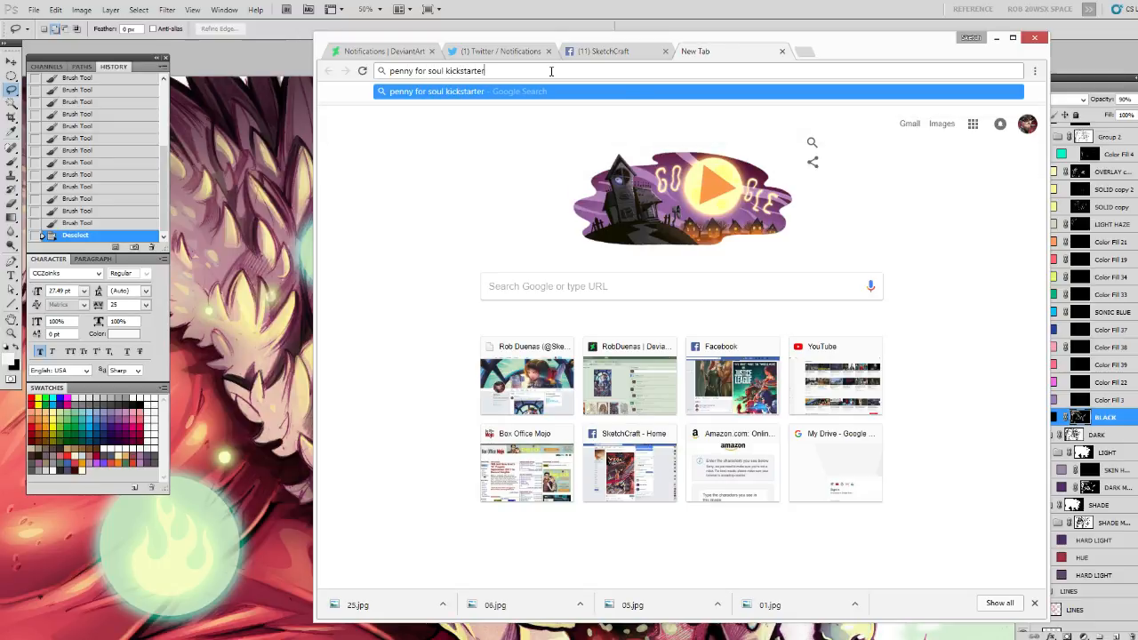
pyautogui.press('Return')
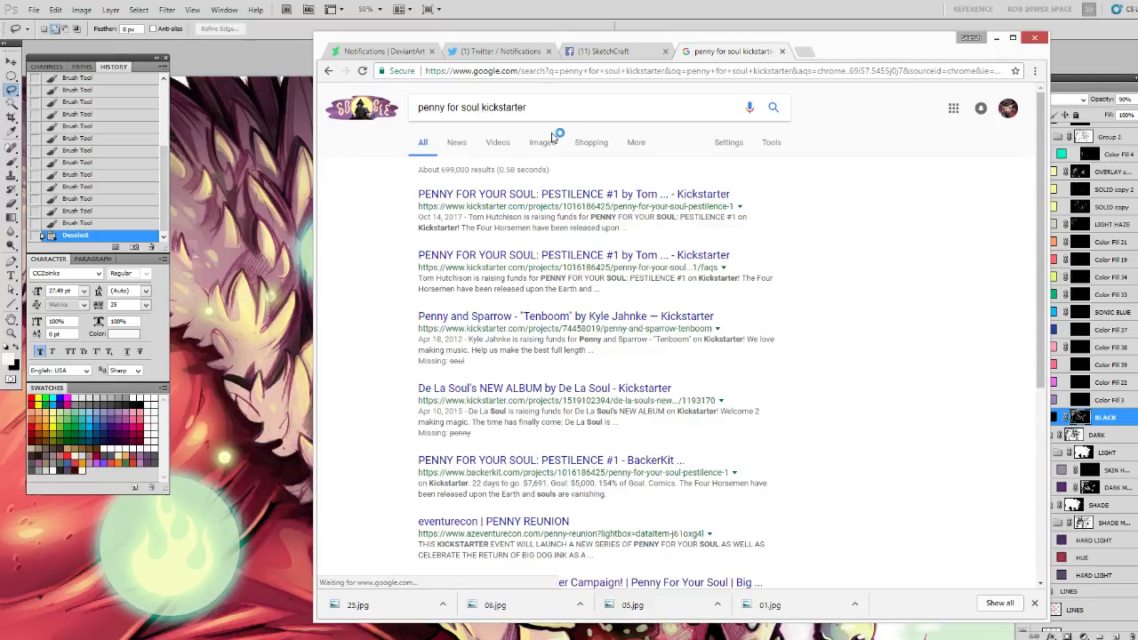
pyautogui.click(548, 194)
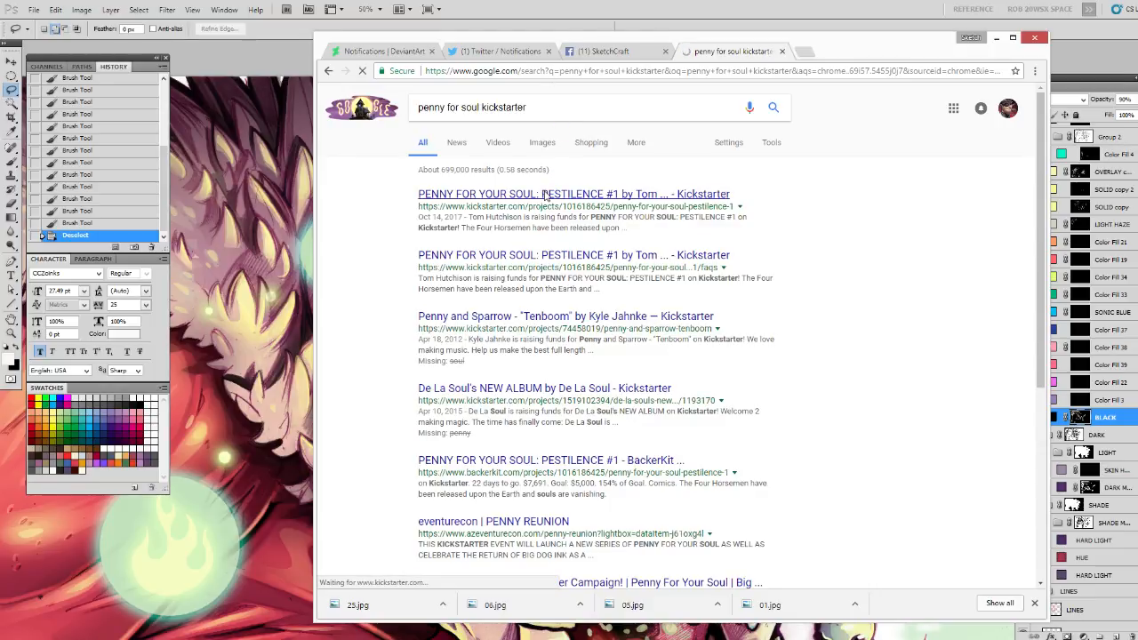
# Look through the campaign's stretch goals, story summary, character scrolls and pledge rewards.
pyautogui.scroll(-10, 547, 196)
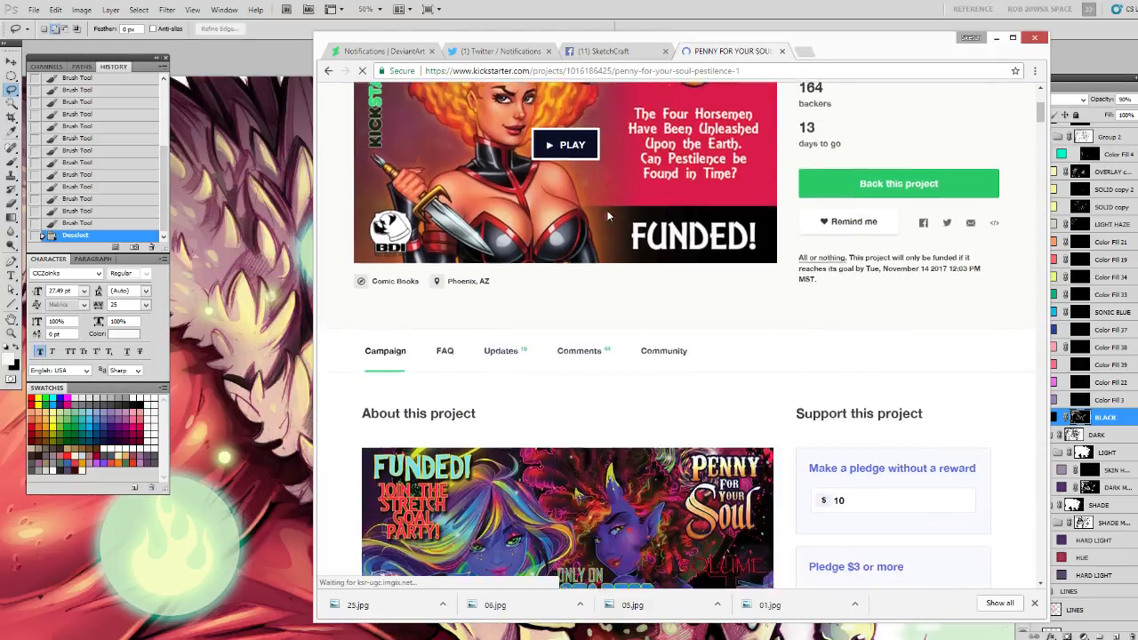
pyautogui.scroll(-5, 610, 214)
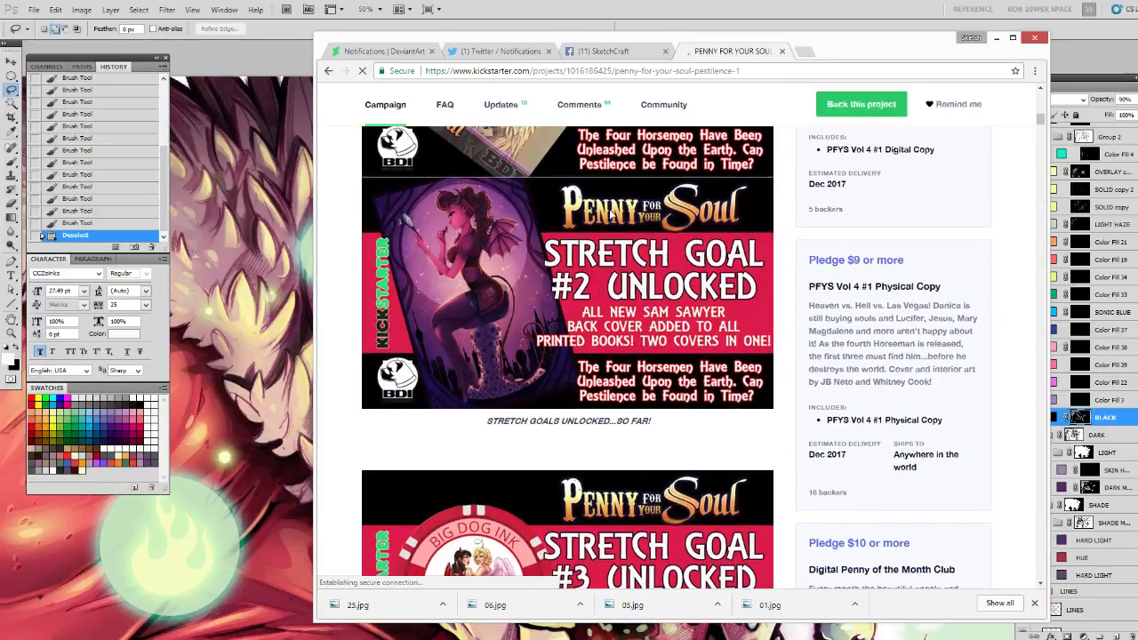
pyautogui.scroll(-7, 609, 213)
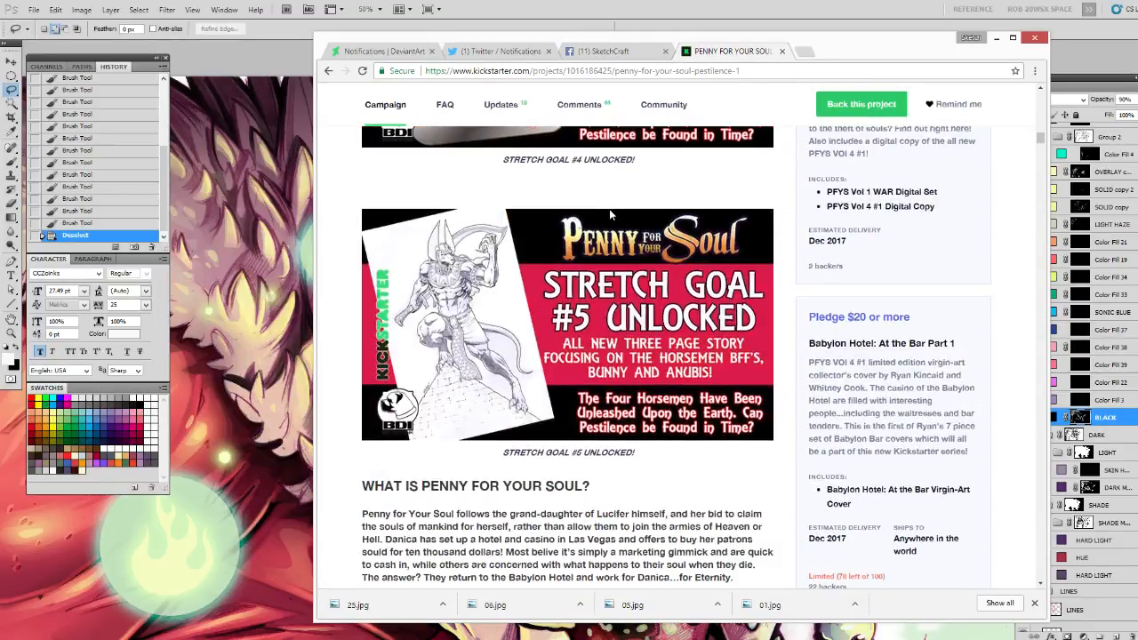
pyautogui.scroll(-4, 610, 214)
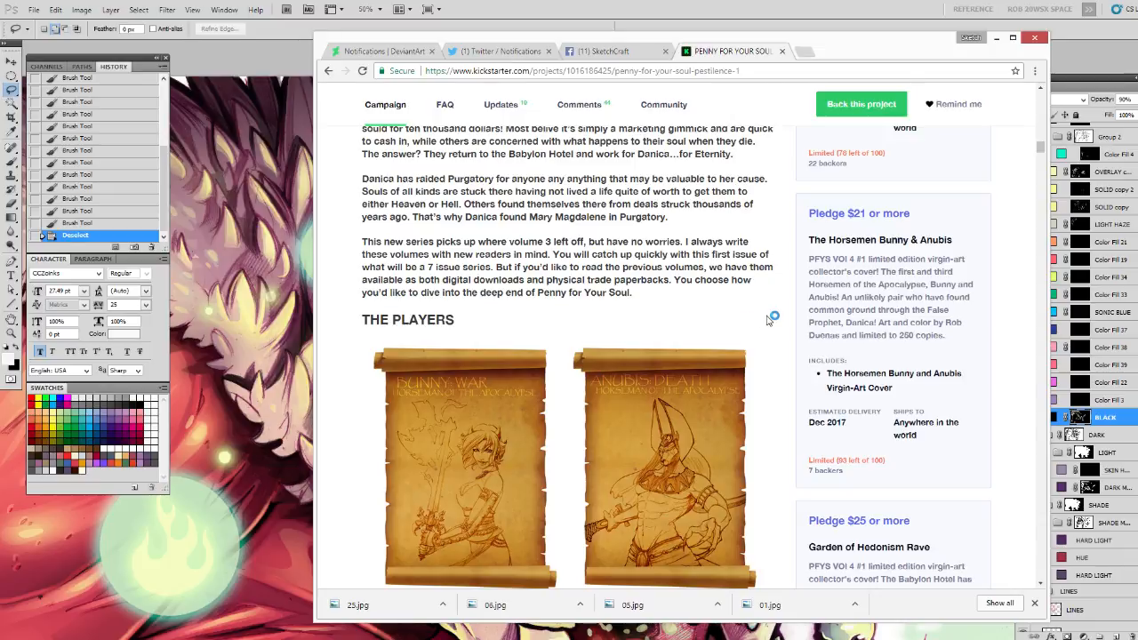
pyautogui.scroll(3, 744, 326)
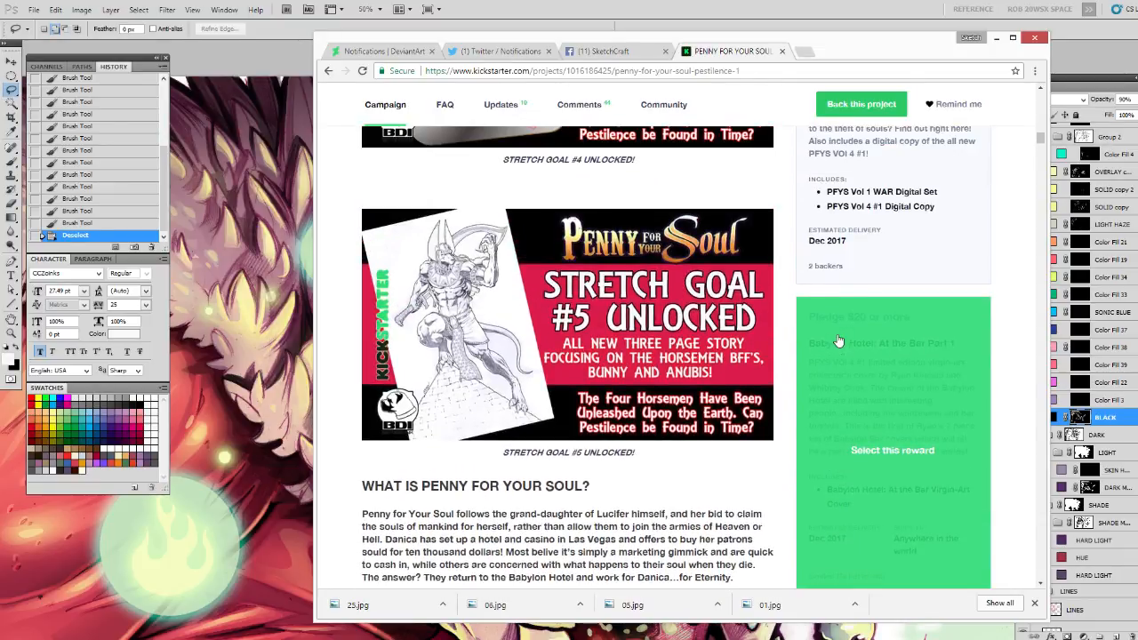
pyautogui.scroll(-8, 788, 320)
pyautogui.scroll(-6, 786, 323)
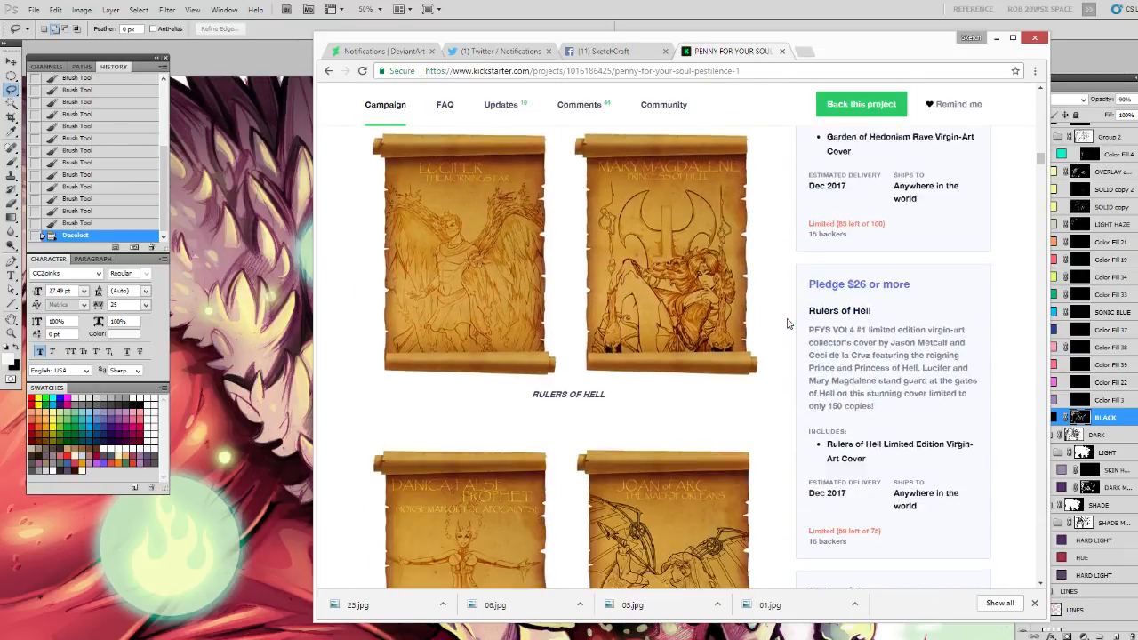
pyautogui.scroll(-5, 787, 323)
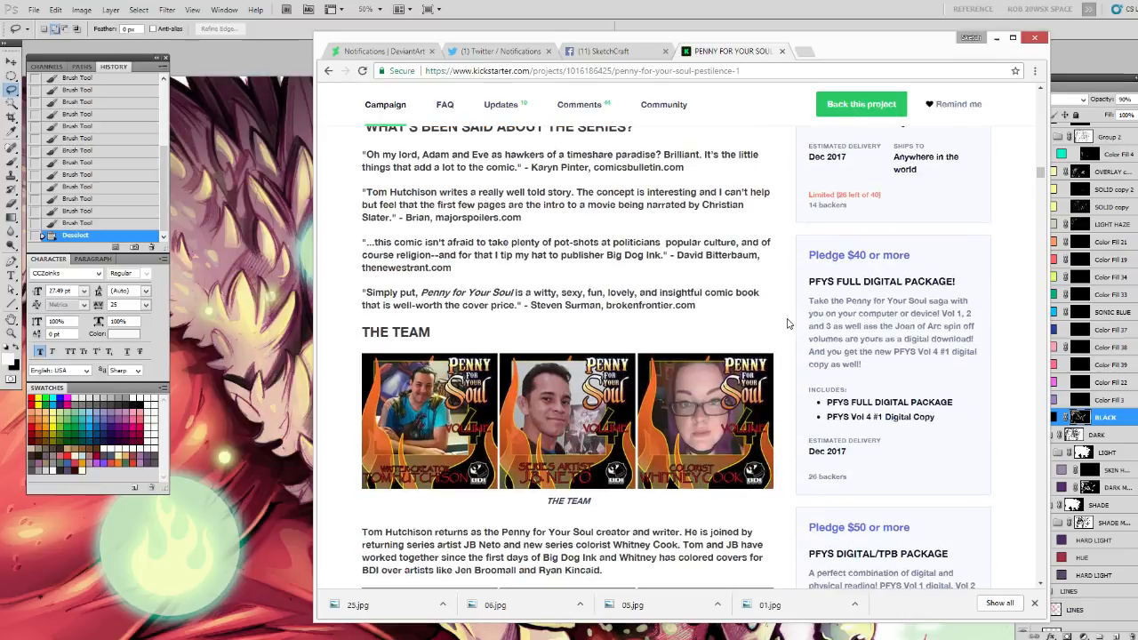
# Review the campaign's team and cover artist sections and the character scrolls under THE PLAYERS.
pyautogui.scroll(3, 804, 280)
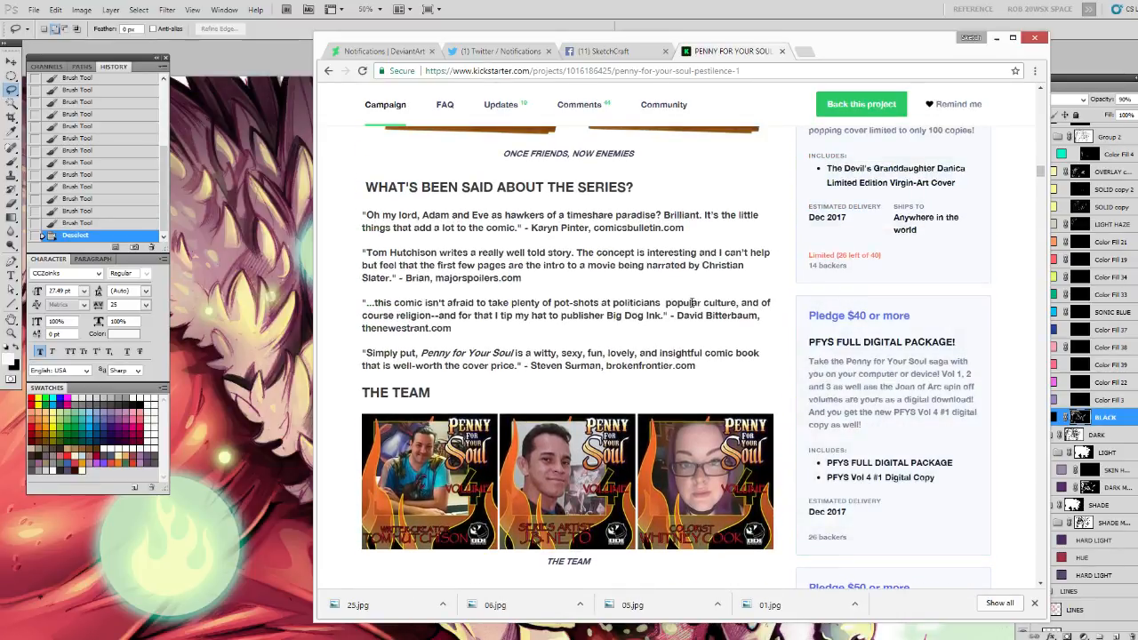
pyautogui.scroll(-4, 701, 302)
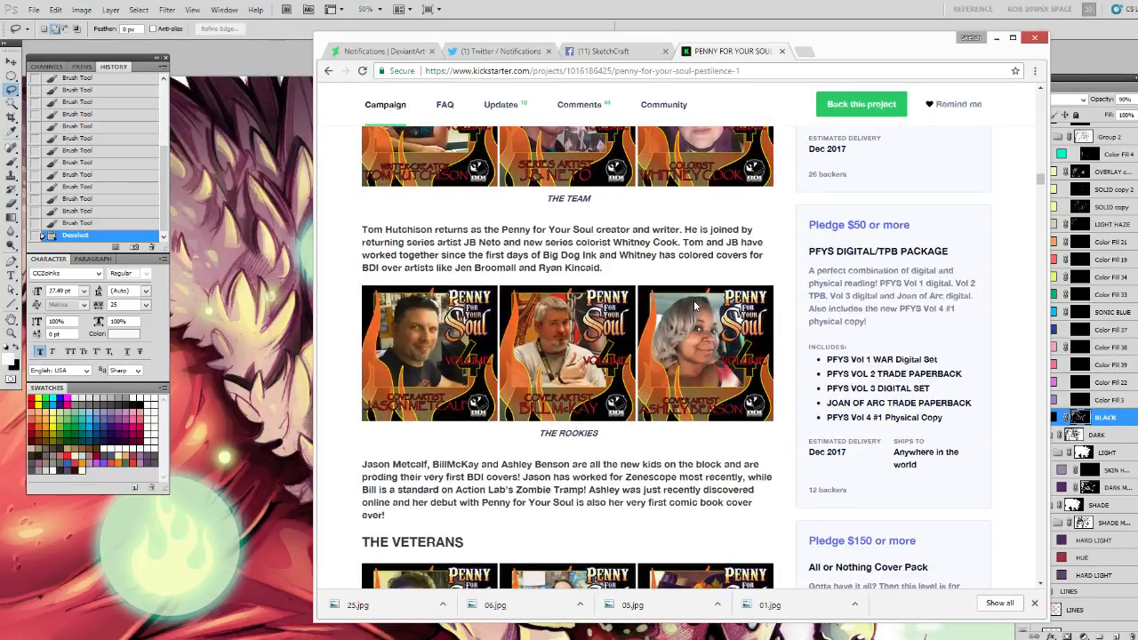
pyautogui.scroll(-5, 695, 305)
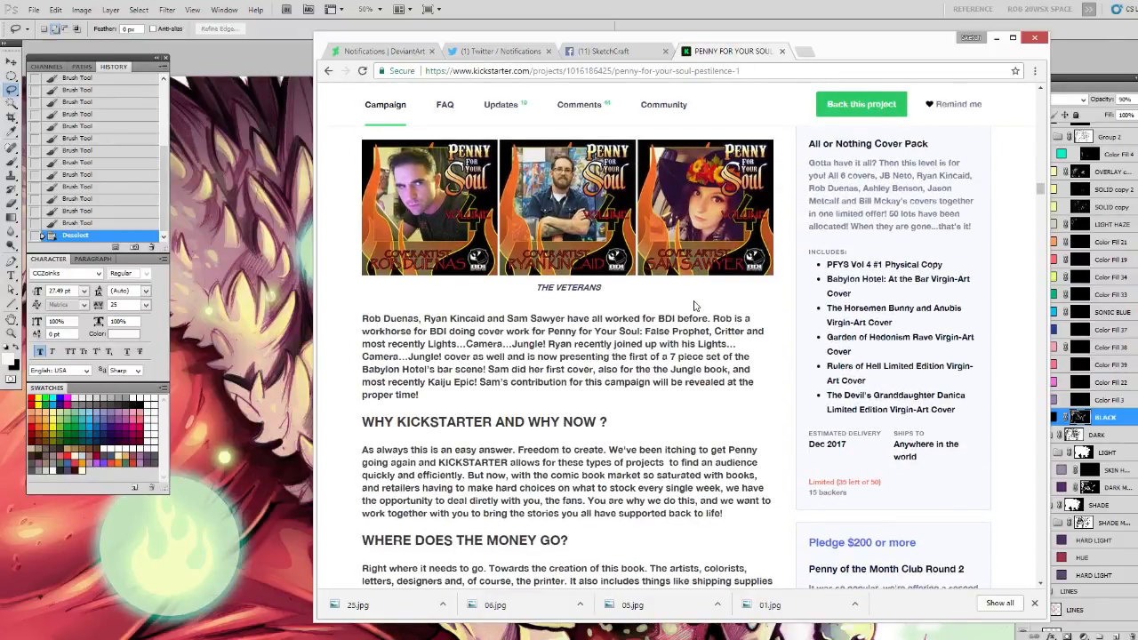
pyautogui.scroll(-6, 695, 305)
pyautogui.scroll(-10, 695, 305)
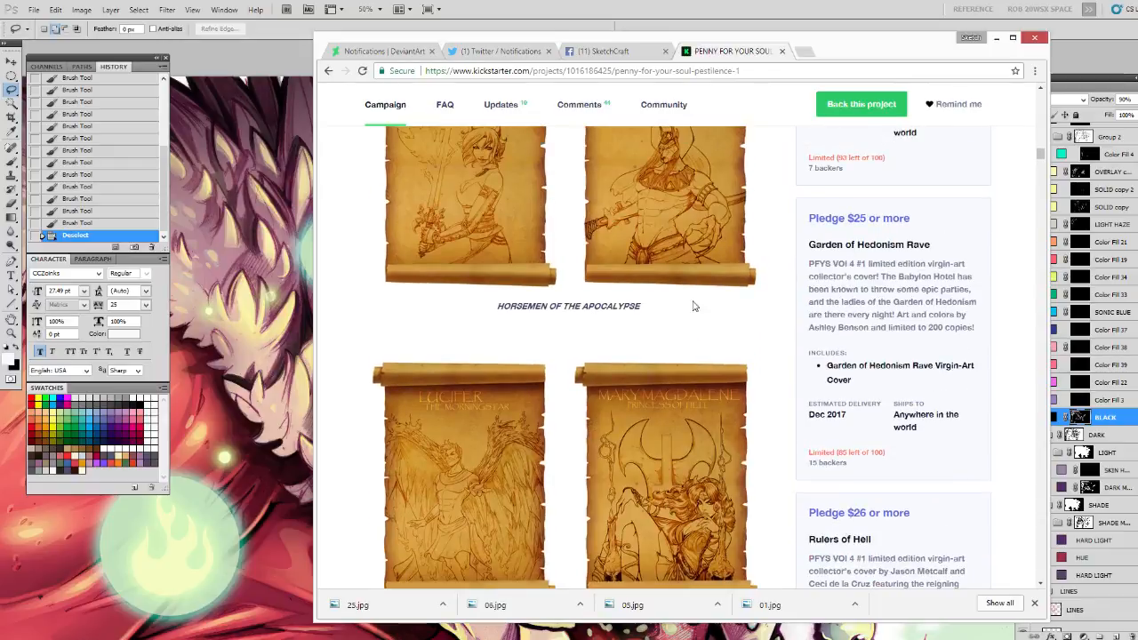
pyautogui.scroll(1, 695, 306)
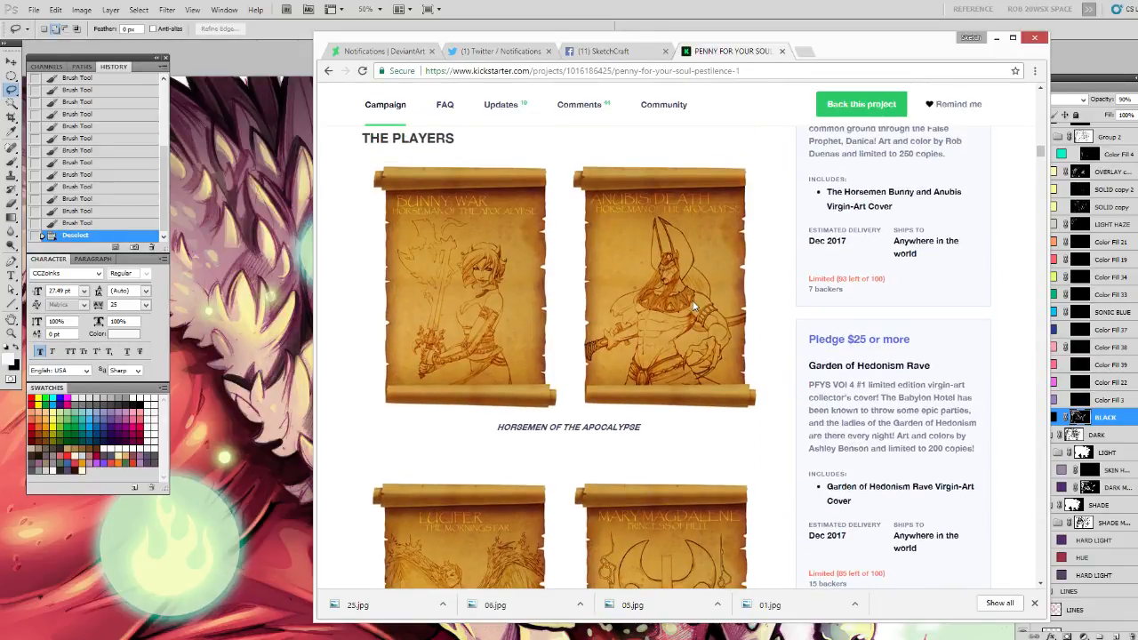
# Look through the campaign's add-on offers, from the trading cards to the Week Three add-on, and the stretch goals heading.
pyautogui.scroll(-7, 695, 306)
pyautogui.scroll(-15, 695, 306)
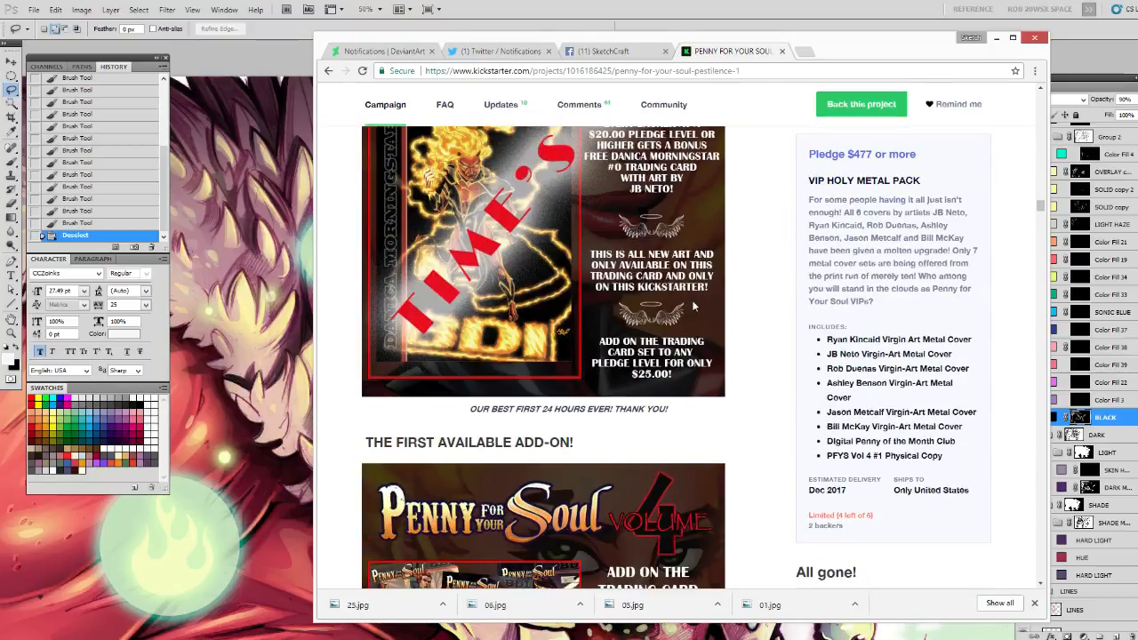
pyautogui.scroll(-3, 695, 306)
pyautogui.scroll(-5, 680, 304)
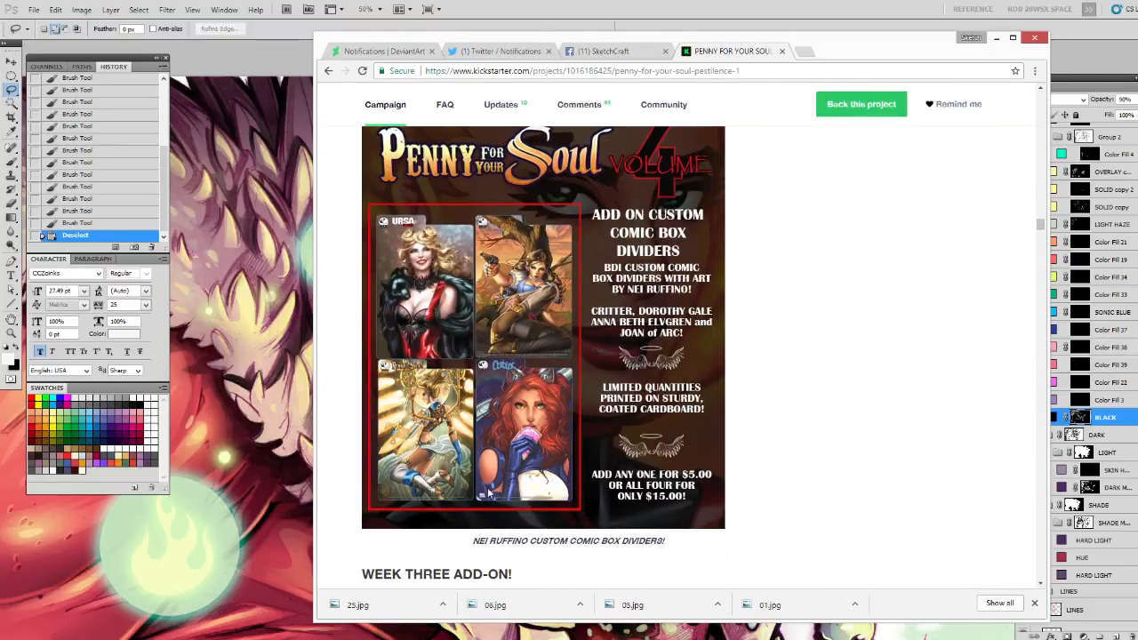
pyautogui.scroll(-4, 524, 455)
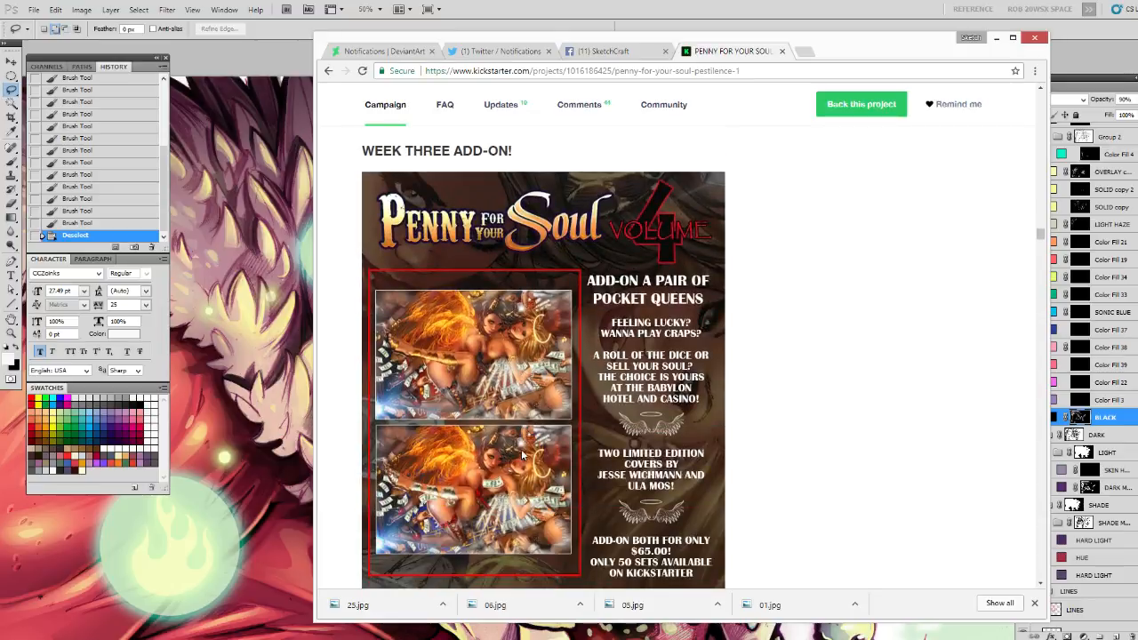
pyautogui.scroll(-15, 473, 430)
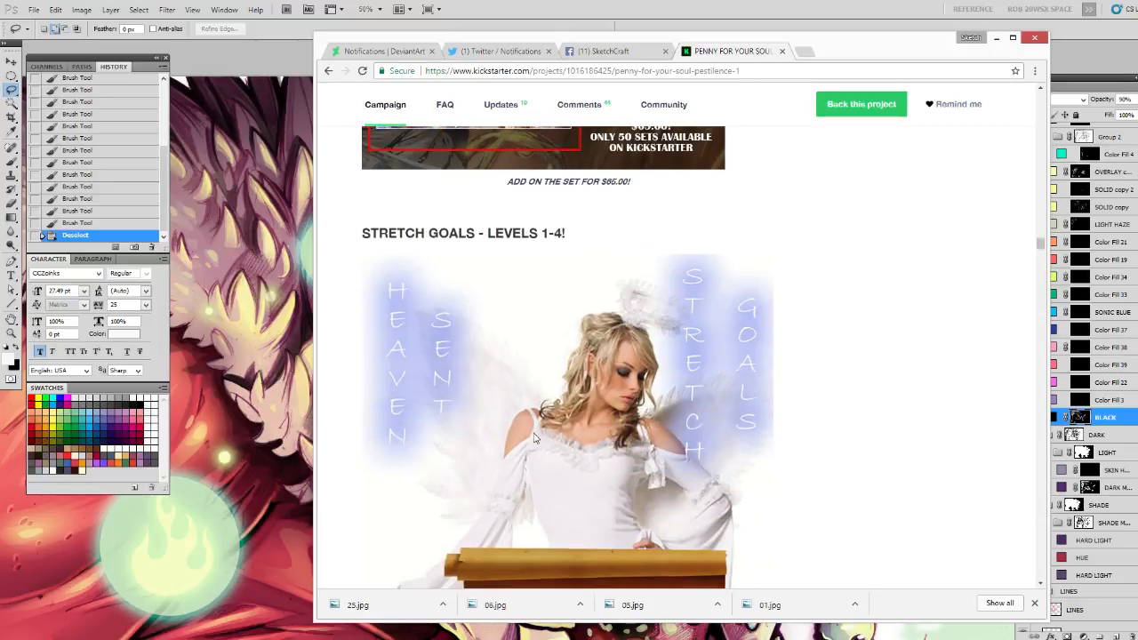
# Look through the colored interior preview pages of the comic on the campaign page.
pyautogui.scroll(-20, 533, 431)
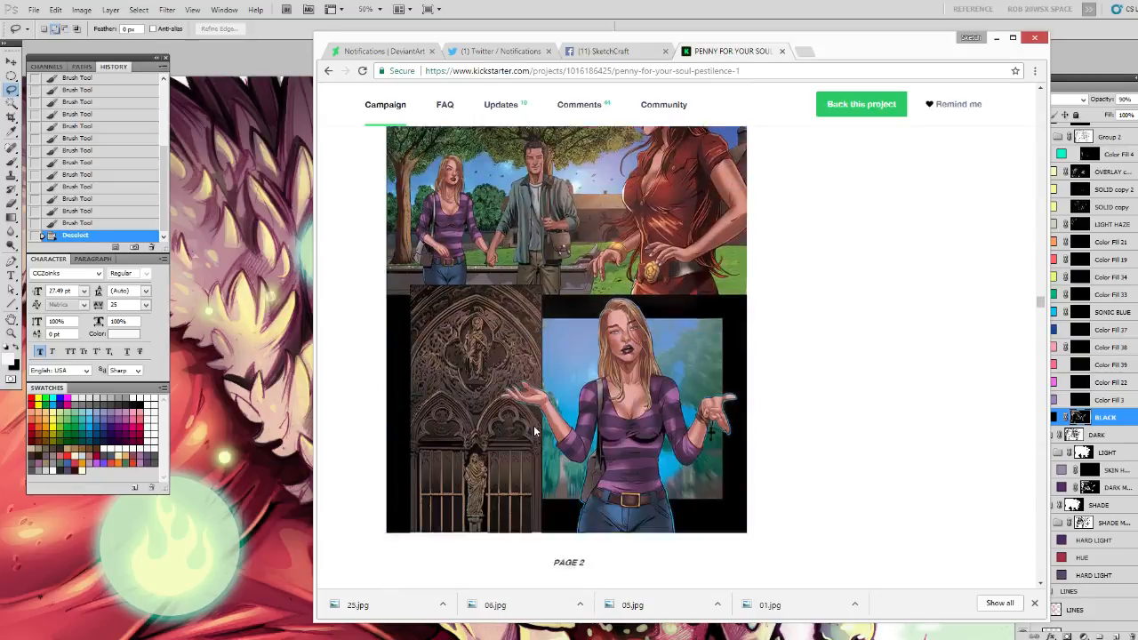
pyautogui.scroll(-10, 533, 431)
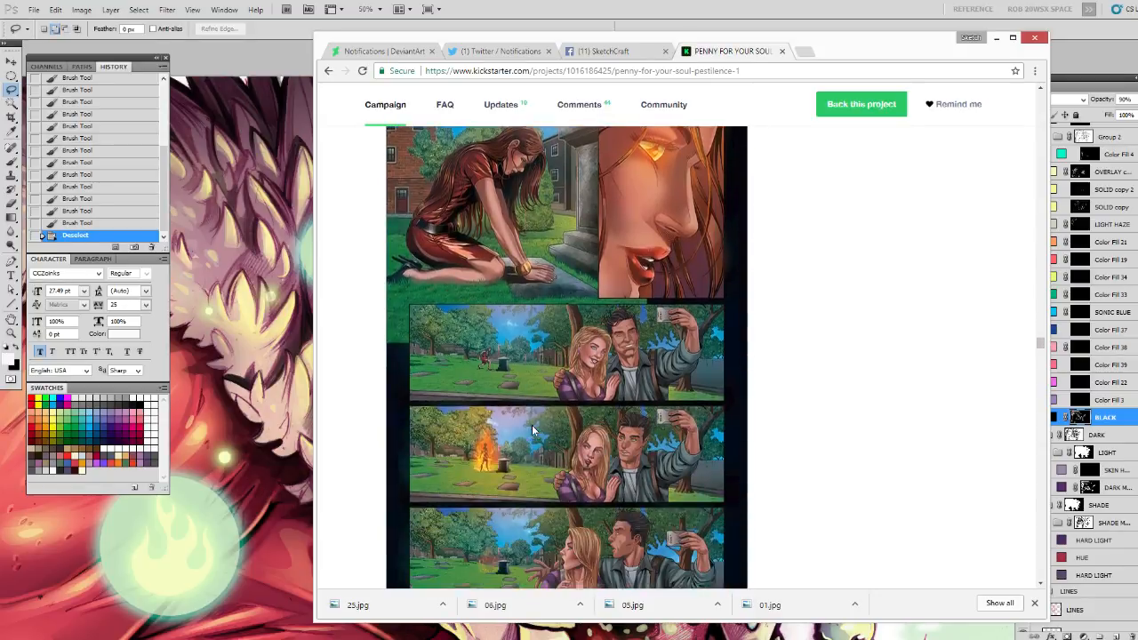
pyautogui.scroll(-5, 560, 435)
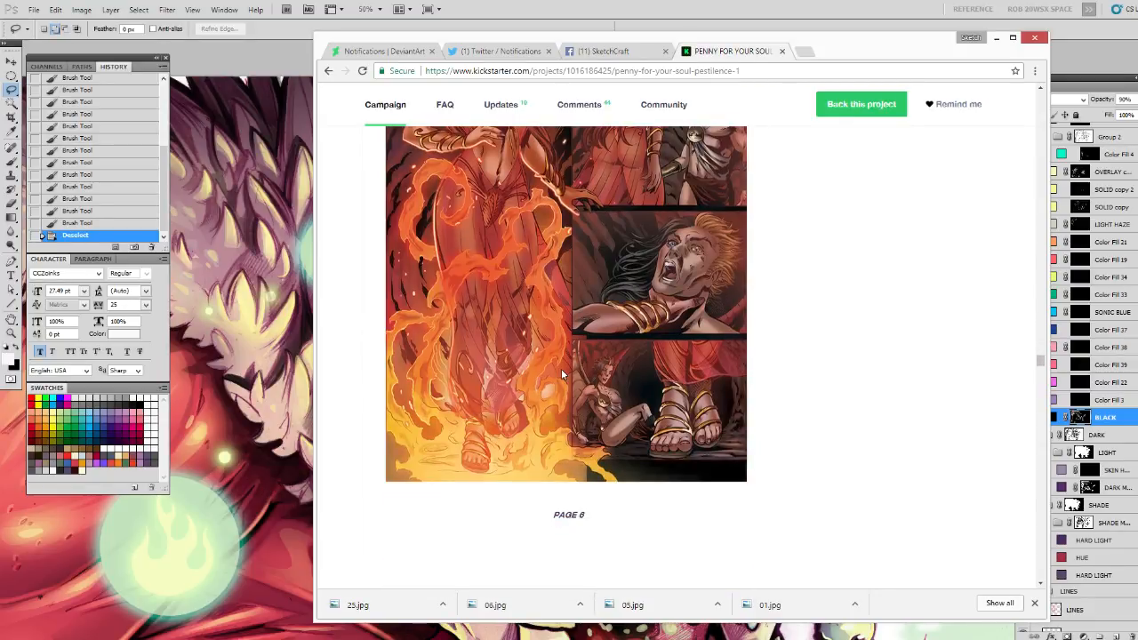
pyautogui.scroll(-10, 561, 369)
pyautogui.scroll(-10, 531, 388)
# Review the pledge-level covers and packages, from the Bunny & Anubis cover to the VIP Metal Edition Set.
pyautogui.moveTo(1034, 407); pyautogui.dragTo(1039, 489)
pyautogui.scroll(5, 808, 374)
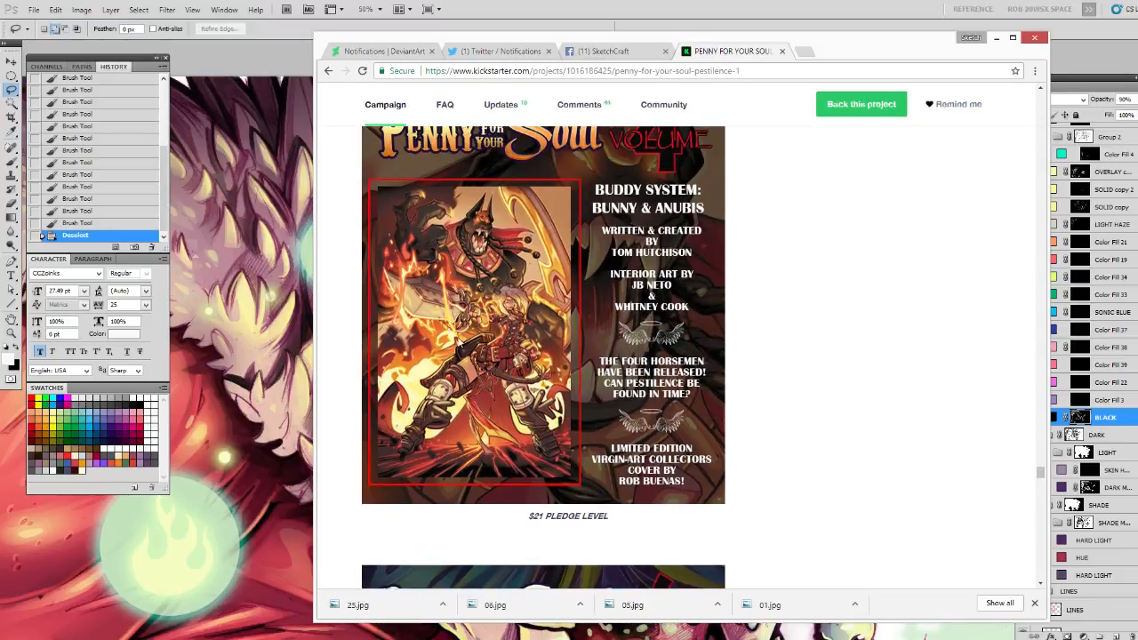
pyautogui.scroll(-15, 498, 337)
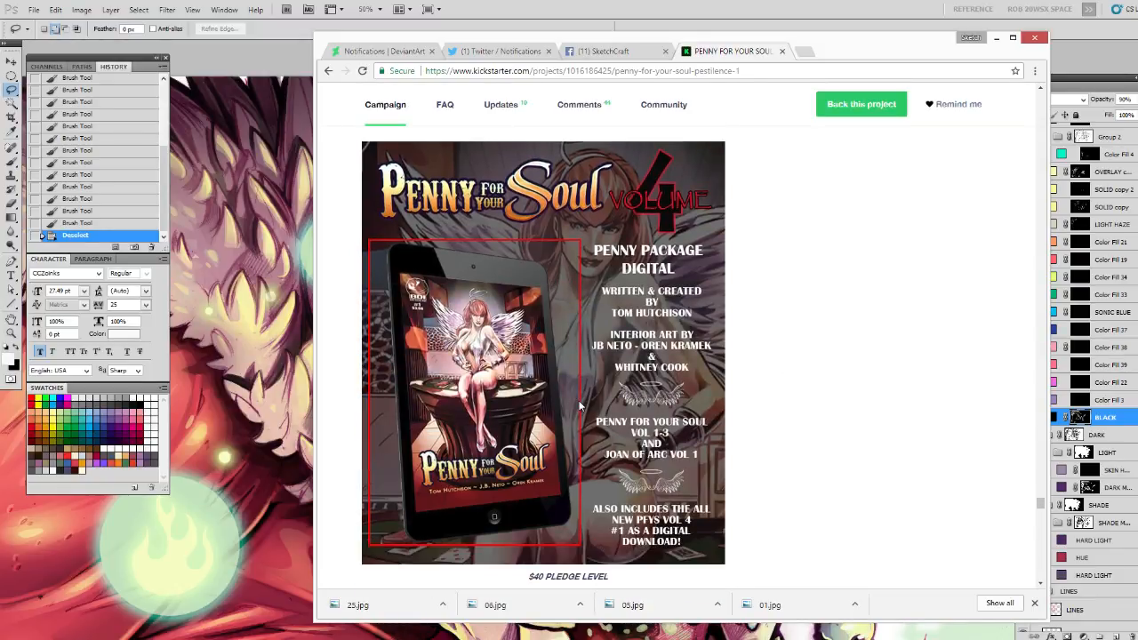
pyautogui.scroll(-10, 579, 406)
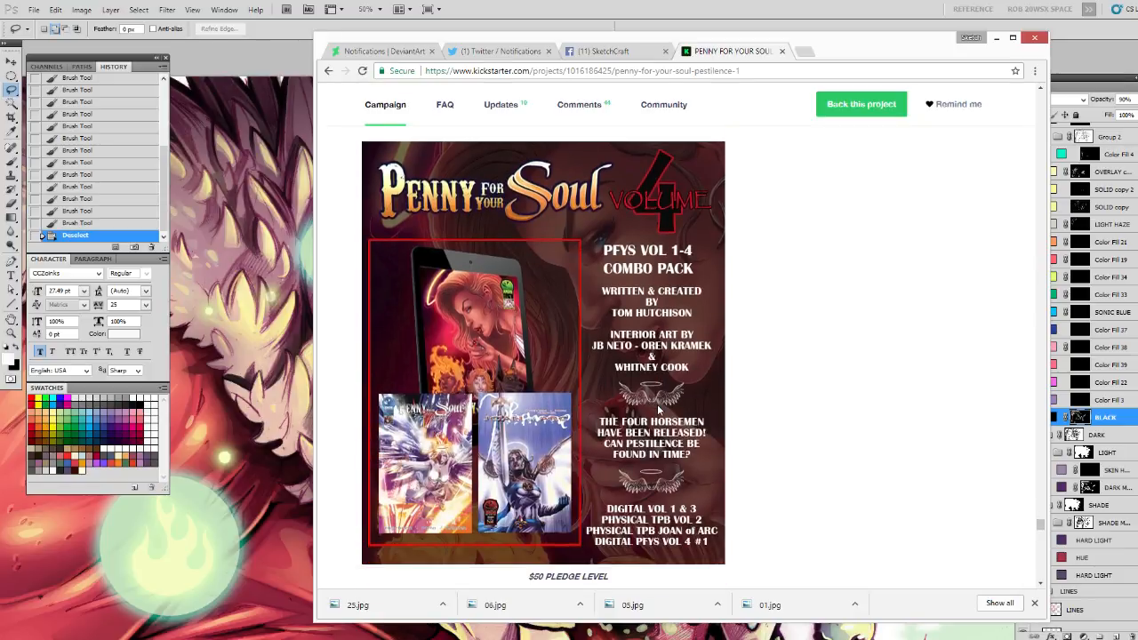
pyautogui.scroll(-20, 658, 409)
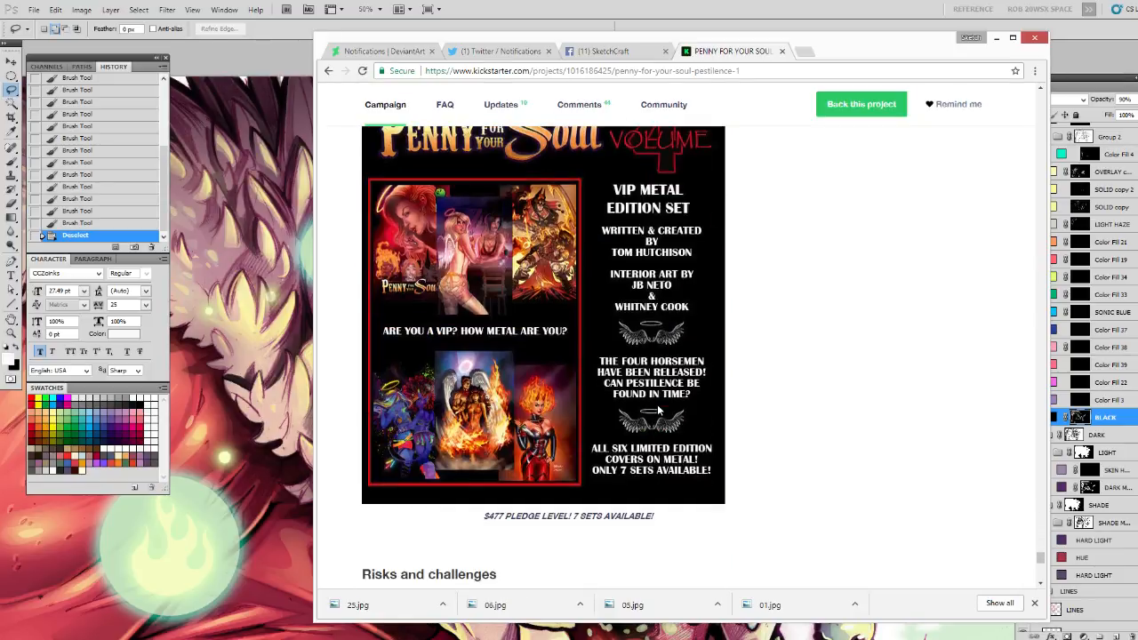
pyautogui.scroll(-15, 658, 409)
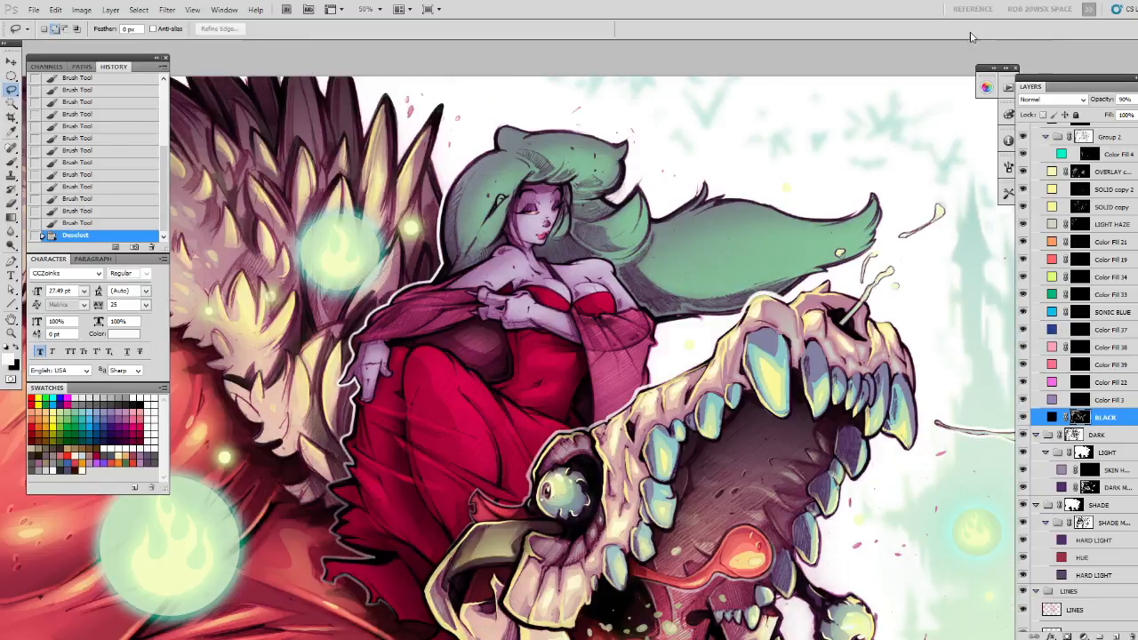
# Return to the illustration in Photoshop and select the mask of the yellow OVERLAY layer above BLACK.
pyautogui.click(993, 37)
pyautogui.moveTo(649, 240); pyautogui.dragTo(665, 217)
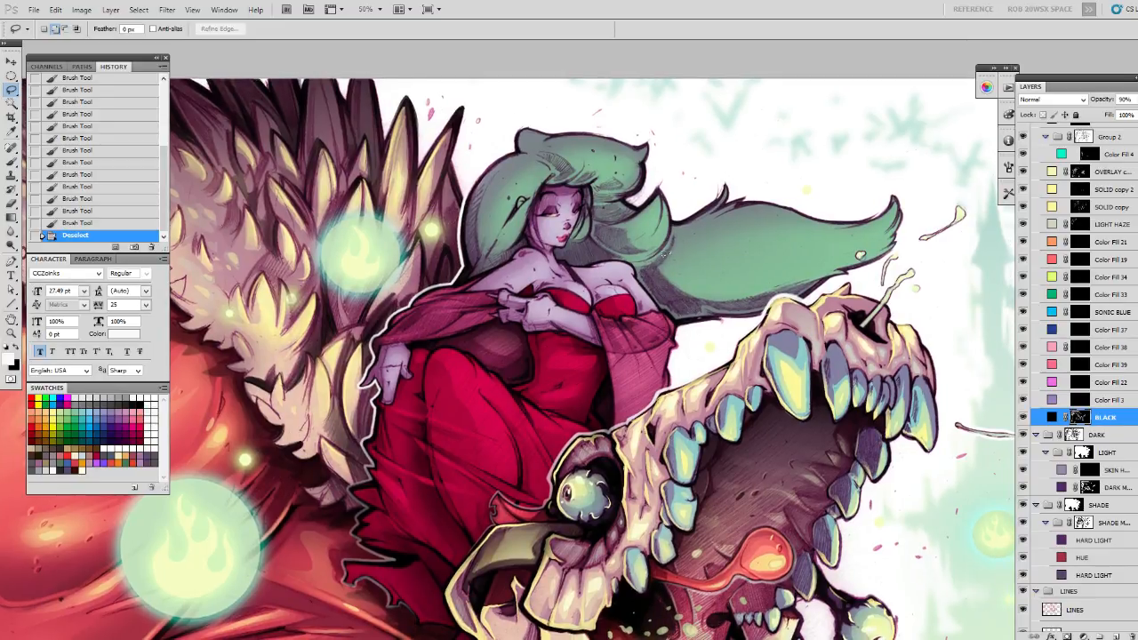
pyautogui.moveTo(635, 243); pyautogui.dragTo(659, 257)
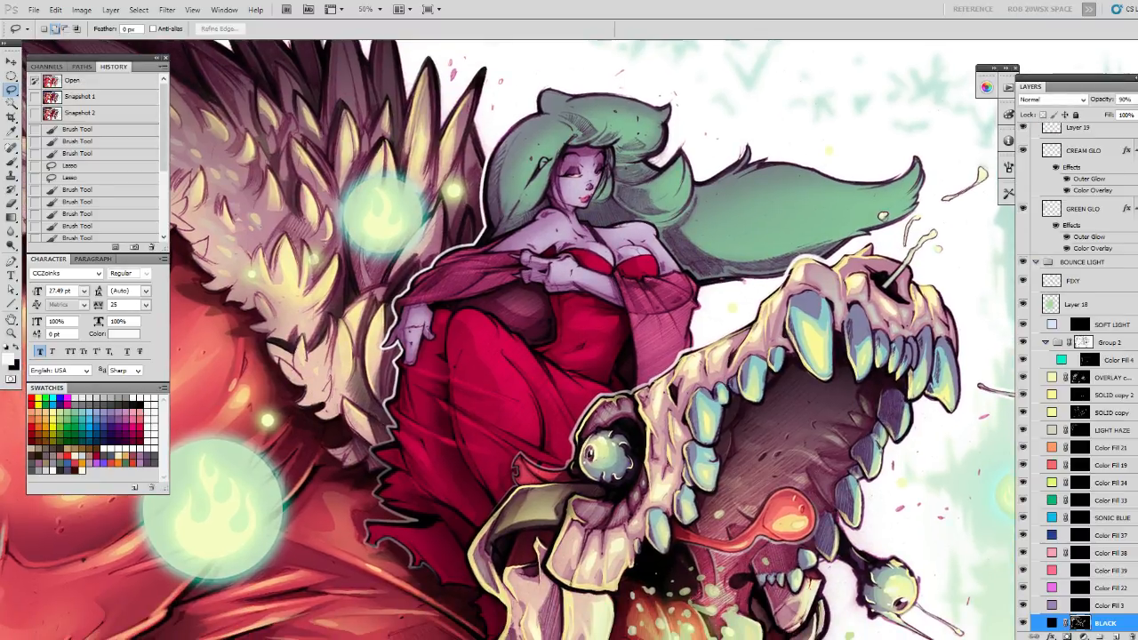
pyautogui.scroll(-2, 1075, 377)
pyautogui.scroll(1, 1076, 377)
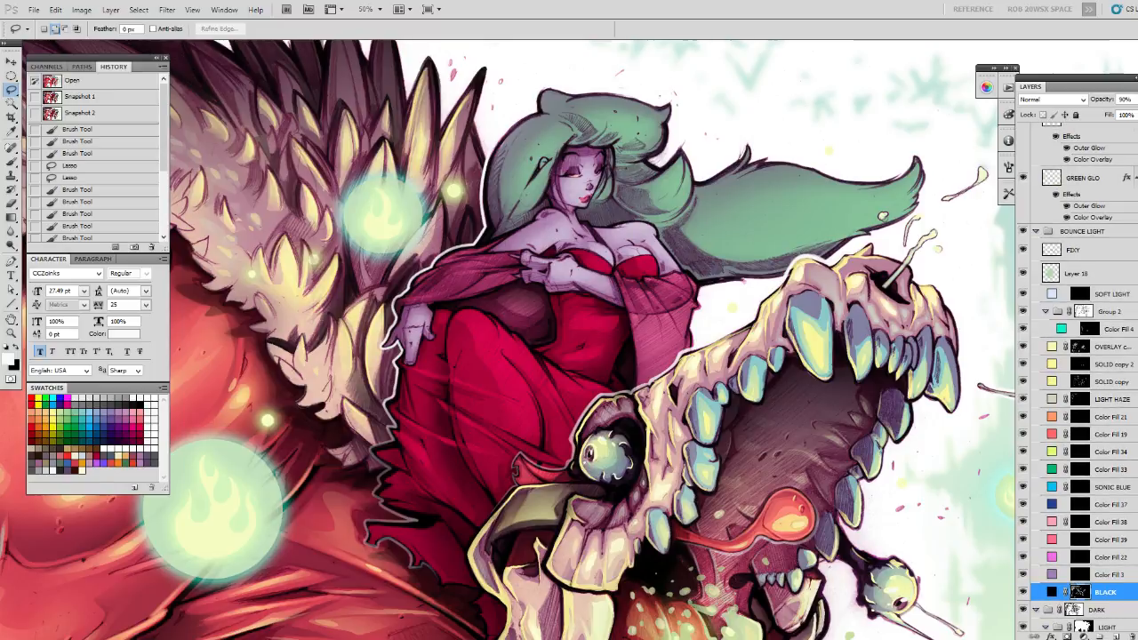
pyautogui.click(1076, 348)
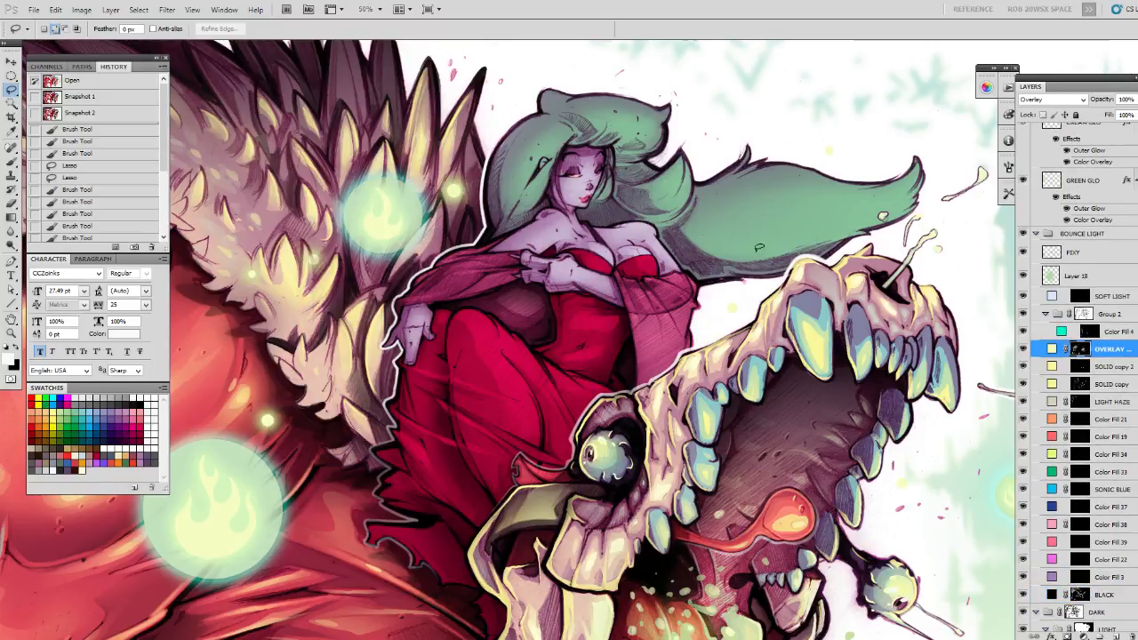
pyautogui.scroll(2, 680, 189)
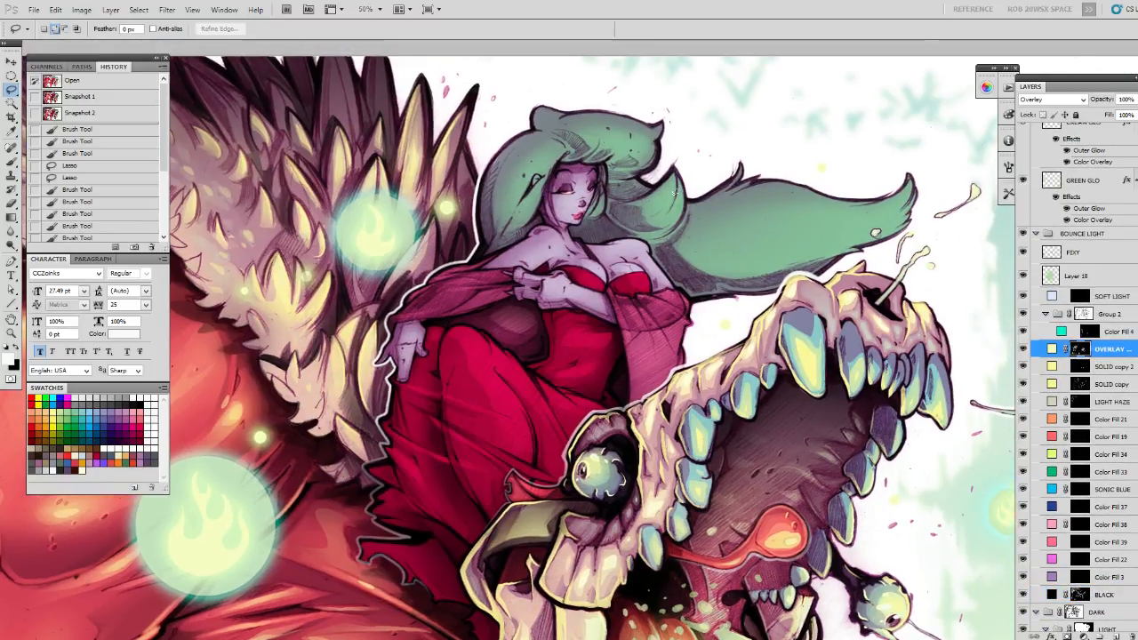
pyautogui.moveTo(666, 187)
pyautogui.mouseDown()
pyautogui.moveTo(692, 178)
pyautogui.moveTo(678, 188)
pyautogui.mouseUp()
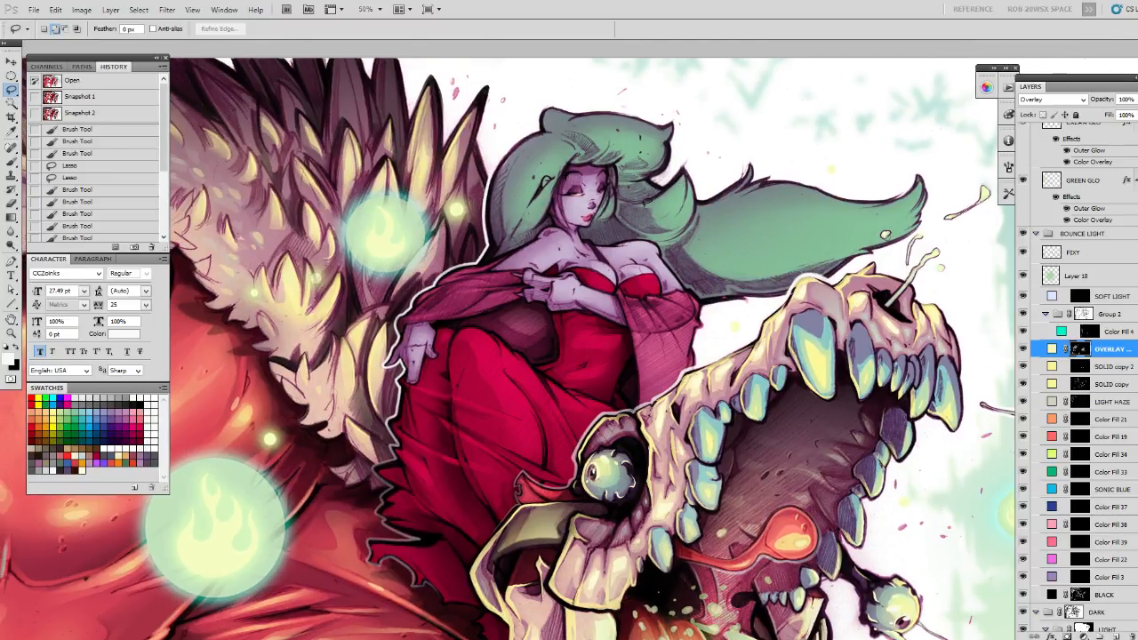
pyautogui.moveTo(666, 203); pyautogui.dragTo(657, 210)
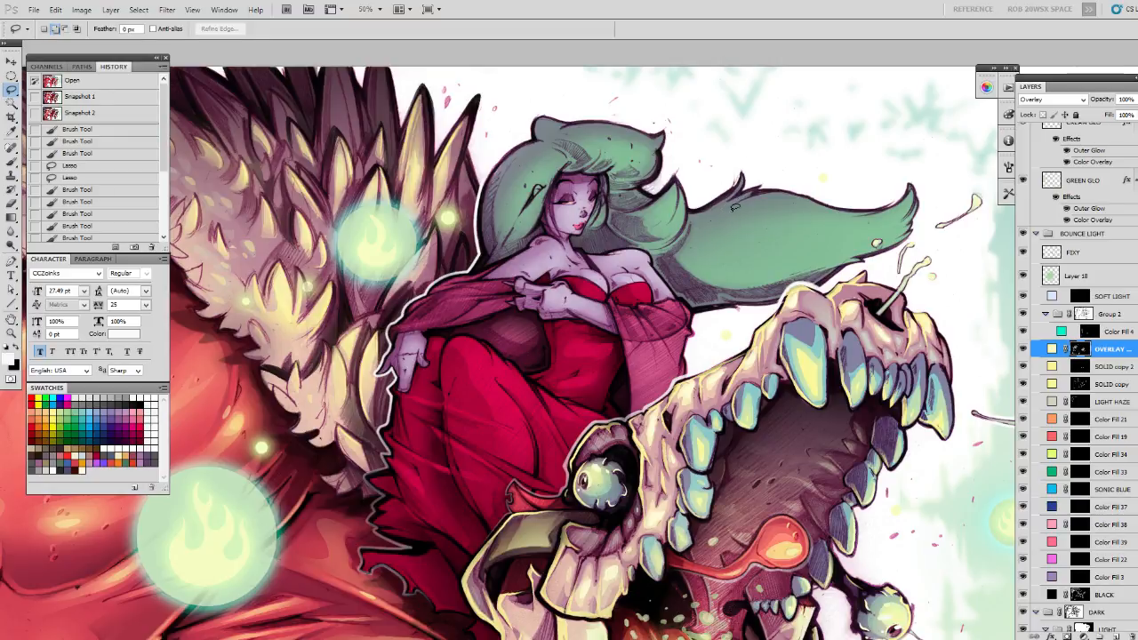
pyautogui.moveTo(737, 230); pyautogui.dragTo(734, 240)
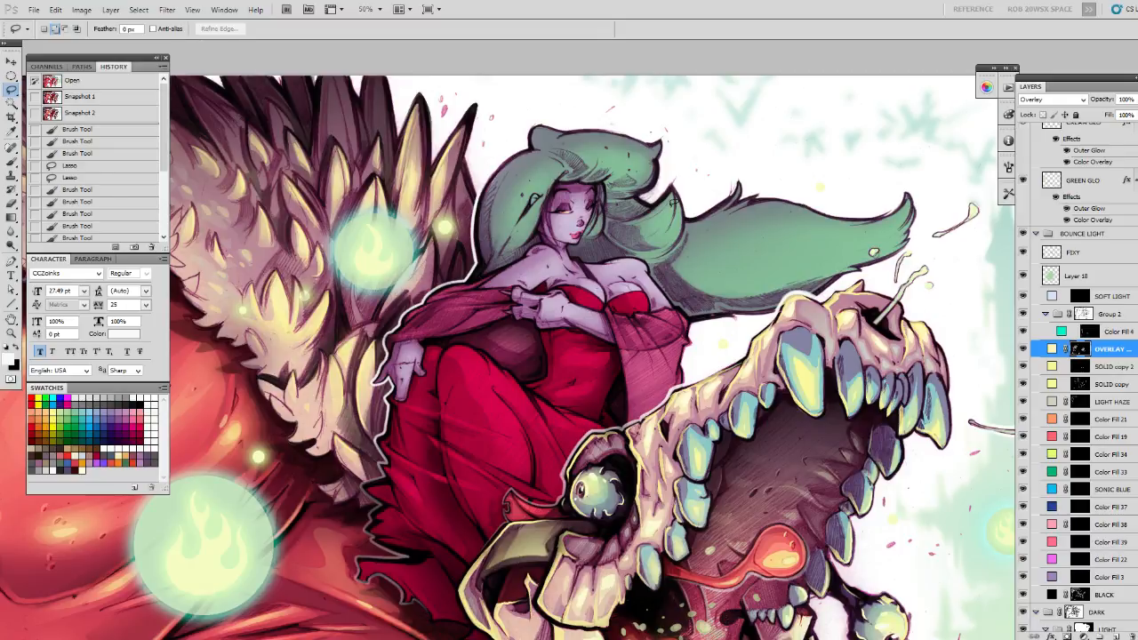
pyautogui.hotkey('ctrl', 'd')
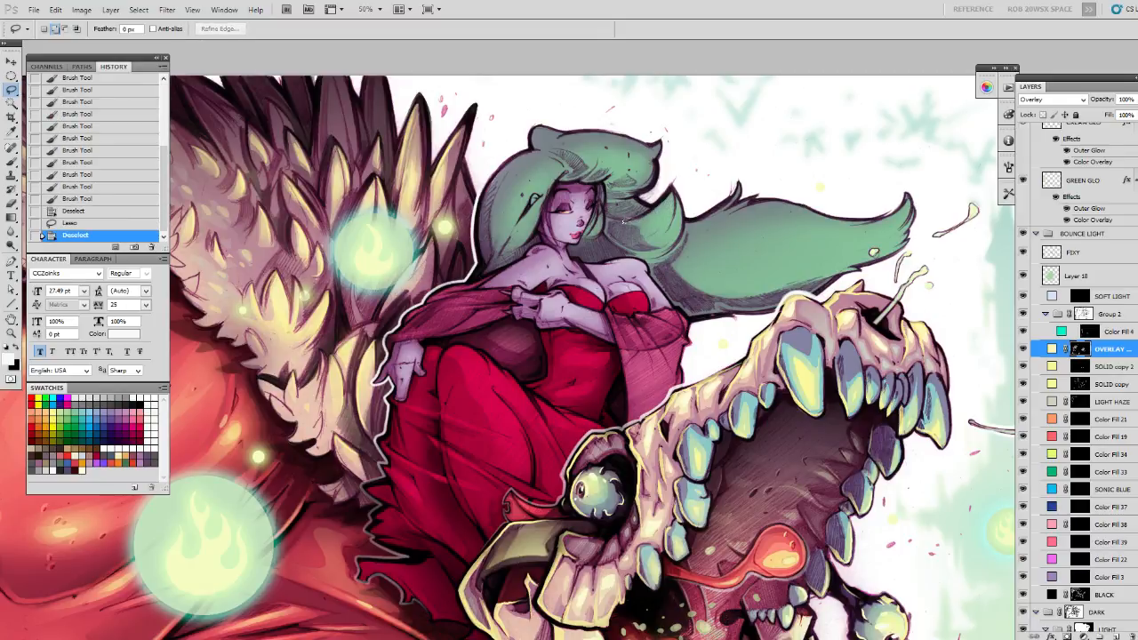
pyautogui.moveTo(670, 197)
pyautogui.mouseDown()
pyautogui.moveTo(661, 233)
pyautogui.moveTo(675, 220)
pyautogui.moveTo(624, 232)
pyautogui.moveTo(675, 225)
pyautogui.moveTo(654, 232)
pyautogui.moveTo(652, 222)
pyautogui.mouseUp()
pyautogui.hotkey('ctrl', 'd')
pyautogui.hotkey('ctrl', 'd')
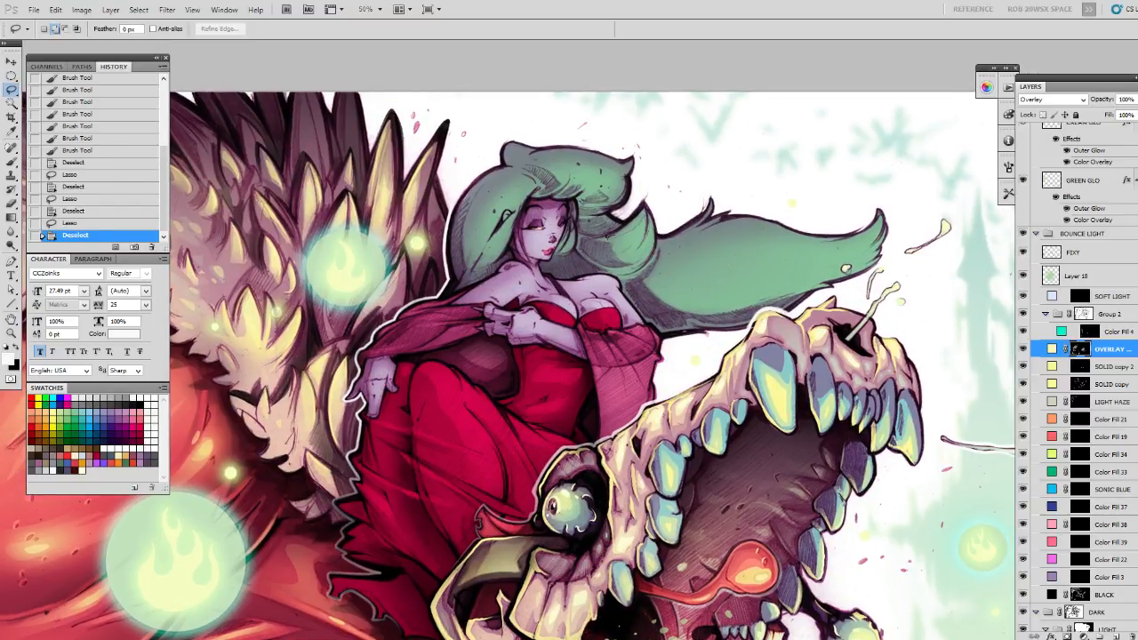
# Outline the highlight area on the curled lock of hair beside the woman's face with the Lasso and refine its edge.
pyautogui.moveTo(605, 263)
pyautogui.mouseDown()
pyautogui.moveTo(650, 227)
pyautogui.moveTo(613, 268)
pyautogui.mouseUp()
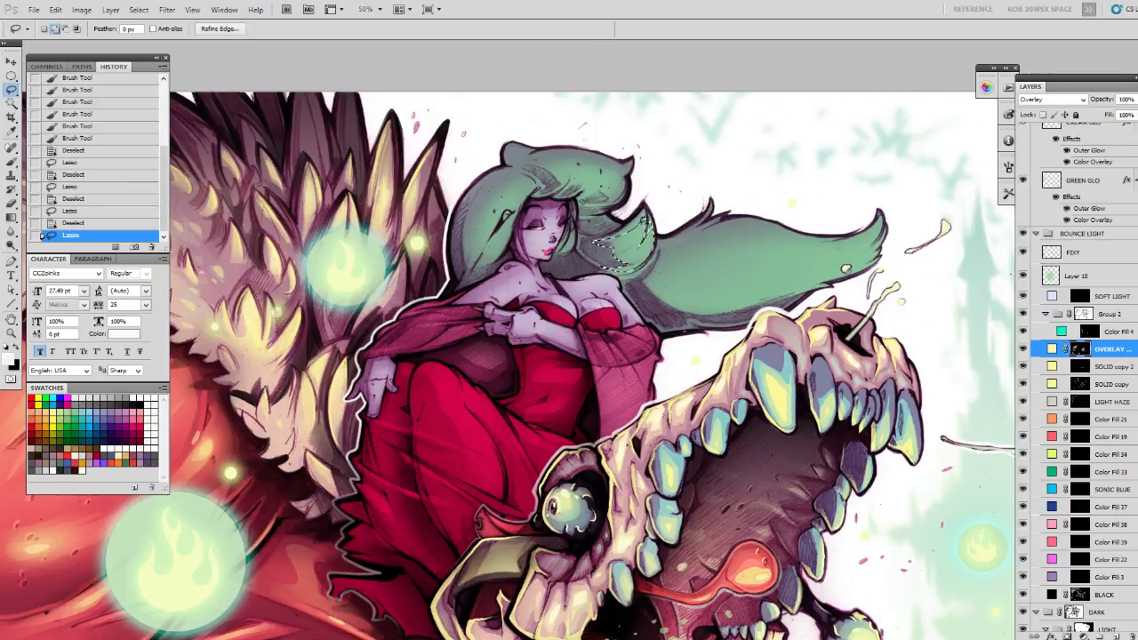
pyautogui.hotkey('ctrl', 'alt', 'r')
pyautogui.press('Return')
pyautogui.moveTo(647, 217)
pyautogui.mouseDown()
pyautogui.moveTo(651, 238)
pyautogui.moveTo(651, 211)
pyautogui.mouseUp()
pyautogui.press('b')
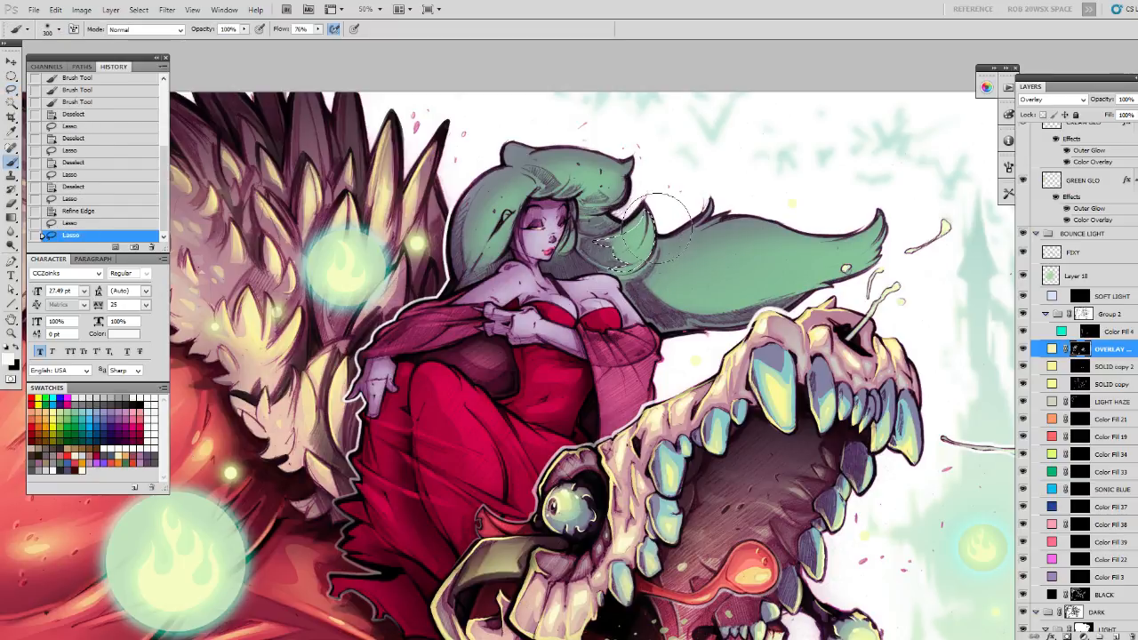
# Try painting the curled lock's highlight on the OVERLAY mask, undo the strokes, and try the SOLID copy and Color Fill 34 masks as alternatives.
pyautogui.moveTo(674, 213); pyautogui.dragTo(627, 271)
pyautogui.hotkey('ctrl', 'd')
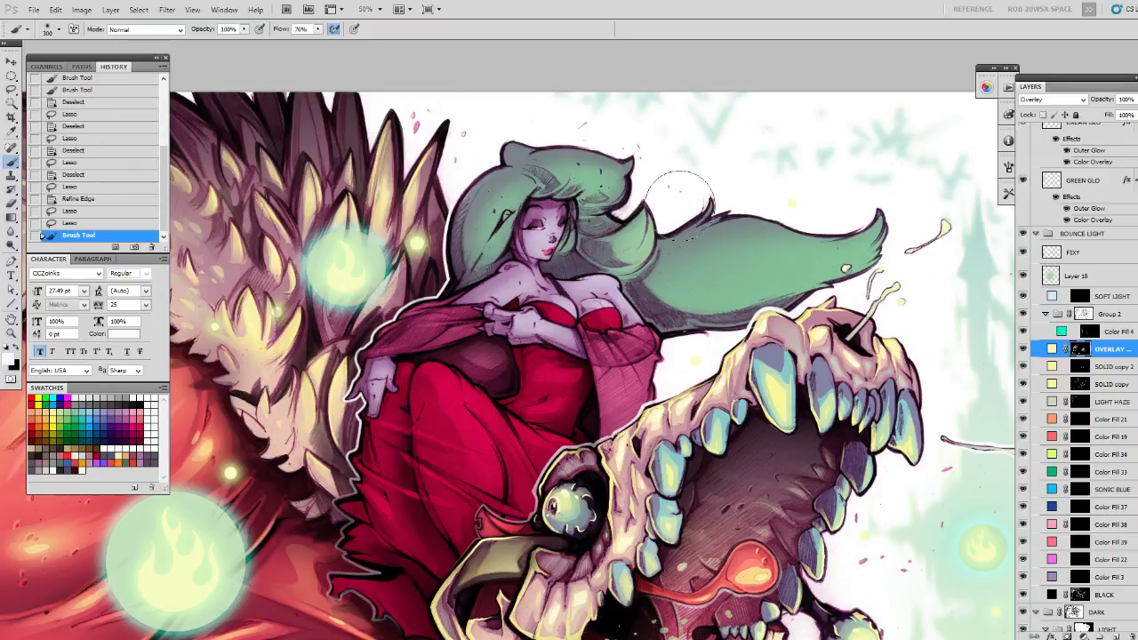
pyautogui.hotkey('ctrl', 'z')
pyautogui.click(1066, 383)
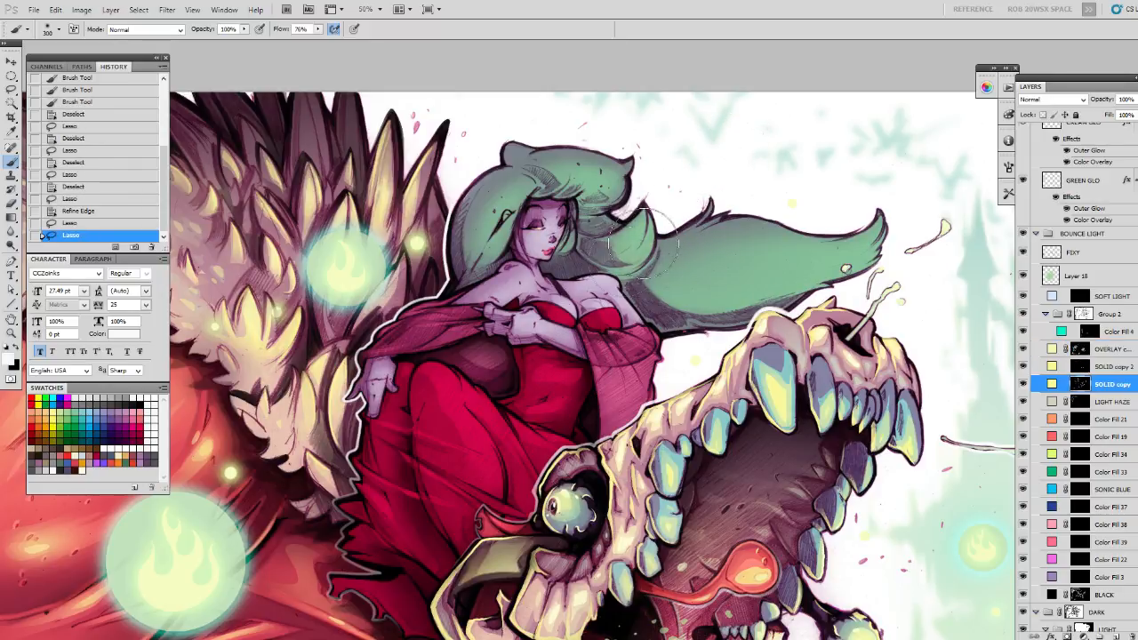
pyautogui.click(1078, 352)
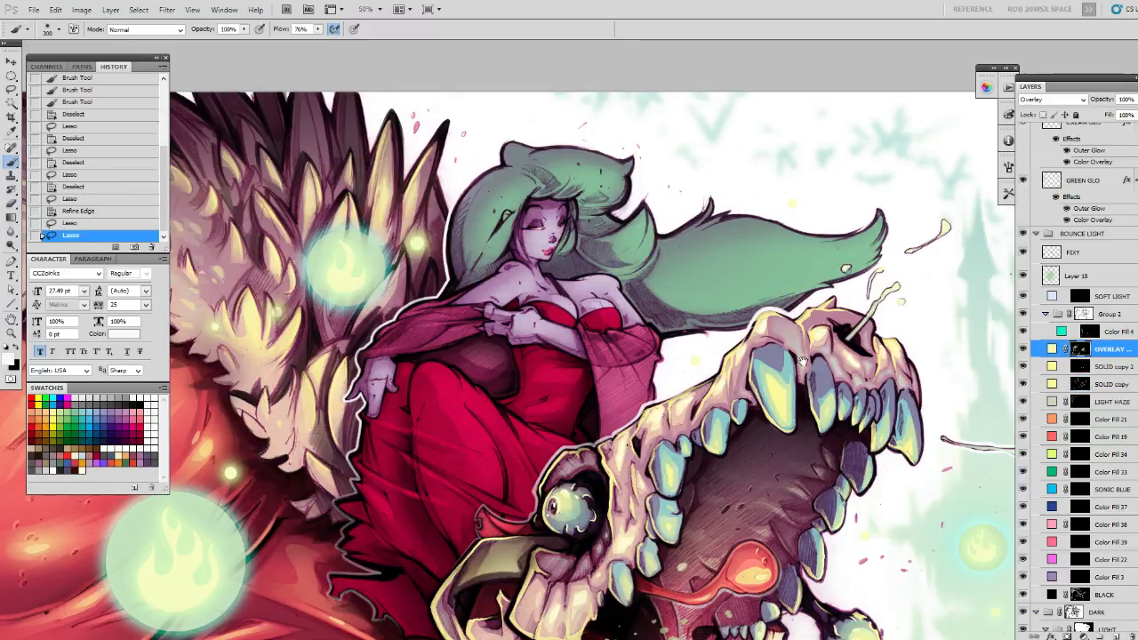
pyautogui.moveTo(686, 215); pyautogui.dragTo(640, 204)
pyautogui.moveTo(542, 293); pyautogui.dragTo(577, 329)
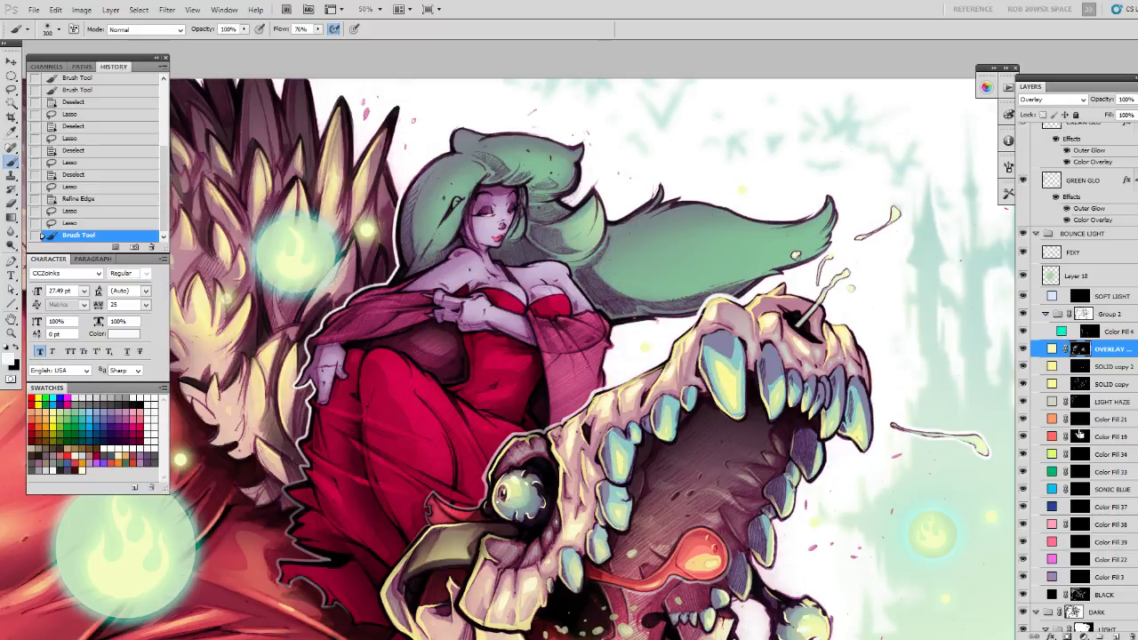
pyautogui.hotkey('ctrl', 'z')
pyautogui.click(1081, 454)
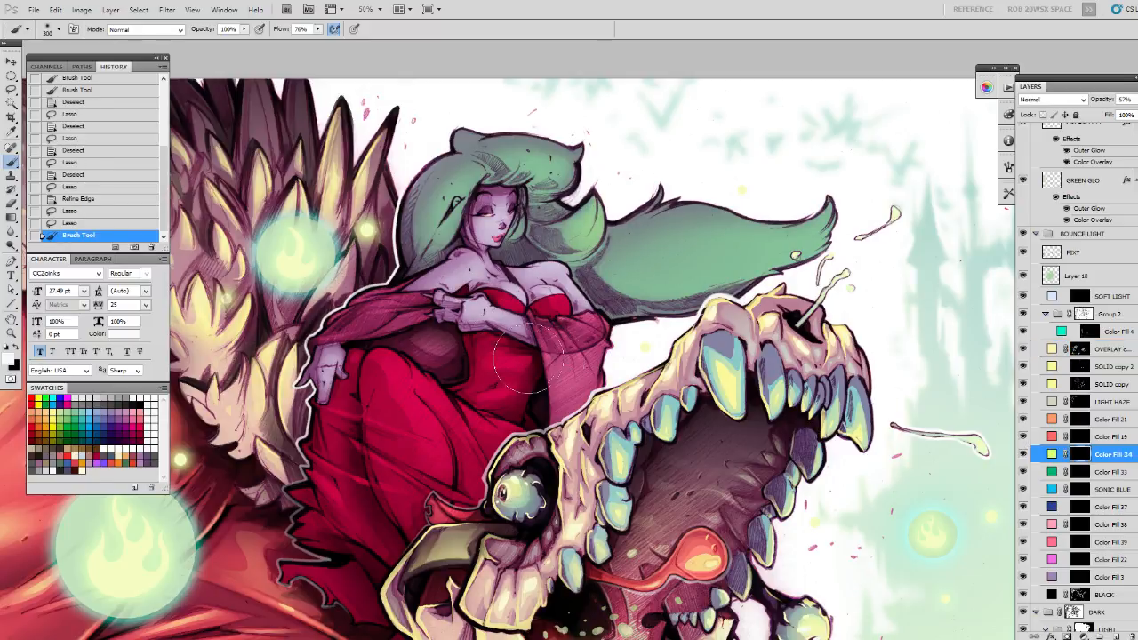
# Paint a soft highlight inside the selected curled lock of hair on the OVERLAY mask and clear the selection.
pyautogui.click(1083, 349)
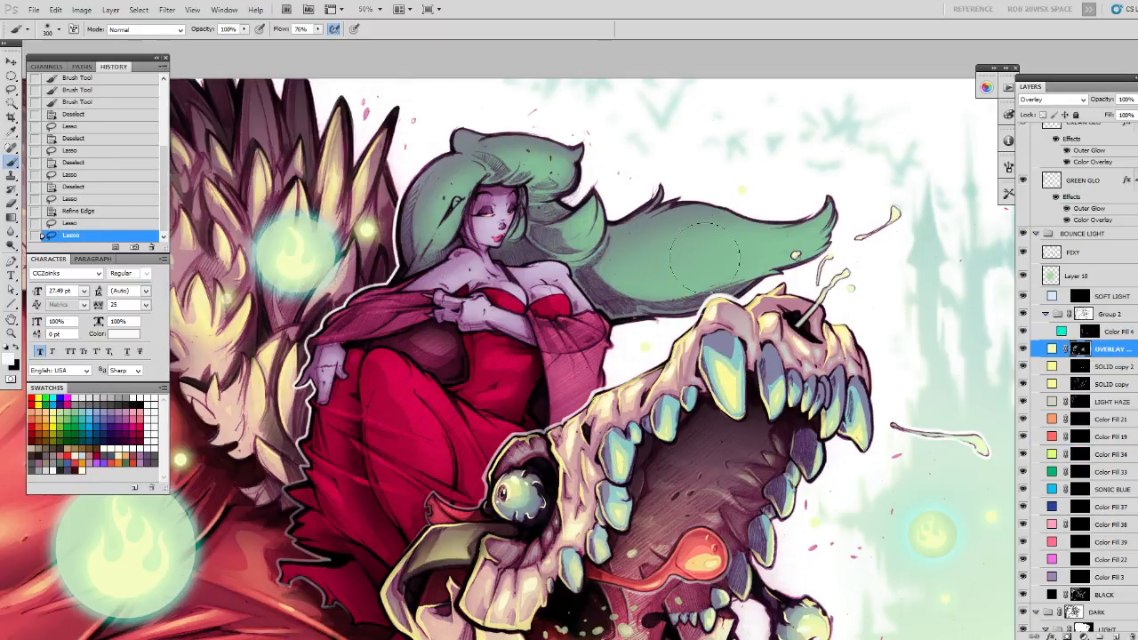
pyautogui.moveTo(577, 160)
pyautogui.mouseDown()
pyautogui.moveTo(626, 200)
pyautogui.moveTo(615, 218)
pyautogui.moveTo(630, 183)
pyautogui.mouseUp()
pyautogui.hotkey('ctrl', 'z')
pyautogui.moveTo(627, 229); pyautogui.dragTo(644, 222)
pyautogui.hotkey('ctrl', 'd')
# Lasso the middle of the woman's long flowing hair out to its tip and brush a highlight into it on the OVERLAY mask.
pyautogui.press('l')
pyautogui.moveTo(829, 222)
pyautogui.mouseDown()
pyautogui.moveTo(825, 194)
pyautogui.moveTo(802, 198)
pyautogui.mouseUp()
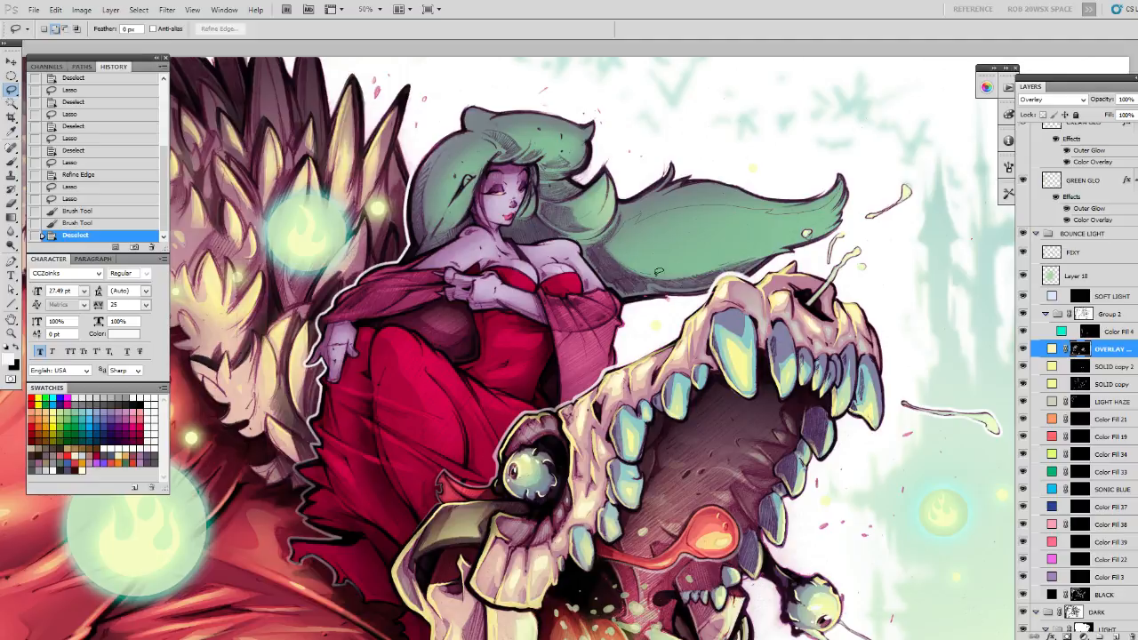
pyautogui.moveTo(839, 224); pyautogui.dragTo(843, 185)
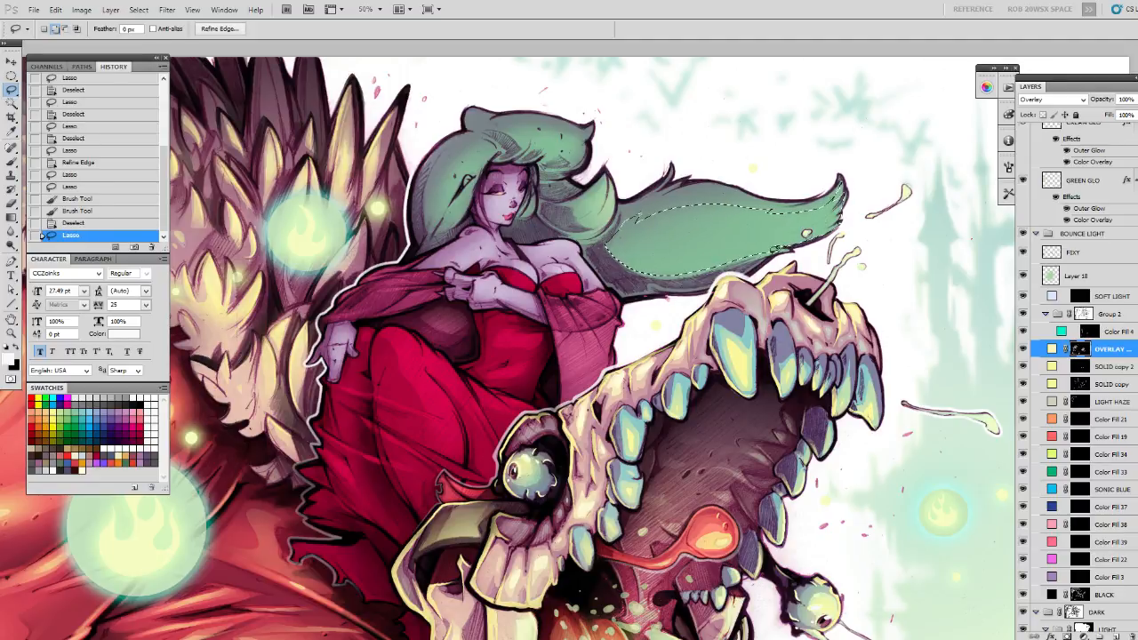
pyautogui.moveTo(782, 210); pyautogui.dragTo(766, 209)
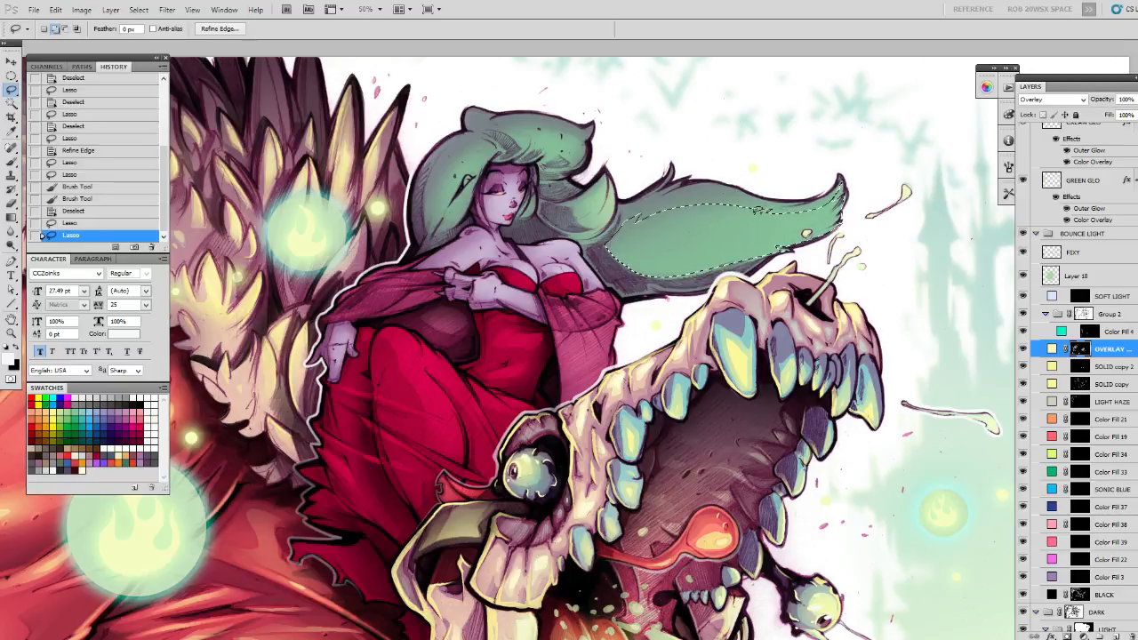
pyautogui.press('b')
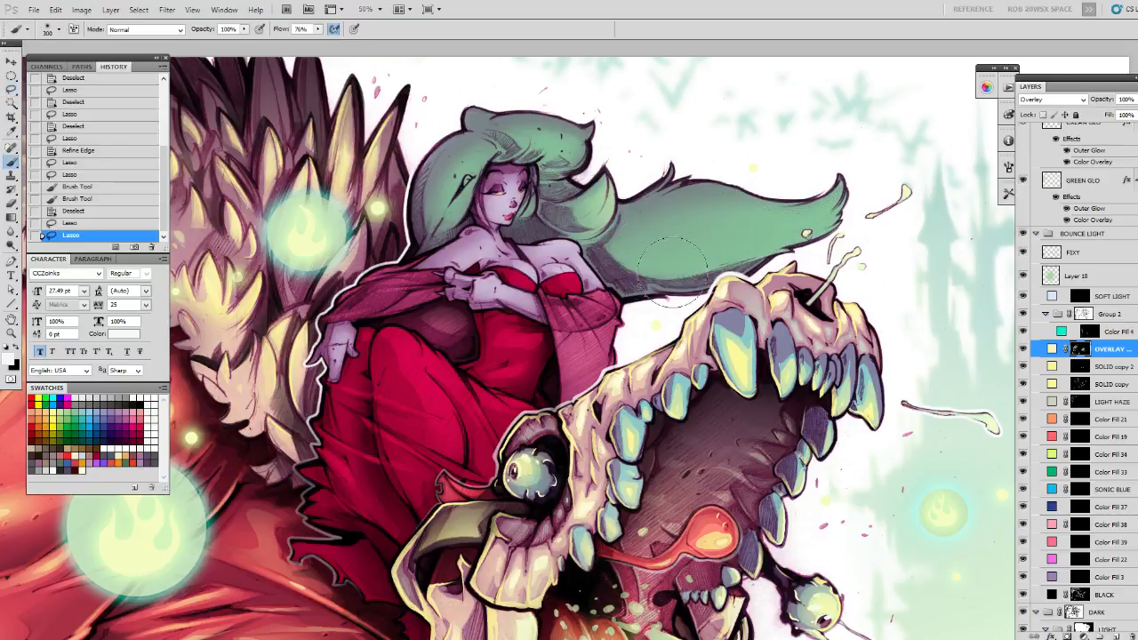
pyautogui.moveTo(624, 268); pyautogui.dragTo(765, 233)
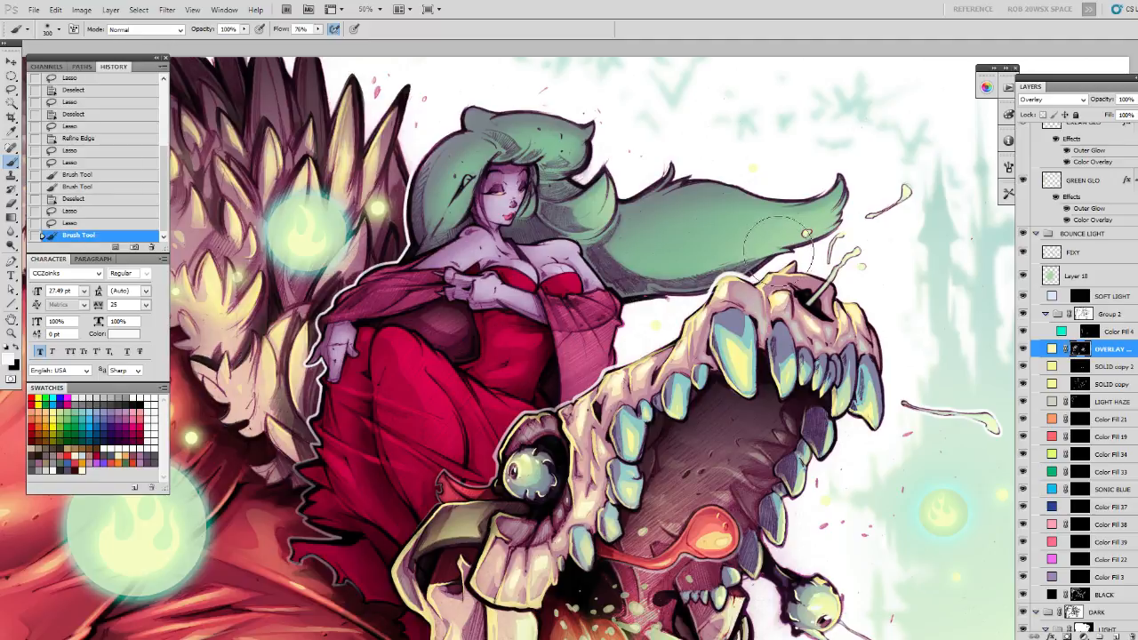
# Lasso the long flowing hair's central streak again, brush a subtle gray highlight into it on the OVERLAY mask, and clear the selection.
pyautogui.press('l')
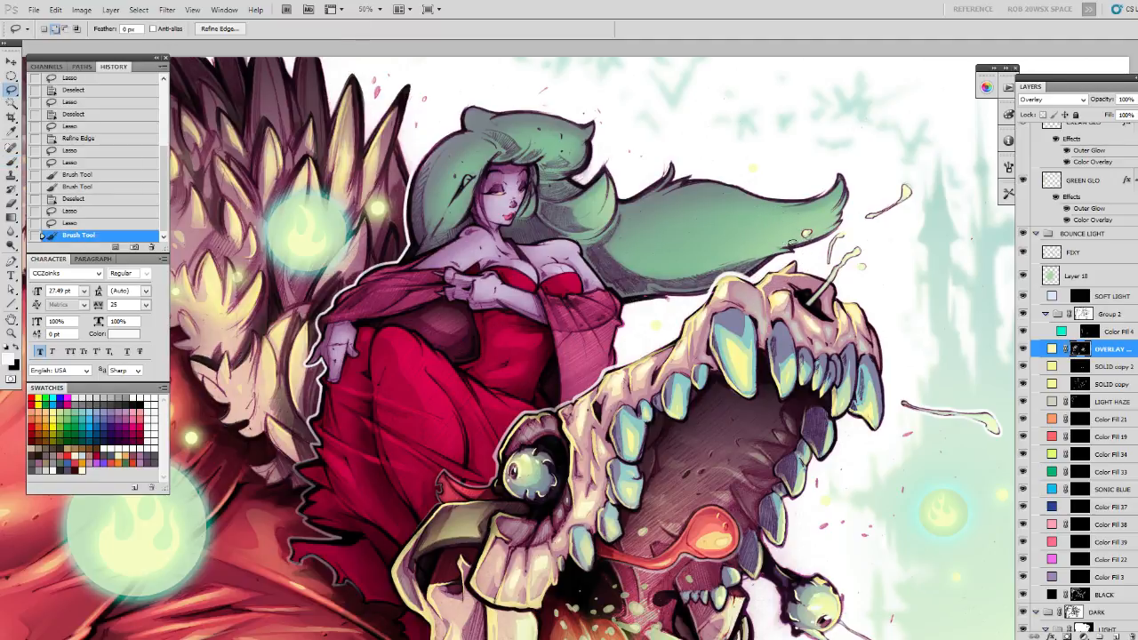
pyautogui.moveTo(732, 252)
pyautogui.mouseDown()
pyautogui.moveTo(769, 254)
pyautogui.moveTo(622, 258)
pyautogui.mouseUp()
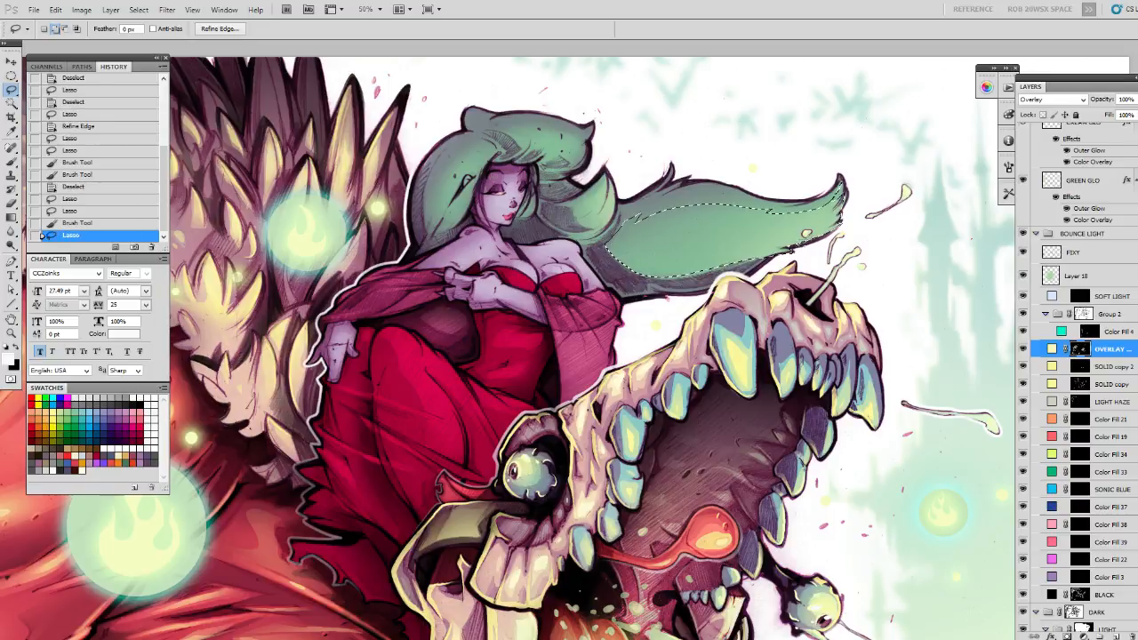
pyautogui.press('b')
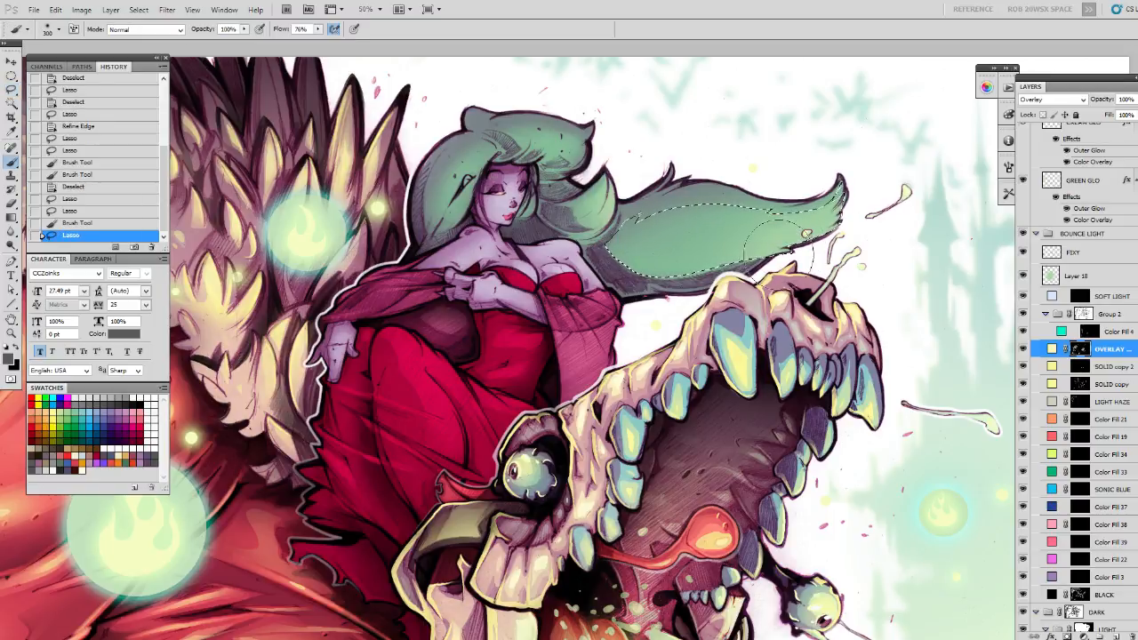
pyautogui.moveTo(650, 344)
pyautogui.mouseDown()
pyautogui.moveTo(789, 247)
pyautogui.moveTo(789, 259)
pyautogui.moveTo(612, 335)
pyautogui.mouseUp()
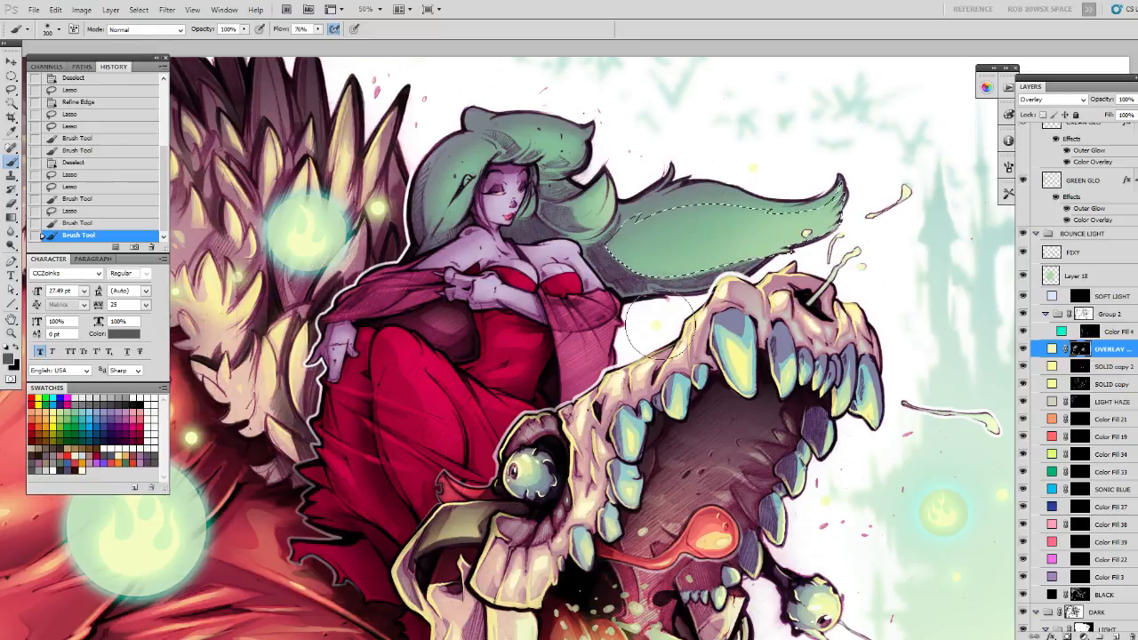
pyautogui.hotkey('ctrl', 'd')
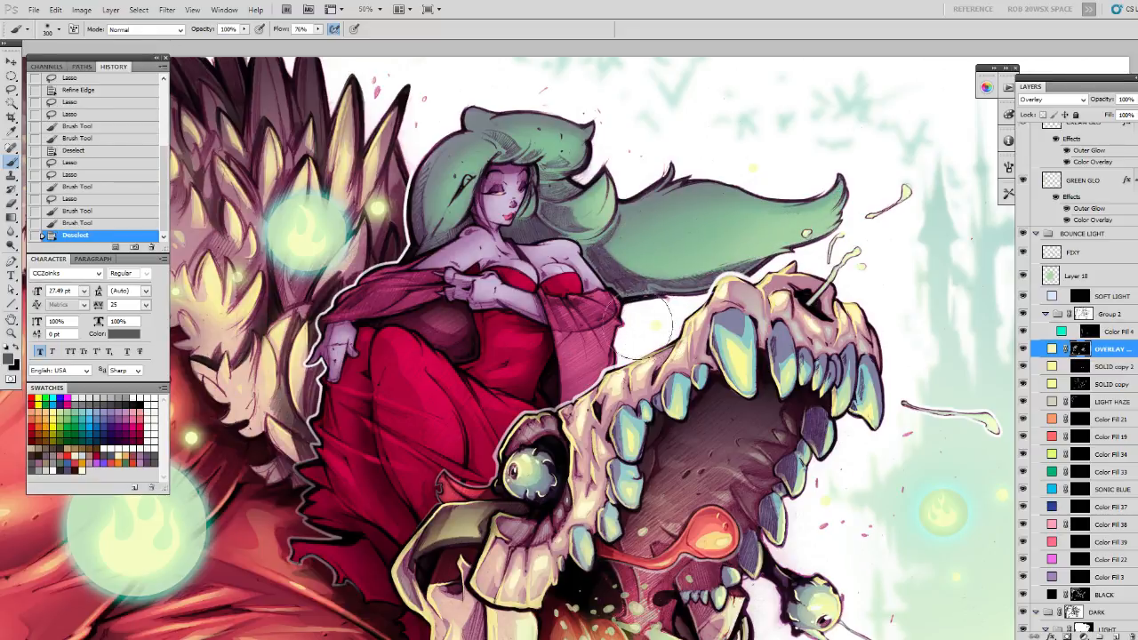
pyautogui.keyDown('alt'); pyautogui.click(639, 322); pyautogui.keyUp('alt')
pyautogui.press('l')
pyautogui.moveTo(670, 276)
pyautogui.mouseDown()
pyautogui.moveTo(668, 290)
pyautogui.moveTo(682, 284)
pyautogui.moveTo(722, 309)
pyautogui.mouseUp()
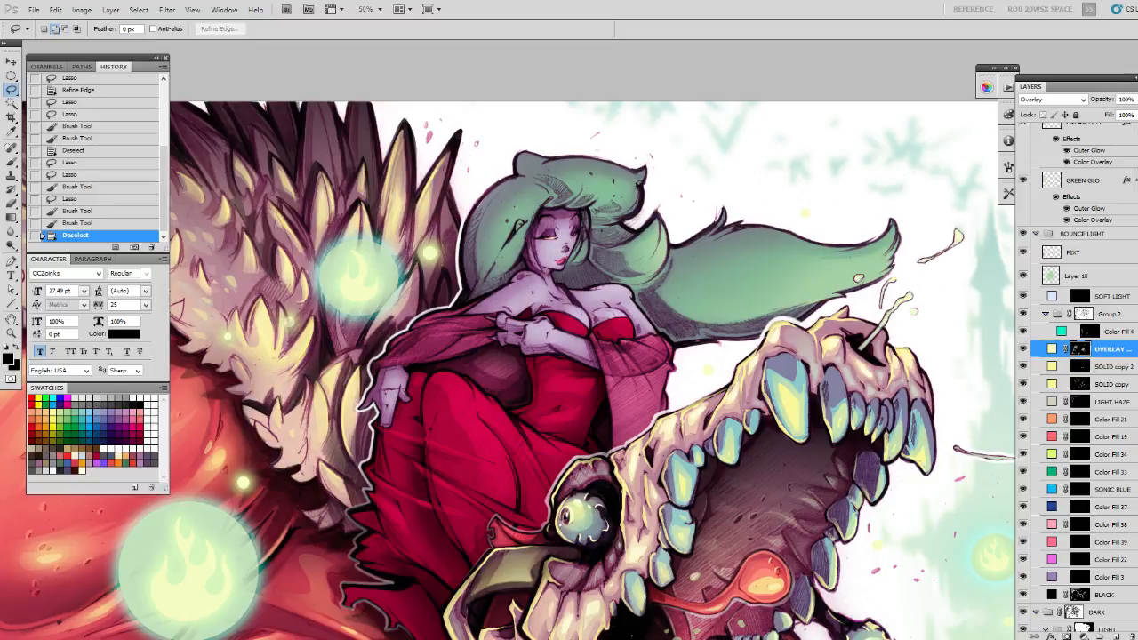
pyautogui.moveTo(637, 183); pyautogui.dragTo(635, 192)
pyautogui.hotkey('ctrl', 'd')
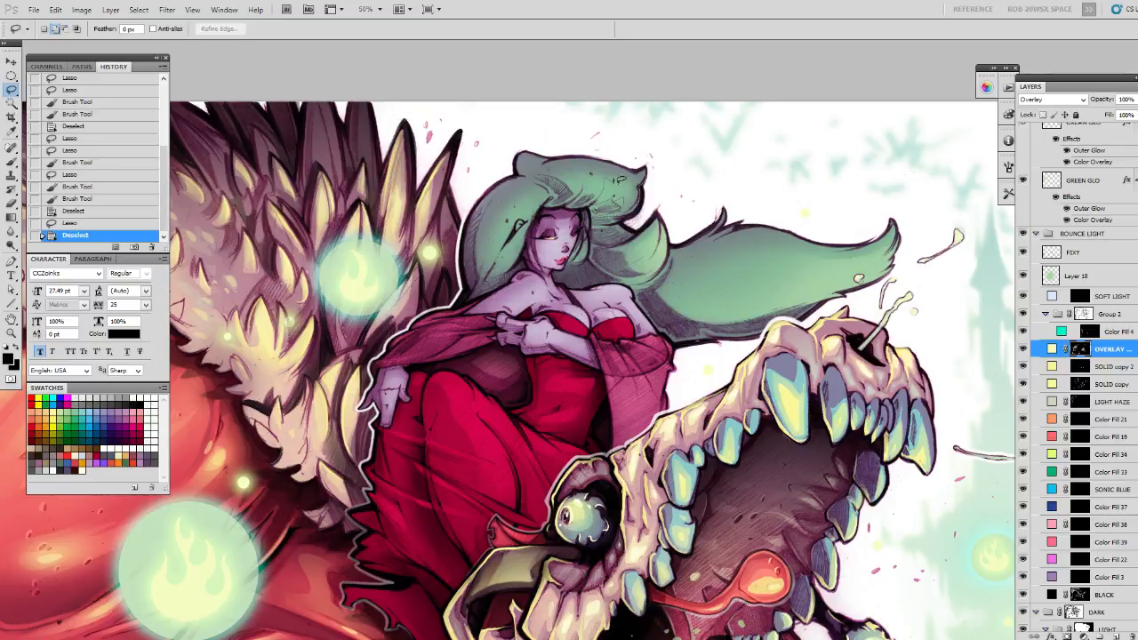
# Lasso the swept tip of the woman's fringe, refine the edge, brush a highlight on the OVERLAY mask, and clear the selection.
pyautogui.moveTo(646, 164); pyautogui.dragTo(649, 184)
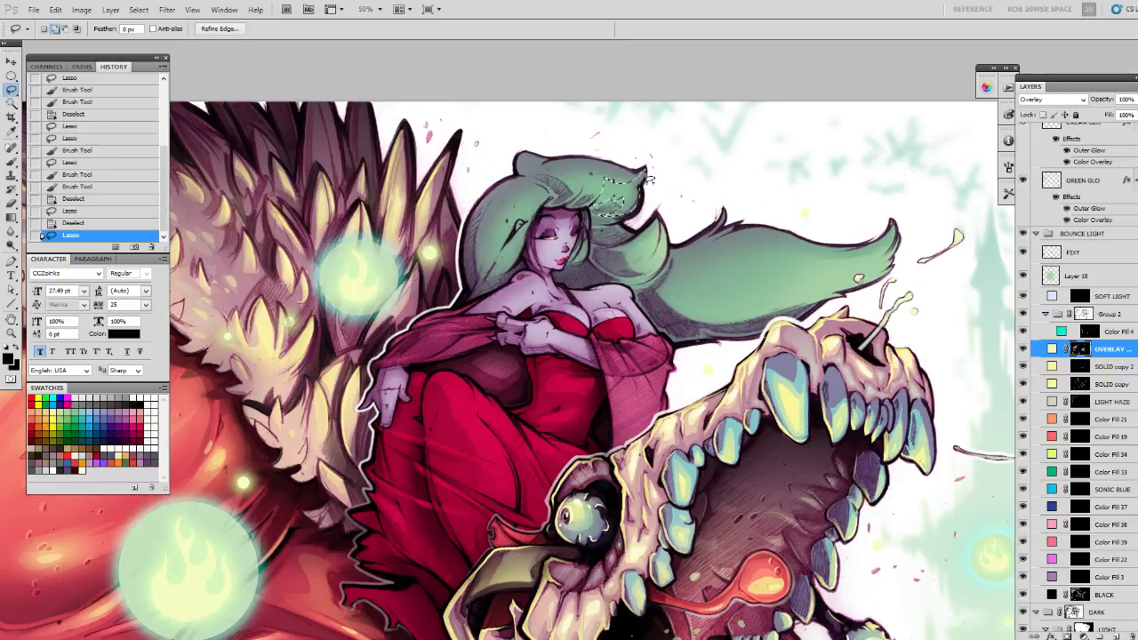
pyautogui.press('b')
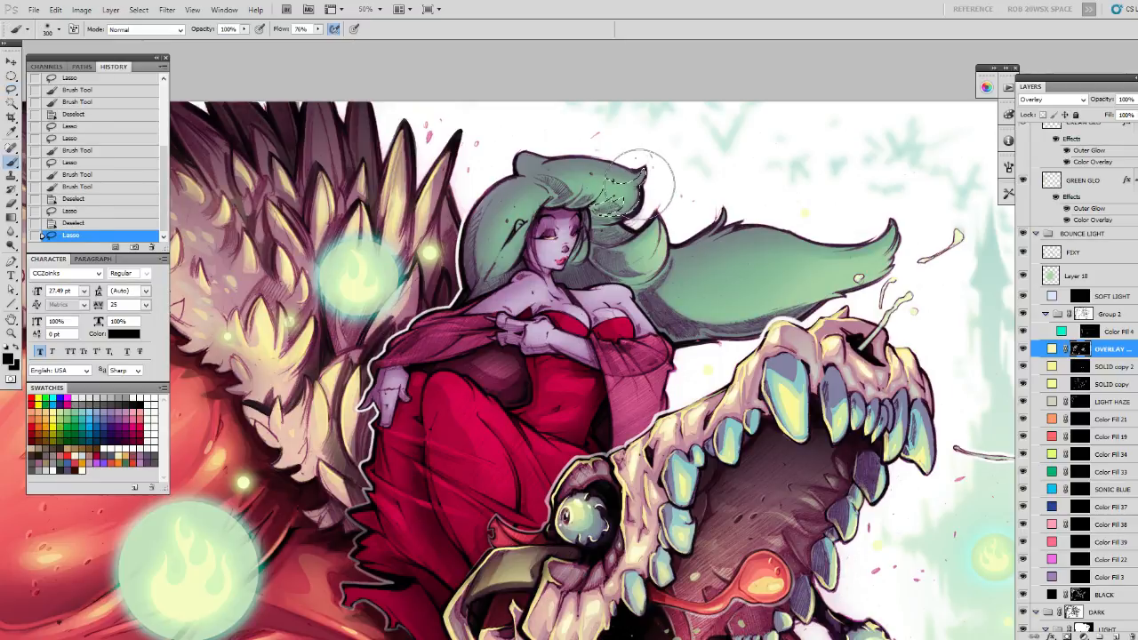
pyautogui.moveTo(642, 177)
pyautogui.mouseDown()
pyautogui.moveTo(655, 172)
pyautogui.moveTo(622, 202)
pyautogui.moveTo(660, 186)
pyautogui.moveTo(616, 219)
pyautogui.mouseUp()
pyautogui.hotkey('ctrl', 'z')
pyautogui.press('x')
pyautogui.hotkey('ctrl', 'z')
pyautogui.hotkey('ctrl', 'z')
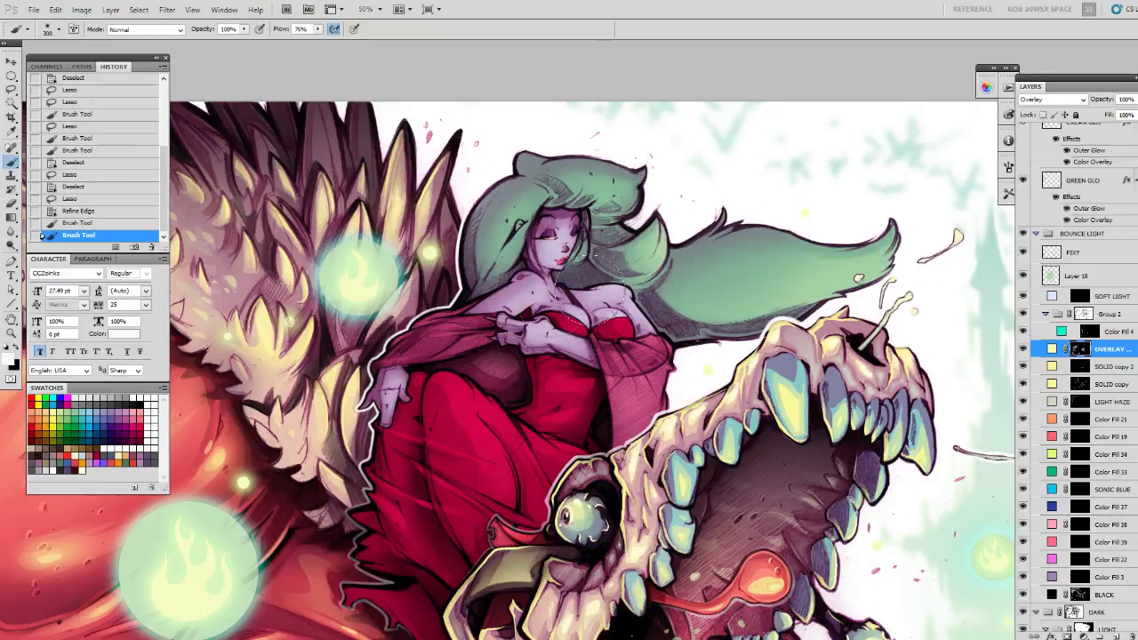
pyautogui.moveTo(635, 361); pyautogui.dragTo(603, 286)
pyautogui.press('z')
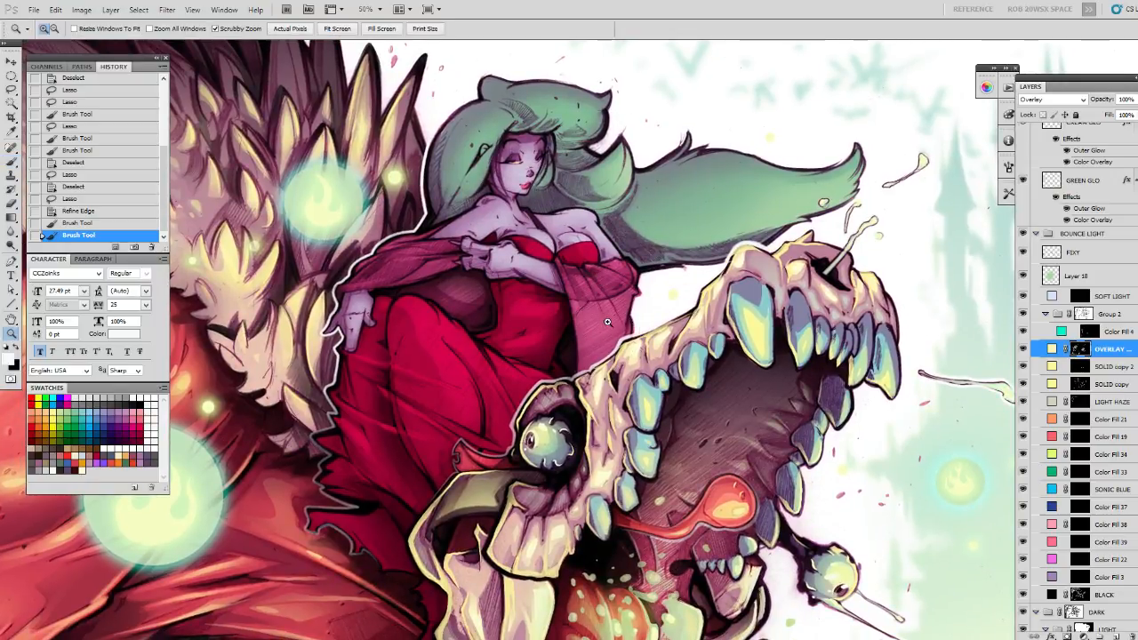
pyautogui.keyDown('alt'); pyautogui.click(605, 331); pyautogui.keyUp('alt')
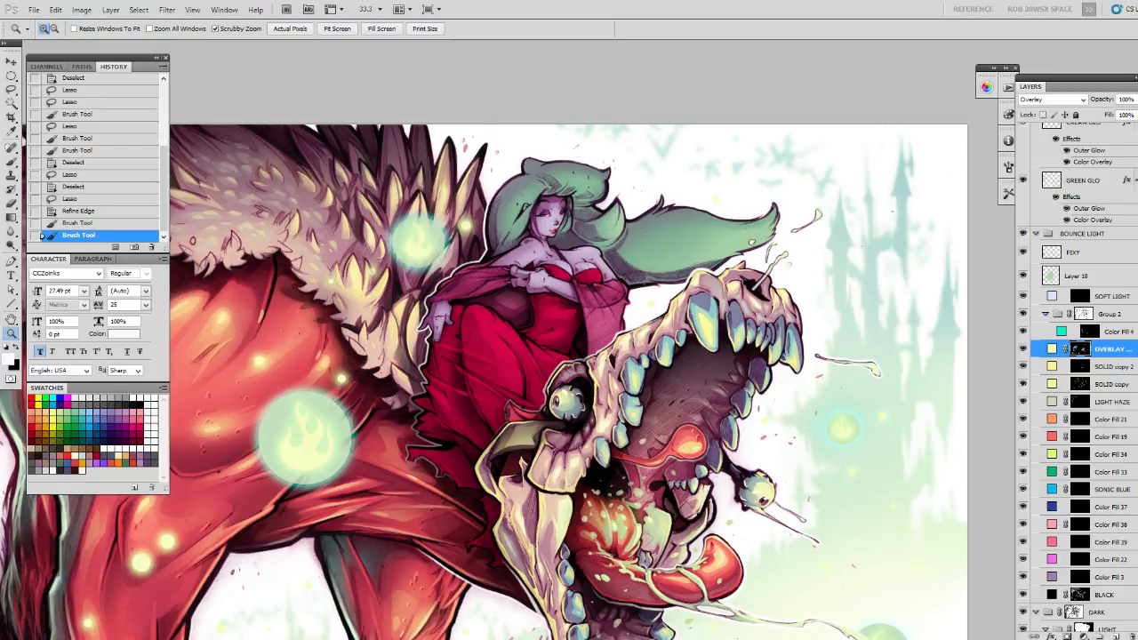
pyautogui.hotkey('ctrl', 'd')
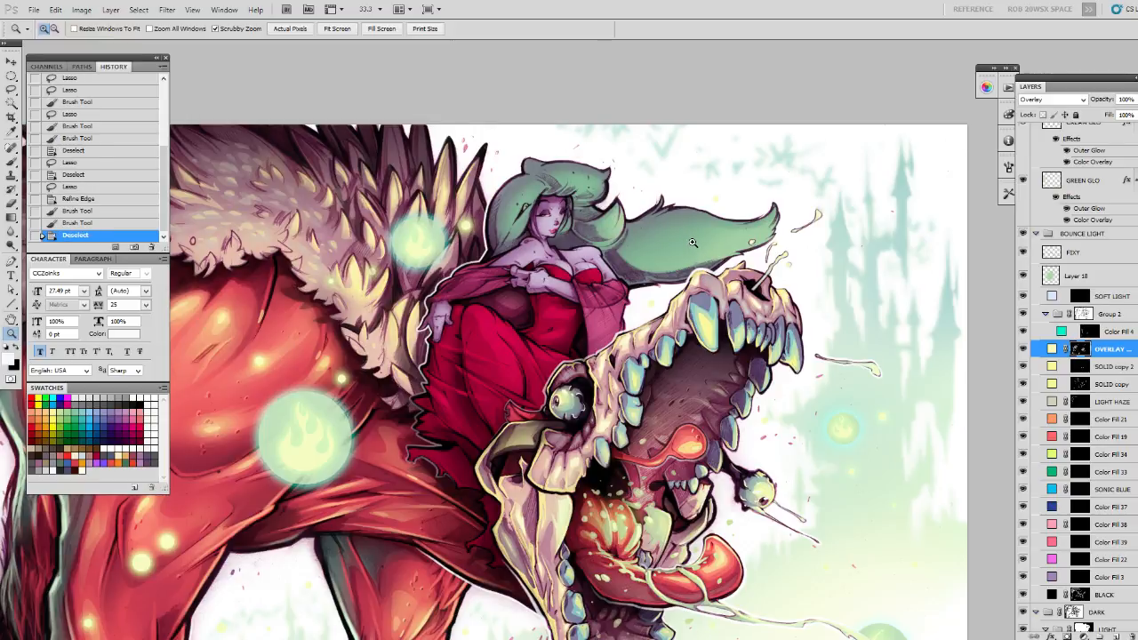
# Outline long highlight streaks along the woman's flowing hair toward its tip with the Lasso.
pyautogui.moveTo(697, 248); pyautogui.dragTo(695, 243)
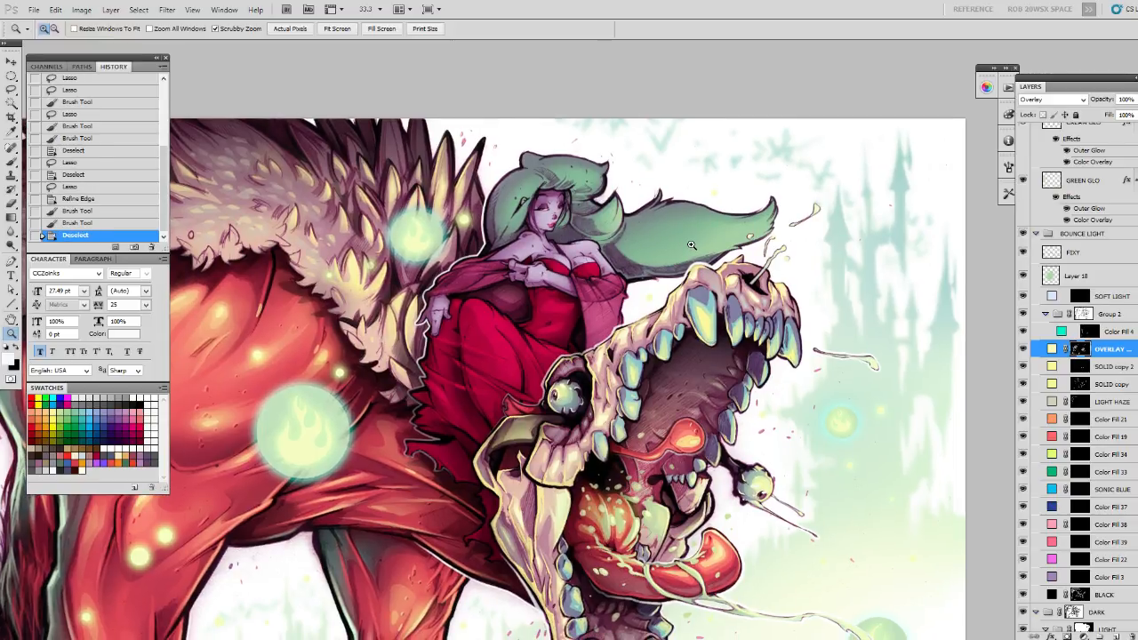
pyautogui.press('l')
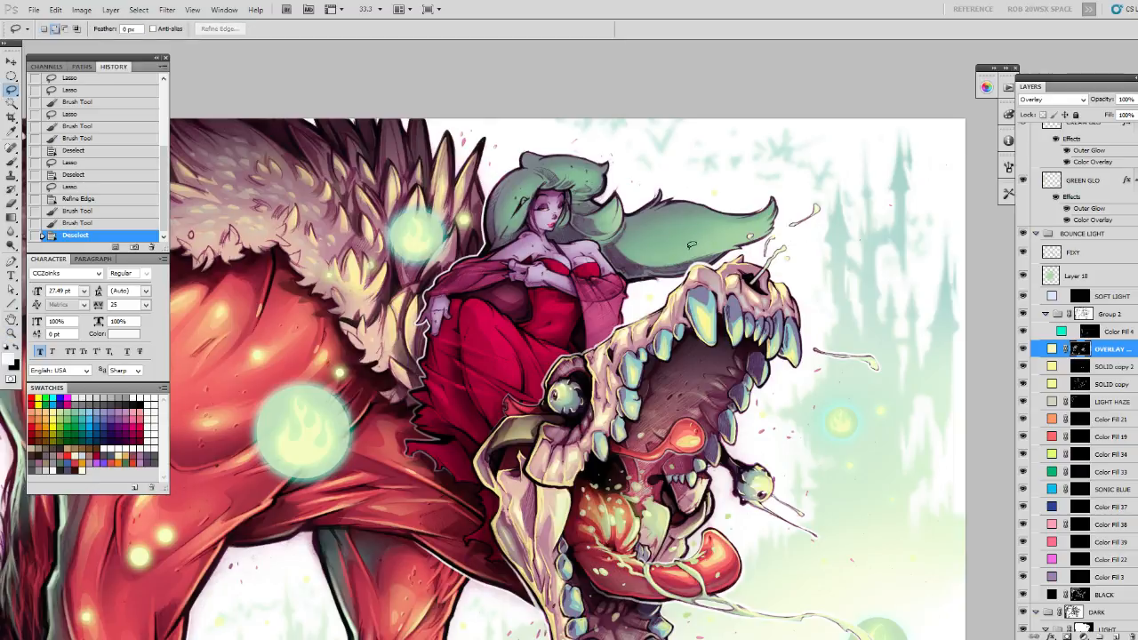
pyautogui.moveTo(697, 254); pyautogui.dragTo(689, 245)
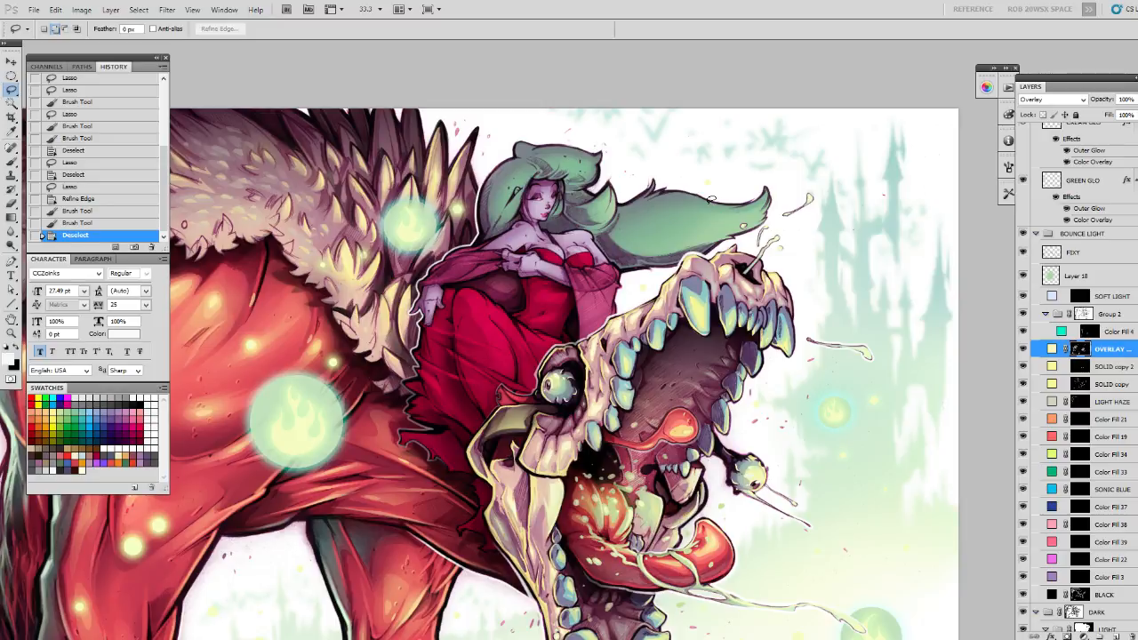
pyautogui.moveTo(759, 225)
pyautogui.mouseDown()
pyautogui.moveTo(798, 212)
pyautogui.moveTo(772, 211)
pyautogui.moveTo(790, 206)
pyautogui.mouseUp()
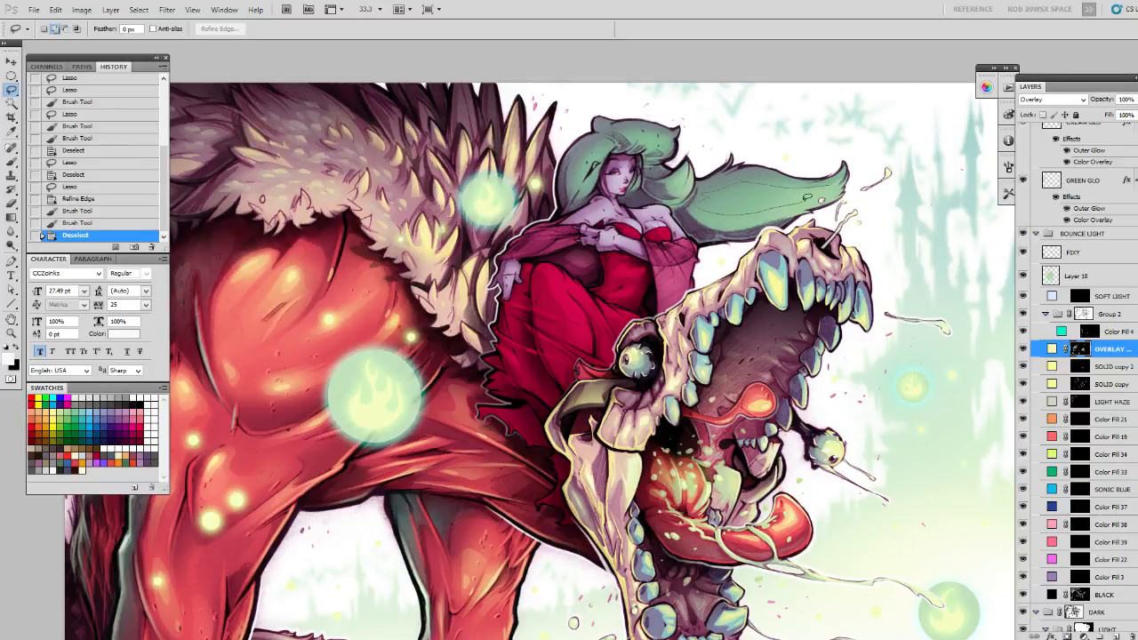
pyautogui.moveTo(813, 191)
pyautogui.mouseDown()
pyautogui.moveTo(835, 157)
pyautogui.moveTo(813, 189)
pyautogui.mouseUp()
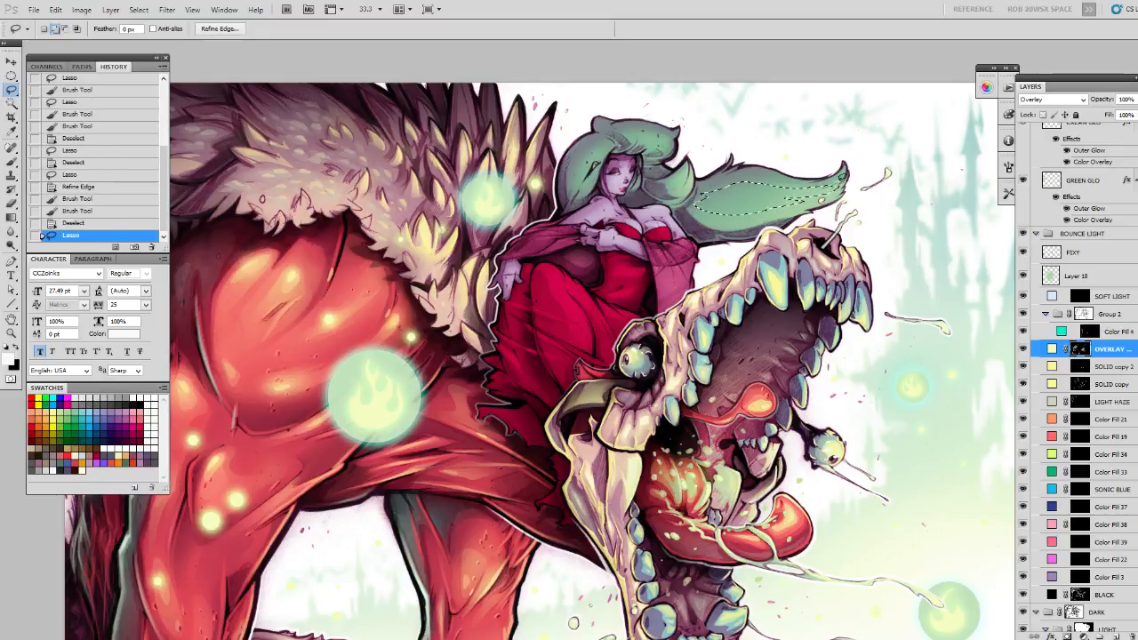
pyautogui.moveTo(841, 182); pyautogui.dragTo(772, 203)
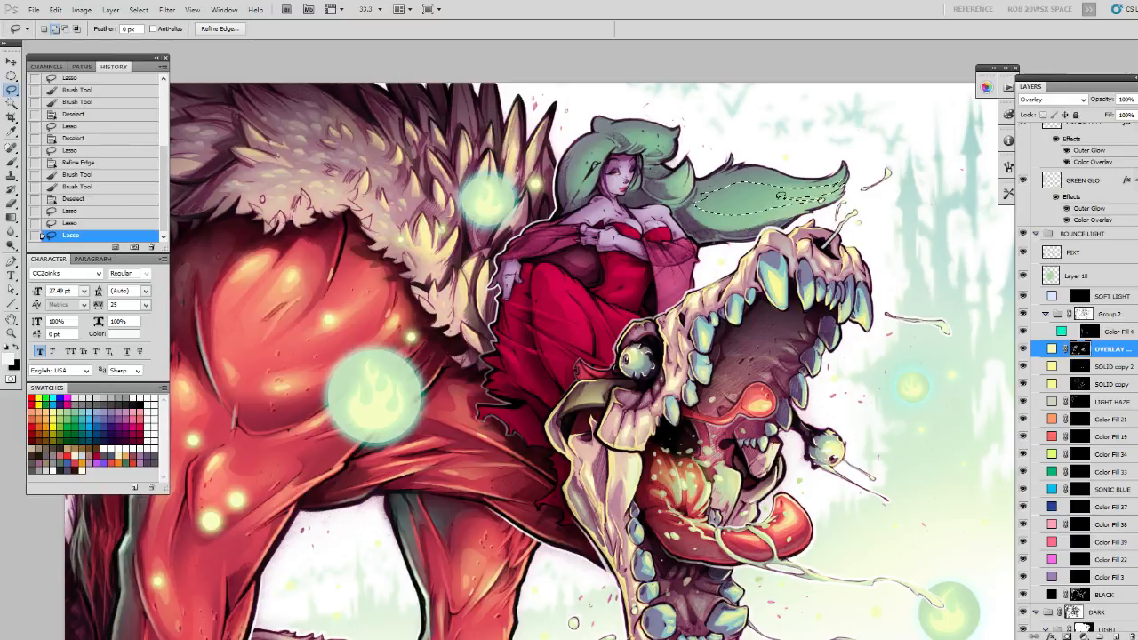
# Brush white and sampled gray highlights into the selected streaks of flowing hair on the OVERLAY mask.
pyautogui.press('b')
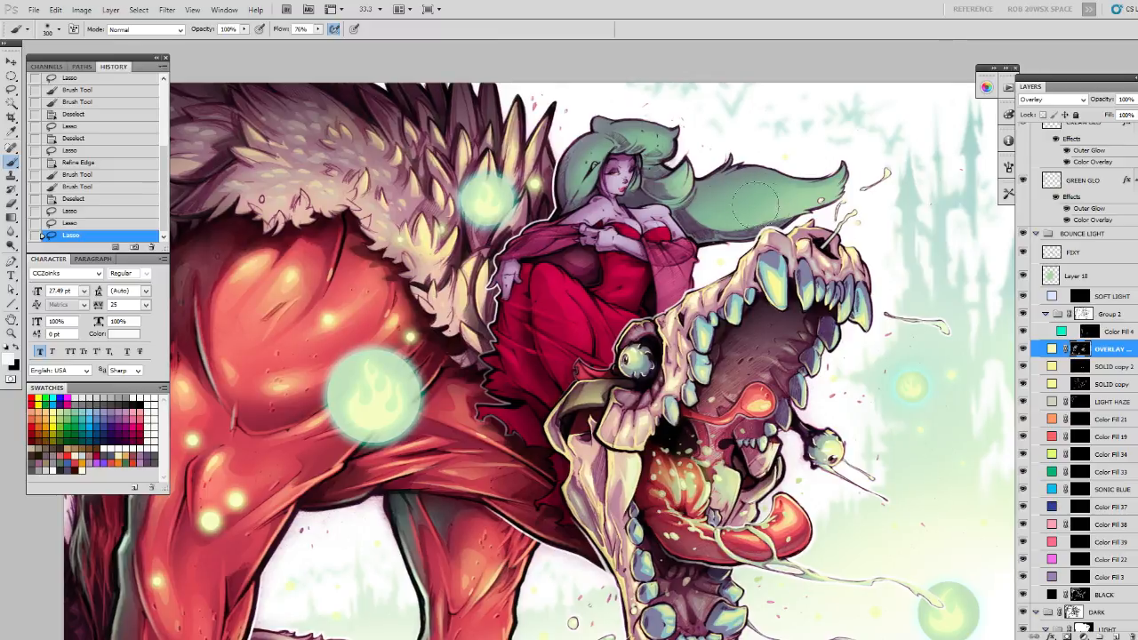
pyautogui.moveTo(804, 200); pyautogui.dragTo(765, 206)
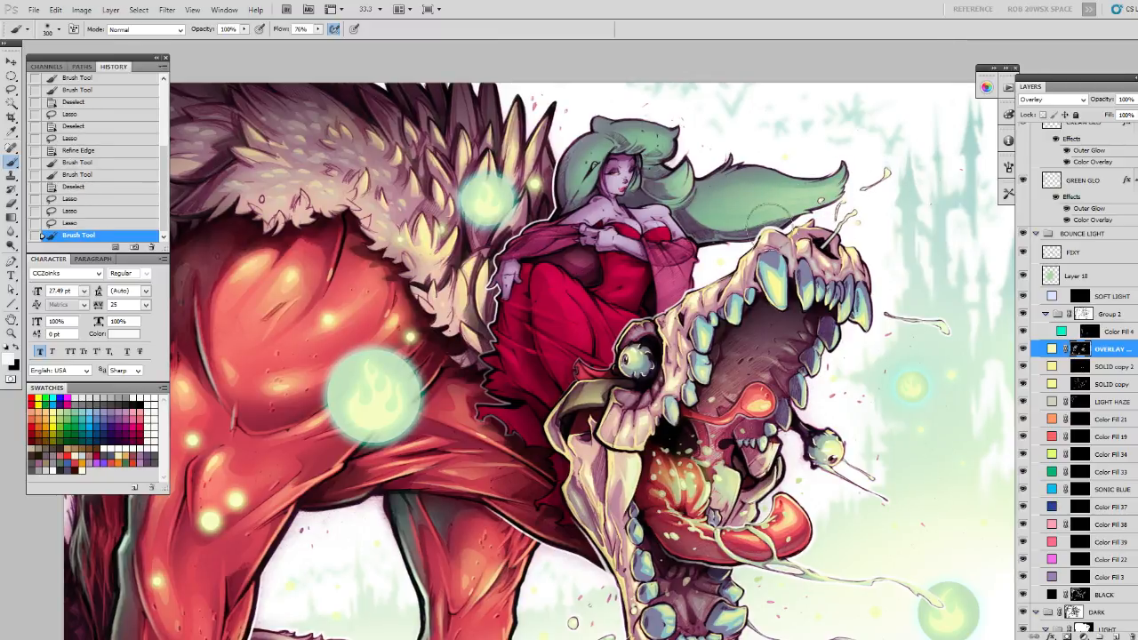
pyautogui.keyDown('alt'); pyautogui.click(825, 200); pyautogui.keyUp('alt')
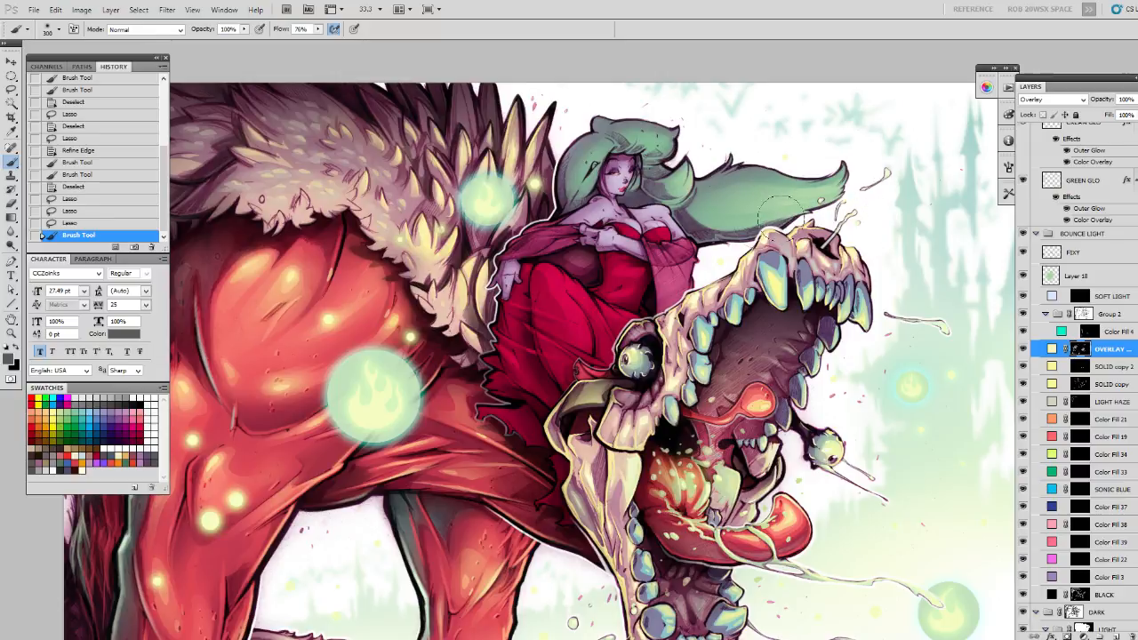
pyautogui.moveTo(871, 178); pyautogui.dragTo(756, 203)
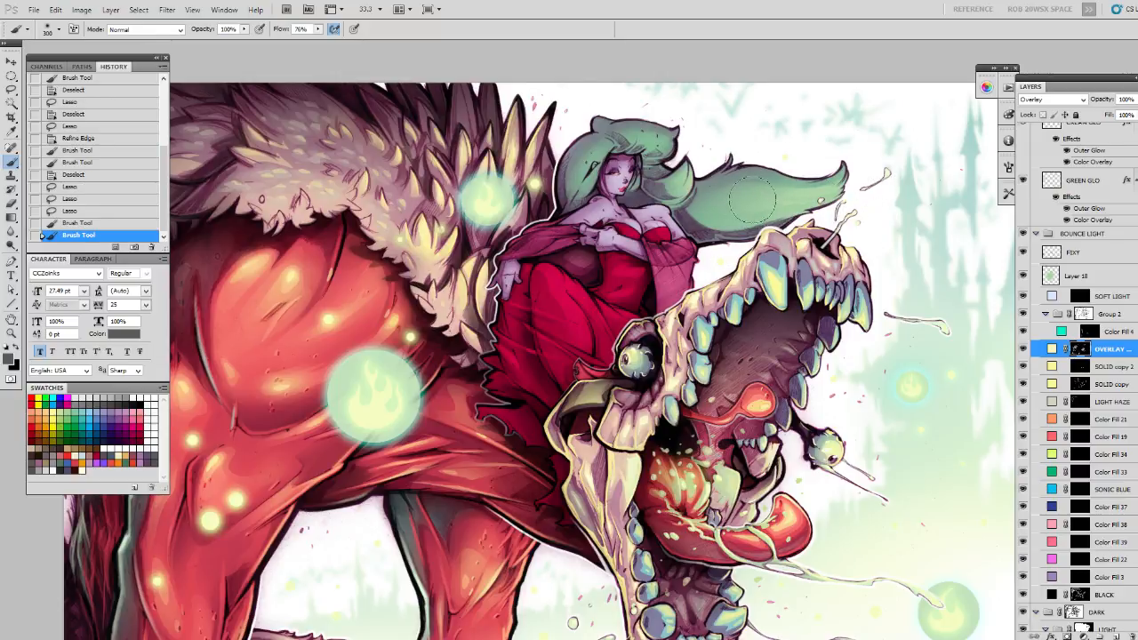
# Try another brush stroke with the swapped color over the selected hair streaks and undo it.
pyautogui.press('x')
pyautogui.keyDown('alt'); pyautogui.click(792, 160); pyautogui.keyUp('alt')
pyautogui.moveTo(759, 202); pyautogui.dragTo(736, 204)
pyautogui.hotkey('ctrl', 'z')
pyautogui.hotkey('ctrl', 'z')
pyautogui.hotkey('ctrl', 'z')
# Blend the streak highlights in the flowing hair with gray brush strokes on the OVERLAY mask and clear the selection.
pyautogui.press('x')
pyautogui.moveTo(596, 242); pyautogui.dragTo(608, 245)
pyautogui.moveTo(804, 222); pyautogui.dragTo(711, 218)
pyautogui.moveTo(662, 313); pyautogui.dragTo(648, 304)
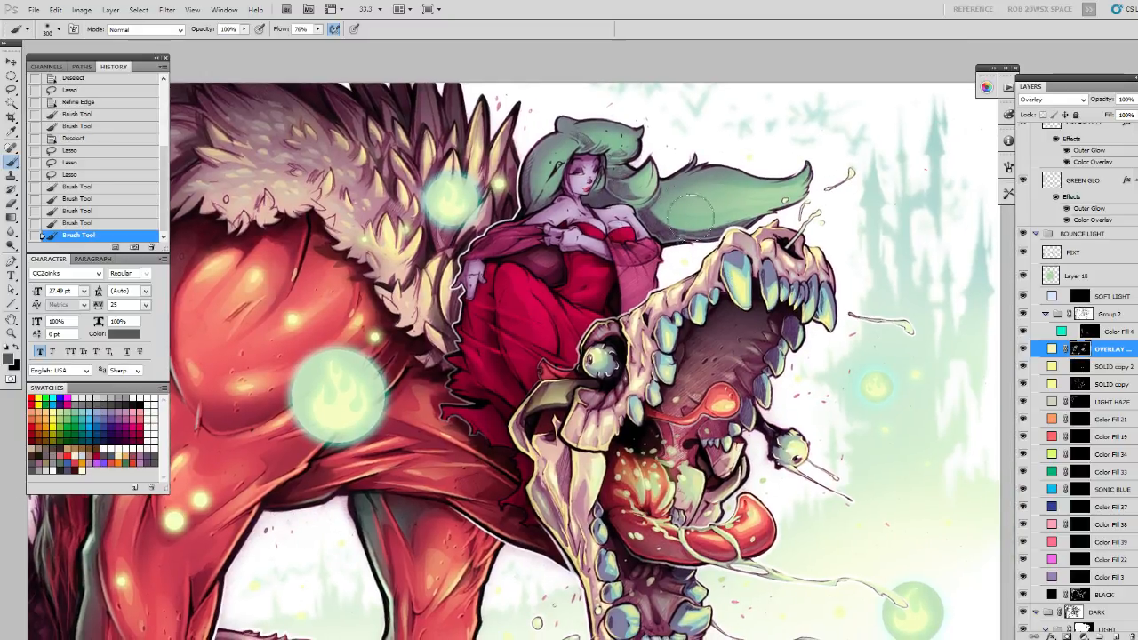
pyautogui.hotkey('ctrl', 'd')
# Set the brush color to white, Lasso thin pointed streaks across the flowing hair, and refine the selection's edge.
pyautogui.press('l')
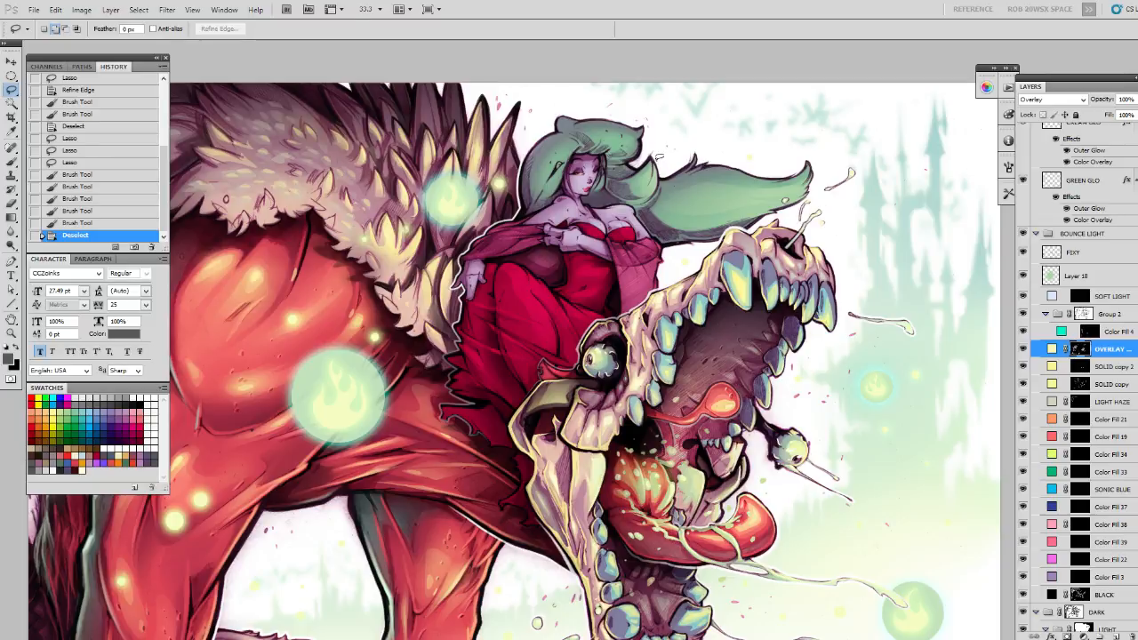
pyautogui.press('d')
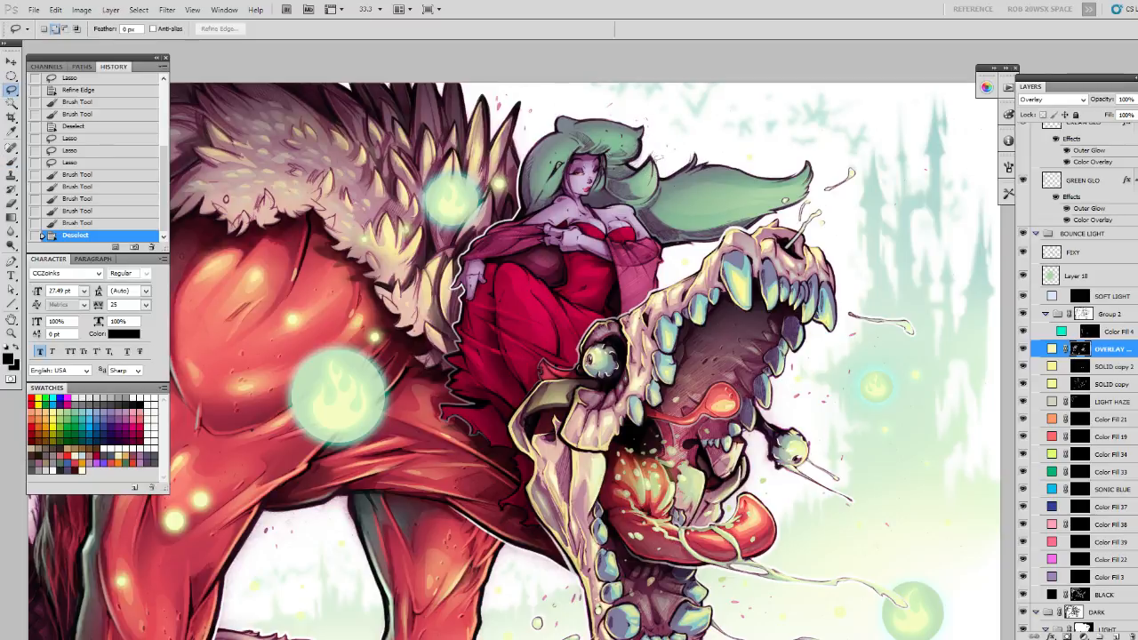
pyautogui.press('x')
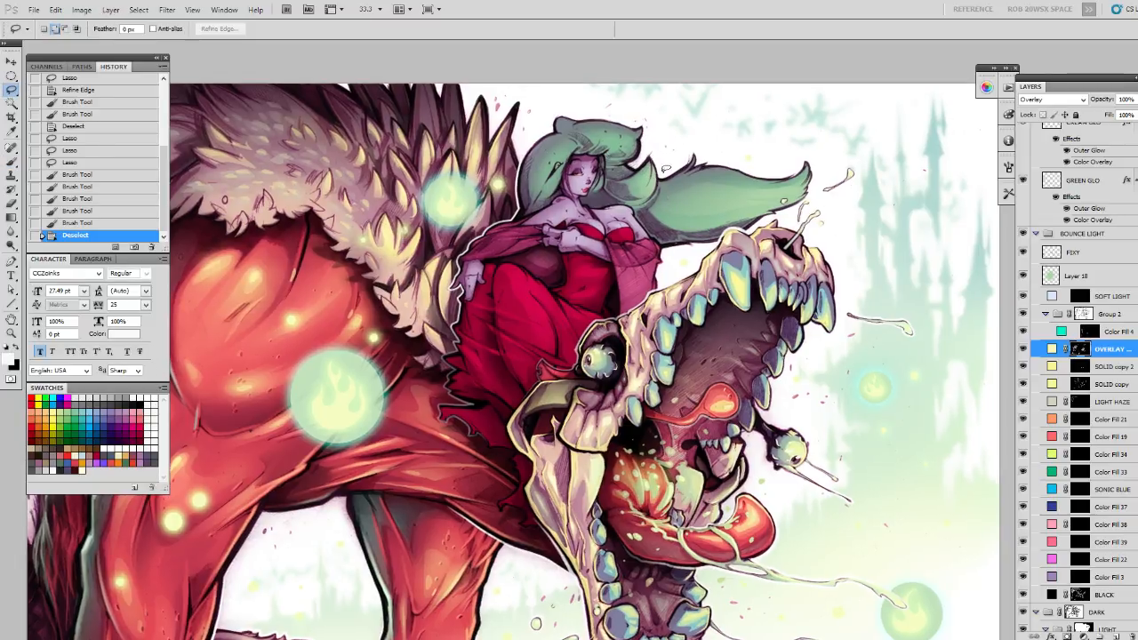
pyautogui.moveTo(653, 175); pyautogui.dragTo(652, 175)
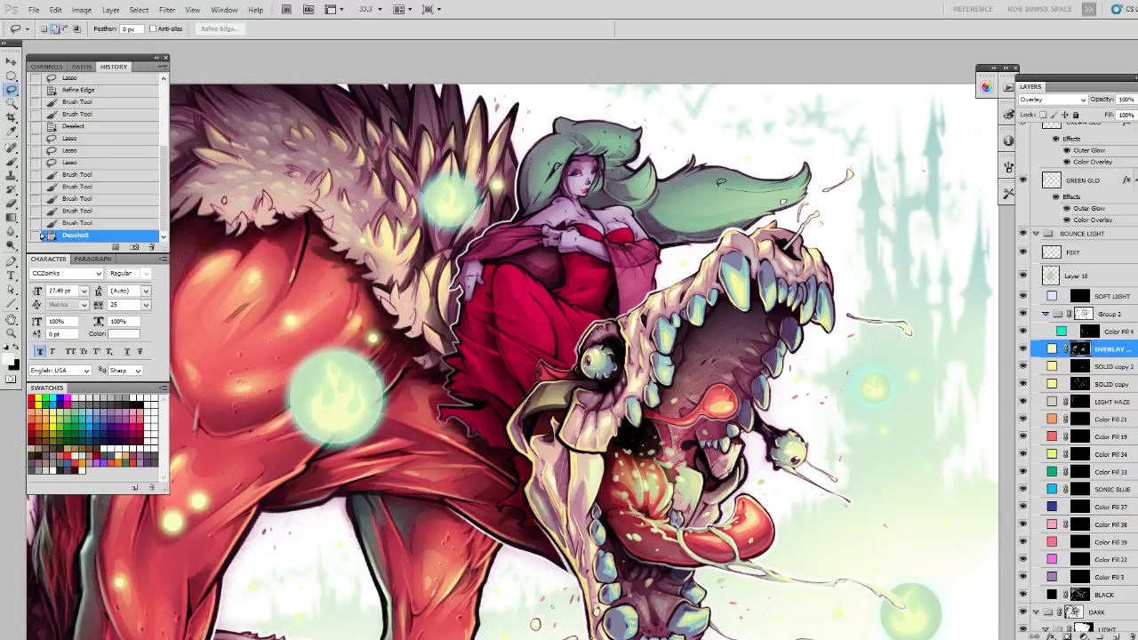
pyautogui.moveTo(738, 197)
pyautogui.mouseDown()
pyautogui.moveTo(801, 178)
pyautogui.moveTo(791, 181)
pyautogui.mouseUp()
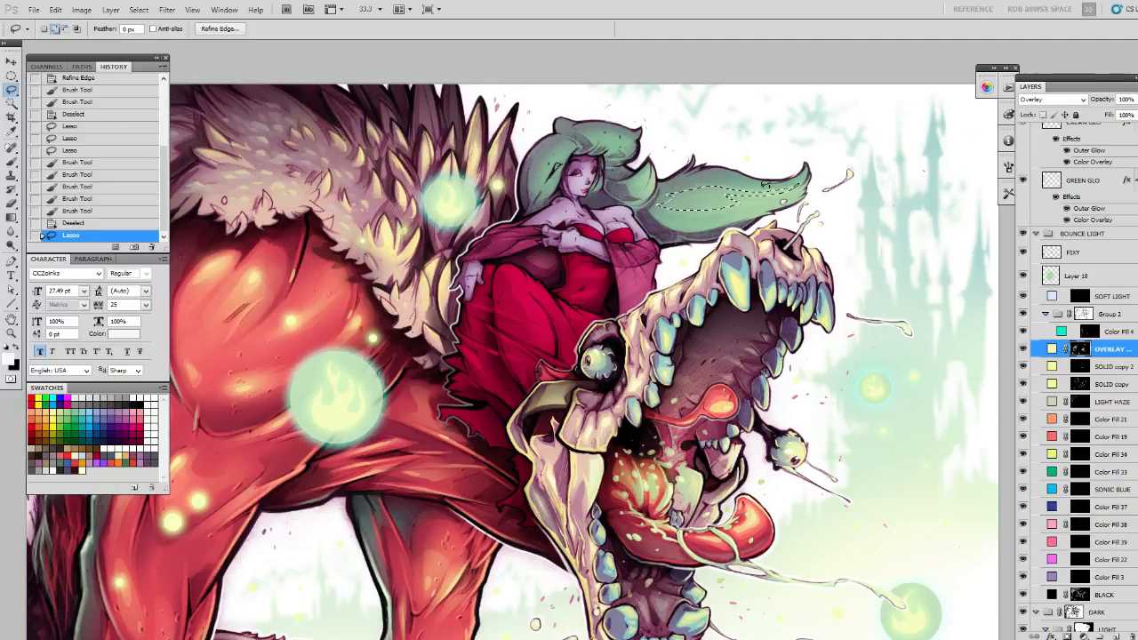
pyautogui.hotkey('ctrl', 'alt', 'r')
pyautogui.press('Return')
# Hide the selection outline, brush a soft highlight into the thin hair streaks on the OVERLAY mask, and clear the selection.
pyautogui.press('b')
pyautogui.hotkey('ctrl', 'h')
pyautogui.moveTo(688, 190)
pyautogui.mouseDown()
pyautogui.moveTo(792, 178)
pyautogui.moveTo(689, 194)
pyautogui.mouseUp()
pyautogui.hotkey('ctrl', 'z')
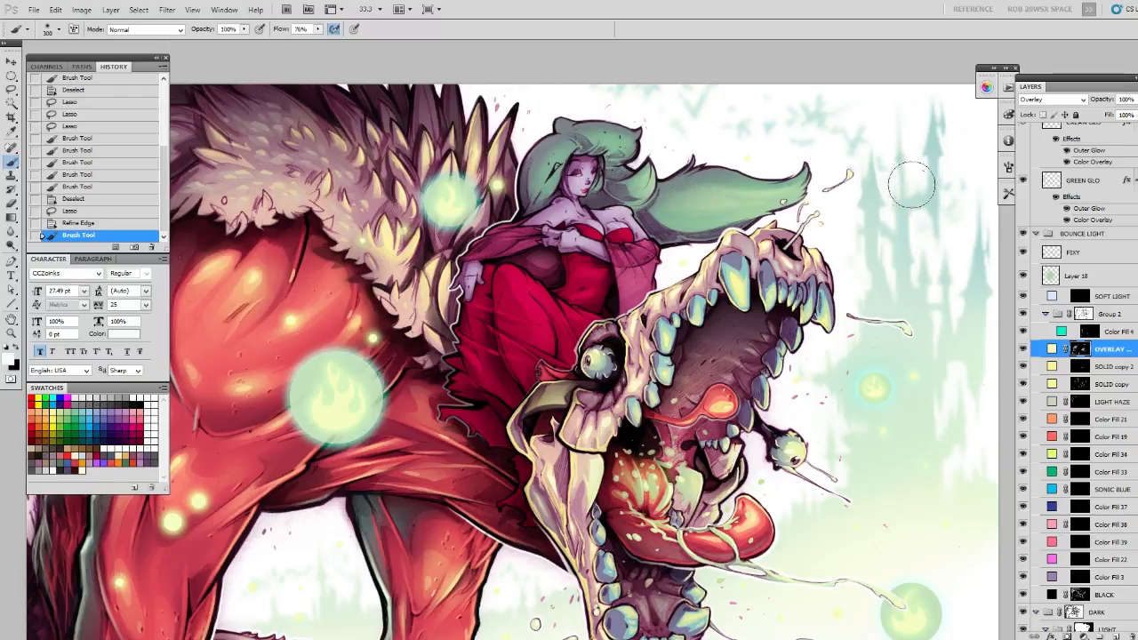
pyautogui.moveTo(766, 251); pyautogui.dragTo(718, 203)
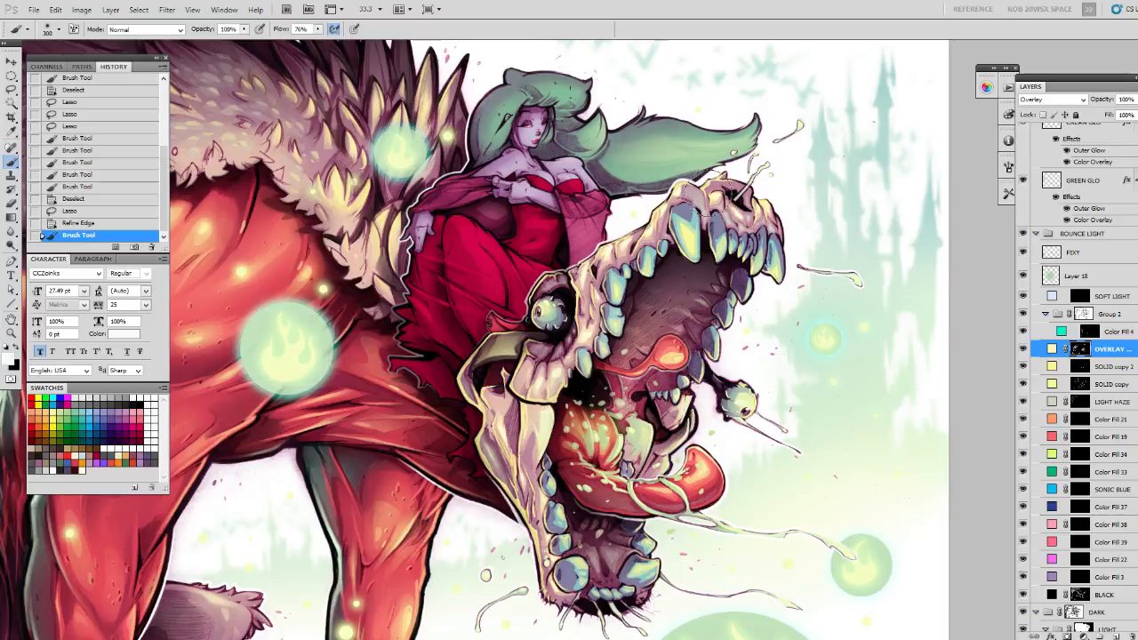
pyautogui.moveTo(686, 169); pyautogui.dragTo(714, 186)
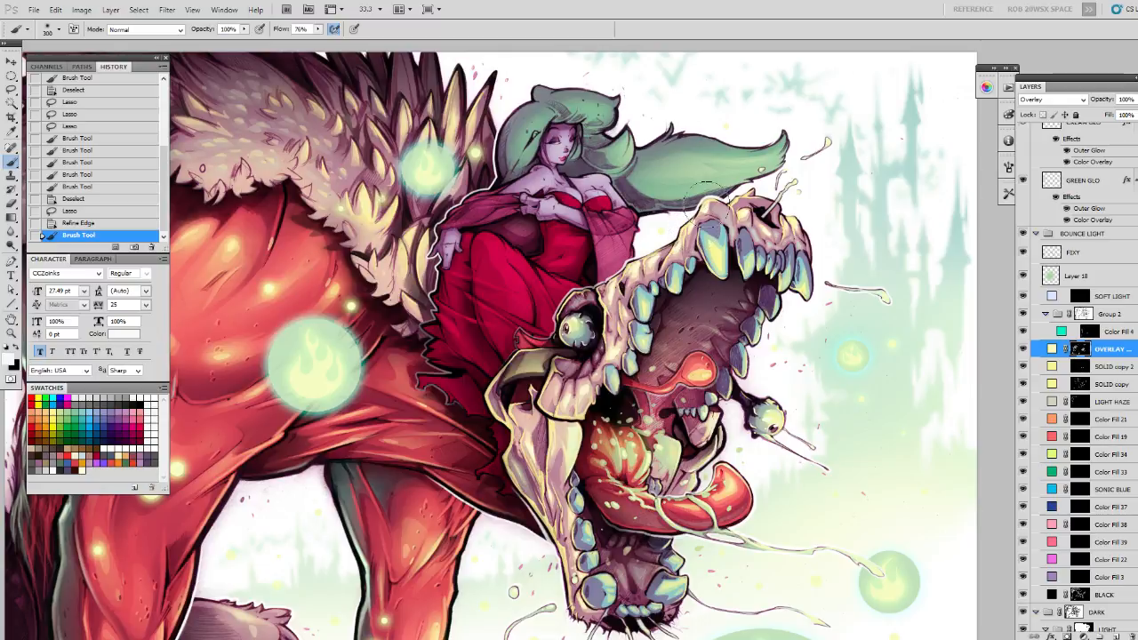
pyautogui.keyDown('alt'); pyautogui.click(718, 200); pyautogui.keyUp('alt')
pyautogui.moveTo(722, 180); pyautogui.dragTo(753, 185)
pyautogui.hotkey('ctrl', 'z')
pyautogui.hotkey('ctrl', 'd')
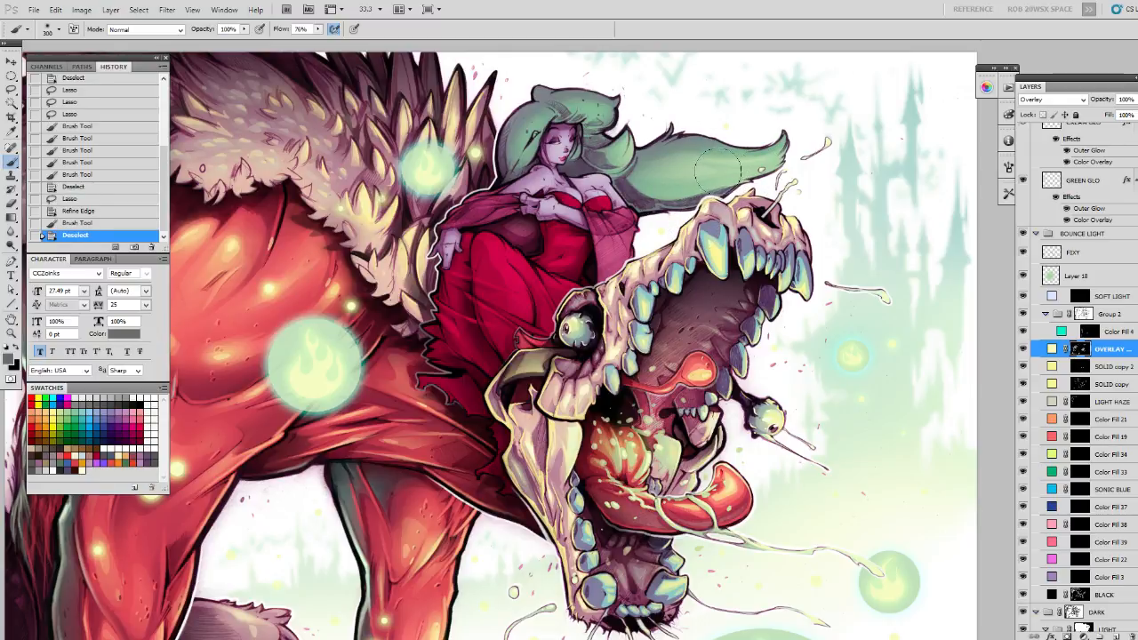
pyautogui.moveTo(724, 173); pyautogui.dragTo(753, 165)
pyautogui.press('l')
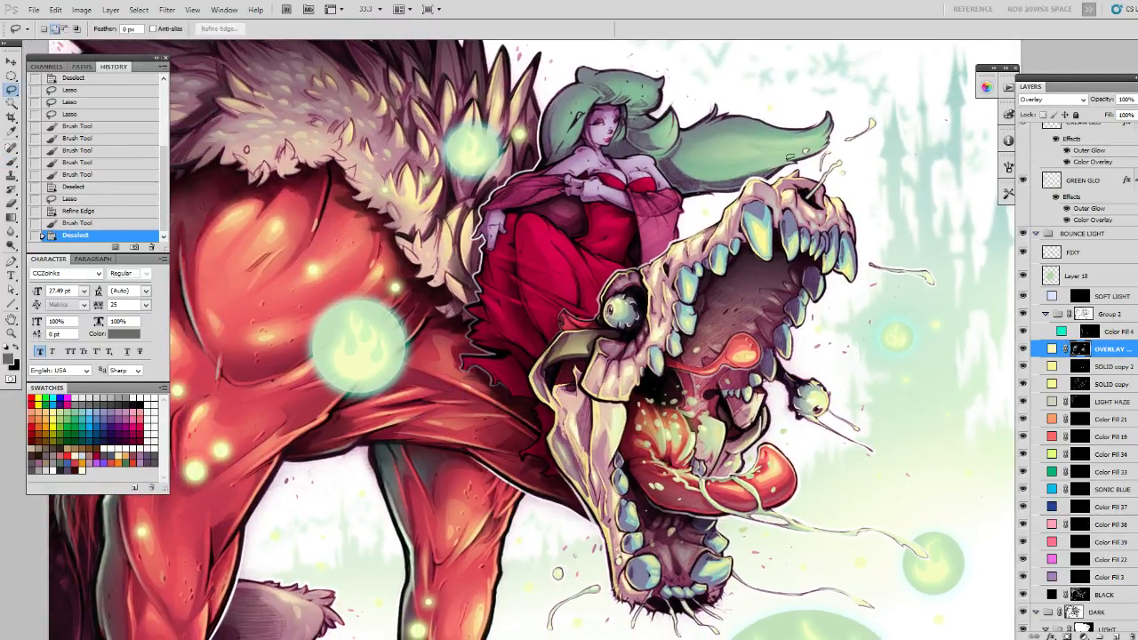
pyautogui.hotkey('ctrl', 'd')
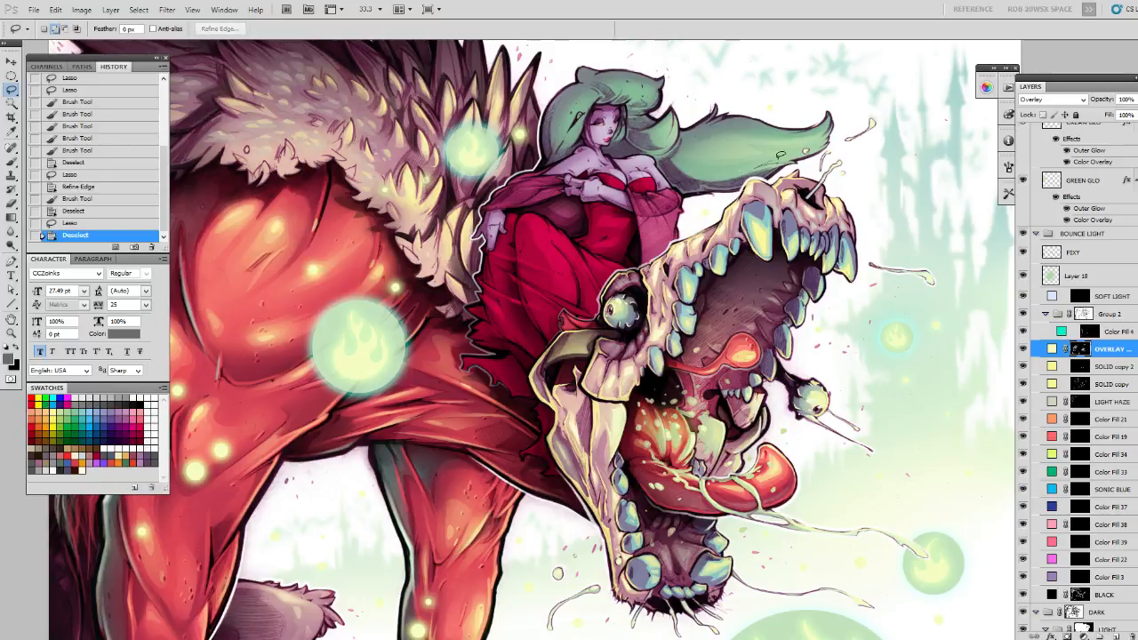
# Lasso a streak near the flowing hair's tip, soften its edge, and blend highlight strokes into it on the OVERLAY mask before deselecting.
pyautogui.moveTo(796, 157)
pyautogui.mouseDown()
pyautogui.moveTo(786, 170)
pyautogui.moveTo(835, 182)
pyautogui.mouseUp()
pyautogui.hotkey('ctrl', 'alt', 'r')
pyautogui.press('b')
pyautogui.press('x')
pyautogui.moveTo(805, 141)
pyautogui.mouseDown()
pyautogui.moveTo(804, 173)
pyautogui.moveTo(764, 156)
pyautogui.moveTo(827, 174)
pyautogui.mouseUp()
pyautogui.hotkey('ctrl', 'alt', 'z')
pyautogui.press('x')
pyautogui.moveTo(823, 165)
pyautogui.mouseDown()
pyautogui.moveTo(775, 164)
pyautogui.moveTo(828, 174)
pyautogui.moveTo(749, 225)
pyautogui.mouseUp()
pyautogui.hotkey('ctrl', 'alt', 'z')
pyautogui.hotkey('ctrl', 'z')
pyautogui.hotkey('ctrl', 'd')
pyautogui.press('l')
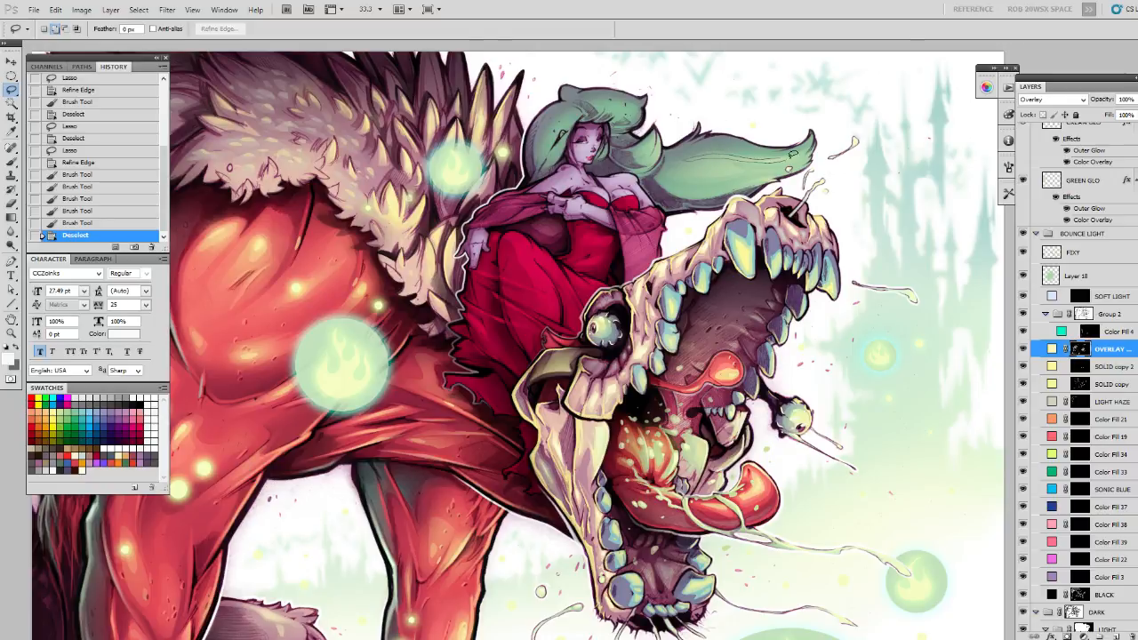
# Lasso long pointed streaks across the flowing hair, trimming and extending the selection's outline.
pyautogui.moveTo(785, 152); pyautogui.dragTo(757, 157)
pyautogui.hotkey('ctrl', 'd')
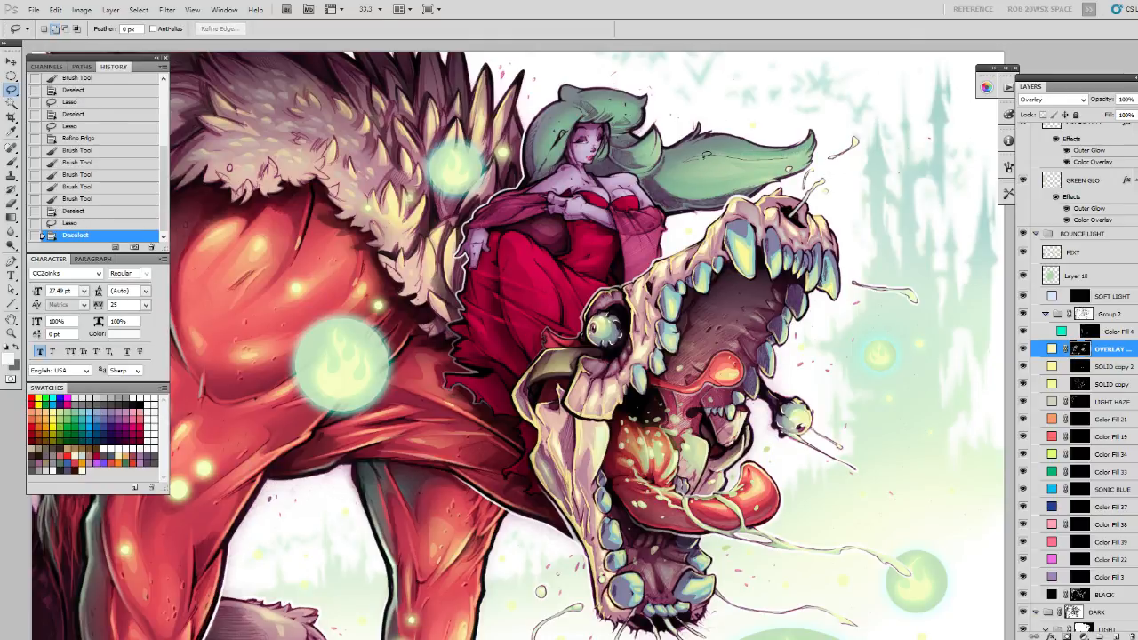
pyautogui.moveTo(780, 158)
pyautogui.mouseDown()
pyautogui.moveTo(689, 161)
pyautogui.moveTo(773, 156)
pyautogui.mouseUp()
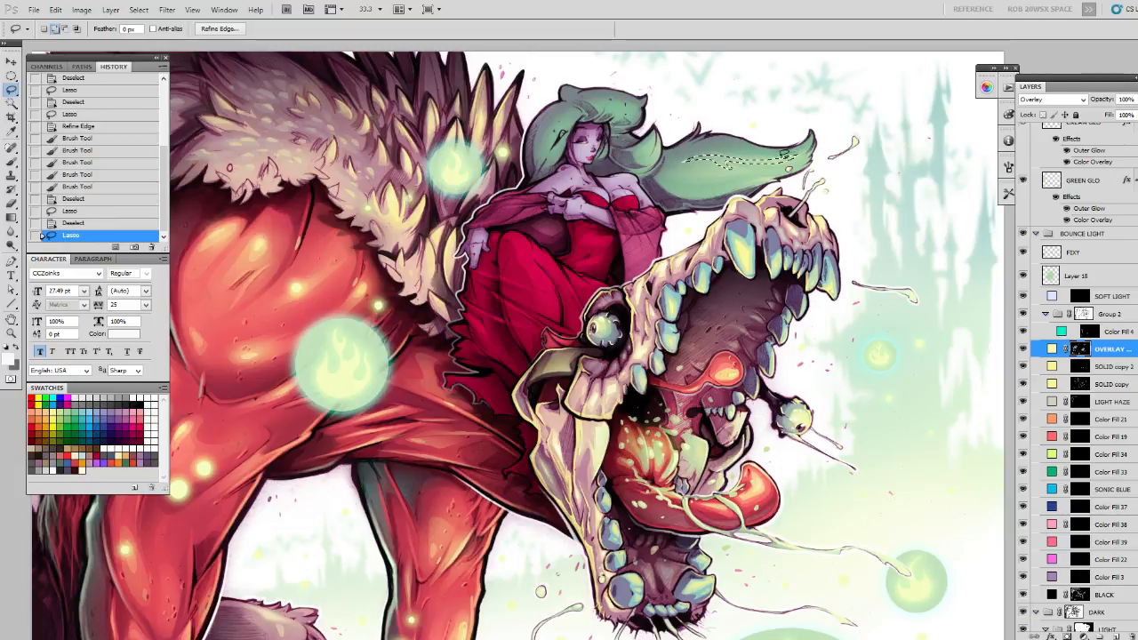
pyautogui.press('alt')
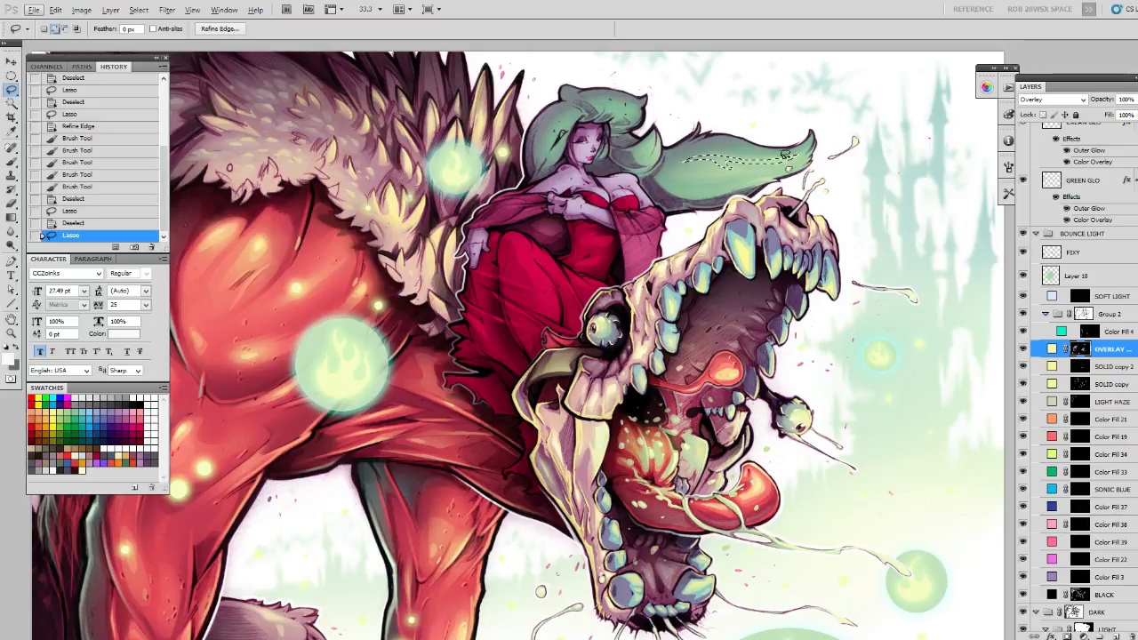
pyautogui.keyDown('alt'); pyautogui.moveTo(801, 153); pyautogui.dragTo(716, 162); pyautogui.keyUp('alt')
pyautogui.moveTo(800, 152)
pyautogui.keyDown('shift'); pyautogui.mouseDown()
pyautogui.moveTo(728, 160)
pyautogui.moveTo(745, 164)
pyautogui.moveTo(728, 153)
pyautogui.moveTo(744, 145)
pyautogui.moveTo(786, 153)
pyautogui.mouseUp(); pyautogui.keyUp('shift')
# Try white brush strokes over the selected long hair streaks with the outline hidden, undo them, and clear the selection.
pyautogui.press('b')
pyautogui.hotkey('ctrl', 'h')
pyautogui.hotkey('ctrl', 'z')
pyautogui.moveTo(765, 142)
pyautogui.mouseDown()
pyautogui.moveTo(664, 224)
pyautogui.moveTo(720, 160)
pyautogui.moveTo(810, 150)
pyautogui.moveTo(718, 167)
pyautogui.moveTo(832, 171)
pyautogui.mouseUp()
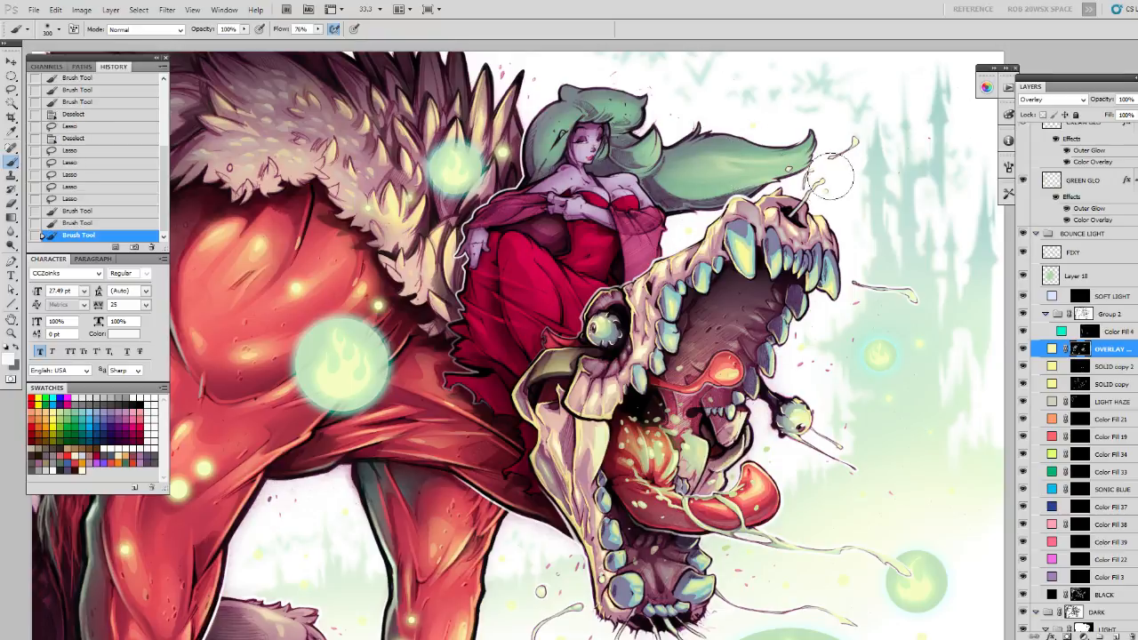
pyautogui.hotkey('ctrl', 'alt', 'z')
pyautogui.hotkey('ctrl', 'alt', 'z')
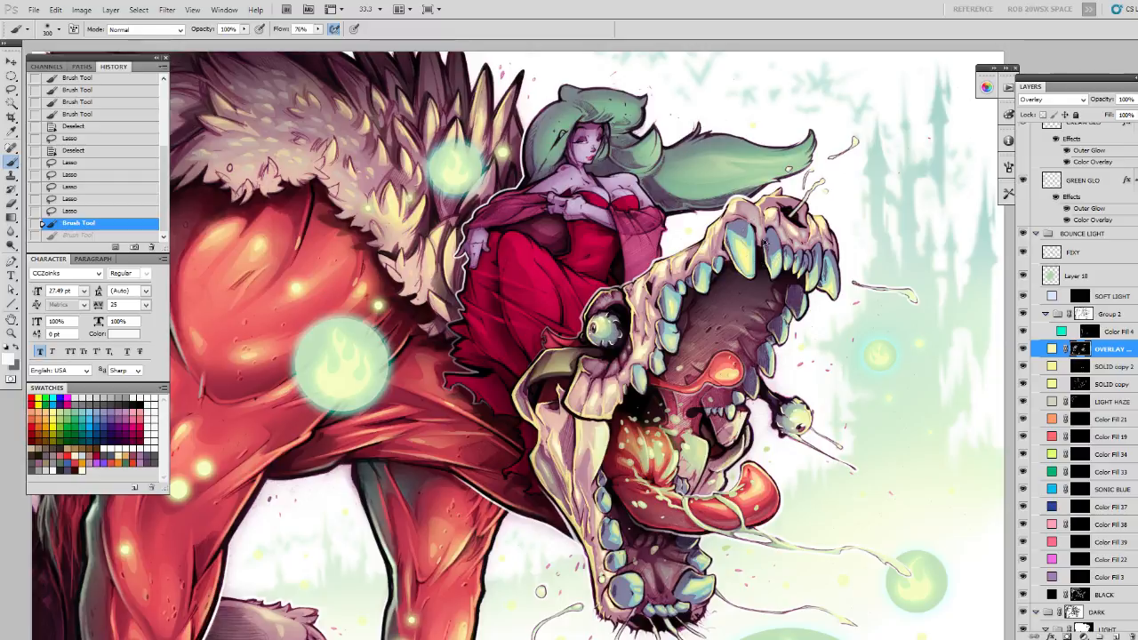
pyautogui.hotkey('ctrl', 'alt', 'z')
pyautogui.moveTo(762, 242); pyautogui.dragTo(718, 250)
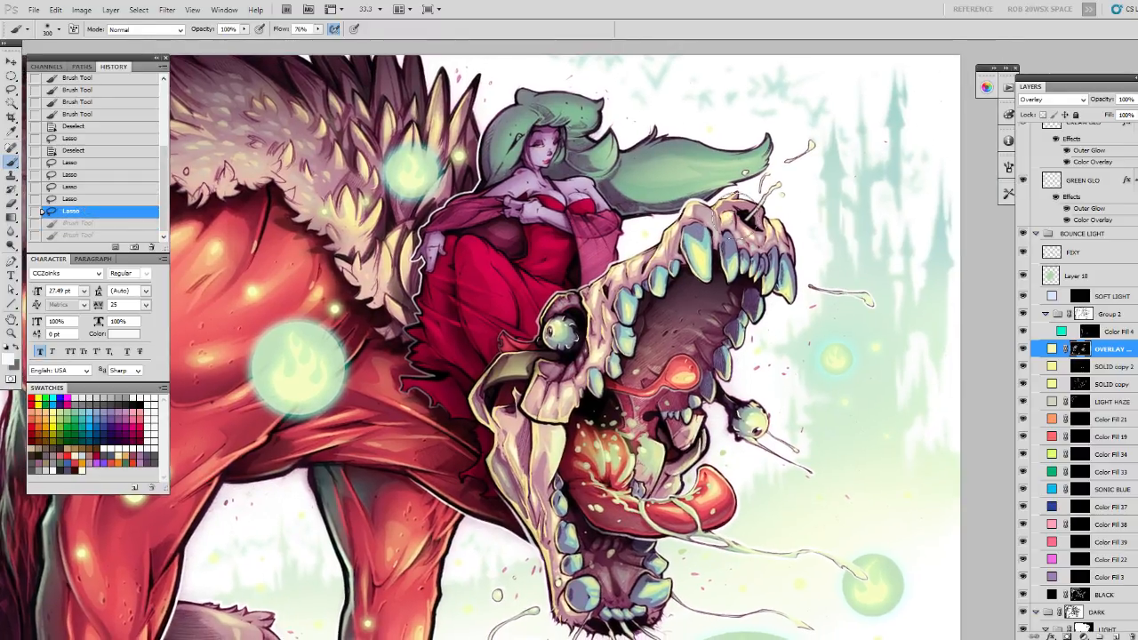
pyautogui.hotkey('ctrl', 'd')
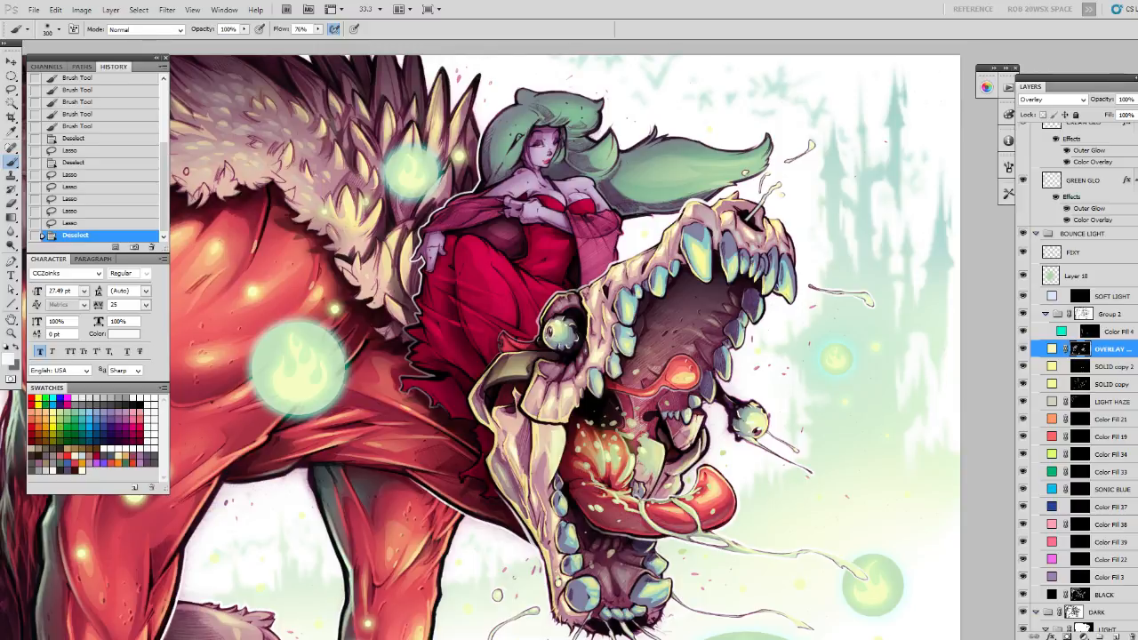
# Lasso thin pointed streaks in the middle of the flowing hair and refine the selection's edge.
pyautogui.moveTo(724, 174)
pyautogui.mouseDown()
pyautogui.moveTo(702, 191)
pyautogui.moveTo(785, 114)
pyautogui.moveTo(721, 146)
pyautogui.mouseUp()
pyautogui.press('l')
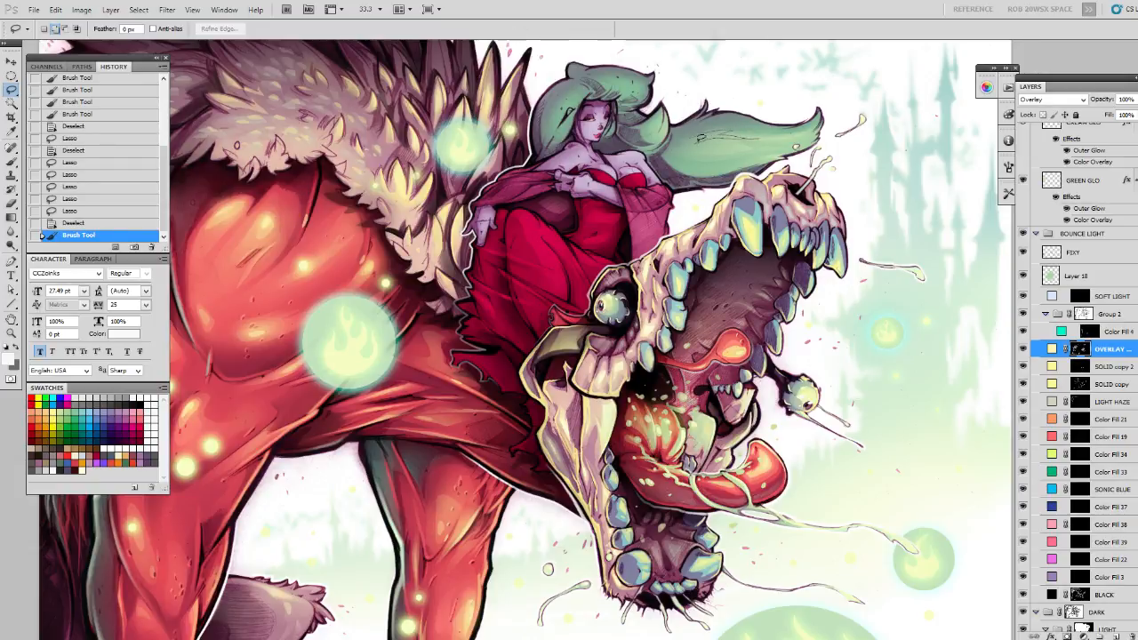
pyautogui.moveTo(684, 136)
pyautogui.mouseDown()
pyautogui.moveTo(740, 149)
pyautogui.moveTo(718, 151)
pyautogui.mouseUp()
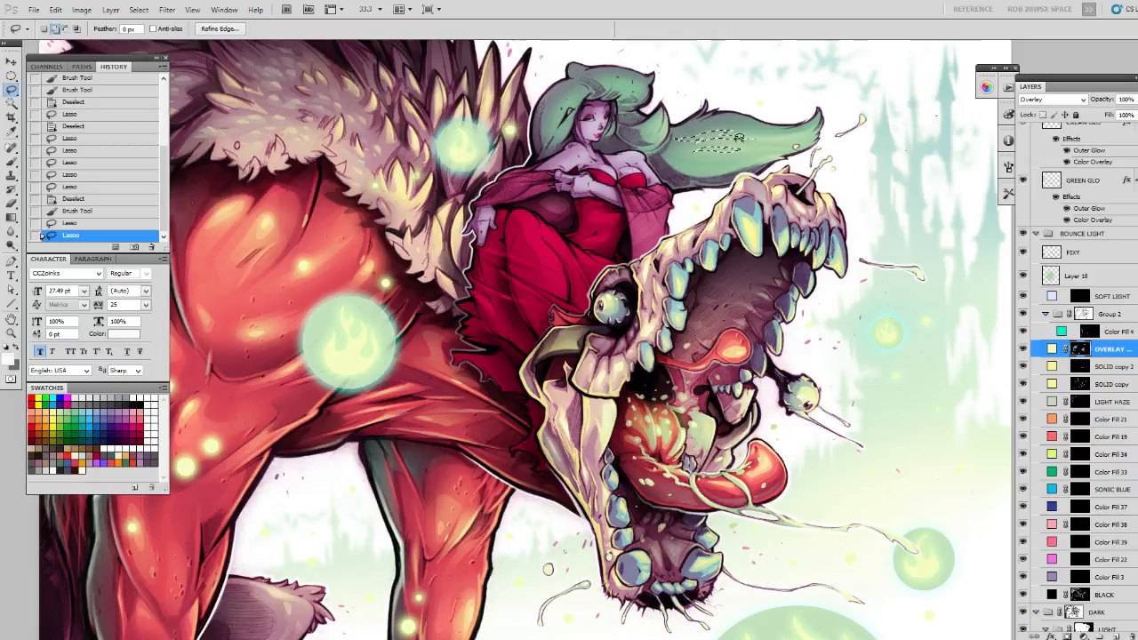
pyautogui.hotkey('ctrl', 'alt', 'r')
pyautogui.press('Return')
# Hide the selection outline, brush white highlights into the mid-hair streaks on the OVERLAY mask, and clear the selection.
pyautogui.press('b')
pyautogui.hotkey('ctrl', 'h')
pyautogui.moveTo(753, 128)
pyautogui.mouseDown()
pyautogui.moveTo(678, 167)
pyautogui.moveTo(689, 156)
pyautogui.moveTo(784, 146)
pyautogui.mouseUp()
pyautogui.hotkey('ctrl', 'z')
pyautogui.moveTo(797, 192); pyautogui.dragTo(690, 197)
pyautogui.hotkey('ctrl', 'z')
pyautogui.moveTo(594, 139)
pyautogui.mouseDown()
pyautogui.moveTo(696, 180)
pyautogui.moveTo(547, 202)
pyautogui.moveTo(633, 165)
pyautogui.mouseUp()
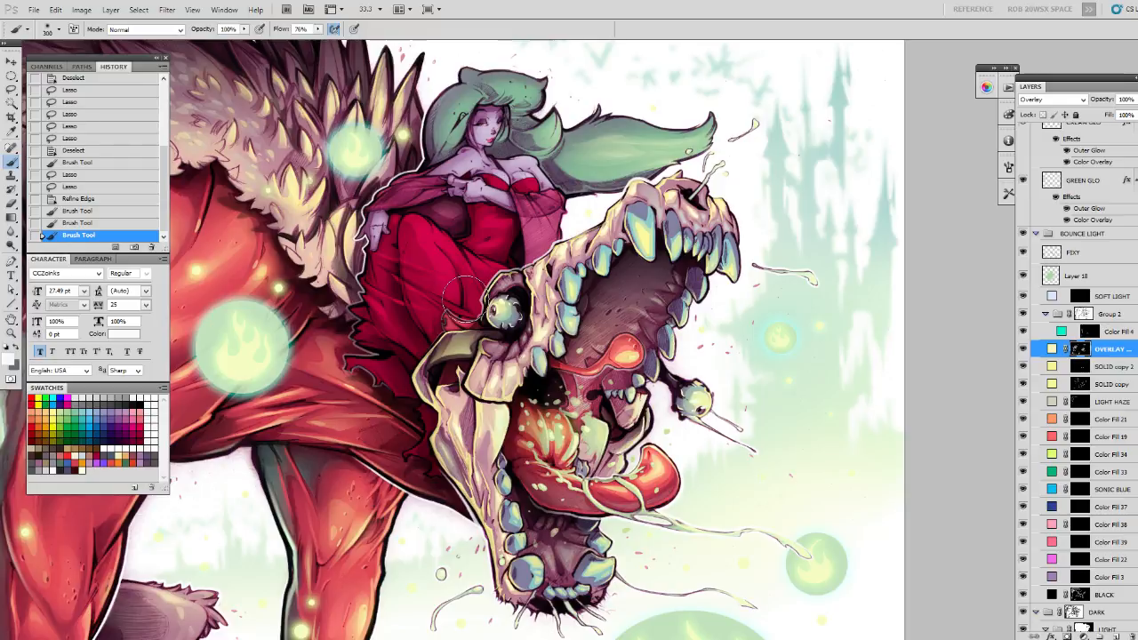
pyautogui.moveTo(522, 256); pyautogui.dragTo(501, 252)
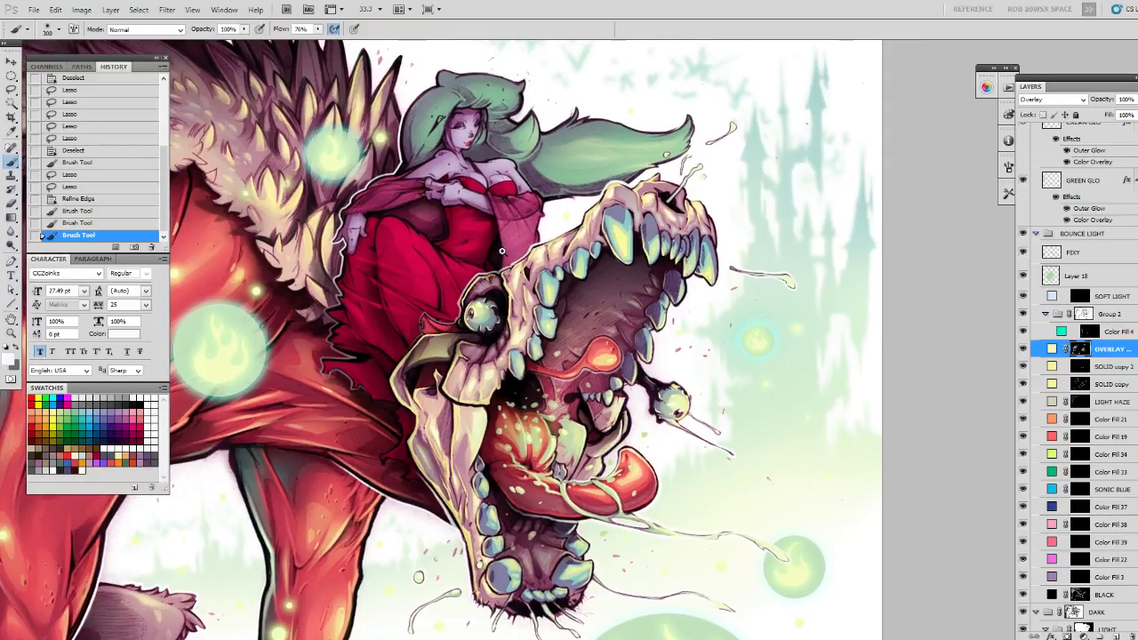
pyautogui.press('l')
pyautogui.hotkey('ctrl', 'd')
pyautogui.moveTo(567, 167); pyautogui.dragTo(551, 189)
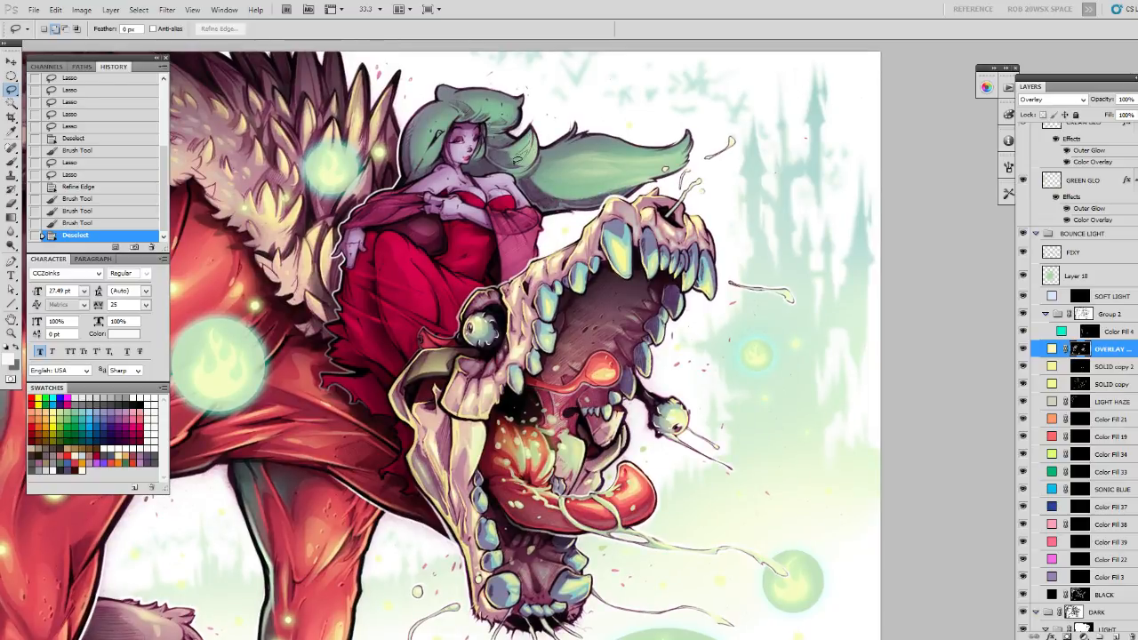
pyautogui.moveTo(537, 128); pyautogui.dragTo(539, 133)
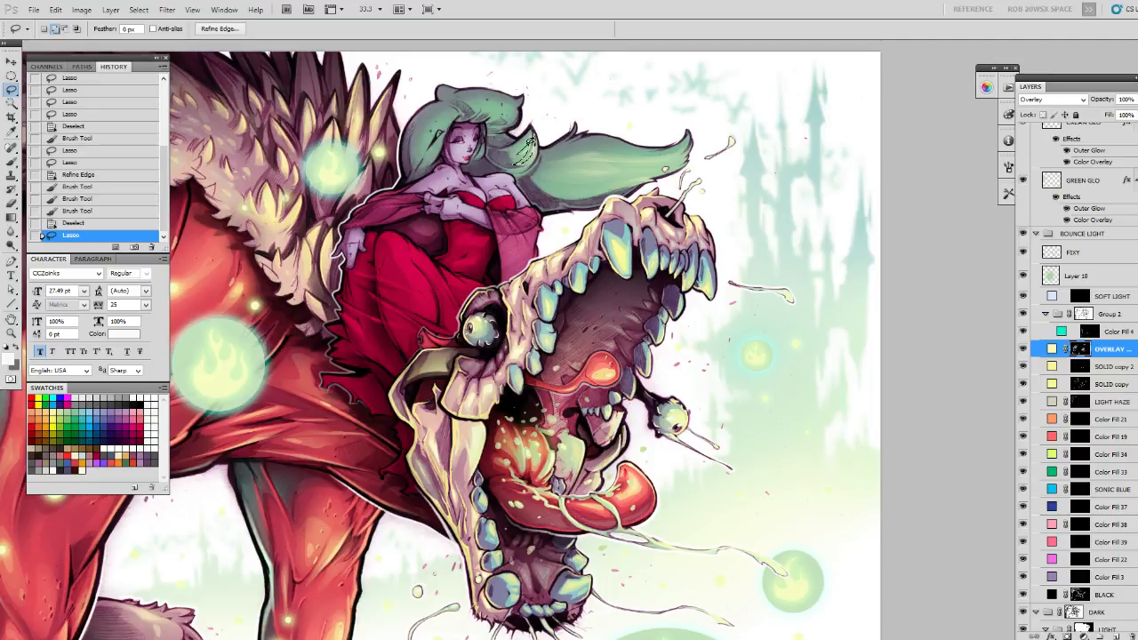
pyautogui.hotkey('ctrl', 'd')
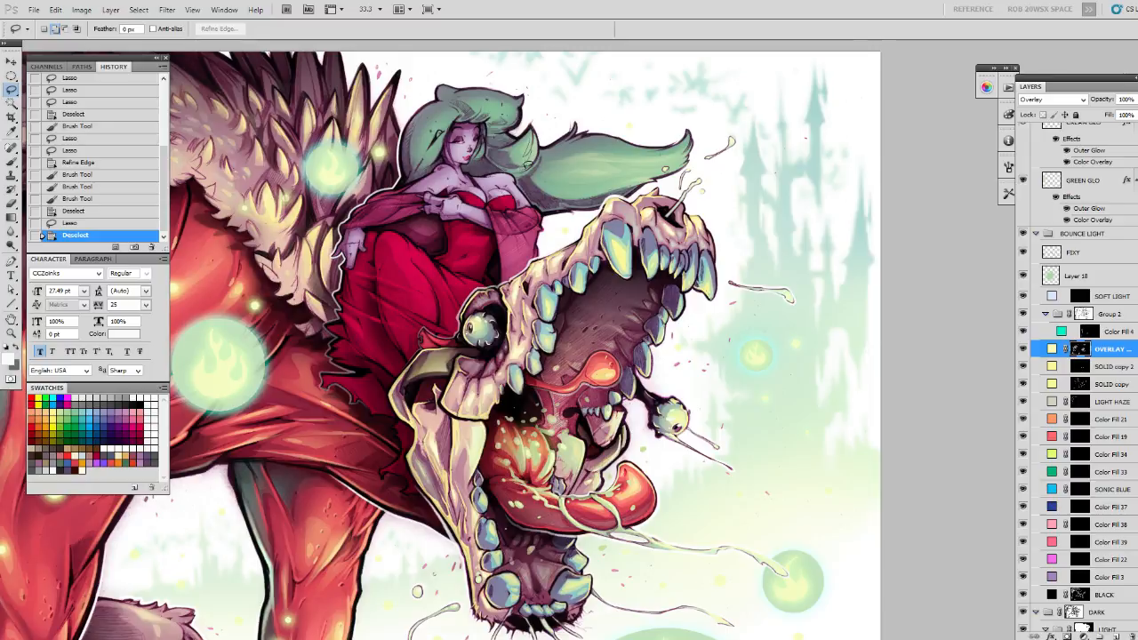
# Lasso a shape around the curled lock beside the neck, brush white highlights into it on the OVERLAY mask, and clear the selection.
pyautogui.moveTo(534, 130)
pyautogui.mouseDown()
pyautogui.moveTo(524, 153)
pyautogui.moveTo(536, 132)
pyautogui.moveTo(547, 160)
pyautogui.mouseUp()
pyautogui.press('b')
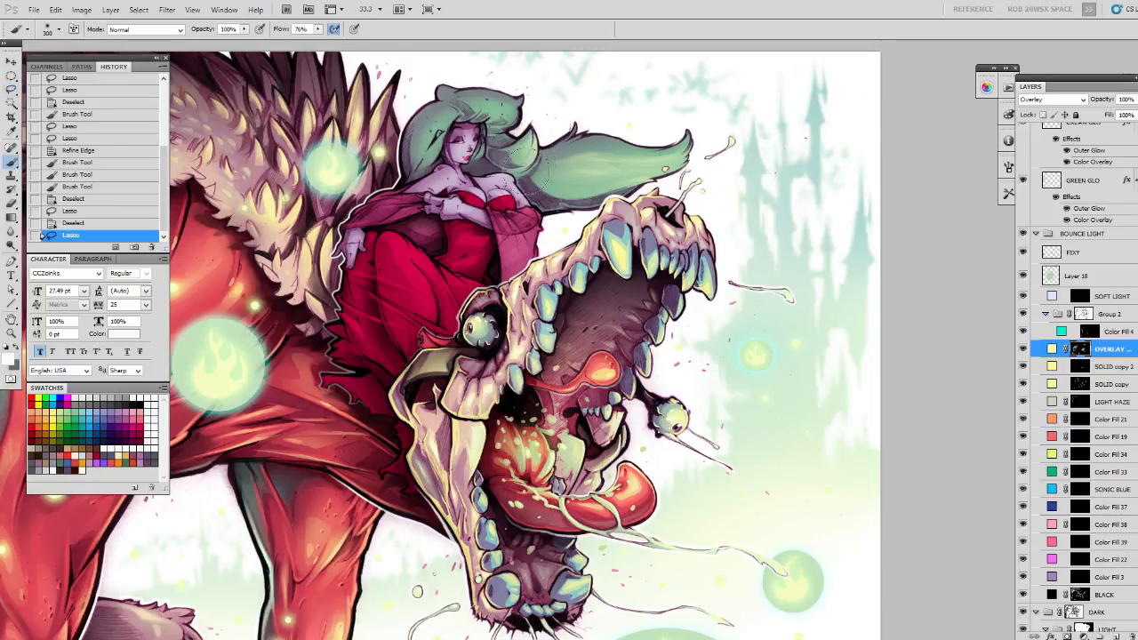
pyautogui.moveTo(524, 206); pyautogui.dragTo(550, 173)
pyautogui.moveTo(549, 105); pyautogui.dragTo(543, 153)
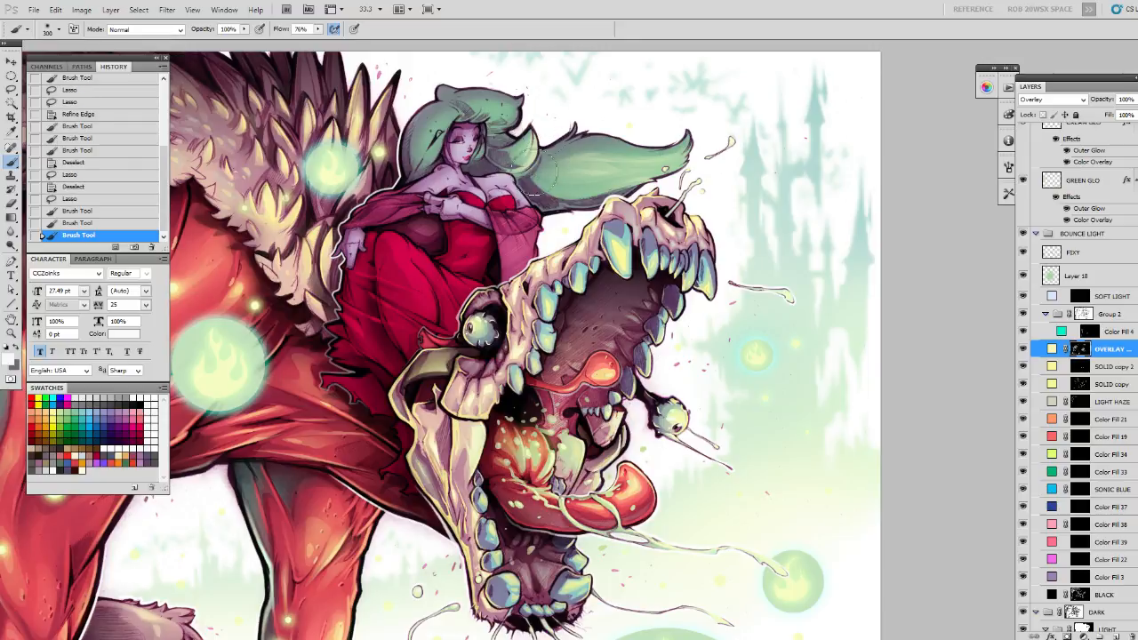
pyautogui.moveTo(628, 209)
pyautogui.mouseDown()
pyautogui.moveTo(658, 174)
pyautogui.moveTo(697, 156)
pyautogui.moveTo(673, 182)
pyautogui.moveTo(672, 216)
pyautogui.mouseUp()
pyautogui.hotkey('ctrl', 'd')
pyautogui.press('l')
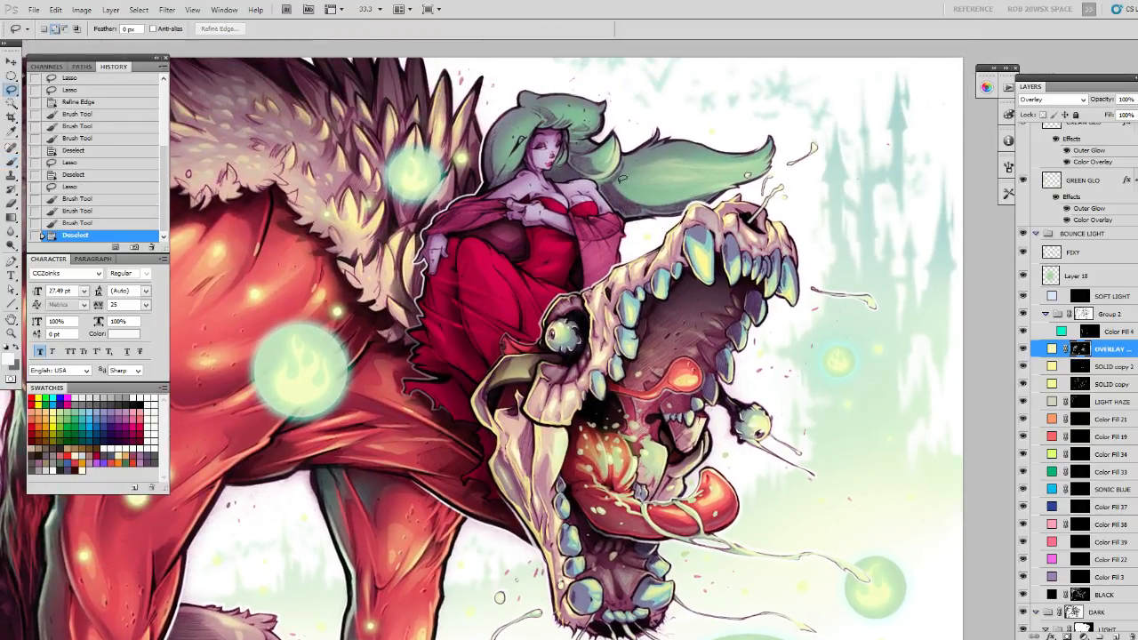
# Lasso several thin pointed streaks in the fringe and the hair on both sides of the woman's face.
pyautogui.moveTo(543, 172)
pyautogui.mouseDown()
pyautogui.moveTo(630, 192)
pyautogui.moveTo(643, 159)
pyautogui.mouseUp()
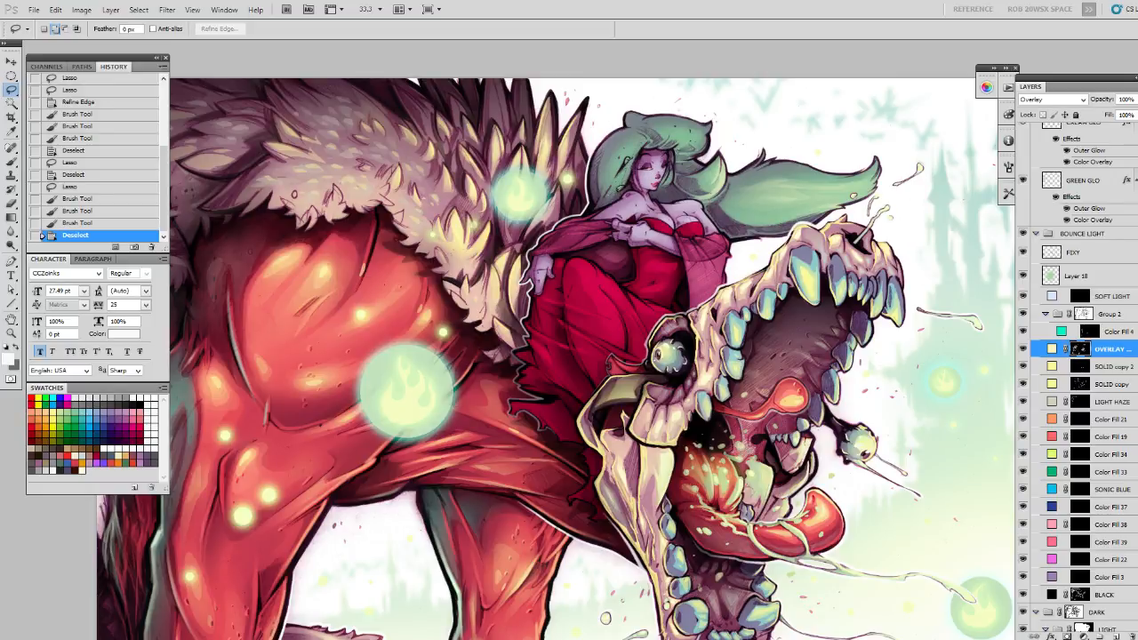
pyautogui.moveTo(644, 135); pyautogui.dragTo(647, 142)
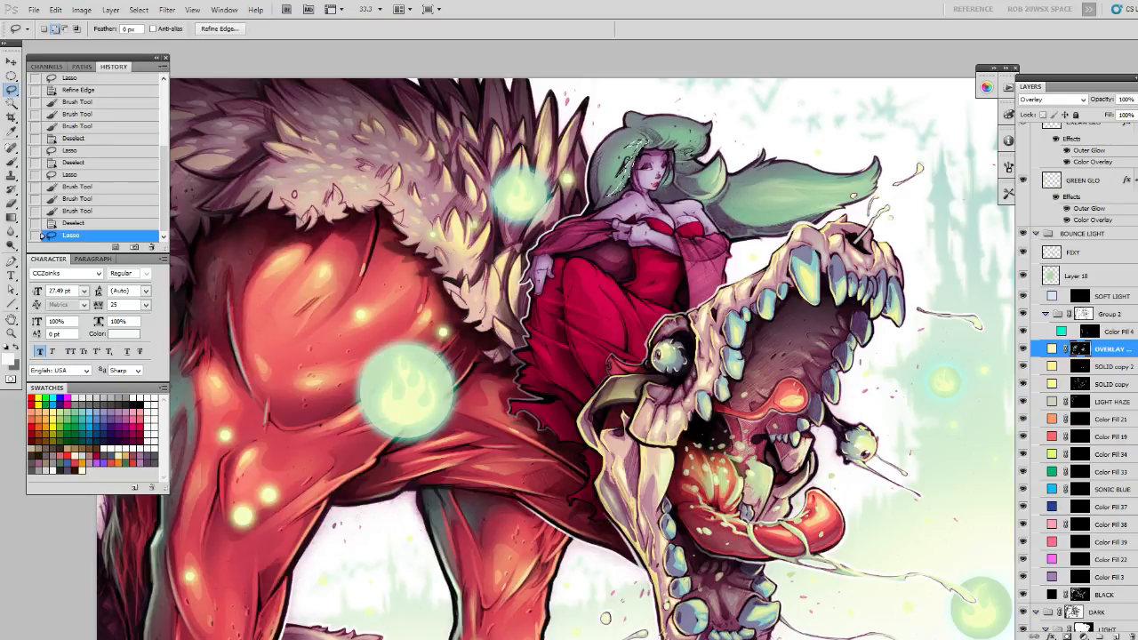
pyautogui.moveTo(708, 129); pyautogui.dragTo(683, 154)
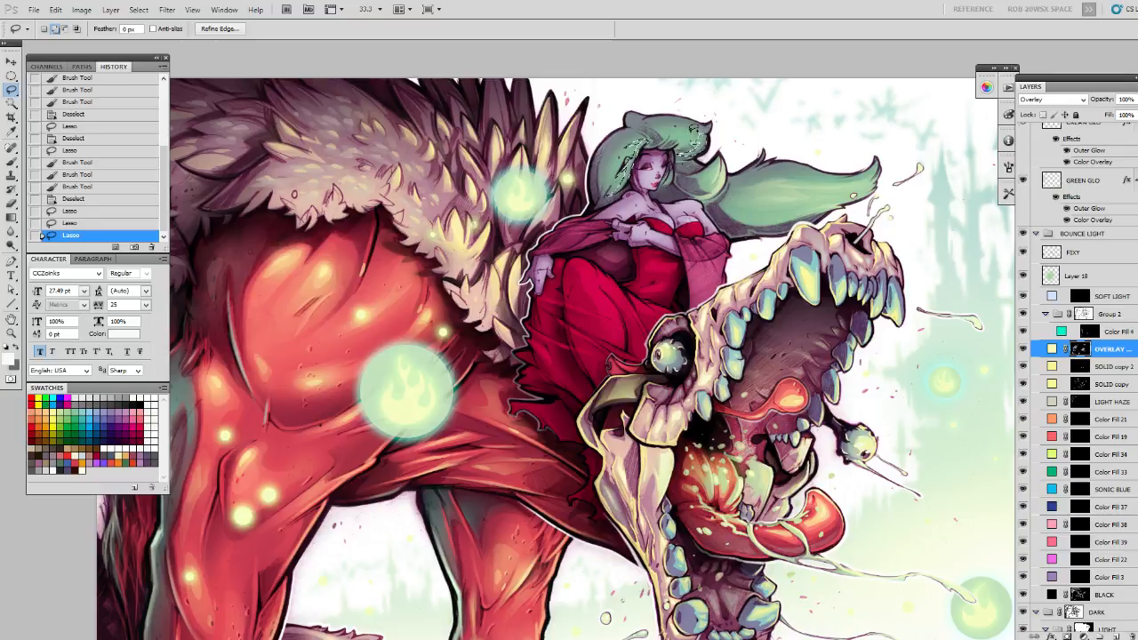
pyautogui.moveTo(700, 130); pyautogui.dragTo(680, 140)
# Brush white highlights into the selected streaks around the woman's face on the OVERLAY mask.
pyautogui.press('b')
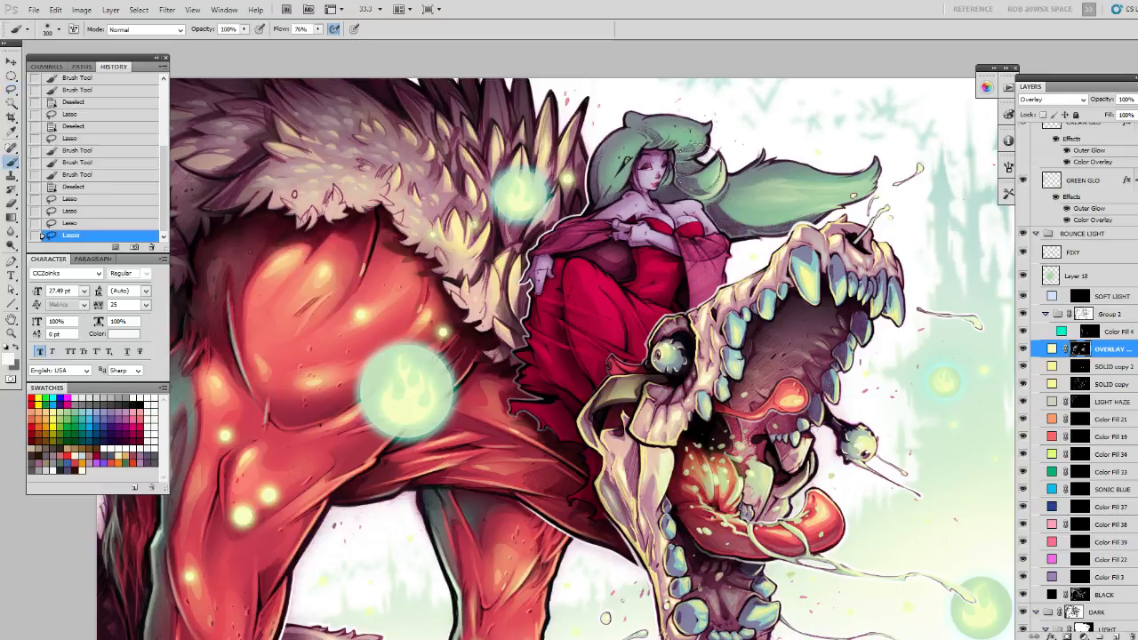
pyautogui.moveTo(654, 147); pyautogui.dragTo(628, 181)
pyautogui.hotkey('ctrl', 'z')
pyautogui.hotkey('ctrl', 'z')
pyautogui.hotkey('ctrl', 'z')
pyautogui.press('x')
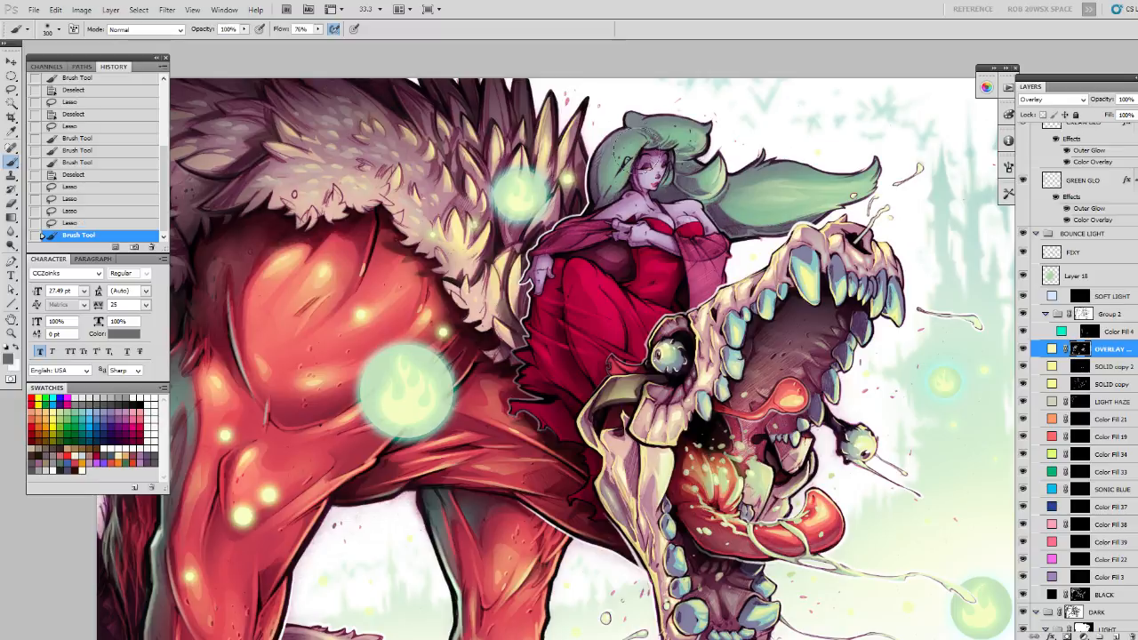
pyautogui.press('x')
pyautogui.moveTo(647, 170); pyautogui.dragTo(640, 178)
pyautogui.moveTo(619, 216); pyautogui.dragTo(605, 229)
# Tone down the selected streaks around the face with gray and black brush strokes on the OVERLAY mask and clear the selection.
pyautogui.press('x')
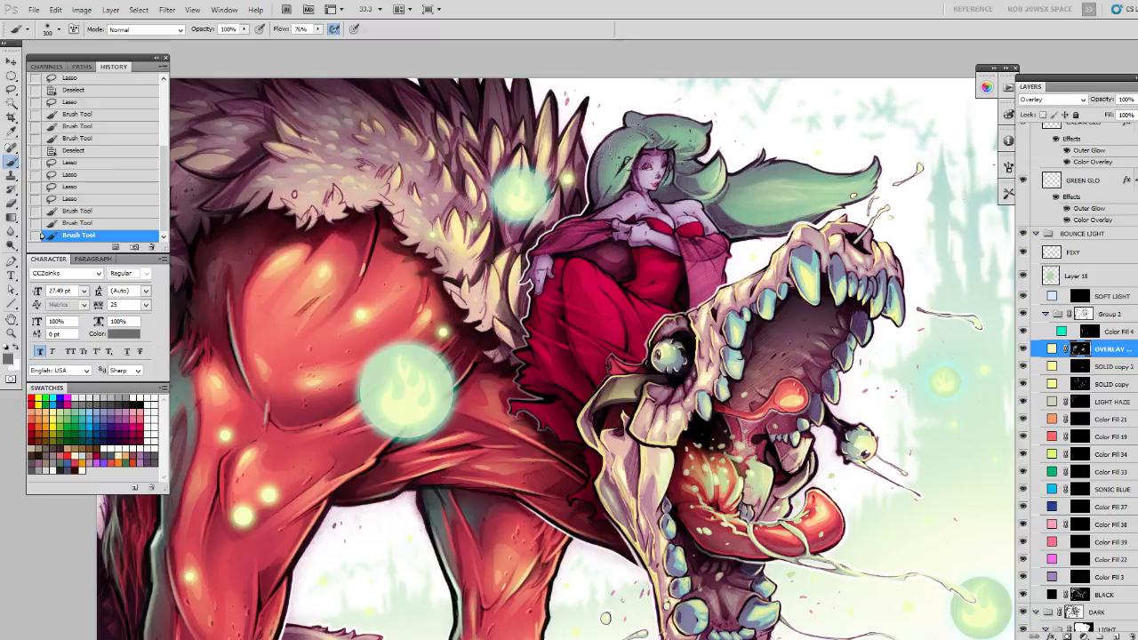
pyautogui.moveTo(657, 103); pyautogui.dragTo(654, 120)
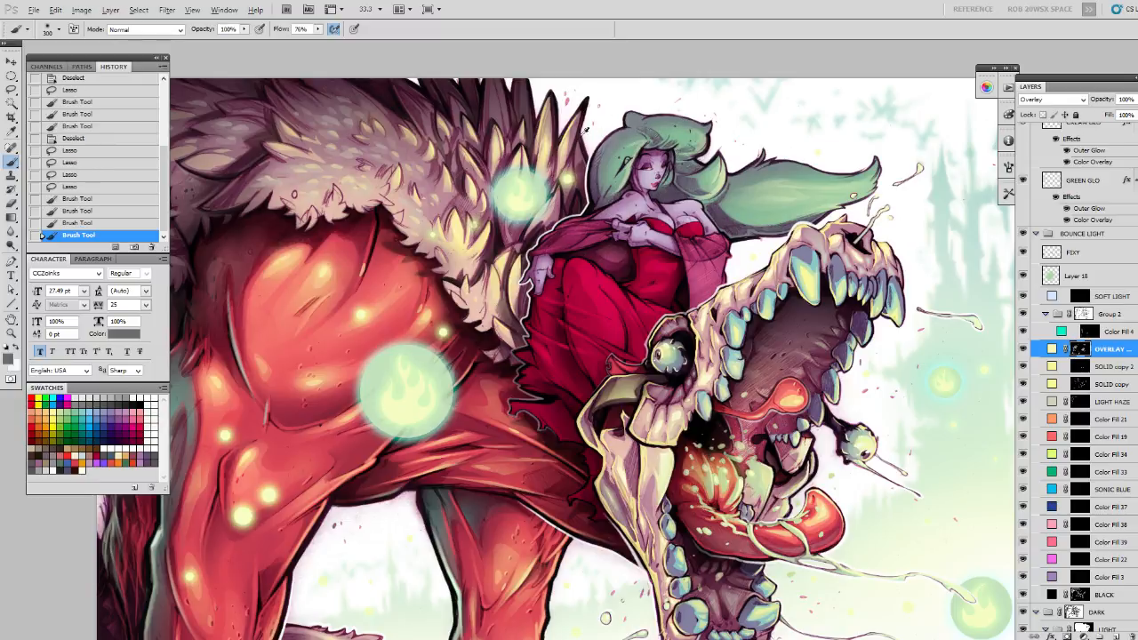
pyautogui.click(151, 405)
pyautogui.moveTo(653, 104)
pyautogui.mouseDown()
pyautogui.moveTo(627, 124)
pyautogui.moveTo(640, 111)
pyautogui.moveTo(653, 116)
pyautogui.mouseUp()
pyautogui.moveTo(615, 216)
pyautogui.mouseDown()
pyautogui.moveTo(595, 207)
pyautogui.moveTo(626, 237)
pyautogui.mouseUp()
pyautogui.moveTo(687, 205); pyautogui.dragTo(692, 238)
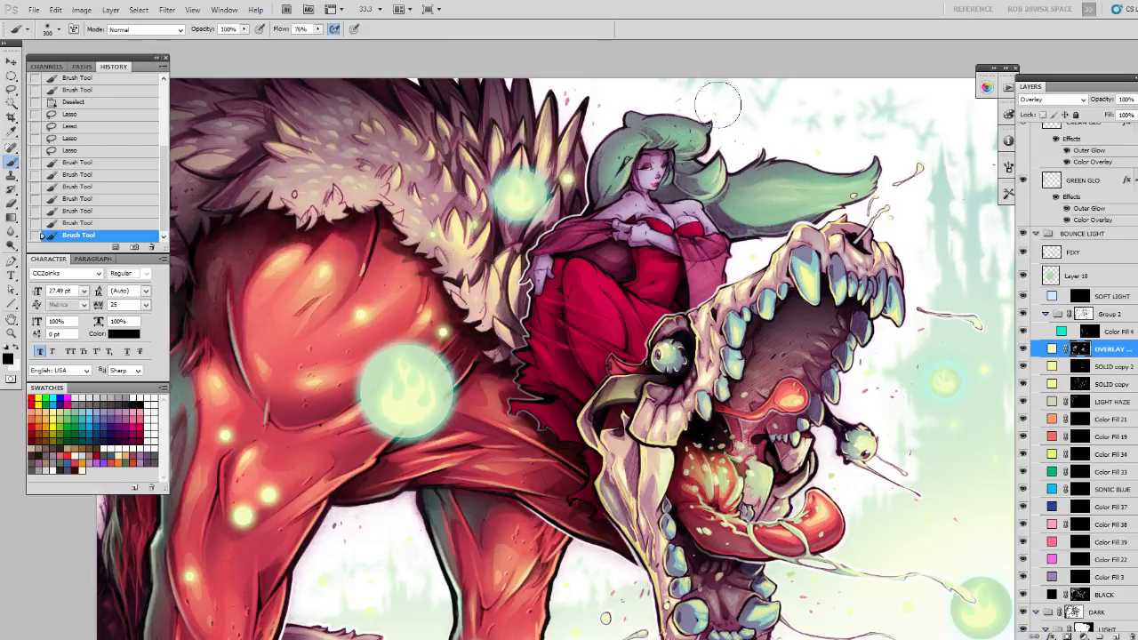
pyautogui.moveTo(801, 281); pyautogui.dragTo(633, 237)
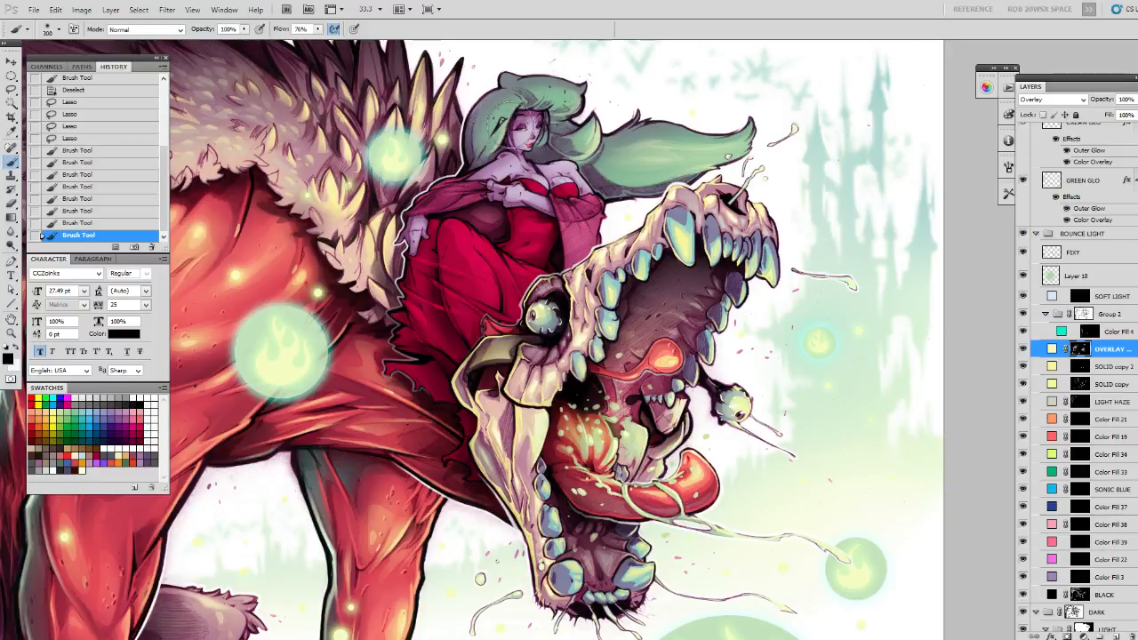
pyautogui.hotkey('ctrl', 'd')
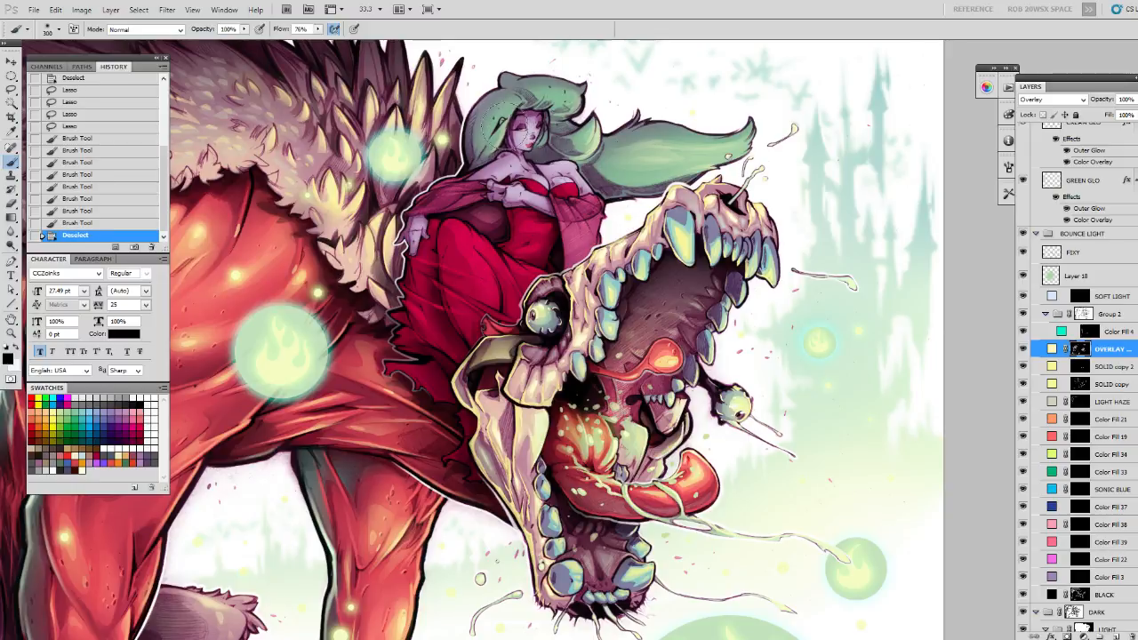
# Lasso a shape in the hair beside the face, brush it on the OVERLAY mask while switching from black to white, and deselect.
pyautogui.press('l')
pyautogui.moveTo(507, 144); pyautogui.dragTo(508, 175)
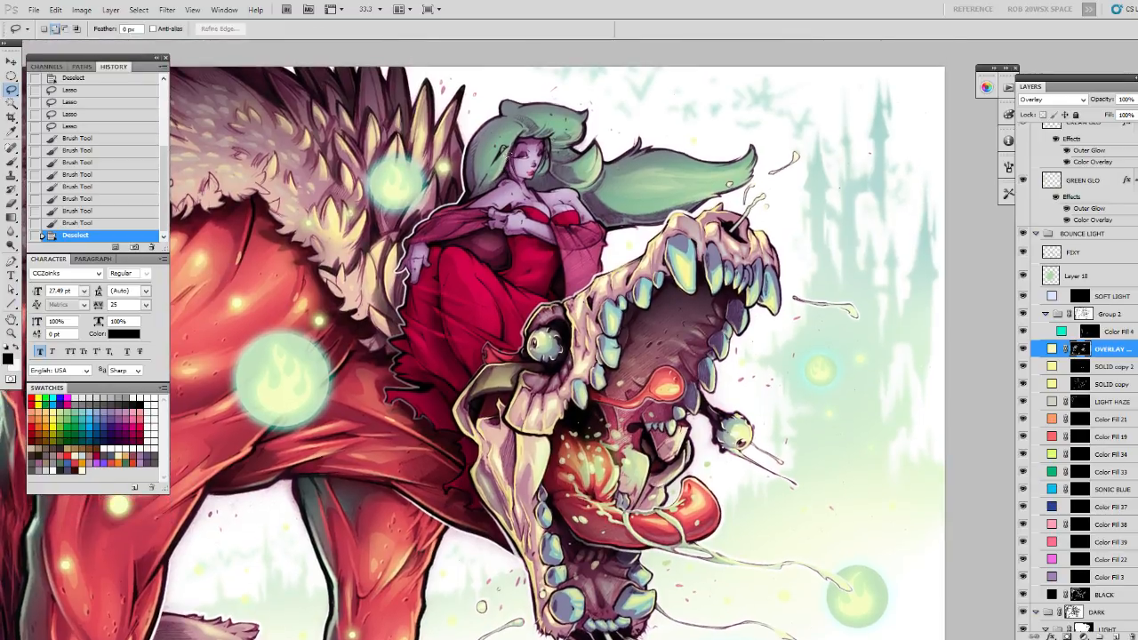
pyautogui.moveTo(640, 296); pyautogui.dragTo(638, 280)
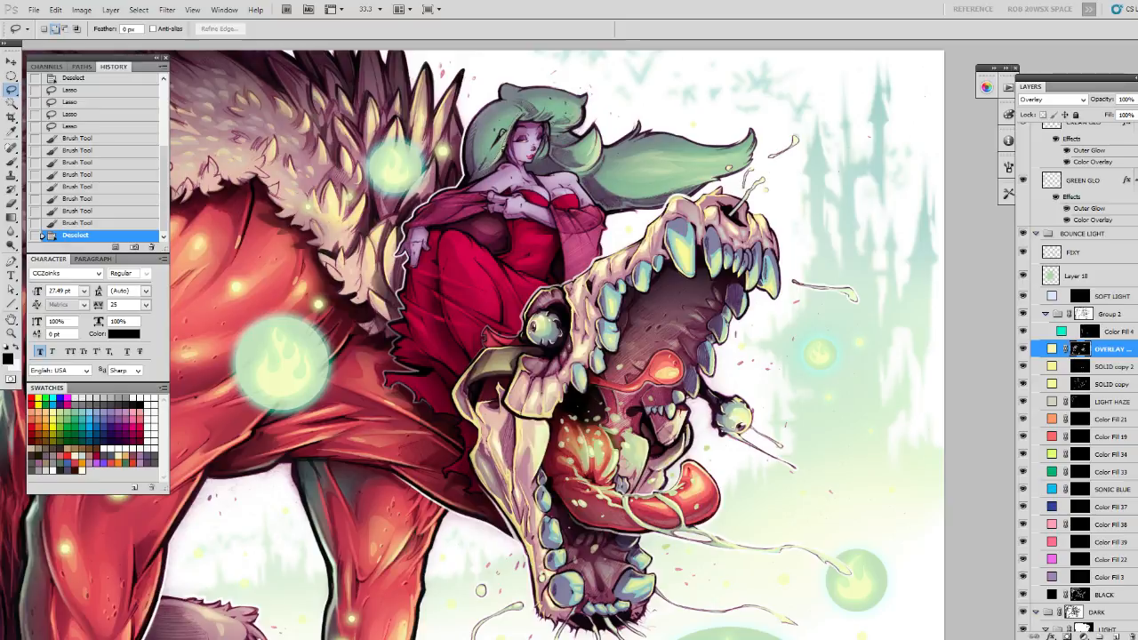
pyautogui.press('b')
pyautogui.moveTo(530, 107)
pyautogui.mouseDown()
pyautogui.moveTo(519, 108)
pyautogui.moveTo(502, 182)
pyautogui.moveTo(543, 132)
pyautogui.mouseUp()
pyautogui.press('x')
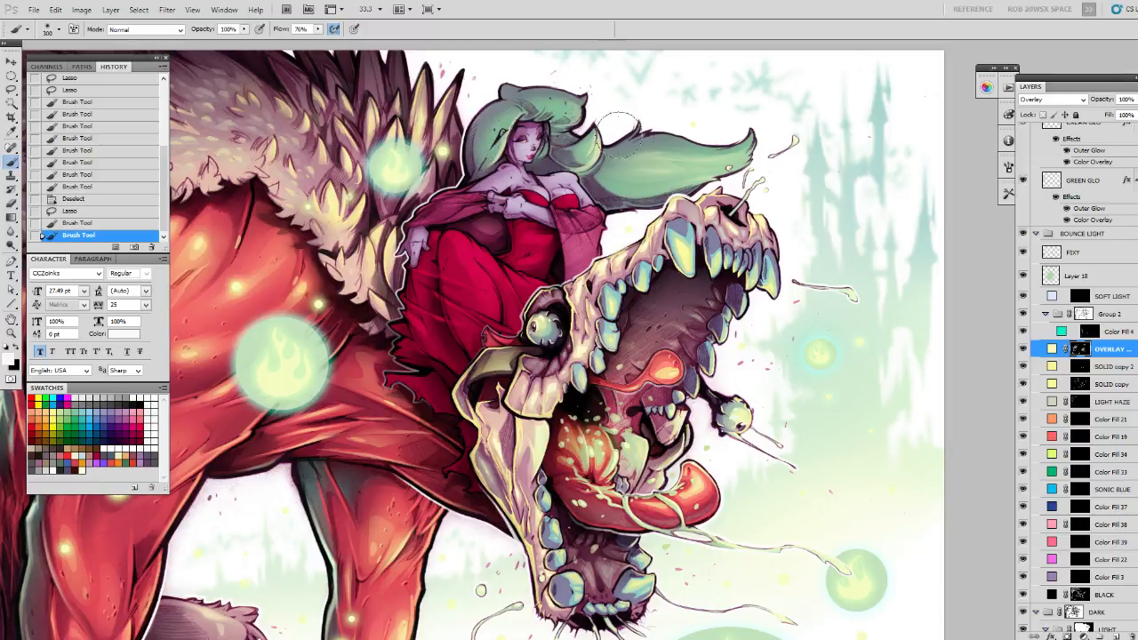
pyautogui.hotkey('ctrl', 'd')
# Lasso small streaks at the end of the fringe, brush a white highlight into them on the OVERLAY mask, and clear the selection.
pyautogui.press('l')
pyautogui.moveTo(575, 108); pyautogui.dragTo(572, 119)
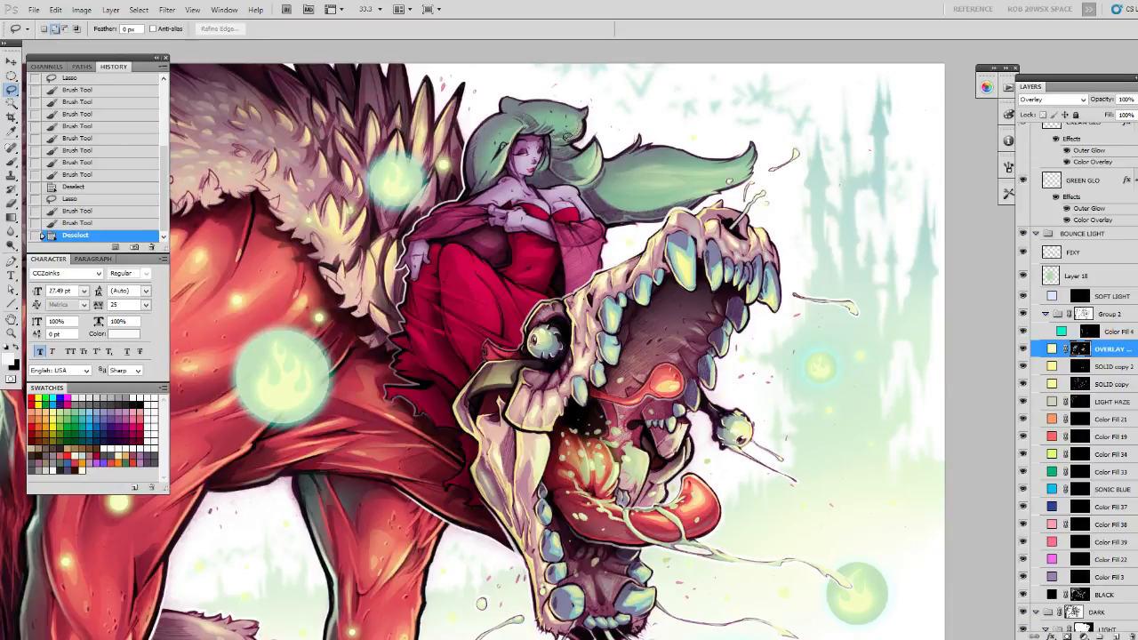
pyautogui.moveTo(582, 116)
pyautogui.mouseDown()
pyautogui.moveTo(557, 151)
pyautogui.moveTo(567, 135)
pyautogui.mouseUp()
pyautogui.press('b')
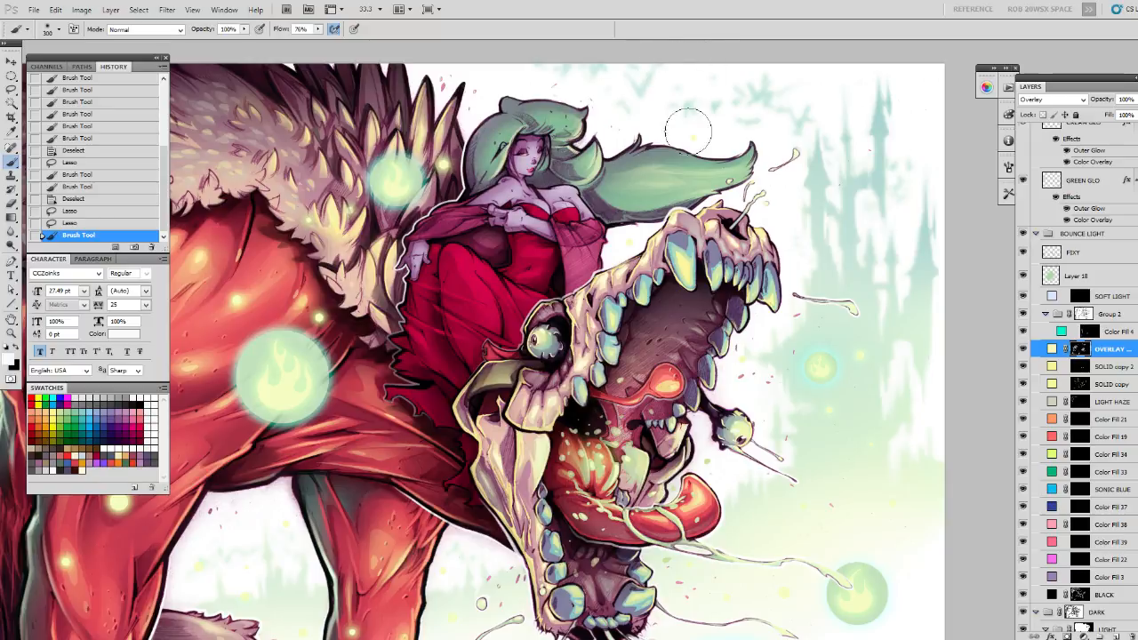
pyautogui.moveTo(730, 203); pyautogui.dragTo(718, 192)
pyautogui.hotkey('ctrl', 'd')
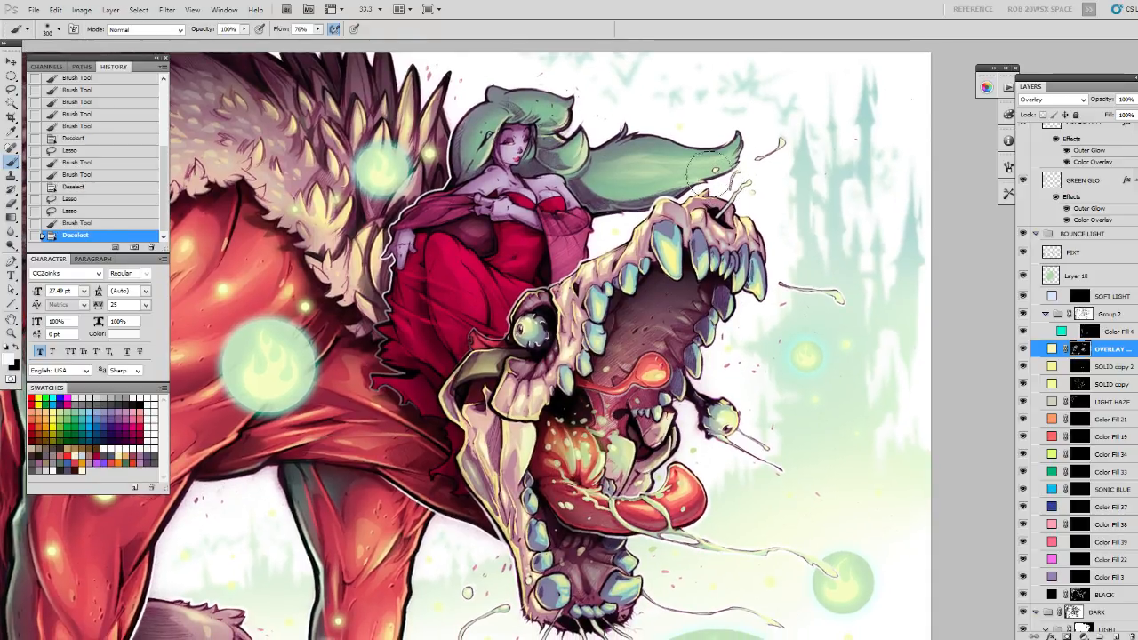
# Lasso streaks at the tip of the flowing hair, brush them white and black on the OVERLAY mask, and clear the selection.
pyautogui.press('l')
pyautogui.moveTo(719, 113)
pyautogui.mouseDown()
pyautogui.moveTo(740, 144)
pyautogui.moveTo(702, 180)
pyautogui.moveTo(738, 153)
pyautogui.moveTo(683, 180)
pyautogui.moveTo(759, 114)
pyautogui.mouseUp()
pyautogui.press('b')
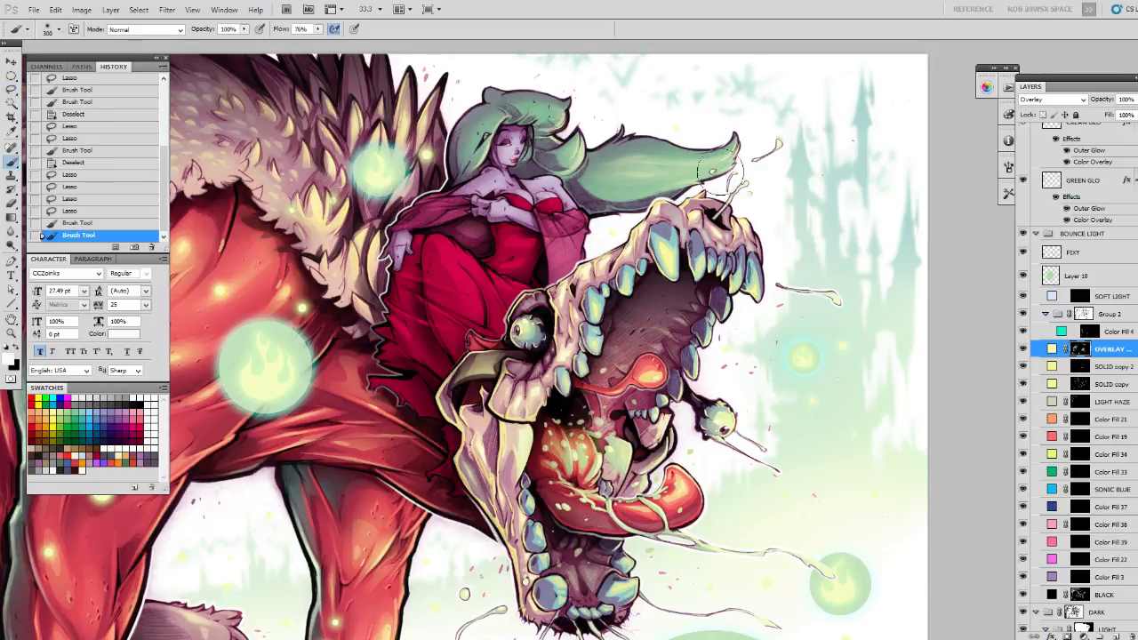
pyautogui.press('x')
pyautogui.moveTo(701, 213)
pyautogui.mouseDown()
pyautogui.moveTo(713, 201)
pyautogui.moveTo(706, 164)
pyautogui.moveTo(726, 165)
pyautogui.mouseUp()
pyautogui.moveTo(489, 139); pyautogui.dragTo(482, 154)
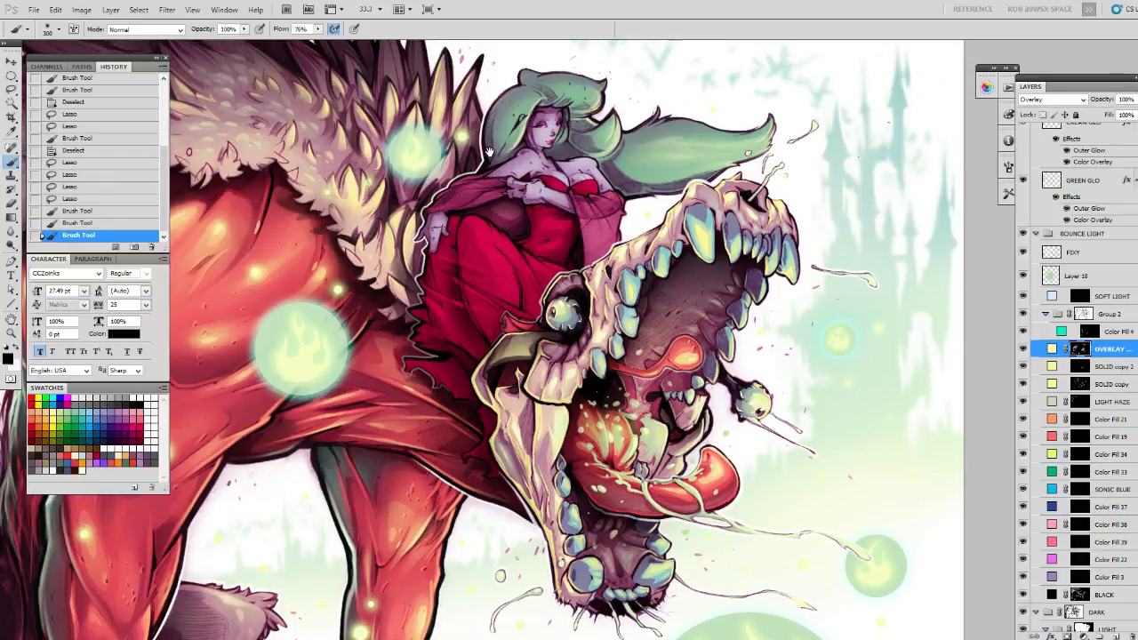
pyautogui.moveTo(487, 149); pyautogui.dragTo(480, 143)
pyautogui.hotkey('ctrl', 'd')
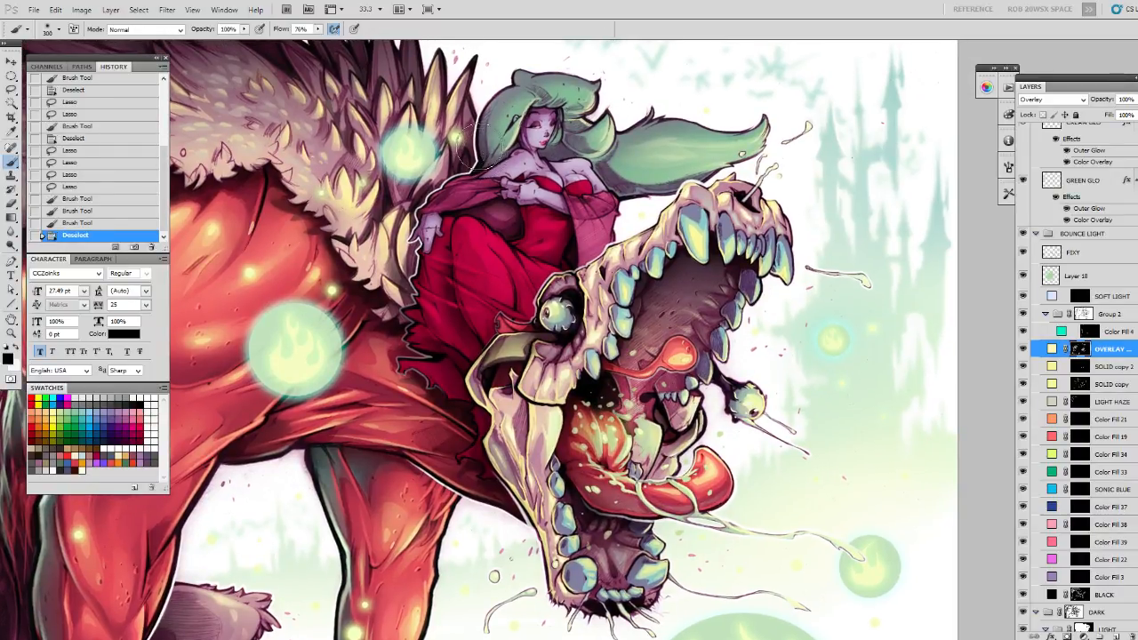
pyautogui.press('l')
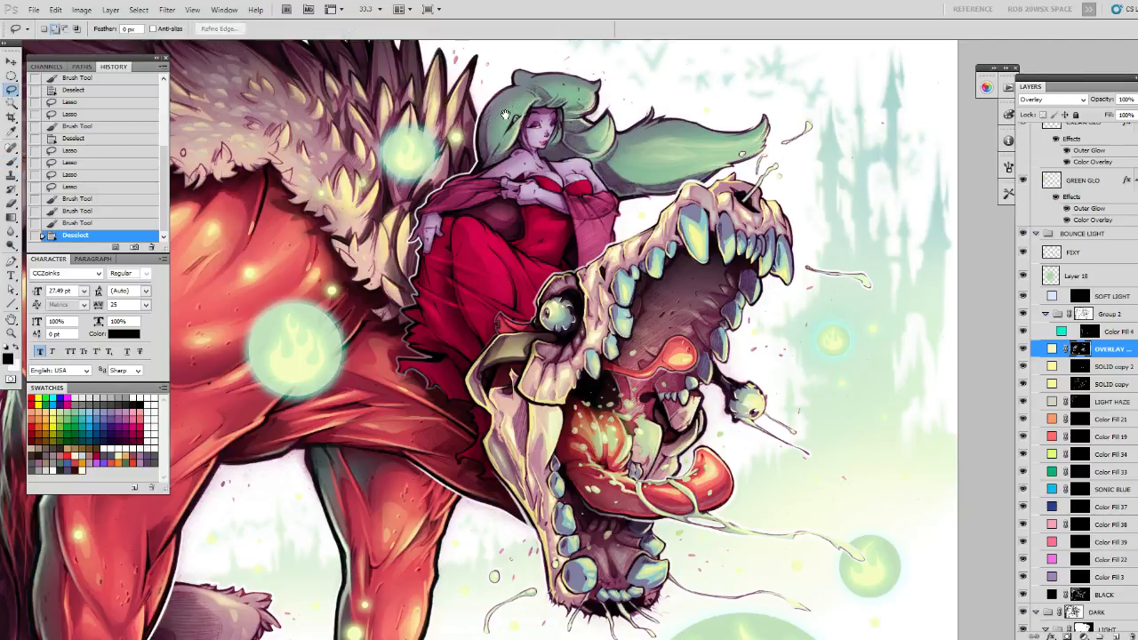
pyautogui.moveTo(527, 92); pyautogui.dragTo(539, 95)
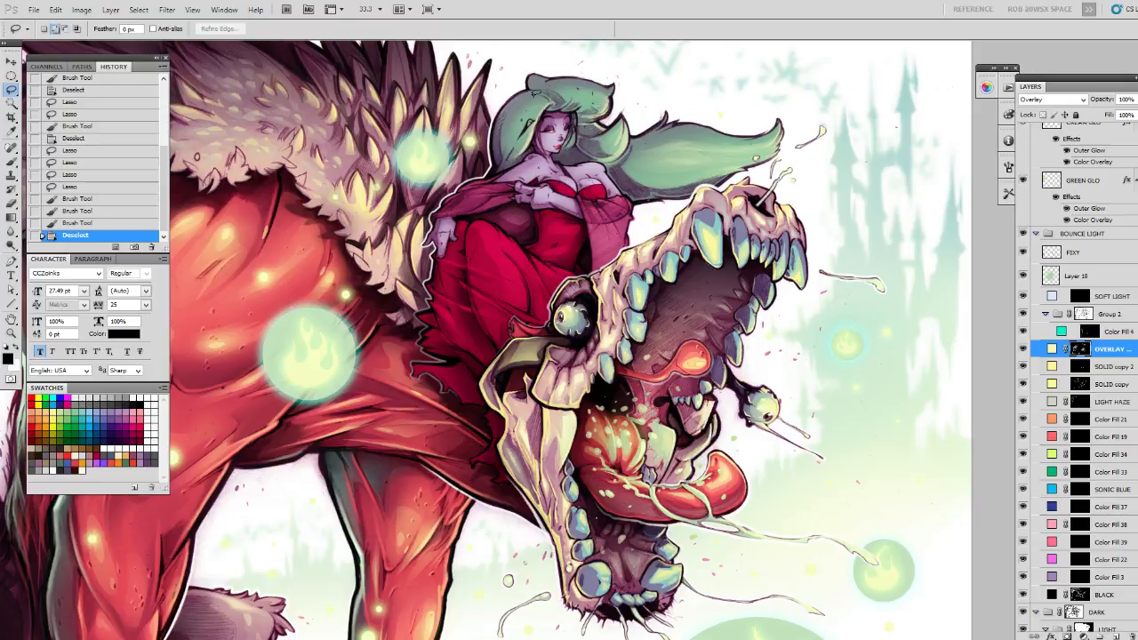
pyautogui.moveTo(515, 113)
pyautogui.mouseDown()
pyautogui.moveTo(545, 91)
pyautogui.moveTo(499, 147)
pyautogui.moveTo(530, 117)
pyautogui.mouseUp()
pyautogui.hotkey('ctrl', 'd')
pyautogui.hotkey('ctrl', 'd')
pyautogui.hotkey('ctrl', 'd')
pyautogui.hotkey('ctrl', 'd')
pyautogui.hotkey('ctrl', 'd')
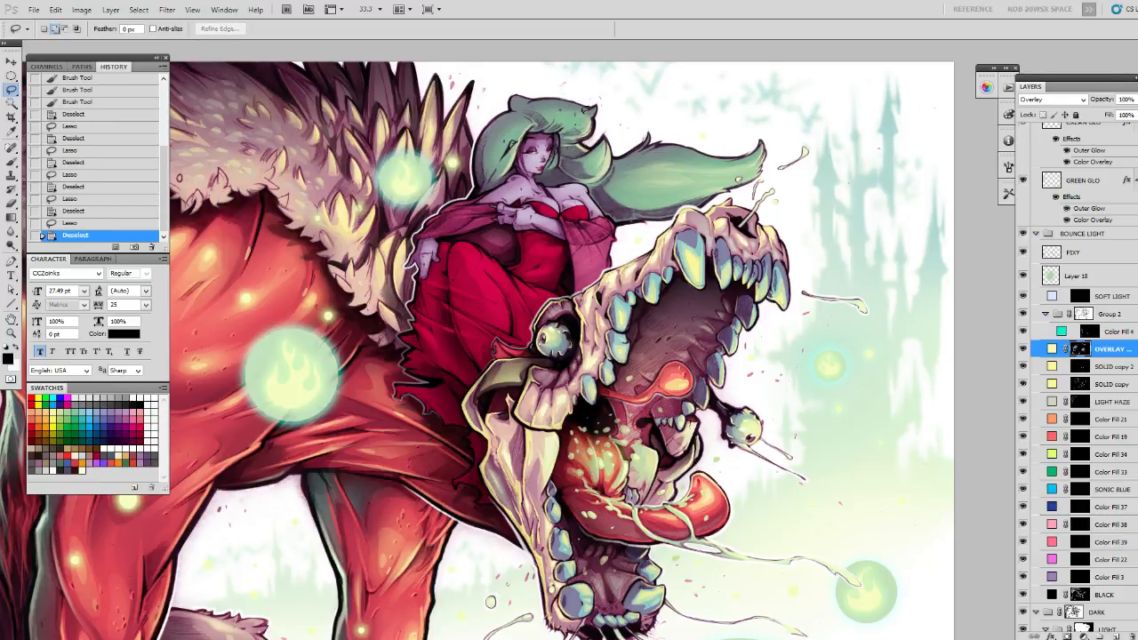
pyautogui.scroll(3, 548, 108)
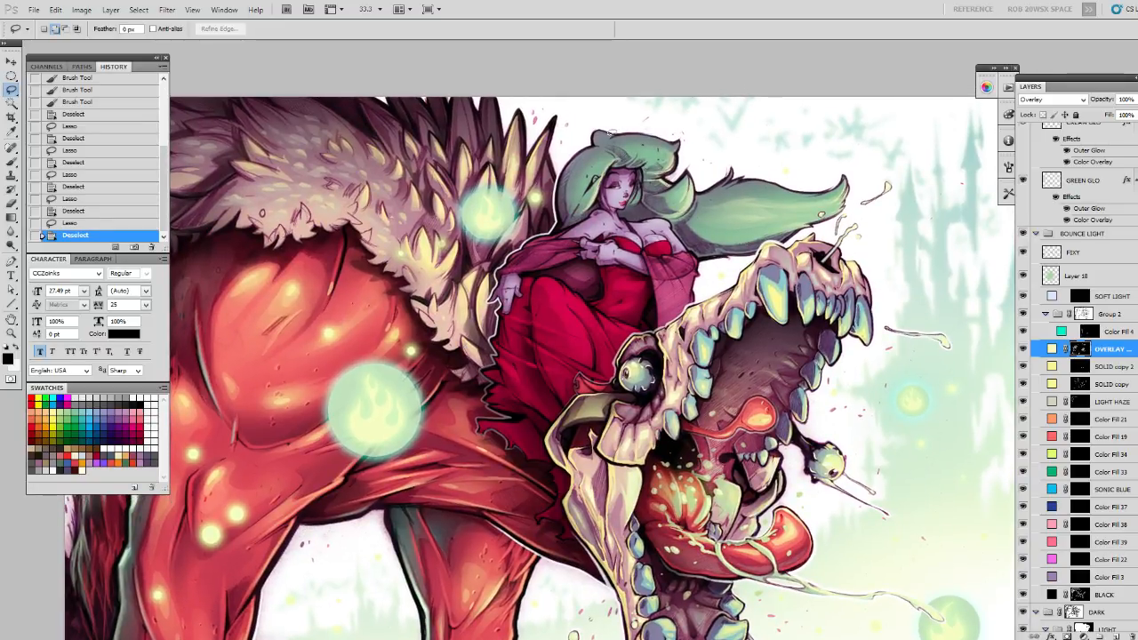
pyautogui.moveTo(612, 132); pyautogui.dragTo(643, 148)
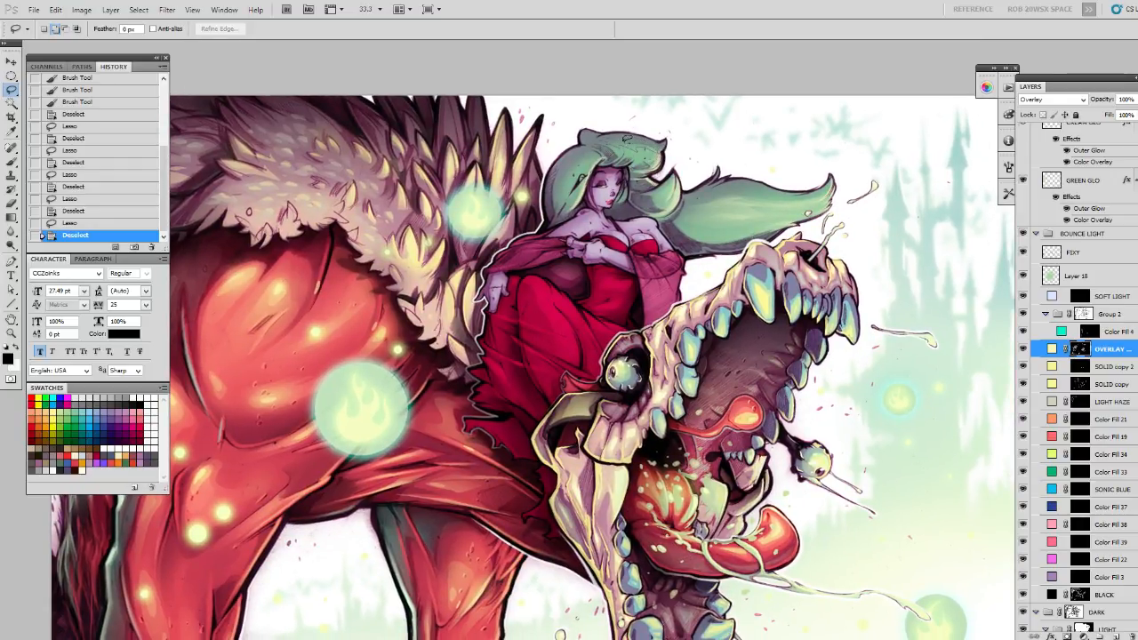
pyautogui.moveTo(596, 140); pyautogui.dragTo(654, 150)
pyautogui.hotkey('ctrl', 'd')
# Lasso long streaks across the crown of the hair and brush white highlights into them on the OVERLAY mask, undoing unwanted strokes.
pyautogui.moveTo(594, 138)
pyautogui.mouseDown()
pyautogui.moveTo(559, 186)
pyautogui.moveTo(575, 163)
pyautogui.mouseUp()
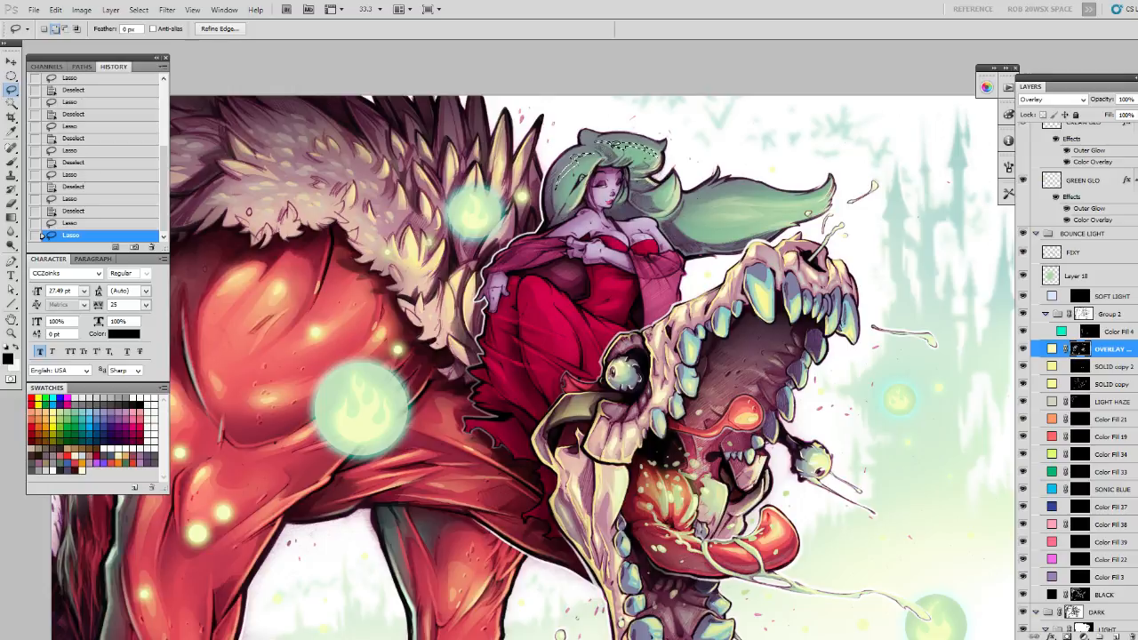
pyautogui.press('b')
pyautogui.hotkey('ctrl', 'h')
pyautogui.press('x')
pyautogui.moveTo(643, 188)
pyautogui.mouseDown()
pyautogui.moveTo(639, 169)
pyautogui.moveTo(577, 168)
pyautogui.moveTo(594, 211)
pyautogui.mouseUp()
pyautogui.hotkey('ctrl', 'z')
pyautogui.moveTo(776, 293)
pyautogui.mouseDown()
pyautogui.moveTo(693, 187)
pyautogui.moveTo(683, 236)
pyautogui.mouseUp()
pyautogui.hotkey('ctrl', 'z')
# Undo the last crown stroke, refine the selected highlights with a size 200 white brush, and clear the selection.
pyautogui.moveTo(491, 156); pyautogui.dragTo(493, 181)
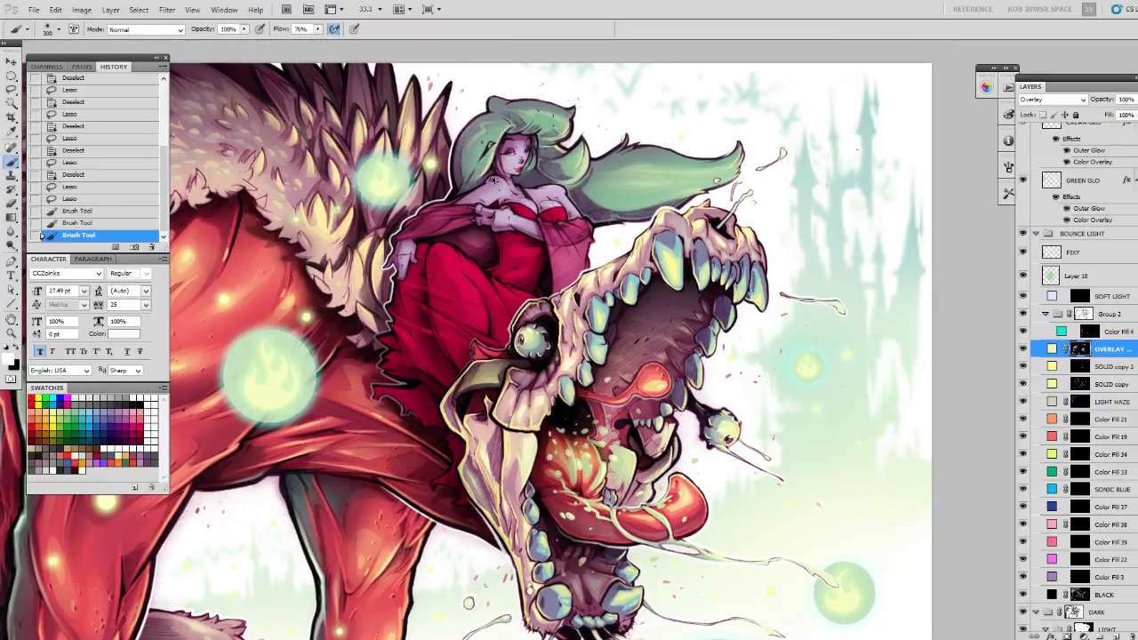
pyautogui.hotkey('ctrl', 'alt', 'z')
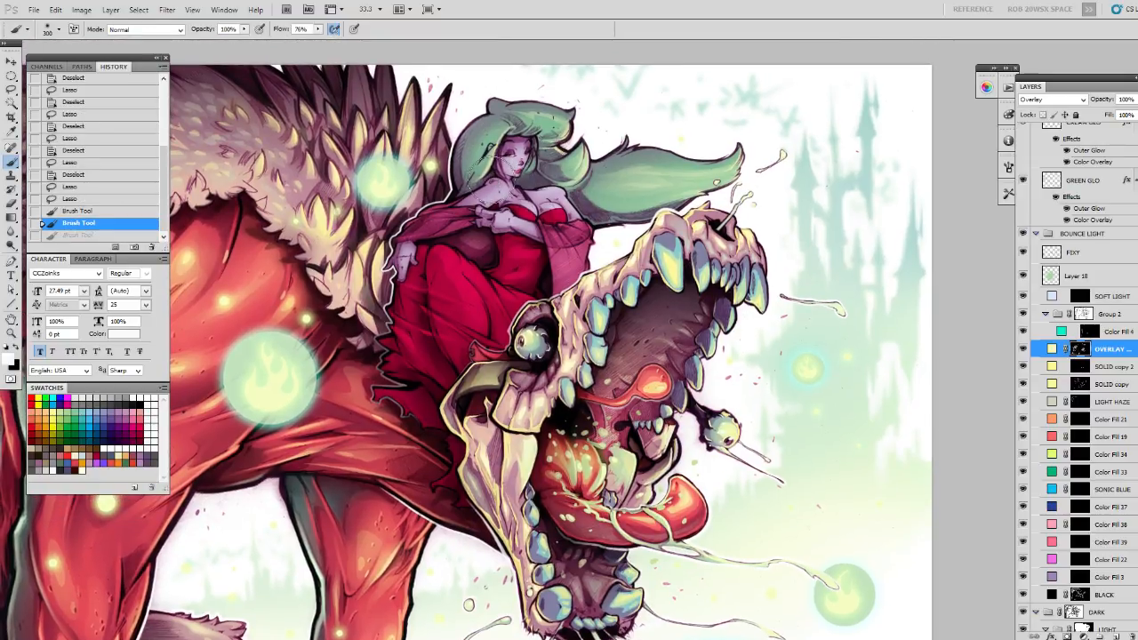
pyautogui.press('[')
pyautogui.moveTo(492, 140)
pyautogui.mouseDown()
pyautogui.moveTo(509, 155)
pyautogui.moveTo(474, 168)
pyautogui.moveTo(533, 130)
pyautogui.moveTo(569, 129)
pyautogui.mouseUp()
pyautogui.hotkey('ctrl', 'z')
pyautogui.hotkey('ctrl', 'd')
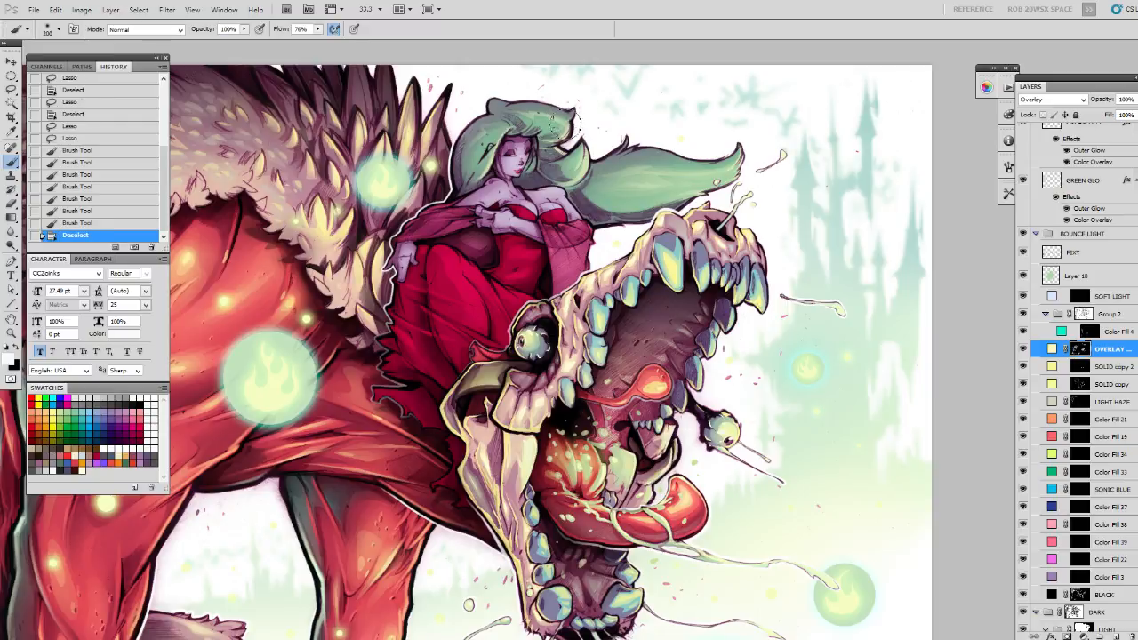
# Blend the highlights at the front end of the crown on the OVERLAY mask with a size 125 brush, using sampled gray and white.
pyautogui.press(']')
pyautogui.press('[')
pyautogui.moveTo(558, 119)
pyautogui.mouseDown()
pyautogui.moveTo(578, 124)
pyautogui.moveTo(575, 105)
pyautogui.moveTo(553, 100)
pyautogui.moveTo(580, 121)
pyautogui.moveTo(604, 107)
pyautogui.mouseUp()
pyautogui.keyDown('alt'); pyautogui.click(562, 138); pyautogui.keyUp('alt')
pyautogui.moveTo(555, 143); pyautogui.dragTo(574, 148)
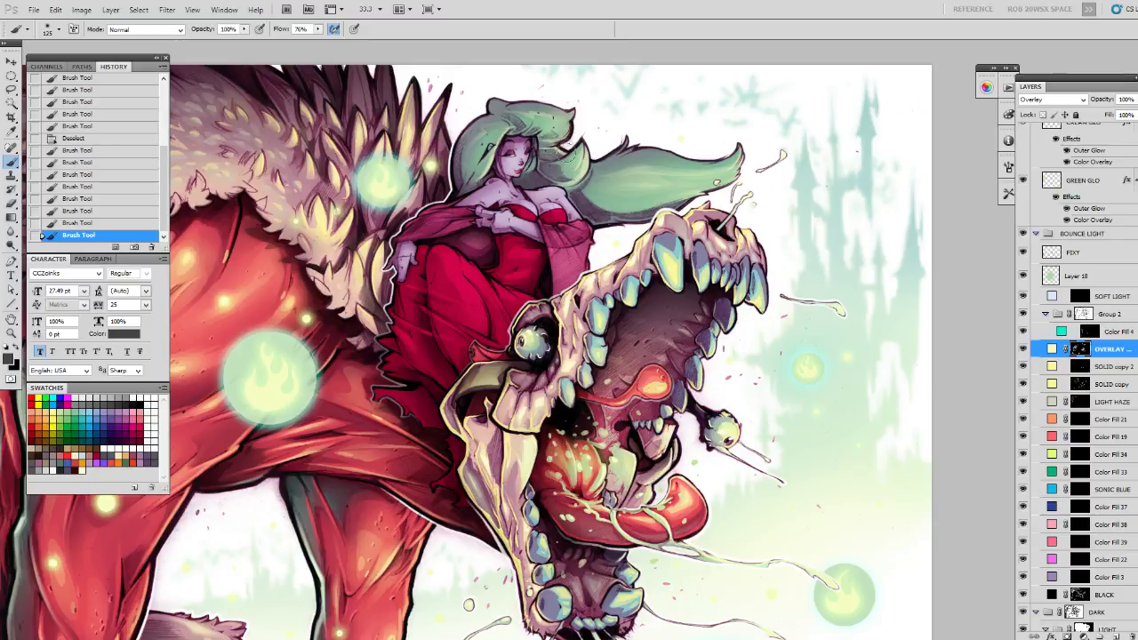
pyautogui.press('x')
pyautogui.moveTo(562, 124)
pyautogui.mouseDown()
pyautogui.moveTo(570, 137)
pyautogui.moveTo(533, 162)
pyautogui.mouseUp()
pyautogui.moveTo(587, 137)
pyautogui.mouseDown()
pyautogui.moveTo(578, 130)
pyautogui.moveTo(584, 150)
pyautogui.mouseUp()
pyautogui.moveTo(729, 159); pyautogui.dragTo(722, 195)
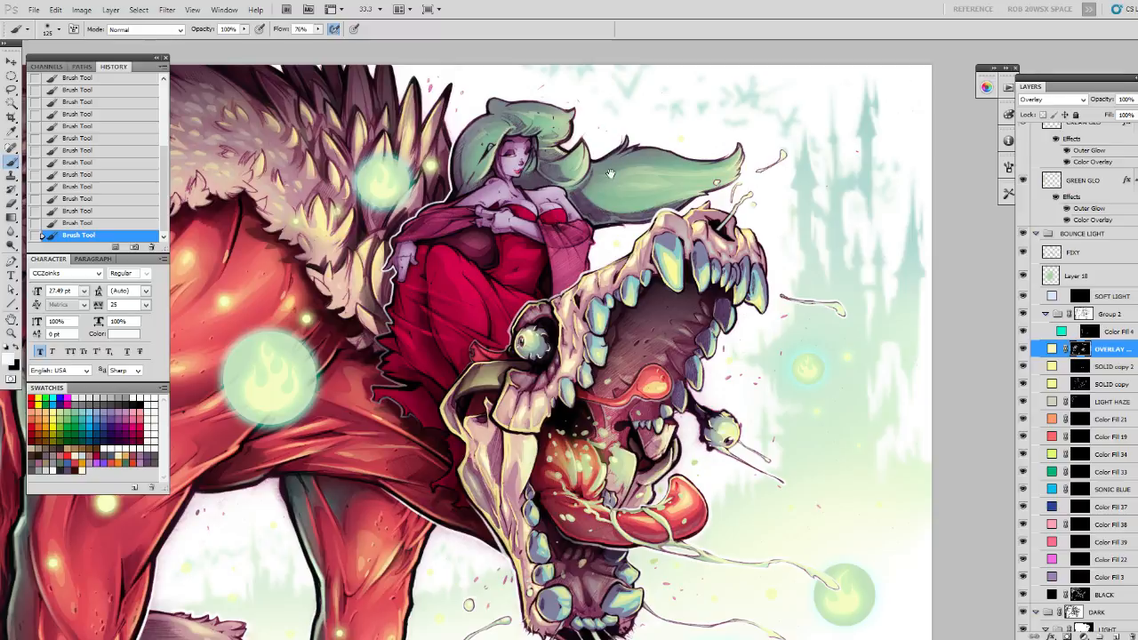
# Lasso another streak near the front of the crown and brush a white highlight into it on the OVERLAY mask.
pyautogui.press('l')
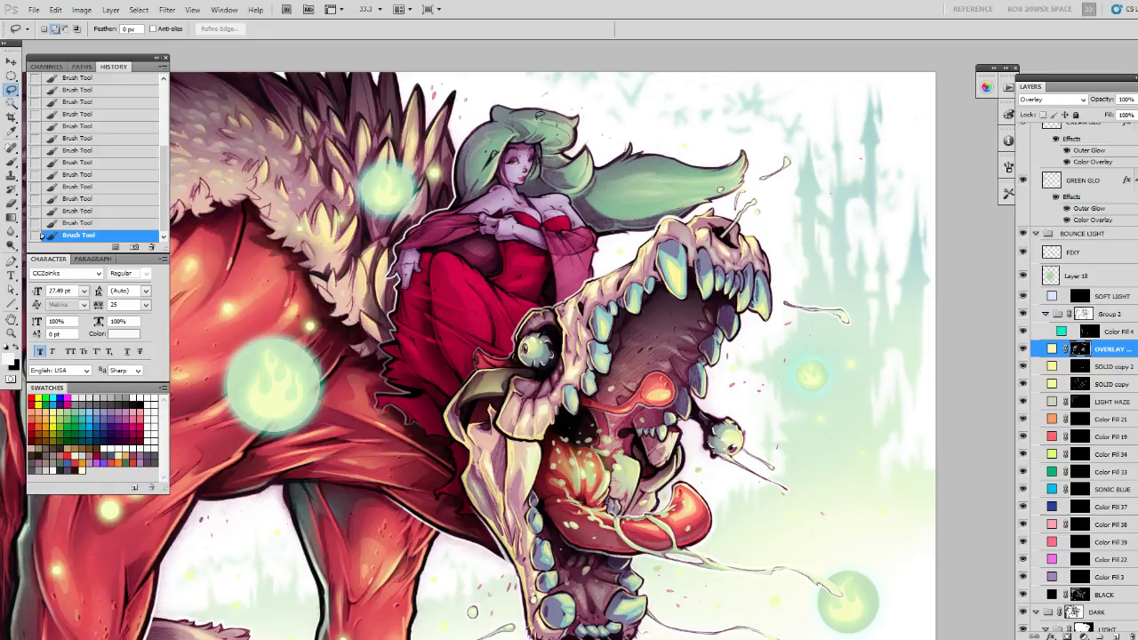
pyautogui.moveTo(535, 121)
pyautogui.mouseDown()
pyautogui.moveTo(573, 154)
pyautogui.moveTo(565, 133)
pyautogui.mouseUp()
pyautogui.press('b')
pyautogui.hotkey('ctrl', 'h')
pyautogui.hotkey('ctrl', 'z')
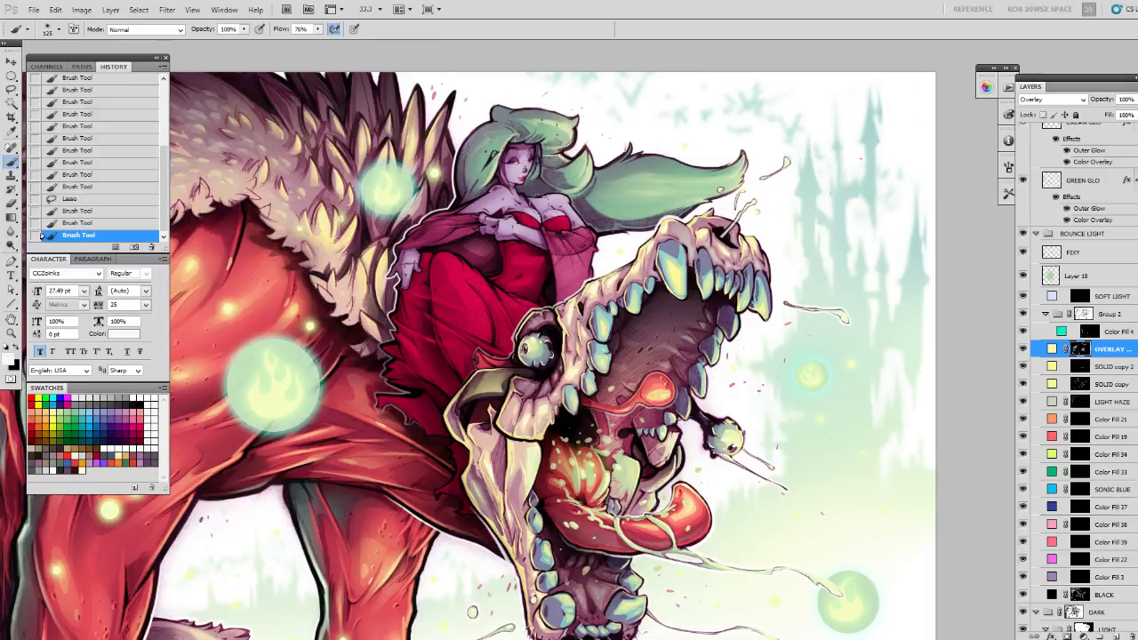
pyautogui.moveTo(529, 200); pyautogui.dragTo(531, 156)
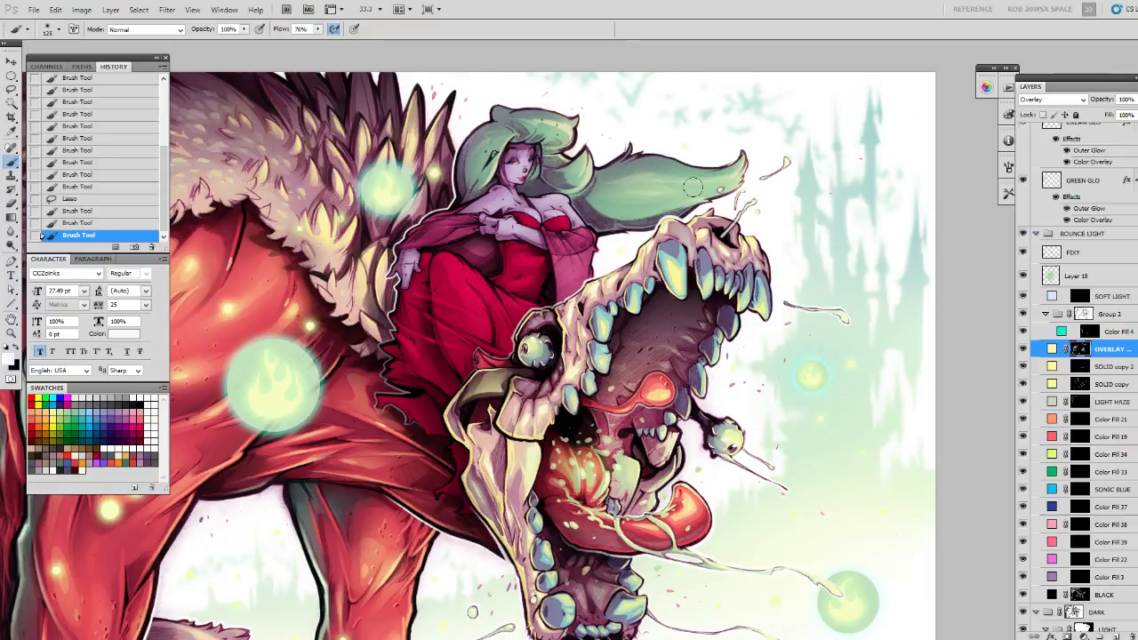
# Check the crown highlight against the whole illustration, add another white brush stroke, and clear the selection.
pyautogui.press('z')
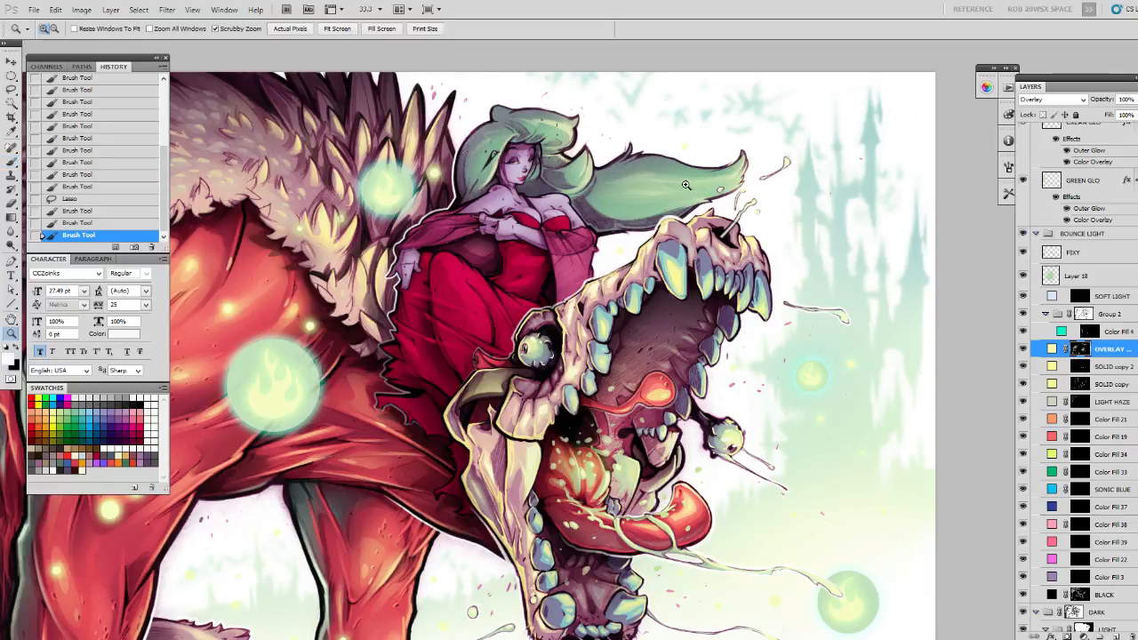
pyautogui.keyDown('alt'); pyautogui.click(686, 189); pyautogui.keyUp('alt')
pyautogui.keyDown('alt'); pyautogui.click(686, 188); pyautogui.keyUp('alt')
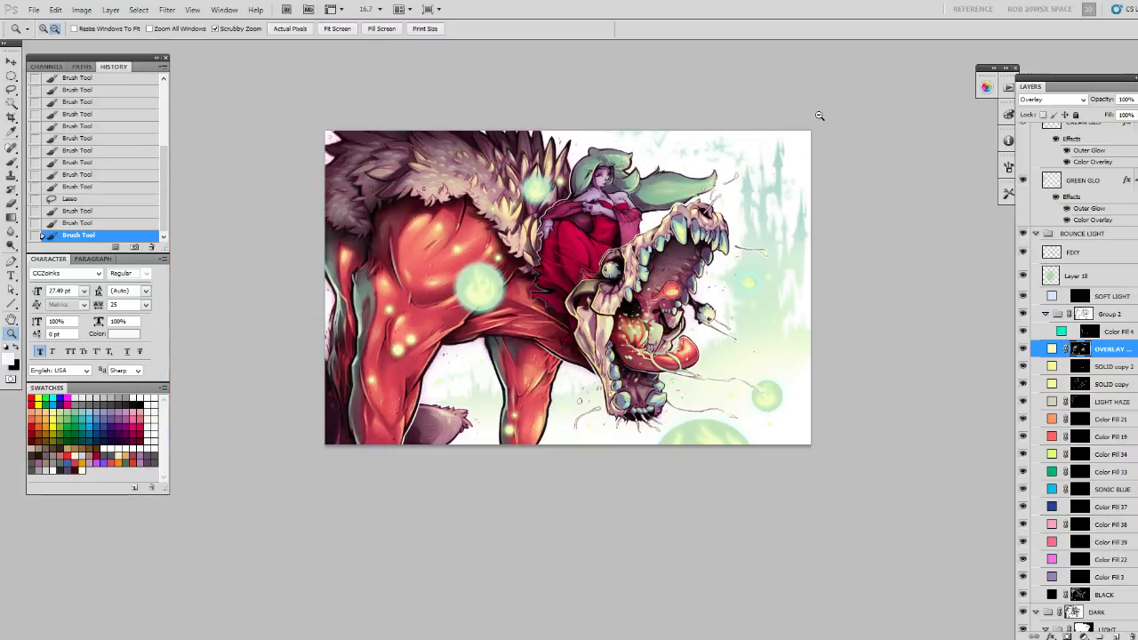
pyautogui.click(669, 191)
pyautogui.click(664, 194)
pyautogui.press('b')
pyautogui.moveTo(666, 193)
pyautogui.mouseDown()
pyautogui.moveTo(733, 186)
pyautogui.moveTo(715, 206)
pyautogui.moveTo(639, 199)
pyautogui.mouseUp()
pyautogui.hotkey('ctrl', 'd')
# Lasso thin shapes along the back edge of the crown and brush them white on the Color Fill 34 mask.
pyautogui.press('l')
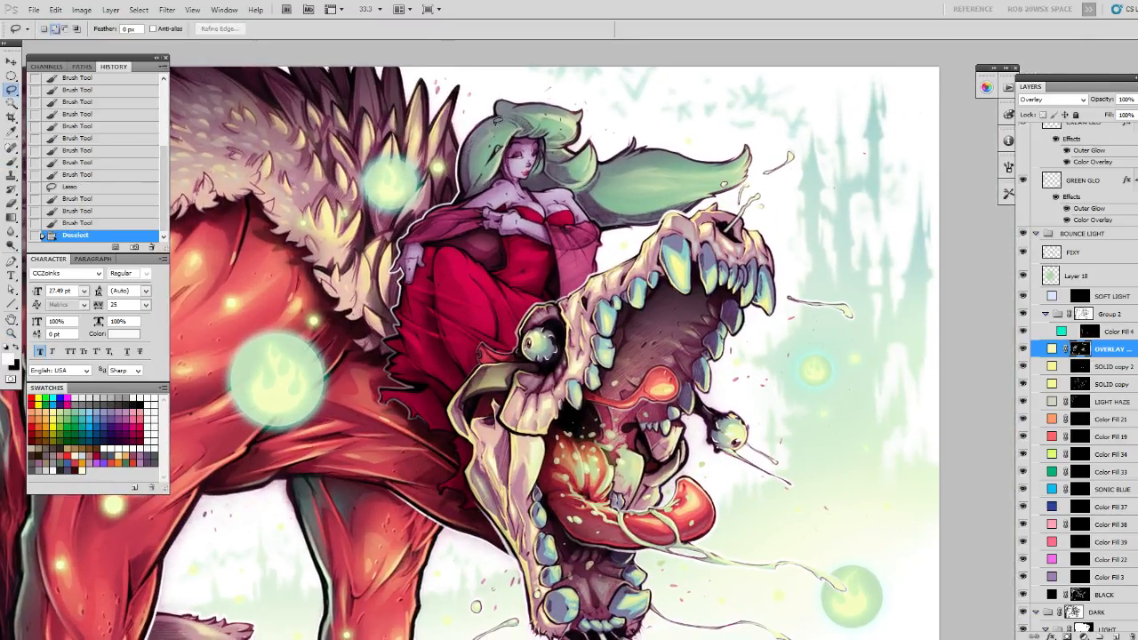
pyautogui.click(1102, 454)
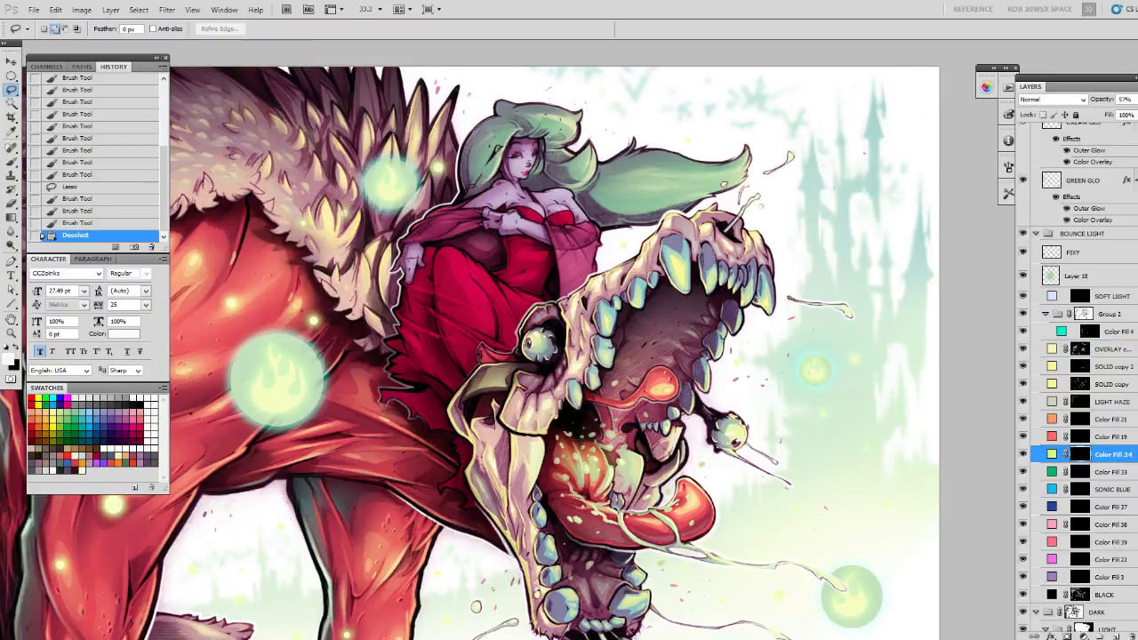
pyautogui.moveTo(500, 113); pyautogui.dragTo(497, 112)
pyautogui.press('b')
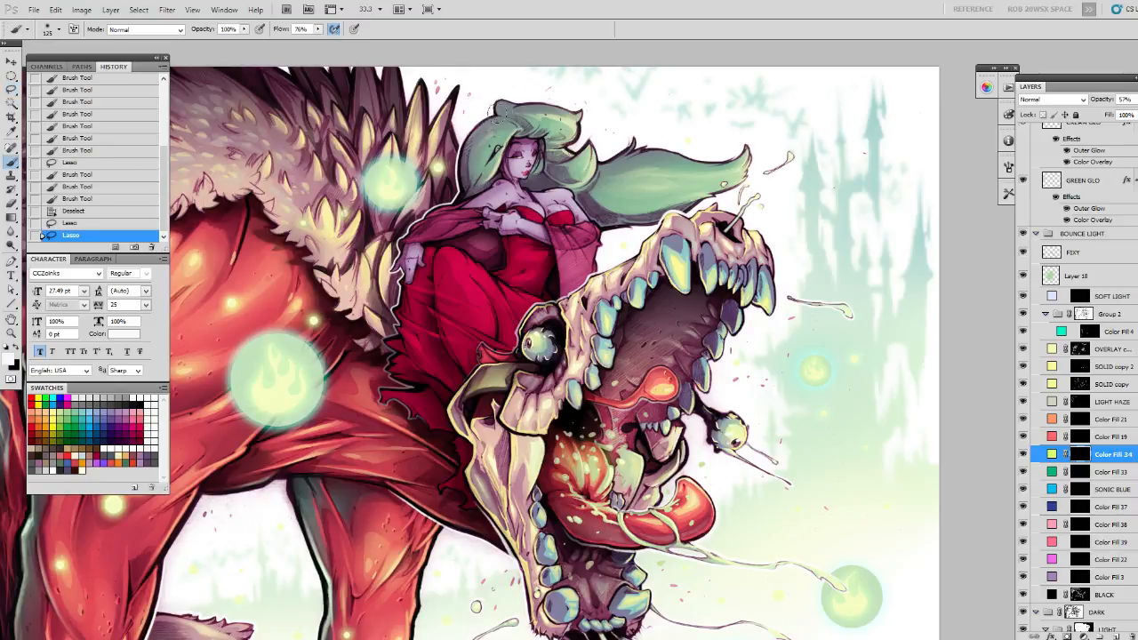
pyautogui.moveTo(464, 205)
pyautogui.mouseDown()
pyautogui.moveTo(487, 111)
pyautogui.moveTo(462, 197)
pyautogui.mouseUp()
pyautogui.moveTo(471, 128); pyautogui.dragTo(487, 106)
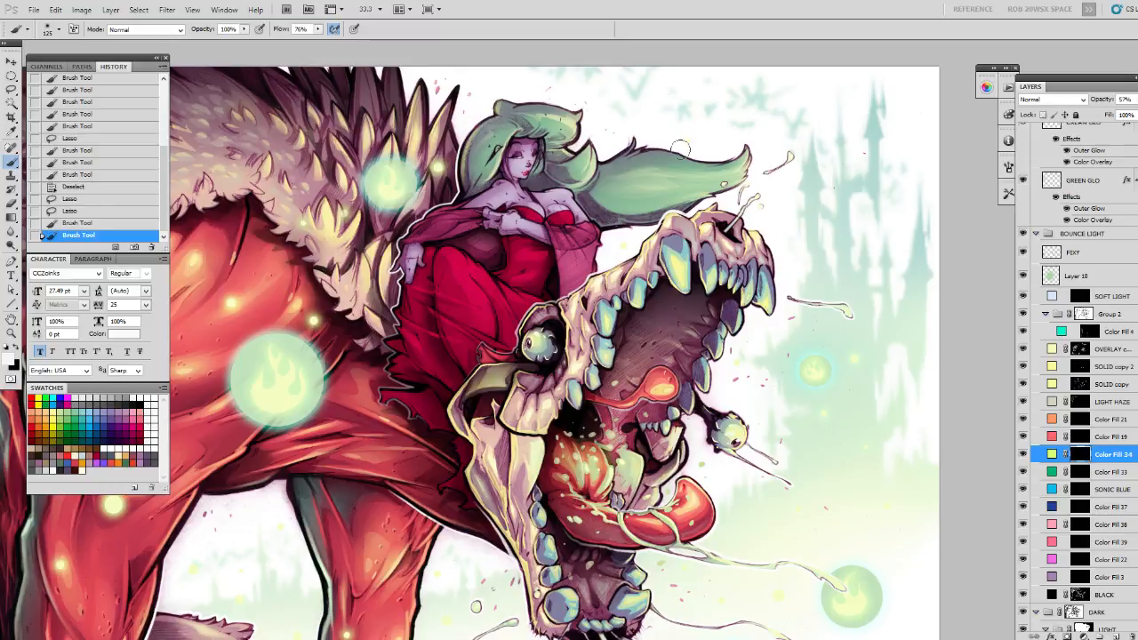
# Brush white into the same selected hair shapes on the SOLID copy mask and clear the selection.
pyautogui.click(1076, 384)
pyautogui.moveTo(466, 142)
pyautogui.mouseDown()
pyautogui.moveTo(463, 159)
pyautogui.moveTo(464, 117)
pyautogui.moveTo(478, 112)
pyautogui.moveTo(519, 149)
pyautogui.mouseUp()
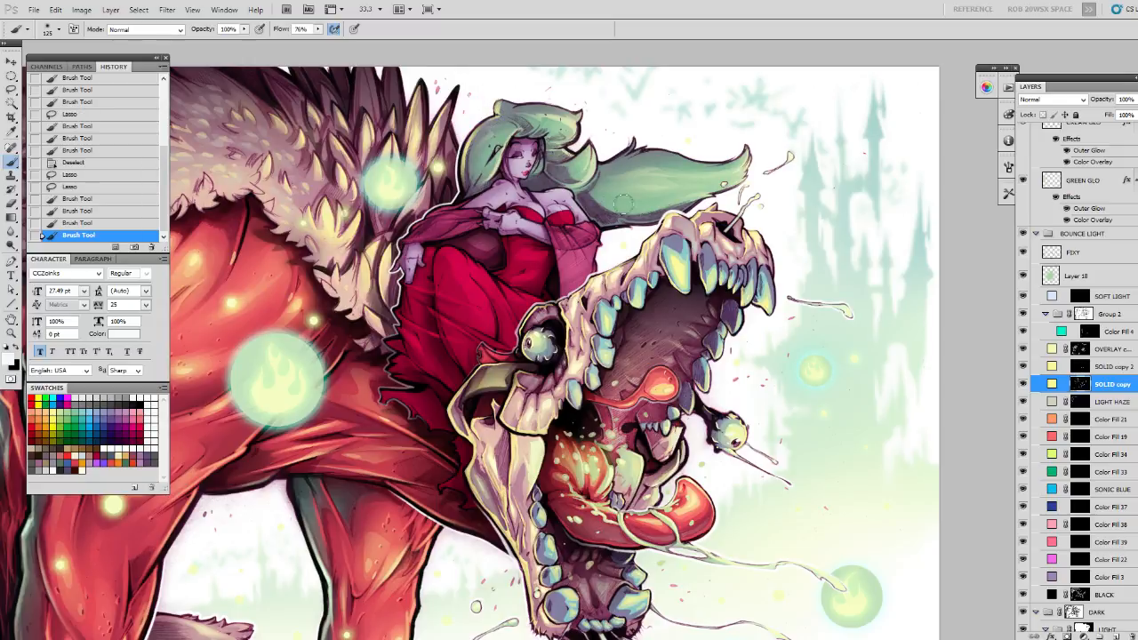
pyautogui.moveTo(715, 260); pyautogui.dragTo(690, 231)
pyautogui.hotkey('ctrl', 'd')
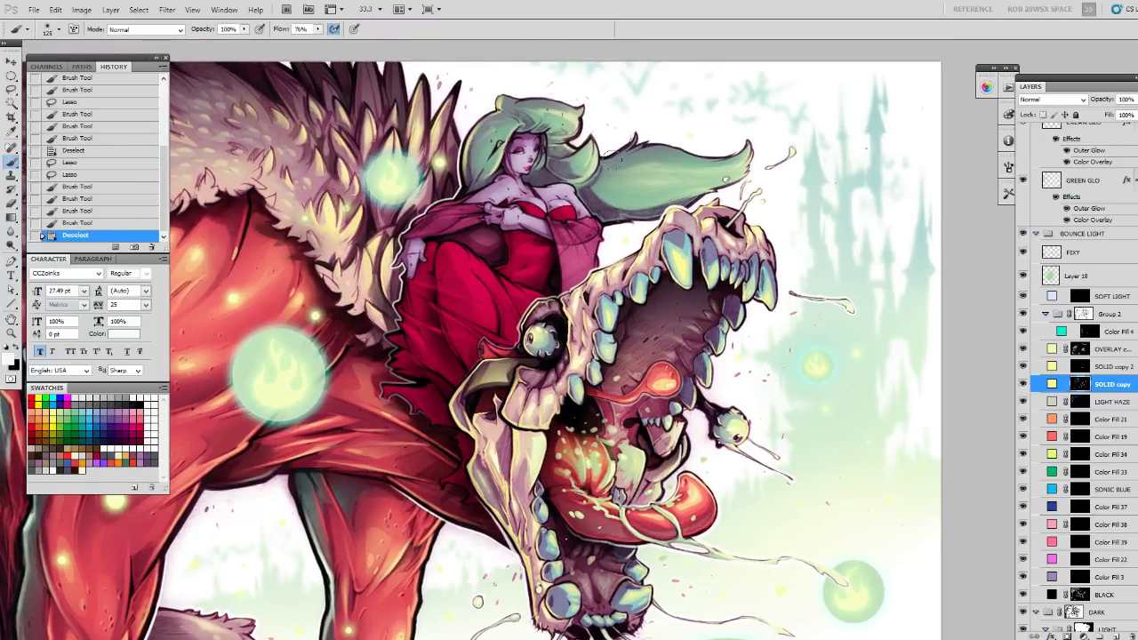
# Lasso a rim shape on the curled lock beside the face, brush it white on the SOLID copy mask, and deselect.
pyautogui.press('l')
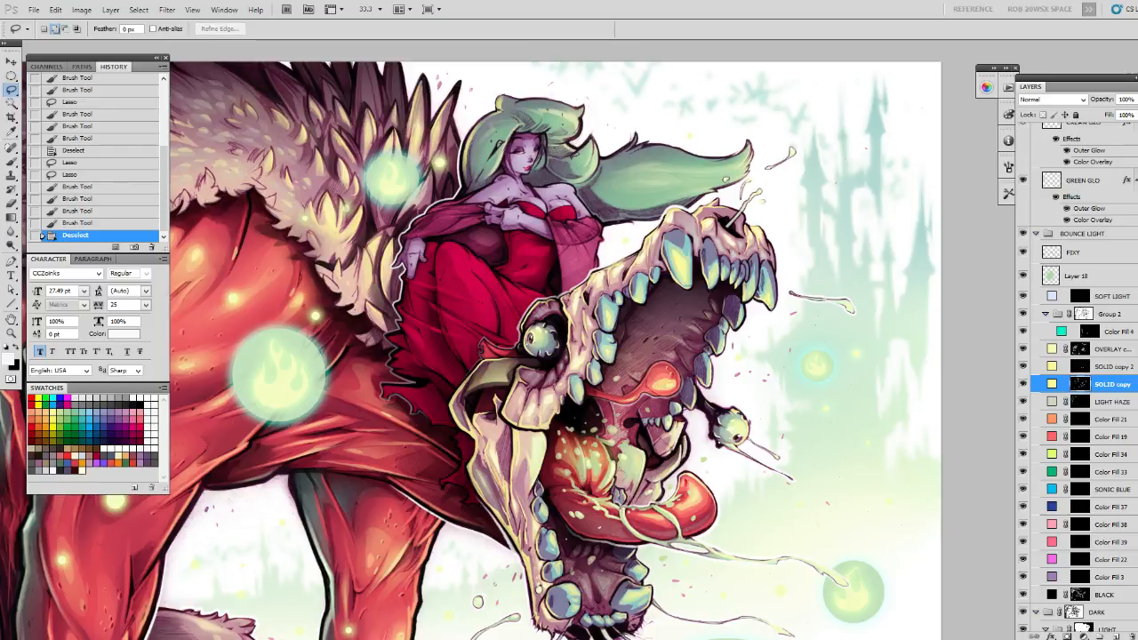
pyautogui.moveTo(594, 133); pyautogui.dragTo(583, 154)
pyautogui.press('b')
pyautogui.moveTo(583, 155)
pyautogui.mouseDown()
pyautogui.moveTo(592, 115)
pyautogui.moveTo(542, 187)
pyautogui.mouseUp()
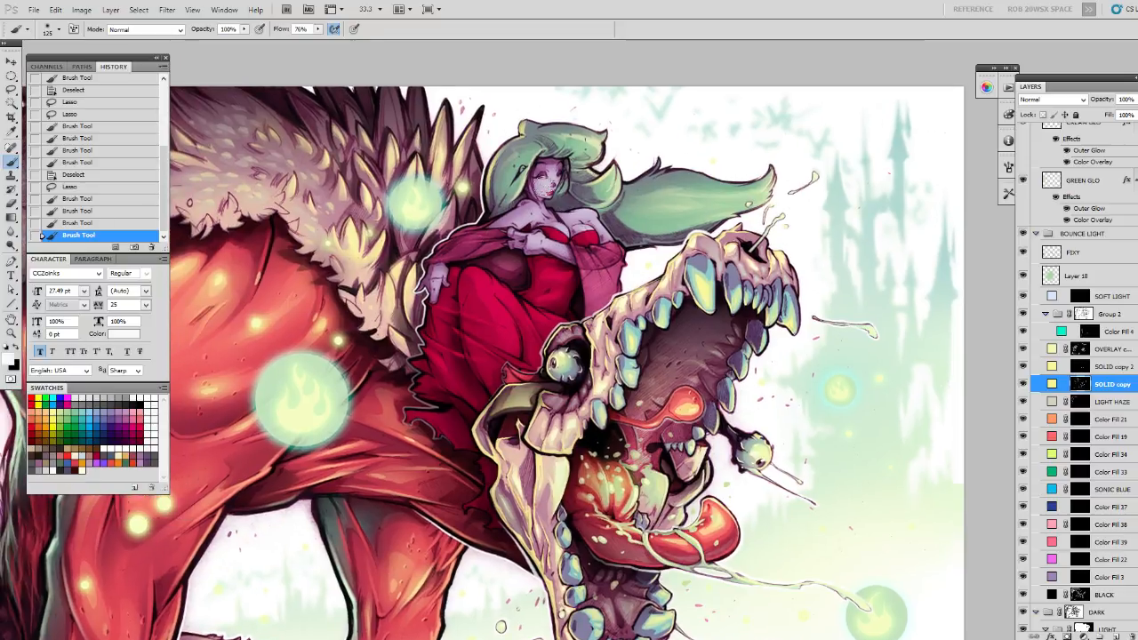
pyautogui.hotkey('ctrl', 'd')
# Lasso a rim shape along the top edge of the crown, brush it white on the SOLID copy mask, and deselect.
pyautogui.press('l')
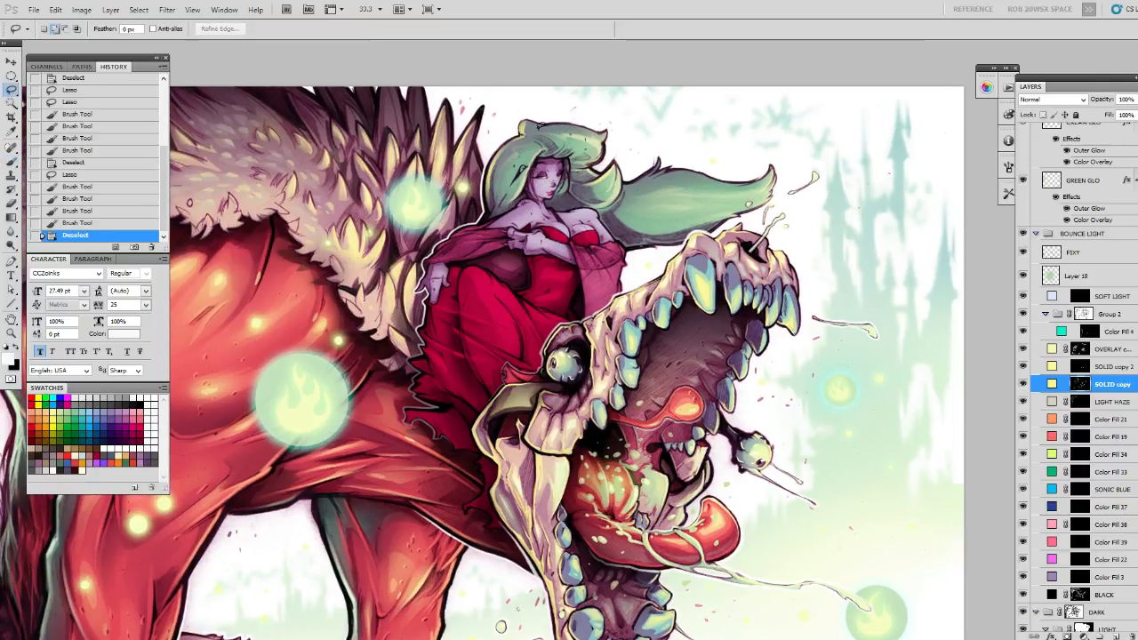
pyautogui.moveTo(551, 119)
pyautogui.mouseDown()
pyautogui.moveTo(593, 131)
pyautogui.moveTo(539, 119)
pyautogui.moveTo(605, 116)
pyautogui.mouseUp()
pyautogui.press('b')
pyautogui.moveTo(730, 237); pyautogui.dragTo(690, 203)
pyautogui.hotkey('ctrl', 'd')
# Lasso a rim along the upper edge of the flowing hair, brush it white on the SOLID copy mask, and clear the selection.
pyautogui.press('l')
pyautogui.moveTo(645, 146)
pyautogui.mouseDown()
pyautogui.moveTo(642, 160)
pyautogui.moveTo(612, 142)
pyautogui.mouseUp()
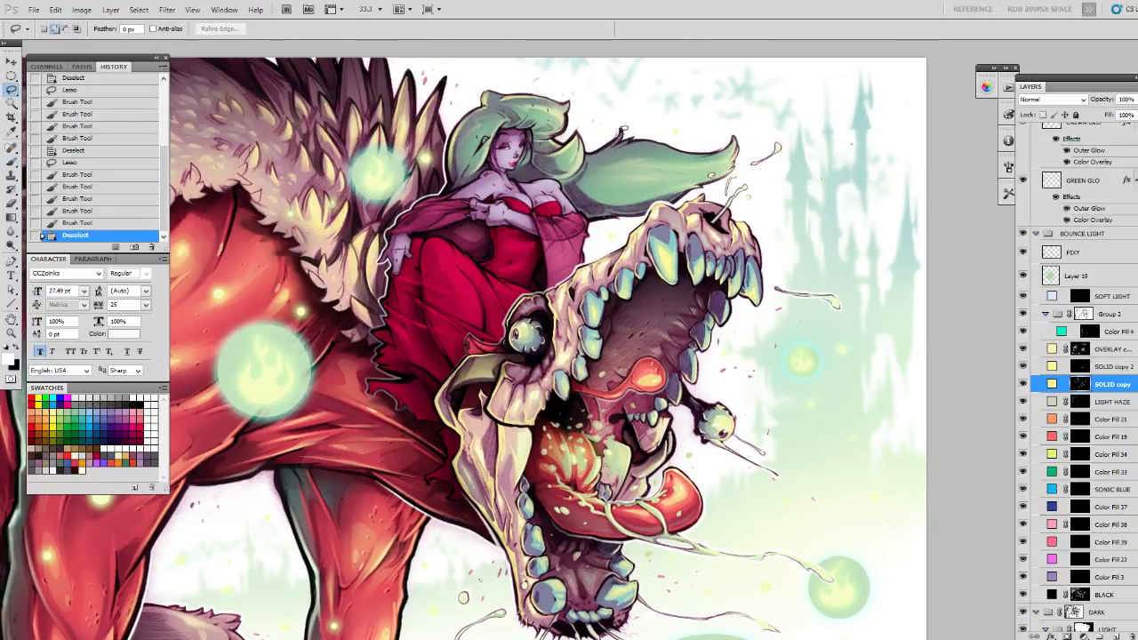
pyautogui.moveTo(617, 133)
pyautogui.mouseDown()
pyautogui.moveTo(588, 152)
pyautogui.moveTo(622, 124)
pyautogui.moveTo(604, 133)
pyautogui.mouseUp()
pyautogui.press('b')
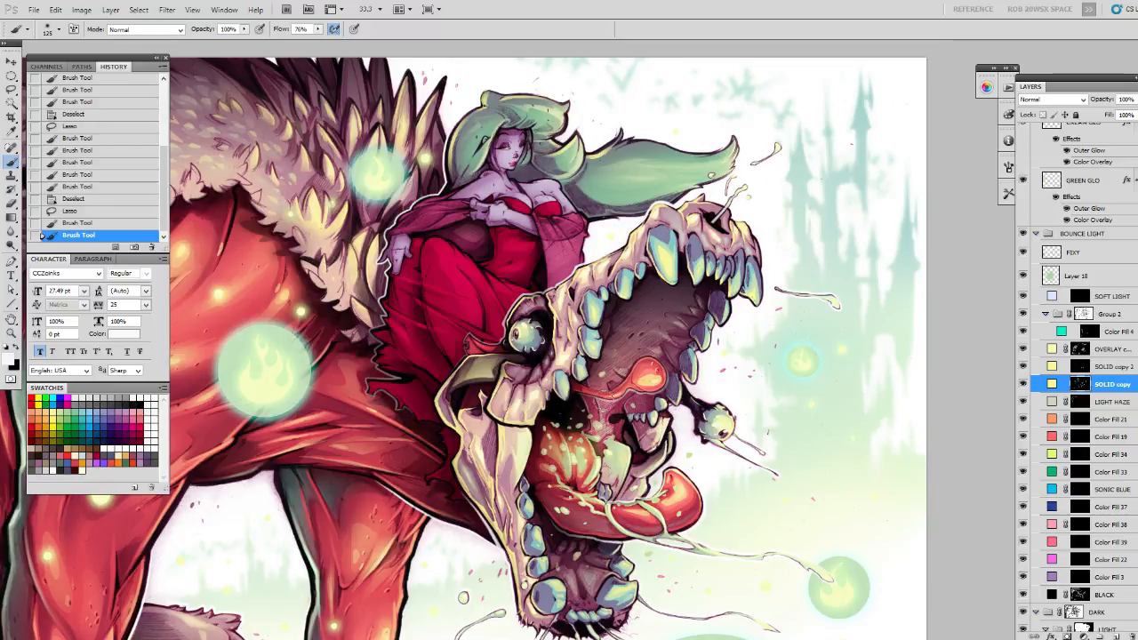
pyautogui.press('z')
pyautogui.keyDown('alt'); pyautogui.click(636, 207); pyautogui.keyUp('alt')
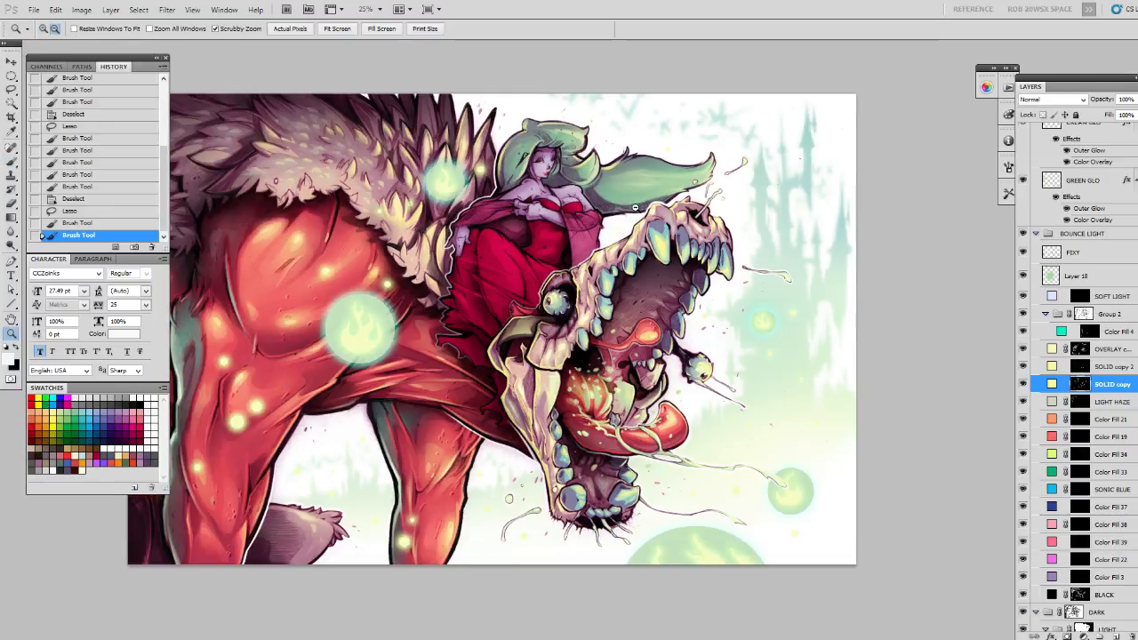
pyautogui.keyDown('alt'); pyautogui.click(634, 210); pyautogui.keyUp('alt')
pyautogui.click(652, 198)
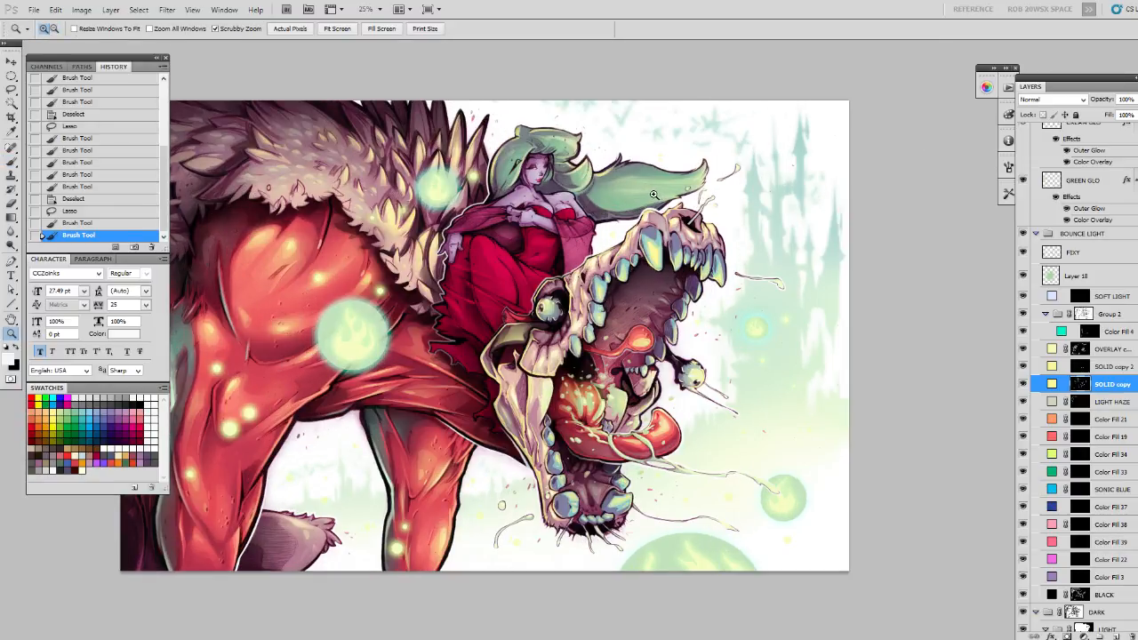
pyautogui.click(650, 195)
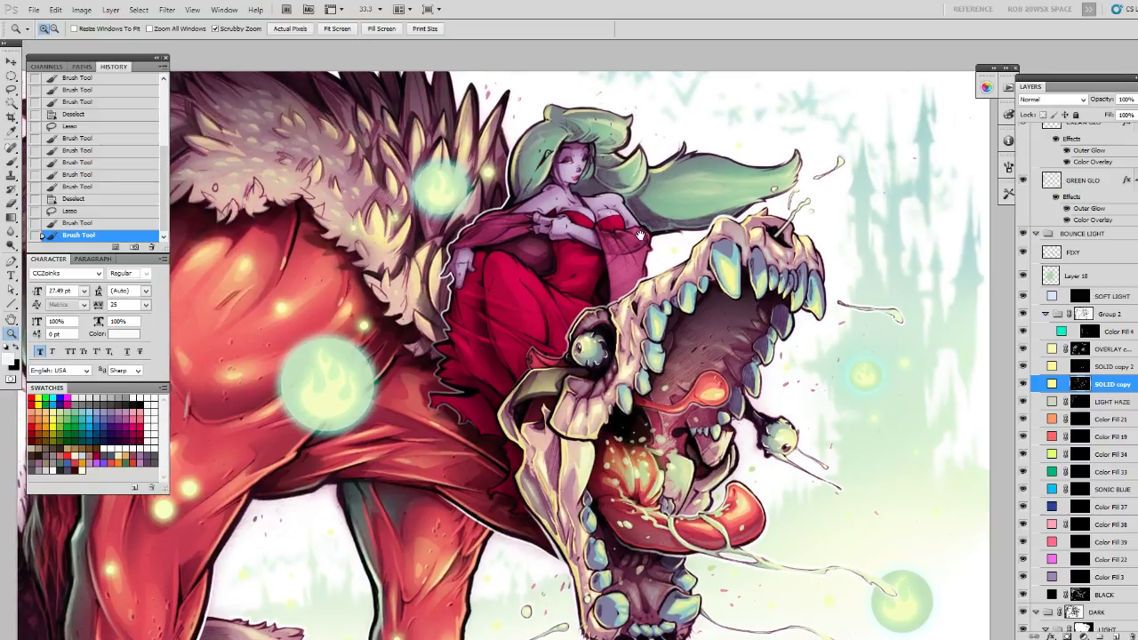
pyautogui.hotkey('ctrl', 'd')
# Lasso adjoining rim shapes along the shawl's upper edge, from below the hair down over the draped arm.
pyautogui.press('l')
pyautogui.moveTo(572, 175); pyautogui.dragTo(583, 157)
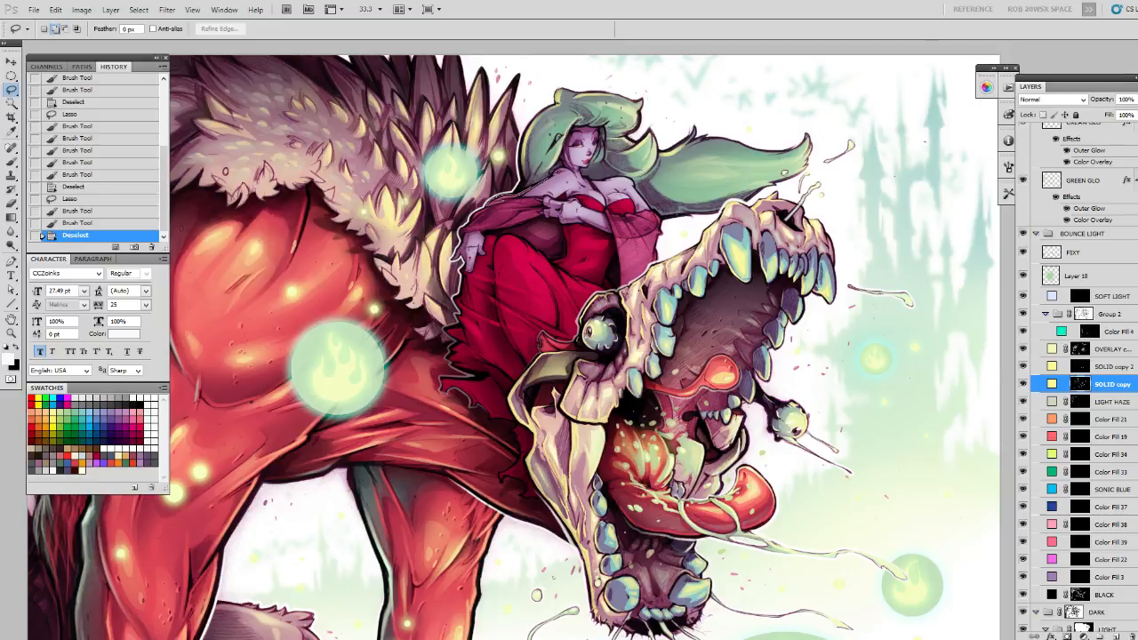
pyautogui.moveTo(501, 199); pyautogui.dragTo(546, 179)
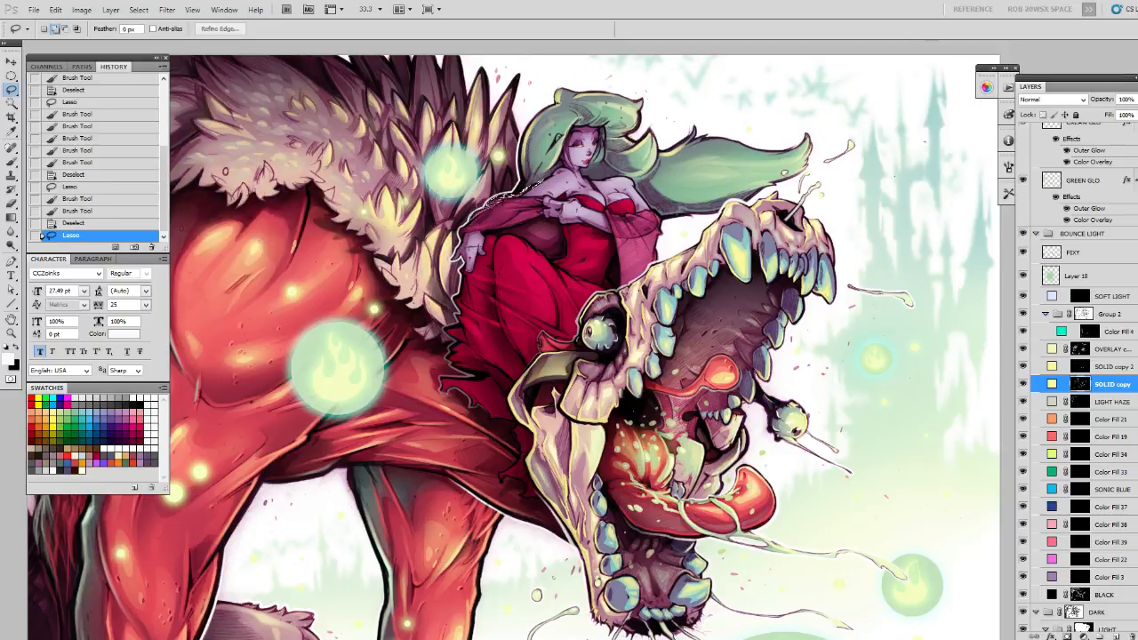
pyautogui.moveTo(463, 226); pyautogui.dragTo(523, 204)
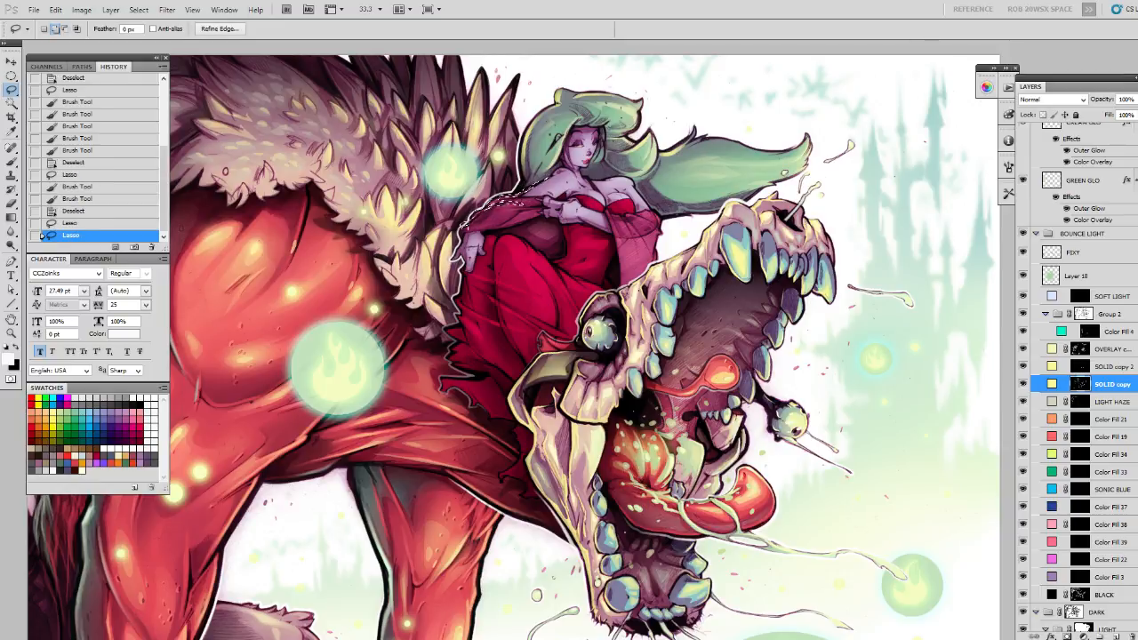
pyautogui.moveTo(459, 233); pyautogui.dragTo(527, 204)
# Brush the selected shawl rim white on the SOLID copy mask, trimming the excess with black.
pyautogui.press('b')
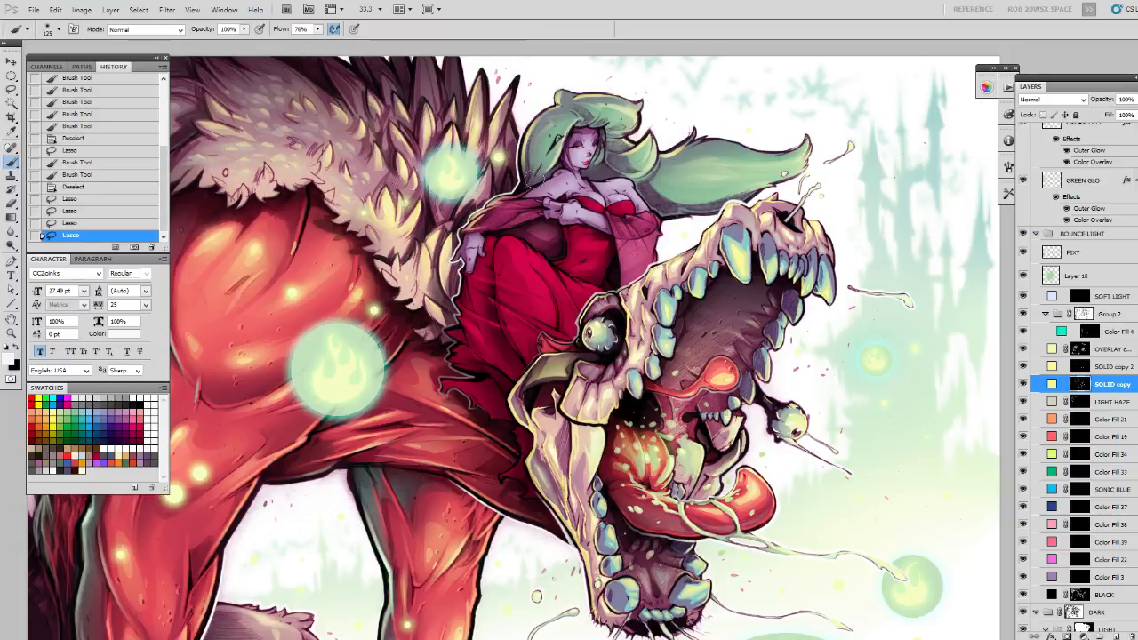
pyautogui.moveTo(516, 197)
pyautogui.mouseDown()
pyautogui.moveTo(469, 224)
pyautogui.moveTo(442, 307)
pyautogui.mouseUp()
pyautogui.hotkey('ctrl', 'z')
pyautogui.press('x')
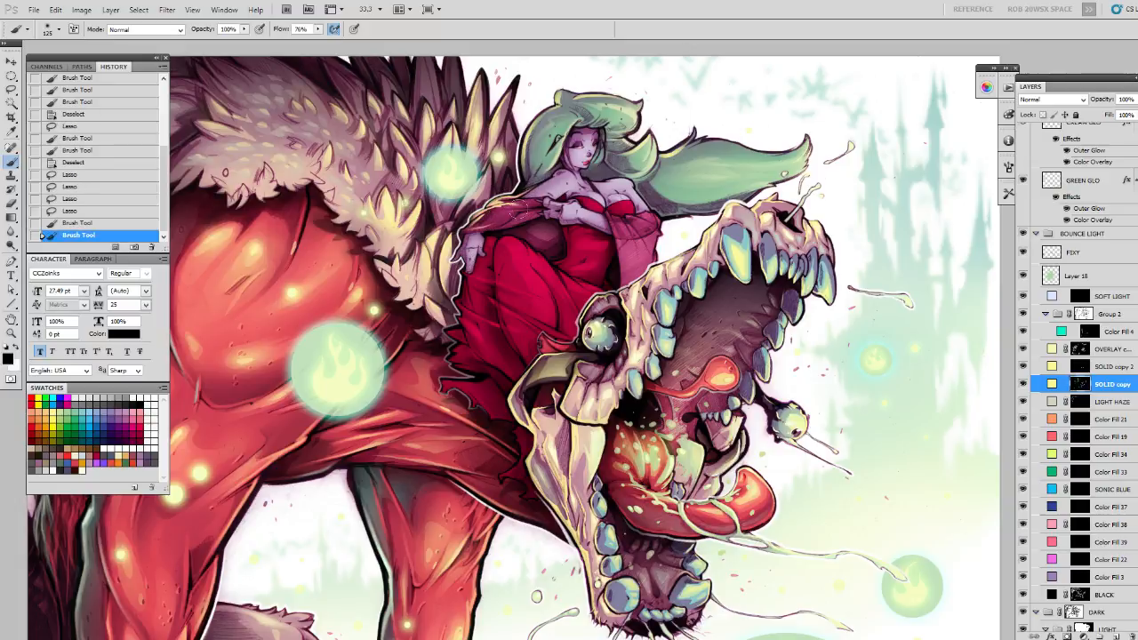
pyautogui.moveTo(469, 228); pyautogui.dragTo(477, 223)
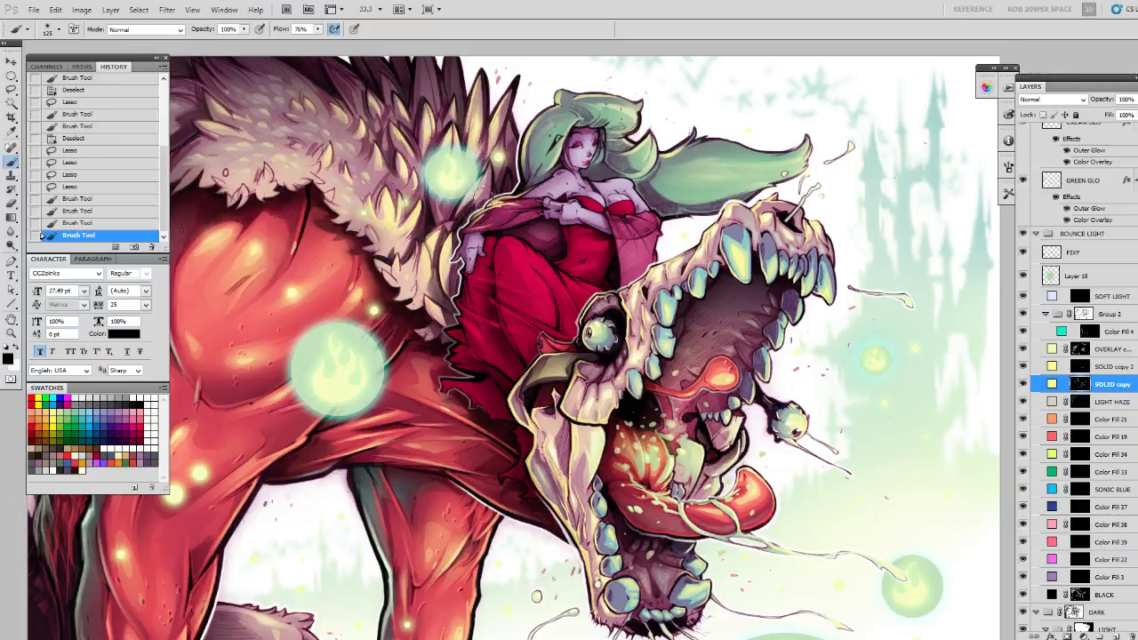
pyautogui.moveTo(506, 184); pyautogui.dragTo(535, 181)
pyautogui.press('x')
pyautogui.moveTo(485, 211); pyautogui.dragTo(524, 201)
pyautogui.moveTo(498, 209)
pyautogui.mouseDown()
pyautogui.moveTo(544, 215)
pyautogui.moveTo(471, 214)
pyautogui.moveTo(542, 229)
pyautogui.mouseUp()
pyautogui.press('x')
pyautogui.press('x')
pyautogui.moveTo(542, 229); pyautogui.dragTo(547, 235)
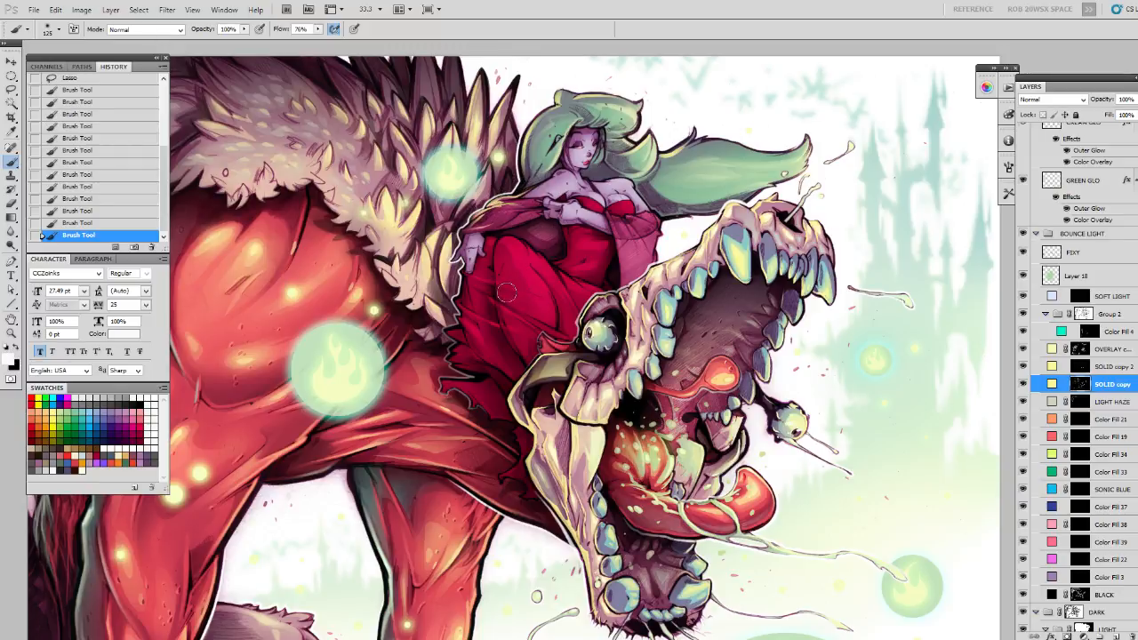
pyautogui.press('x')
pyautogui.moveTo(487, 213)
pyautogui.mouseDown()
pyautogui.moveTo(512, 193)
pyautogui.moveTo(469, 231)
pyautogui.mouseUp()
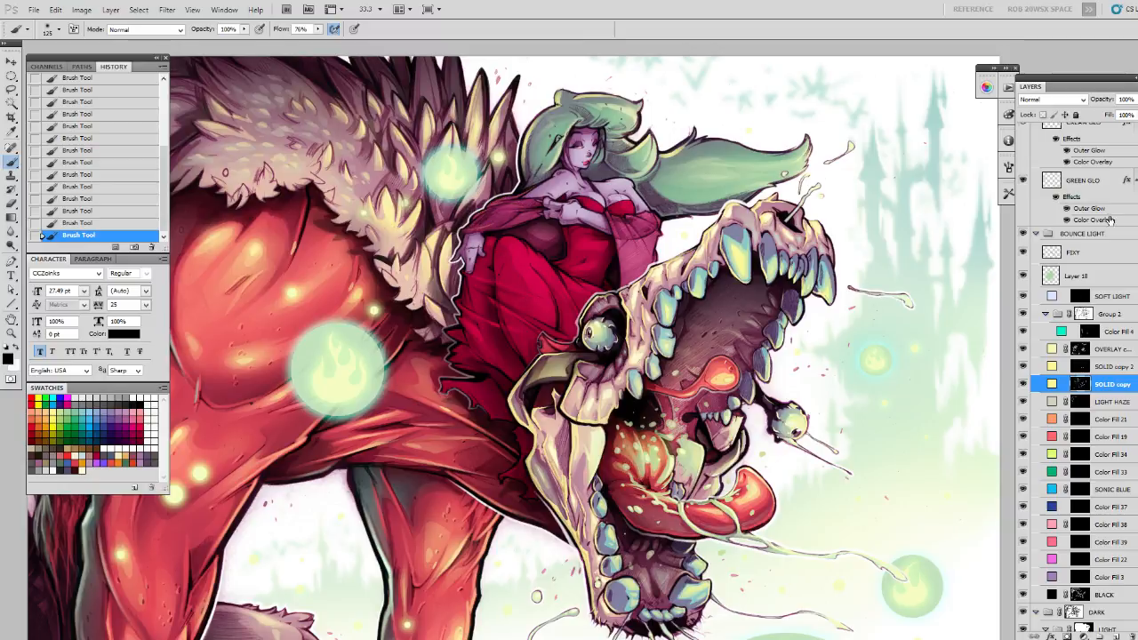
# Load a selection from a layer lower in the stack while keeping the SOLID copy mask active.
pyautogui.scroll(2, 1075, 373)
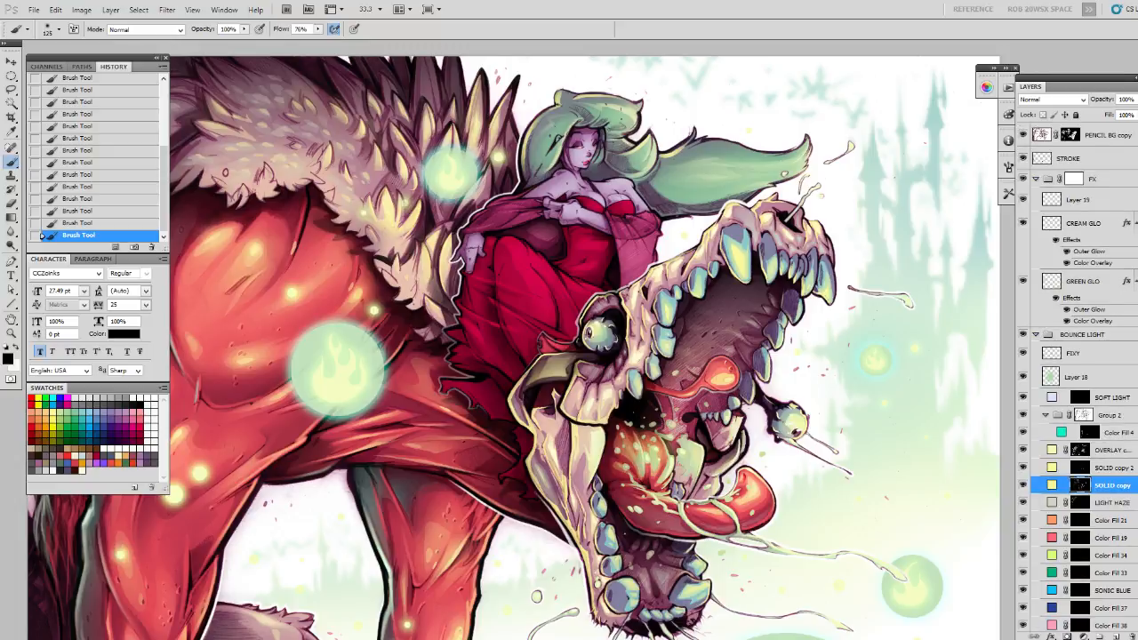
pyautogui.scroll(-10, 1075, 374)
pyautogui.keyDown('ctrl'); pyautogui.click(1051, 490); pyautogui.keyUp('ctrl')
pyautogui.scroll(6, 1075, 374)
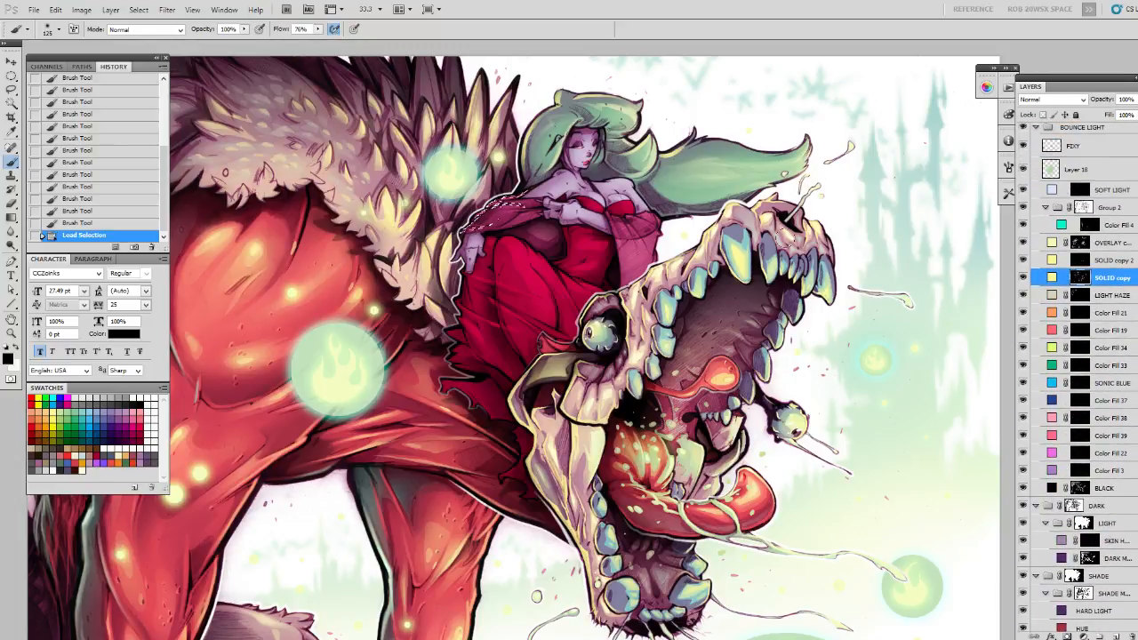
# Refine the shawl rim light inside the loaded selection with white and black brush strokes, and deselect.
pyautogui.press('x')
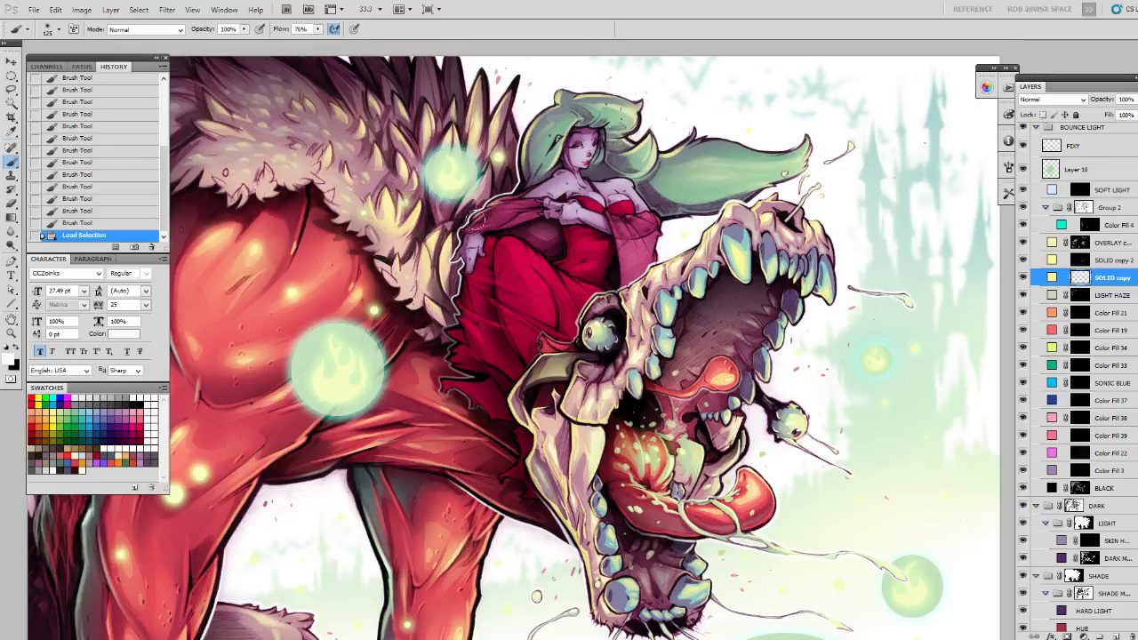
pyautogui.moveTo(521, 188); pyautogui.dragTo(474, 213)
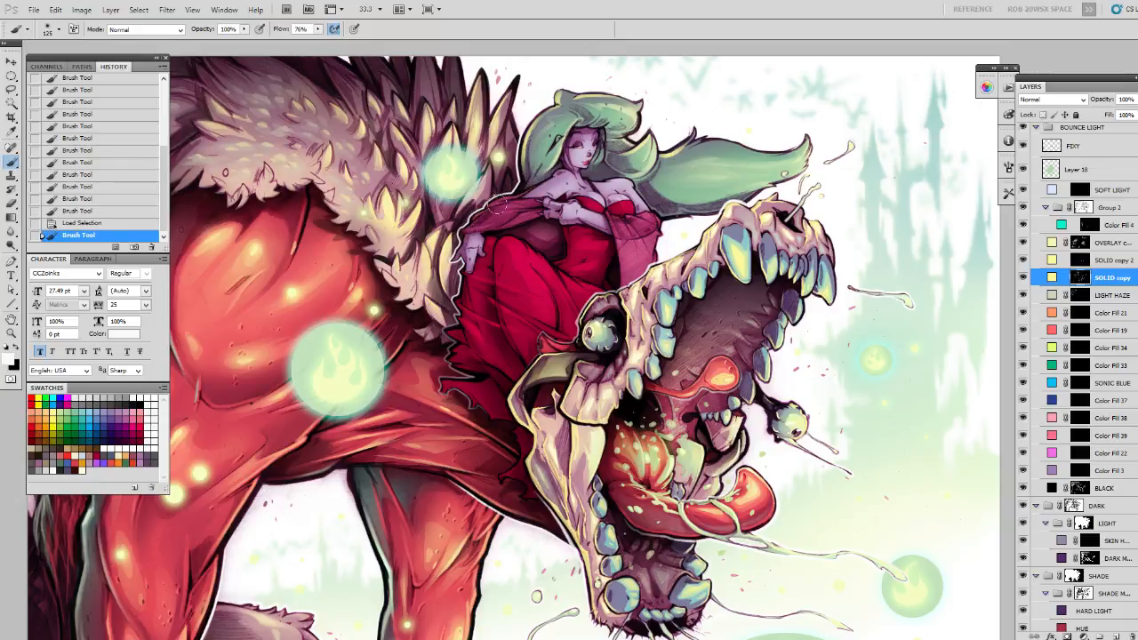
pyautogui.moveTo(499, 185)
pyautogui.mouseDown()
pyautogui.moveTo(510, 188)
pyautogui.moveTo(500, 198)
pyautogui.moveTo(546, 179)
pyautogui.moveTo(462, 236)
pyautogui.mouseUp()
pyautogui.press('x')
pyautogui.moveTo(523, 206); pyautogui.dragTo(514, 211)
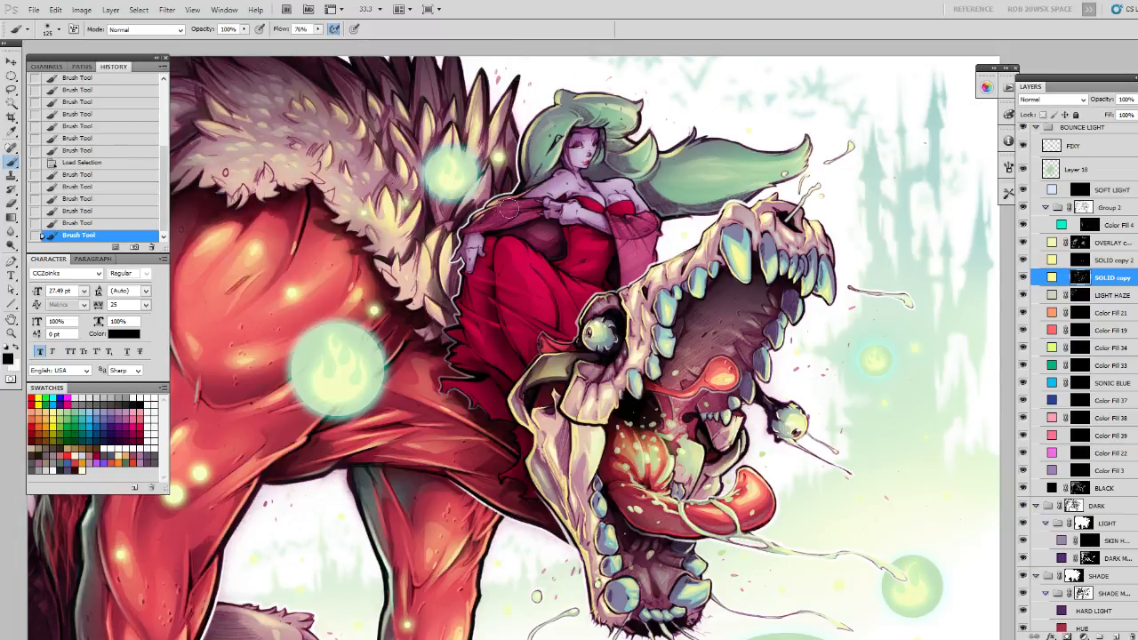
pyautogui.moveTo(514, 264); pyautogui.dragTo(483, 244)
pyautogui.moveTo(442, 406); pyautogui.dragTo(457, 386)
pyautogui.hotkey('ctrl', 'd')
# Lasso a rim shape on the dress along the raised knee, try brushing it, and contract the selection.
pyautogui.press('l')
pyautogui.moveTo(502, 200); pyautogui.dragTo(463, 113)
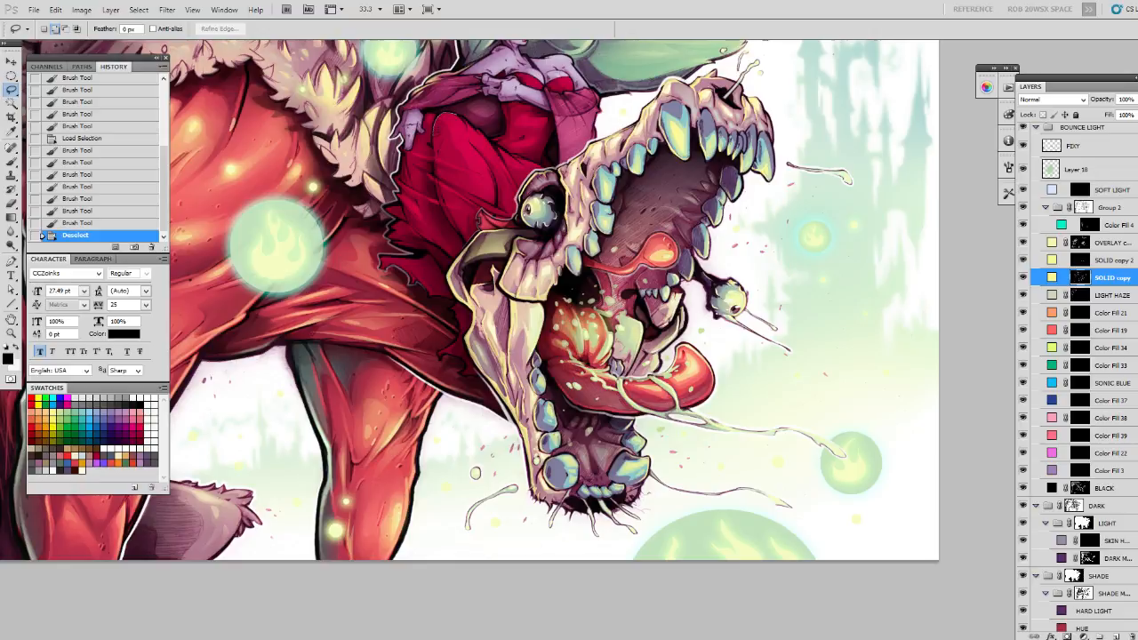
pyautogui.moveTo(451, 114)
pyautogui.mouseDown()
pyautogui.moveTo(464, 80)
pyautogui.moveTo(459, 107)
pyautogui.mouseUp()
pyautogui.press('b')
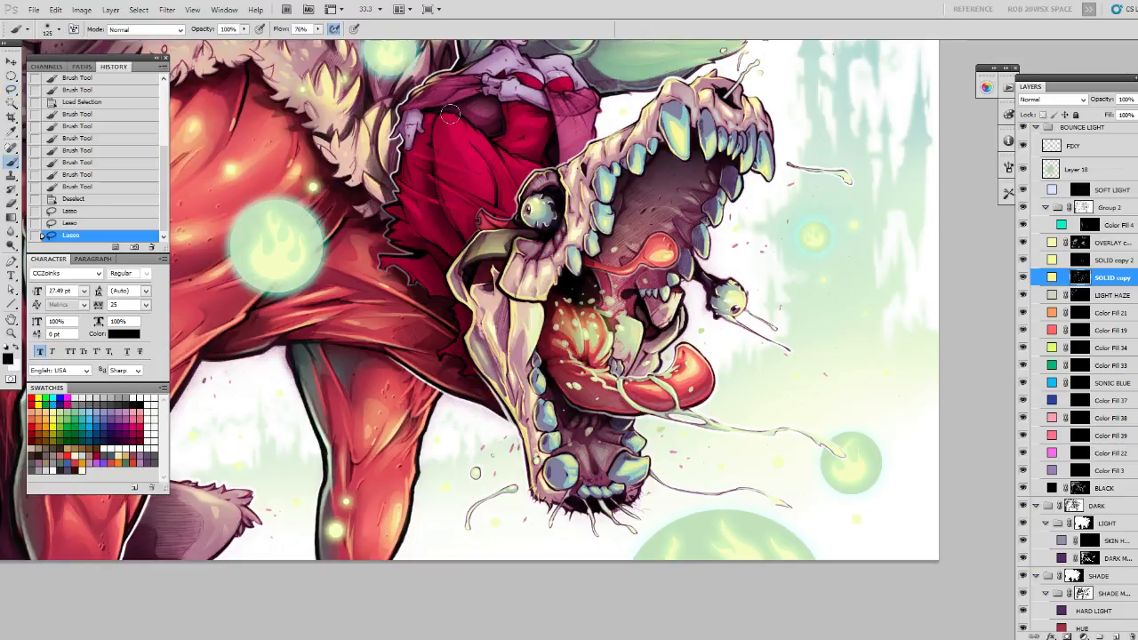
pyautogui.click(429, 152)
pyautogui.press('x')
pyautogui.click(425, 154)
pyautogui.moveTo(433, 130); pyautogui.dragTo(438, 126)
pyautogui.press('F2')
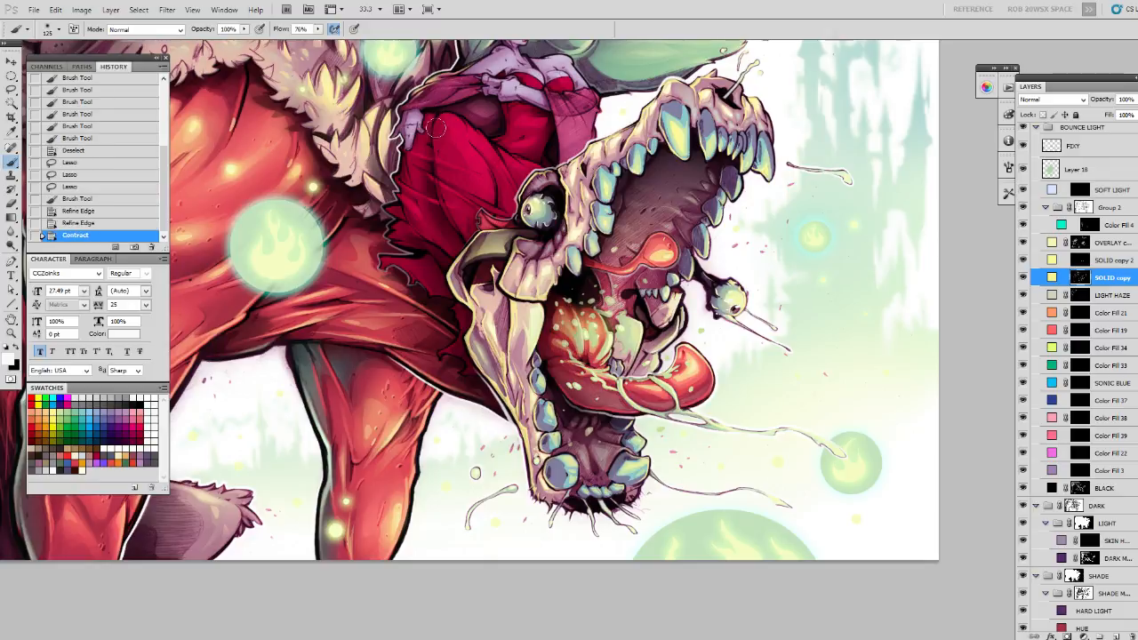
# Brush the contracted knee selection white on the SOLID copy mask and clear the selection.
pyautogui.moveTo(444, 114); pyautogui.dragTo(433, 140)
pyautogui.moveTo(436, 117); pyautogui.dragTo(433, 149)
pyautogui.moveTo(435, 126)
pyautogui.mouseDown()
pyautogui.moveTo(434, 144)
pyautogui.moveTo(451, 124)
pyautogui.mouseUp()
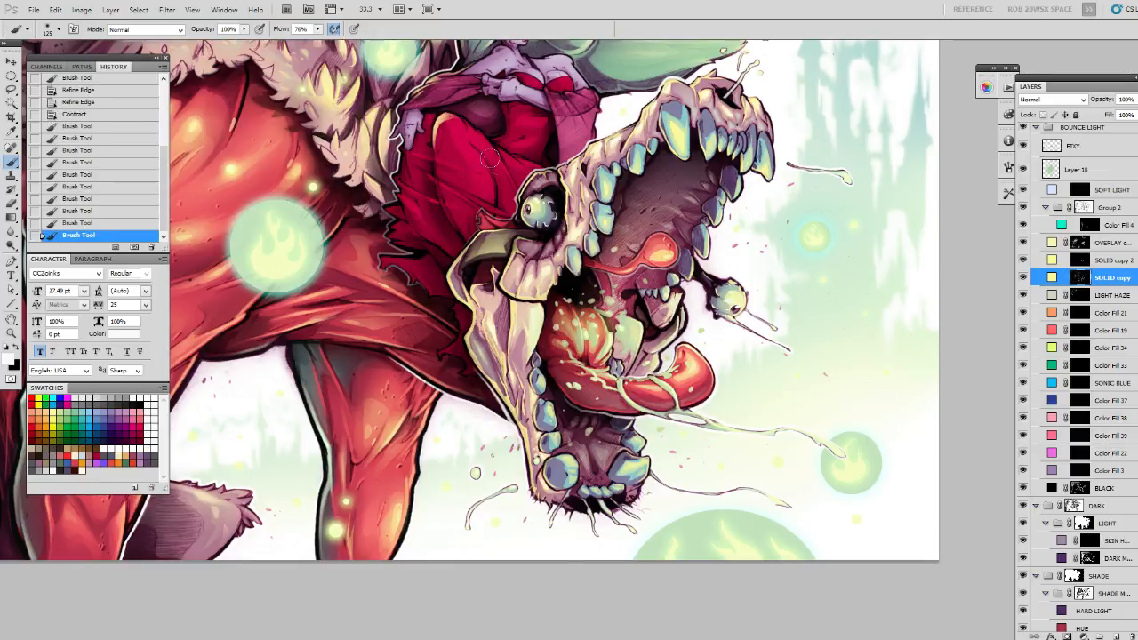
pyautogui.press('z')
pyautogui.keyDown('alt'); pyautogui.click(488, 185); pyautogui.keyUp('alt')
pyautogui.moveTo(478, 210)
pyautogui.mouseDown()
pyautogui.moveTo(485, 271)
pyautogui.moveTo(543, 234)
pyautogui.mouseUp()
pyautogui.press('b')
pyautogui.press('z')
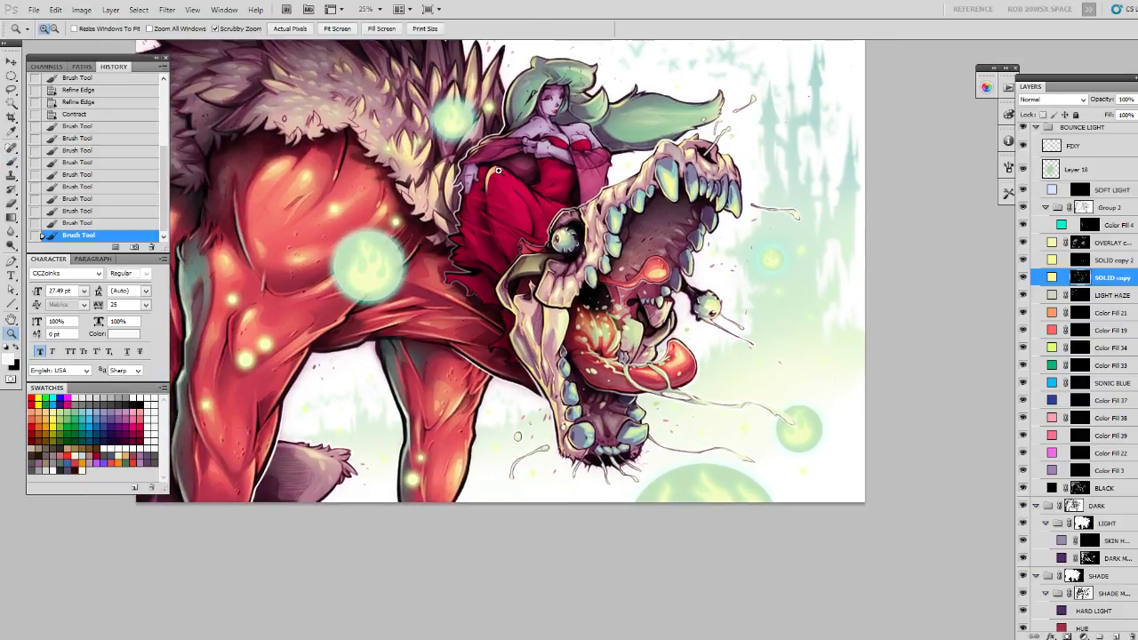
pyautogui.click(500, 171)
pyautogui.click(505, 165)
pyautogui.hotkey('ctrl', 'd')
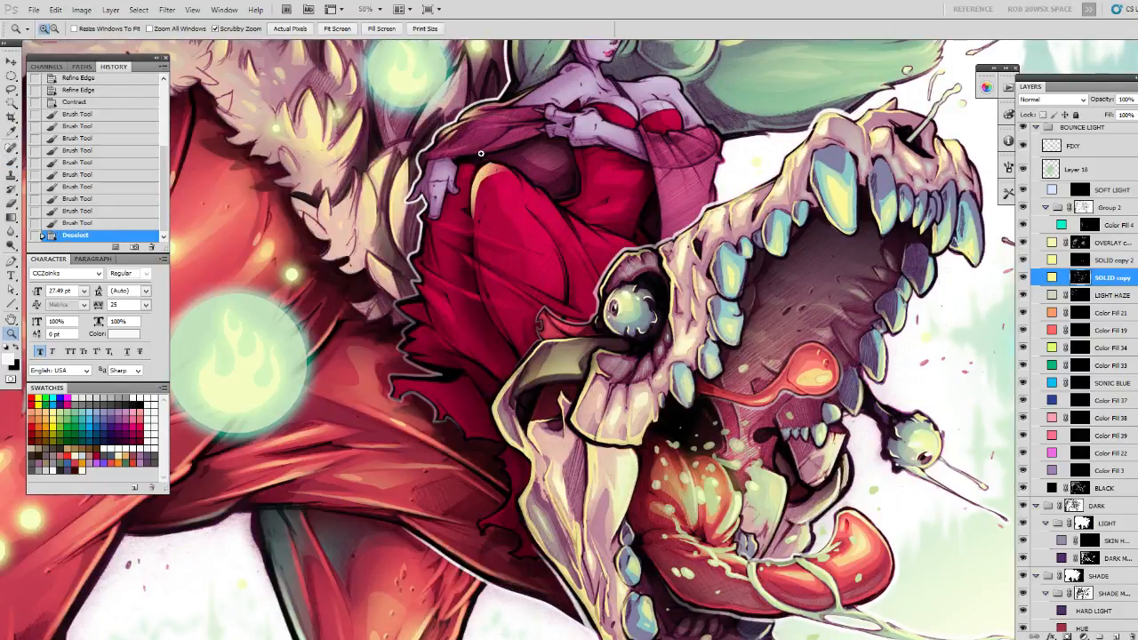
# Lasso a small shape on the knee's rim, fill it with white on the SOLID copy mask, and deselect.
pyautogui.press('l')
pyautogui.moveTo(485, 164)
pyautogui.mouseDown()
pyautogui.moveTo(500, 161)
pyautogui.moveTo(487, 164)
pyautogui.mouseUp()
pyautogui.hotkey('alt', 'BackSpace')
pyautogui.hotkey('ctrl', 'd')
# Lasso rim shapes along the outer edge of the woman's lowered hand and its fingers.
pyautogui.moveTo(436, 171)
pyautogui.mouseDown()
pyautogui.moveTo(426, 192)
pyautogui.moveTo(422, 178)
pyautogui.mouseUp()
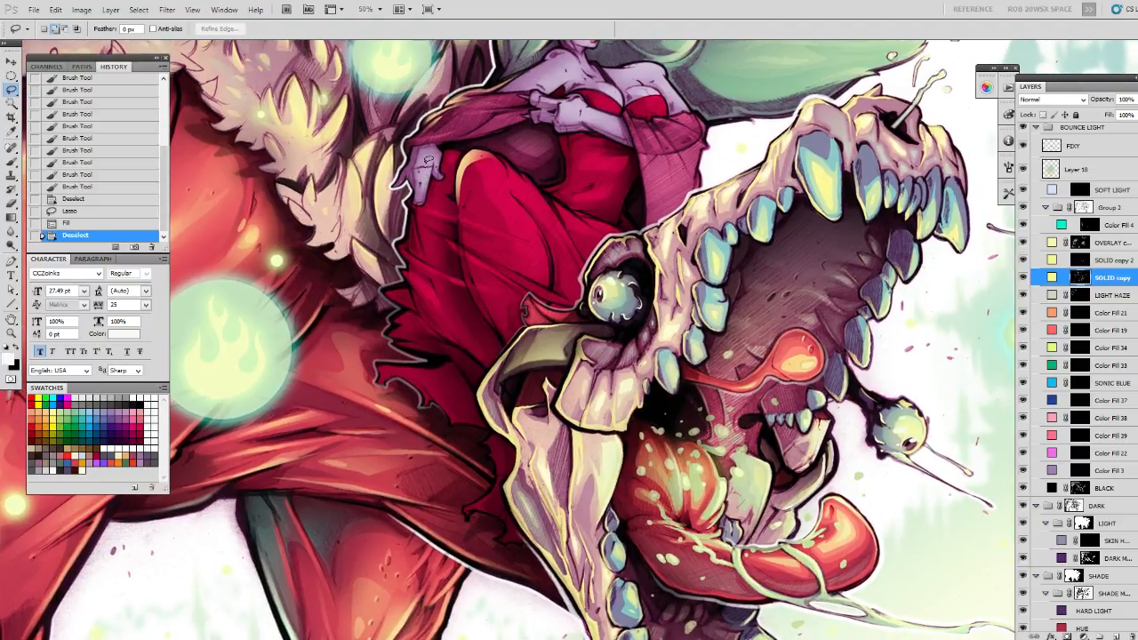
pyautogui.moveTo(415, 146); pyautogui.dragTo(419, 148)
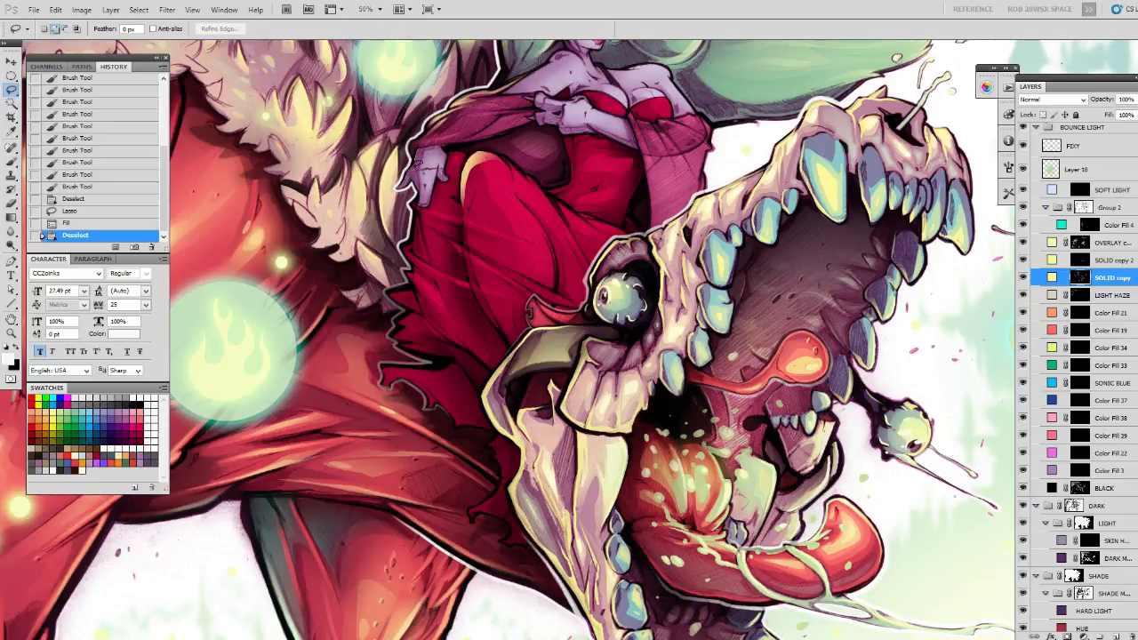
pyautogui.moveTo(418, 148); pyautogui.dragTo(414, 171)
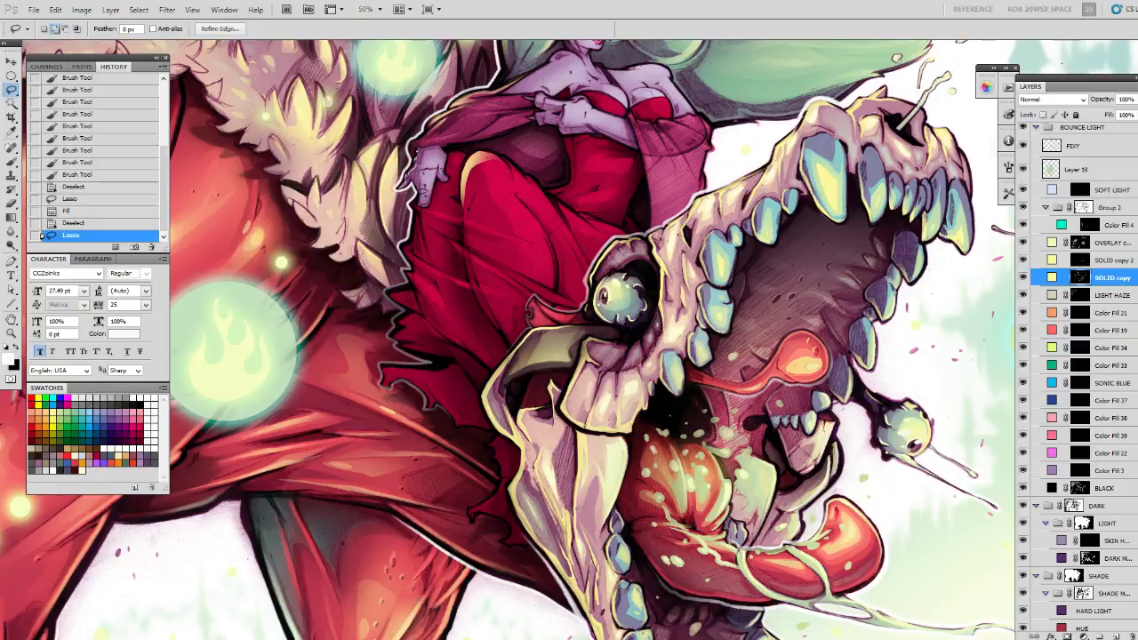
pyautogui.moveTo(430, 153)
pyautogui.mouseDown()
pyautogui.moveTo(395, 182)
pyautogui.moveTo(407, 165)
pyautogui.moveTo(438, 160)
pyautogui.moveTo(413, 163)
pyautogui.moveTo(411, 212)
pyautogui.mouseUp()
# Brush the selected lowered-hand shapes white on the SOLID copy mask, trim them with black, and deselect.
pyautogui.press('b')
pyautogui.moveTo(417, 199)
pyautogui.mouseDown()
pyautogui.moveTo(411, 211)
pyautogui.moveTo(416, 203)
pyautogui.mouseUp()
pyautogui.press('z')
pyautogui.keyDown('alt'); pyautogui.click(430, 192); pyautogui.keyUp('alt')
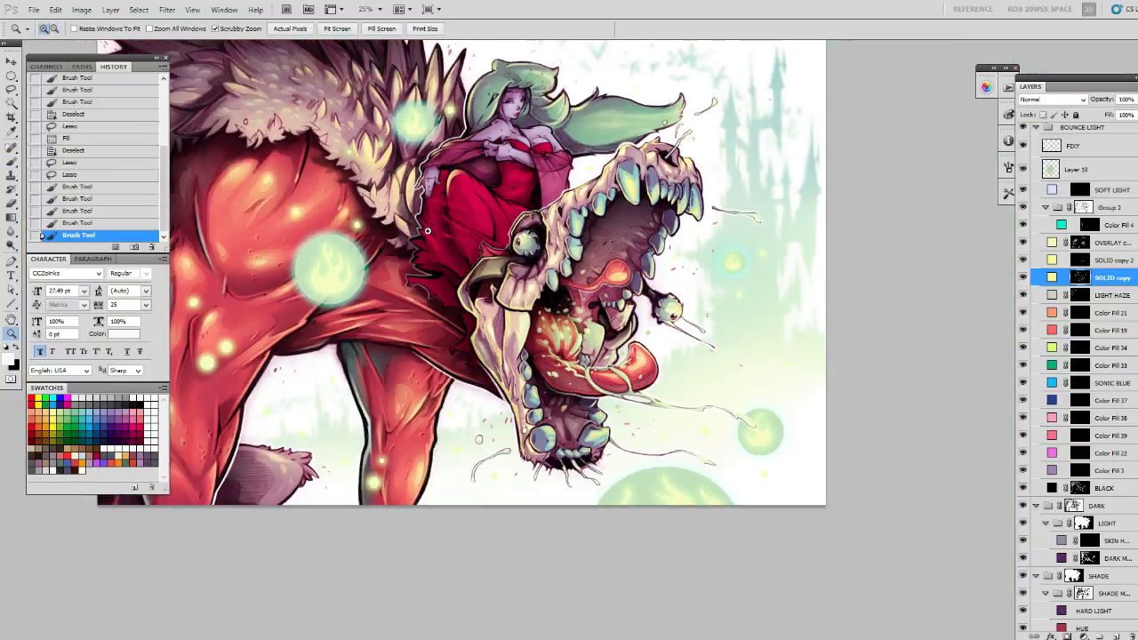
pyautogui.click(434, 181)
pyautogui.press('b')
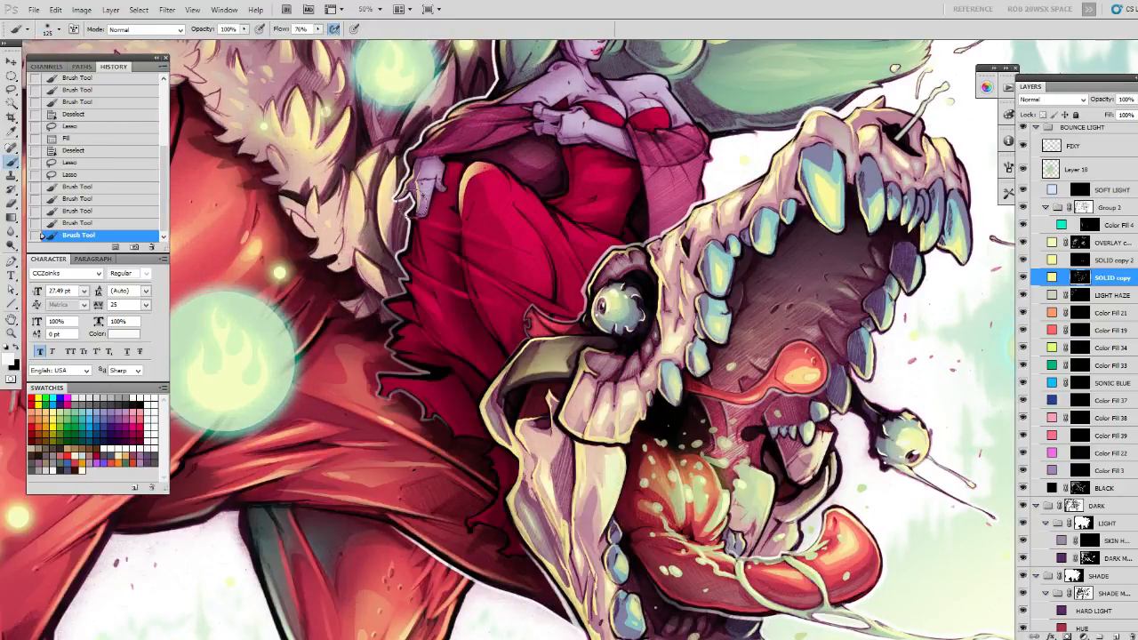
pyautogui.press('x')
pyautogui.moveTo(427, 196)
pyautogui.mouseDown()
pyautogui.moveTo(436, 215)
pyautogui.moveTo(420, 201)
pyautogui.moveTo(410, 229)
pyautogui.mouseUp()
pyautogui.press('x')
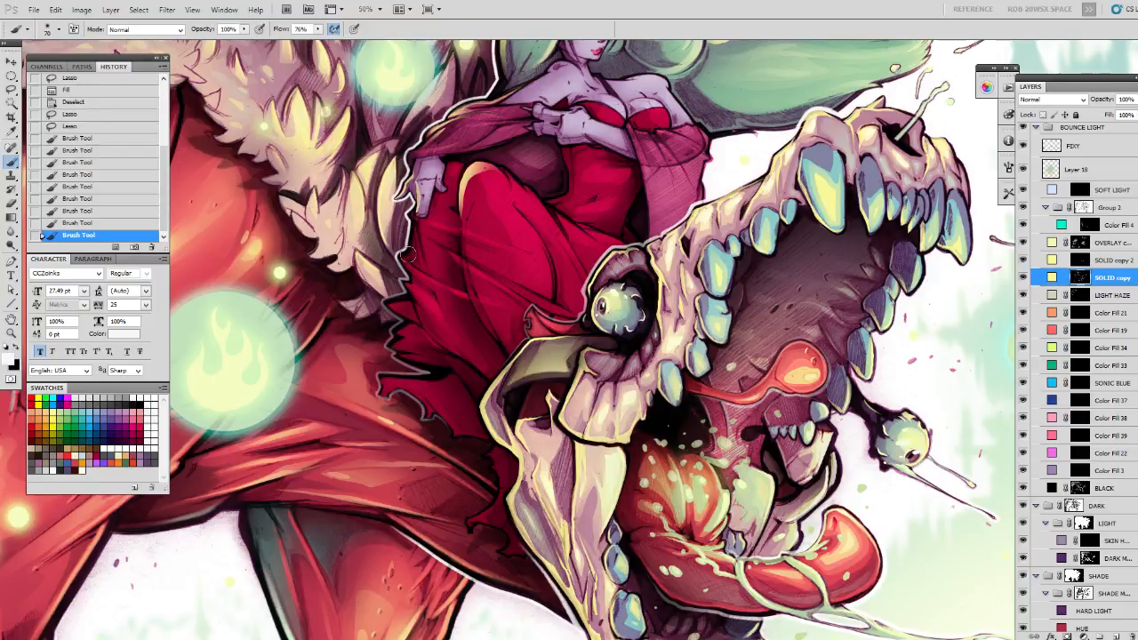
pyautogui.moveTo(425, 190); pyautogui.dragTo(429, 197)
pyautogui.hotkey('ctrl', 'd')
# Lasso another highlight shape down the lowered hand's fingers, brush it white on the SOLID copy mask, and deselect.
pyautogui.press('l')
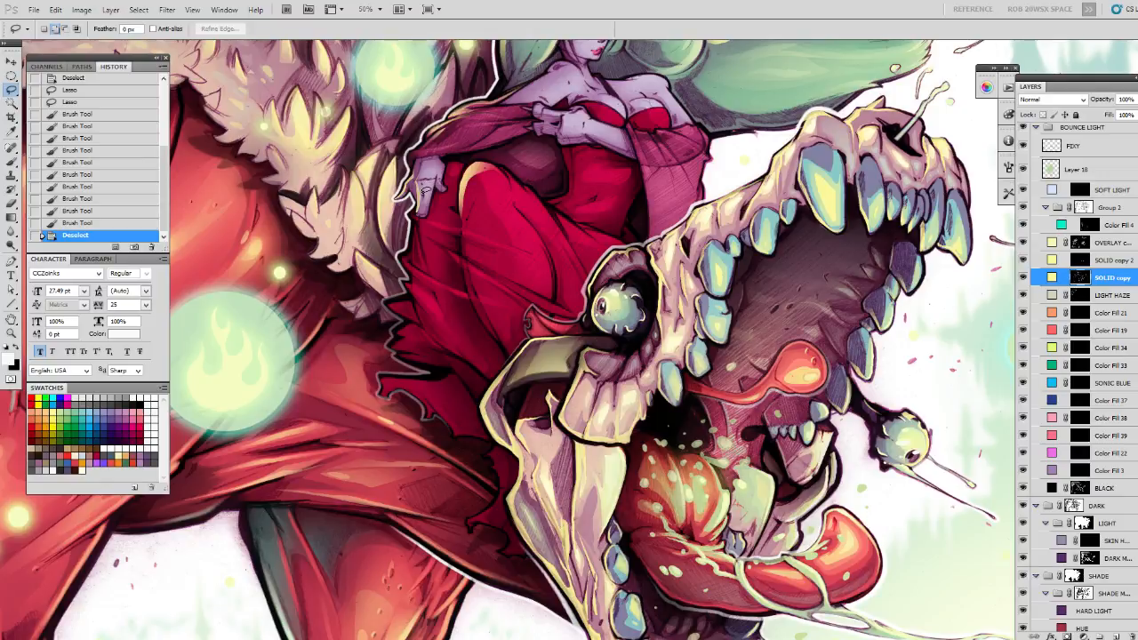
pyautogui.moveTo(425, 177); pyautogui.dragTo(422, 233)
pyautogui.press('b')
pyautogui.hotkey('ctrl', 'z')
pyautogui.moveTo(430, 192); pyautogui.dragTo(409, 266)
pyautogui.moveTo(452, 161); pyautogui.dragTo(424, 202)
pyautogui.press('z')
pyautogui.keyDown('alt'); pyautogui.click(449, 187); pyautogui.keyUp('alt')
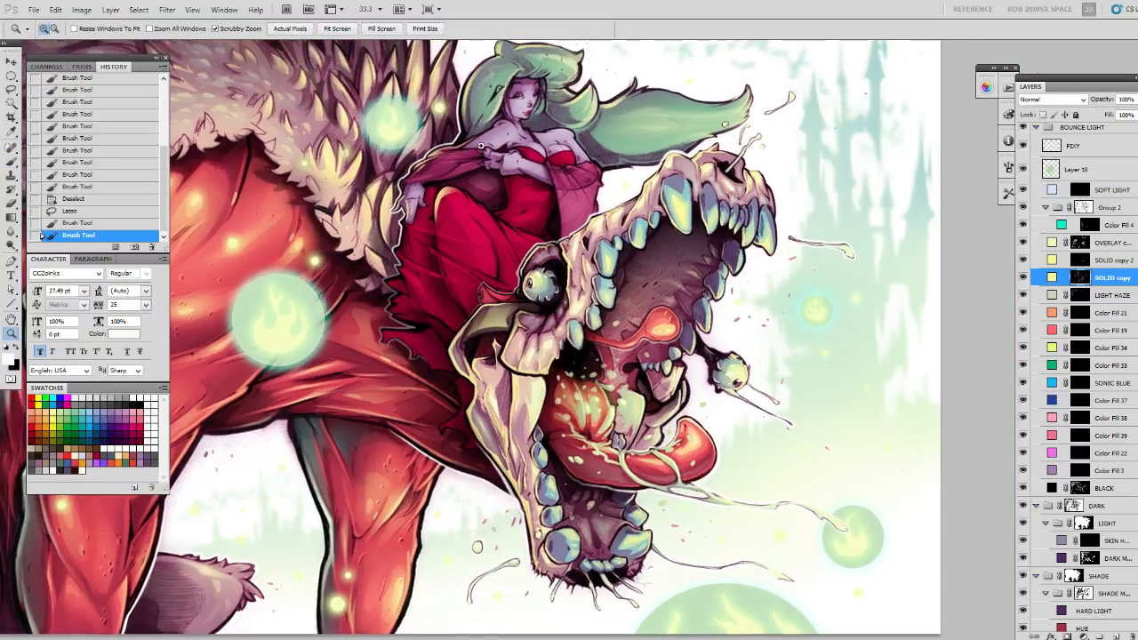
pyautogui.click(492, 144)
pyautogui.moveTo(492, 149); pyautogui.dragTo(476, 171)
pyautogui.hotkey('ctrl', 'd')
# Lasso a rim on the hand held at the chest, brush it white on the SOLID copy mask, and deselect.
pyautogui.press('l')
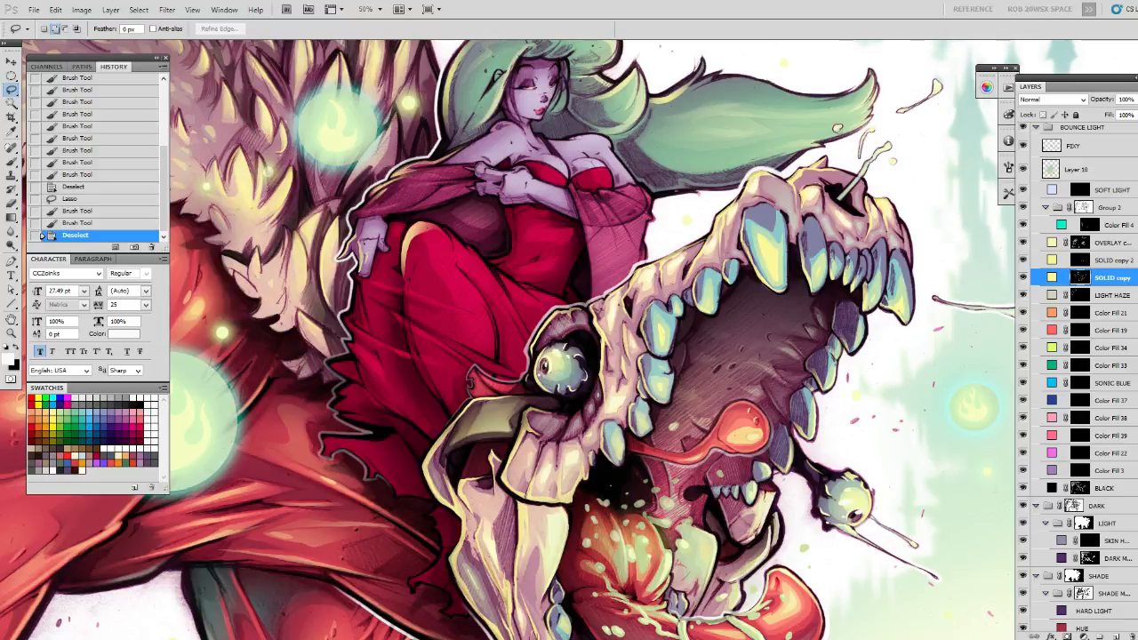
pyautogui.moveTo(473, 163); pyautogui.dragTo(519, 177)
pyautogui.press('b')
pyautogui.moveTo(482, 227); pyautogui.dragTo(462, 242)
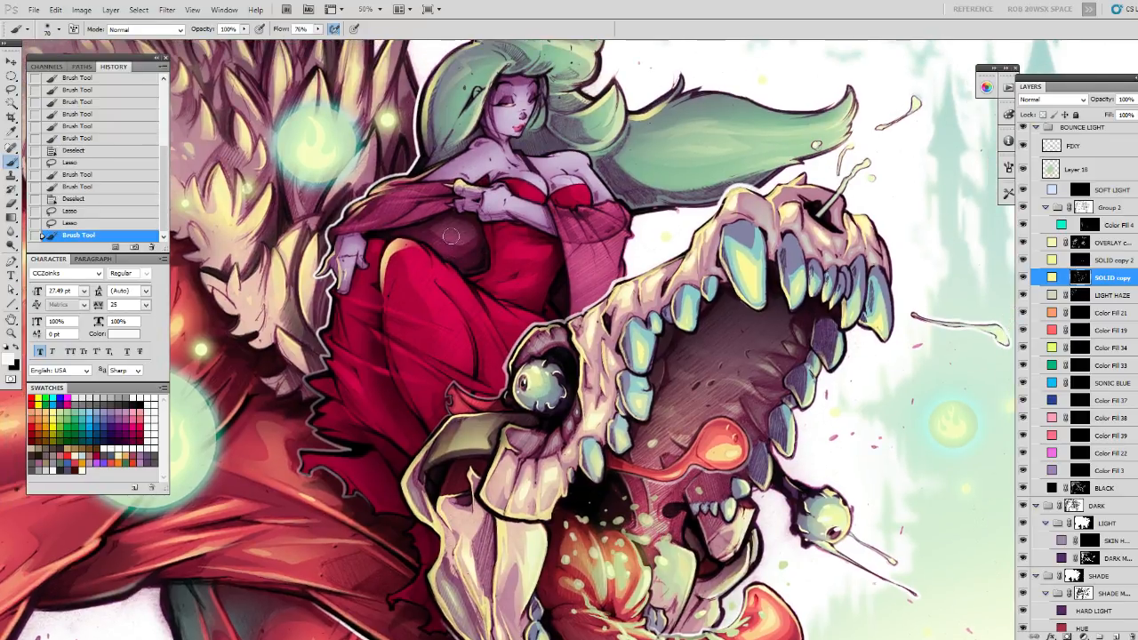
pyautogui.hotkey('ctrl', 'd')
# Lasso a rim along the arm's upper edge above the shawl, brush it on the SOLID copy mask, and deselect.
pyautogui.press('l')
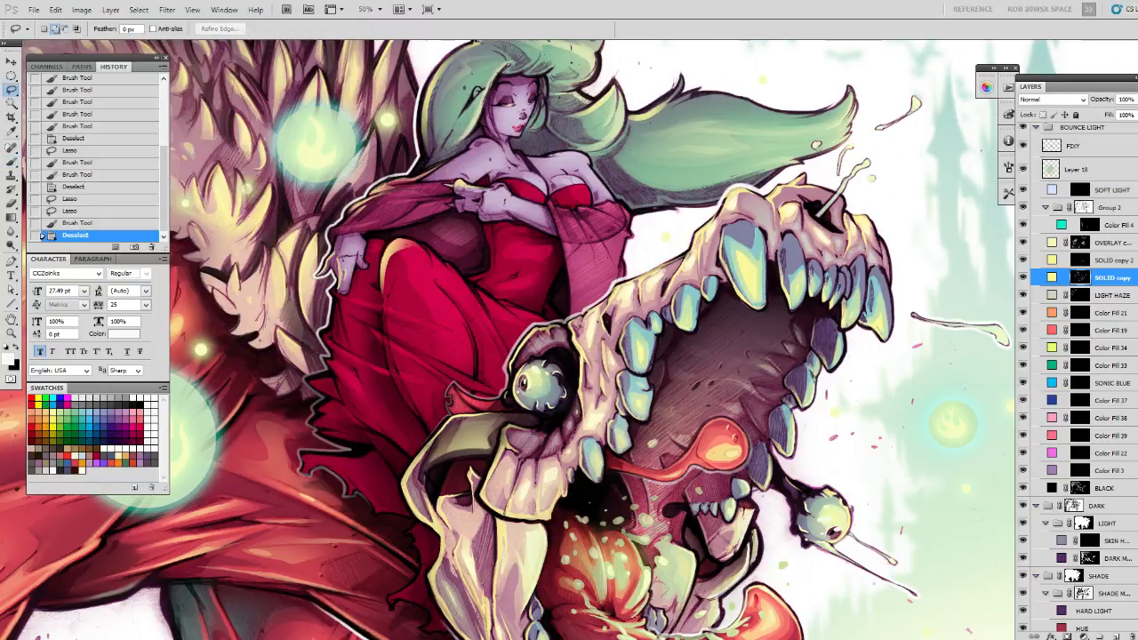
pyautogui.moveTo(448, 160)
pyautogui.mouseDown()
pyautogui.moveTo(366, 203)
pyautogui.moveTo(414, 178)
pyautogui.moveTo(400, 183)
pyautogui.mouseUp()
pyautogui.press('b')
pyautogui.hotkey('ctrl', 'd')
# Lasso a rim from the shoulder down the upper arm and brush it white on the SOLID copy mask.
pyautogui.press('l')
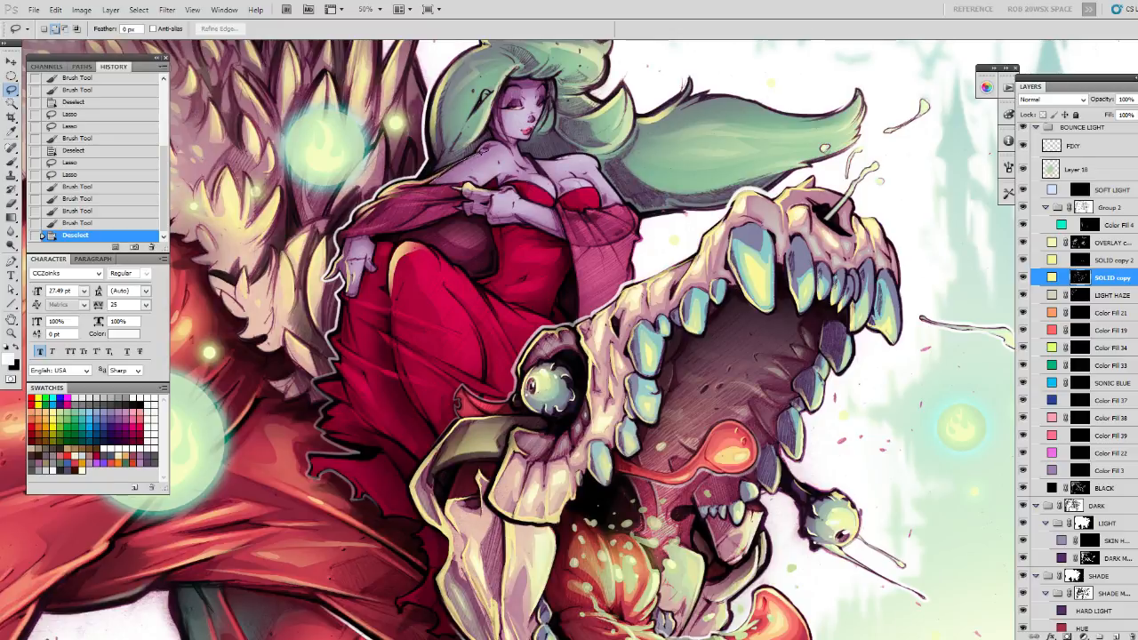
pyautogui.moveTo(487, 142); pyautogui.dragTo(442, 173)
pyautogui.press('b')
pyautogui.hotkey('ctrl', 'z')
pyautogui.moveTo(489, 148)
pyautogui.mouseDown()
pyautogui.moveTo(420, 193)
pyautogui.moveTo(468, 151)
pyautogui.moveTo(422, 189)
pyautogui.moveTo(492, 153)
pyautogui.moveTo(460, 155)
pyautogui.moveTo(417, 187)
pyautogui.moveTo(477, 151)
pyautogui.mouseUp()
pyautogui.press('x')
pyautogui.press('x')
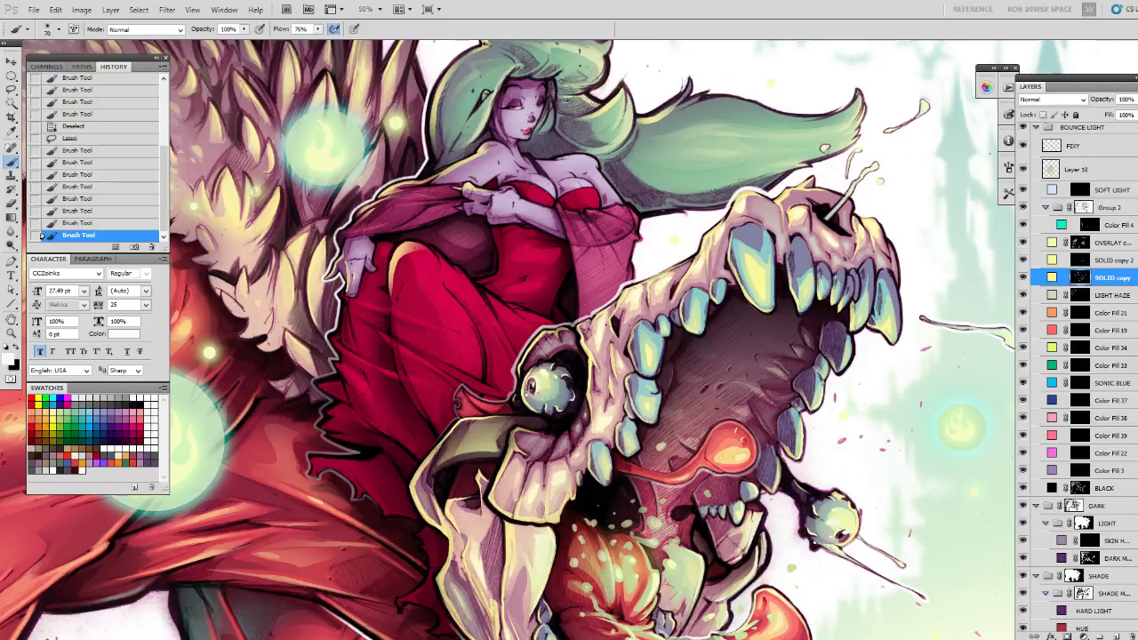
# Make the COLOR FLATS layer active, clear the selection, and sample the hair's flat green as the foreground colour.
pyautogui.moveTo(880, 174); pyautogui.dragTo(726, 212)
pyautogui.scroll(-4, 1118, 255)
pyautogui.scroll(-1, 1078, 373)
pyautogui.click(1085, 574)
pyautogui.hotkey('ctrl', 'd')
pyautogui.keyDown('alt'); pyautogui.click(424, 106); pyautogui.keyUp('alt')
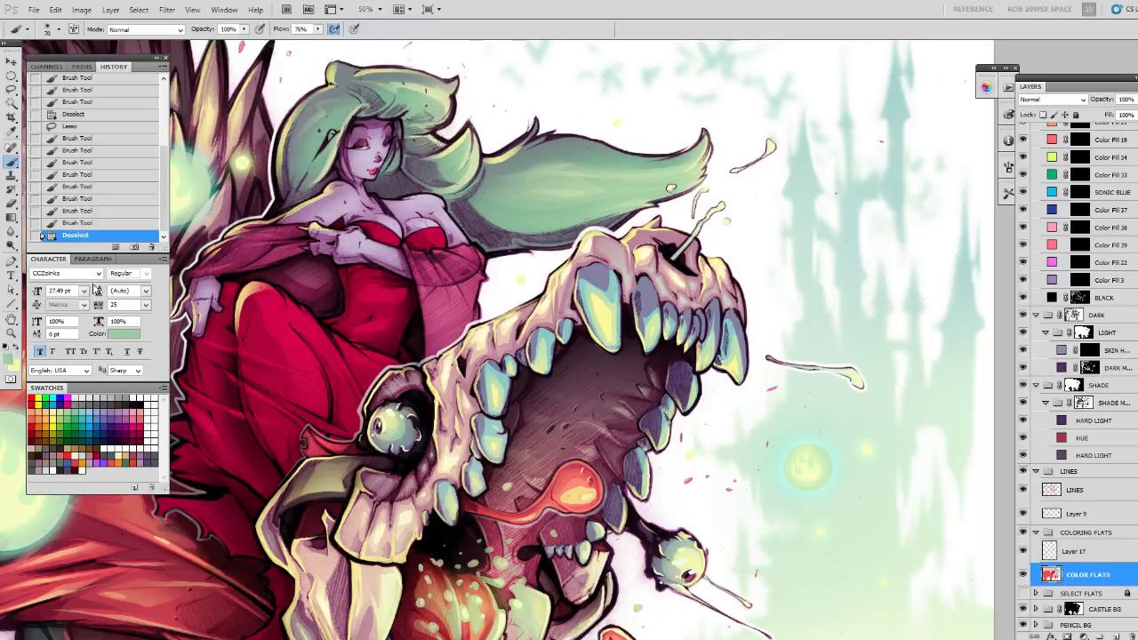
# Lasso a shape on the hair beside the face, fill it with the sampled green on COLOR FLATS, and deselect.
pyautogui.press('l')
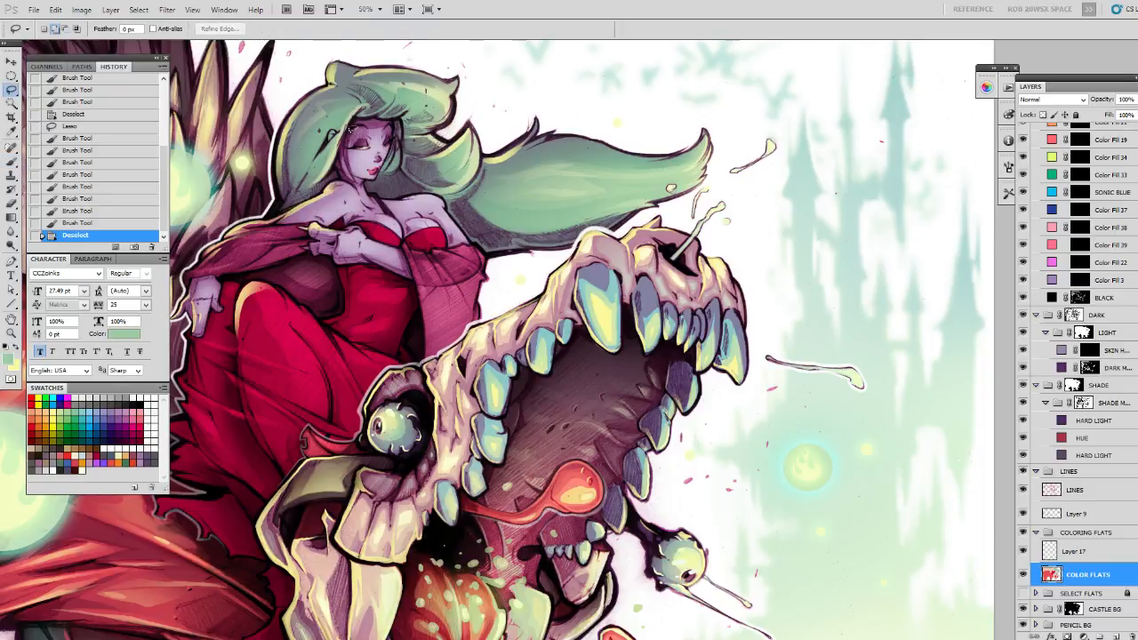
pyautogui.moveTo(357, 175); pyautogui.dragTo(347, 106)
pyautogui.hotkey('ctrl', 'd')
pyautogui.hotkey('alt', 'BackSpace')
pyautogui.hotkey('ctrl', 'd')
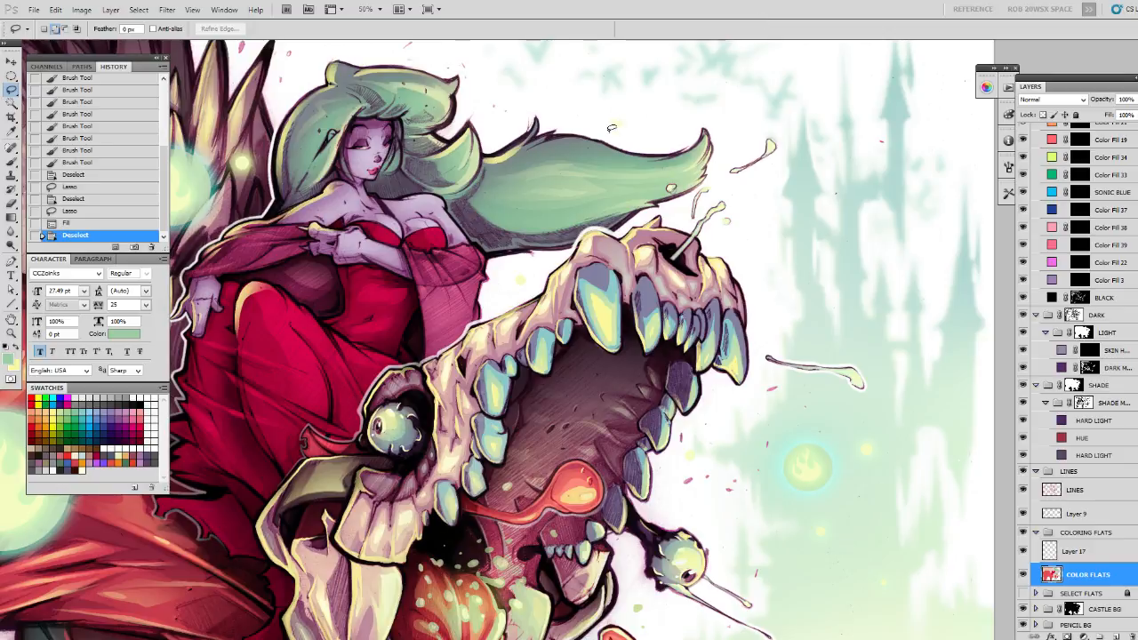
# Lasso another small patch in the woman's hair near her face, fill it with the green on COLOR FLATS, and deselect.
pyautogui.moveTo(576, 193); pyautogui.dragTo(602, 169)
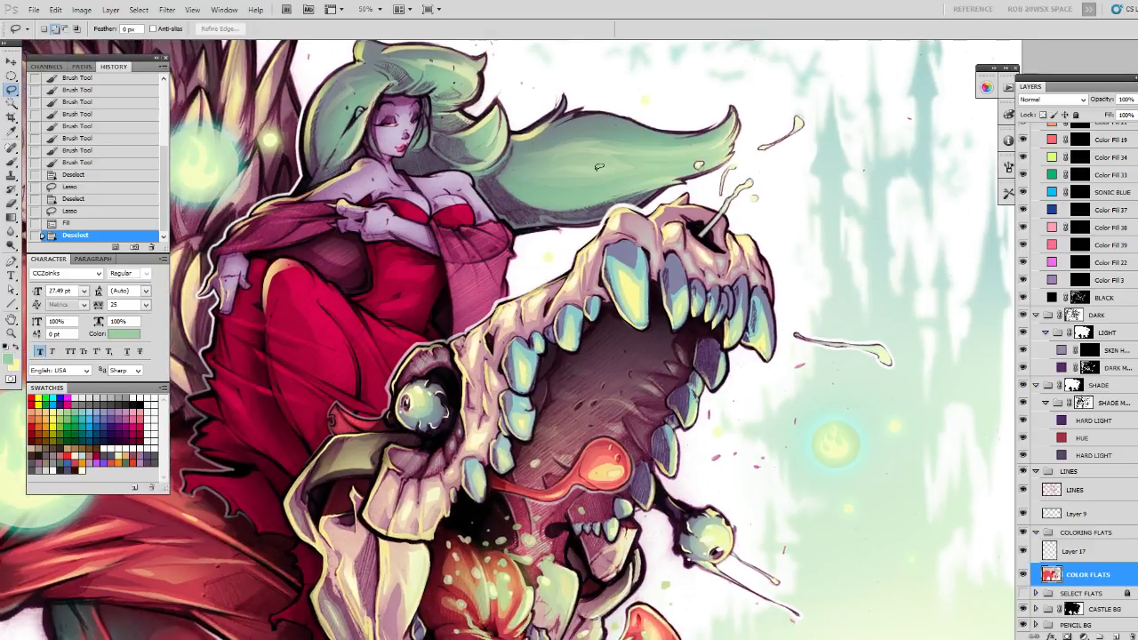
pyautogui.moveTo(371, 137)
pyautogui.mouseDown()
pyautogui.moveTo(356, 147)
pyautogui.moveTo(366, 134)
pyautogui.mouseUp()
pyautogui.hotkey('alt', 'BackSpace')
pyautogui.hotkey('ctrl', 'd')
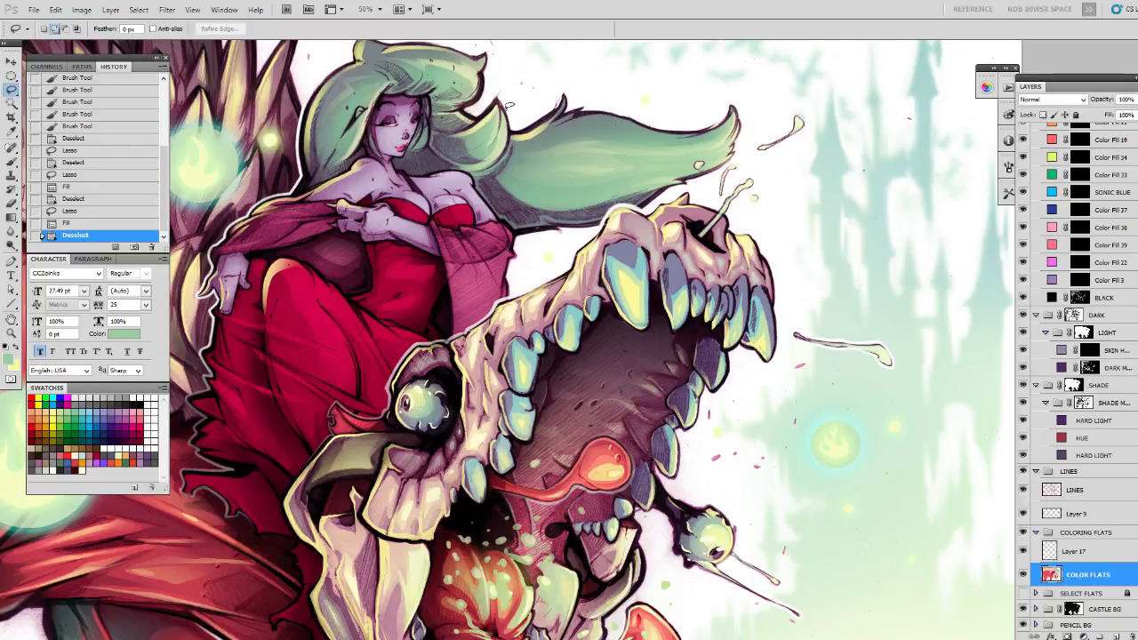
# Add a new layer at the top of the FX group, directly above Layer 19.
pyautogui.moveTo(611, 283); pyautogui.dragTo(786, 352)
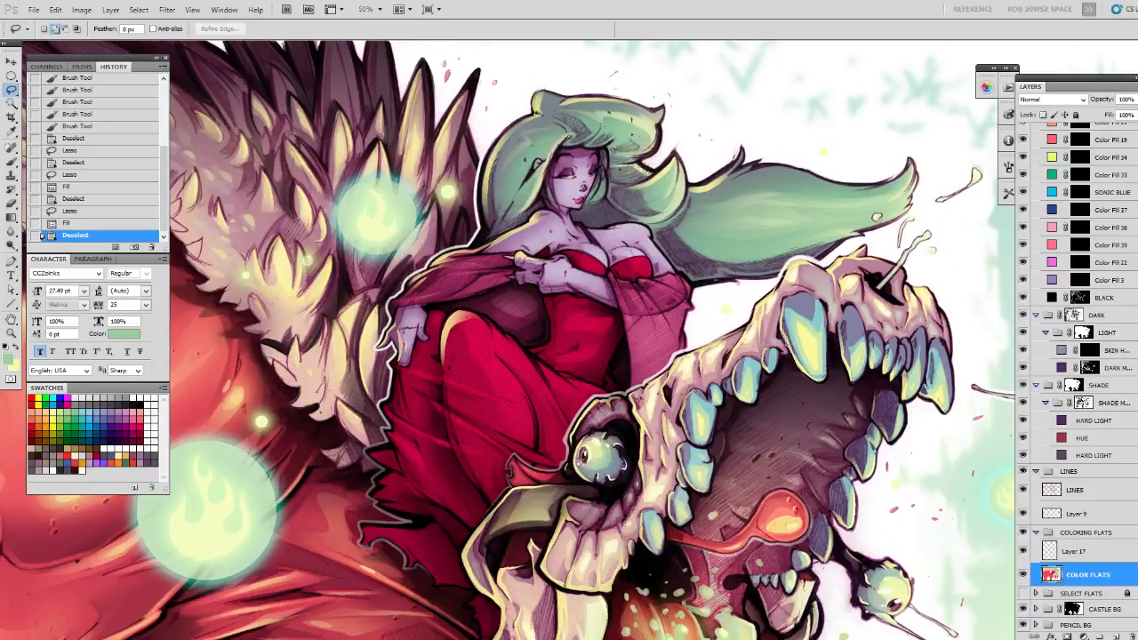
pyautogui.press('z')
pyautogui.keyDown('alt'); pyautogui.click(785, 329); pyautogui.keyUp('alt')
pyautogui.keyDown('alt'); pyautogui.click(788, 330); pyautogui.keyUp('alt')
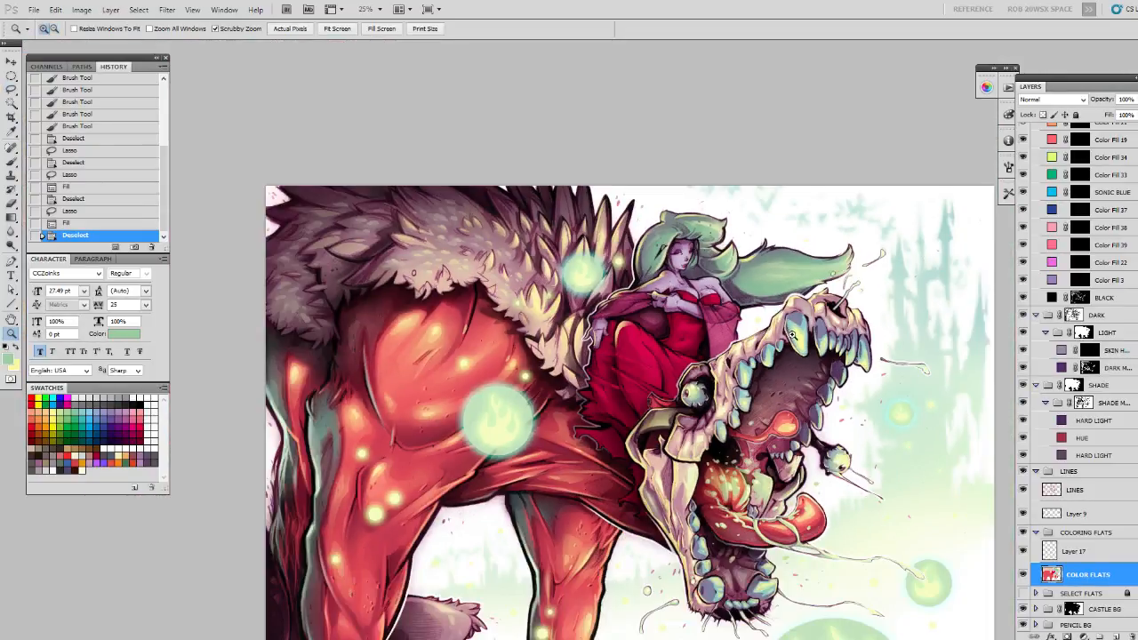
pyautogui.press('space')
pyautogui.scroll(-2, 851, 352)
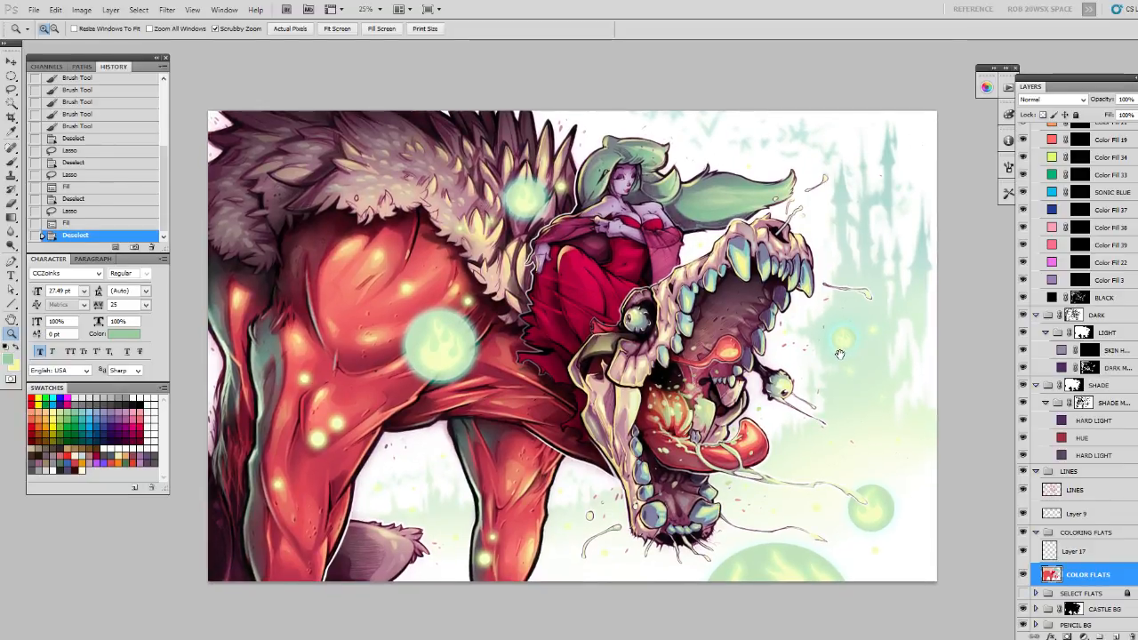
pyautogui.scroll(8, 1114, 141)
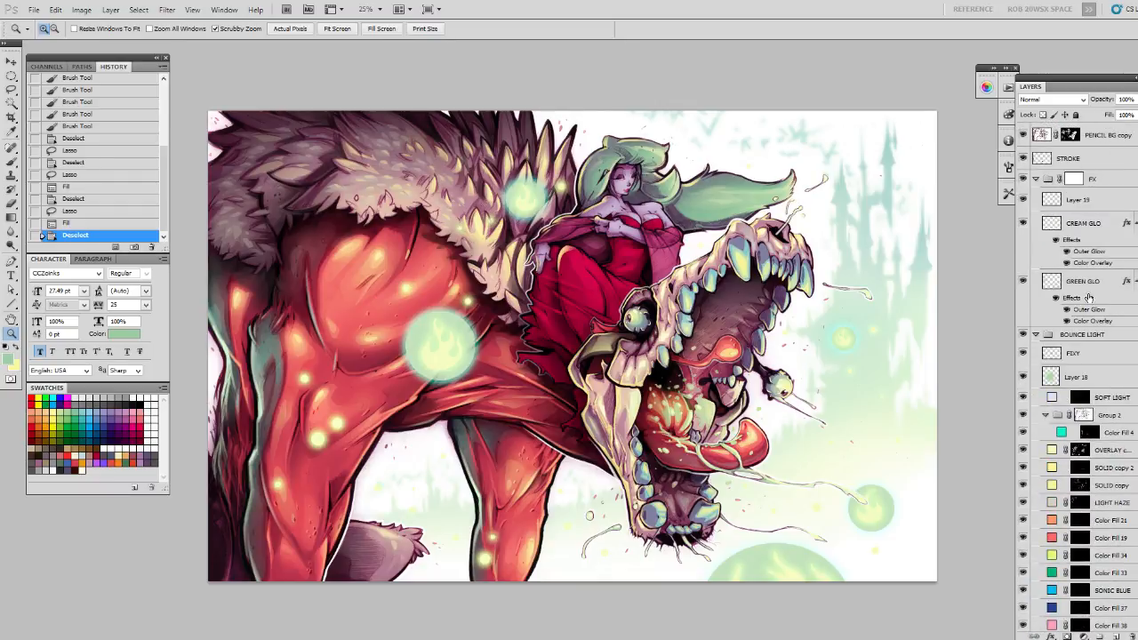
pyautogui.hotkey('ctrl', 'shift', 'alt', 'n')
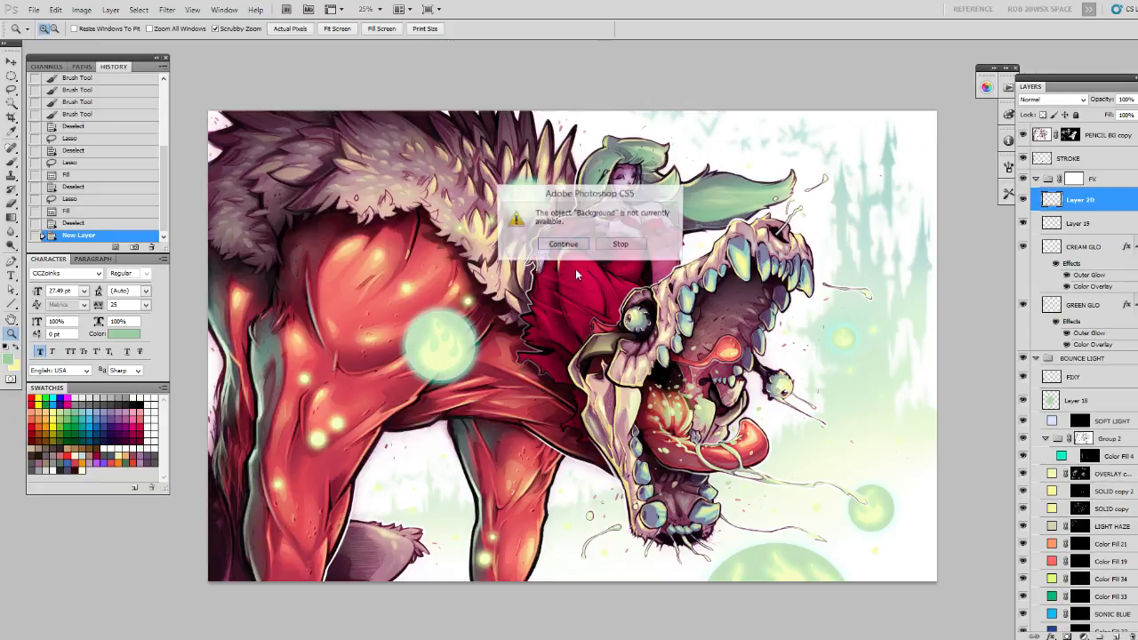
pyautogui.click(577, 245)
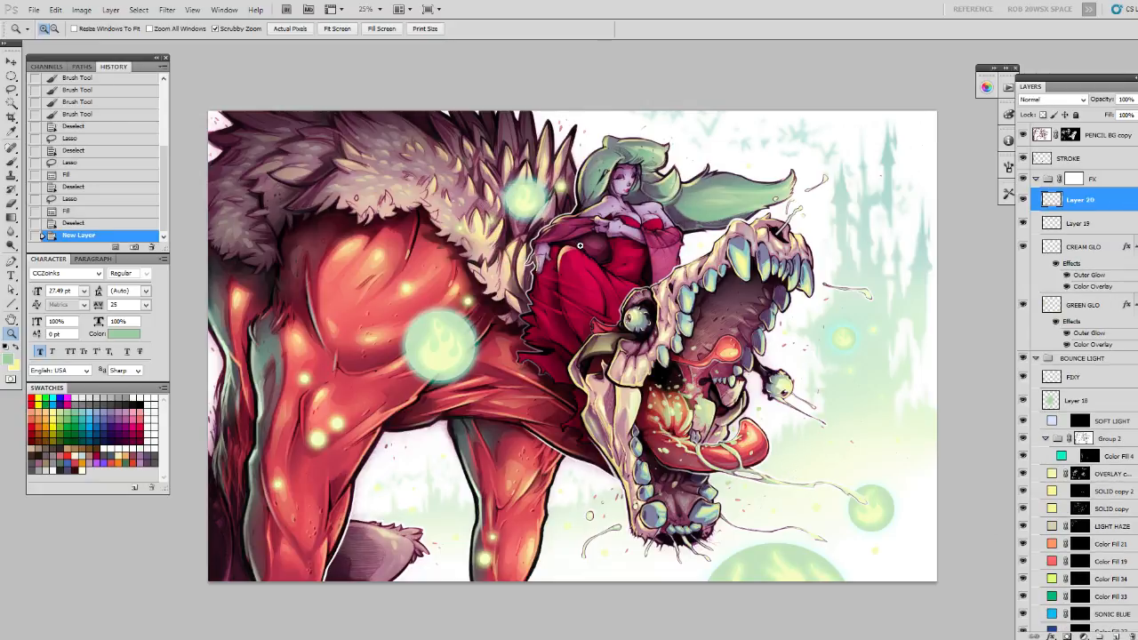
# Fill the new layer with the custom light grey d7d7d7 at 100% opacity in Normal mode.
pyautogui.click(55, 9)
pyautogui.click(80, 185)
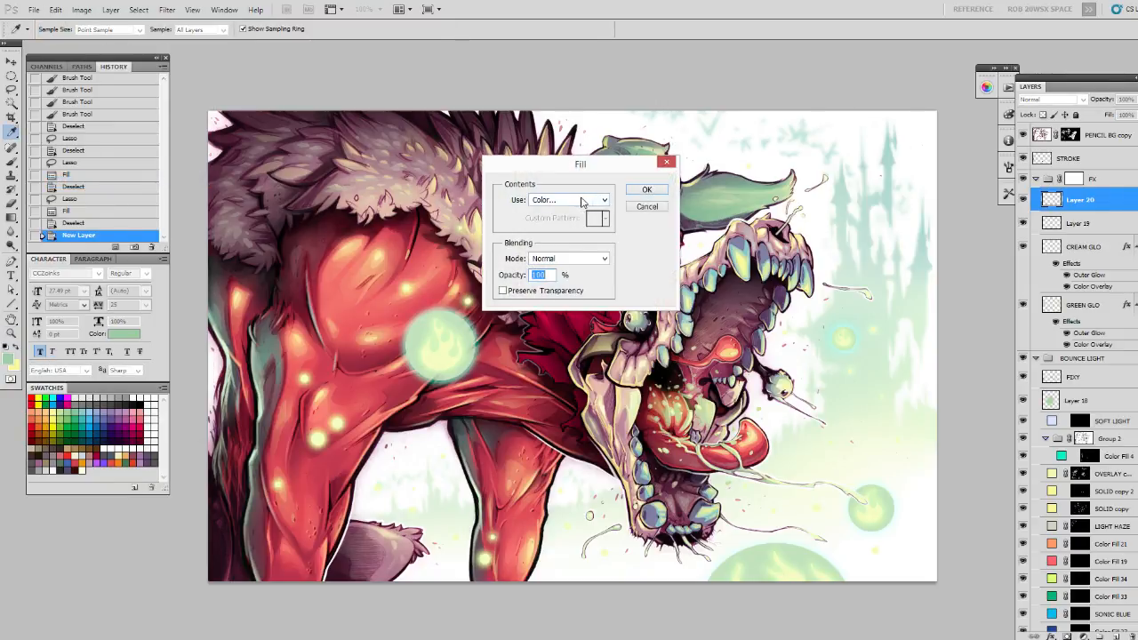
pyautogui.click(586, 201)
pyautogui.click(593, 215)
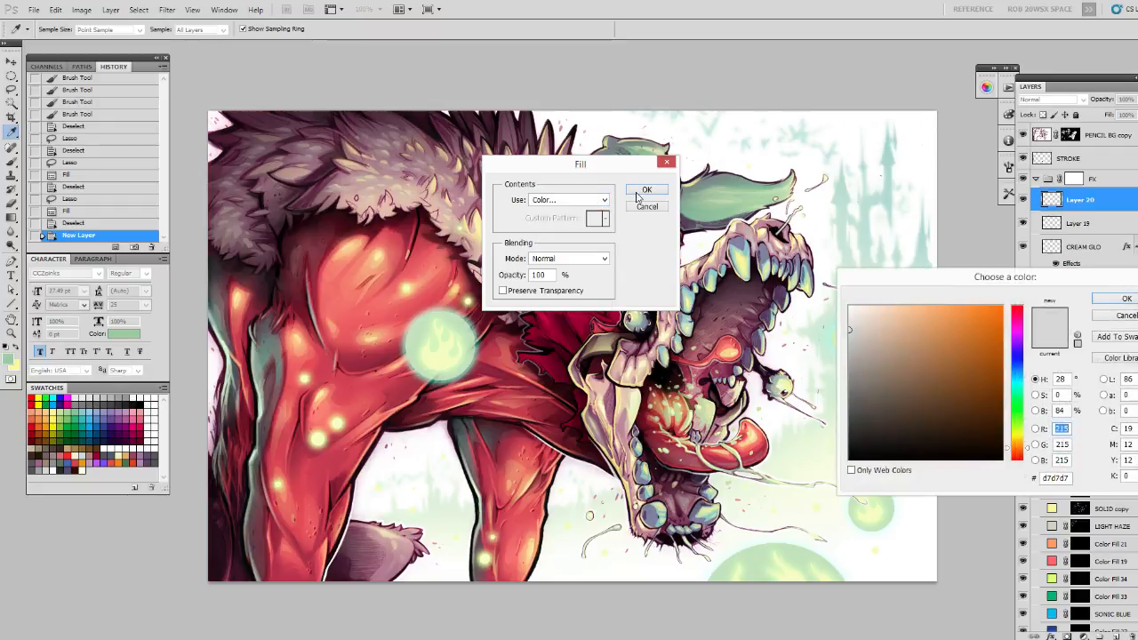
pyautogui.press('Return')
pyautogui.click(646, 189)
pyautogui.press('z')
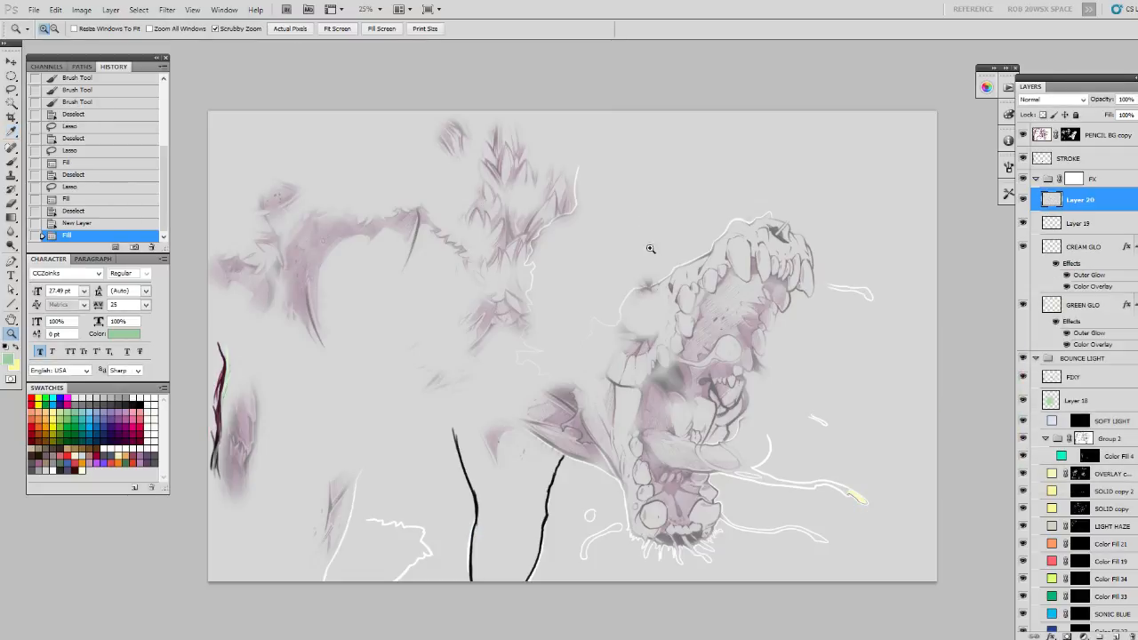
# Fill Layer 20 with the default black and set its blend mode to Color Dodge.
pyautogui.press('d')
pyautogui.hotkey('alt', 'BackSpace')
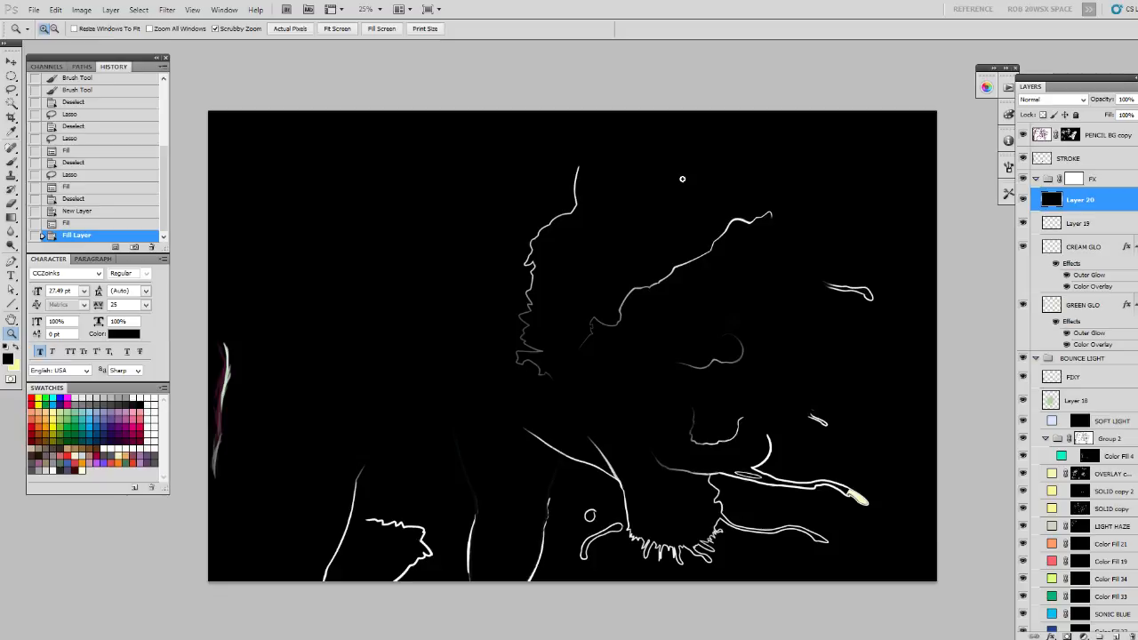
pyautogui.click(1051, 98)
pyautogui.click(1047, 222)
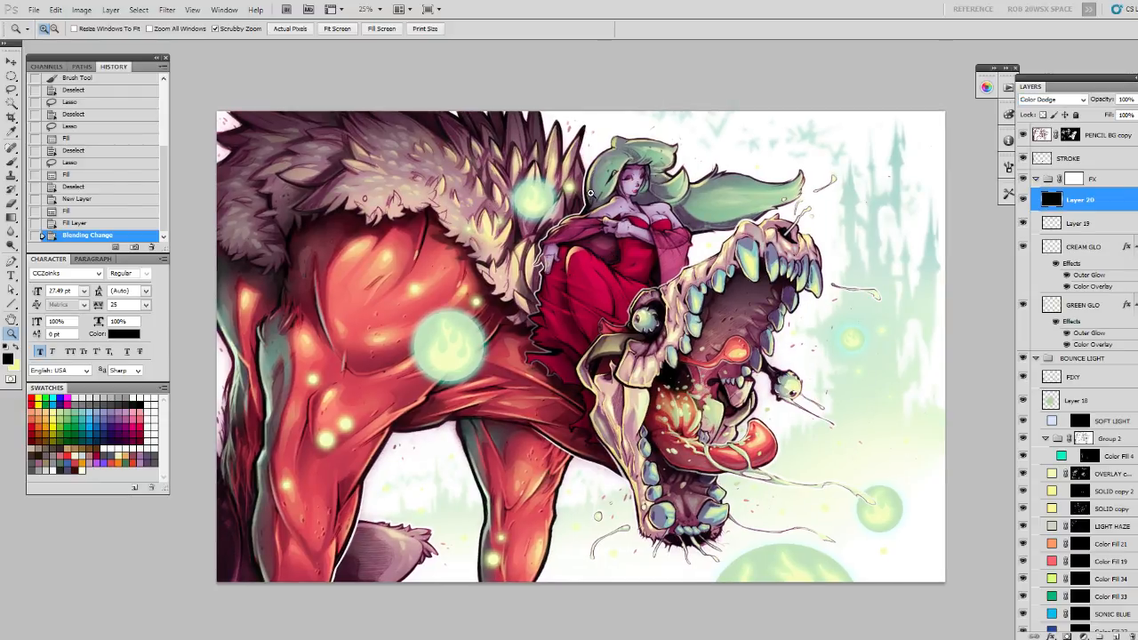
# Brush pale yellow glow accents around the woman's hair and shoulders on the Color Dodge layer, undoing unwanted strokes.
pyautogui.click(589, 193)
pyautogui.press('b')
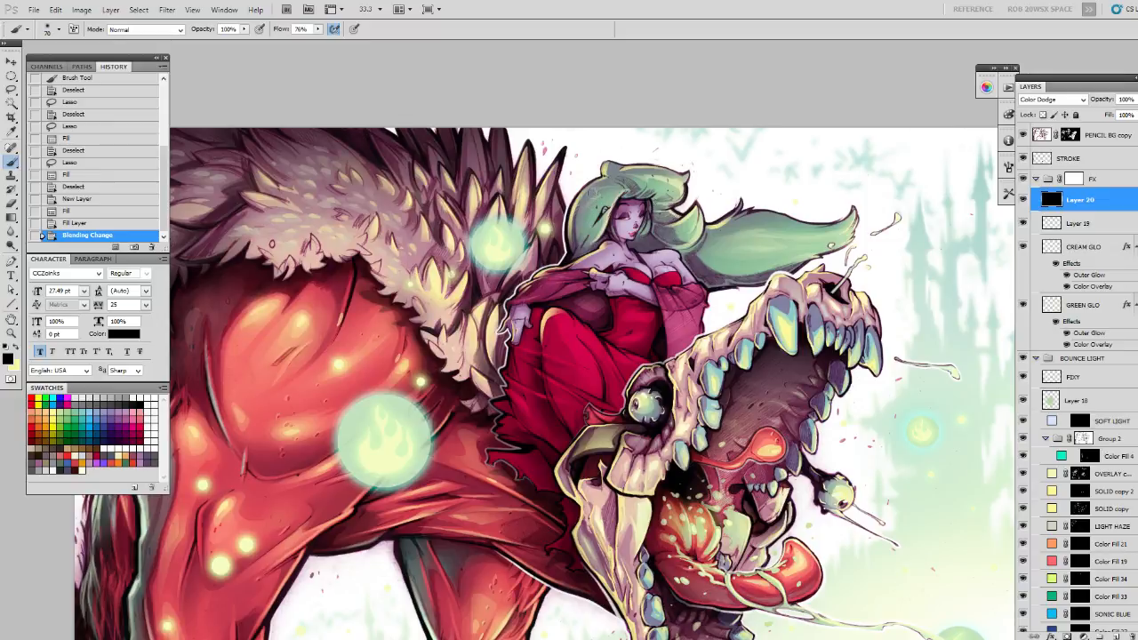
pyautogui.moveTo(594, 222)
pyautogui.mouseDown()
pyautogui.moveTo(533, 172)
pyautogui.moveTo(527, 137)
pyautogui.mouseUp()
pyautogui.press('x')
pyautogui.hotkey('ctrl', 'z')
pyautogui.moveTo(511, 178); pyautogui.dragTo(542, 111)
pyautogui.hotkey('ctrl', 'z')
pyautogui.moveTo(636, 160)
pyautogui.mouseDown()
pyautogui.moveTo(615, 176)
pyautogui.moveTo(647, 160)
pyautogui.moveTo(633, 163)
pyautogui.mouseUp()
pyautogui.hotkey('ctrl', 'z')
pyautogui.press('x')
pyautogui.moveTo(608, 187); pyautogui.dragTo(601, 195)
pyautogui.moveTo(603, 193)
pyautogui.mouseDown()
pyautogui.moveTo(533, 203)
pyautogui.moveTo(544, 195)
pyautogui.mouseUp()
pyautogui.press('x')
pyautogui.moveTo(481, 225); pyautogui.dragTo(543, 219)
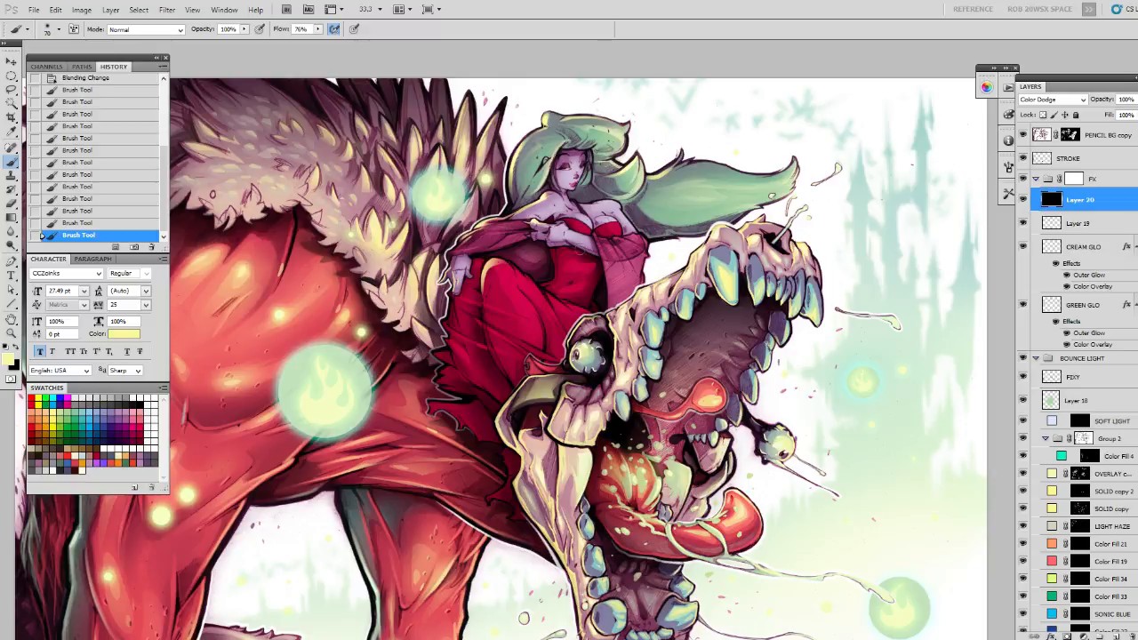
pyautogui.hotkey('ctrl', 'z')
pyautogui.moveTo(558, 272); pyautogui.dragTo(567, 264)
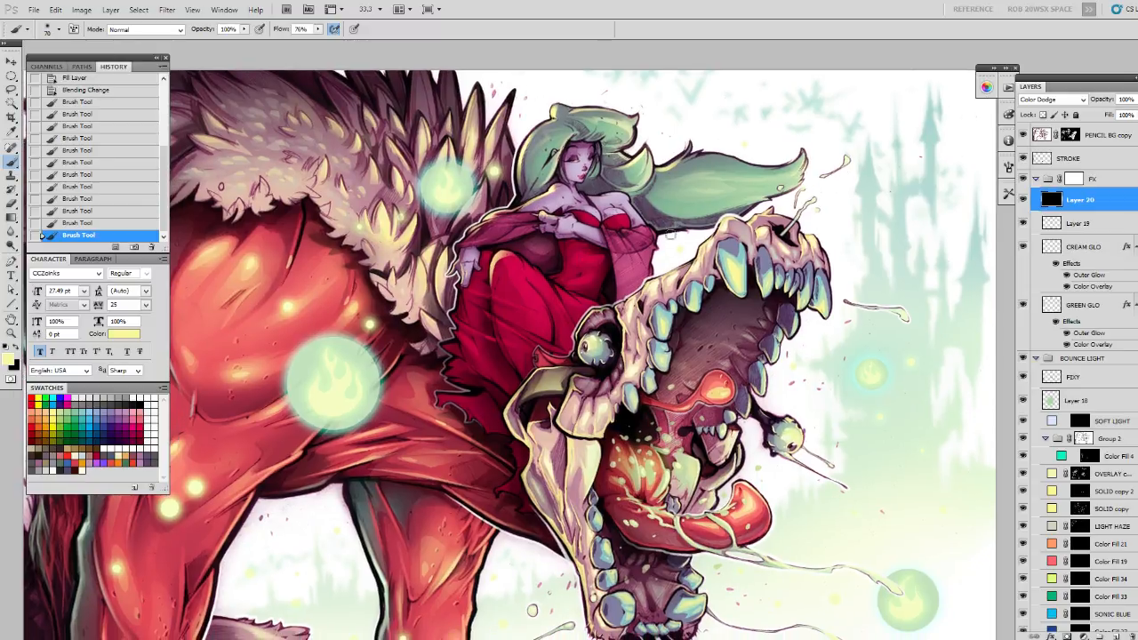
# Rename Layer 19 in the FX group as SOFT.
pyautogui.click(1065, 222)
pyautogui.doubleClick(1081, 222)
pyautogui.write('SOFT')
pyautogui.press('Return')
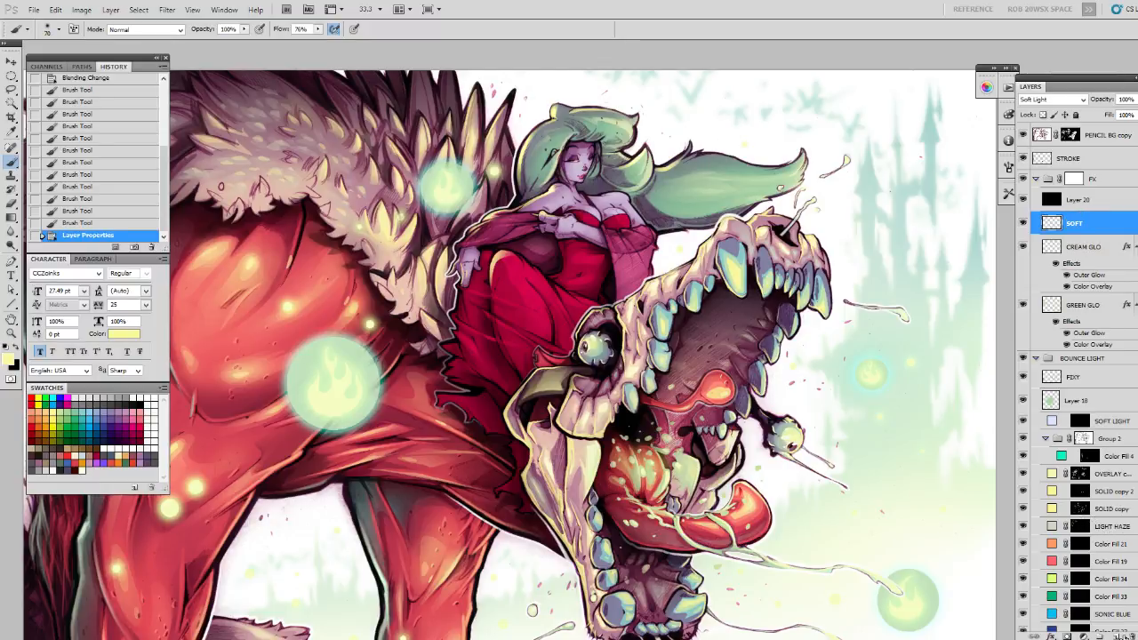
# Add a new layer above SOFT and rename the black Color Dodge layer as COLOR.
pyautogui.click(1116, 636)
pyautogui.doubleClick(1078, 199)
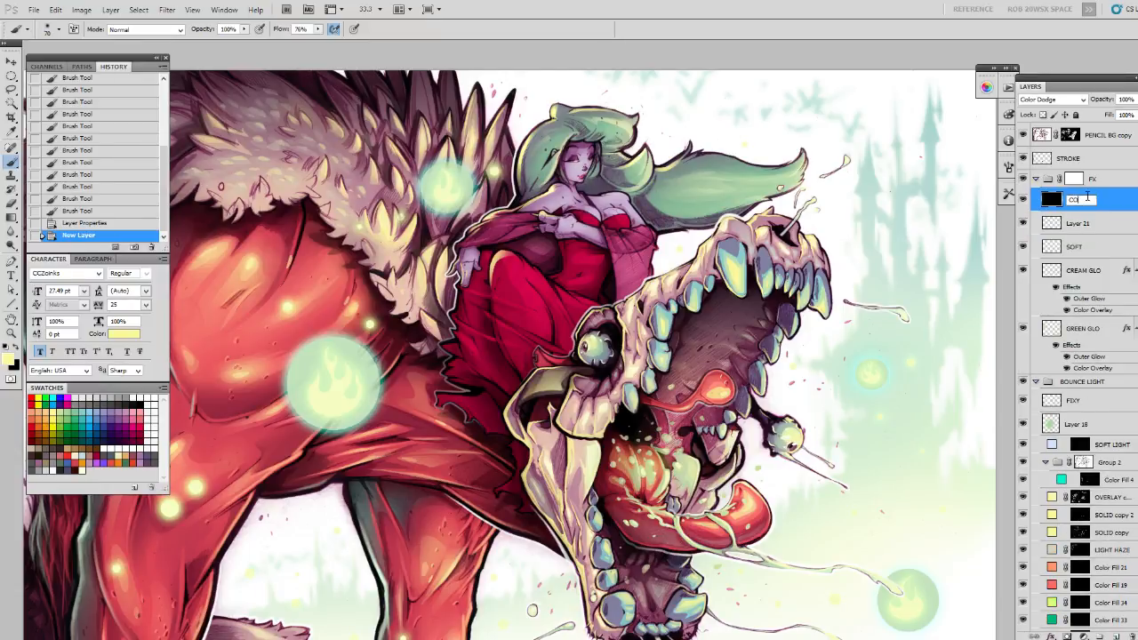
pyautogui.press('Return')
# Rename Layer 21 as HARD and set its blend mode to Hard Light.
pyautogui.doubleClick(1080, 223)
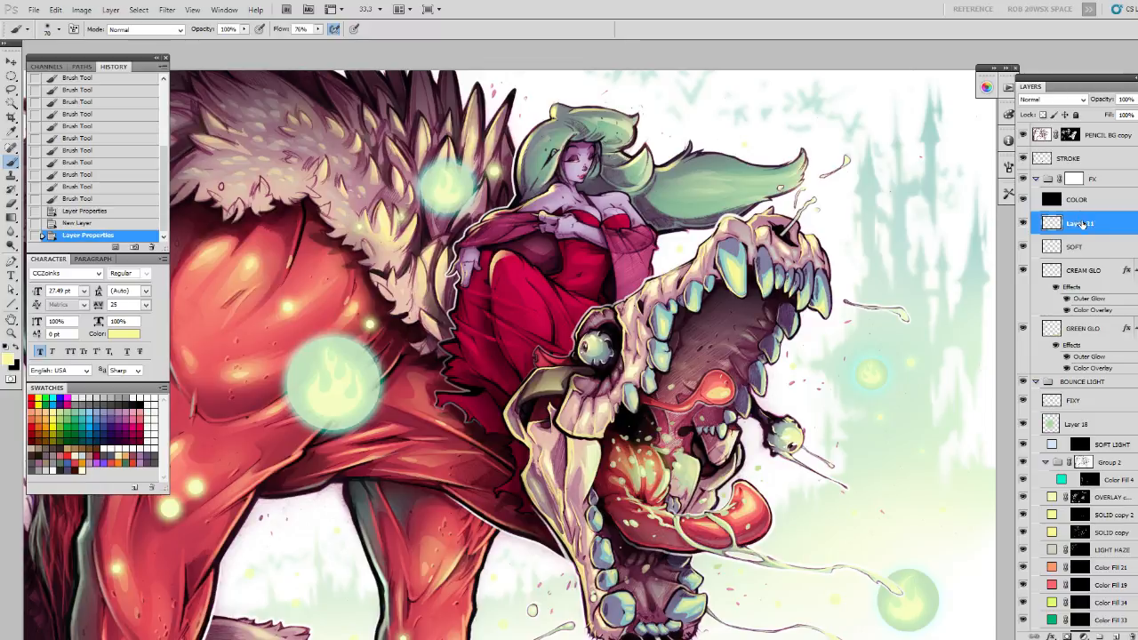
pyautogui.moveTo(1093, 222); pyautogui.dragTo(1055, 222)
pyautogui.write('HARD')
pyautogui.press('Return')
pyautogui.click(1053, 99)
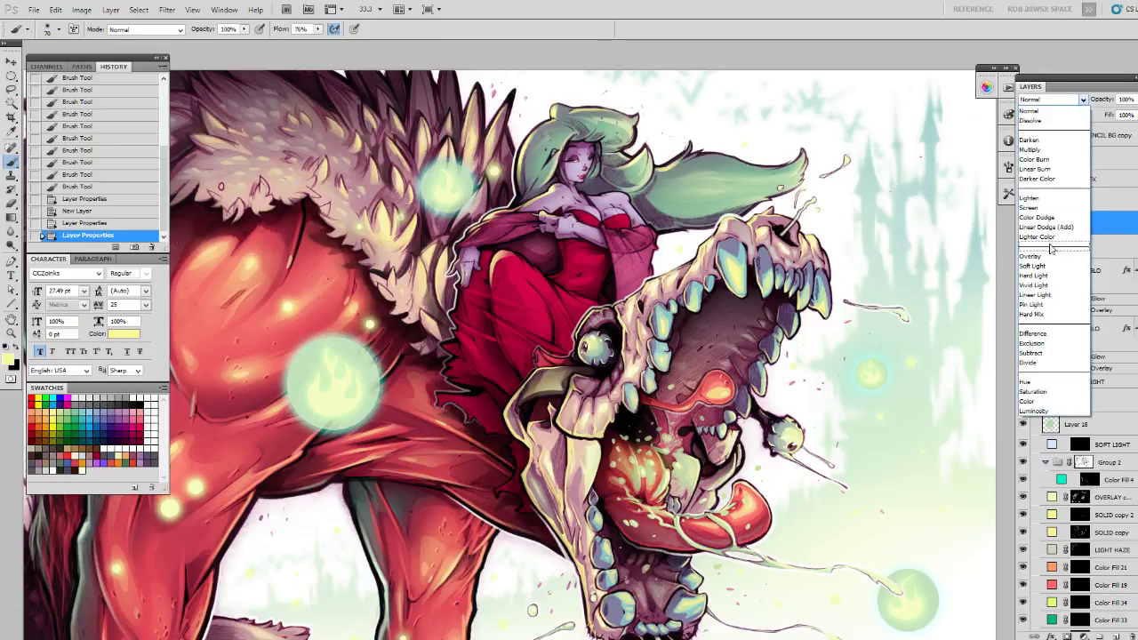
pyautogui.click(1054, 269)
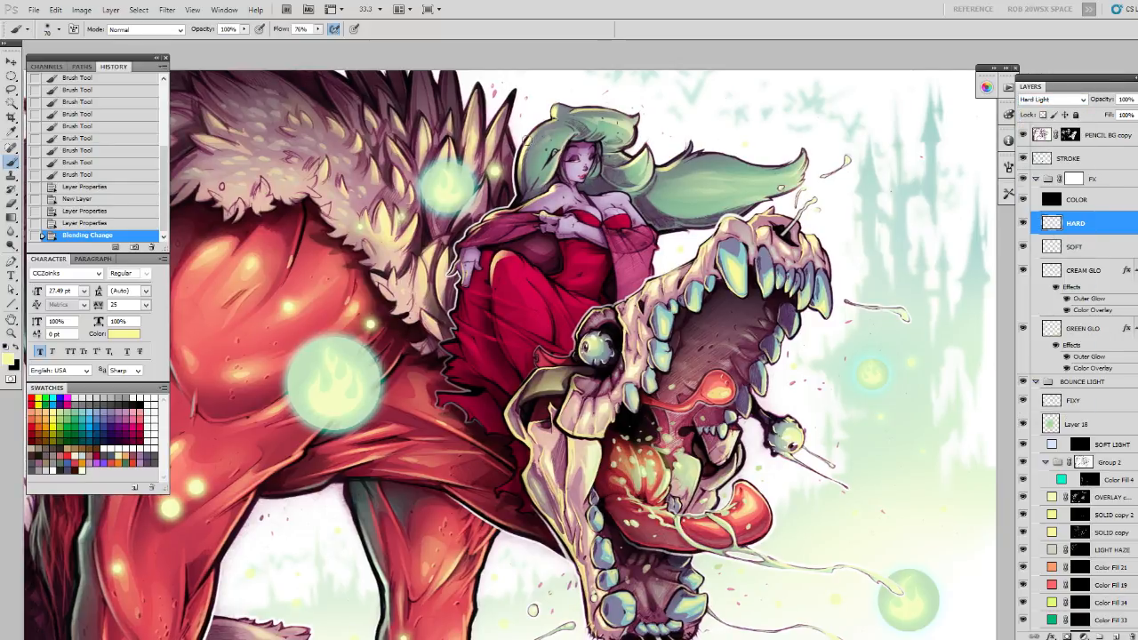
# Choose a light green swatch and brush highlights along the woman's hair on the HARD layer with an enlarged brush, undoing unwanted strokes.
pyautogui.press(']')
pyautogui.press(']')
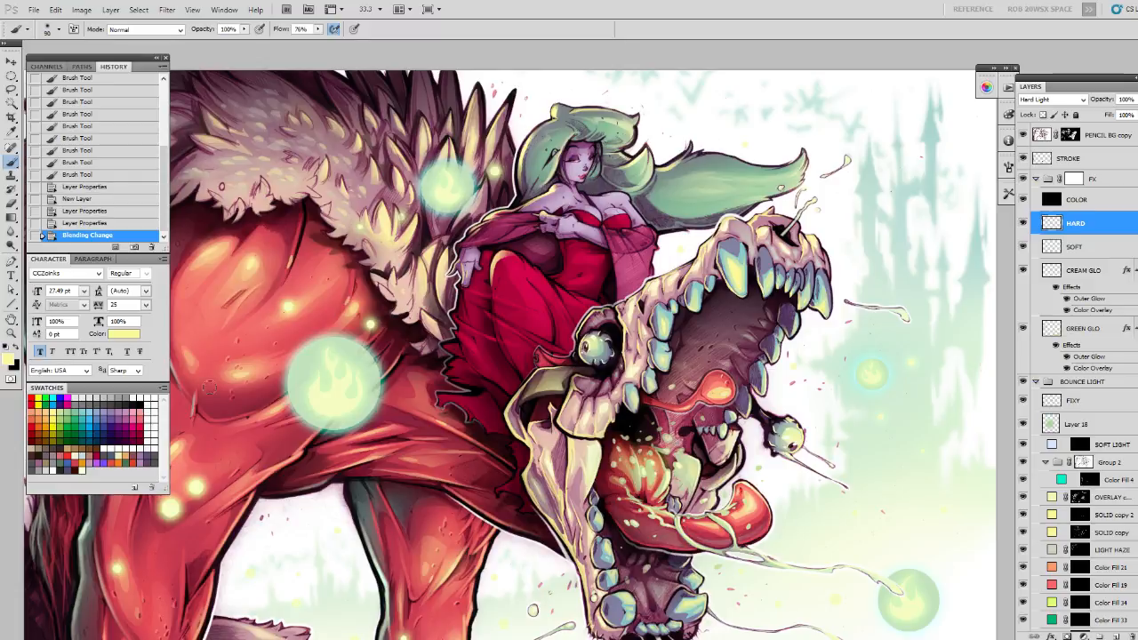
pyautogui.press('x')
pyautogui.click(62, 416)
pyautogui.moveTo(525, 145)
pyautogui.mouseDown()
pyautogui.moveTo(551, 122)
pyautogui.moveTo(525, 142)
pyautogui.moveTo(520, 200)
pyautogui.mouseUp()
pyautogui.hotkey('ctrl', 'z')
pyautogui.moveTo(581, 171); pyautogui.dragTo(591, 166)
pyautogui.moveTo(551, 105)
pyautogui.mouseDown()
pyautogui.moveTo(613, 115)
pyautogui.moveTo(601, 102)
pyautogui.mouseUp()
pyautogui.moveTo(622, 162)
pyautogui.mouseDown()
pyautogui.moveTo(631, 174)
pyautogui.moveTo(669, 163)
pyautogui.mouseUp()
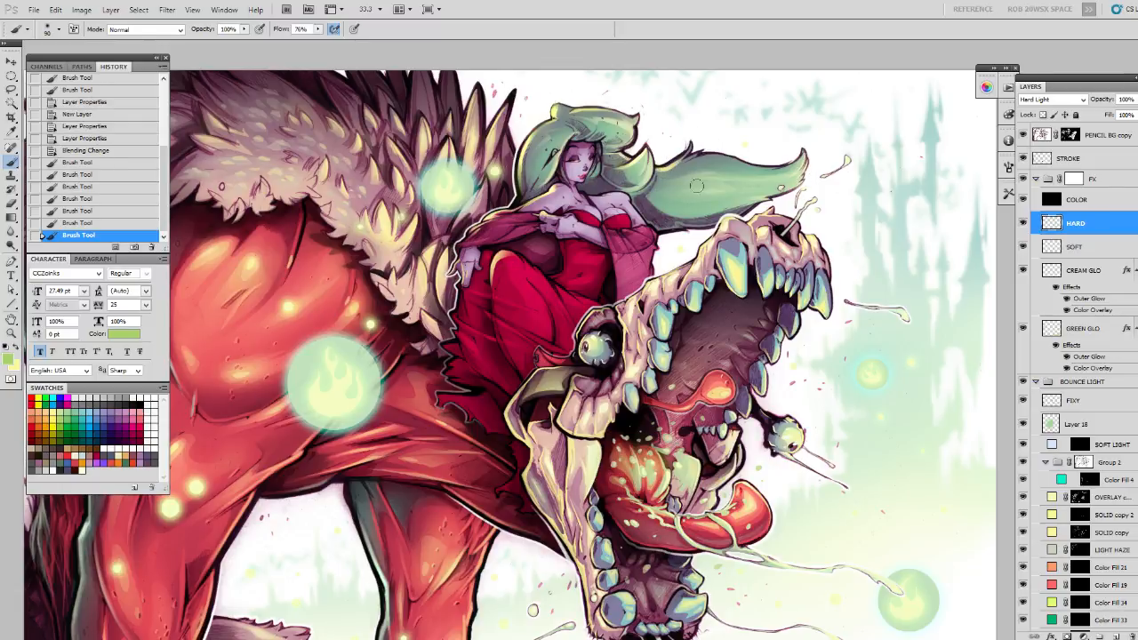
pyautogui.hotkey('ctrl', 'z')
# Brush light green highlights along the edges of the woman's shawl and shoulder on the HARD layer, undoing the unwanted stroke.
pyautogui.moveTo(483, 226); pyautogui.dragTo(469, 233)
pyautogui.hotkey('ctrl', 'z')
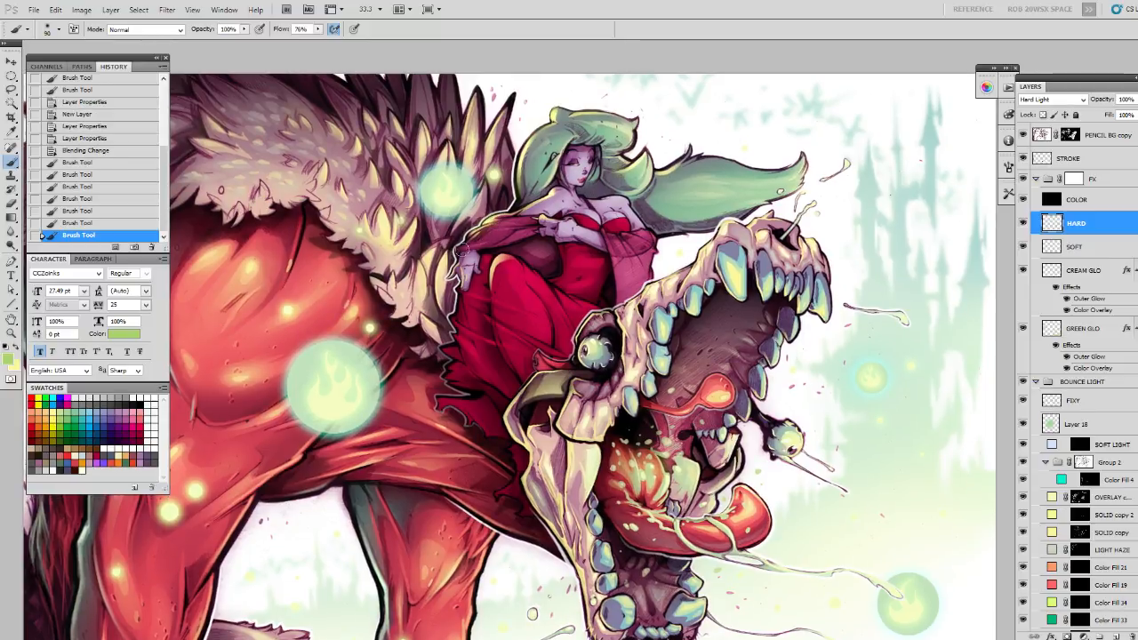
pyautogui.moveTo(547, 192)
pyautogui.mouseDown()
pyautogui.moveTo(515, 213)
pyautogui.moveTo(547, 190)
pyautogui.moveTo(467, 182)
pyautogui.mouseUp()
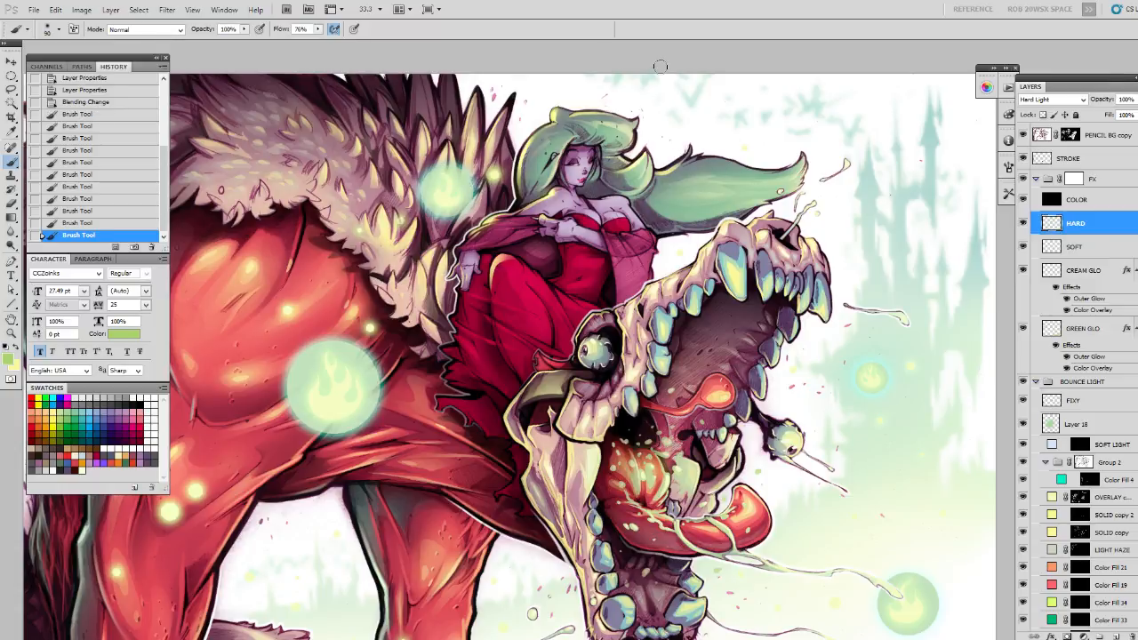
# Use a smaller pale yellow brush on the HARD layer to highlight the creature's eye socket, its upper skull edge and the woman's knee.
pyautogui.moveTo(673, 333)
pyautogui.mouseDown()
pyautogui.moveTo(658, 357)
pyautogui.moveTo(638, 327)
pyautogui.mouseUp()
pyautogui.keyDown('alt'); pyautogui.click(595, 318); pyautogui.keyUp('alt')
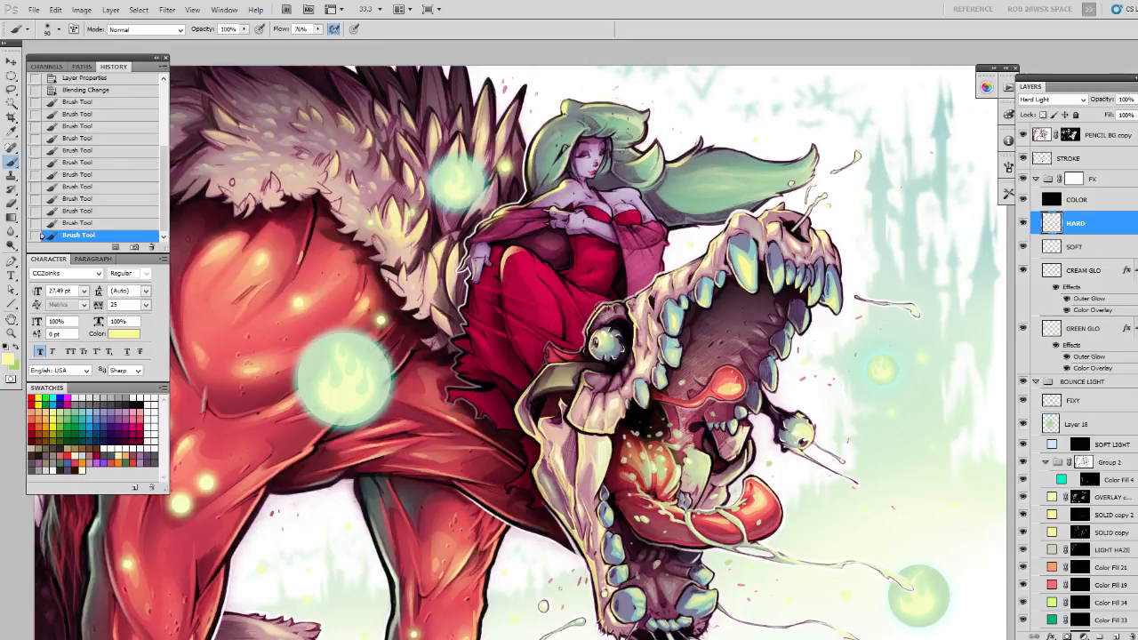
pyautogui.press('[')
pyautogui.press('[')
pyautogui.moveTo(604, 307); pyautogui.dragTo(583, 342)
pyautogui.moveTo(660, 277); pyautogui.dragTo(630, 304)
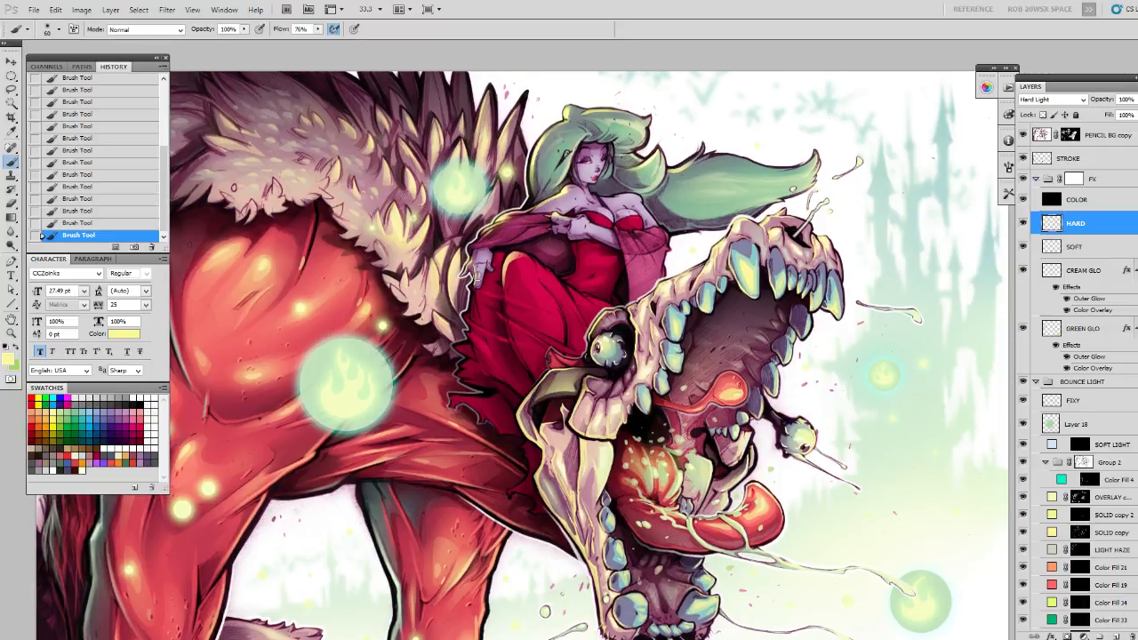
pyautogui.moveTo(508, 257); pyautogui.dragTo(504, 290)
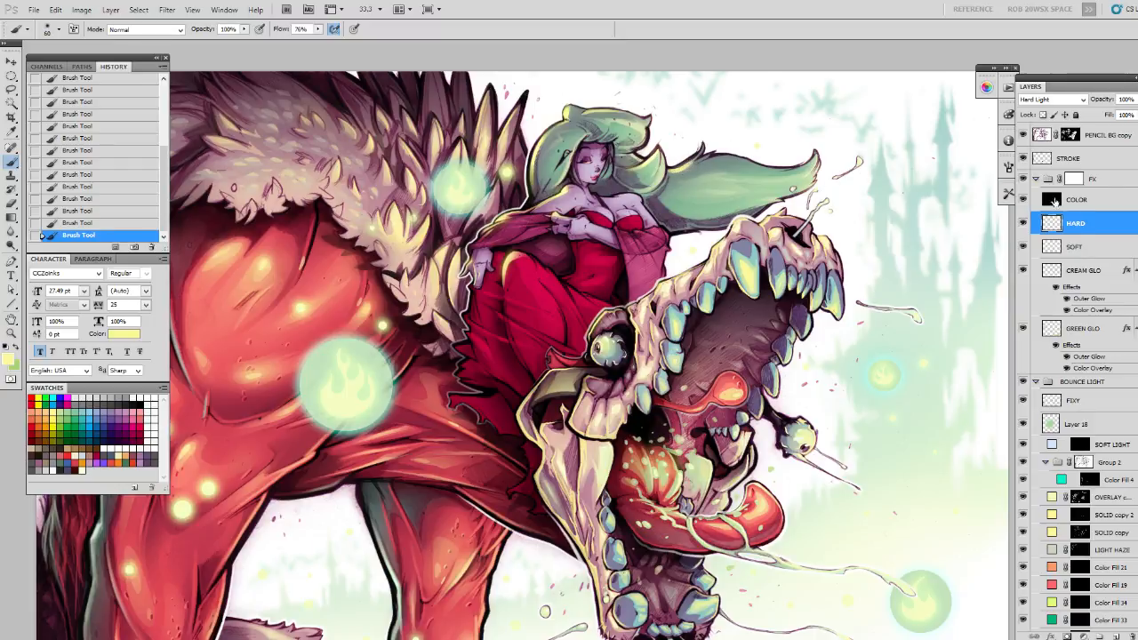
# Switch the foreground to light green and touch up the lit edges of the woman's shawl and dress on the HARD layer.
pyautogui.hotkey('alt', ']')
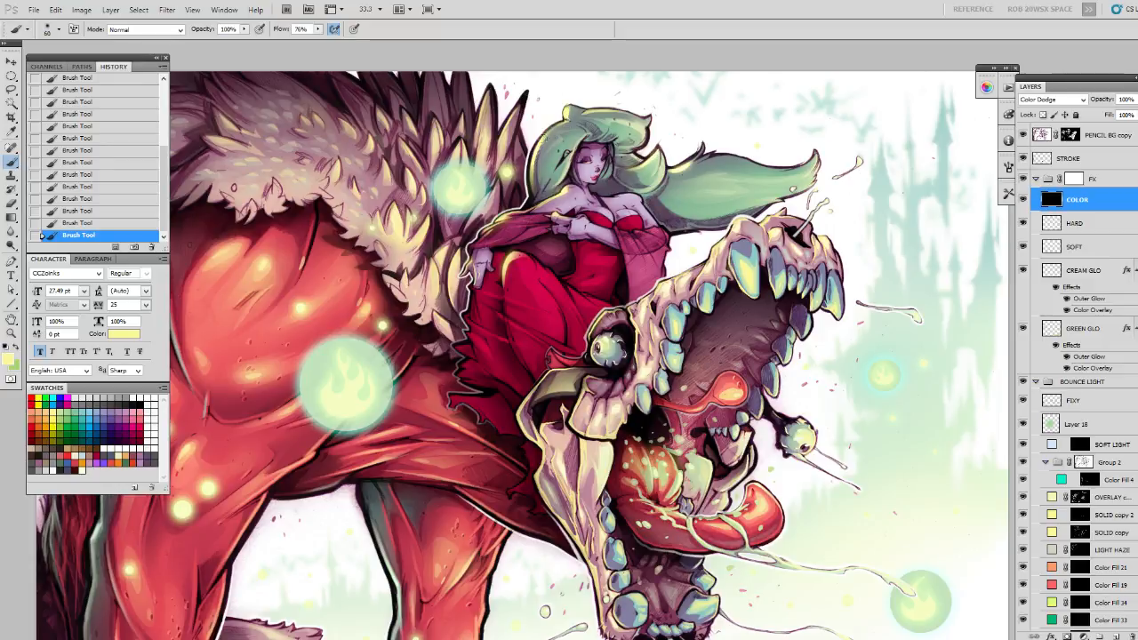
pyautogui.keyDown('alt'); pyautogui.click(557, 196); pyautogui.keyUp('alt')
pyautogui.click(1053, 223)
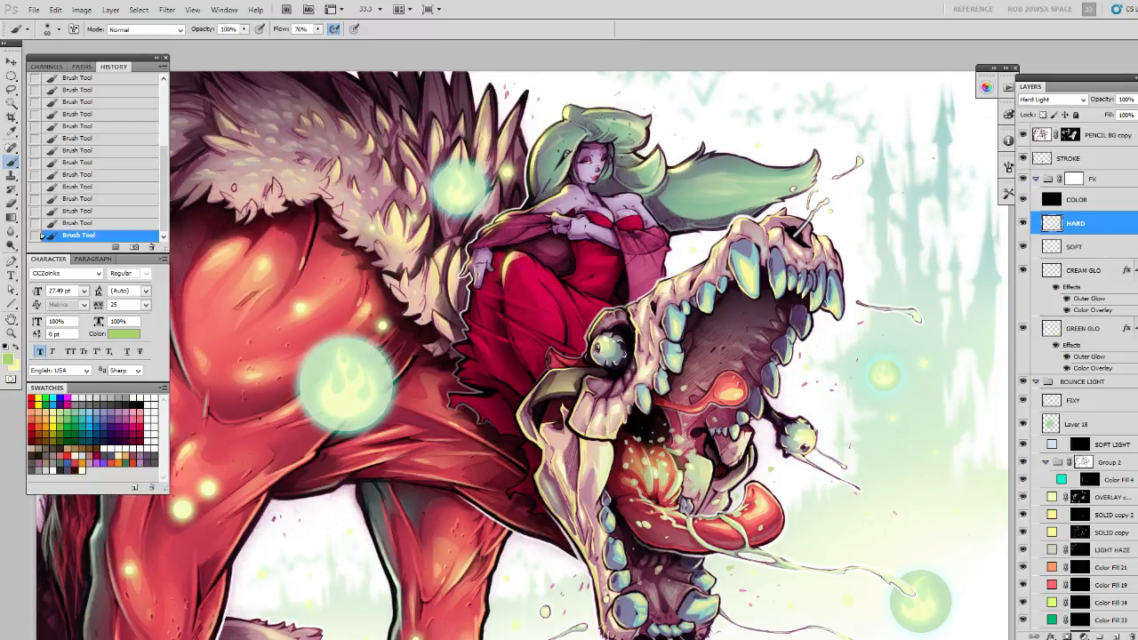
pyautogui.moveTo(633, 190); pyautogui.dragTo(656, 162)
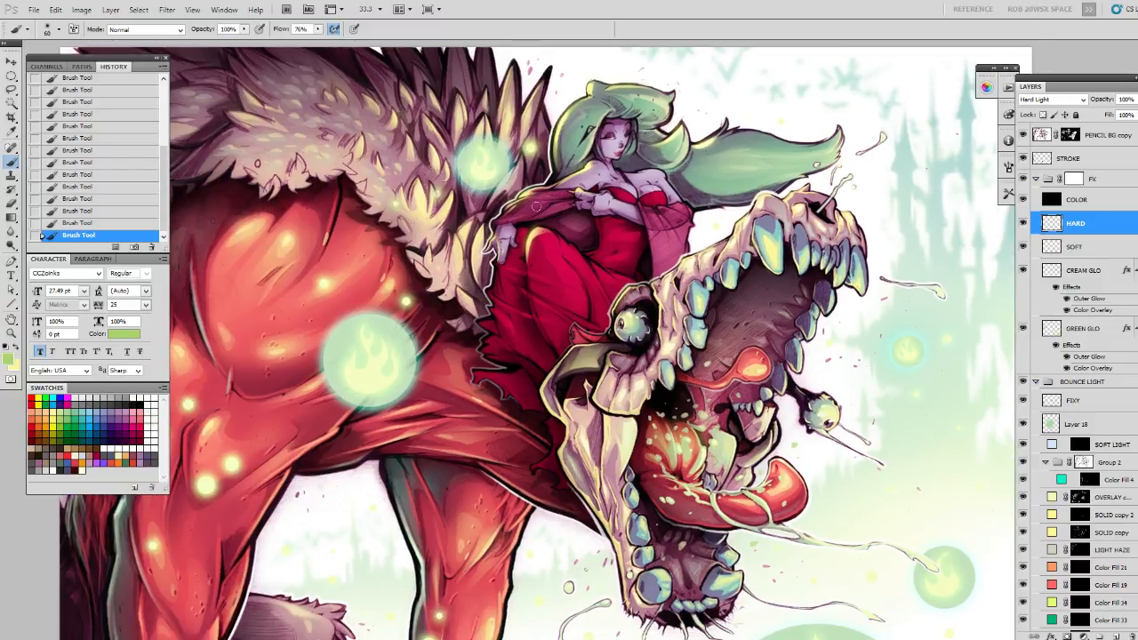
pyautogui.moveTo(558, 205); pyautogui.dragTo(634, 189)
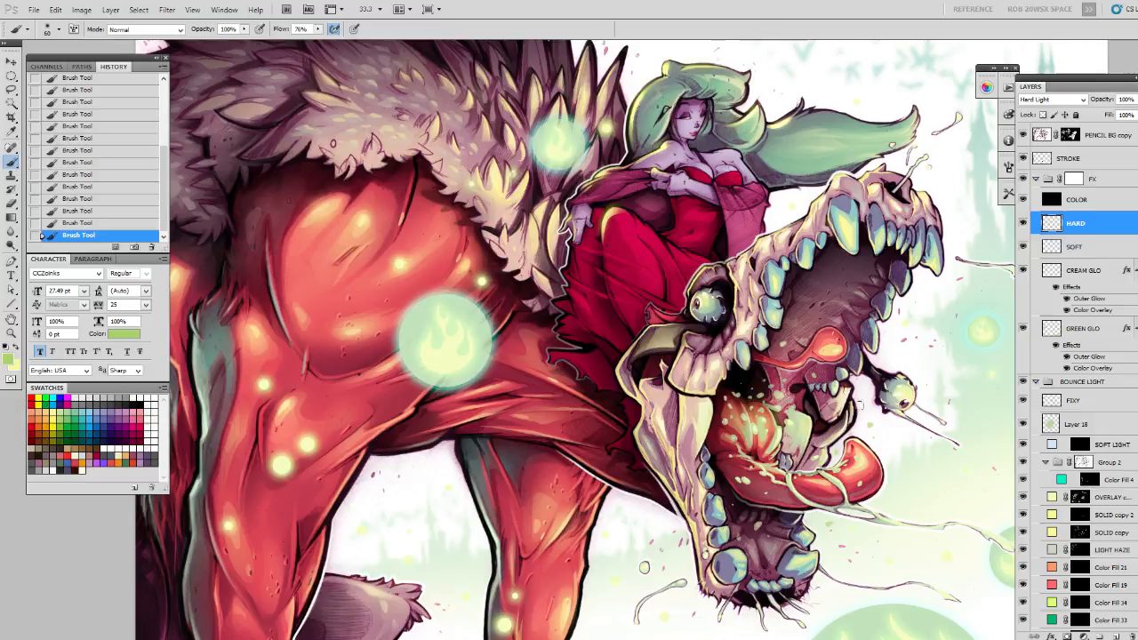
pyautogui.moveTo(844, 390); pyautogui.dragTo(764, 468)
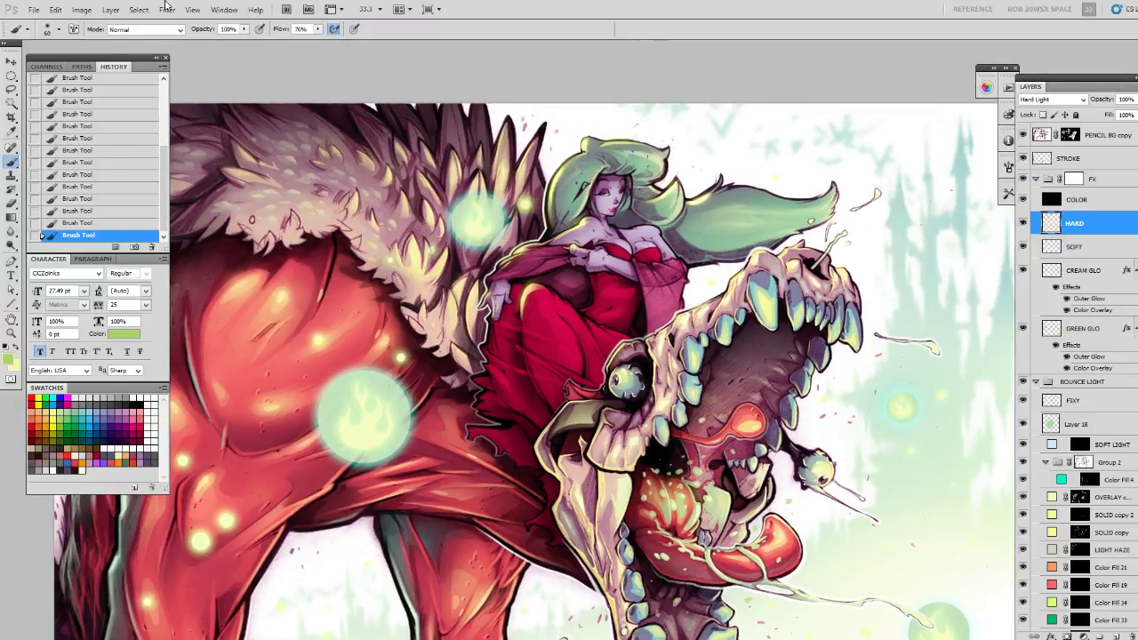
# Save the illustration and bring the whole picture into view at 25%.
pyautogui.click(37, 11)
pyautogui.click(40, 181)
pyautogui.moveTo(584, 333); pyautogui.dragTo(598, 234)
pyautogui.press('z')
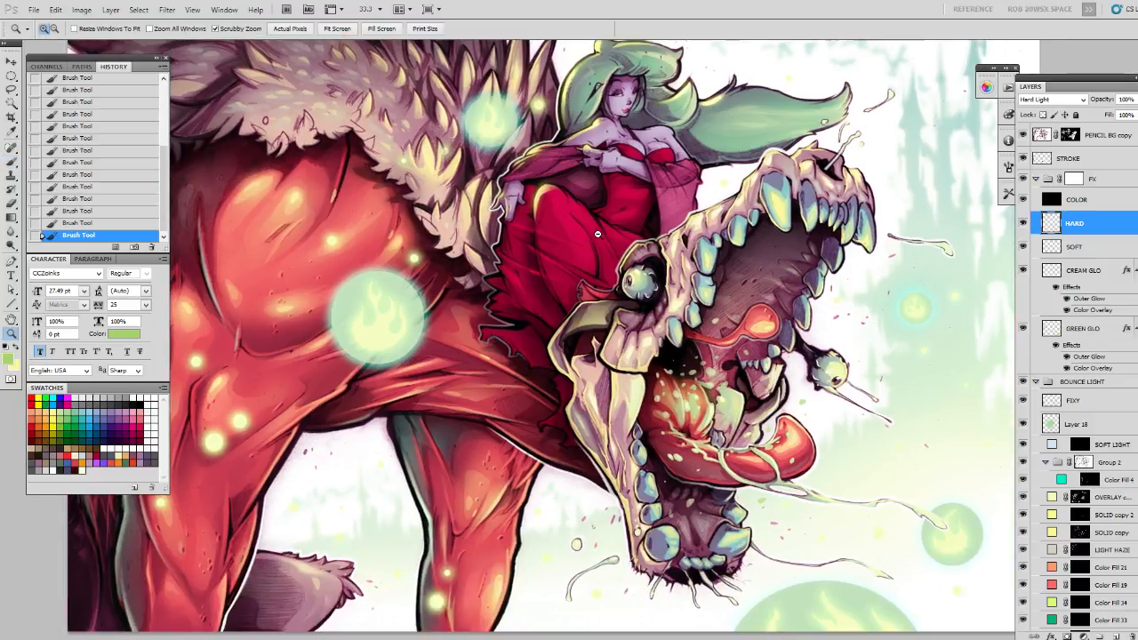
pyautogui.keyDown('alt'); pyautogui.click(598, 234); pyautogui.keyUp('alt')
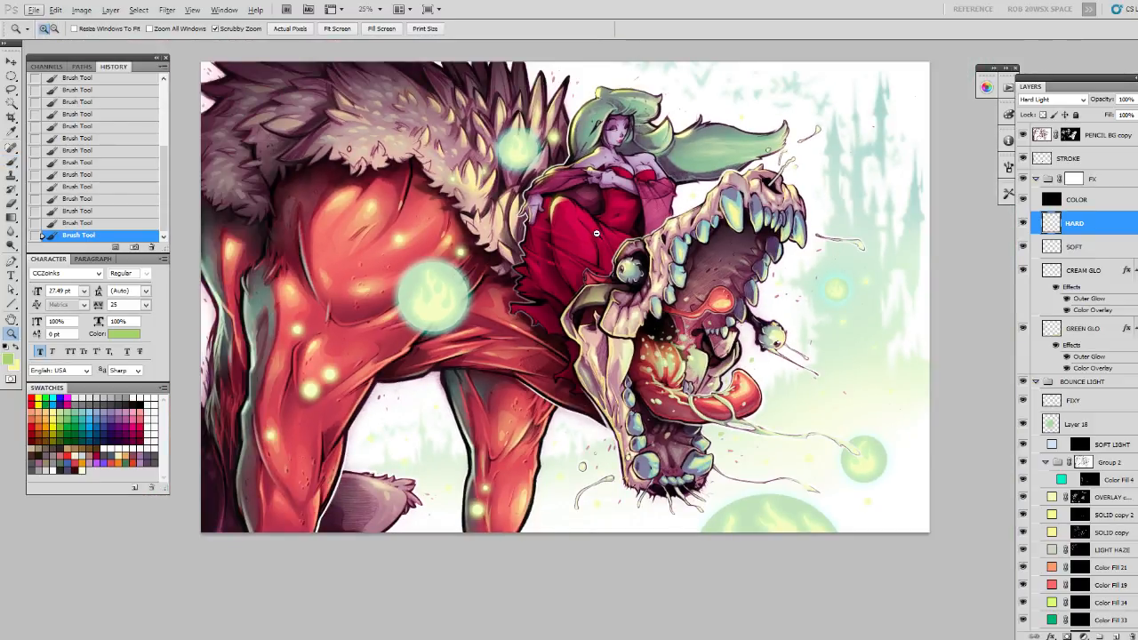